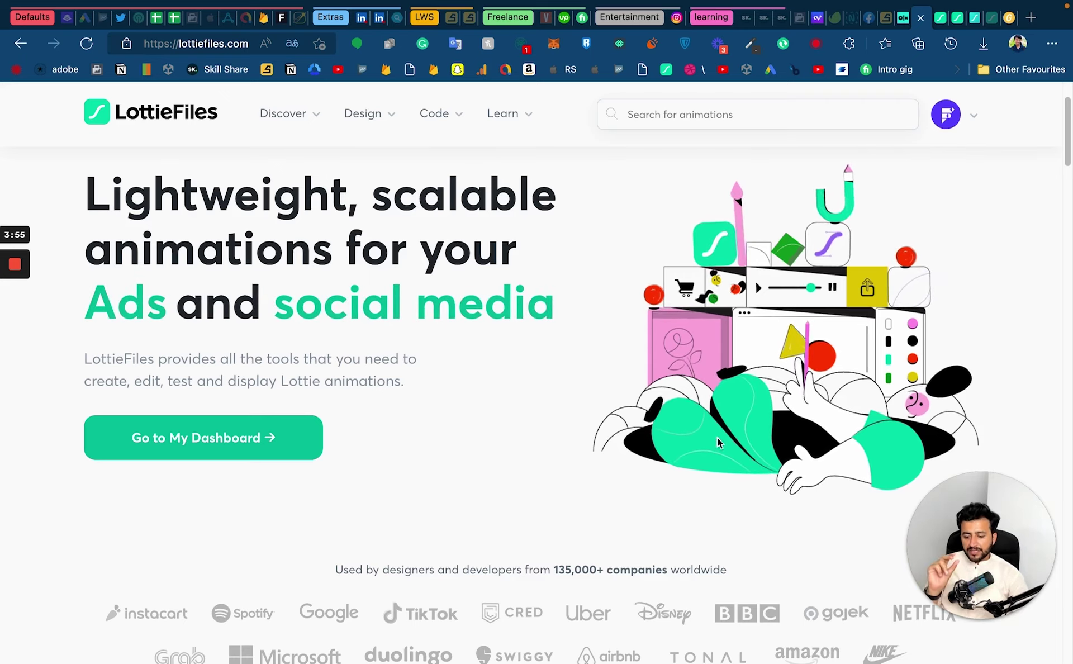
- Look through the LottieFiles home page's company logos, Marketing features and showcased free animations
{"action": "scroll", "coordinate": [641, 411], "scroll_direction": "down", "scroll_amount": 8}
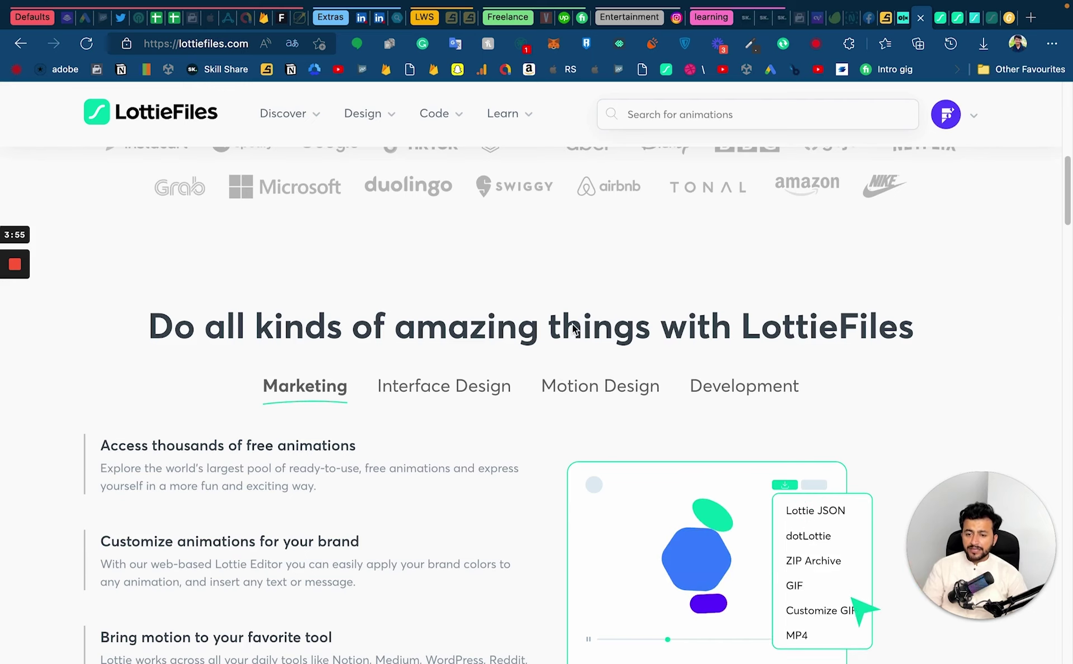
{"action": "scroll", "coordinate": [543, 379], "scroll_direction": "down", "scroll_amount": 8}
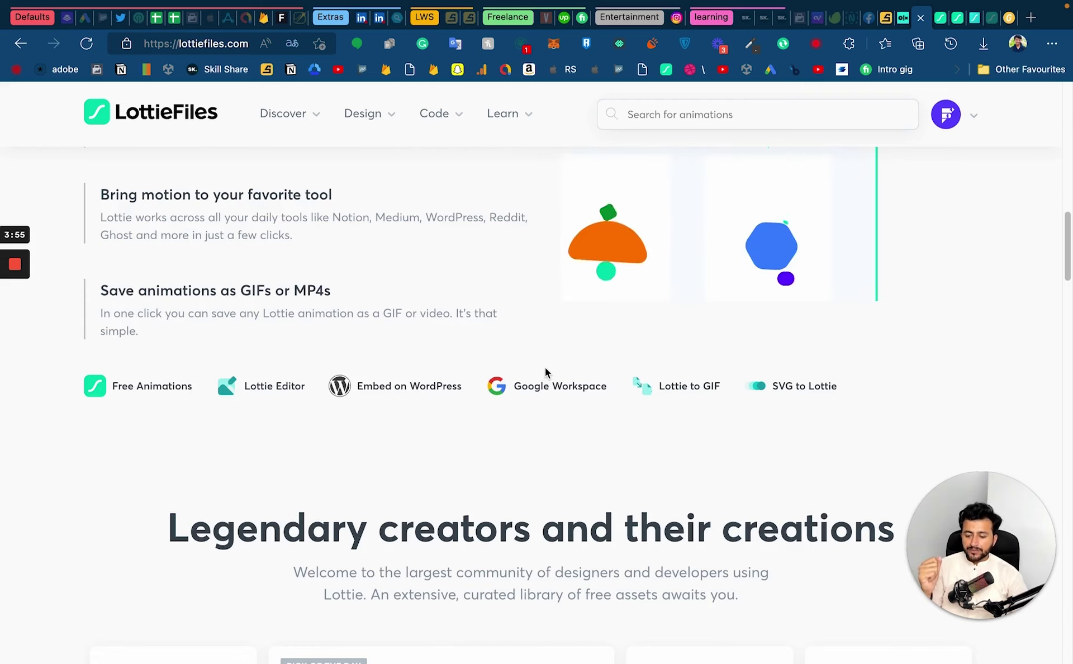
{"action": "scroll", "coordinate": [493, 428], "scroll_direction": "down", "scroll_amount": 3}
{"action": "scroll", "coordinate": [493, 428], "scroll_direction": "up", "scroll_amount": 10}
{"action": "scroll", "coordinate": [493, 427], "scroll_direction": "down", "scroll_amount": 7}
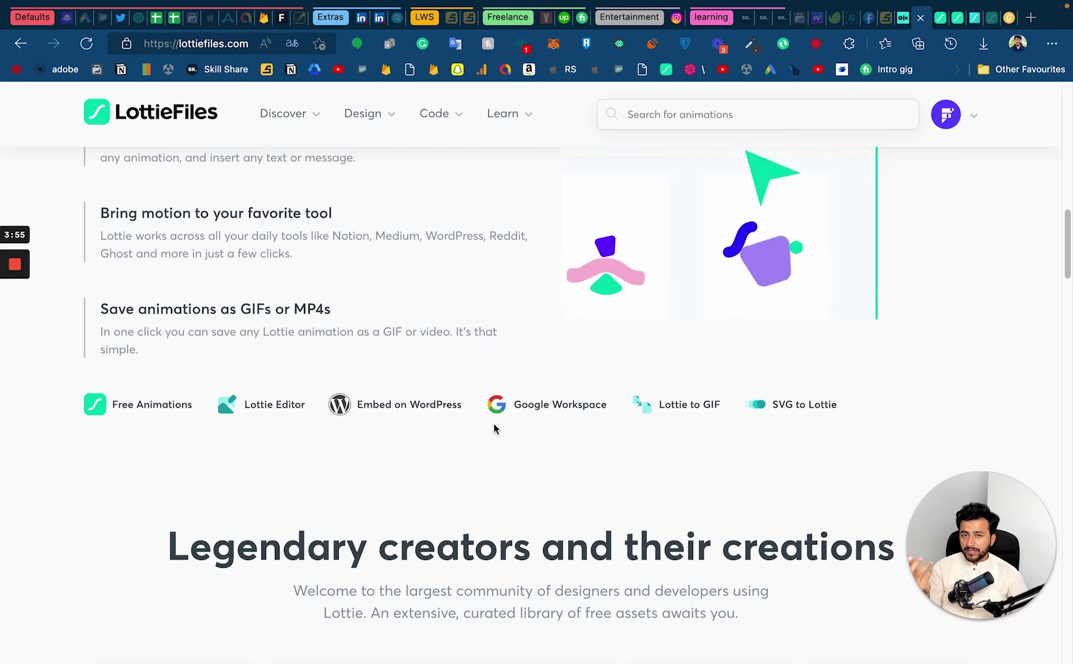
{"action": "scroll", "coordinate": [463, 422], "scroll_direction": "down", "scroll_amount": 1}
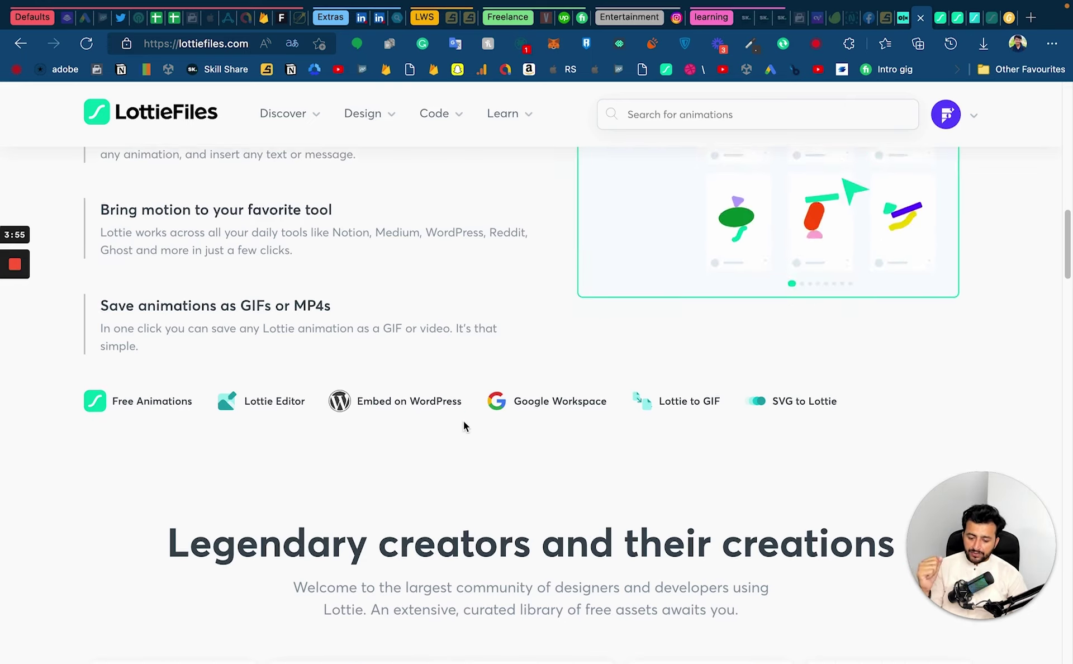
{"action": "scroll", "coordinate": [464, 424], "scroll_direction": "down", "scroll_amount": 4}
{"action": "scroll", "coordinate": [463, 425], "scroll_direction": "down", "scroll_amount": 4}
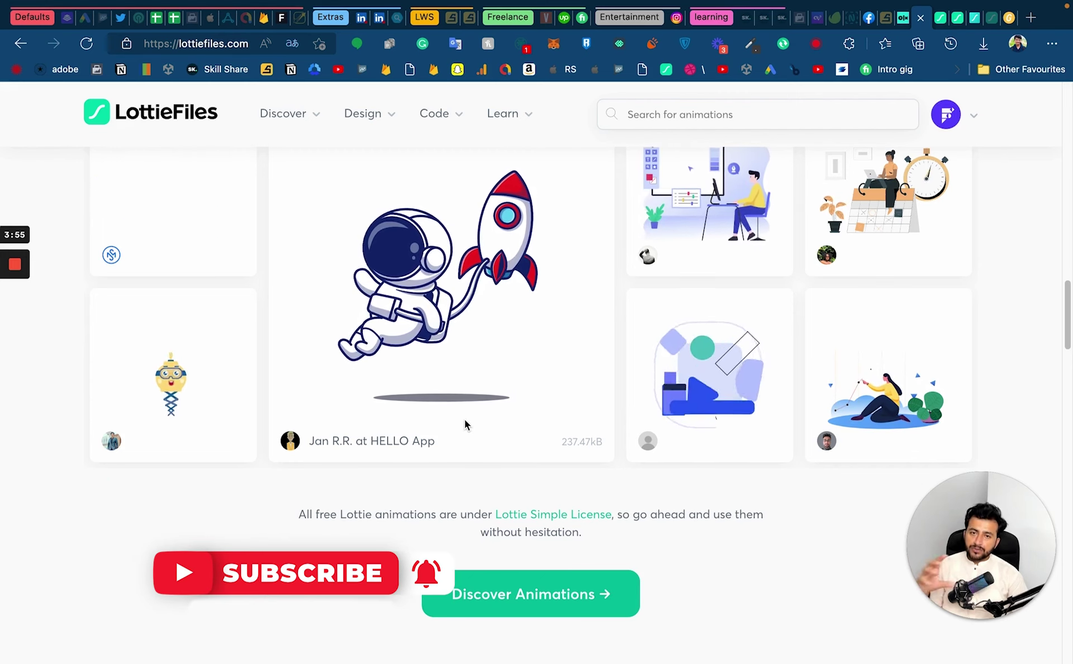
{"action": "scroll", "coordinate": [469, 418], "scroll_direction": "up", "scroll_amount": 20}
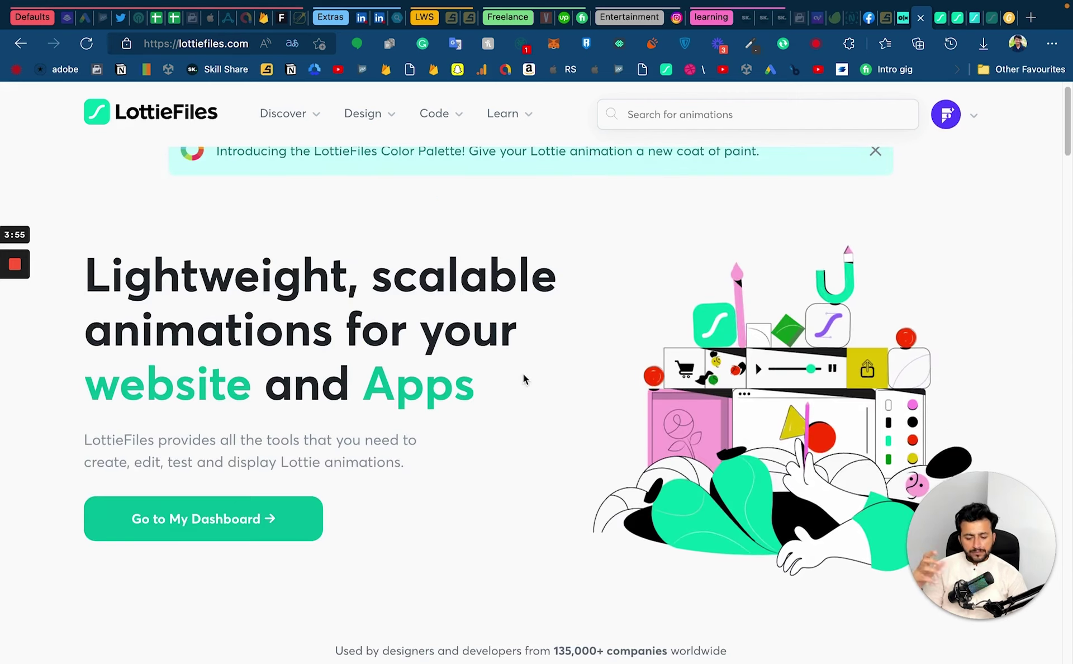
- Examine the GIF versus Lottie comparison in the home page's "The new industry standard" section
{"action": "scroll", "coordinate": [513, 451], "scroll_direction": "down", "scroll_amount": 10}
{"action": "scroll", "coordinate": [535, 441], "scroll_direction": "down", "scroll_amount": 10}
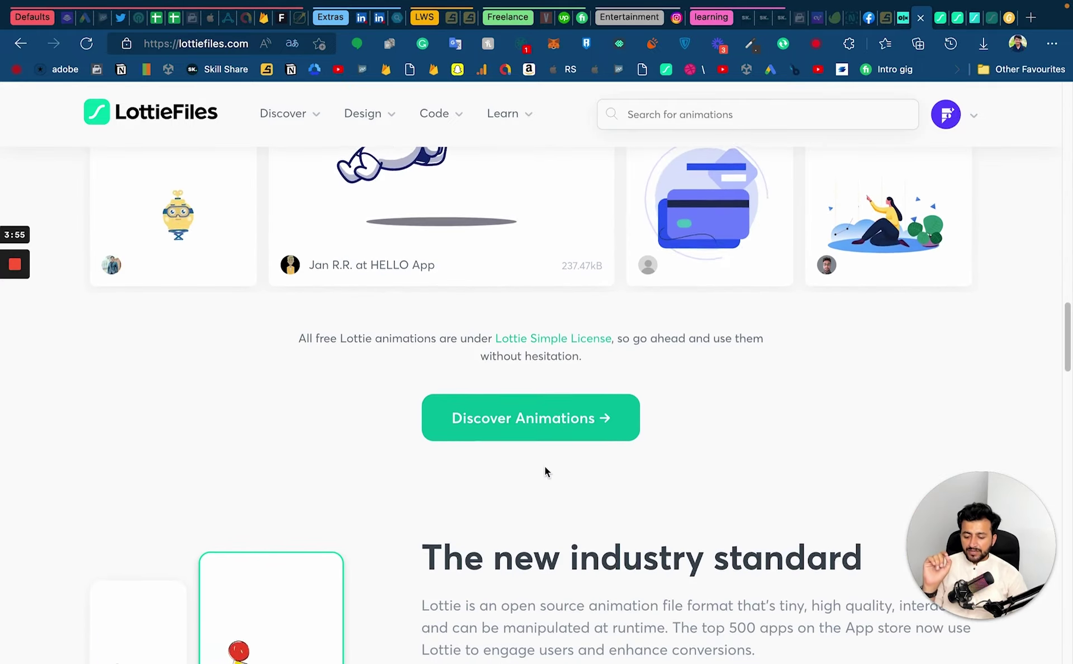
{"action": "scroll", "coordinate": [544, 471], "scroll_direction": "down", "scroll_amount": 5}
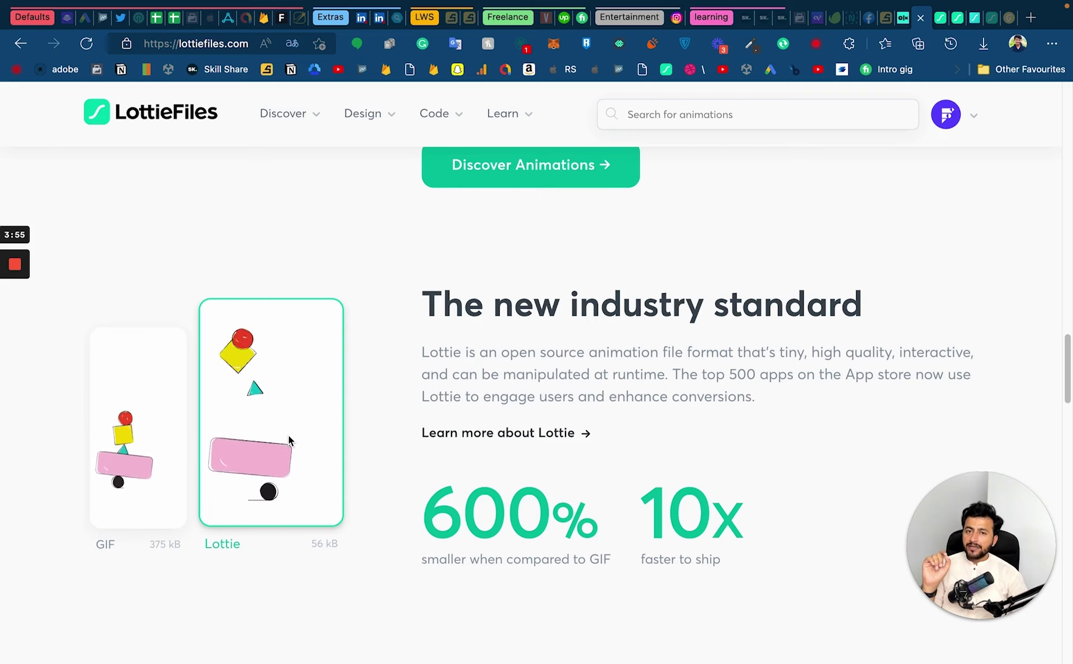
{"action": "scroll", "coordinate": [502, 429], "scroll_direction": "up", "scroll_amount": 9}
{"action": "scroll", "coordinate": [500, 426], "scroll_direction": "down", "scroll_amount": 11}
{"action": "scroll", "coordinate": [500, 426], "scroll_direction": "down", "scroll_amount": 7}
{"action": "scroll", "coordinate": [499, 425], "scroll_direction": "up", "scroll_amount": 10}
{"action": "scroll", "coordinate": [500, 427], "scroll_direction": "down", "scroll_amount": 7}
{"action": "scroll", "coordinate": [501, 427], "scroll_direction": "up", "scroll_amount": 1}
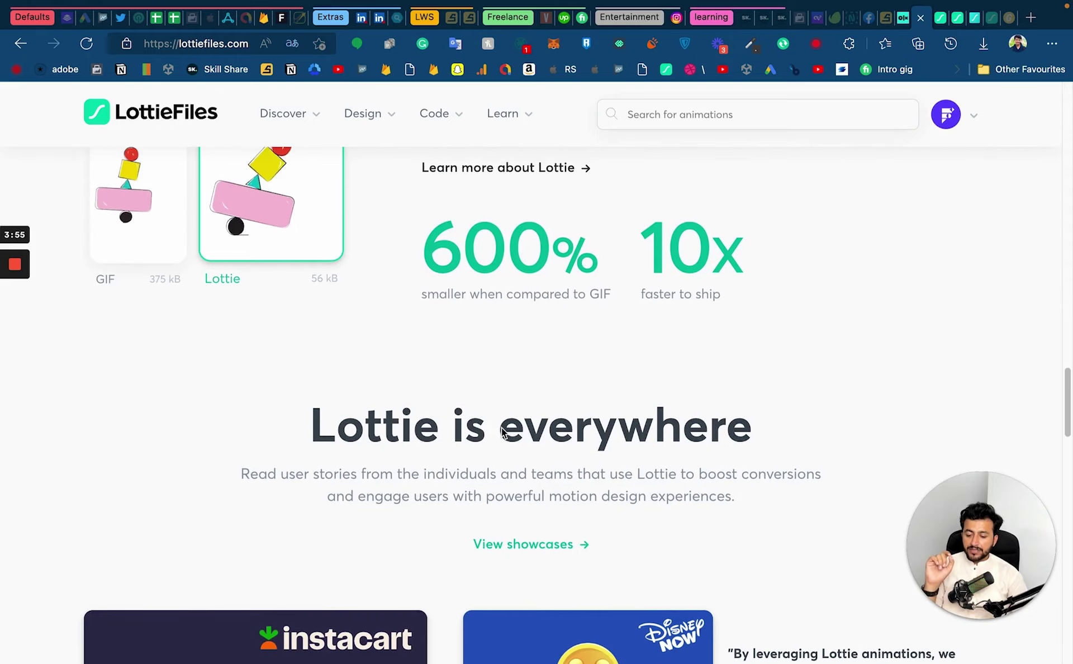
- Examine the home page's integrations section showing the tools and platforms that work with Lottie
{"action": "scroll", "coordinate": [501, 430], "scroll_direction": "down", "scroll_amount": 15}
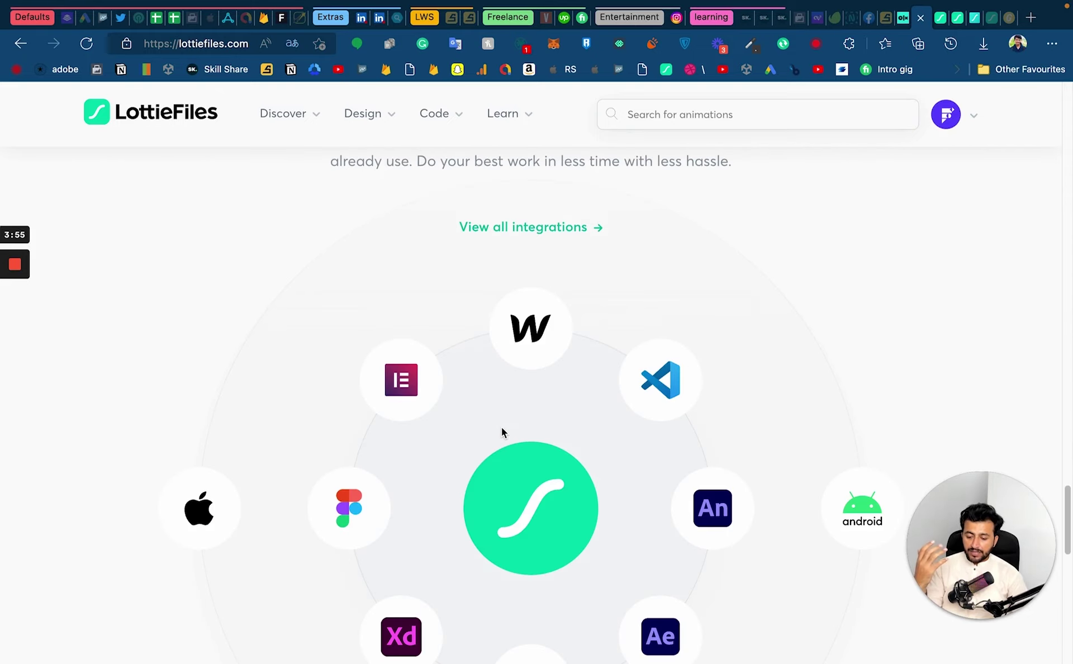
{"action": "scroll", "coordinate": [502, 427], "scroll_direction": "down", "scroll_amount": 7}
{"action": "scroll", "coordinate": [501, 428], "scroll_direction": "up", "scroll_amount": 3}
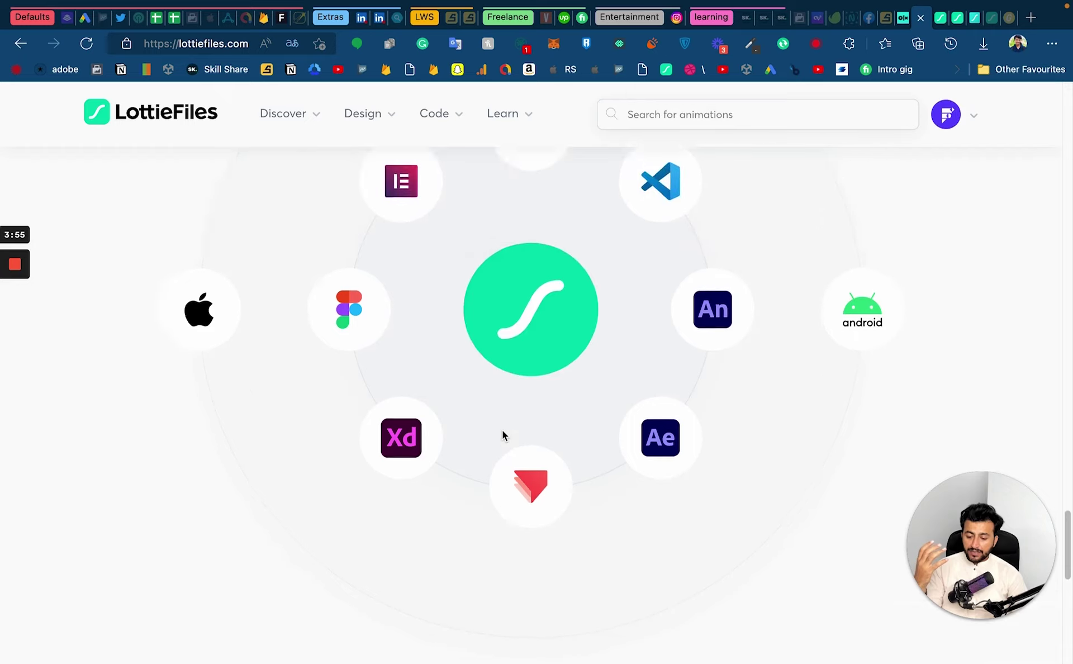
{"action": "scroll", "coordinate": [502, 435], "scroll_direction": "up", "scroll_amount": 2}
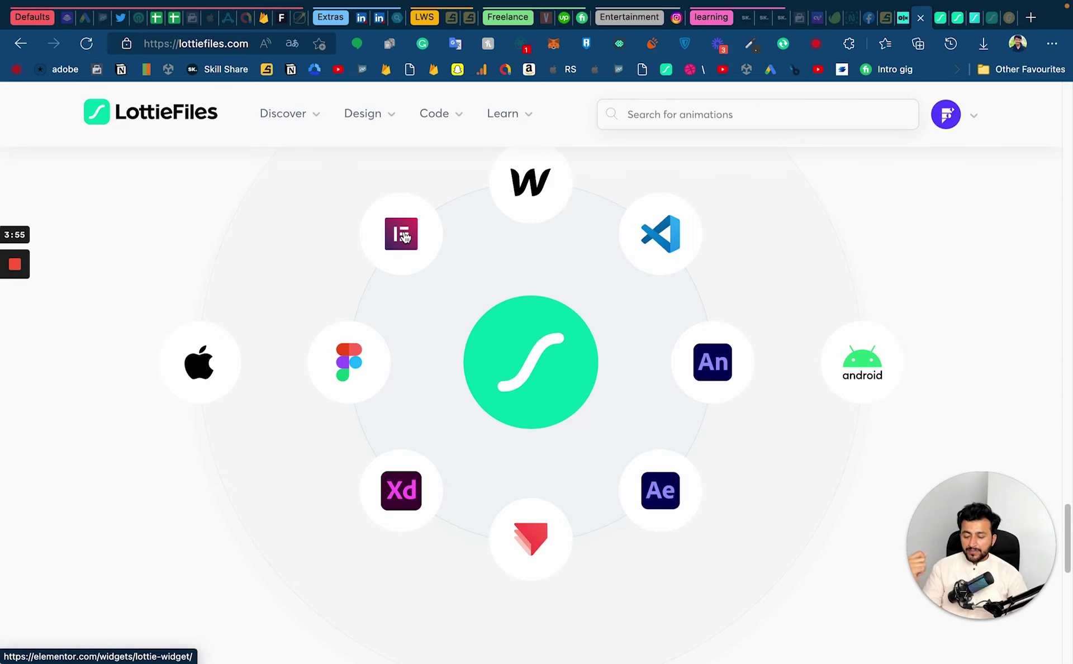
{"action": "scroll", "coordinate": [505, 357], "scroll_direction": "down", "scroll_amount": 10}
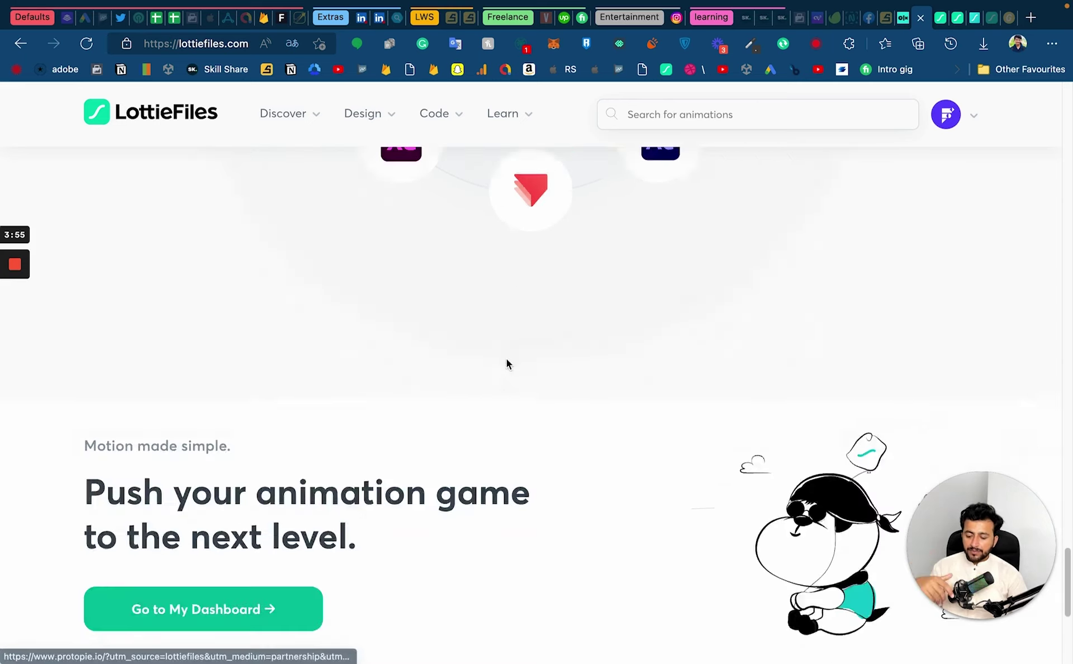
{"action": "scroll", "coordinate": [506, 358], "scroll_direction": "up", "scroll_amount": 2}
{"action": "scroll", "coordinate": [507, 369], "scroll_direction": "up", "scroll_amount": 20}
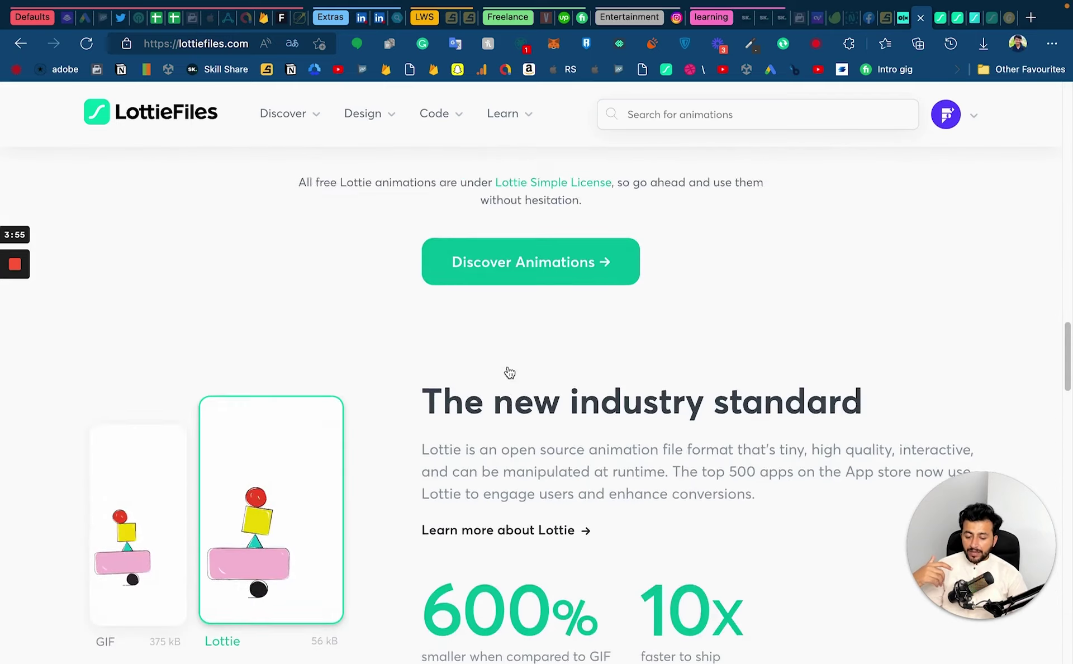
- Open the LottieFiles page on creating with Adobe After Effects in a new tab and review its plugin demo and FAQ
{"action": "mouse_move", "coordinate": [364, 114]}
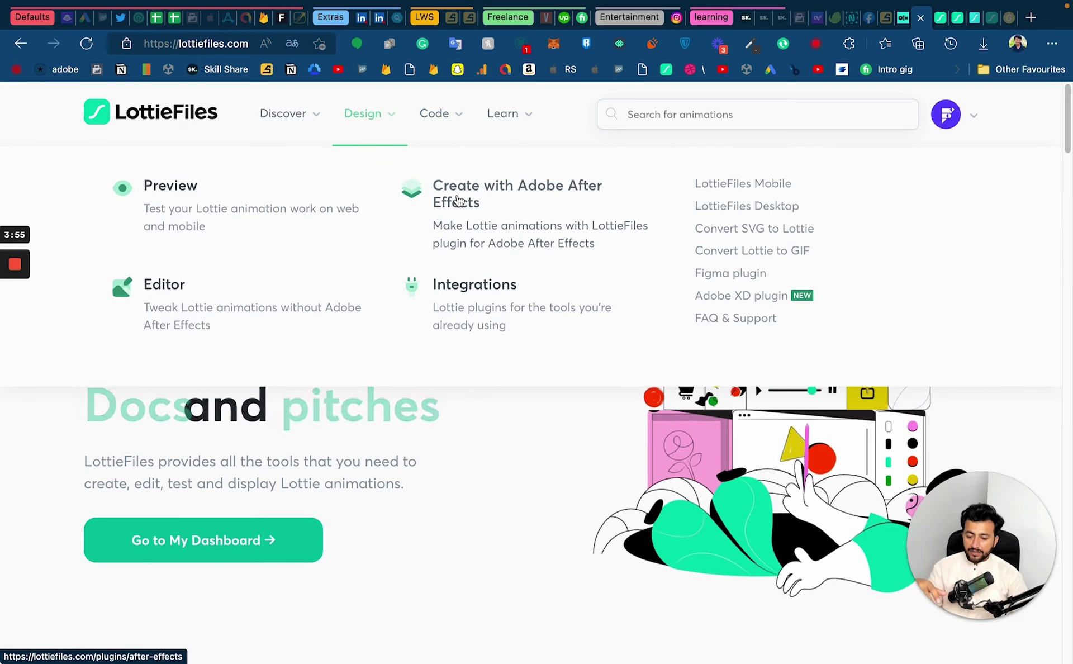
{"action": "left_click", "coordinate": [463, 218], "text": "super"}
{"action": "left_click", "coordinate": [919, 17]}
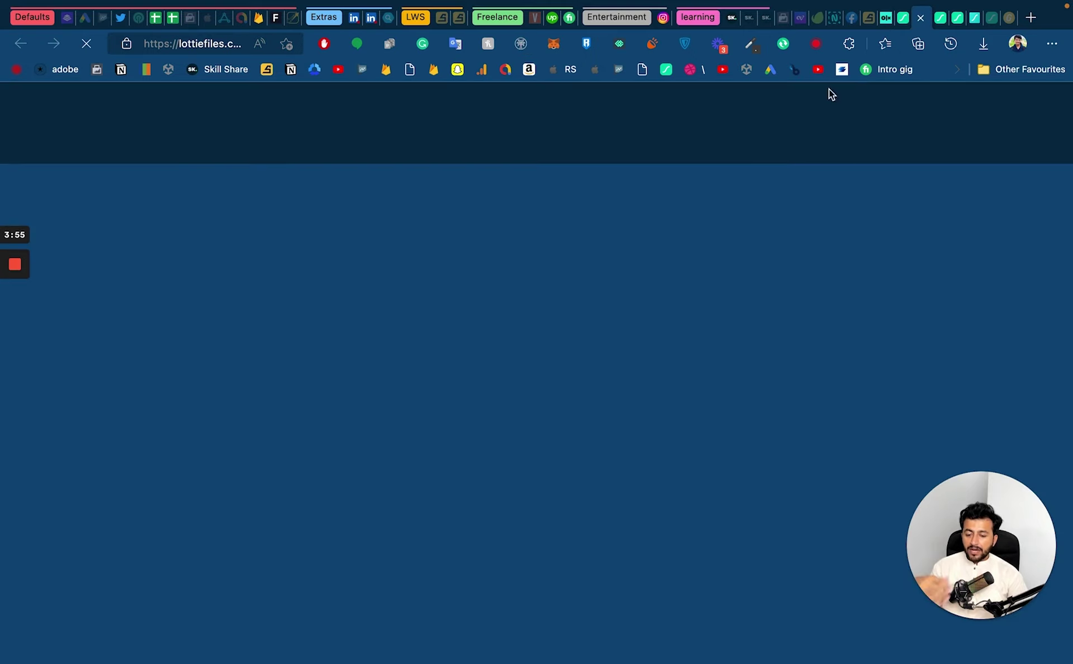
{"action": "scroll", "coordinate": [520, 279], "scroll_direction": "down", "scroll_amount": 15}
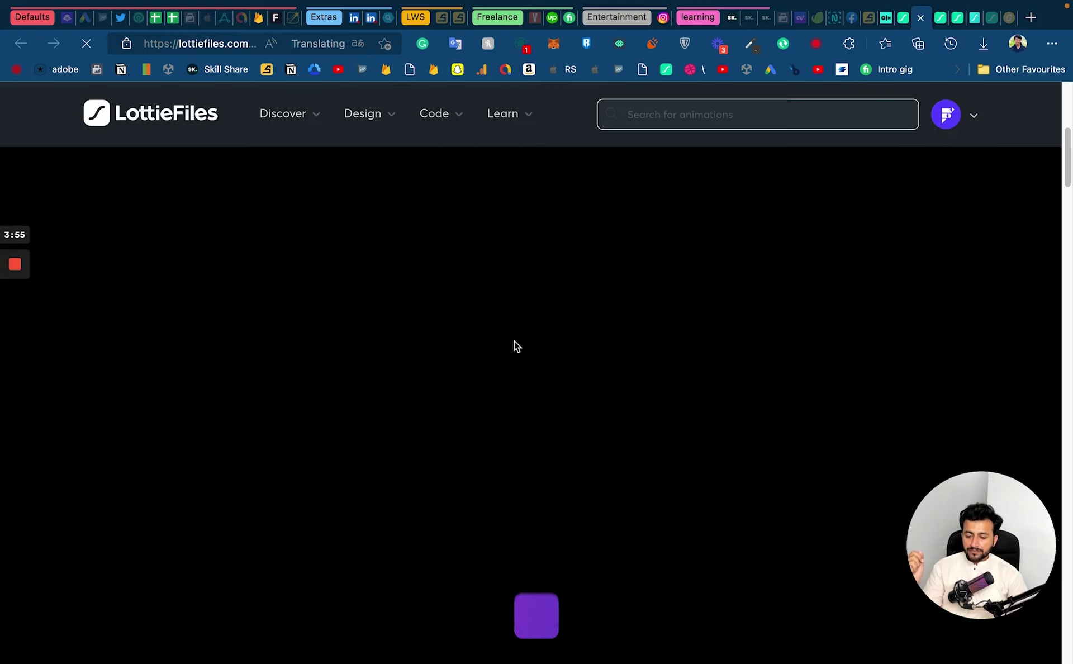
{"action": "scroll", "coordinate": [605, 420], "scroll_direction": "down", "scroll_amount": 15}
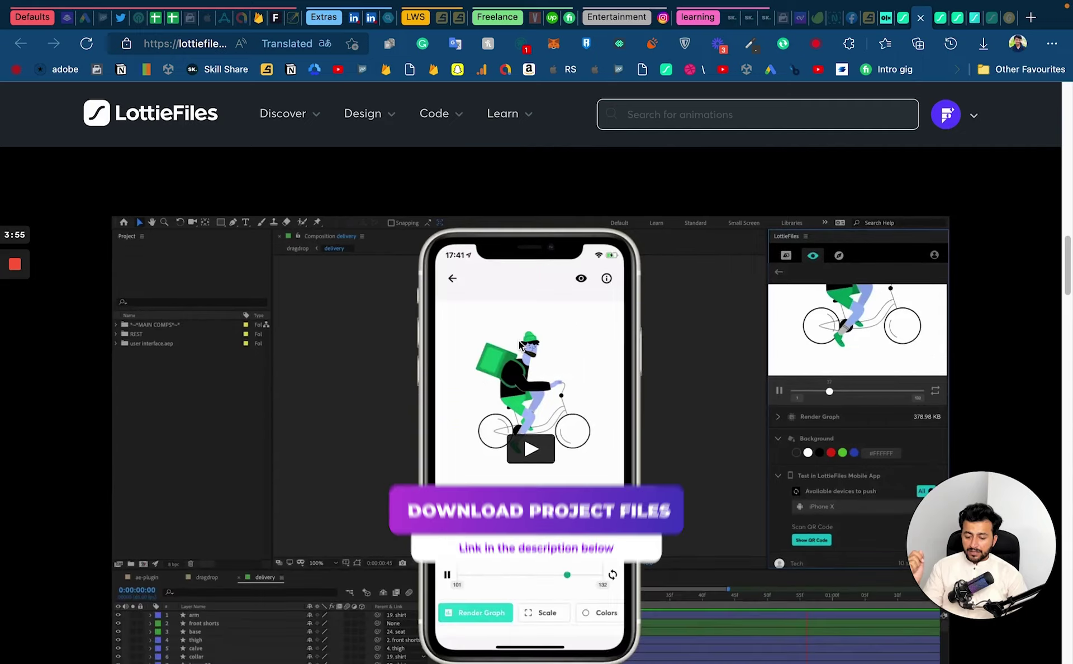
{"action": "scroll", "coordinate": [606, 420], "scroll_direction": "down", "scroll_amount": 20}
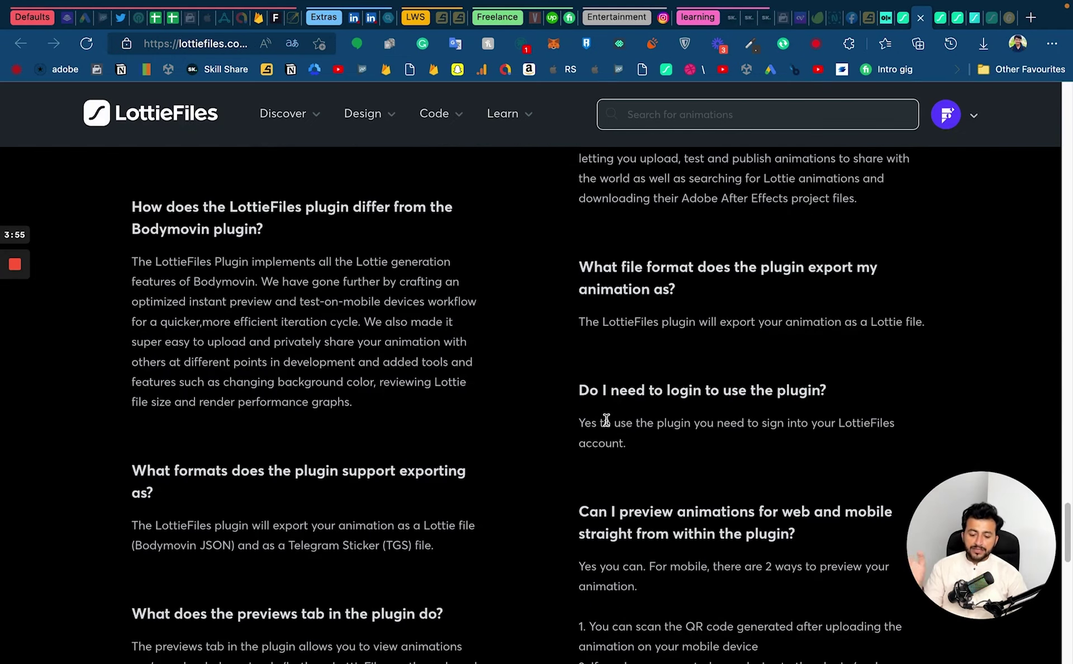
{"action": "scroll", "coordinate": [607, 419], "scroll_direction": "up", "scroll_amount": 20}
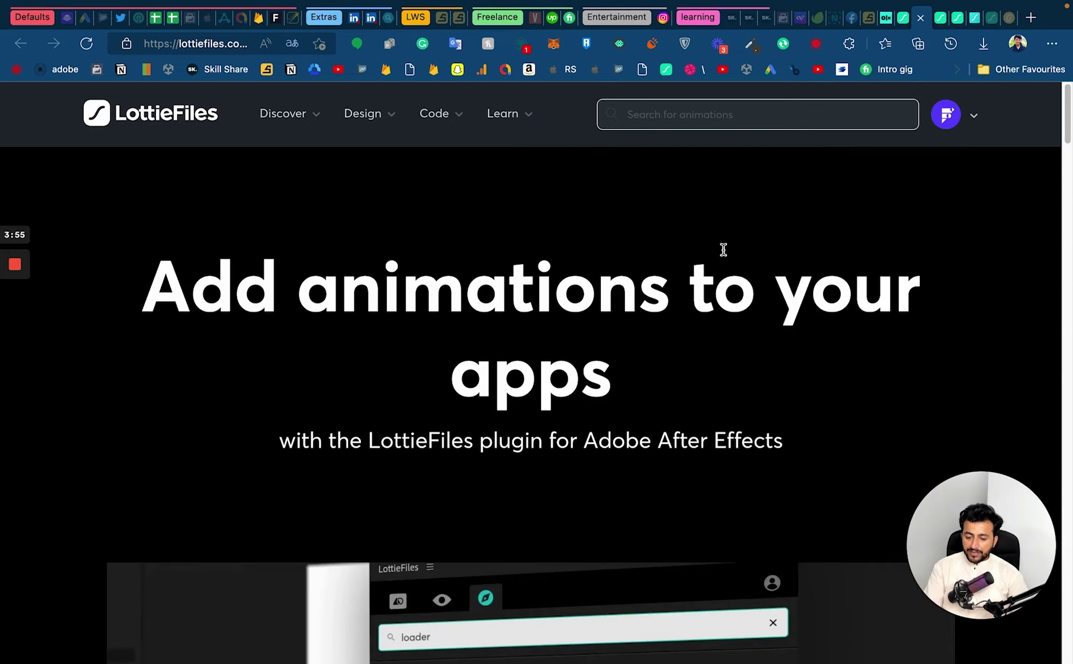
- Switch to After Effects and move the composition's current time to 0:00:02:07
{"action": "key", "text": "super+Tab"}
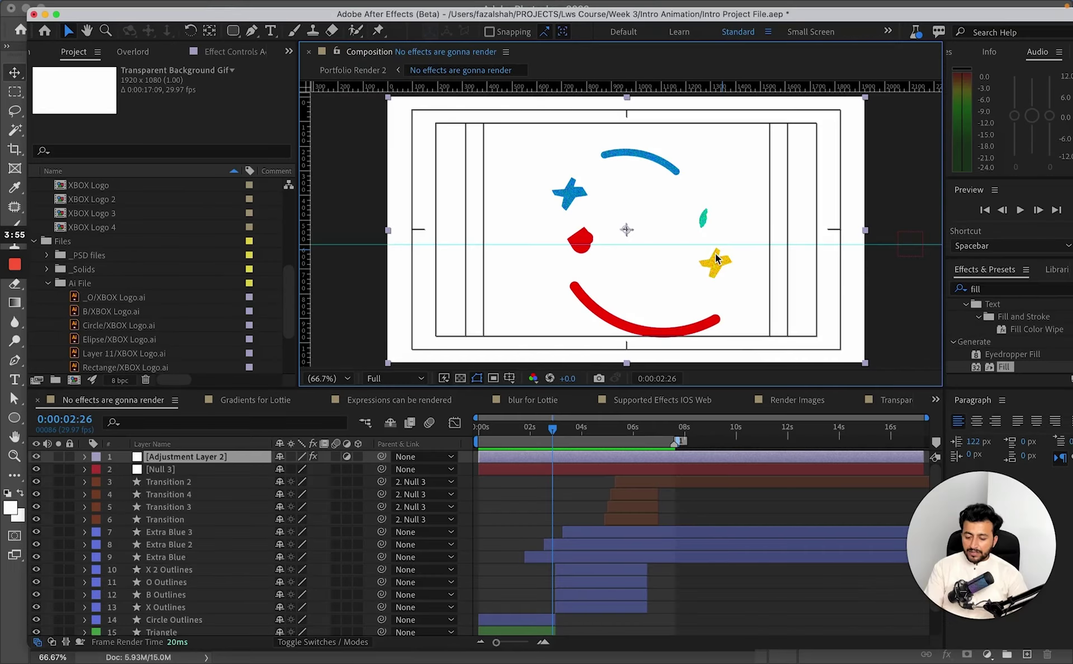
{"action": "mouse_move", "coordinate": [553, 428]}
{"action": "left_mouse_down"}
{"action": "mouse_move", "coordinate": [490, 428]}
{"action": "mouse_move", "coordinate": [540, 427]}
{"action": "left_mouse_up"}
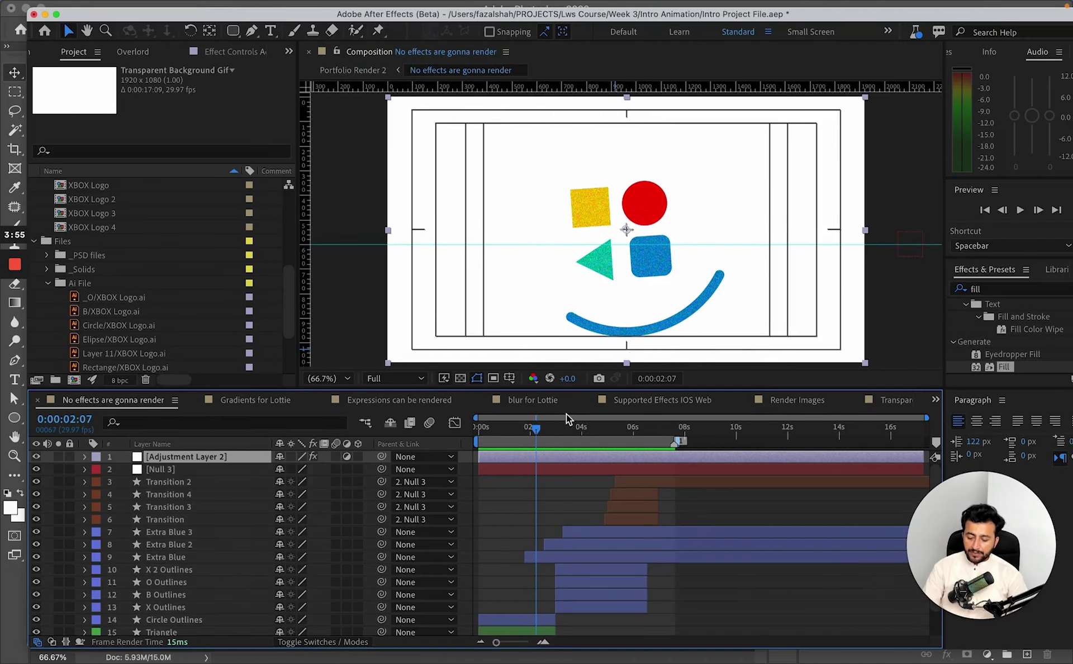
- Launch the Pro Mouse utility to highlight the pointer
{"action": "key", "text": "super+space"}
{"action": "type", "text": "pr"}
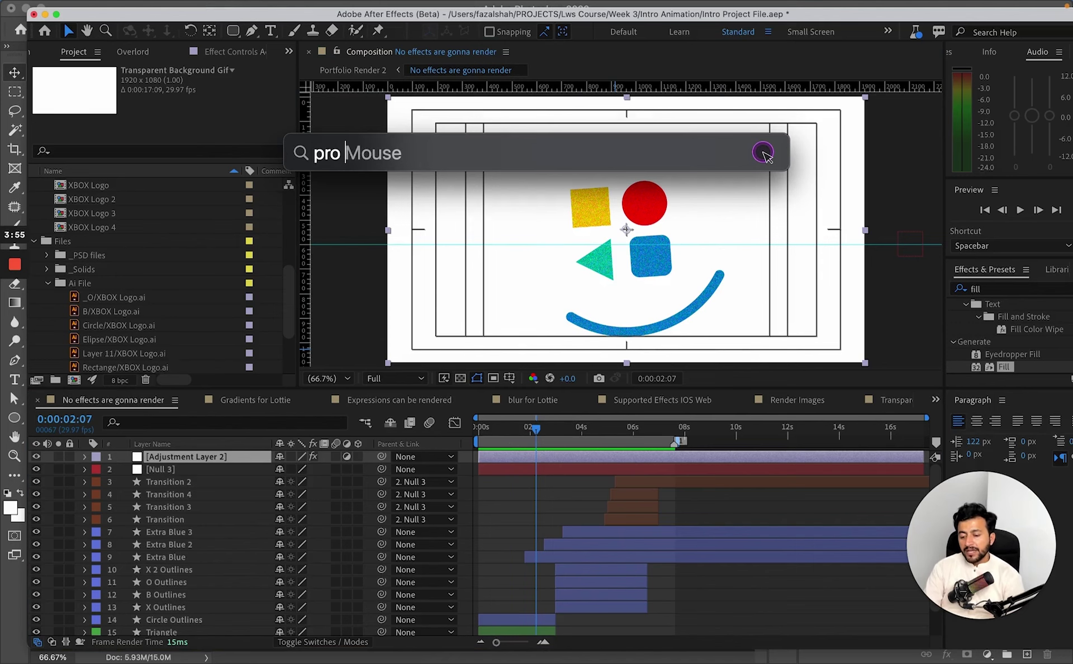
{"action": "key", "text": "Return"}
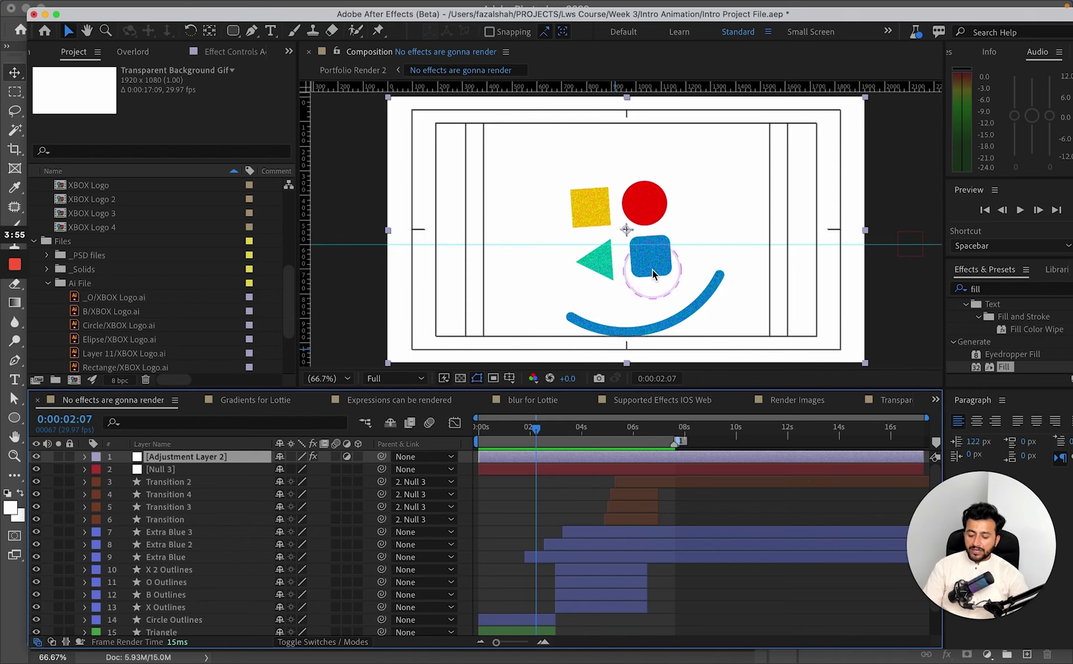
{"action": "key", "text": "ctrl"}
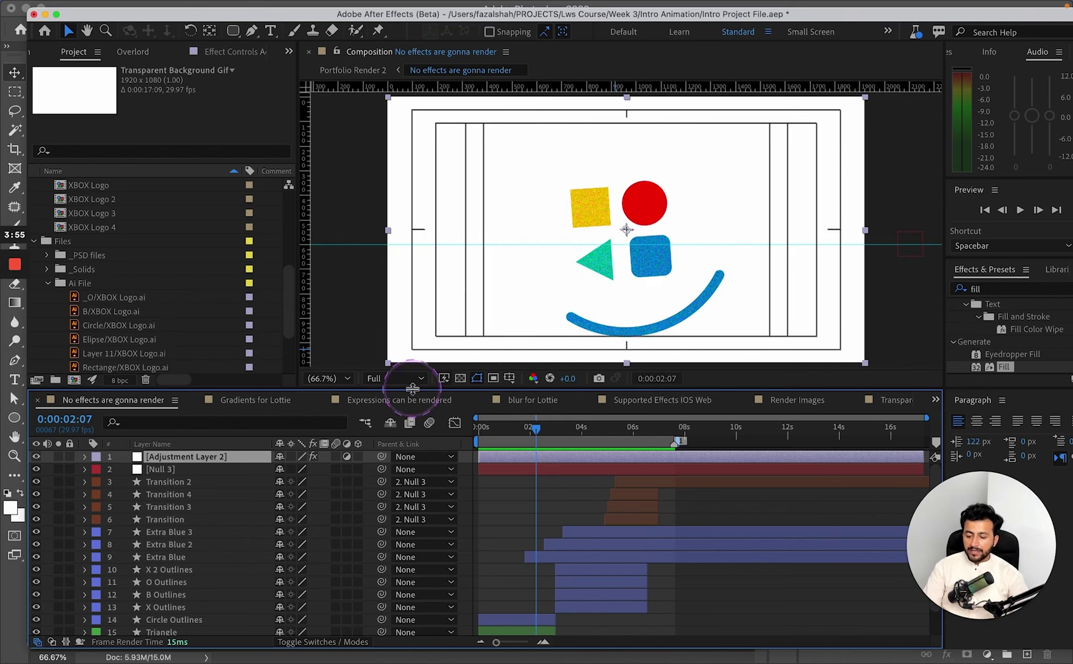
- Examine the layers of the "No effects are gonna render" composition, selecting Extra Blue 2, Transition 3 and Transition 2
{"action": "left_click", "coordinate": [503, 507]}
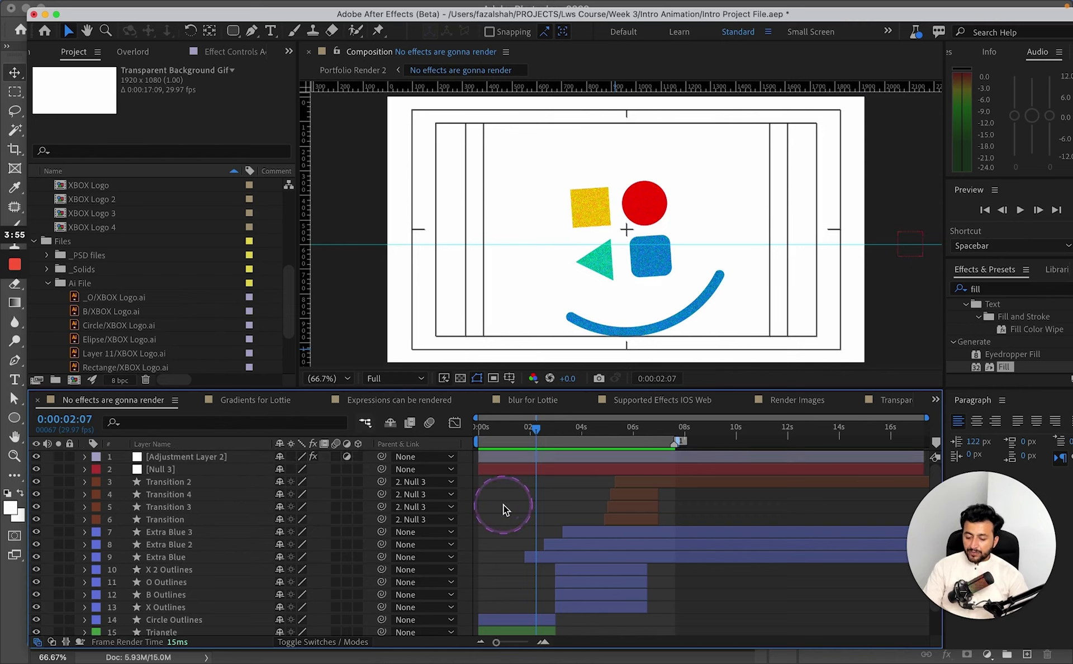
{"action": "scroll", "coordinate": [201, 530], "scroll_direction": "down", "scroll_amount": 2}
{"action": "left_click", "coordinate": [174, 565]}
{"action": "left_click", "coordinate": [173, 515]}
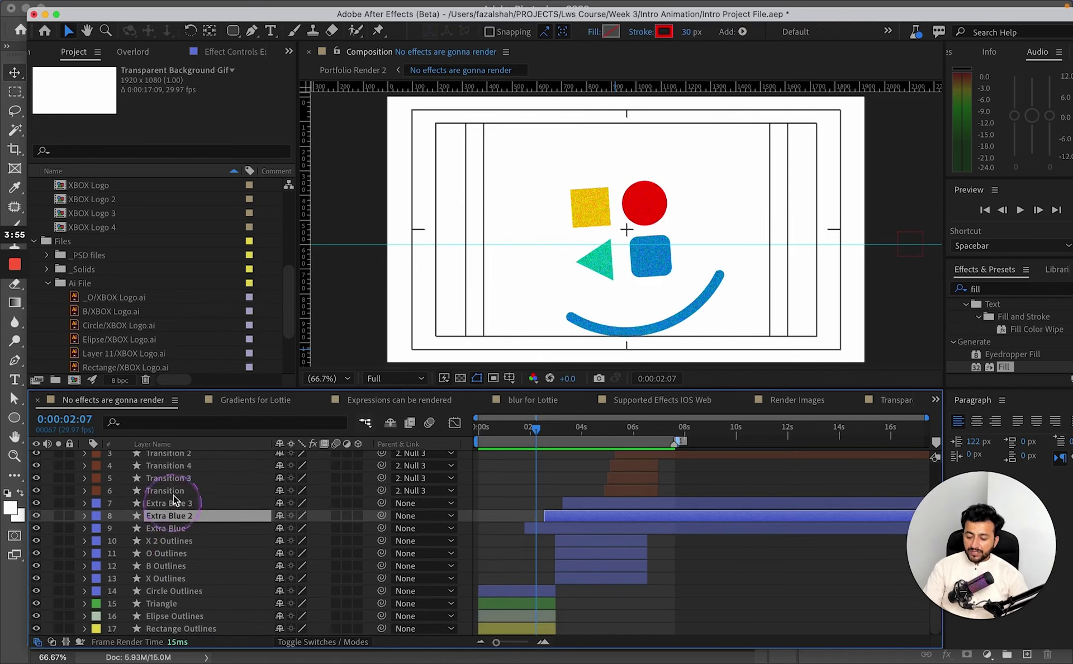
{"action": "left_click", "coordinate": [174, 479]}
{"action": "scroll", "coordinate": [194, 562], "scroll_direction": "up", "scroll_amount": 2}
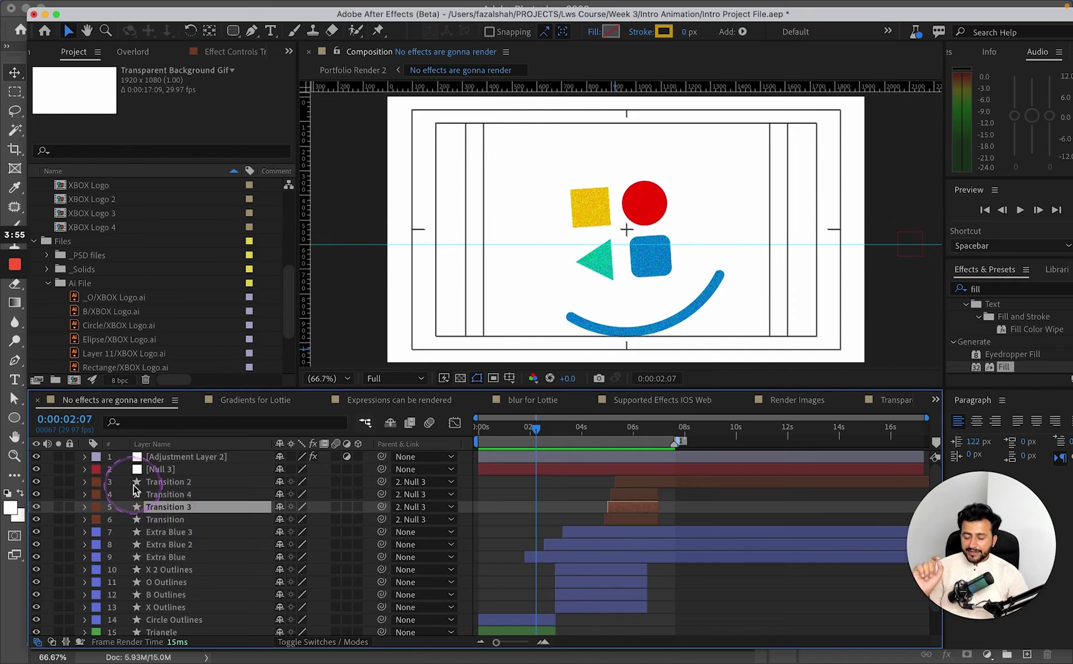
{"action": "left_click", "coordinate": [142, 544]}
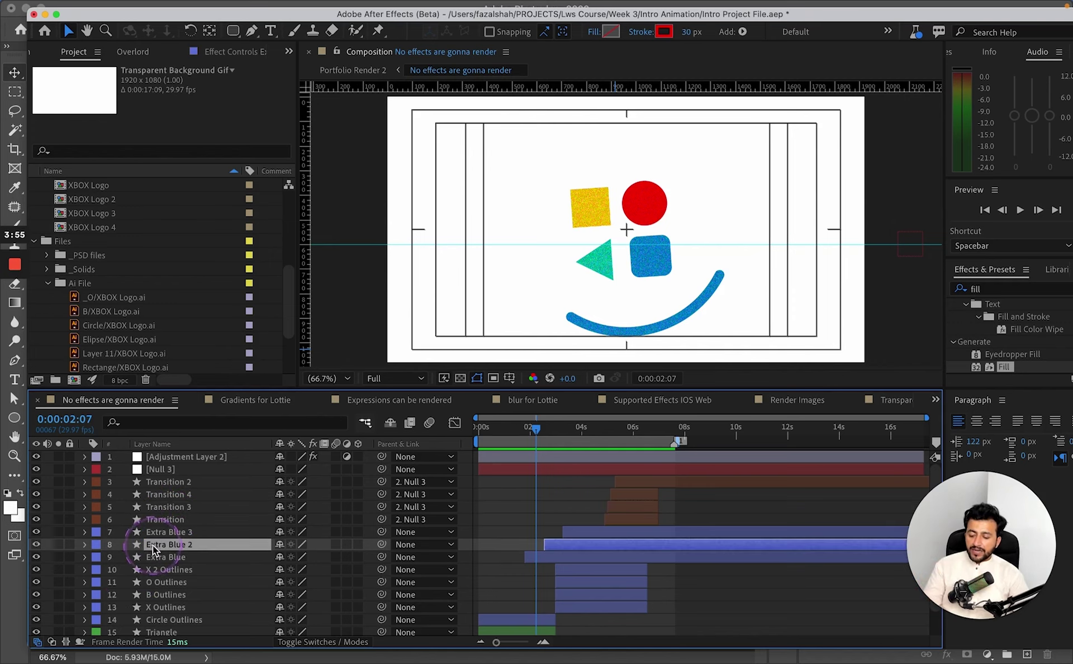
{"action": "scroll", "coordinate": [180, 565], "scroll_direction": "down", "scroll_amount": 2}
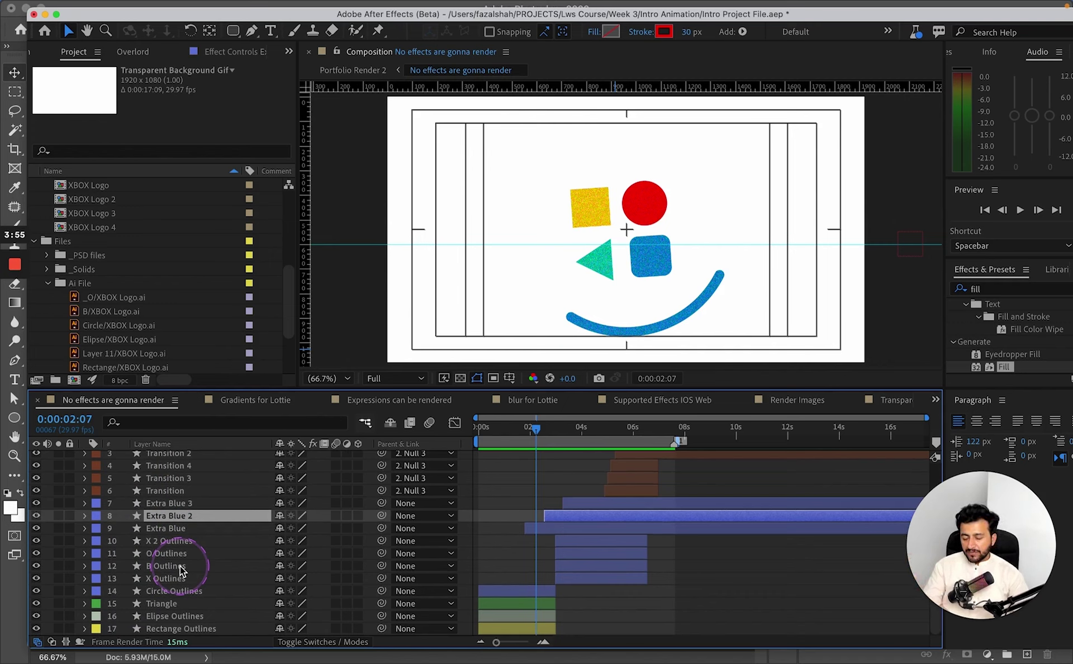
{"action": "scroll", "coordinate": [182, 575], "scroll_direction": "up", "scroll_amount": 2}
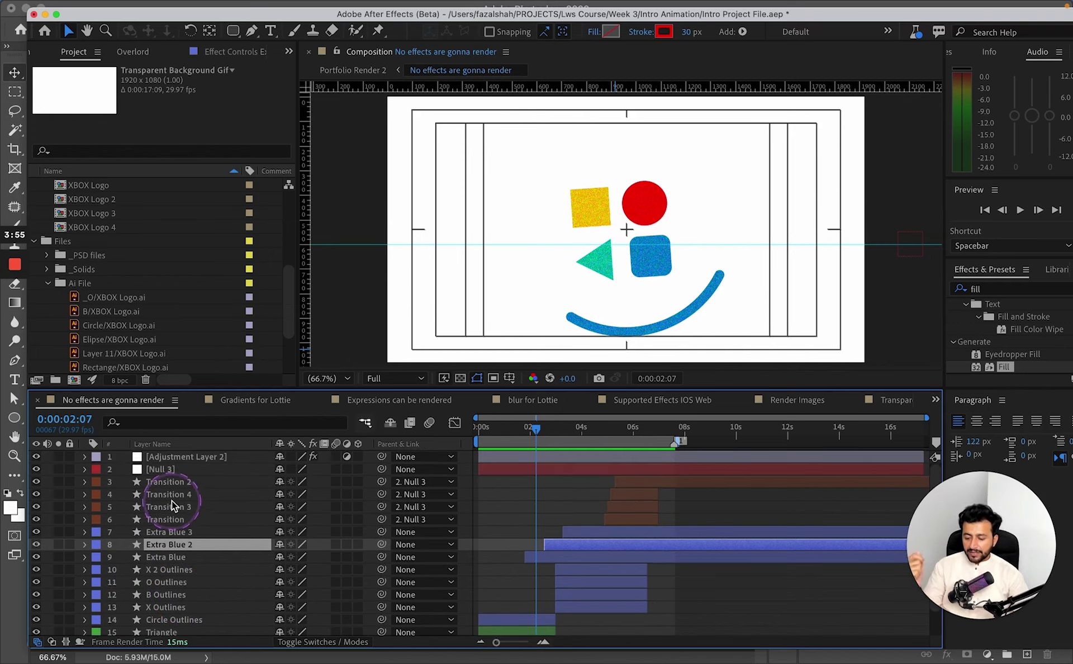
{"action": "left_click", "coordinate": [168, 481]}
- Open the LottieFiles extension, dock it beside the Overlord panel, and bring the Project panel back to the front
{"action": "mouse_move", "coordinate": [108, 4]}
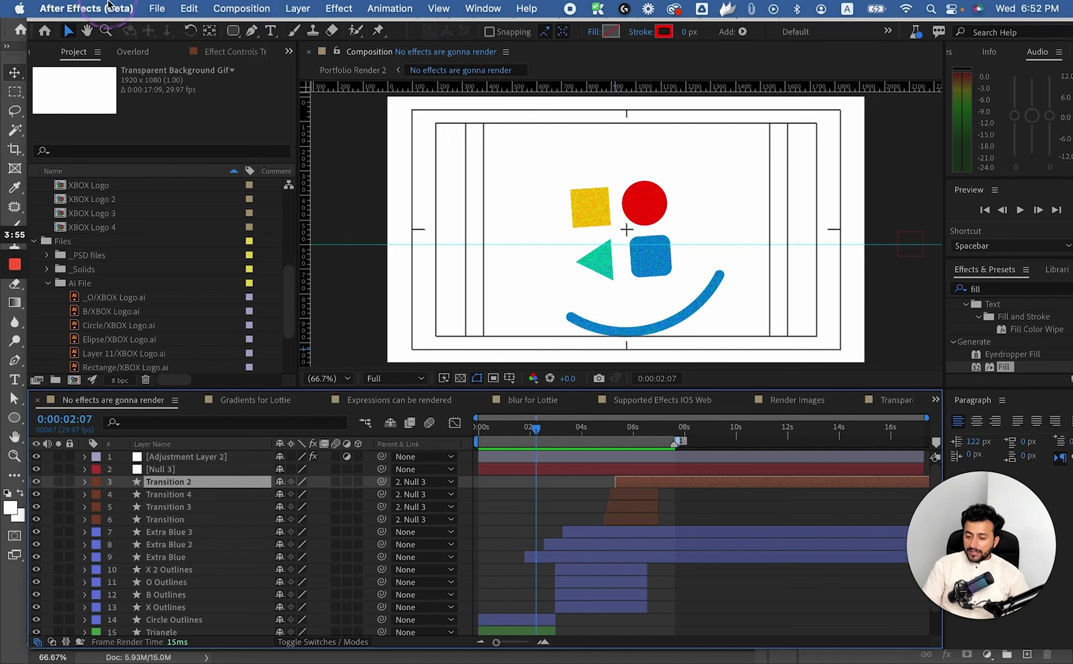
{"action": "left_click", "coordinate": [474, 6]}
{"action": "left_click", "coordinate": [523, 71]}
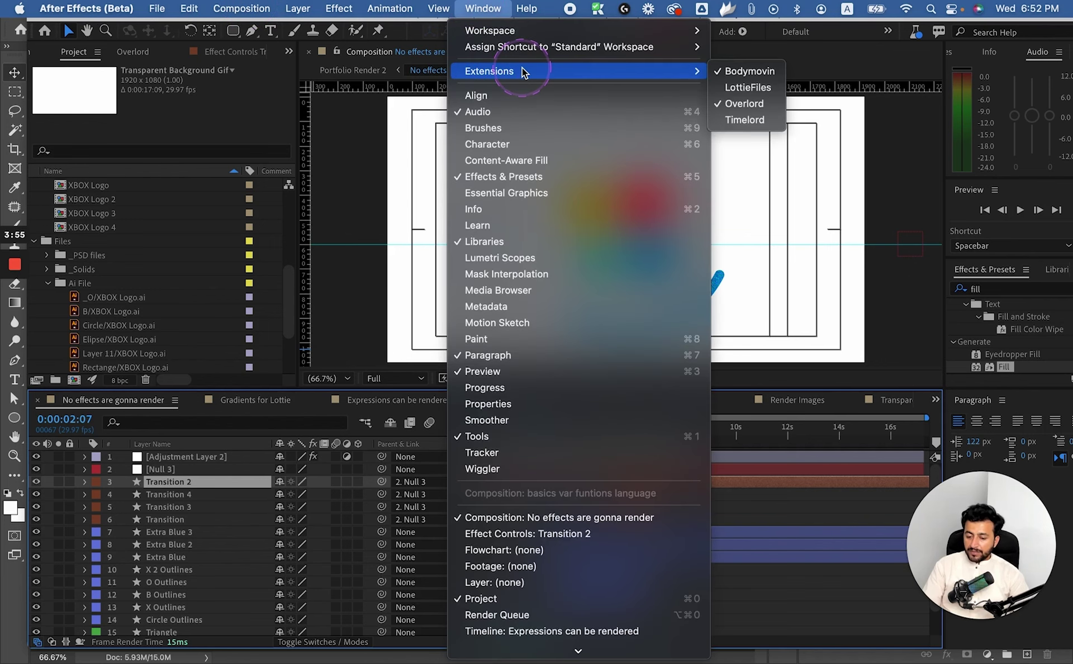
{"action": "left_click", "coordinate": [751, 87]}
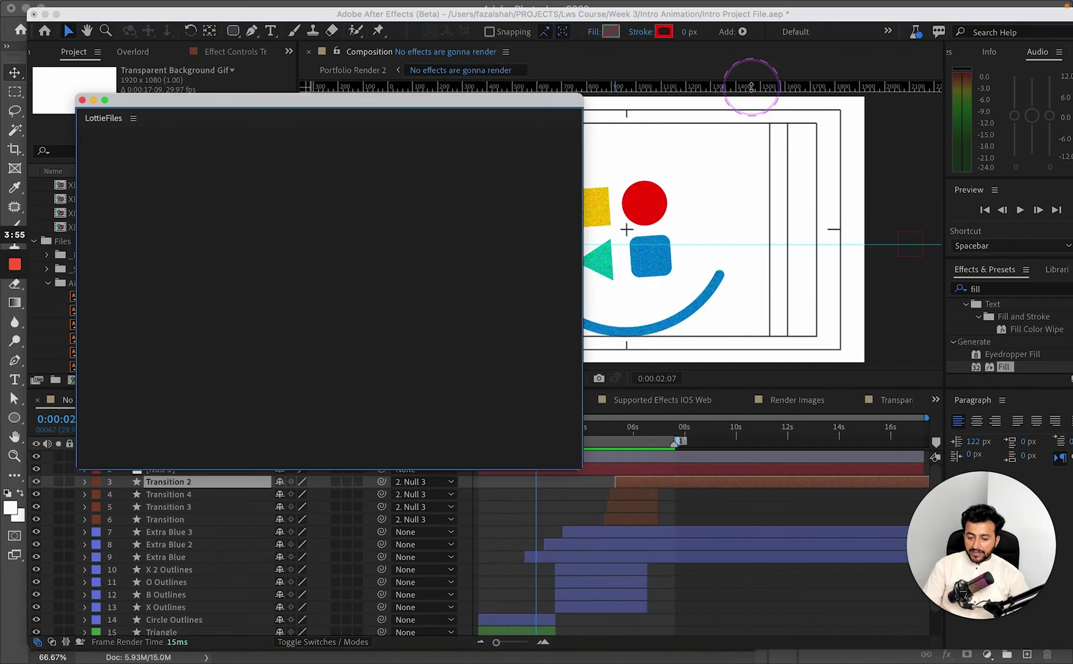
{"action": "left_click_drag", "start_coordinate": [92, 119], "coordinate": [175, 63]}
{"action": "left_click", "coordinate": [124, 162]}
{"action": "left_click", "coordinate": [75, 52]}
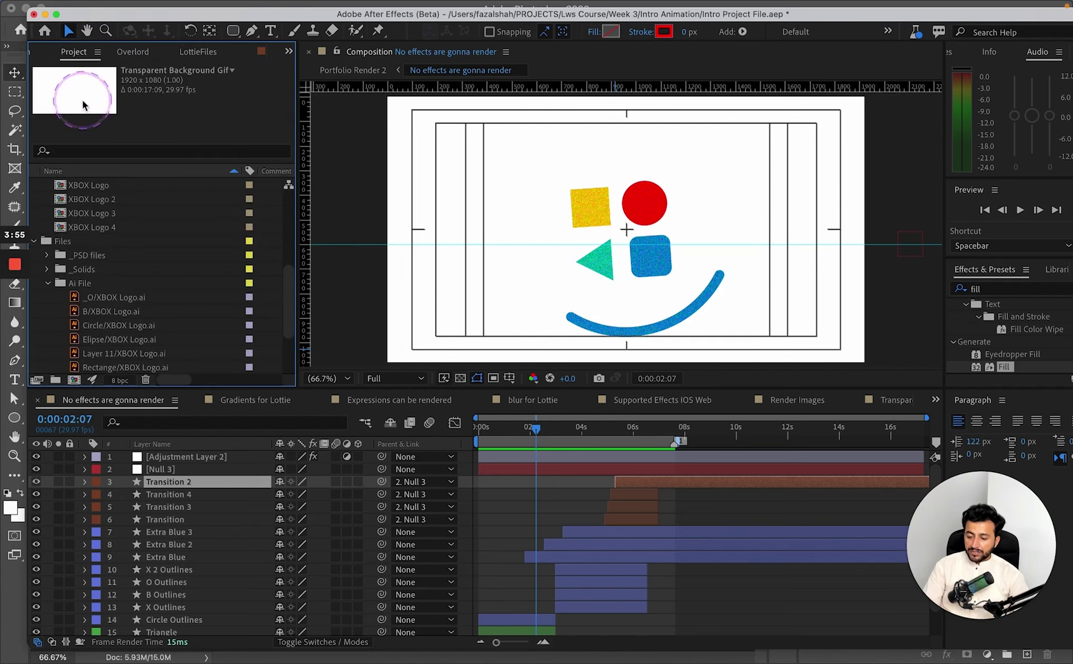
- Search the LottieFiles compositions for "no ef" and open the export settings of "No effects are gonna render"
{"action": "left_click", "coordinate": [34, 240]}
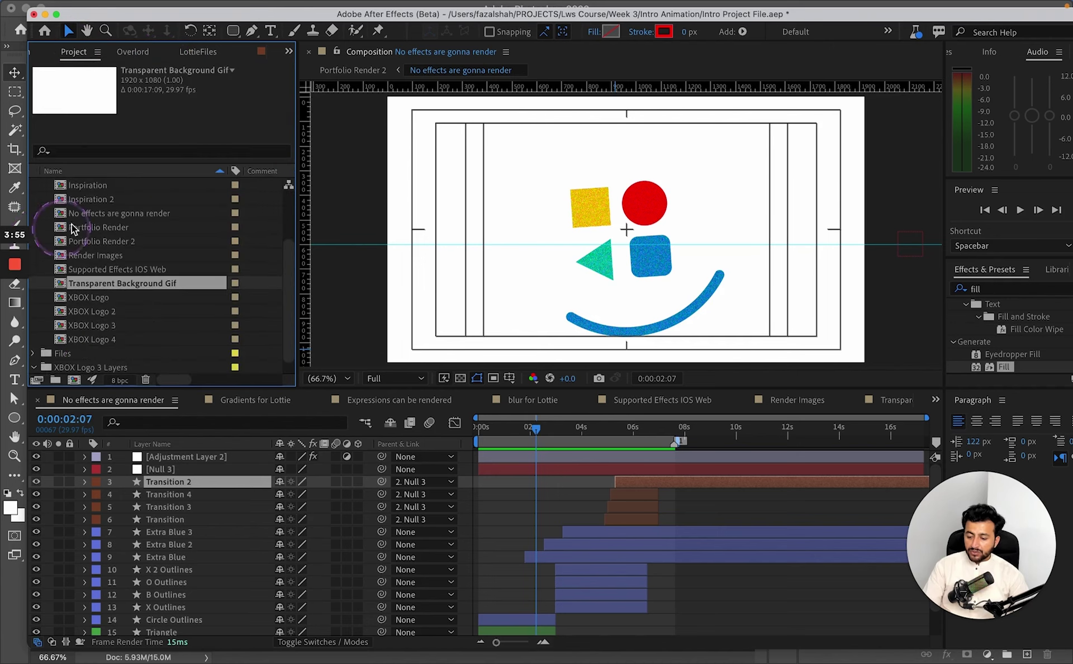
{"action": "left_click", "coordinate": [202, 53]}
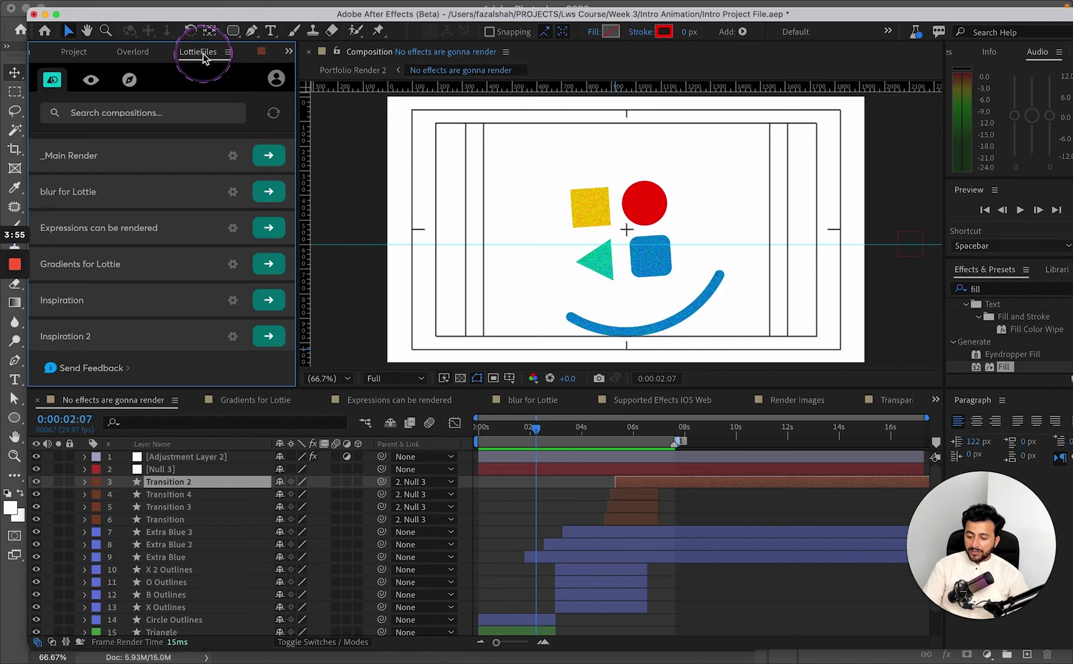
{"action": "left_click", "coordinate": [153, 115]}
{"action": "type", "text": "no ef"}
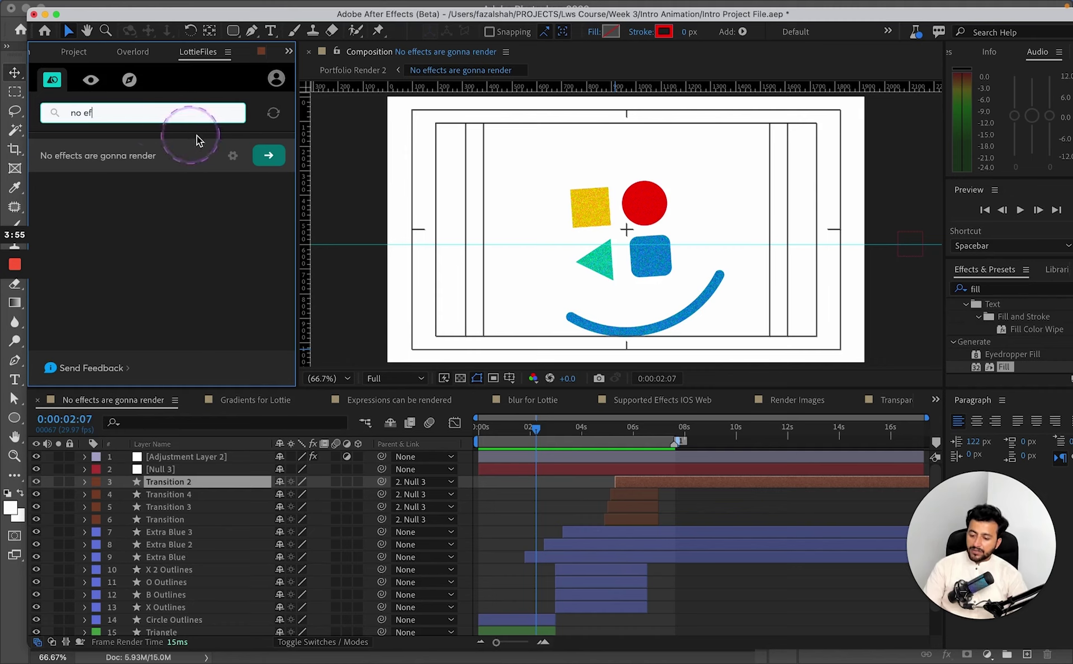
{"action": "left_click", "coordinate": [234, 157]}
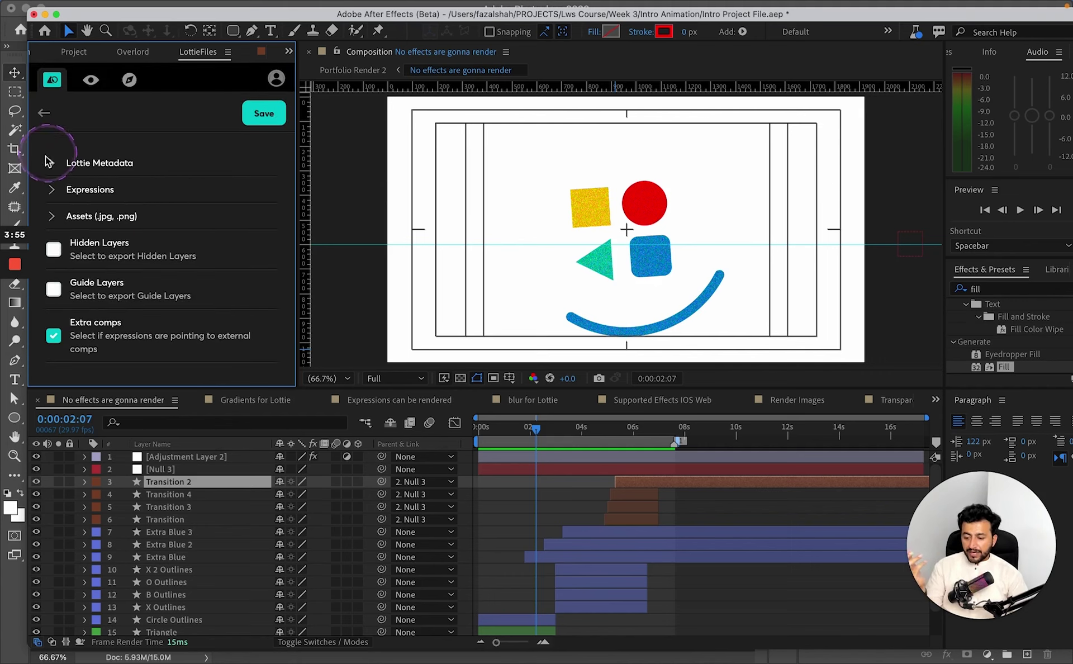
- Review the Assets (.jpg, .png) export options, including "Include assets in json", and return to the composition list
{"action": "double_click", "coordinate": [56, 166]}
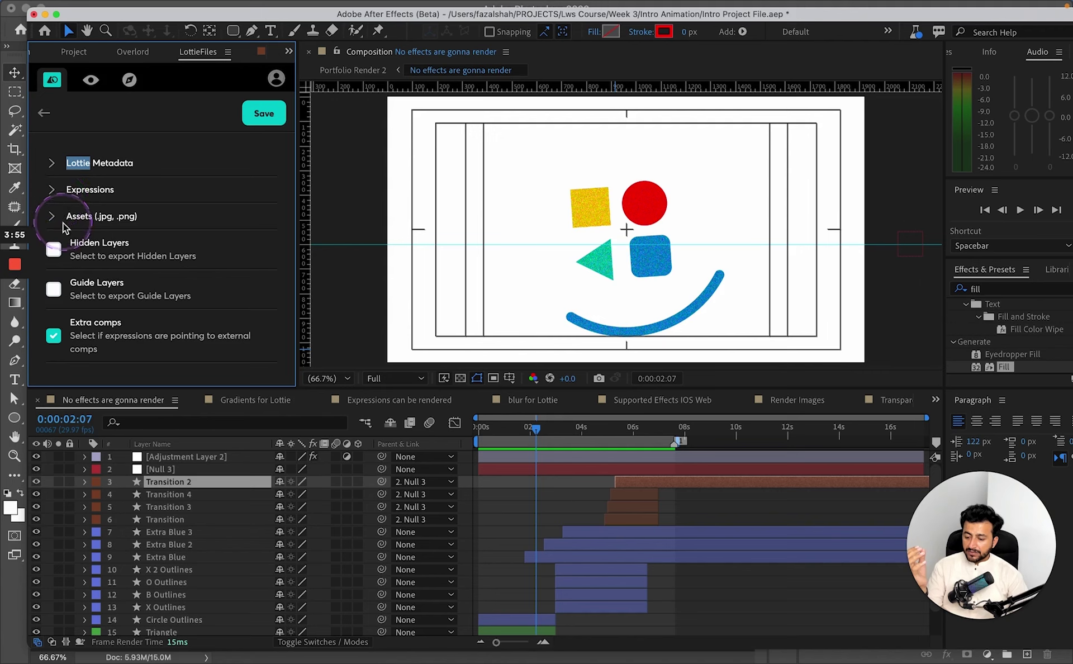
{"action": "left_click", "coordinate": [52, 223]}
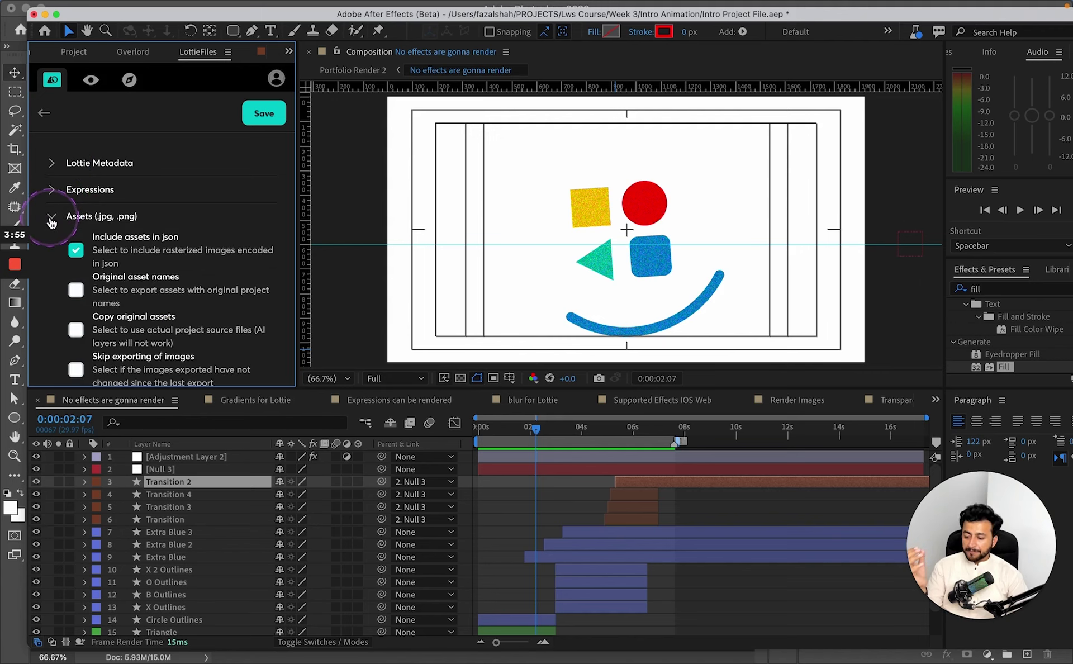
{"action": "left_click", "coordinate": [162, 245]}
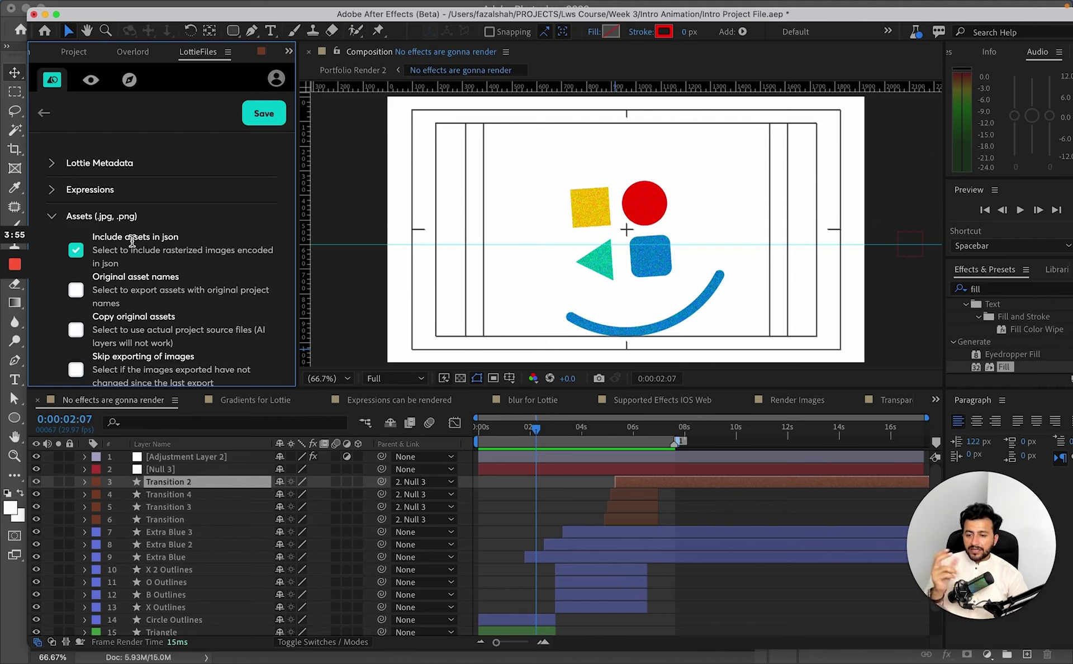
{"action": "left_click", "coordinate": [132, 241]}
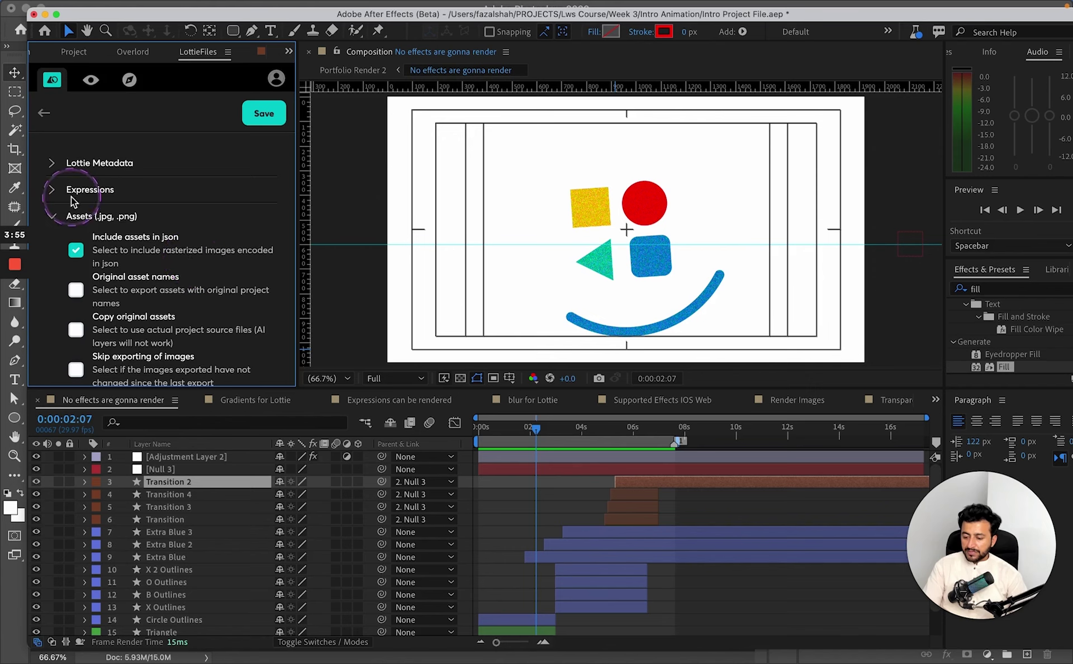
{"action": "left_click", "coordinate": [52, 216]}
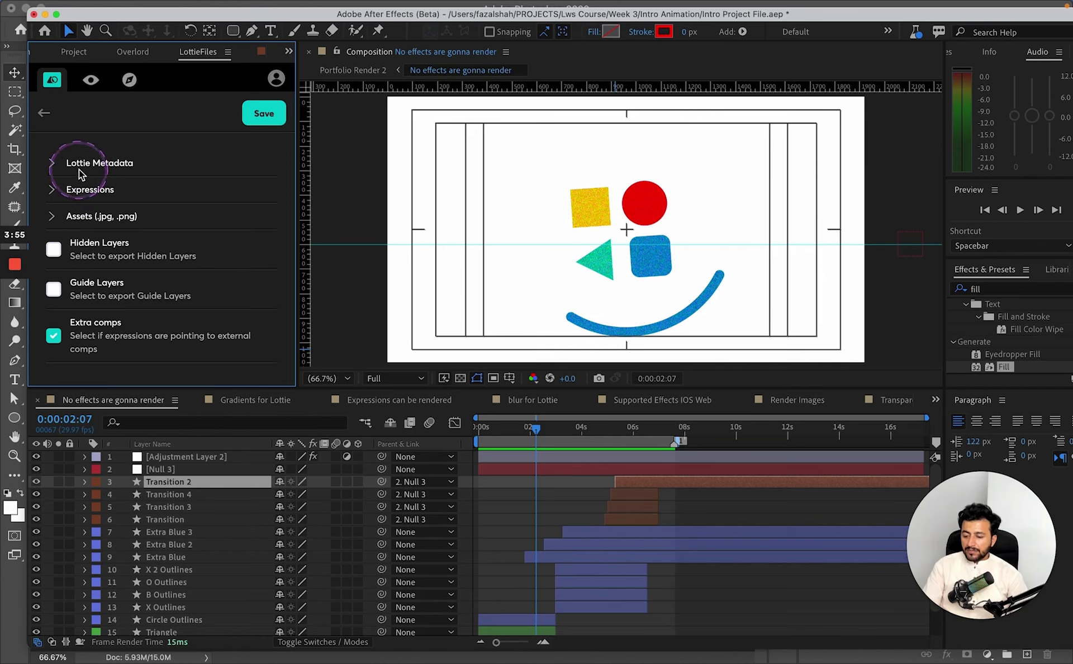
{"action": "left_click", "coordinate": [45, 114]}
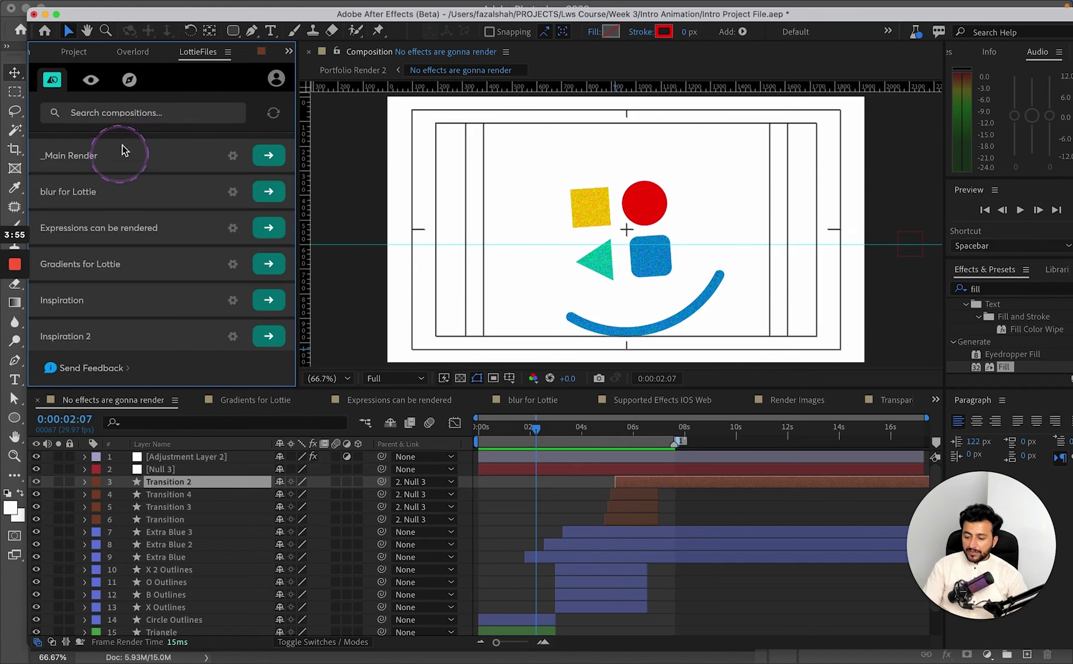
- Search the compositions for "eff" and render "No effects are gonna render" as a Lottie animation
{"action": "left_click", "coordinate": [131, 114]}
{"action": "type", "text": "eff"}
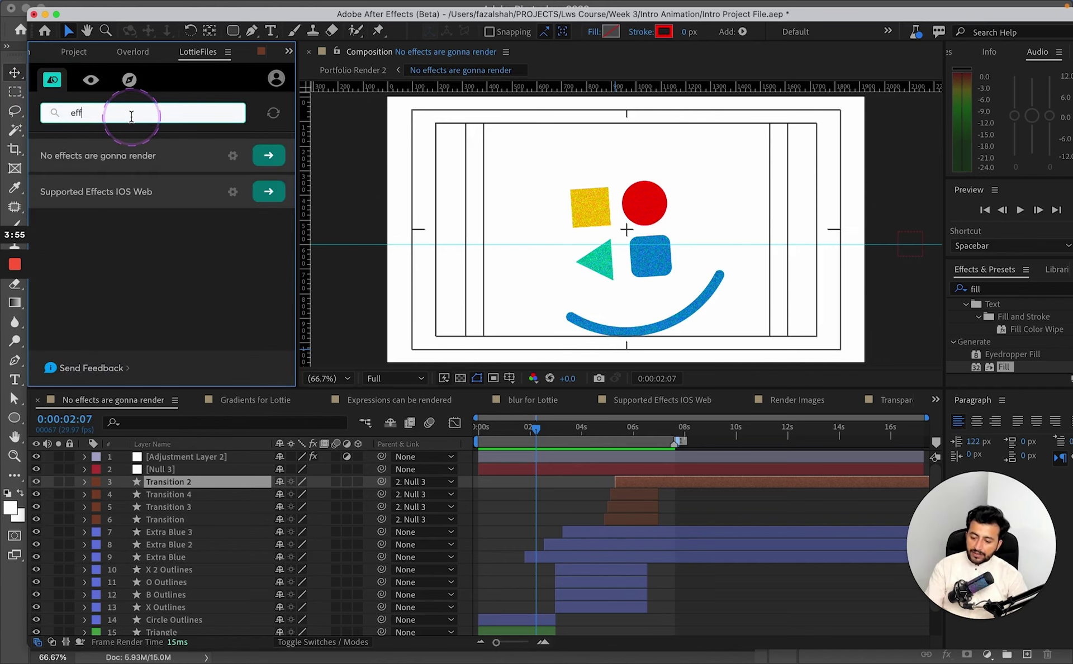
{"action": "left_click", "coordinate": [269, 156]}
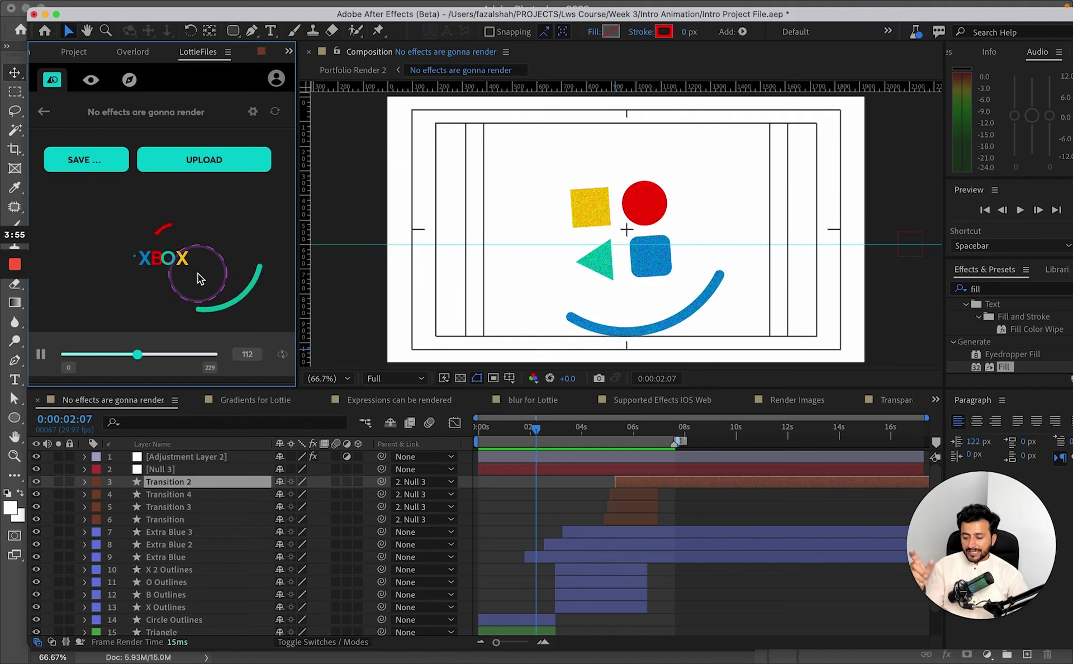
- Check the file formats offered for saving the rendered animation, and close the format selection without saving
{"action": "left_click", "coordinate": [77, 157]}
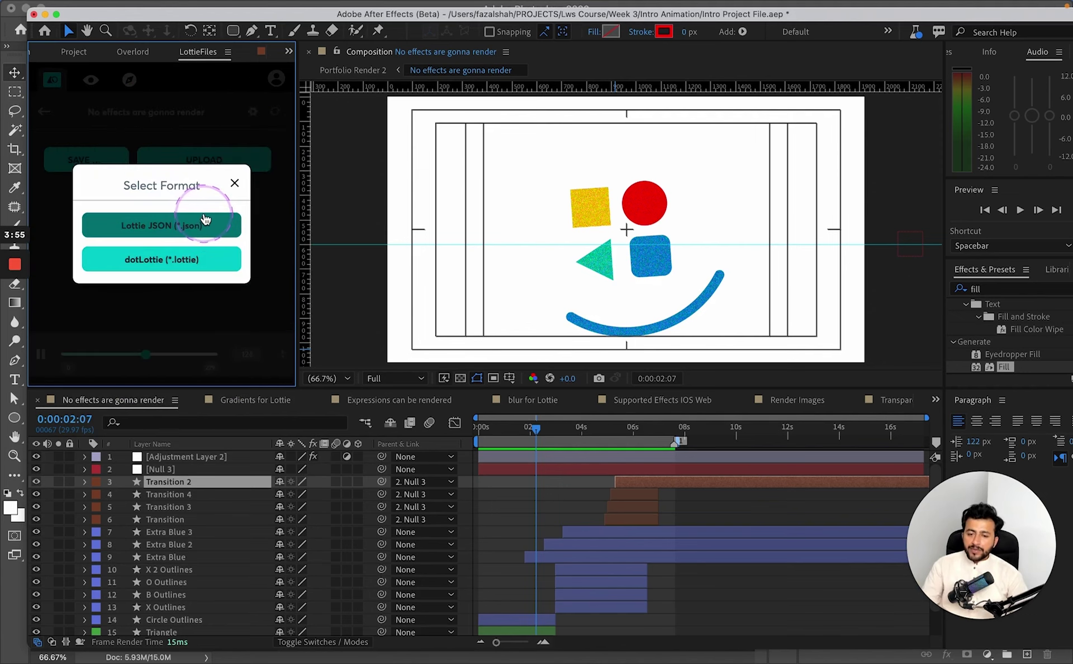
{"action": "left_click", "coordinate": [169, 270]}
{"action": "left_click", "coordinate": [184, 239]}
{"action": "left_click", "coordinate": [234, 183]}
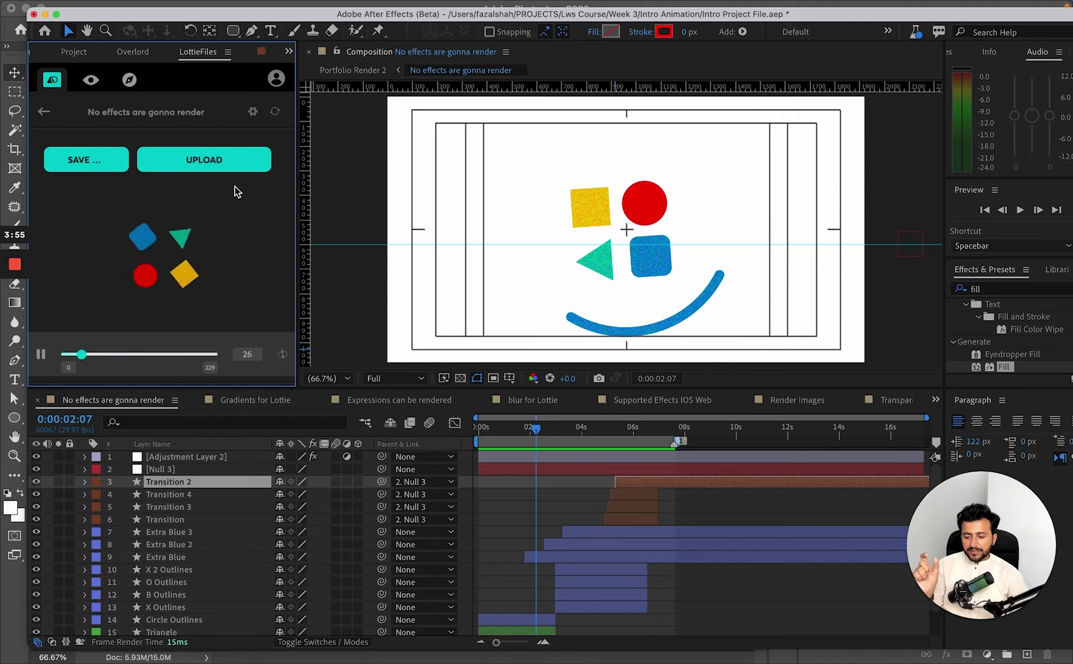
- Scrub the rendered Lottie preview and stop it at frame 79 to inspect the shapes
{"action": "left_click", "coordinate": [124, 354]}
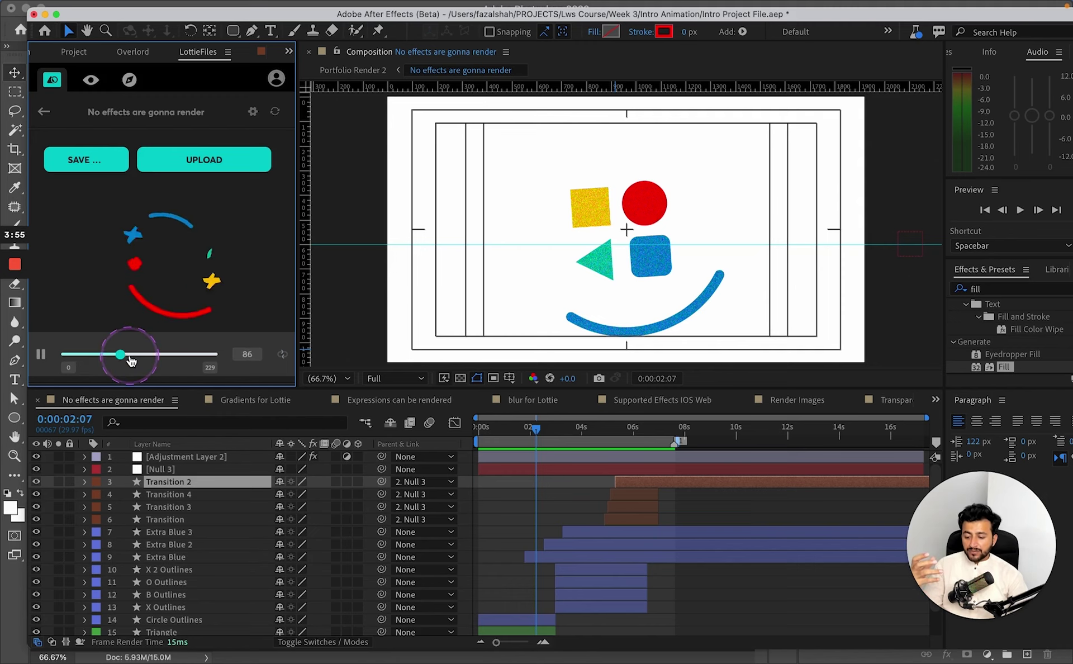
{"action": "mouse_move", "coordinate": [105, 355]}
{"action": "left_mouse_down"}
{"action": "mouse_move", "coordinate": [91, 355]}
{"action": "mouse_move", "coordinate": [117, 354]}
{"action": "left_mouse_up"}
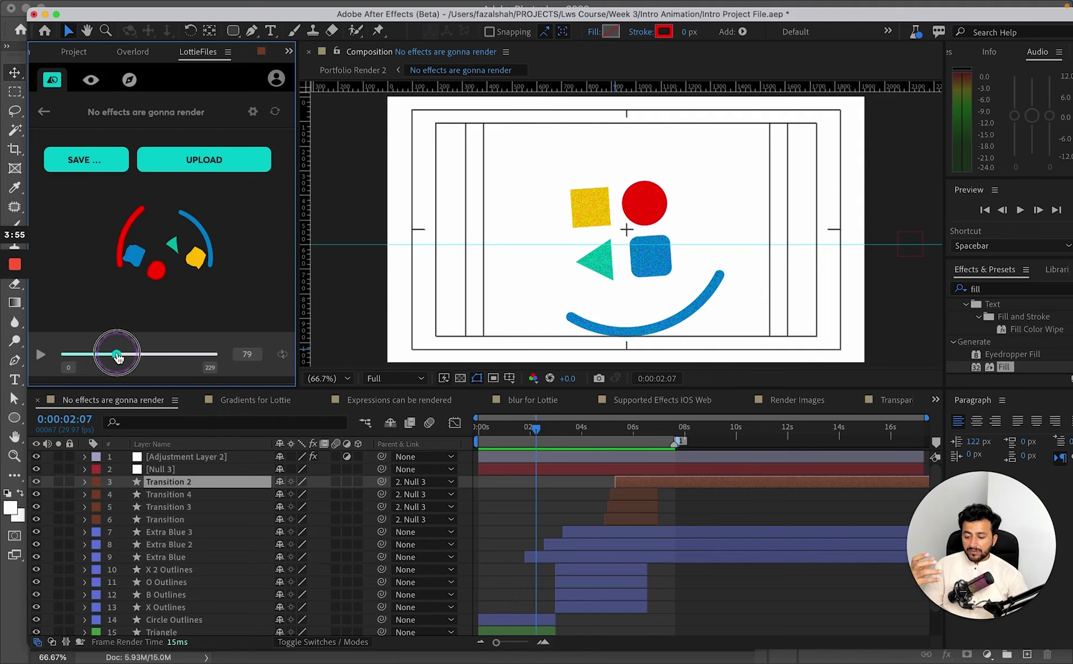
{"action": "left_click", "coordinate": [181, 269]}
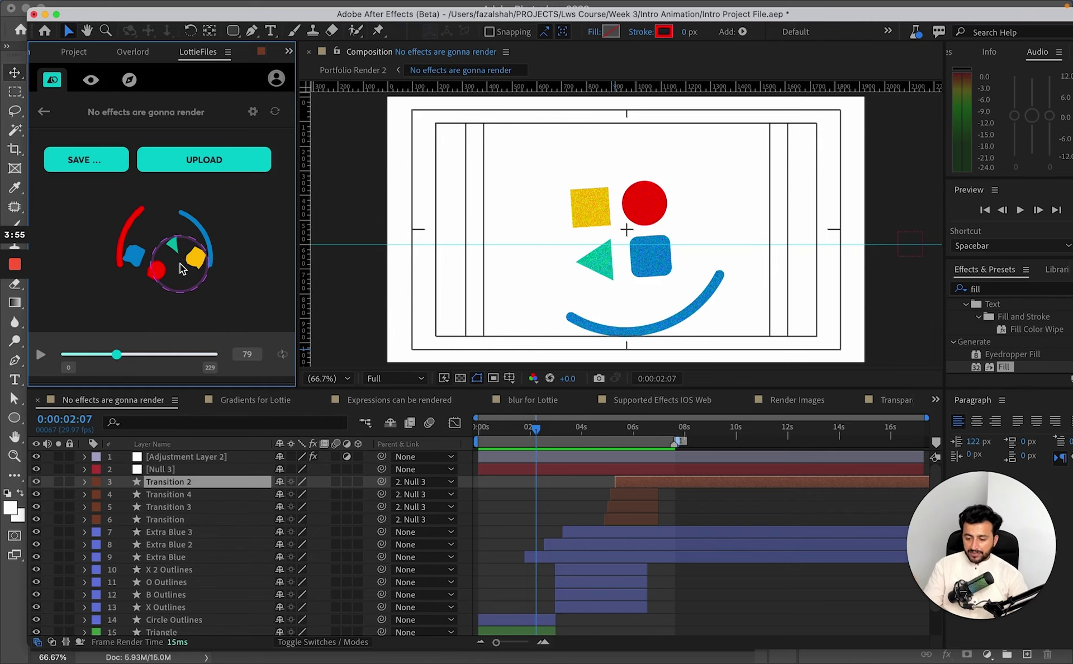
- Upload the rendered "No effects are gonna render" animation to LottieFiles and go to its preview page
{"action": "left_click", "coordinate": [79, 160]}
{"action": "left_click", "coordinate": [180, 167]}
{"action": "left_click", "coordinate": [207, 269]}
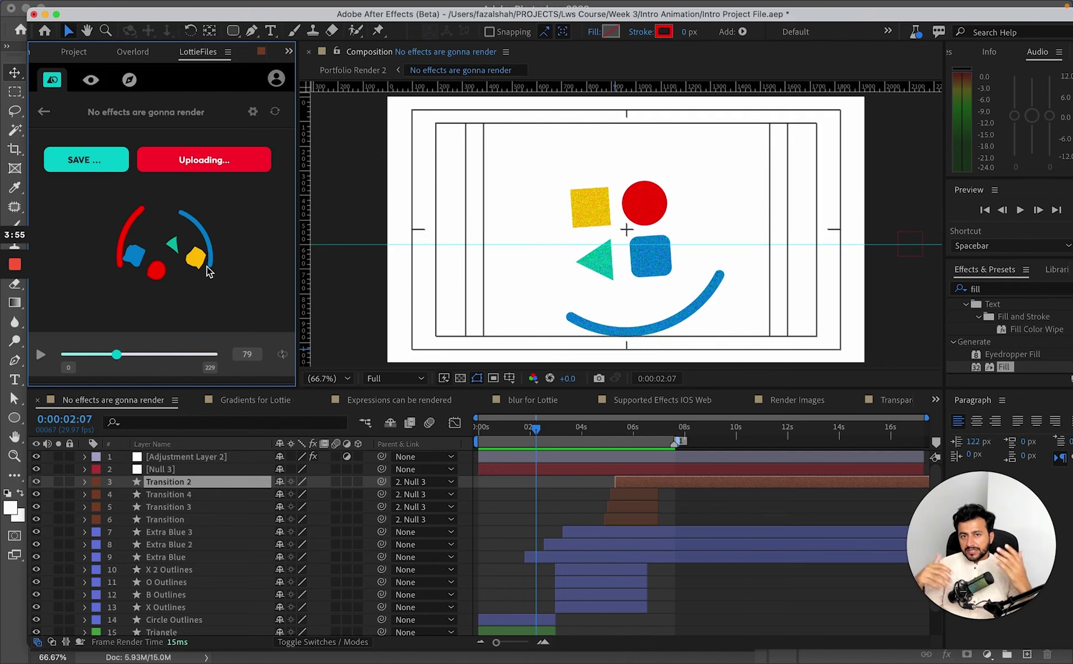
{"action": "left_click", "coordinate": [149, 260]}
{"action": "left_click", "coordinate": [164, 227]}
{"action": "left_click", "coordinate": [265, 148]}
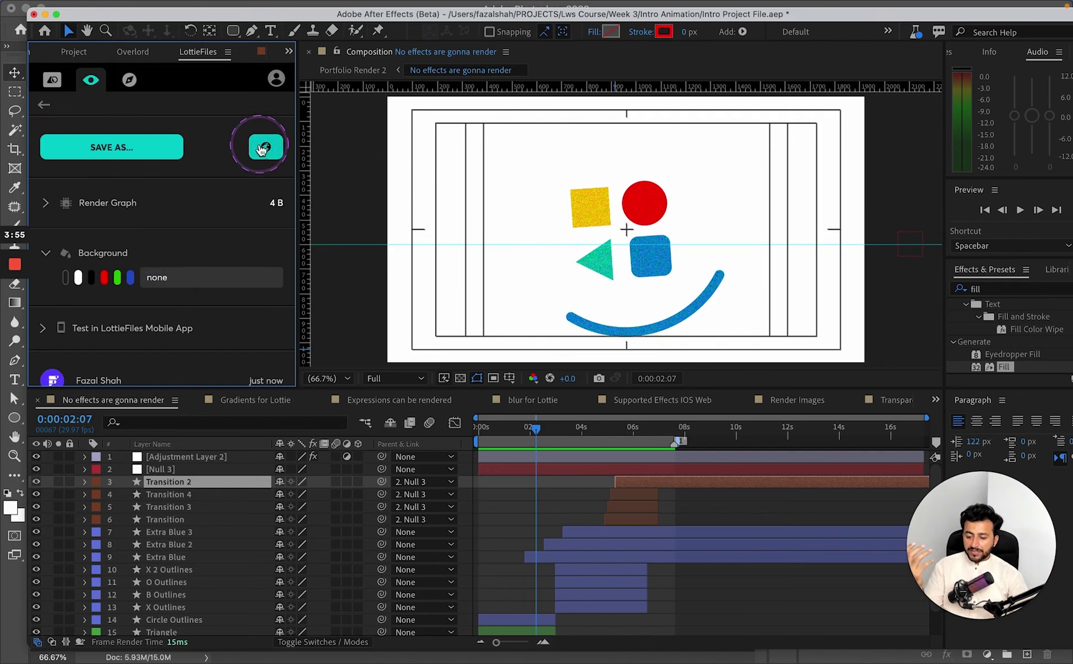
- Expand the uploaded animation's Render Graph and examine its file size, frame load, dimensions and layer count
{"action": "left_click", "coordinate": [223, 207]}
{"action": "scroll", "coordinate": [170, 324], "scroll_direction": "down", "scroll_amount": 2}
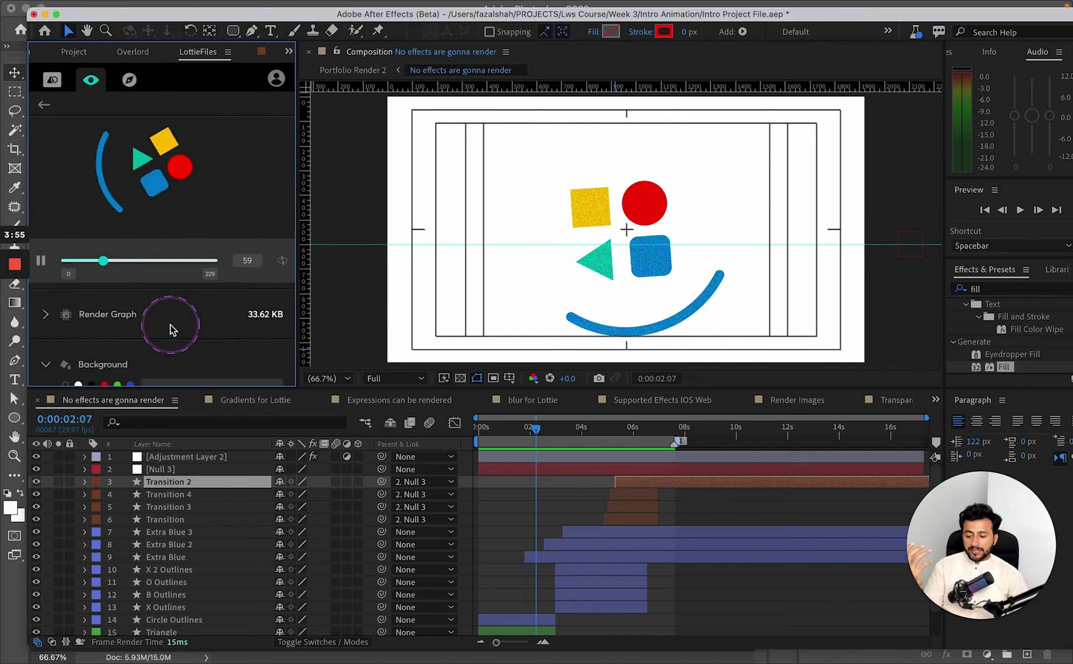
{"action": "left_click", "coordinate": [44, 297]}
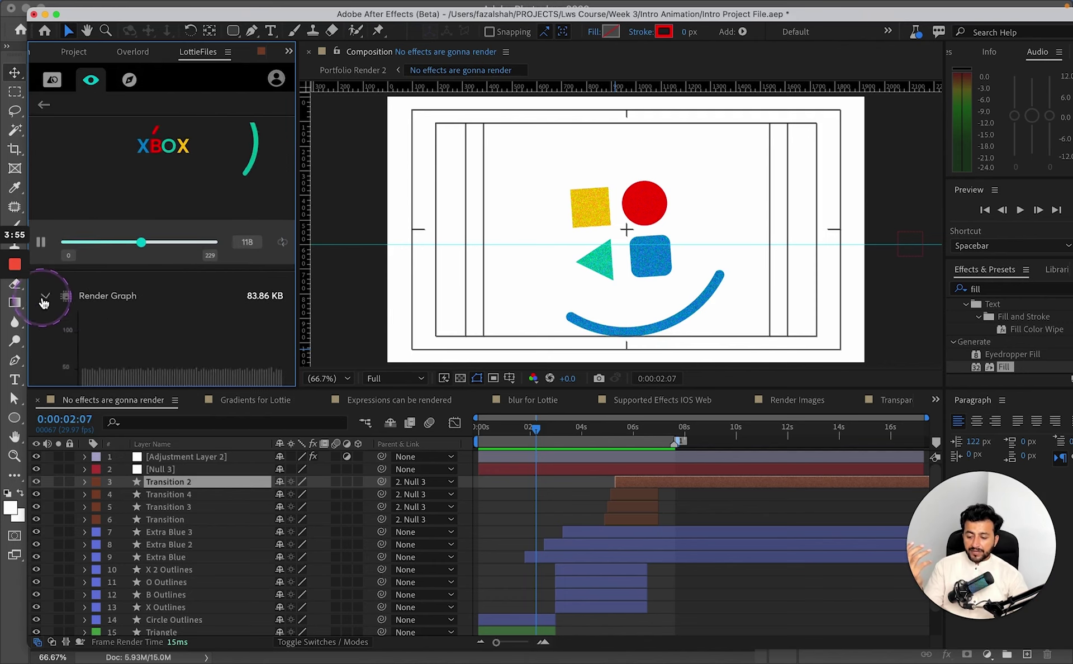
{"action": "scroll", "coordinate": [162, 330], "scroll_direction": "down", "scroll_amount": 2}
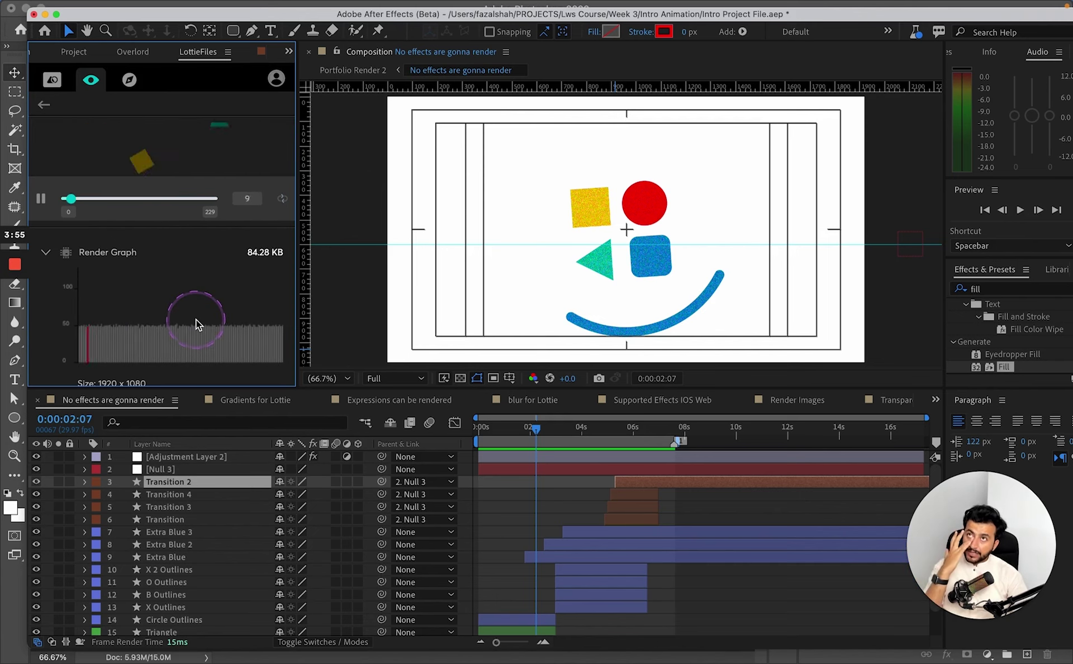
{"action": "left_click", "coordinate": [176, 337]}
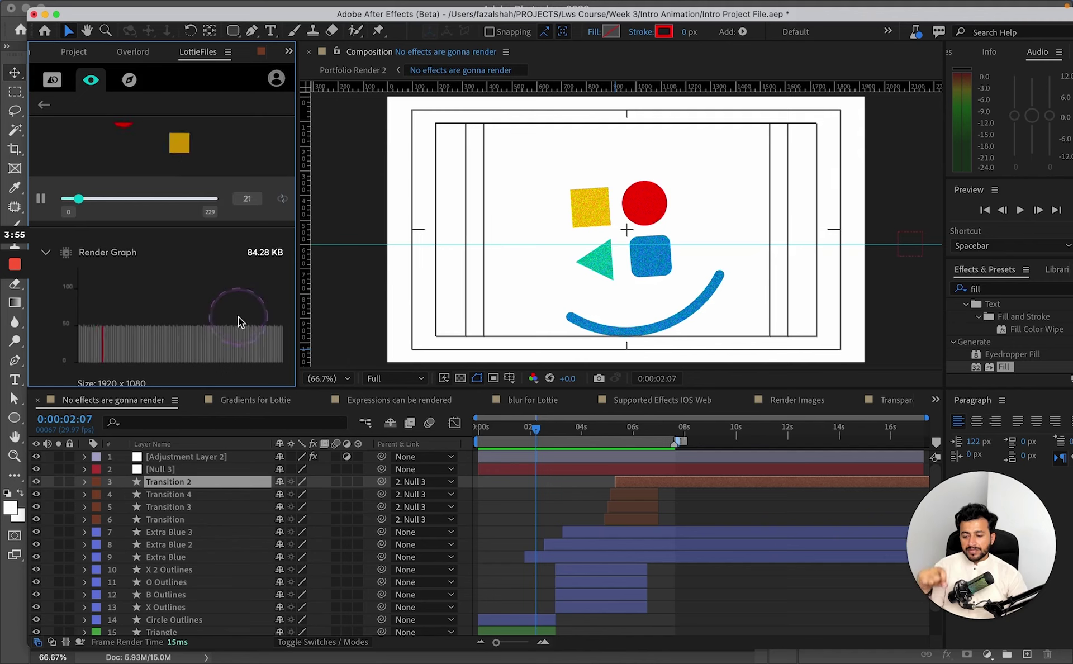
{"action": "scroll", "coordinate": [153, 297], "scroll_direction": "down", "scroll_amount": 3}
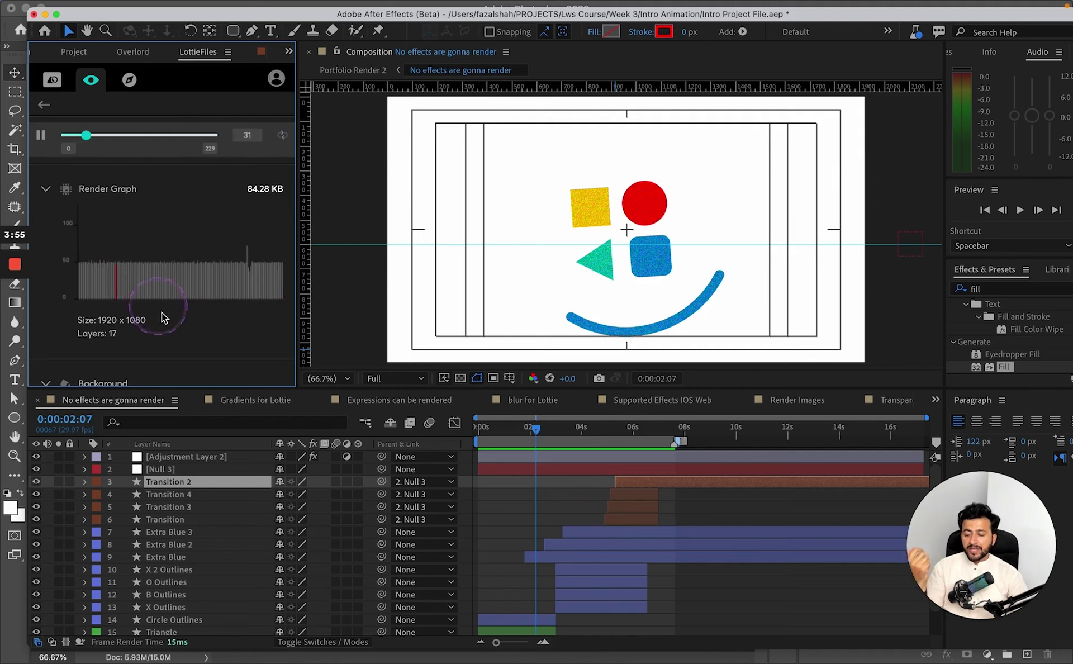
{"action": "scroll", "coordinate": [163, 314], "scroll_direction": "down", "scroll_amount": 2}
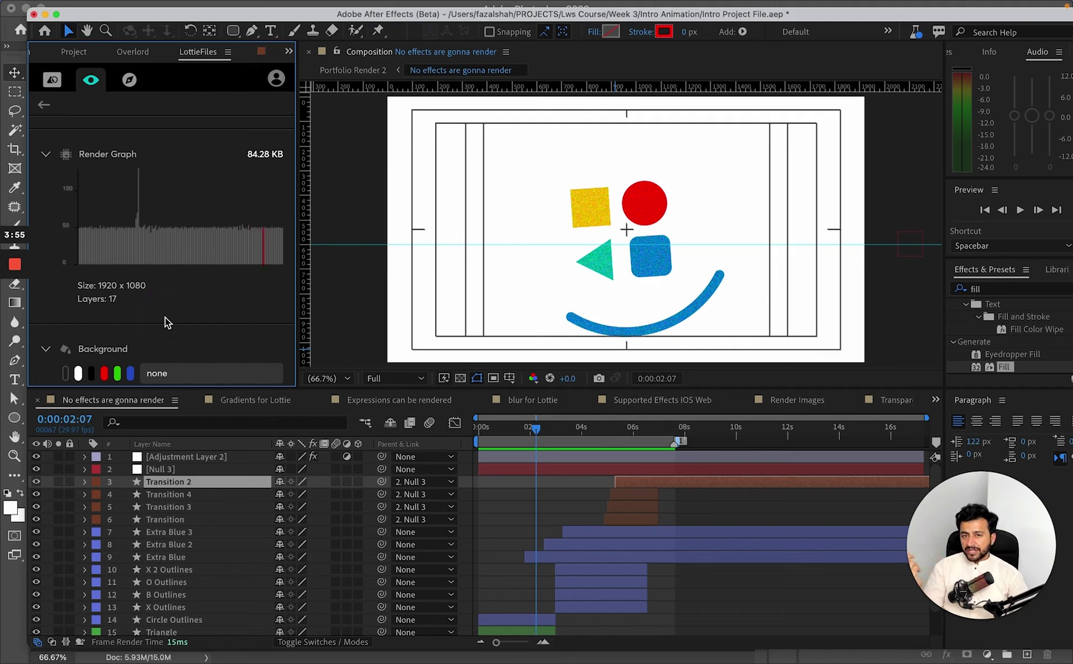
{"action": "left_click", "coordinate": [166, 317]}
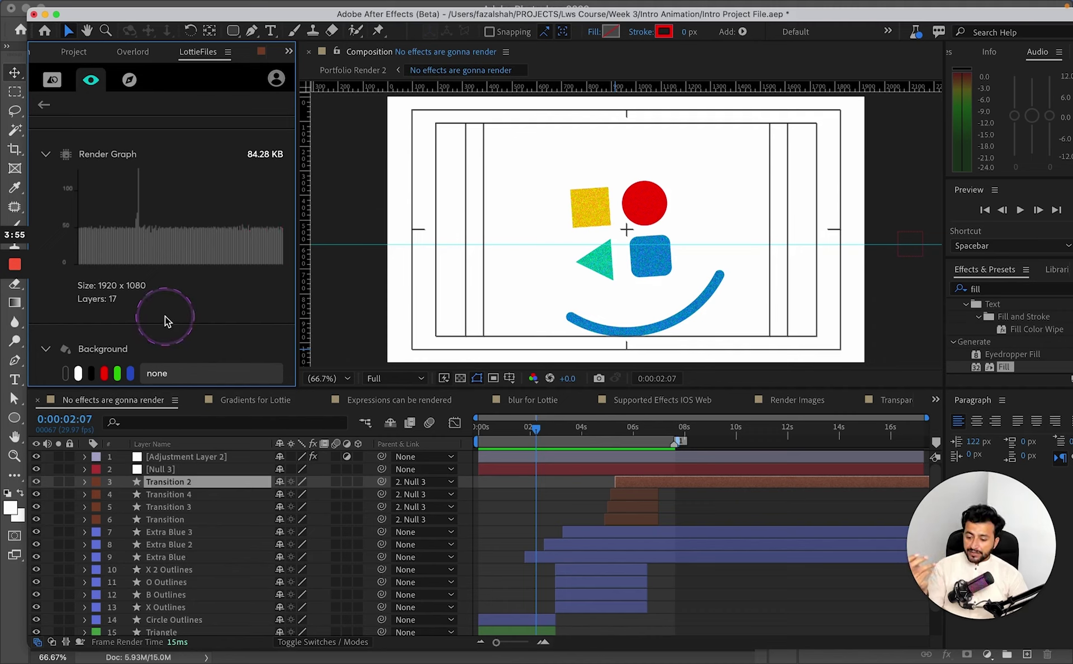
- Examine the uploaded animation's background colour and mobile app test options, and return to its preview and save controls
{"action": "scroll", "coordinate": [166, 313], "scroll_direction": "down", "scroll_amount": 2}
{"action": "left_click", "coordinate": [85, 323]}
{"action": "scroll", "coordinate": [133, 286], "scroll_direction": "down", "scroll_amount": 3}
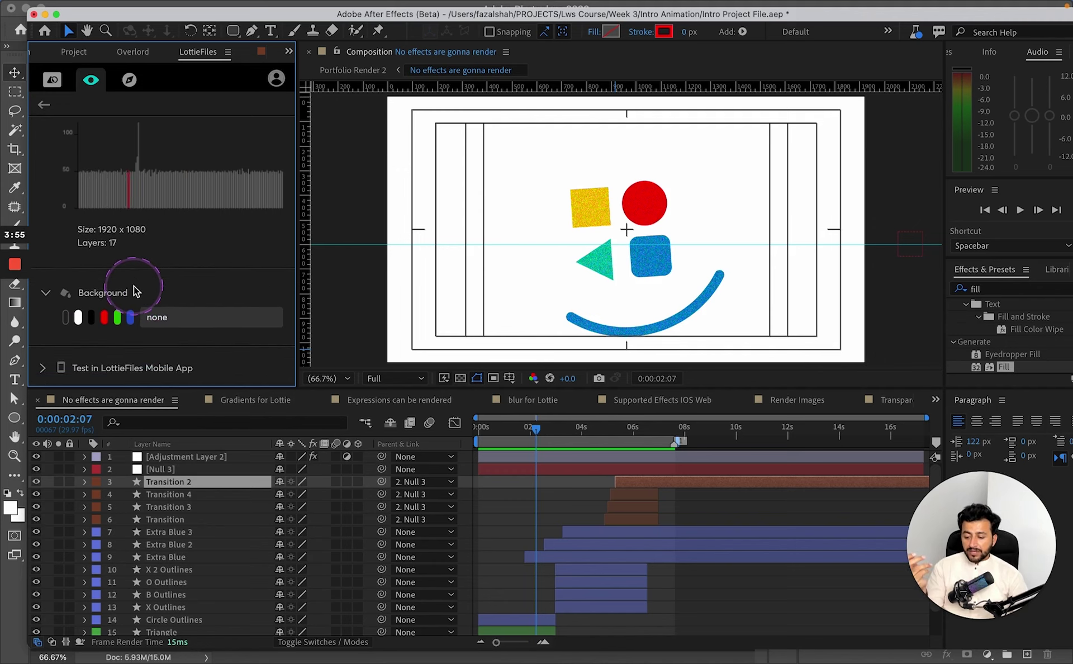
{"action": "scroll", "coordinate": [191, 363], "scroll_direction": "down", "scroll_amount": 2}
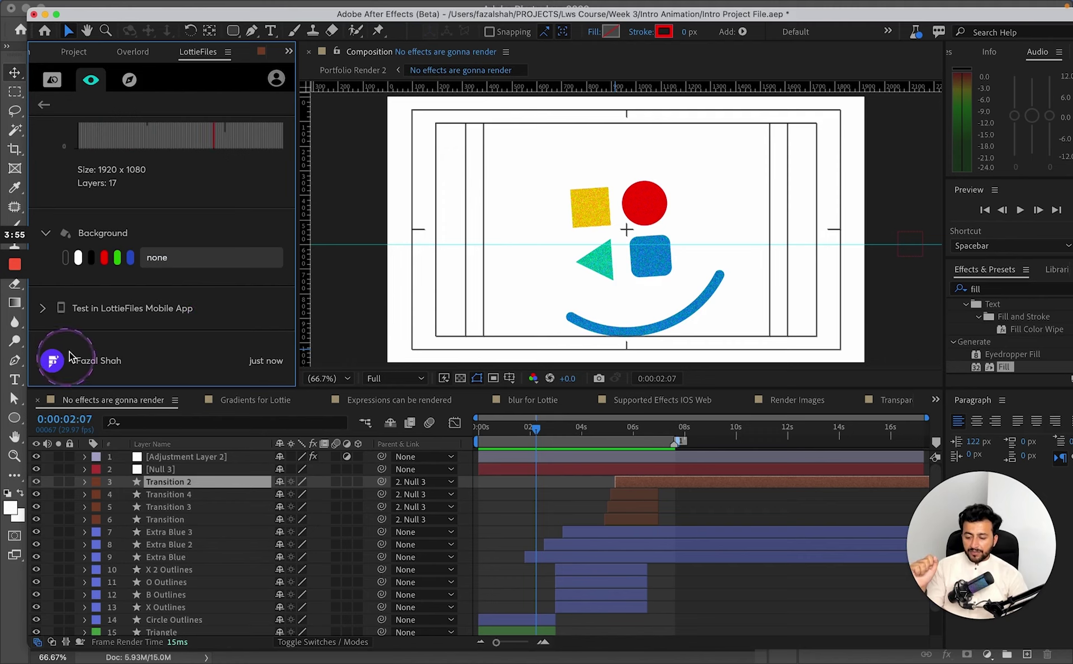
{"action": "scroll", "coordinate": [164, 294], "scroll_direction": "up", "scroll_amount": 10}
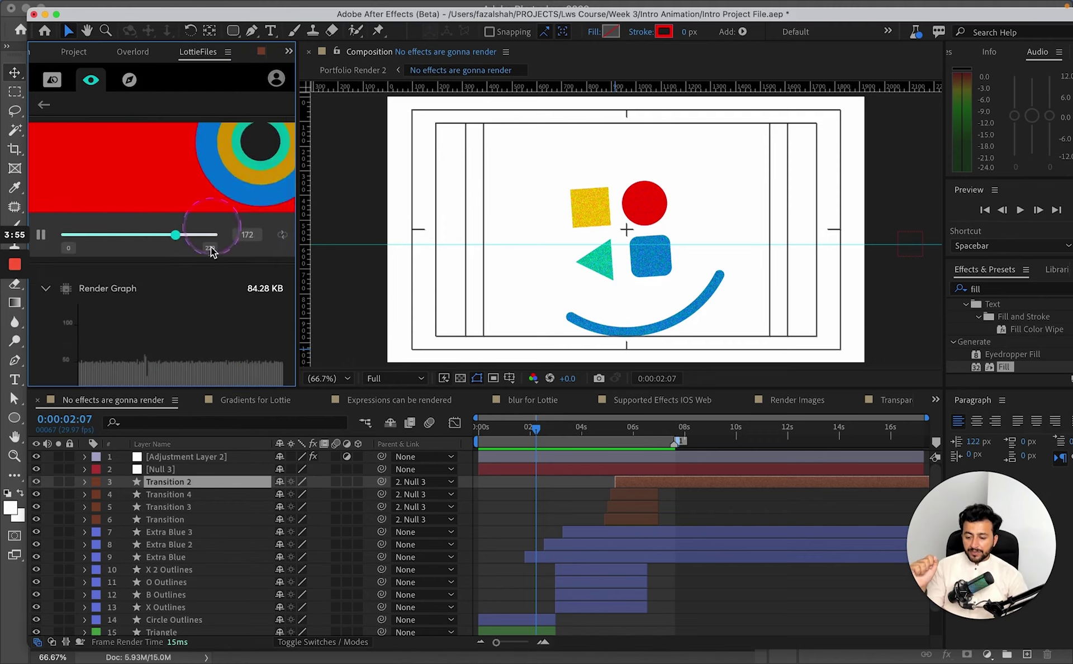
{"action": "scroll", "coordinate": [205, 318], "scroll_direction": "up", "scroll_amount": 4}
{"action": "left_click", "coordinate": [265, 146]}
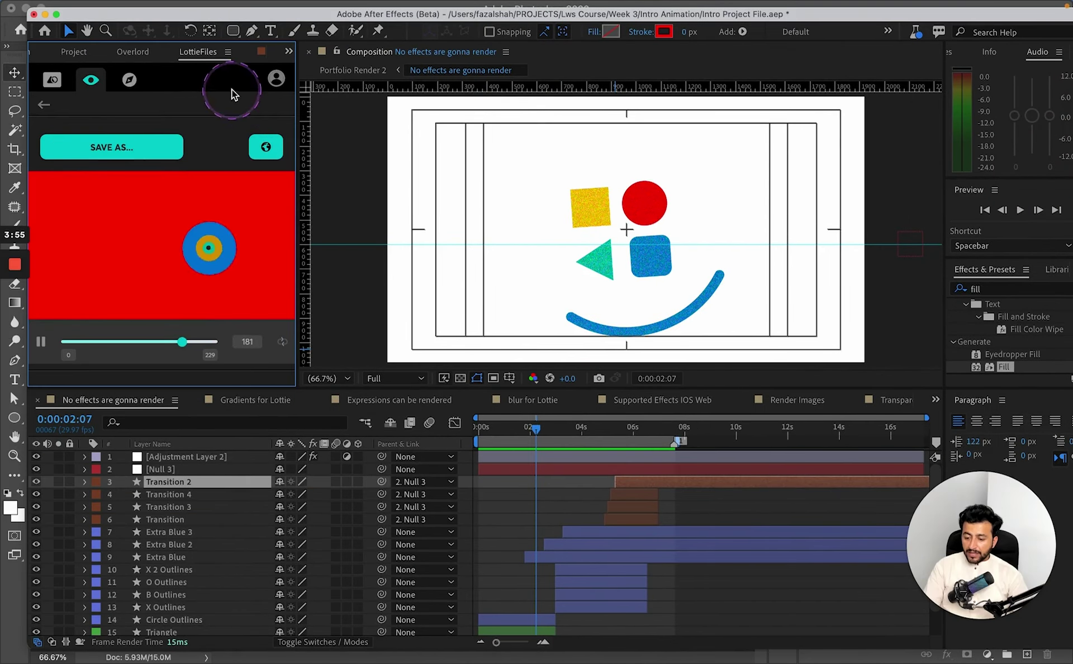
- Open the Spaceman animation from Discover Free Animations and examine its preview, render graph and background options
{"action": "left_click", "coordinate": [75, 80]}
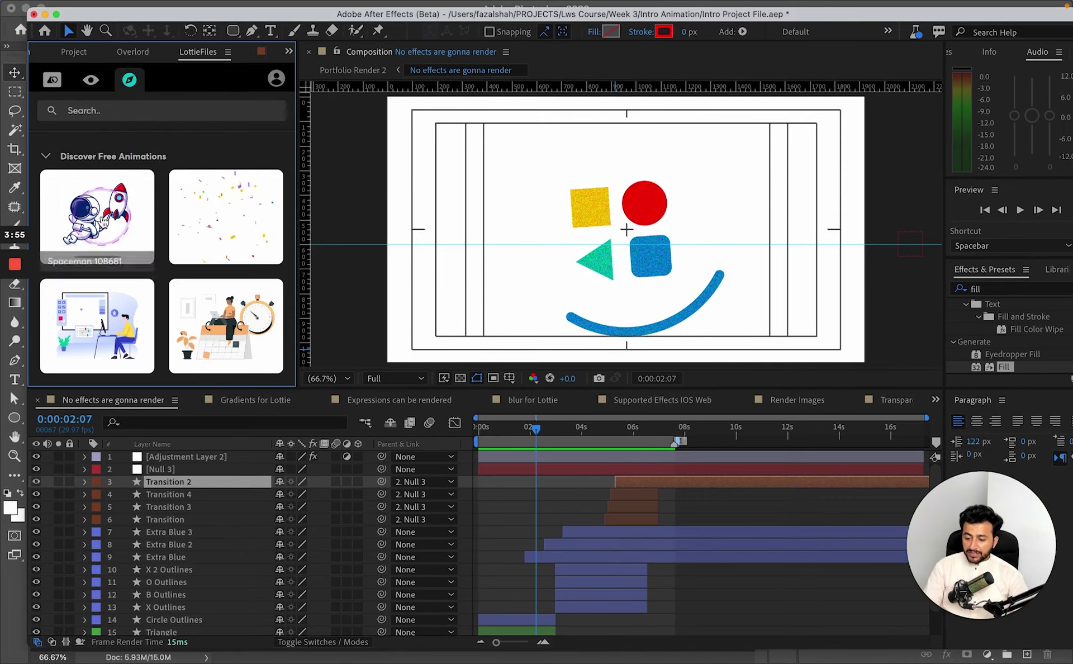
{"action": "left_click", "coordinate": [102, 216]}
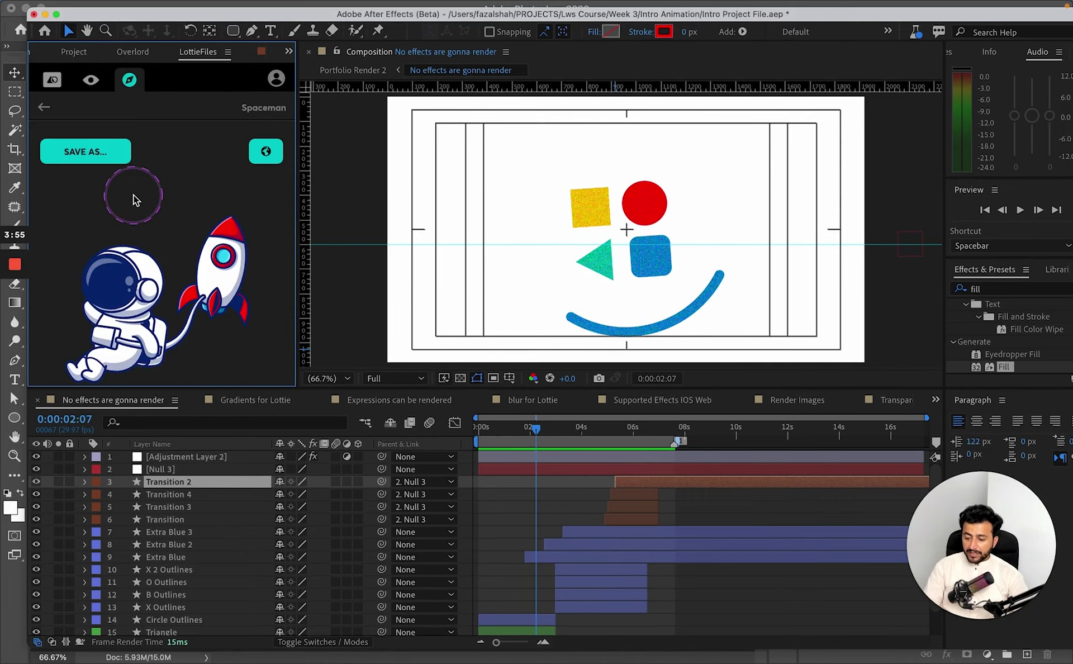
{"action": "scroll", "coordinate": [162, 201], "scroll_direction": "down", "scroll_amount": 5}
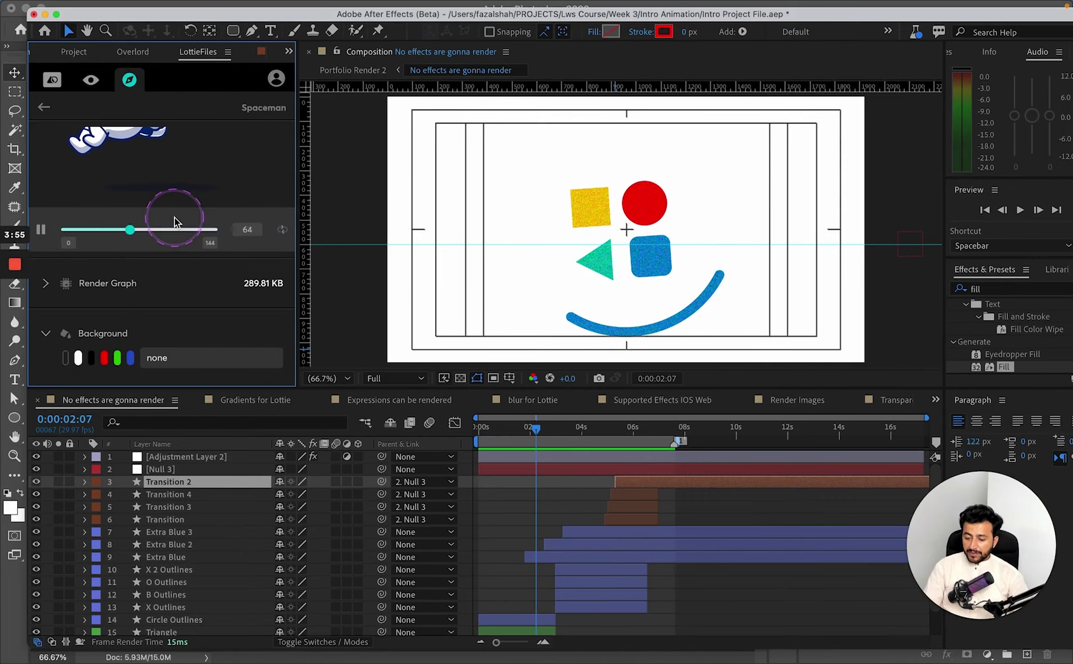
{"action": "scroll", "coordinate": [189, 273], "scroll_direction": "down", "scroll_amount": 2}
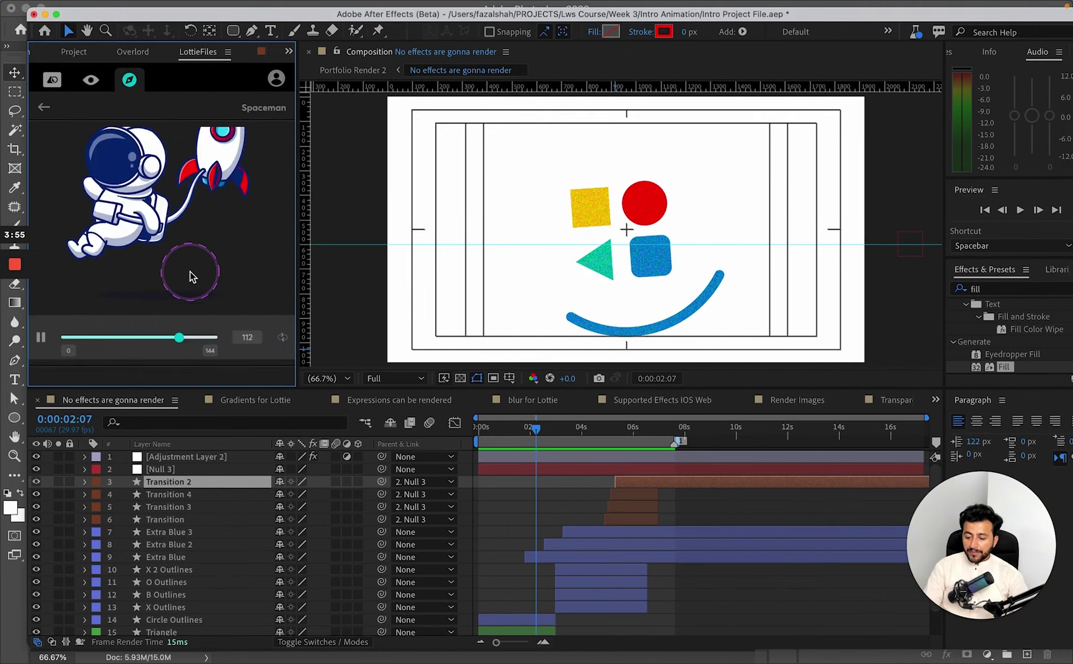
{"action": "scroll", "coordinate": [190, 271], "scroll_direction": "down", "scroll_amount": 2}
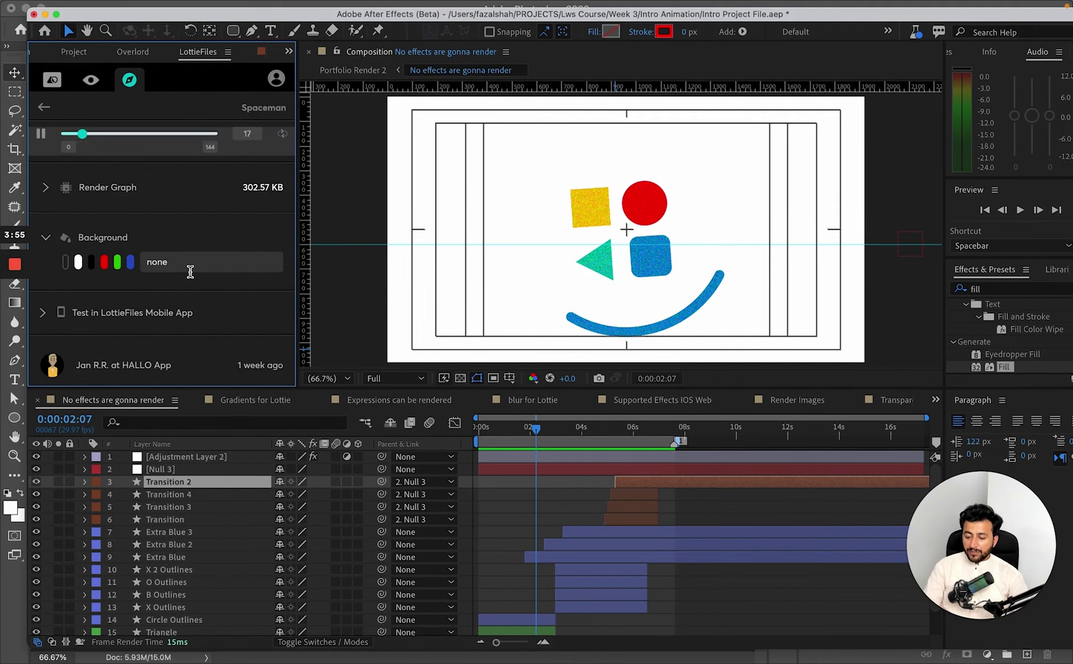
- Return from the Spaceman preview to the free animations and search them for "button"
{"action": "left_click", "coordinate": [82, 374]}
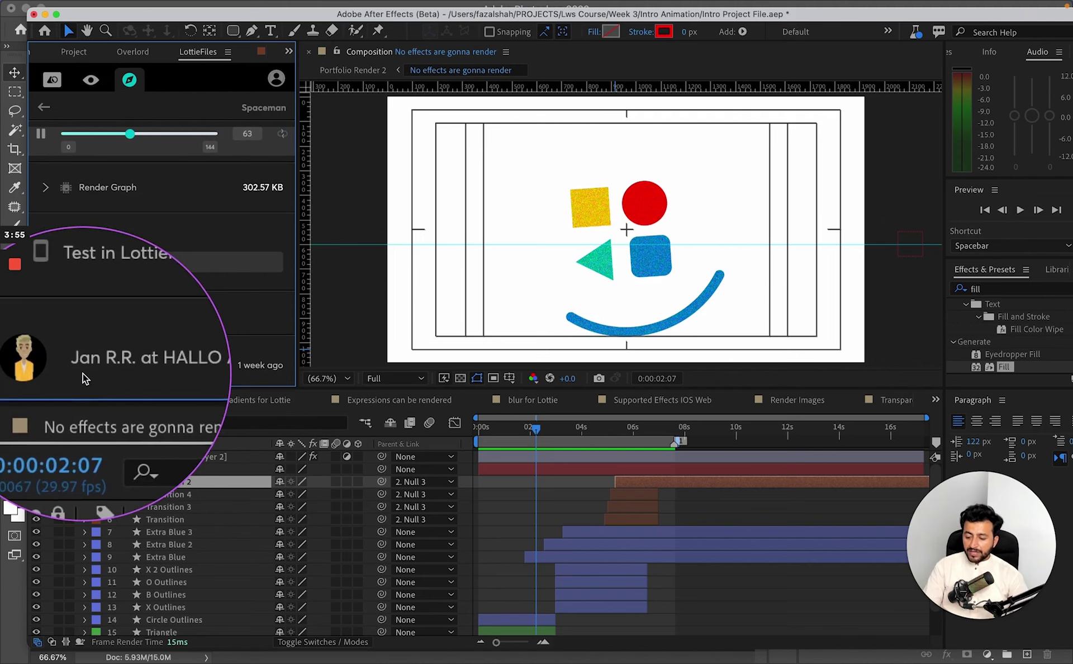
{"action": "scroll", "coordinate": [186, 307], "scroll_direction": "up", "scroll_amount": 5}
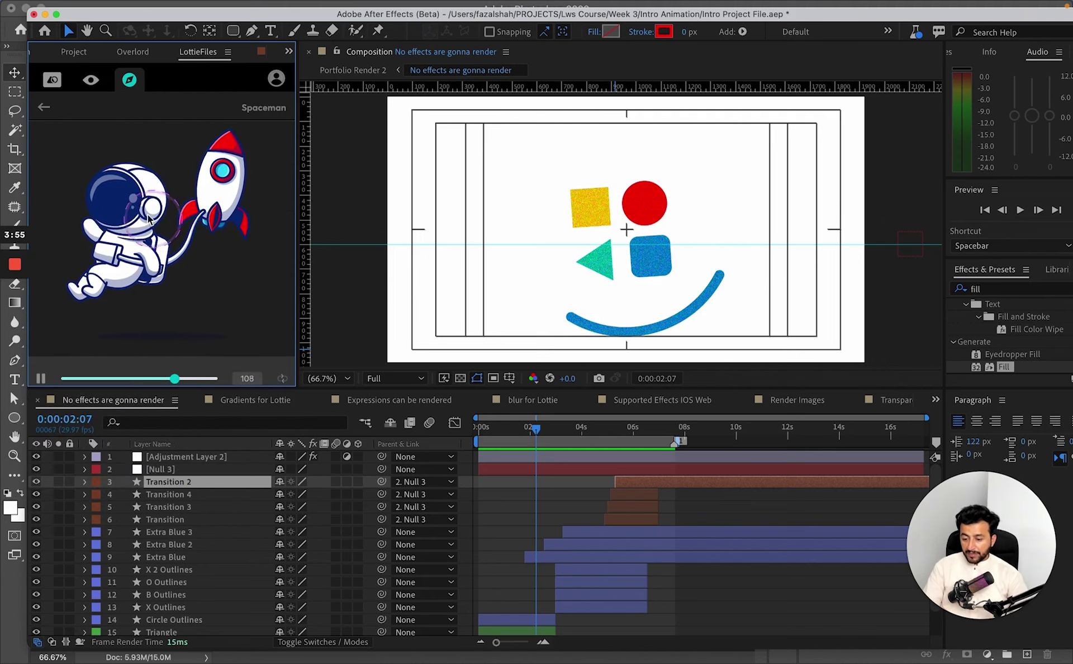
{"action": "left_click", "coordinate": [46, 107]}
{"action": "left_click", "coordinate": [104, 110]}
{"action": "type", "text": "but"}
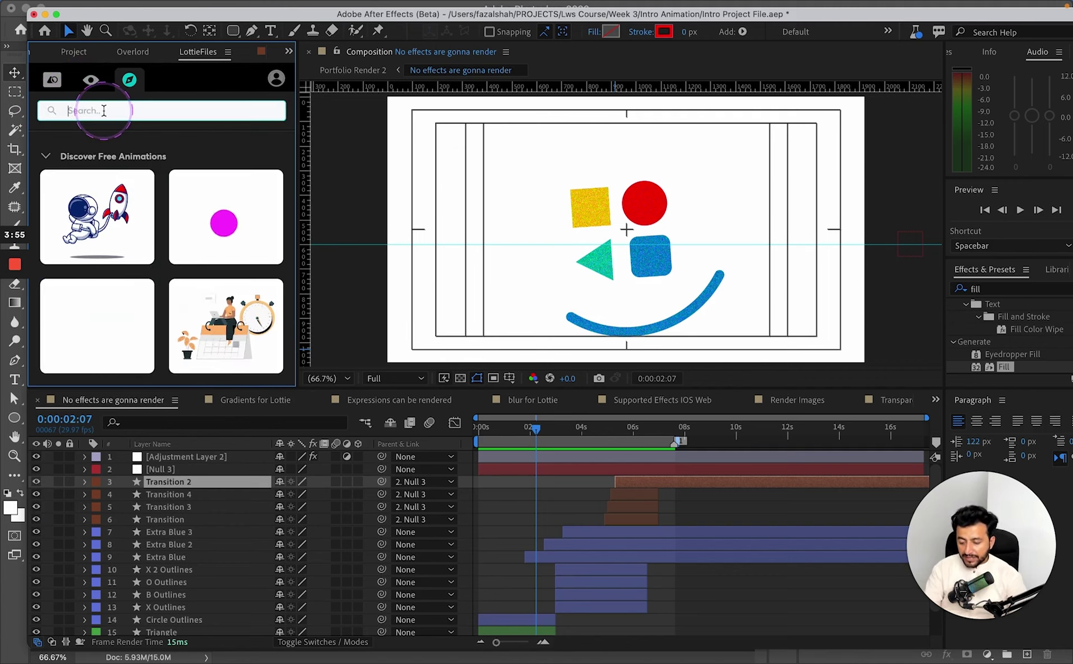
{"action": "type", "text": "ton"}
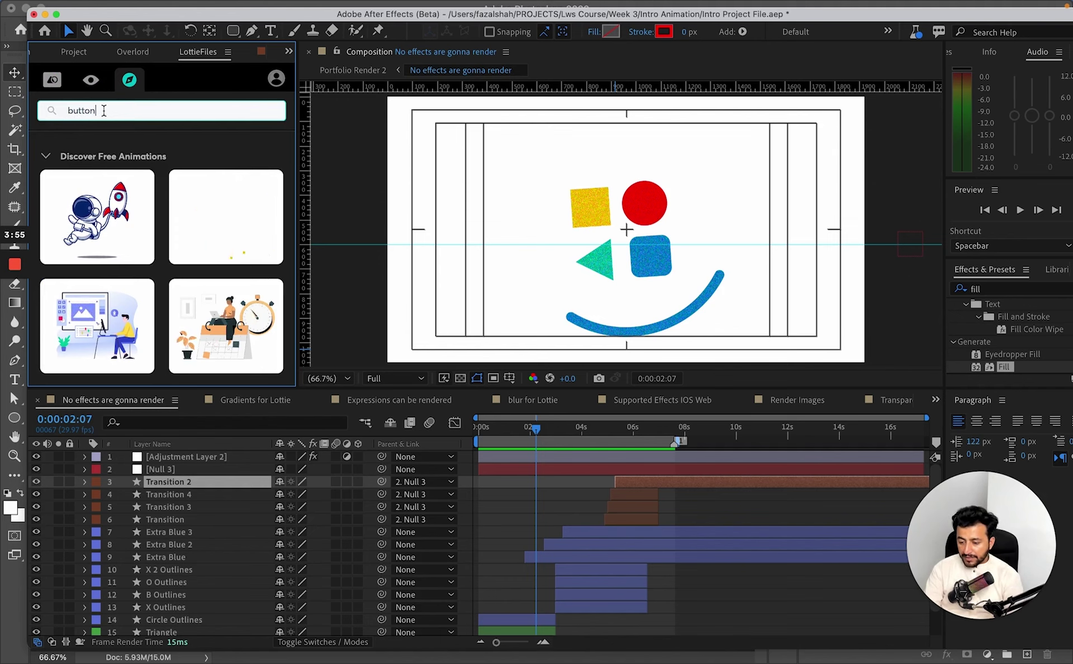
{"action": "key", "text": "Return"}
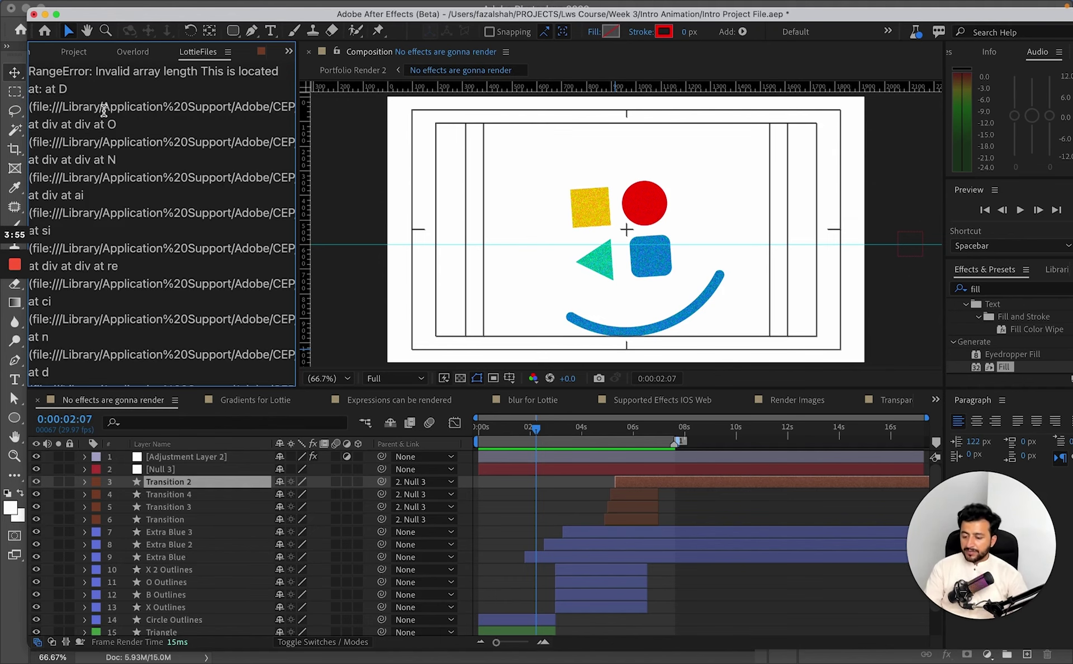
- Close the LottieFiles panel and reopen the LottieFiles extension
{"action": "left_click", "coordinate": [116, 123]}
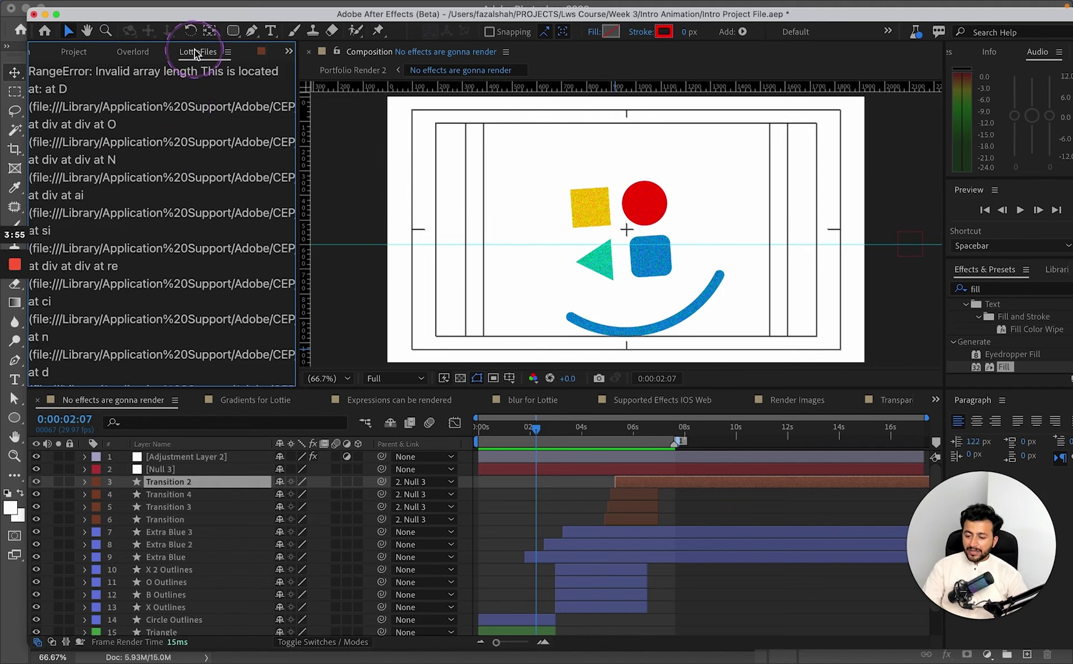
{"action": "left_click", "coordinate": [227, 51]}
{"action": "left_click", "coordinate": [301, 62]}
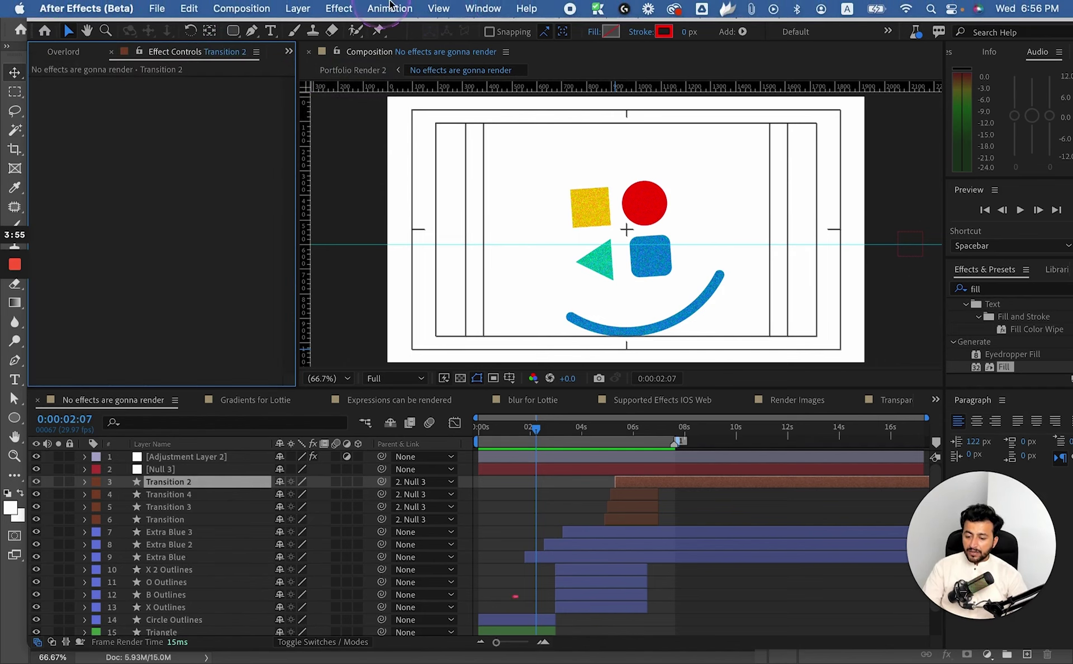
{"action": "left_click", "coordinate": [483, 9]}
{"action": "mouse_move", "coordinate": [567, 73]}
{"action": "left_click", "coordinate": [732, 88]}
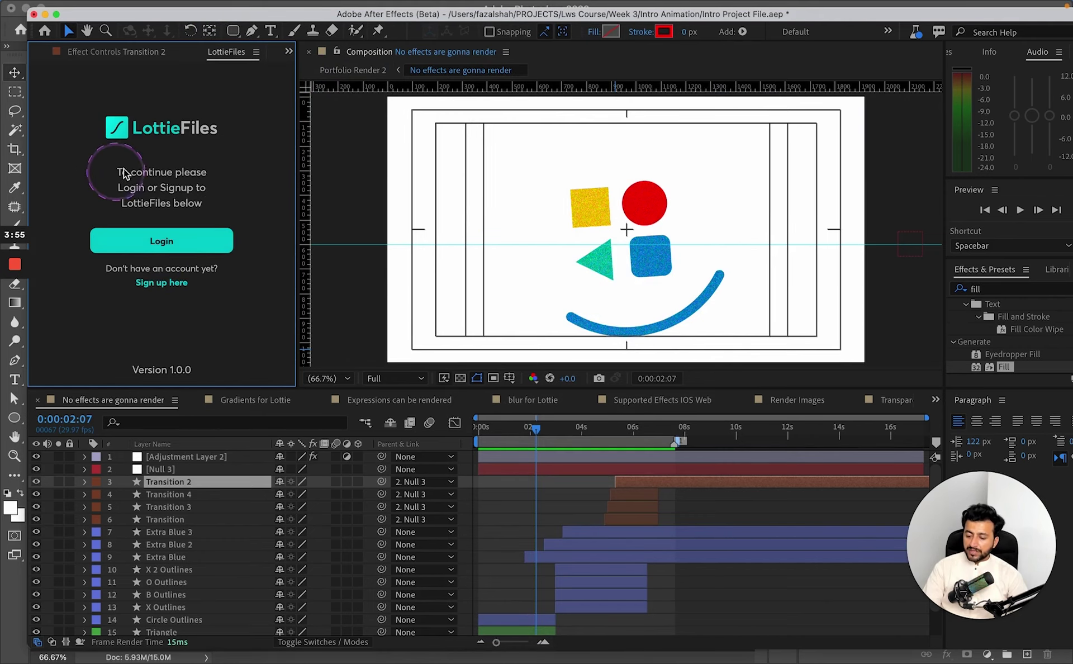
- Log in to the LottieFiles extension by granting it account access in the browser, and return to After Effects
{"action": "left_click", "coordinate": [160, 241]}
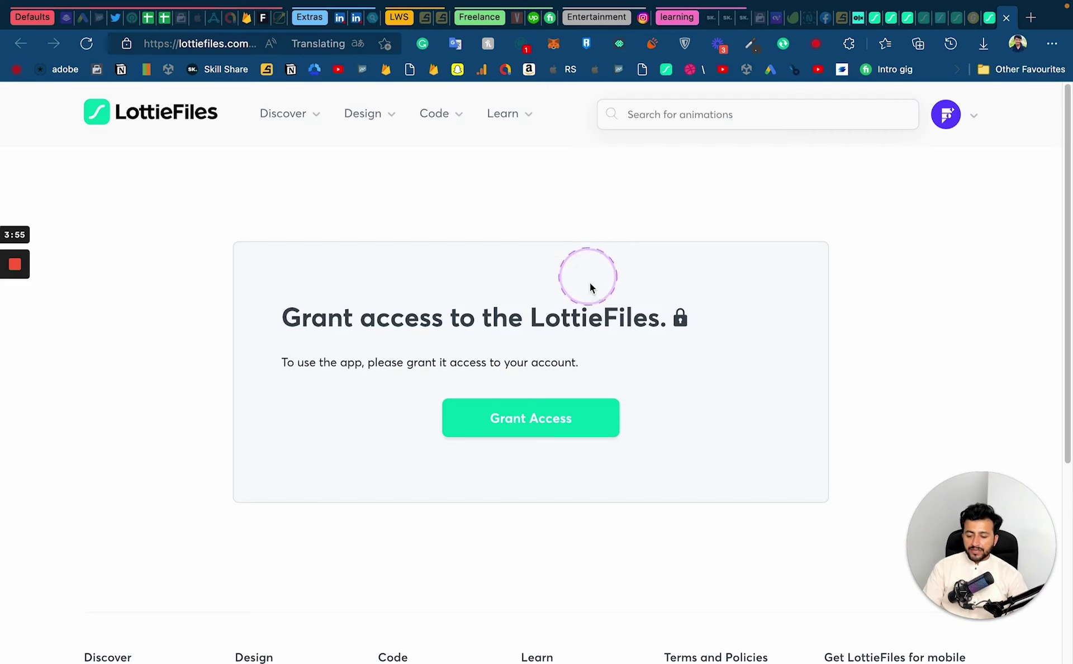
{"action": "left_click", "coordinate": [494, 423]}
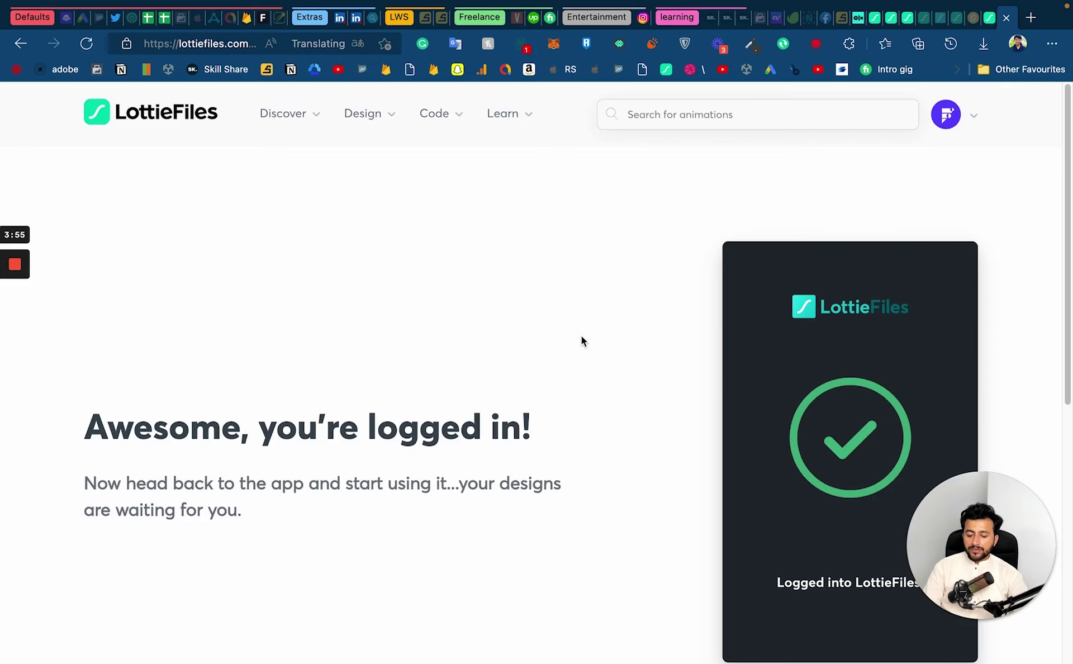
{"action": "key", "text": "ctrl+Left"}
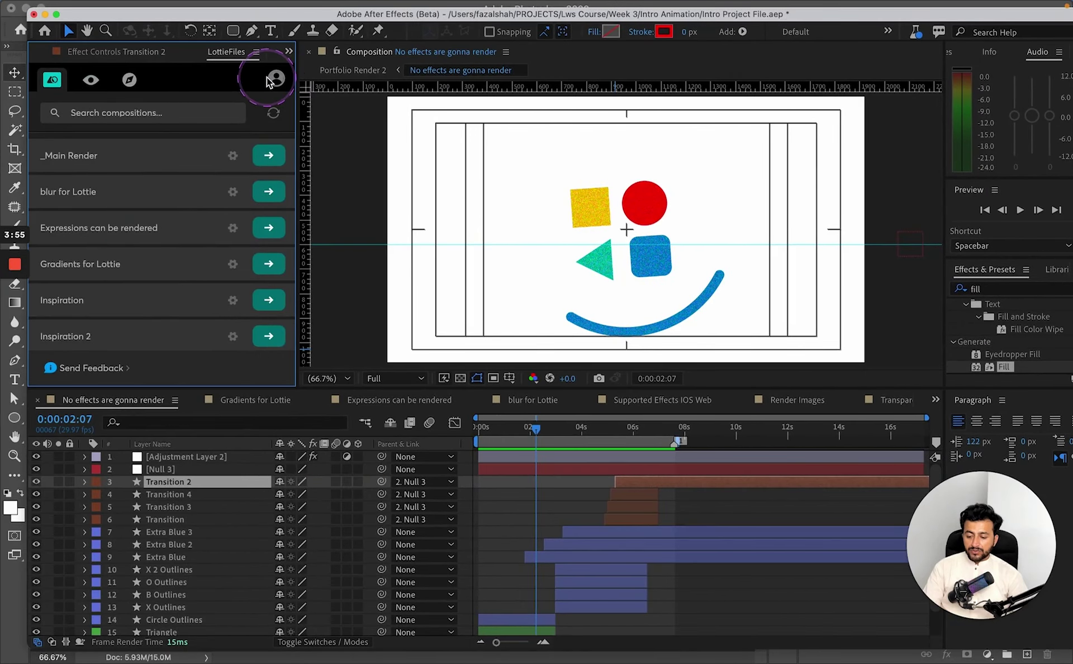
- Switch to the browser, close the login confirmation page and rename the untitled uploaded animation as Logo Animation
{"action": "key", "text": "ctrl+Right"}
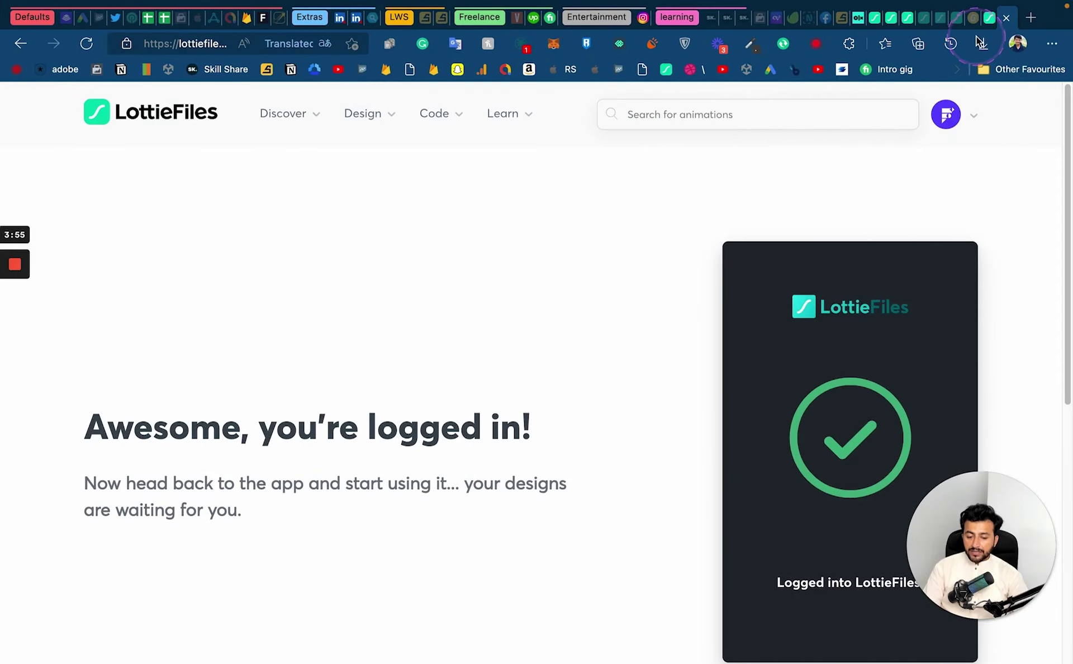
{"action": "left_click", "coordinate": [1007, 17]}
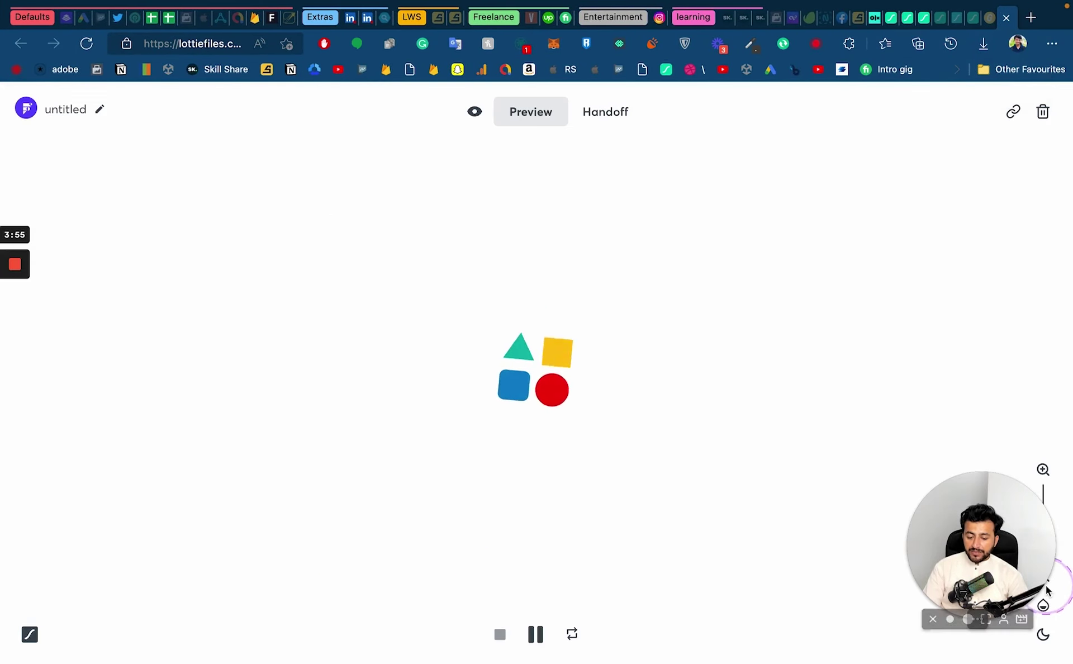
{"action": "left_click_drag", "start_coordinate": [981, 495], "coordinate": [958, 282]}
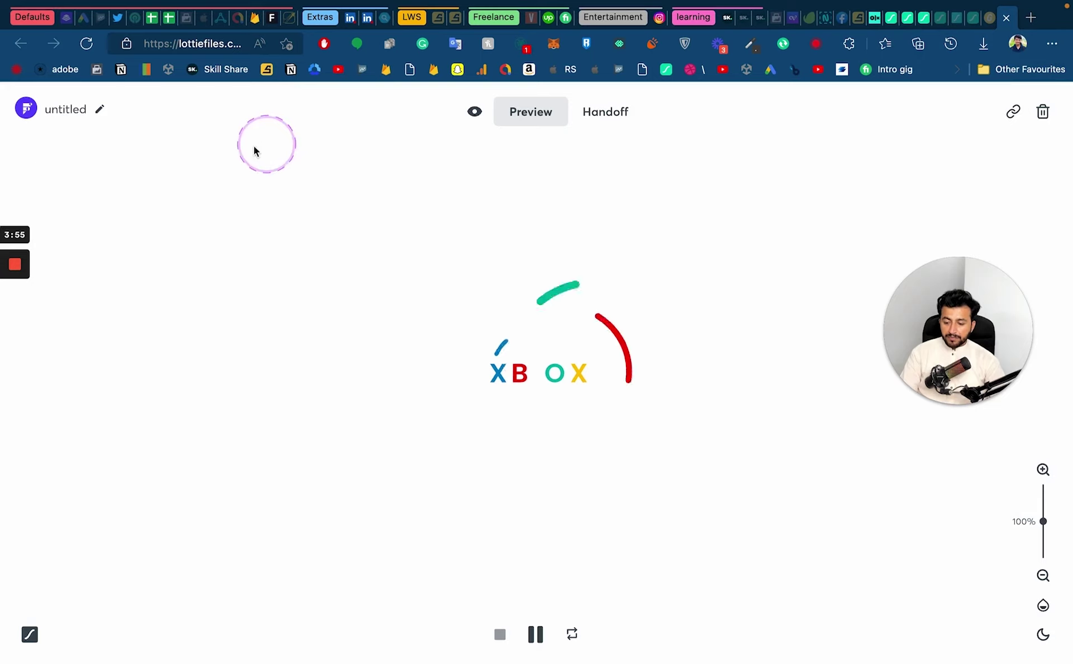
{"action": "left_click", "coordinate": [100, 111]}
{"action": "type", "text": "Logo Animation"}
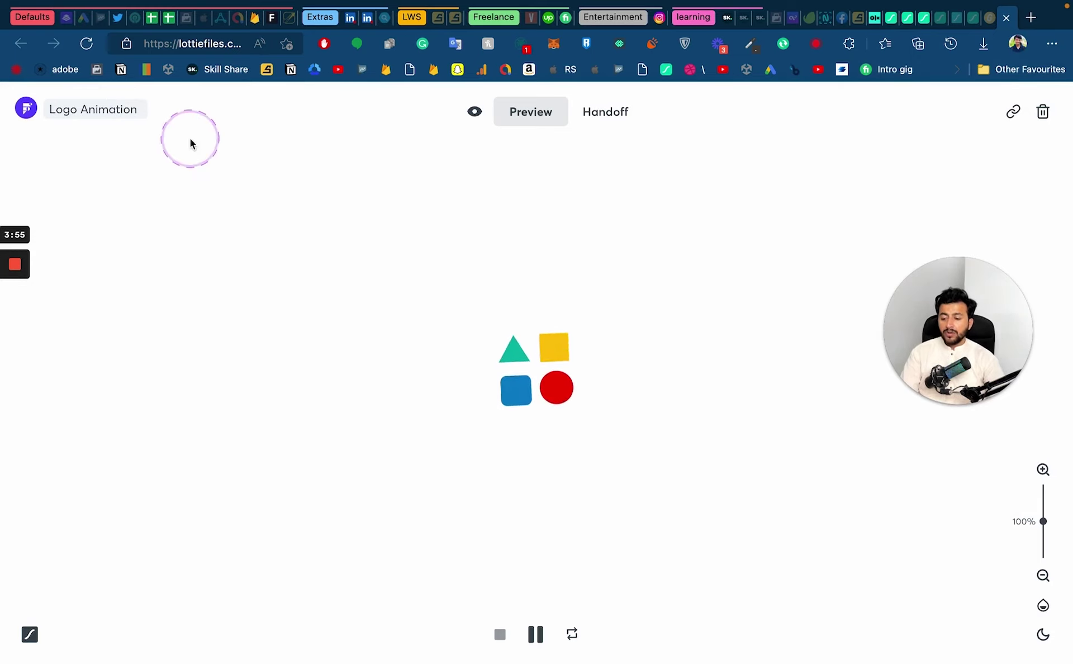
{"action": "key", "text": "Return"}
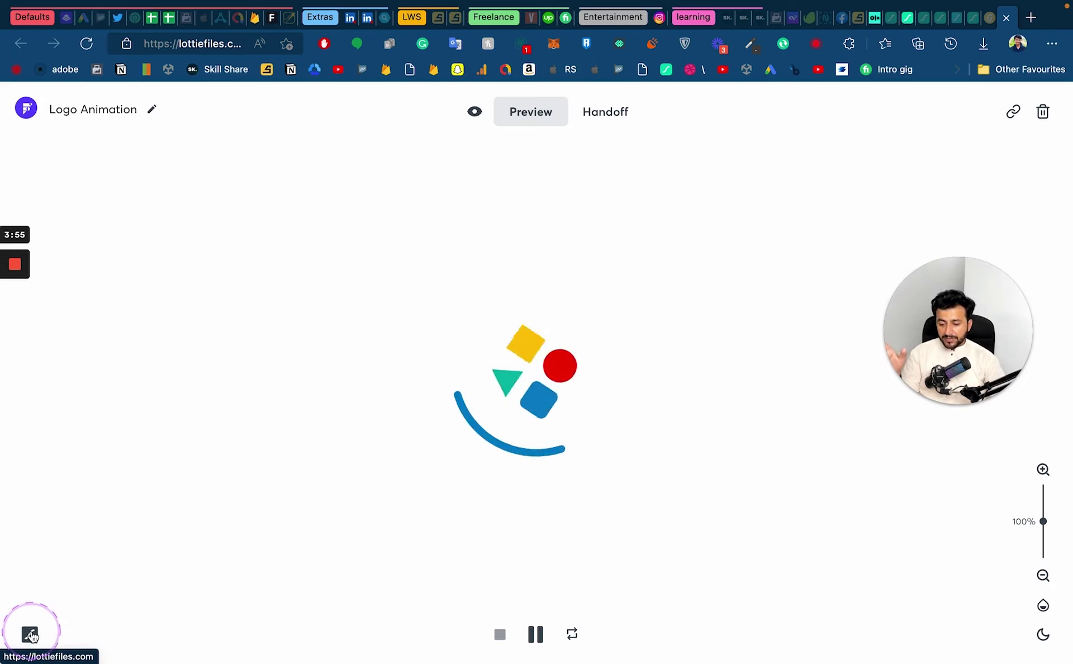
- View the Logo Animation in focus mode, and exit it to open the Handoff view
{"action": "left_click", "coordinate": [462, 112]}
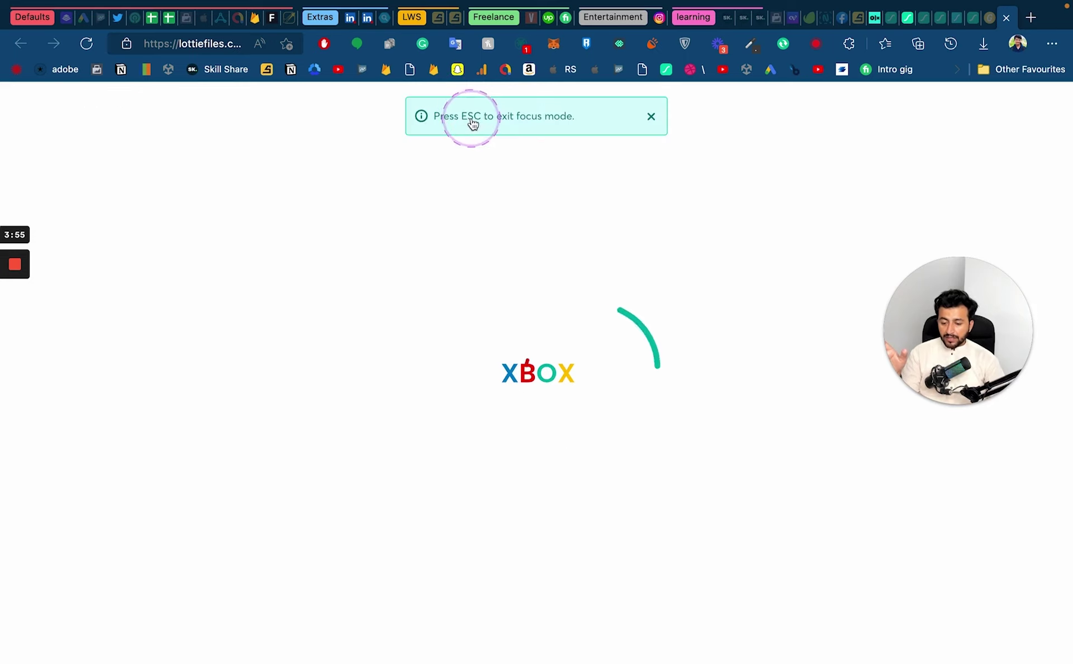
{"action": "left_click", "coordinate": [650, 116]}
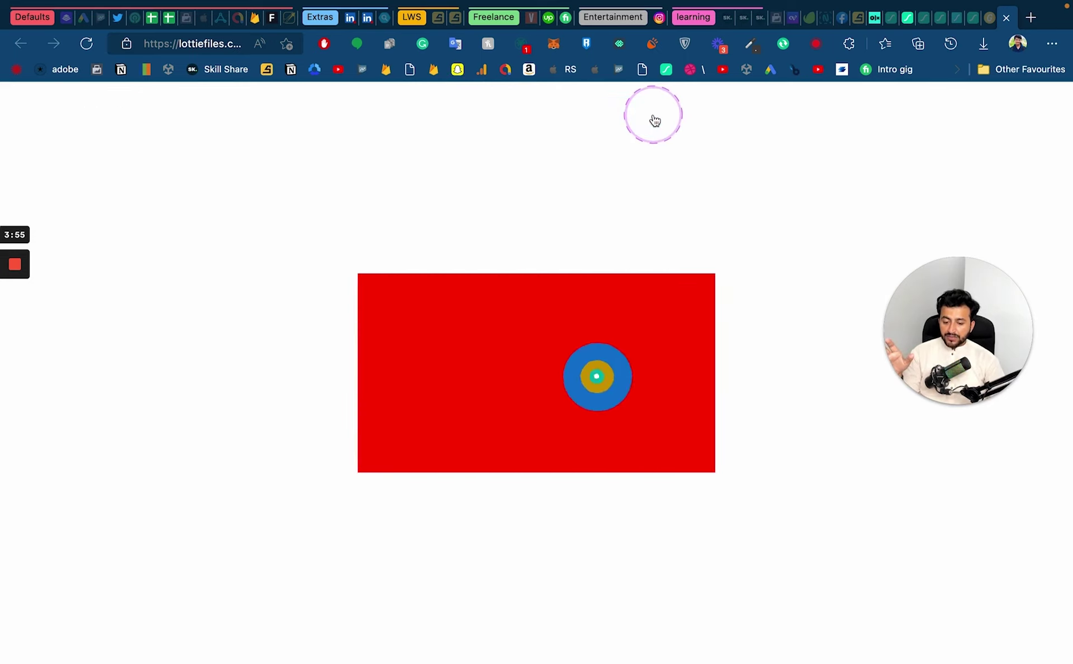
{"action": "left_click", "coordinate": [594, 112]}
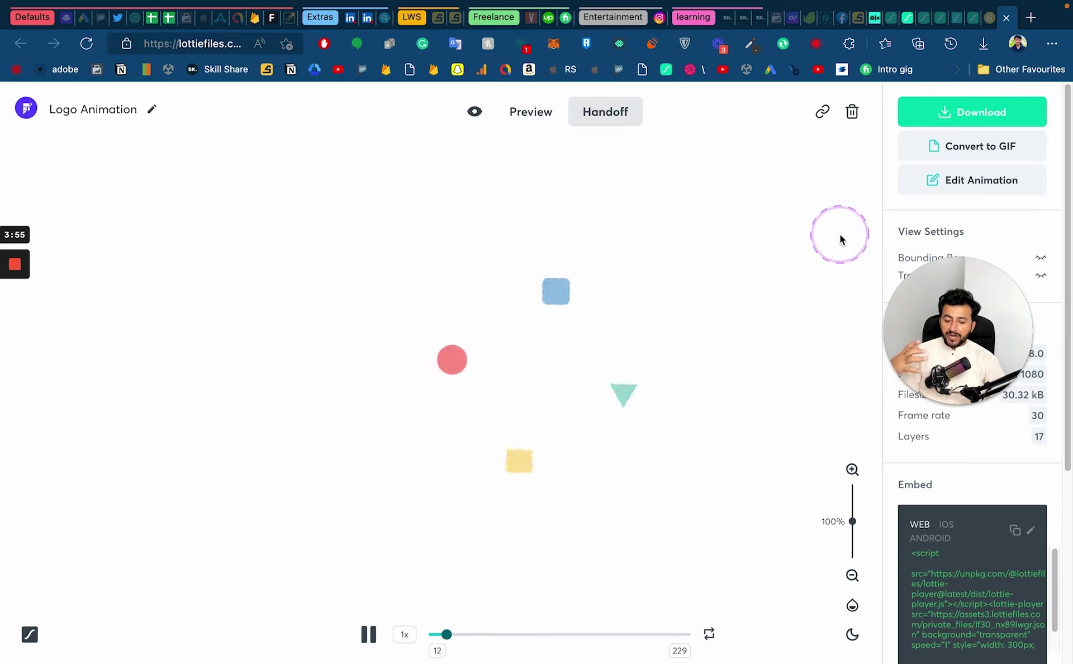
- Scrub through the animation with the preview zoomed to 200% and compare its shapes with the After Effects composition
{"action": "left_click_drag", "start_coordinate": [937, 318], "coordinate": [2, 500]}
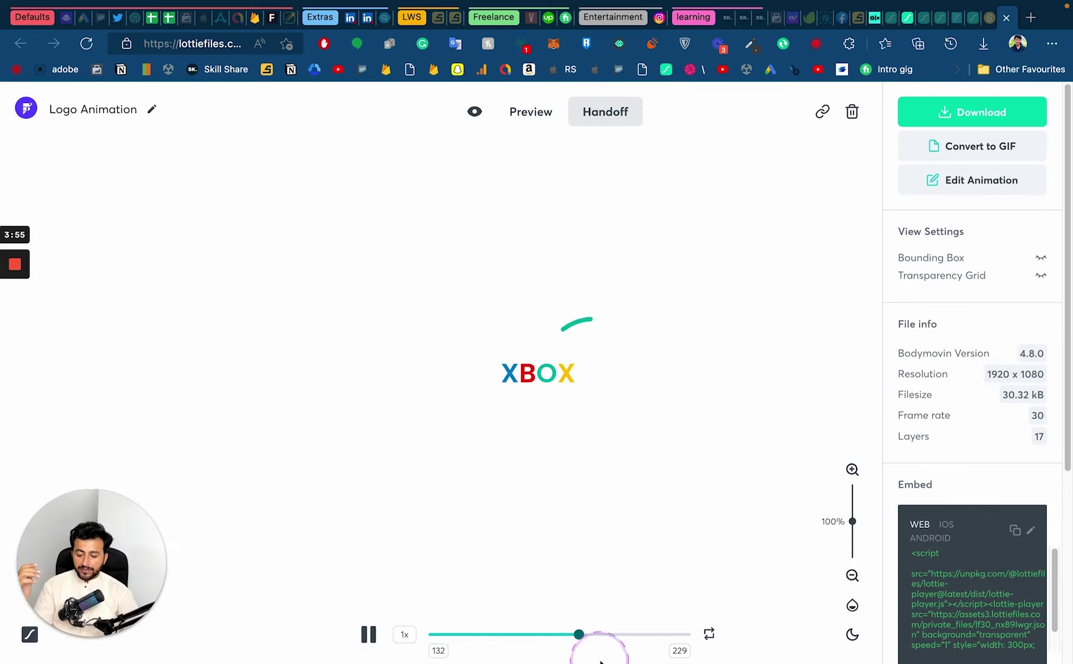
{"action": "left_click_drag", "start_coordinate": [619, 644], "coordinate": [493, 633]}
{"action": "left_click_drag", "start_coordinate": [852, 520], "coordinate": [862, 488]}
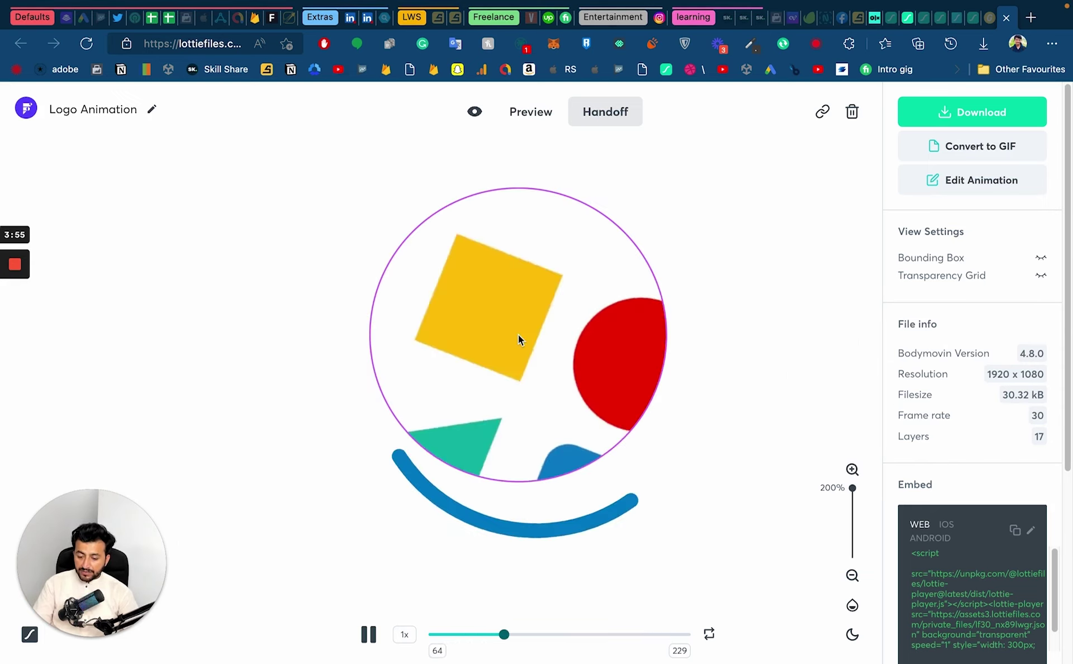
{"action": "key", "text": "super+Tab"}
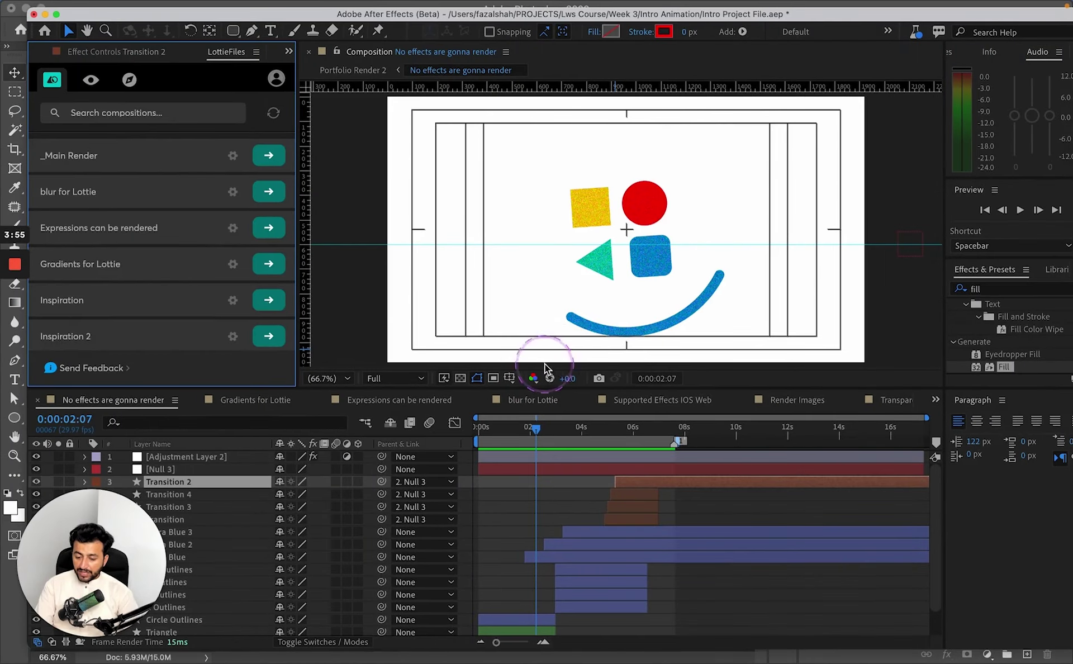
{"action": "key", "text": "super+Tab"}
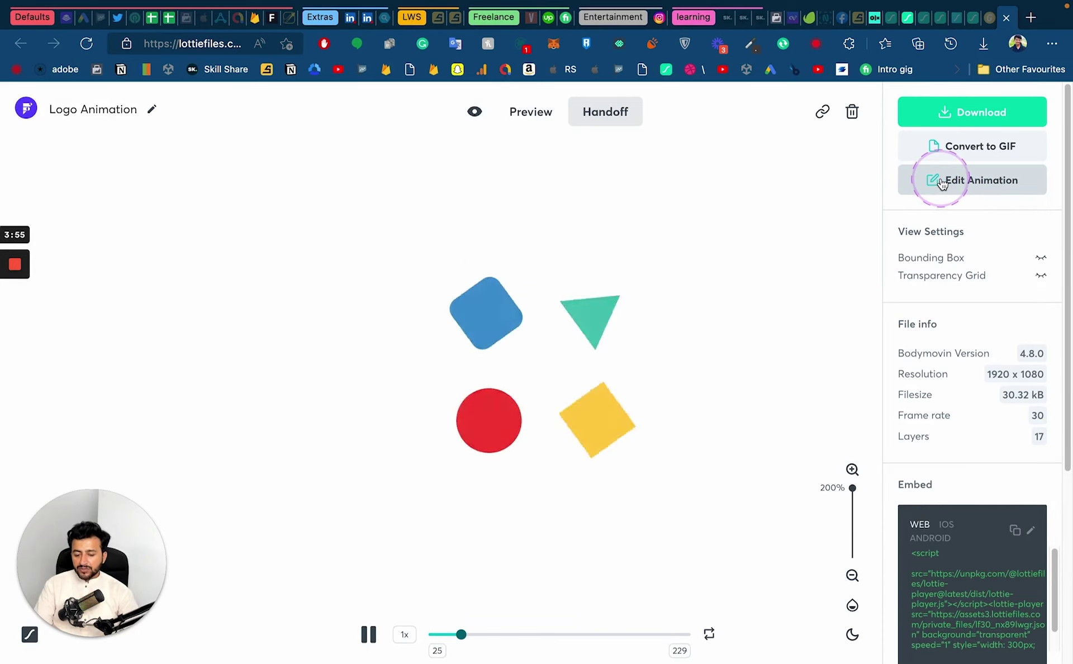
- Open the Logo Animation in Lottie Editor and look over its frame rate, duration, playback settings, grouped colours and layers
{"action": "left_click", "coordinate": [942, 181]}
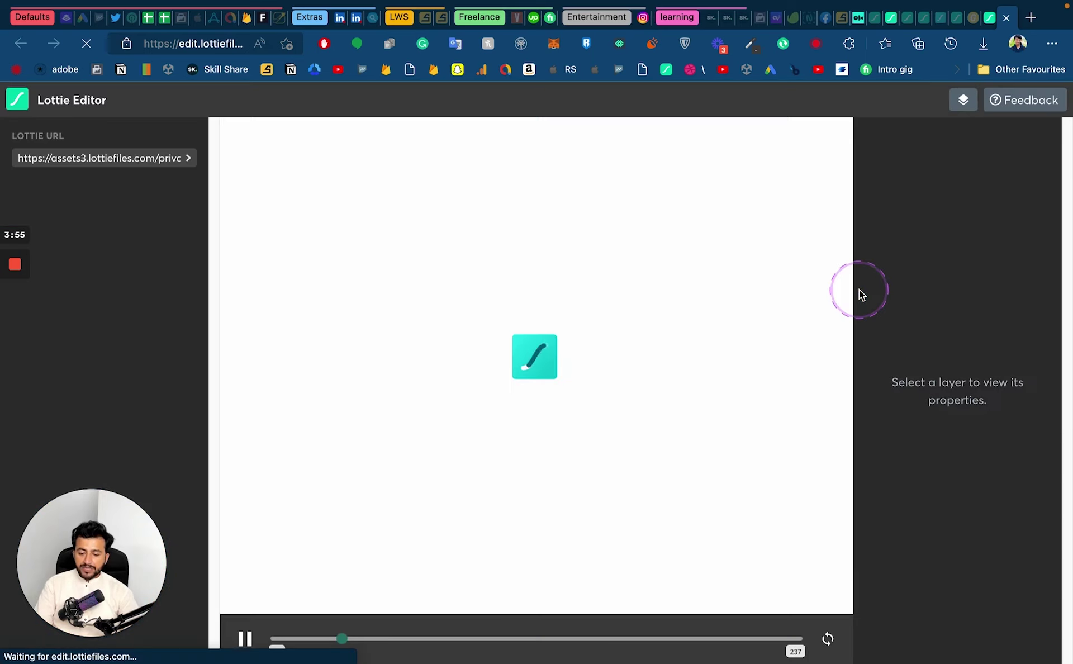
{"action": "scroll", "coordinate": [878, 288], "scroll_direction": "down", "scroll_amount": 2}
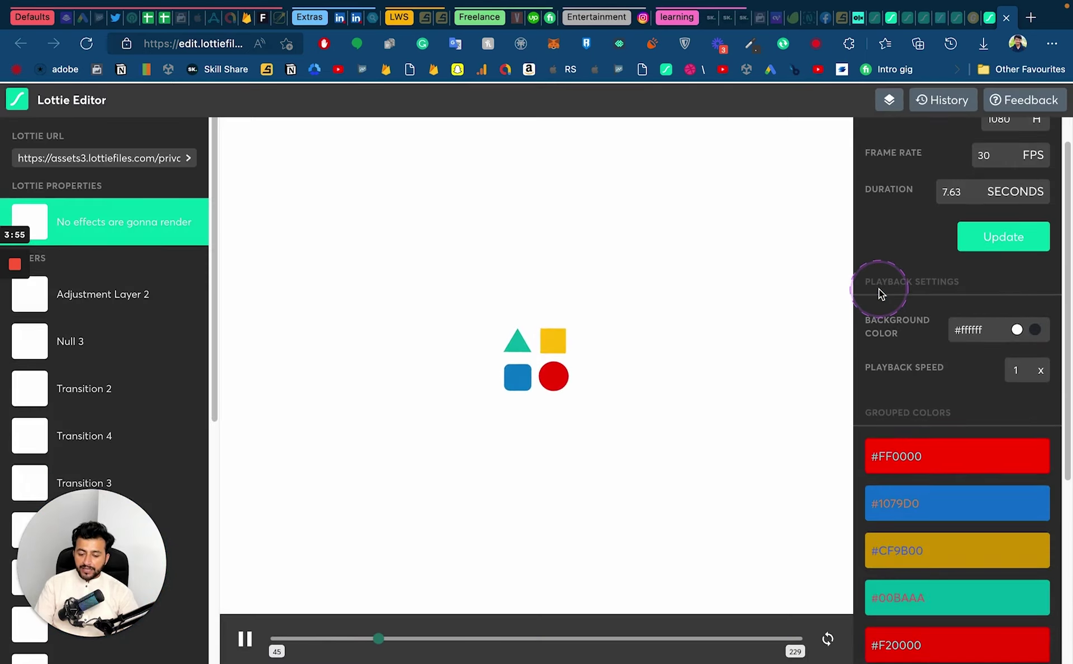
{"action": "left_click", "coordinate": [95, 278]}
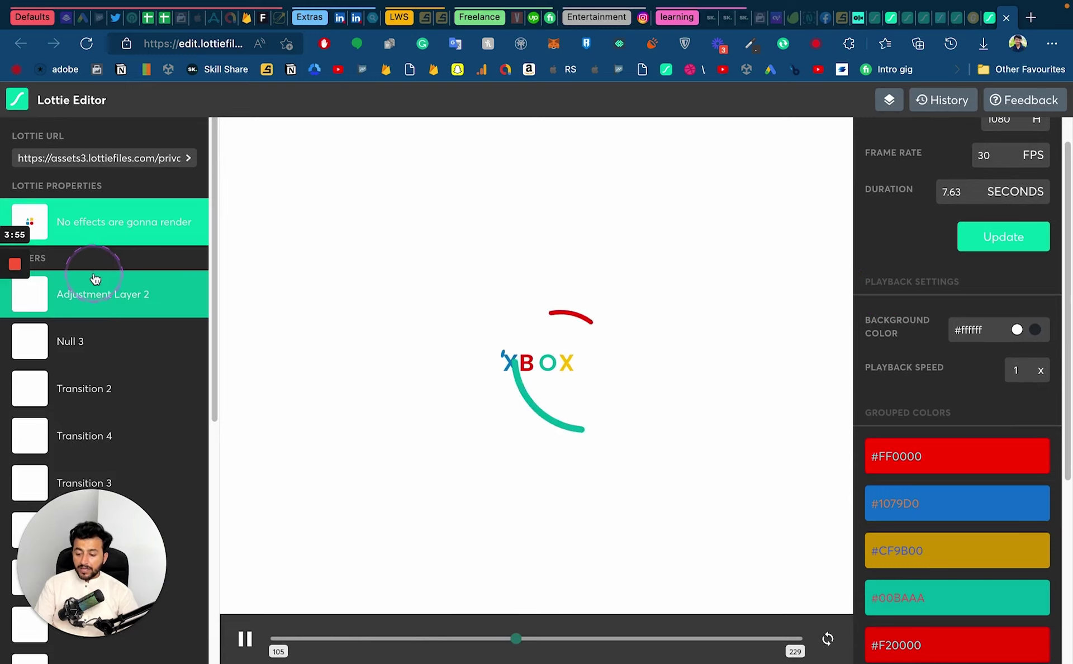
- Compare the Lottie Editor layer list with the layers of the "No effects are gonna render" composition in After Effects
{"action": "scroll", "coordinate": [120, 338], "scroll_direction": "down", "scroll_amount": 7}
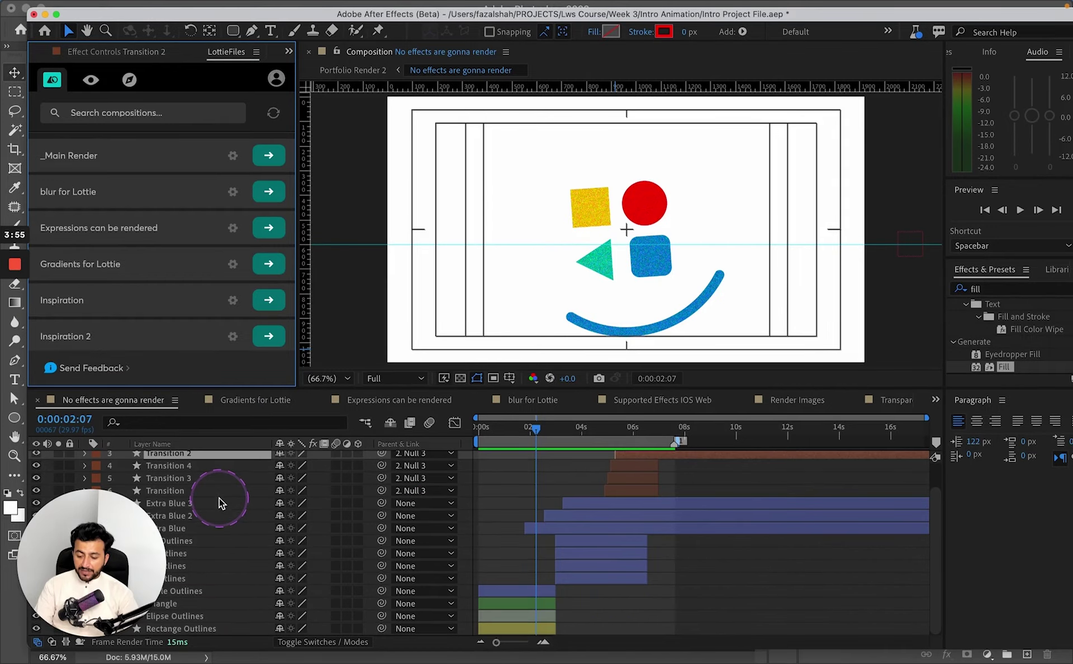
{"action": "left_click", "coordinate": [221, 499]}
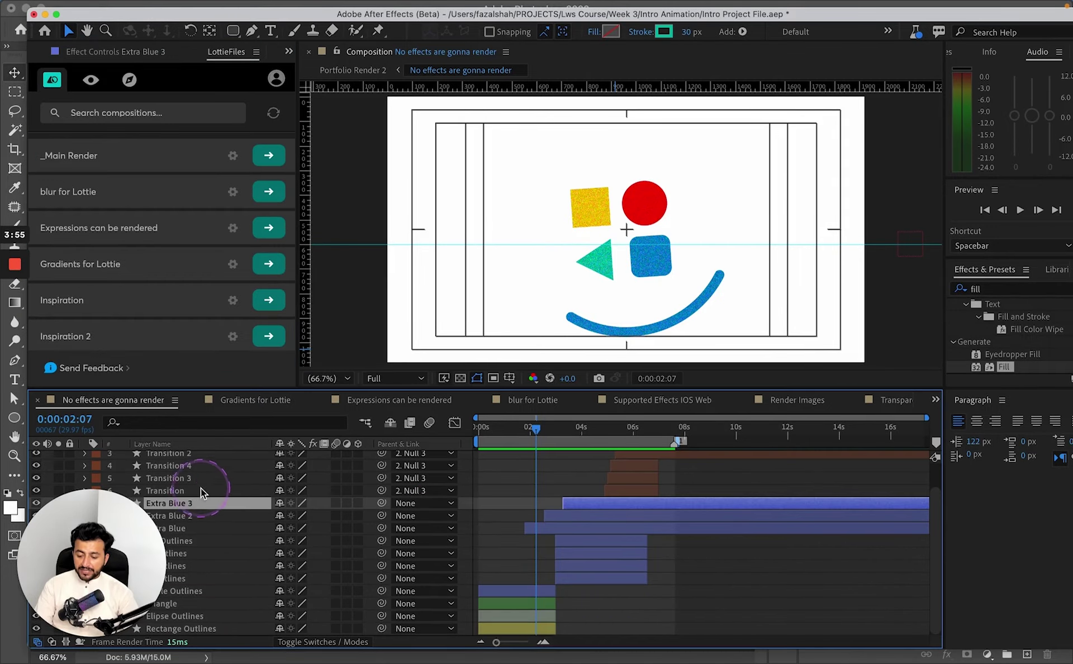
{"action": "scroll", "coordinate": [227, 478], "scroll_direction": "up", "scroll_amount": 2}
{"action": "left_click", "coordinate": [202, 514]}
{"action": "left_click", "coordinate": [199, 469]}
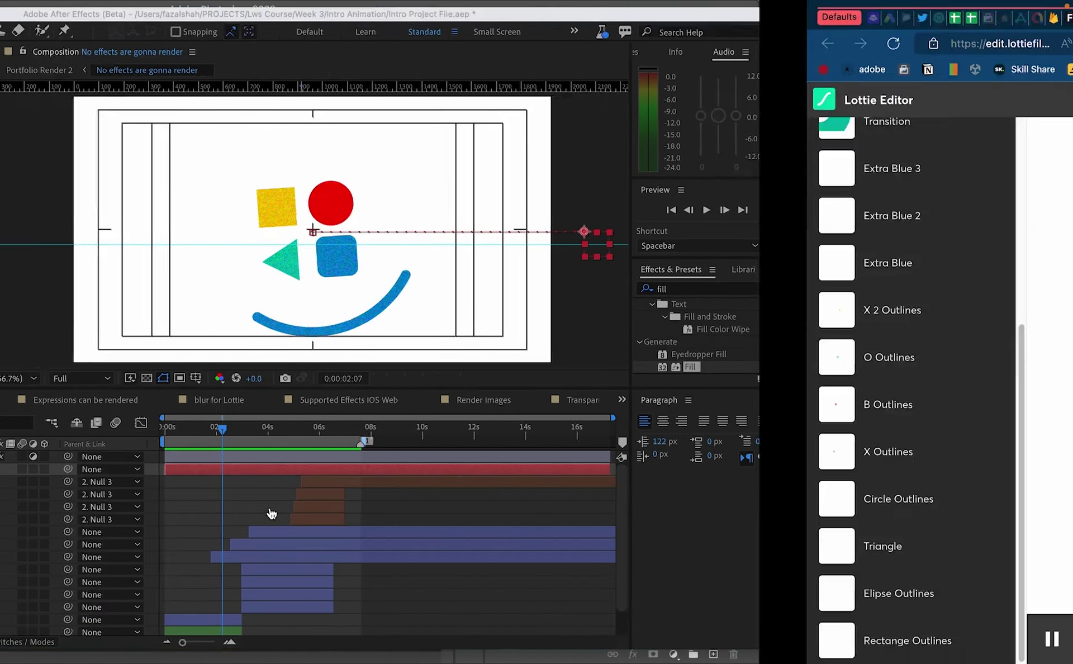
{"action": "scroll", "coordinate": [84, 311], "scroll_direction": "up", "scroll_amount": 5}
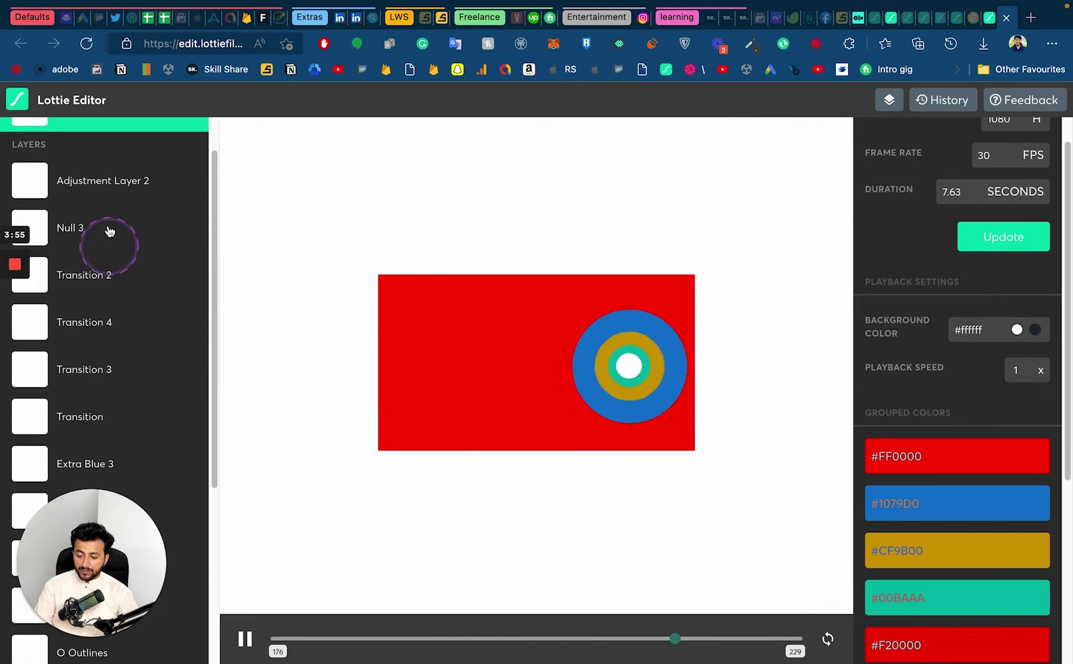
{"action": "scroll", "coordinate": [177, 347], "scroll_direction": "down", "scroll_amount": 6}
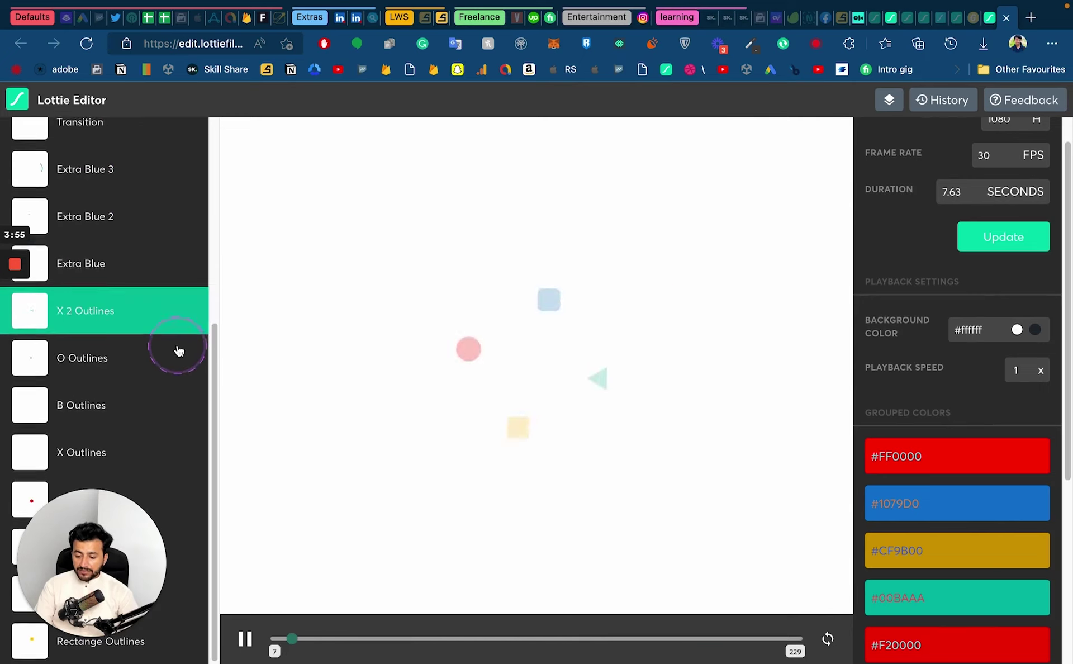
{"action": "left_click_drag", "start_coordinate": [106, 556], "coordinate": [133, 321]}
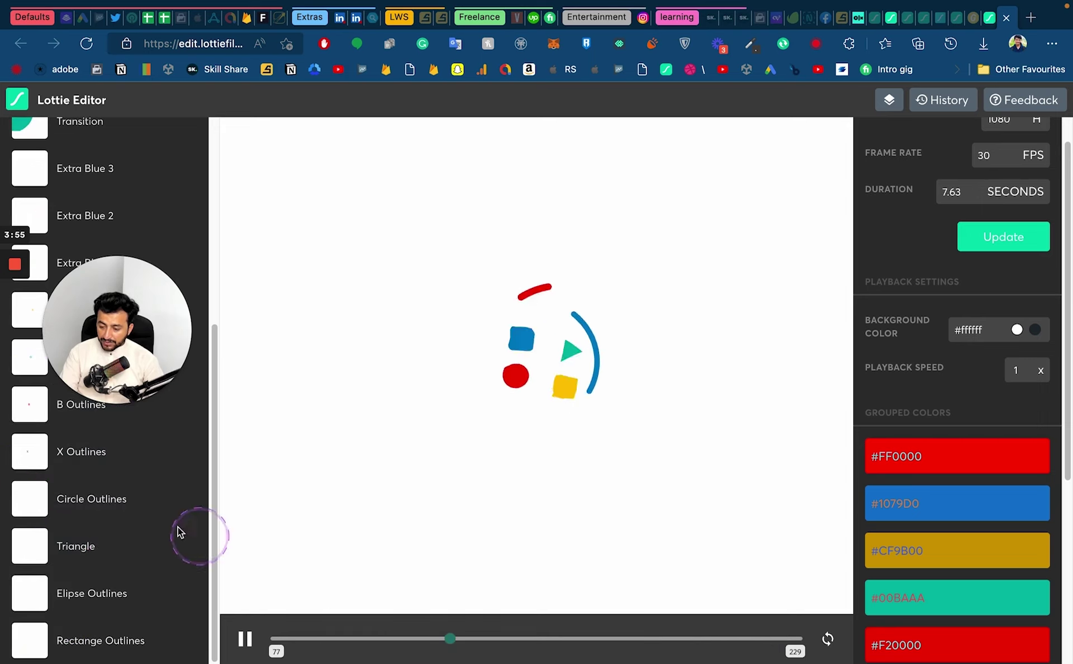
{"action": "scroll", "coordinate": [123, 503], "scroll_direction": "up", "scroll_amount": 8}
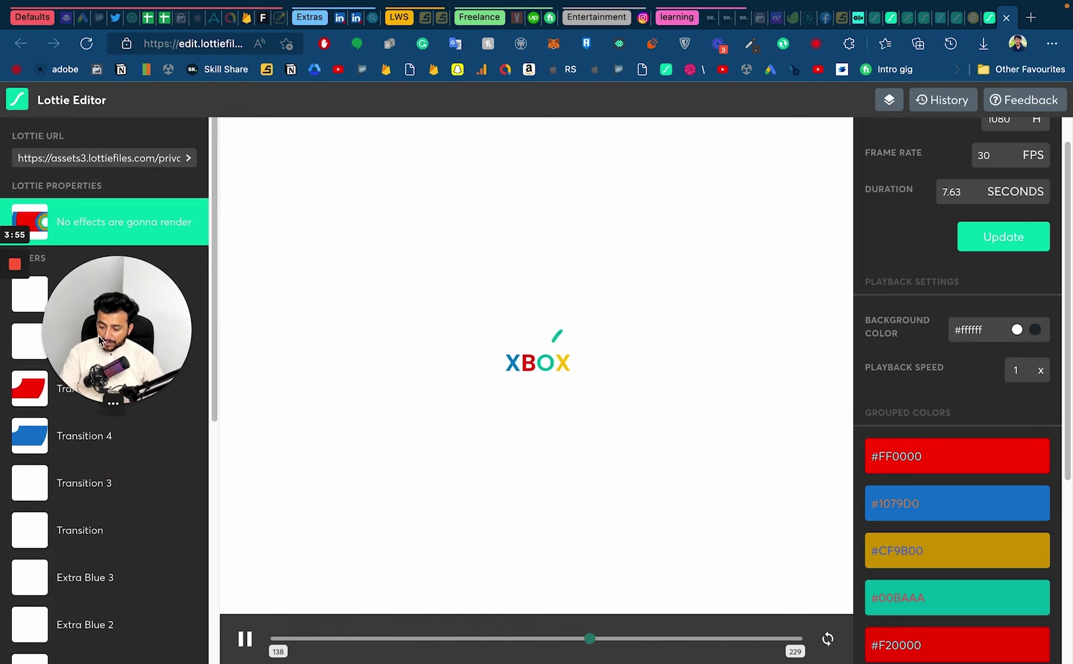
{"action": "left_click", "coordinate": [23, 391]}
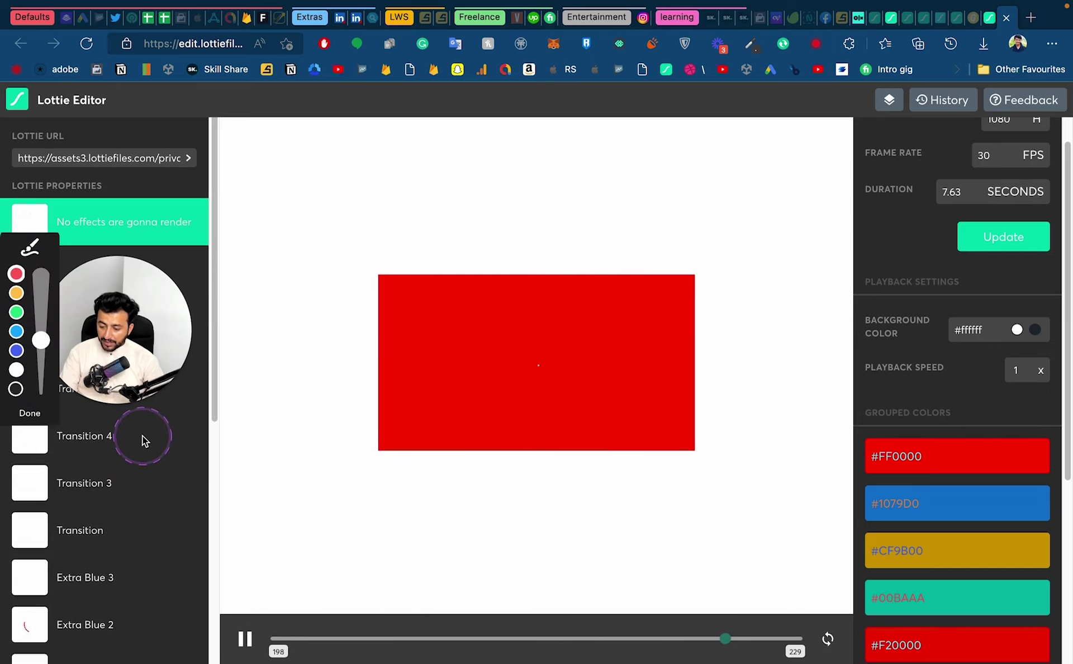
{"action": "left_click", "coordinate": [30, 412]}
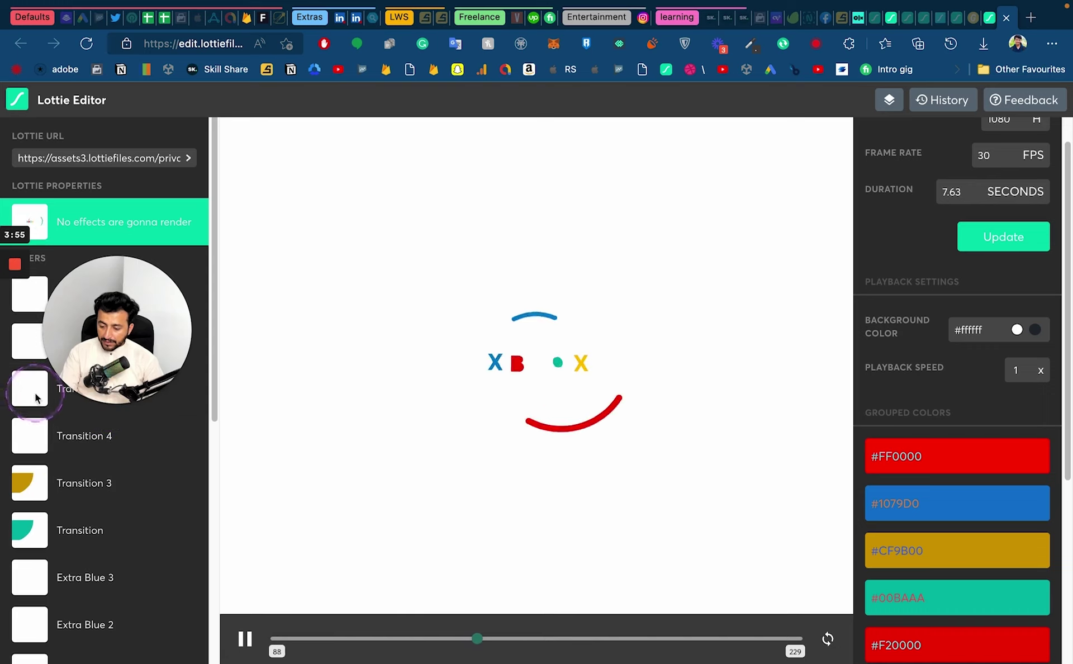
- Set the colour of the Transition 2 layer to #C8FF00 and keep that layer selected
{"action": "left_click_drag", "start_coordinate": [63, 407], "coordinate": [100, 246]}
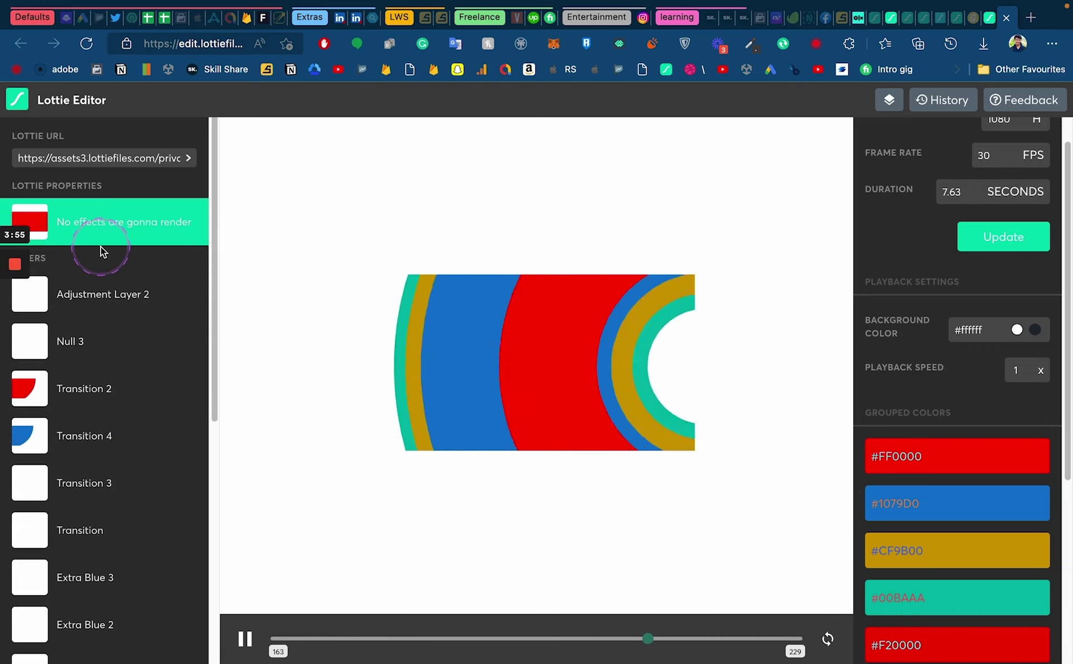
{"action": "left_click", "coordinate": [72, 391]}
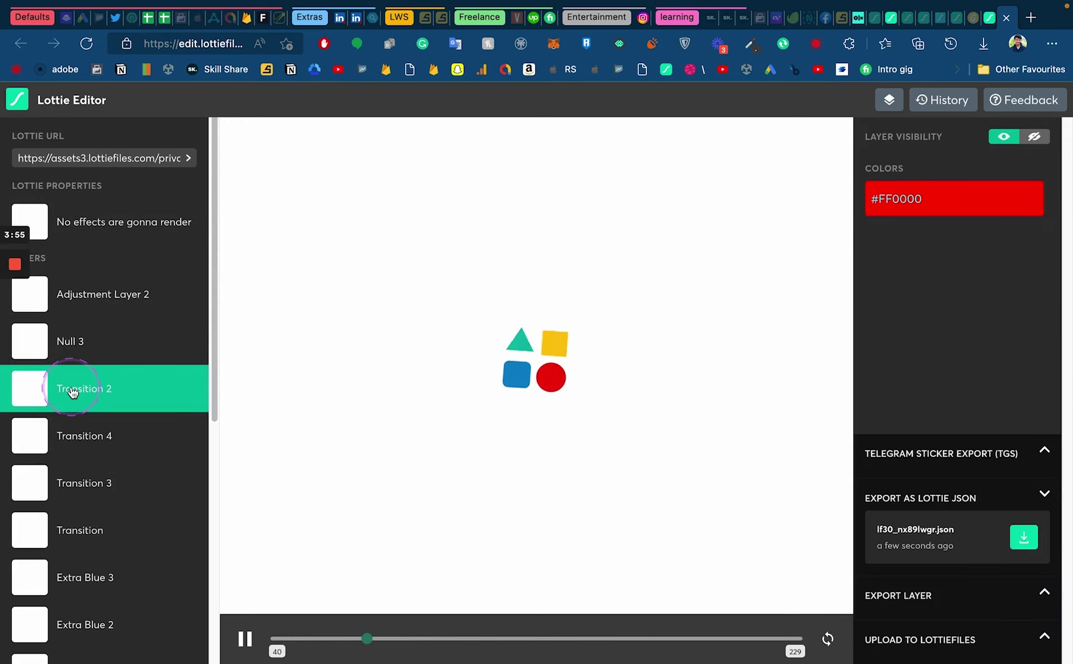
{"action": "left_click", "coordinate": [959, 217]}
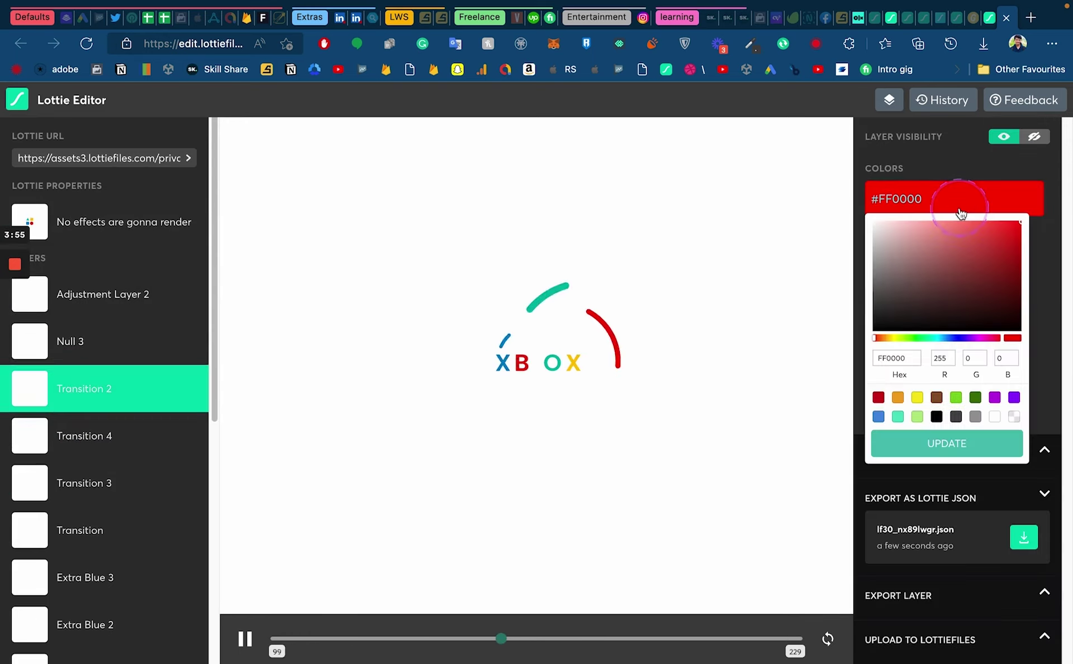
{"action": "left_click", "coordinate": [900, 338]}
{"action": "left_click", "coordinate": [943, 442]}
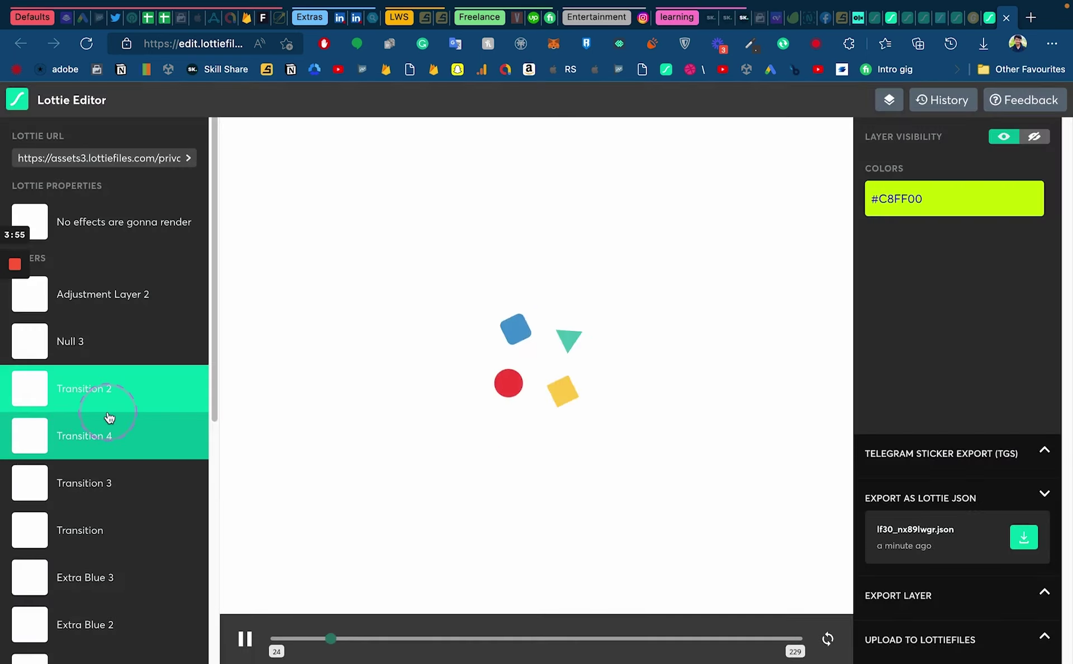
{"action": "left_click", "coordinate": [108, 409]}
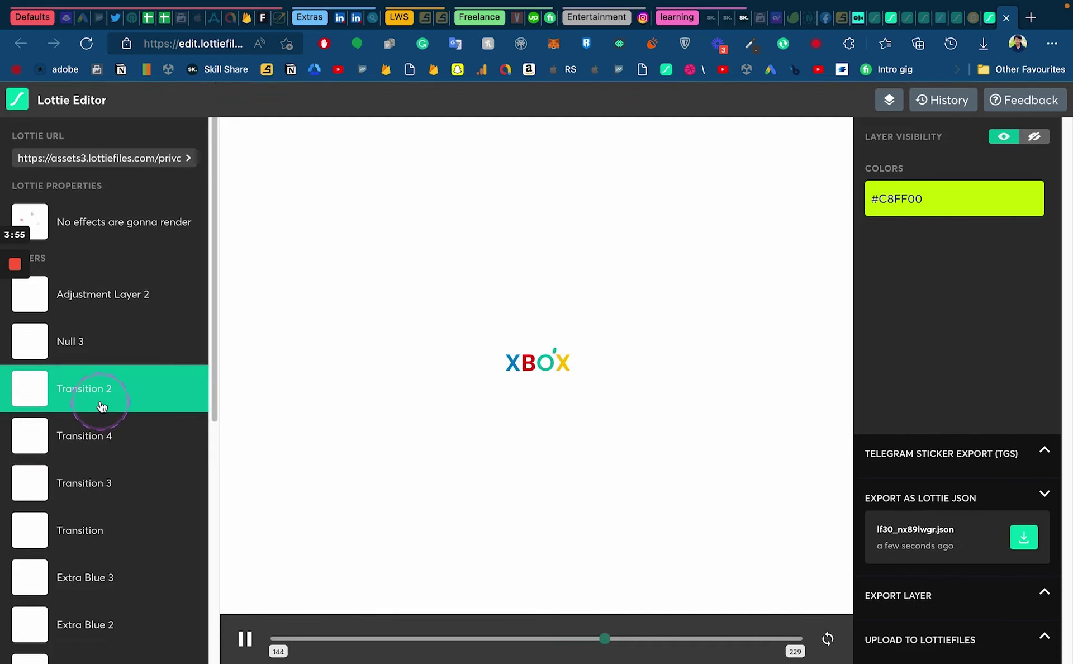
- Expand the Export Layer and Upload to LottieFiles options, and hide the Transition 2 layer
{"action": "left_click", "coordinate": [965, 194]}
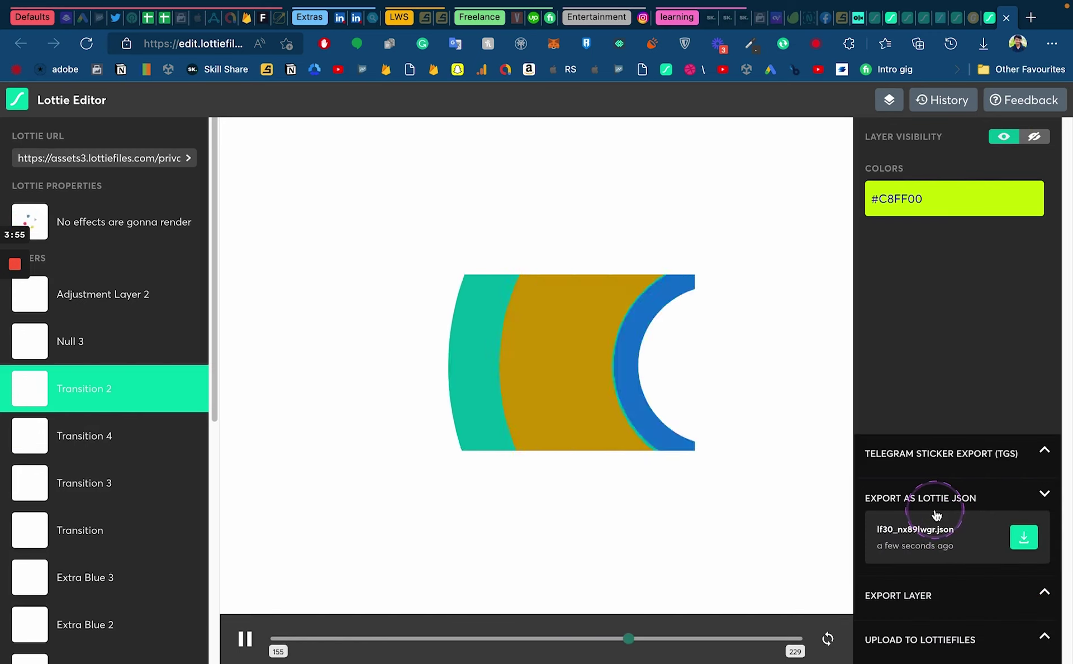
{"action": "left_click", "coordinate": [922, 591]}
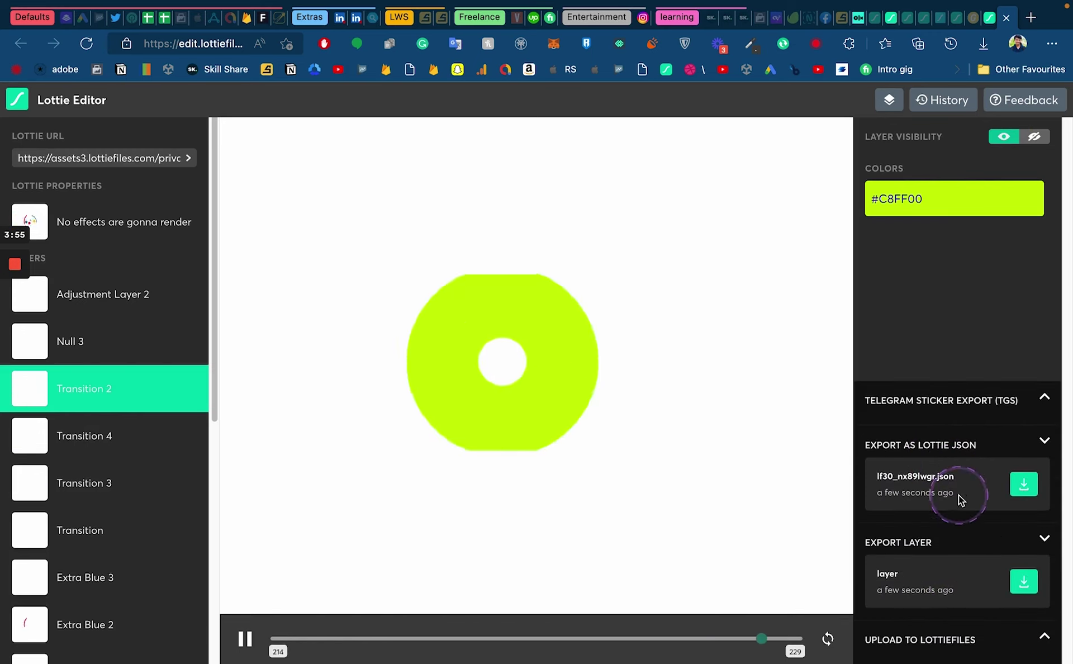
{"action": "left_click", "coordinate": [912, 641]}
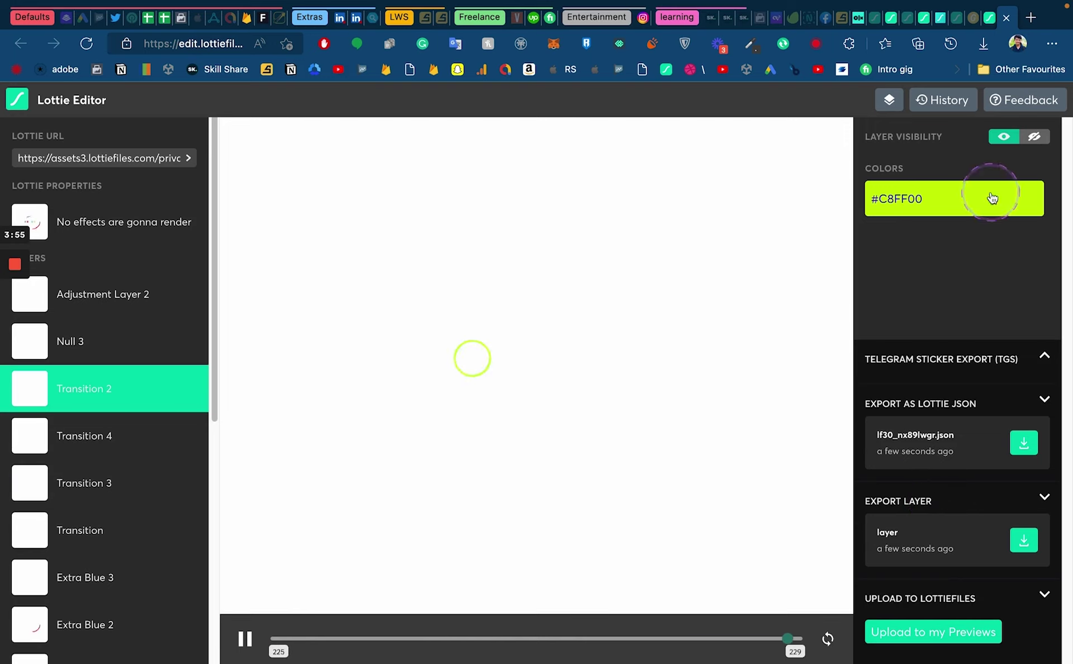
{"action": "left_click", "coordinate": [1035, 143]}
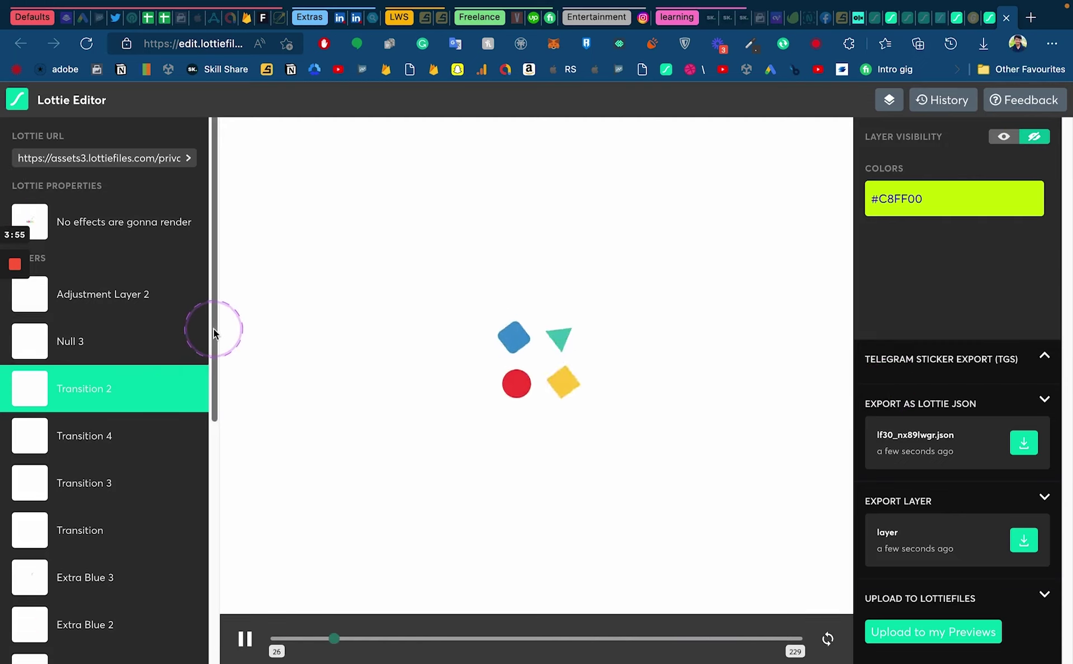
{"action": "scroll", "coordinate": [212, 335], "scroll_direction": "down", "scroll_amount": 3}
- Go to the LottieFiles plugin page for Adobe After Effects and find its ZXP and Adobe Exchange download options
{"action": "left_click", "coordinate": [874, 17]}
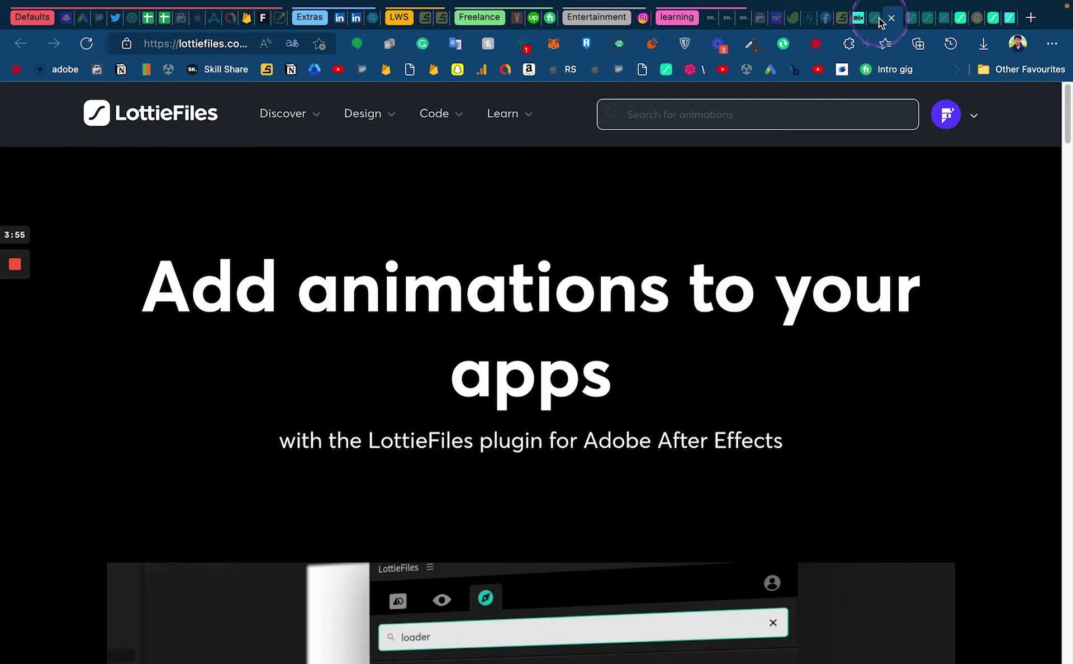
{"action": "left_click", "coordinate": [874, 18]}
{"action": "left_click", "coordinate": [897, 18]}
{"action": "scroll", "coordinate": [811, 229], "scroll_direction": "down", "scroll_amount": 4}
{"action": "scroll", "coordinate": [811, 229], "scroll_direction": "down", "scroll_amount": 10}
{"action": "scroll", "coordinate": [811, 229], "scroll_direction": "up", "scroll_amount": 5}
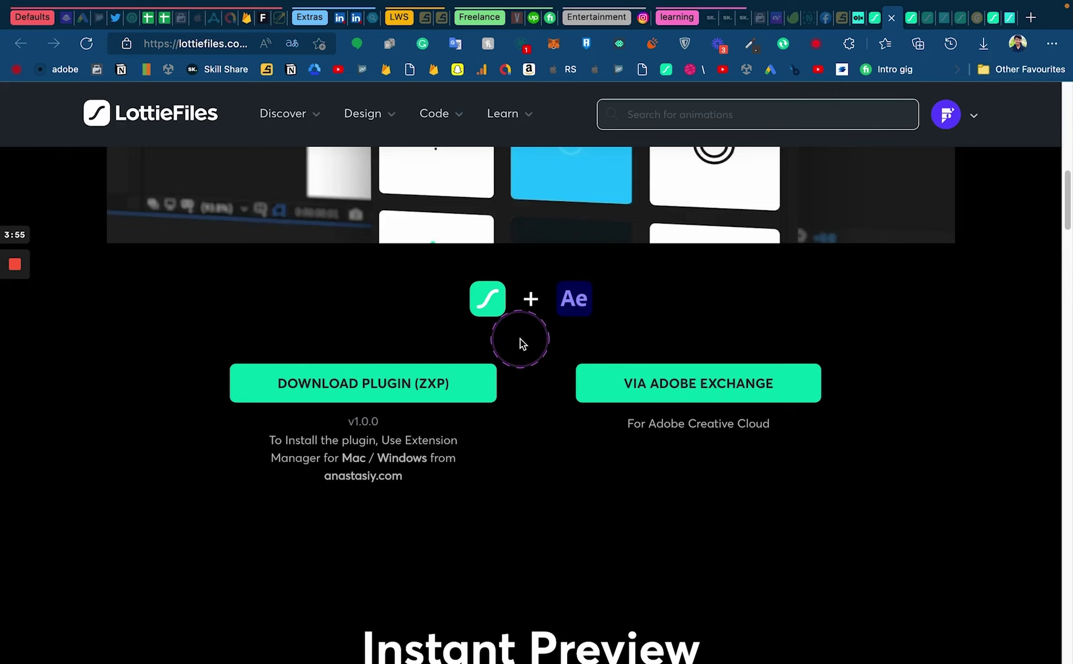
- Search the web for "aescript xzp installer" and open a result
{"action": "key", "text": "super+t"}
{"action": "type", "text": "aescript xzp installer"}
{"action": "key", "text": "Return"}
{"action": "left_click", "coordinate": [320, 276]}
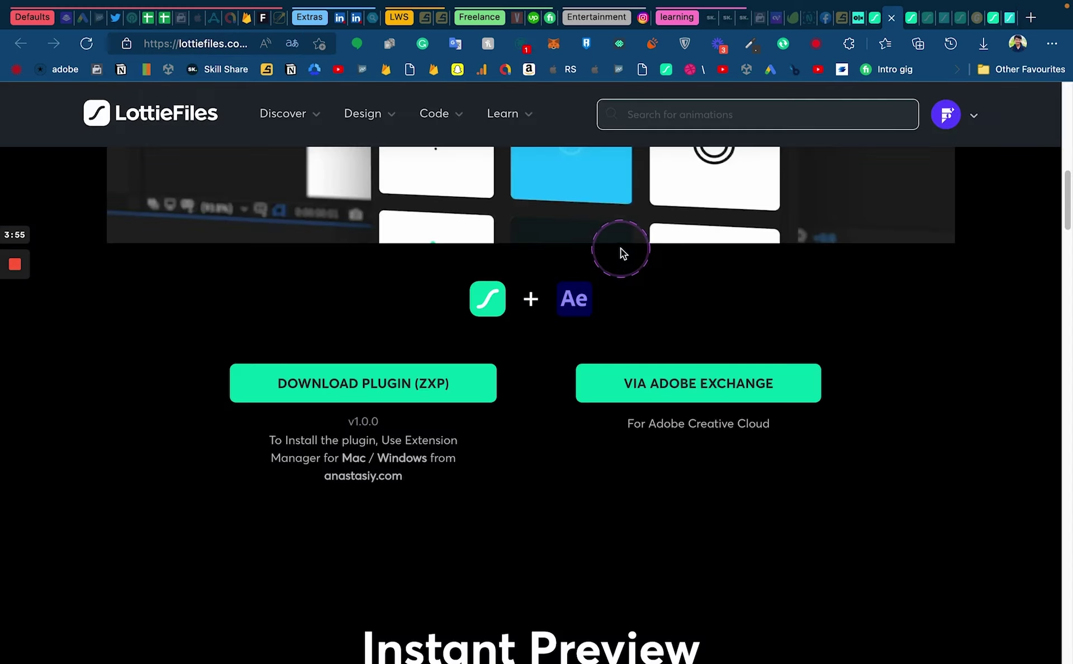
- Browse the LottieFiles home page to the featured community creations and open the Spaceman pick of the day
{"action": "scroll", "coordinate": [563, 384], "scroll_direction": "down", "scroll_amount": 6}
{"action": "scroll", "coordinate": [564, 386], "scroll_direction": "up", "scroll_amount": 10}
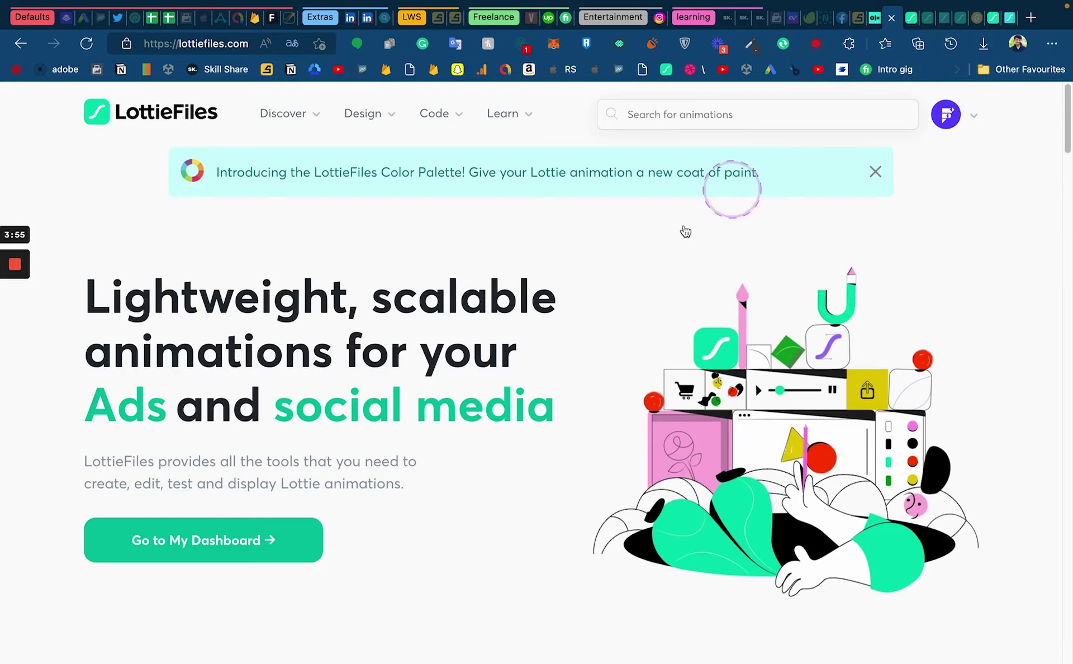
{"action": "scroll", "coordinate": [479, 378], "scroll_direction": "down", "scroll_amount": 15}
{"action": "scroll", "coordinate": [480, 378], "scroll_direction": "down", "scroll_amount": 4}
{"action": "scroll", "coordinate": [479, 383], "scroll_direction": "up", "scroll_amount": 9}
{"action": "scroll", "coordinate": [469, 469], "scroll_direction": "down", "scroll_amount": 1}
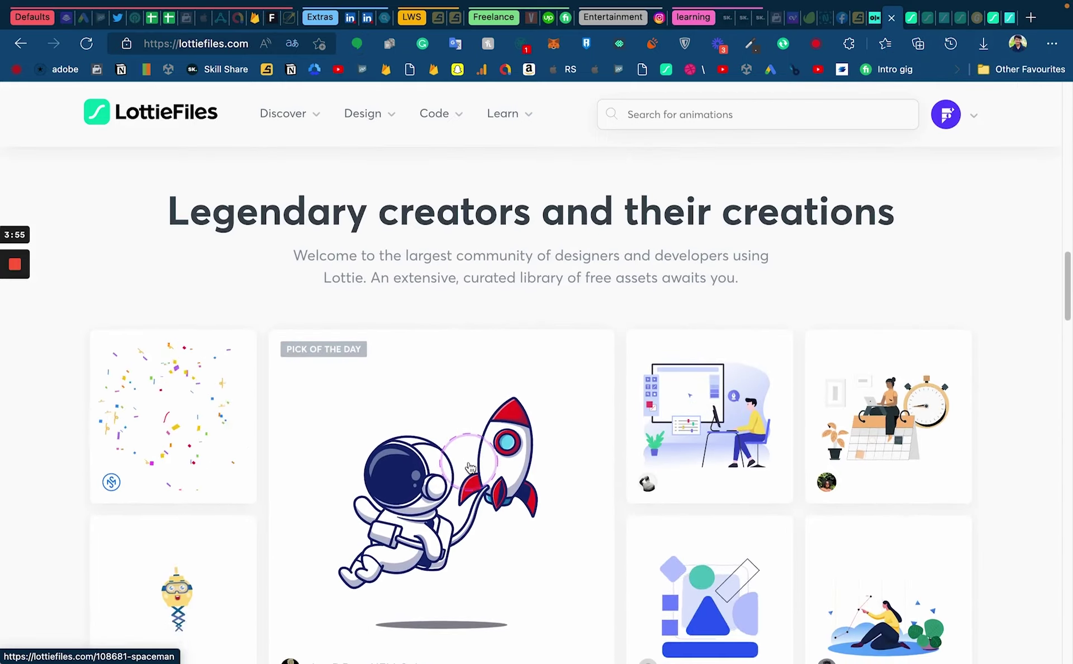
{"action": "left_click", "coordinate": [461, 478]}
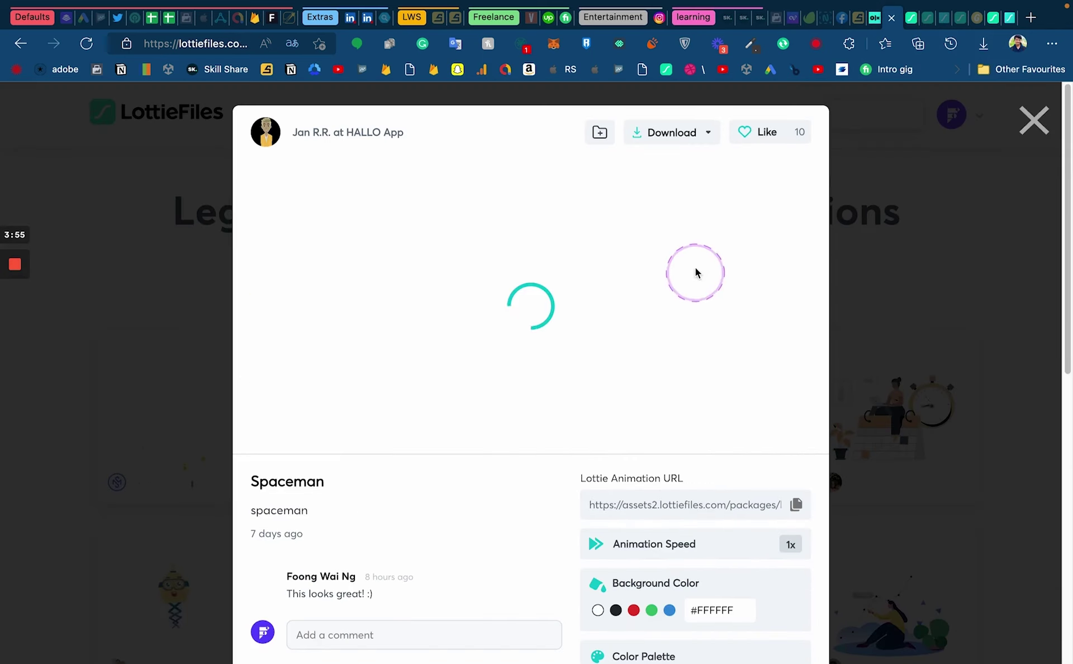
- Look over the Spaceman animation's playback, animation URL, speed, background, colour palette and embed options
{"action": "scroll", "coordinate": [452, 351], "scroll_direction": "down", "scroll_amount": 6}
{"action": "scroll", "coordinate": [452, 351], "scroll_direction": "up", "scroll_amount": 6}
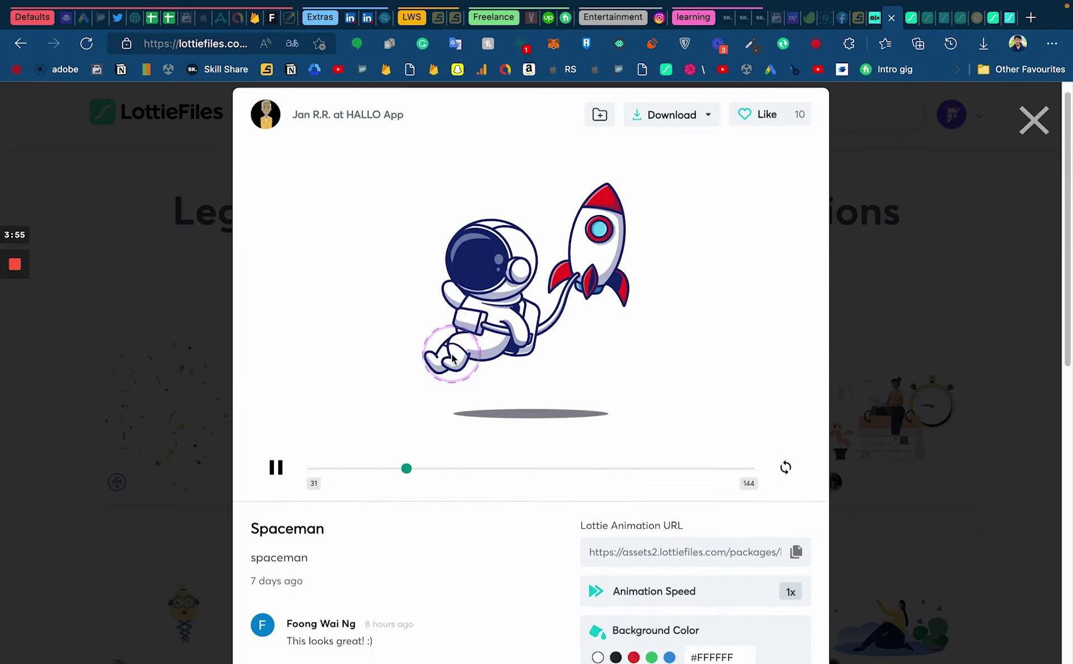
{"action": "scroll", "coordinate": [500, 310], "scroll_direction": "down", "scroll_amount": 4}
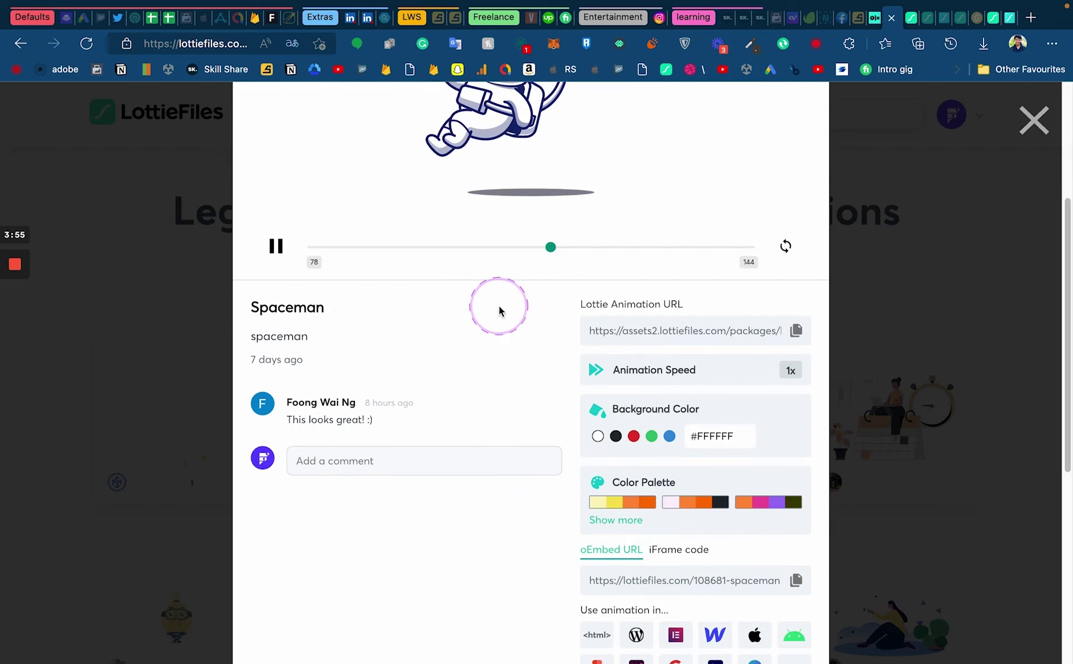
{"action": "scroll", "coordinate": [499, 312], "scroll_direction": "up", "scroll_amount": 4}
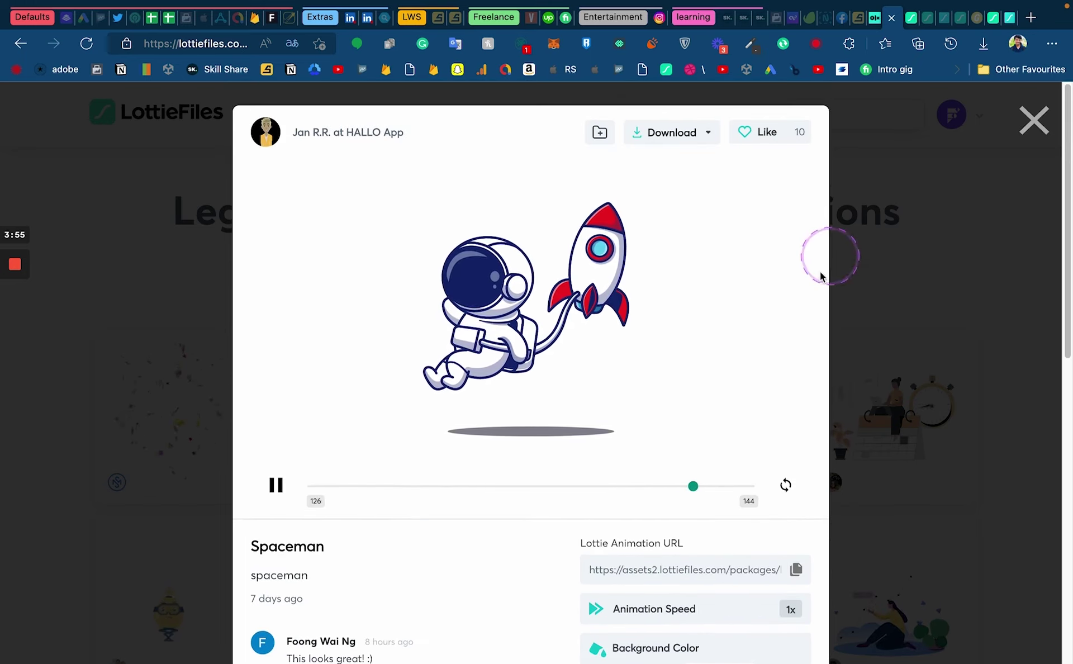
{"action": "scroll", "coordinate": [556, 450], "scroll_direction": "down", "scroll_amount": 5}
{"action": "scroll", "coordinate": [555, 400], "scroll_direction": "up", "scroll_amount": 5}
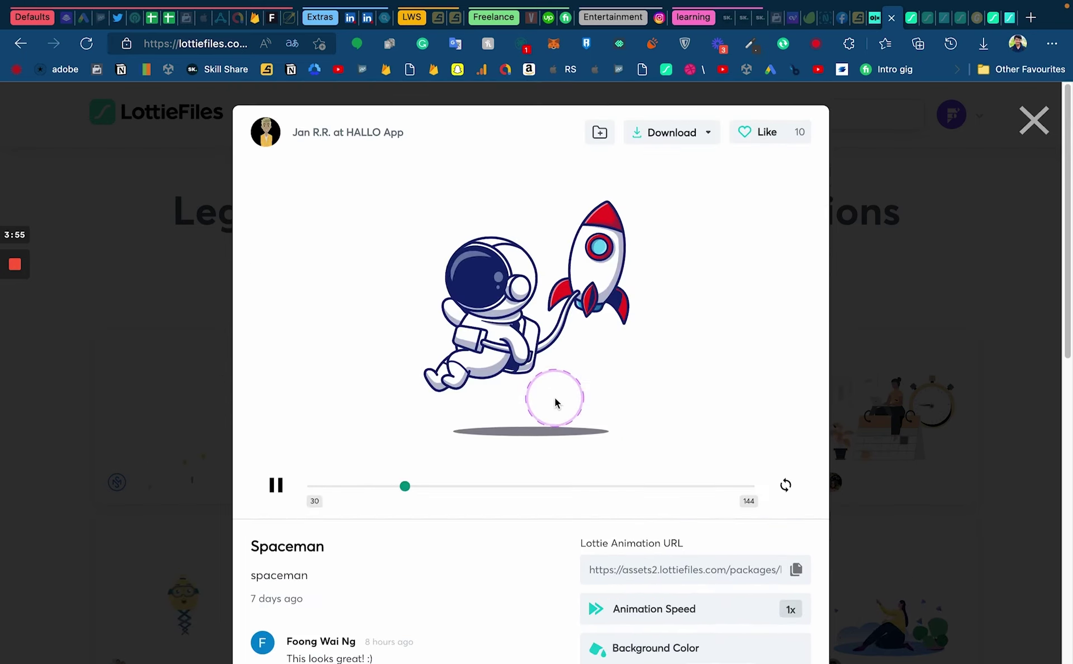
- Check the download formats offered for the Spaceman animation without downloading it
{"action": "left_click", "coordinate": [687, 132]}
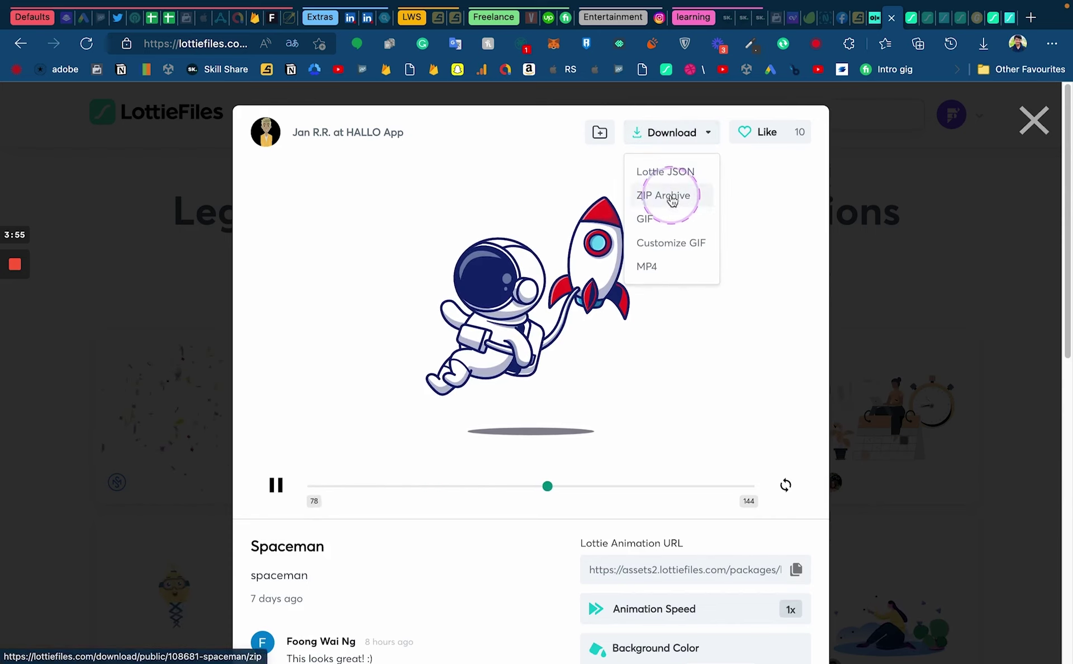
{"action": "left_click", "coordinate": [516, 134]}
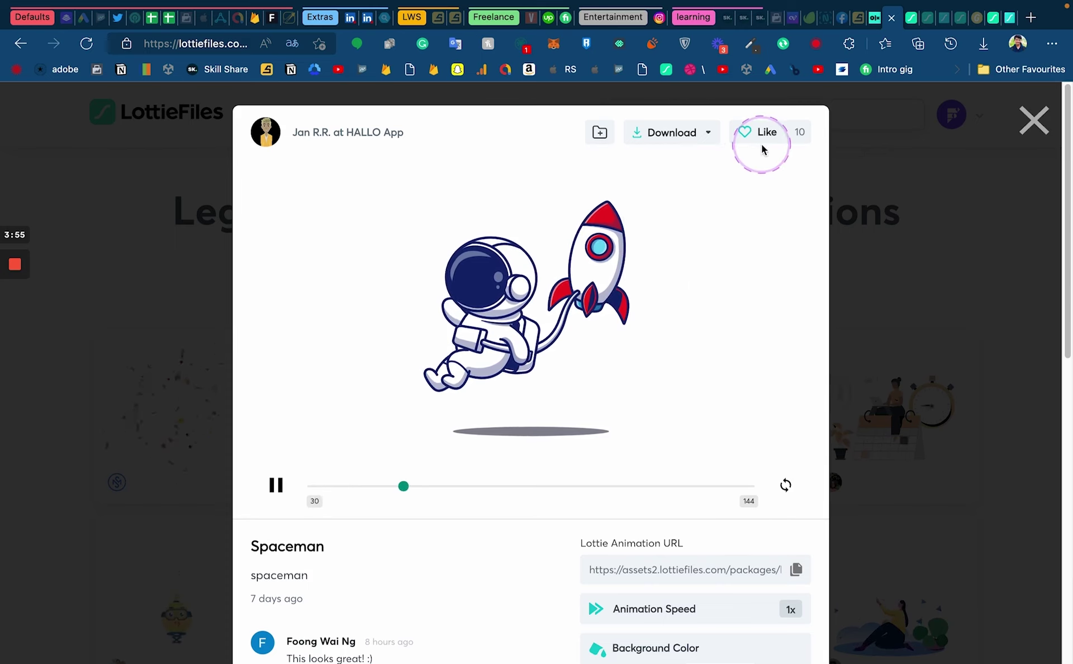
{"action": "left_click", "coordinate": [687, 133]}
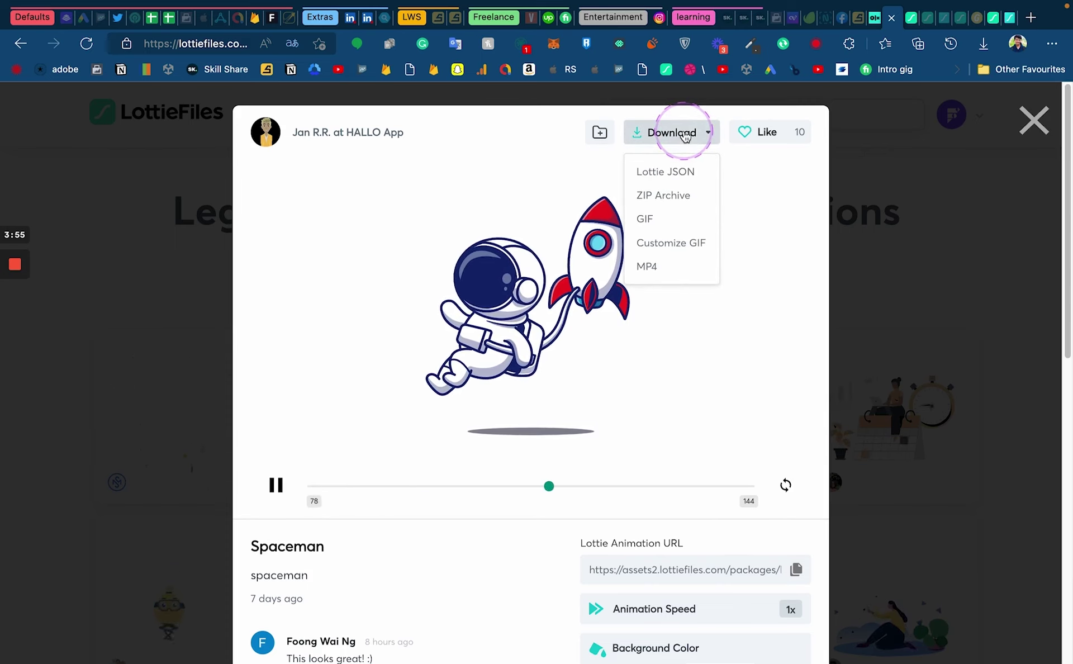
{"action": "left_click", "coordinate": [685, 134]}
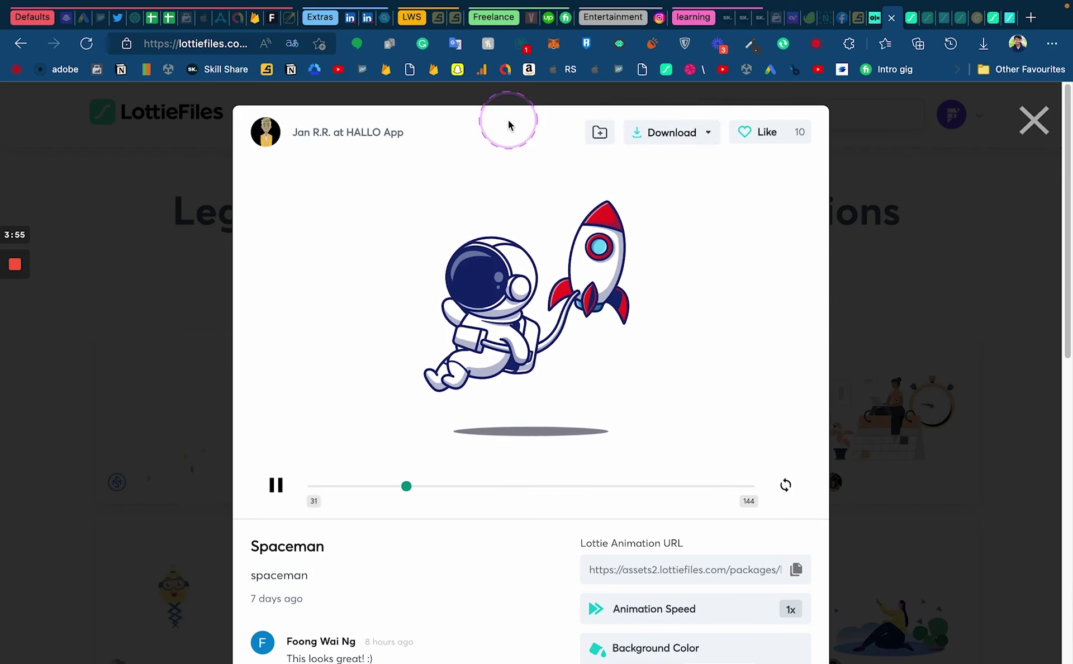
- Switch to After Effects and check which extensions are installed, including Bodymovin and LottieFiles
{"action": "key", "text": "super+Tab"}
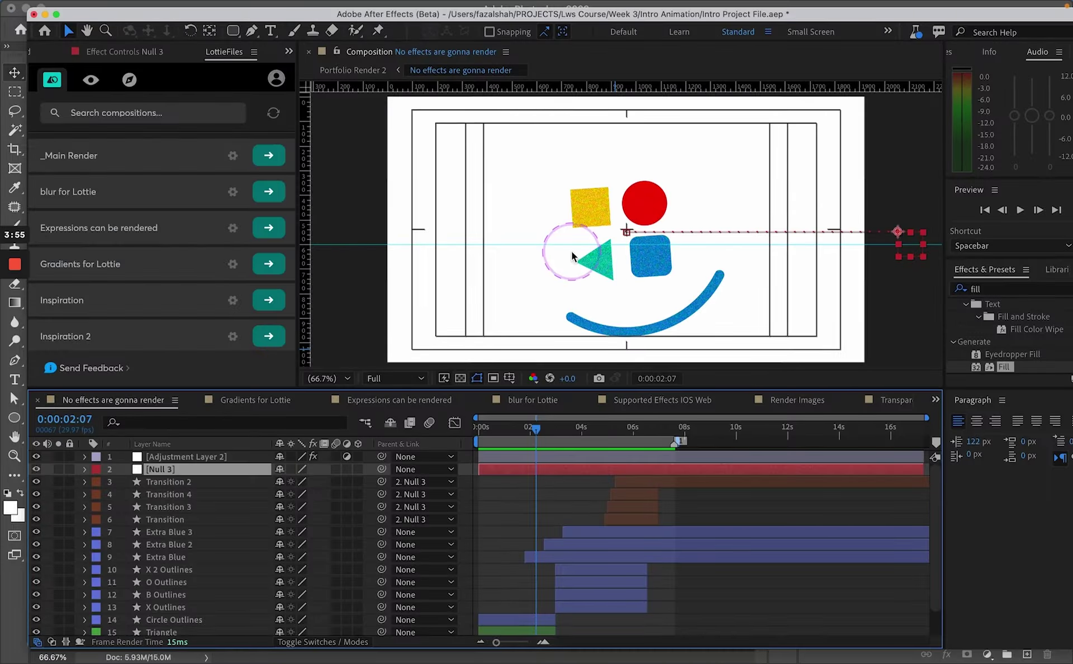
{"action": "left_click", "coordinate": [224, 52]}
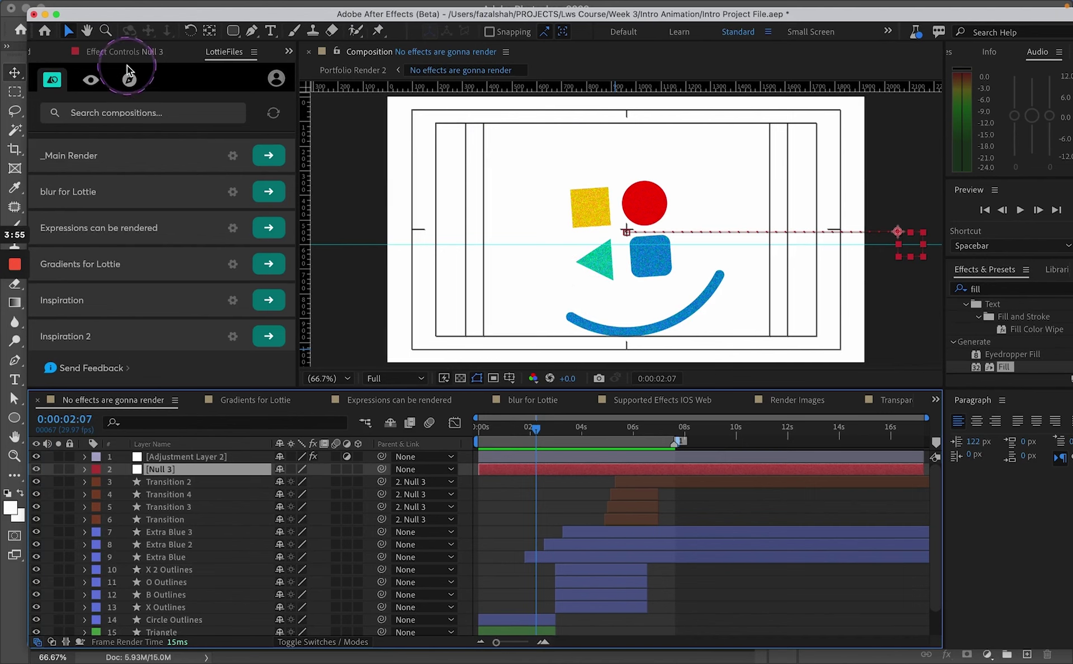
{"action": "mouse_move", "coordinate": [528, 5]}
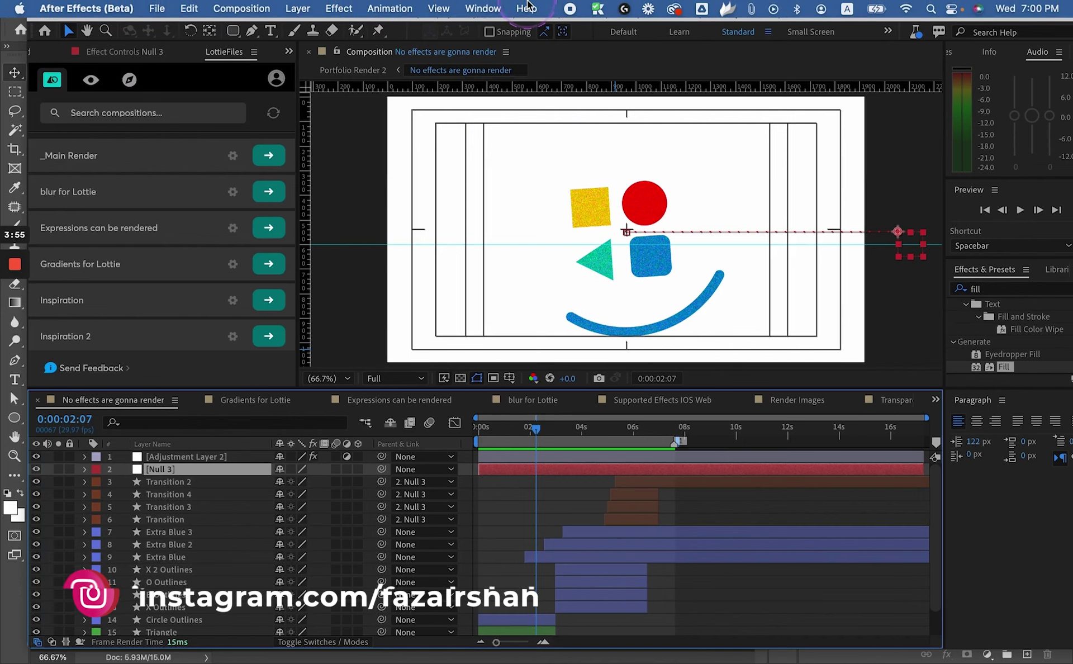
{"action": "left_click", "coordinate": [483, 9]}
{"action": "mouse_move", "coordinate": [581, 70]}
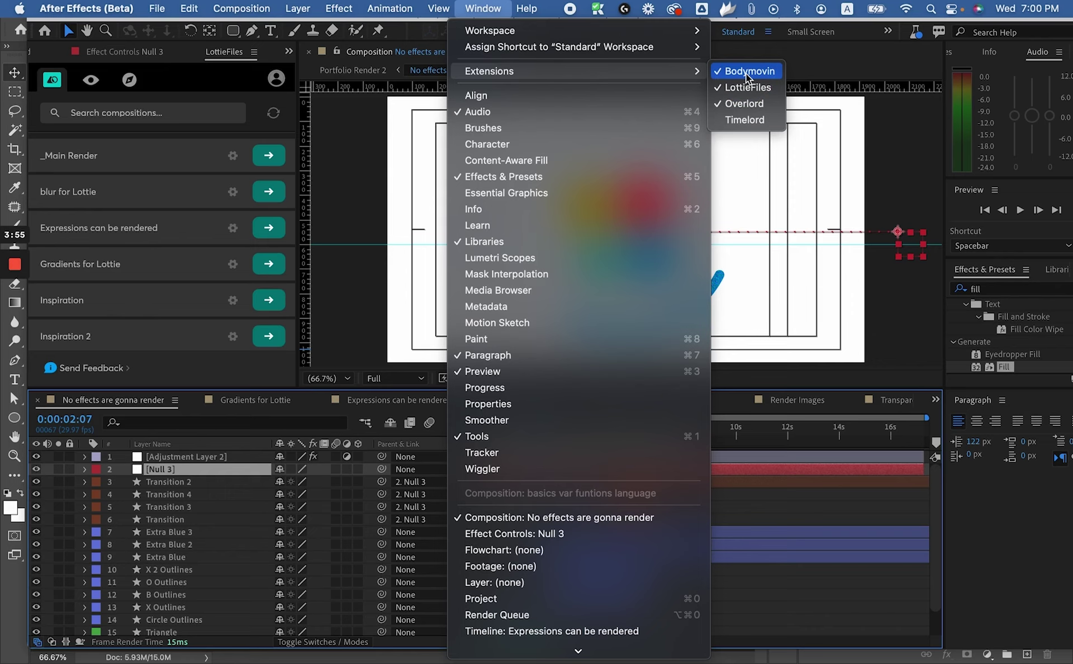
{"action": "left_click", "coordinate": [95, 127]}
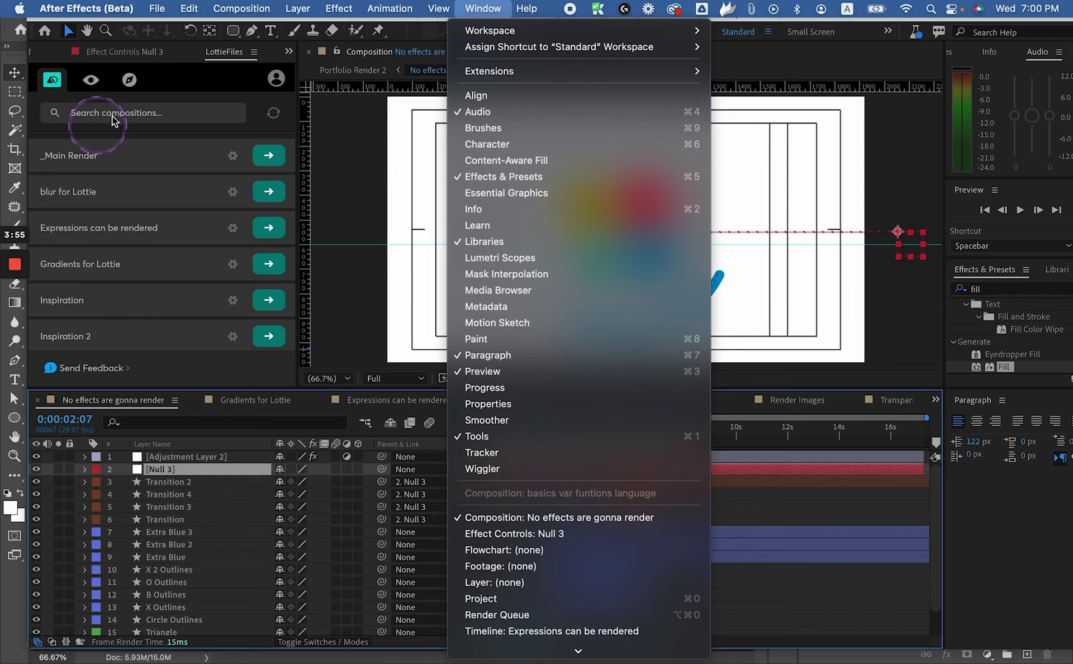
{"action": "left_click", "coordinate": [183, 85]}
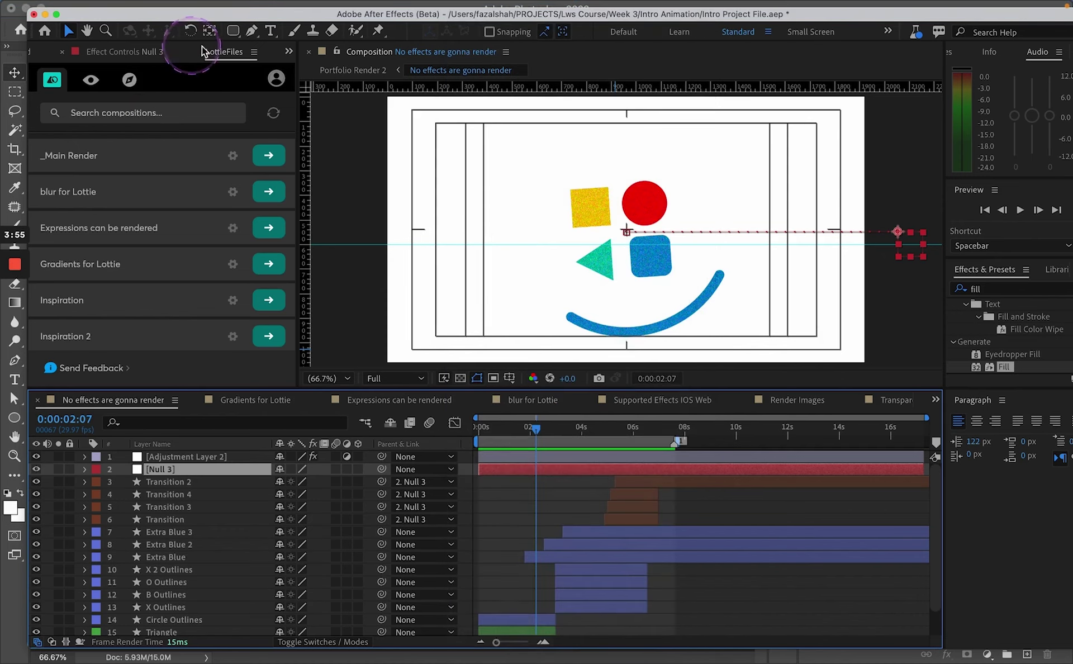
- Bring up the Bodymovin extension and look through its list of compositions
{"action": "left_click", "coordinate": [287, 56]}
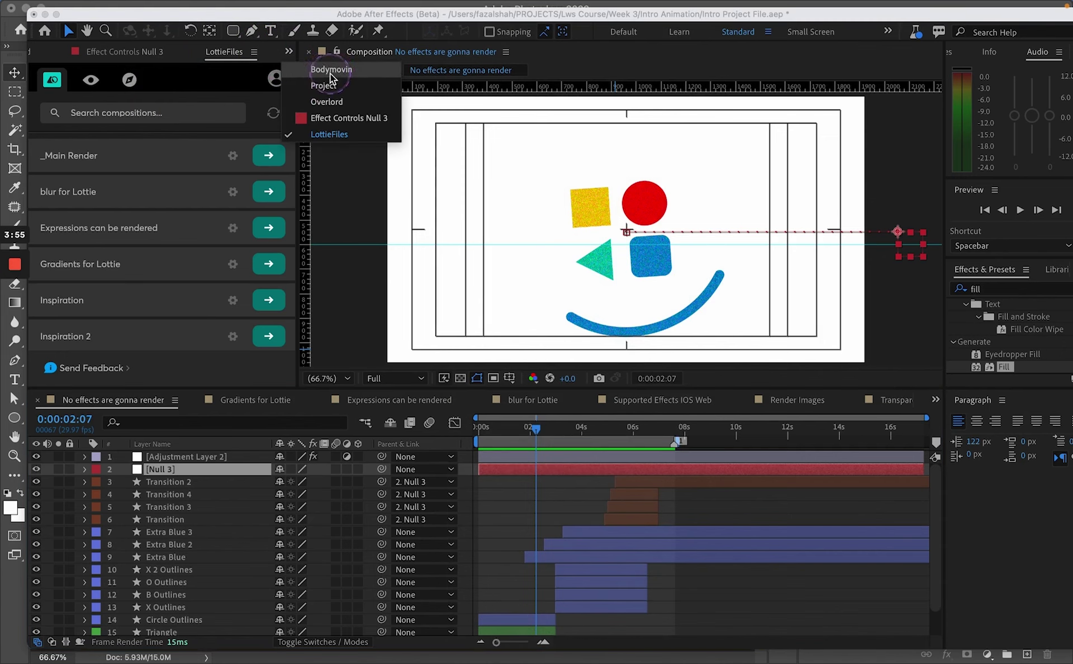
{"action": "left_click", "coordinate": [327, 67]}
{"action": "scroll", "coordinate": [148, 251], "scroll_direction": "down", "scroll_amount": 1}
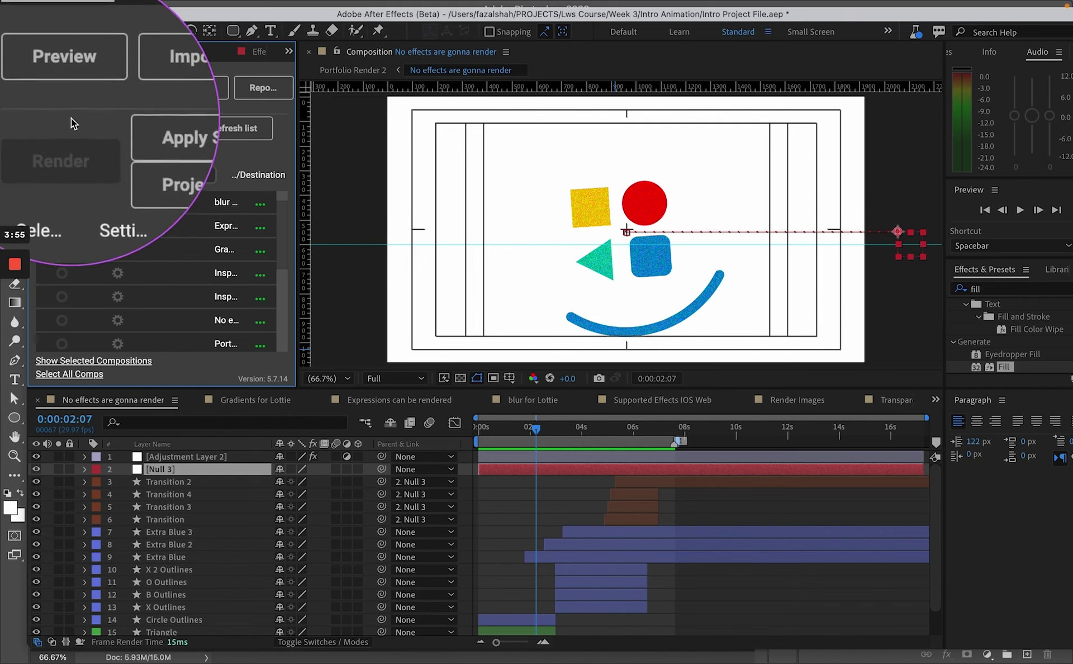
{"action": "scroll", "coordinate": [127, 258], "scroll_direction": "up", "scroll_amount": 1}
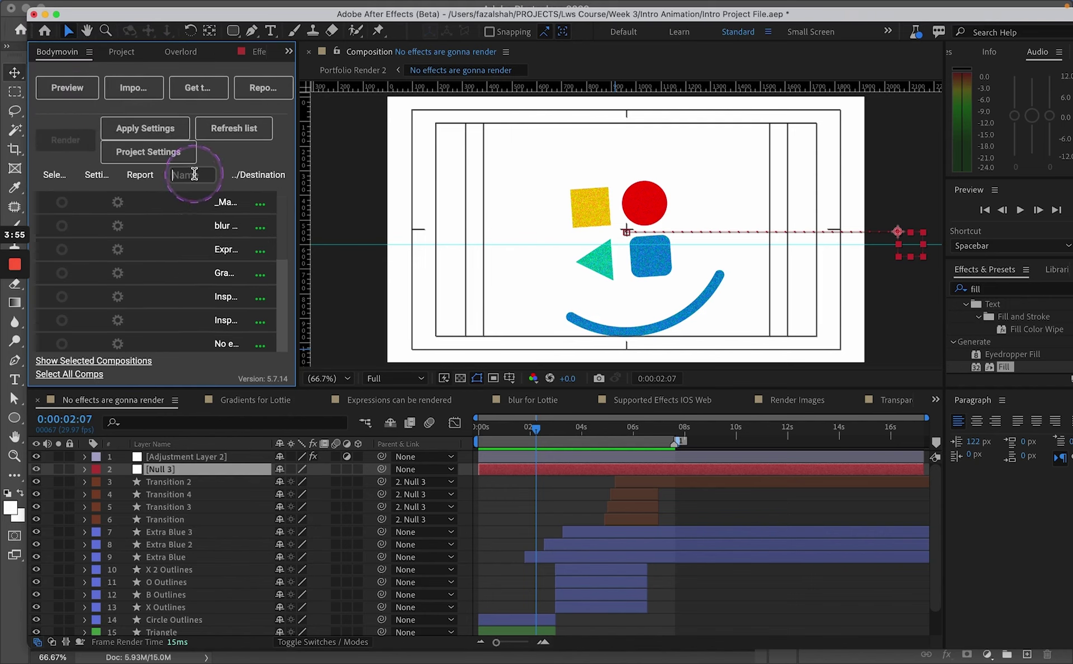
- Filter the Bodymovin compositions by "effe", select "No effects are gonna render" and open the animation previewer
{"action": "type", "text": "effe"}
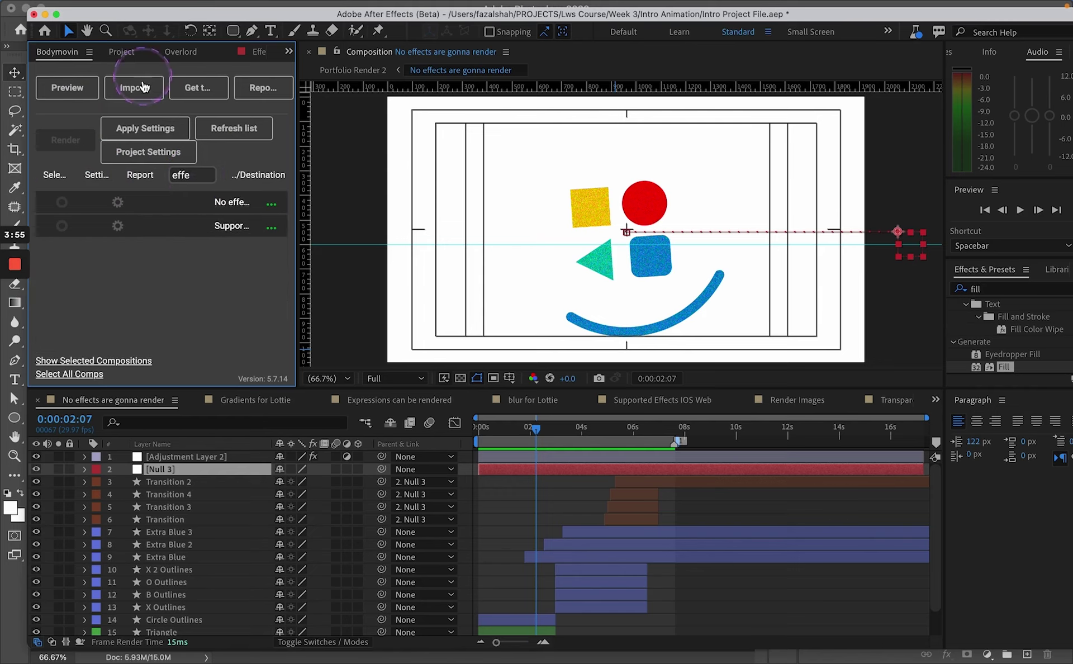
{"action": "left_click", "coordinate": [61, 203]}
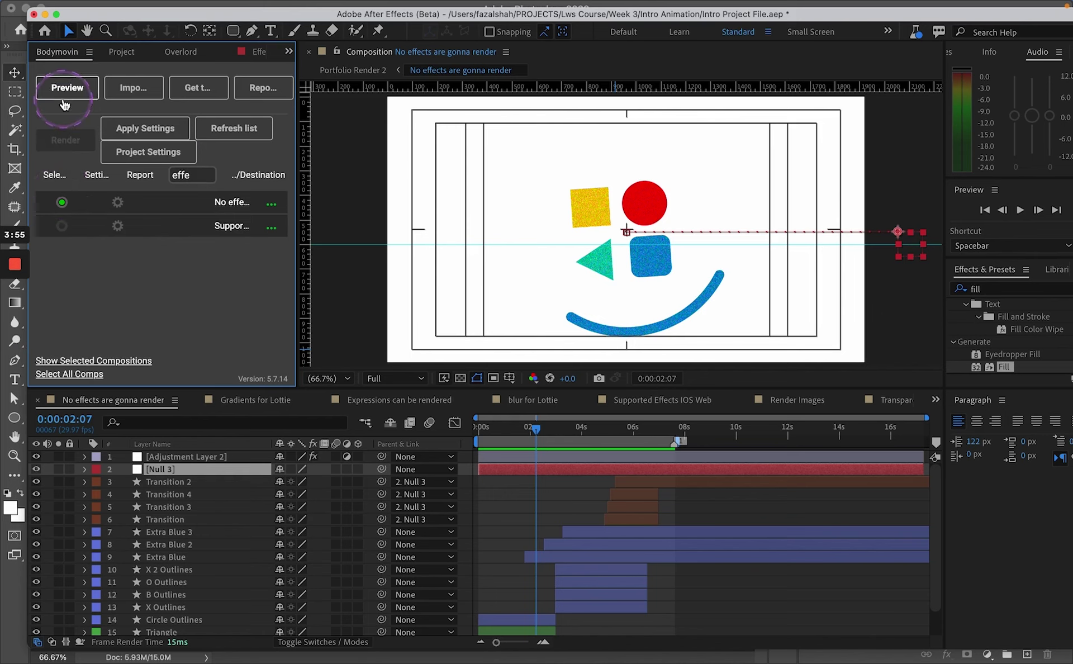
{"action": "left_click", "coordinate": [65, 96]}
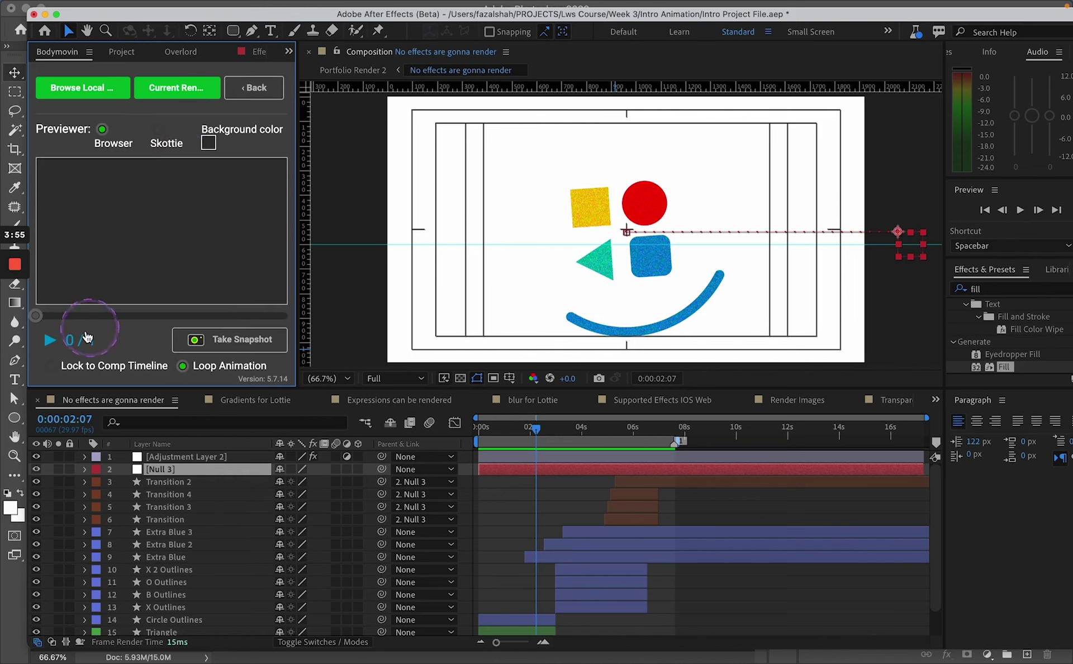
- Try to play the animation in the Bodymovin previewer and return to the composition list
{"action": "left_click", "coordinate": [58, 342]}
{"action": "left_click", "coordinate": [58, 346]}
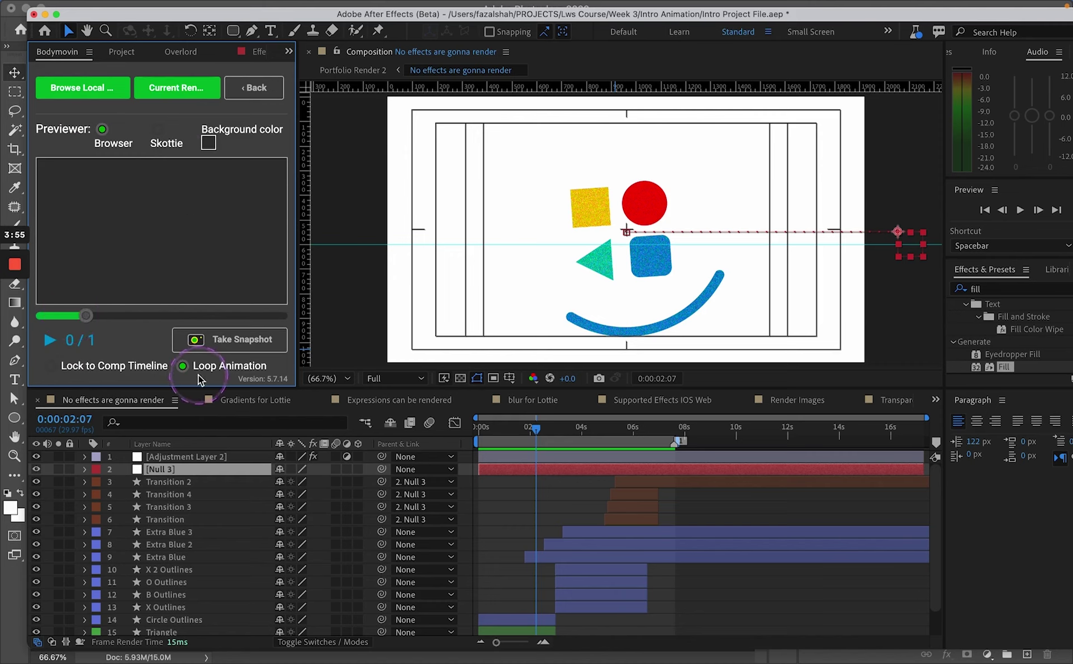
{"action": "left_click", "coordinate": [254, 88]}
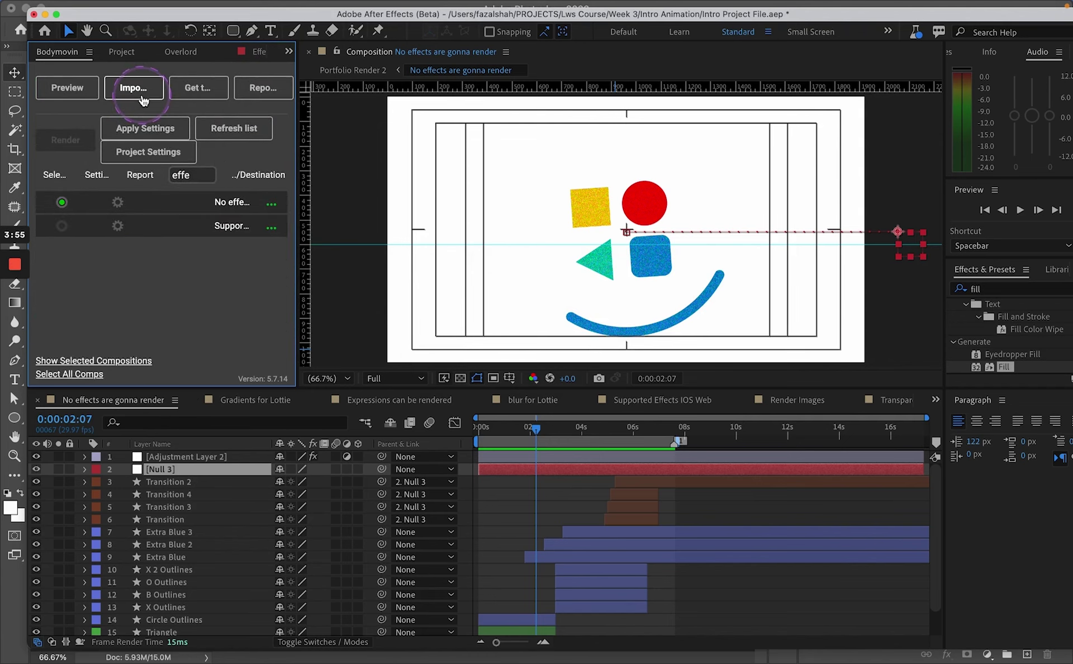
- Copy the Spaceman animation's URL from LottieFiles and paste it into Bodymovin's URL import field in After Effects
{"action": "key", "text": "super+Tab"}
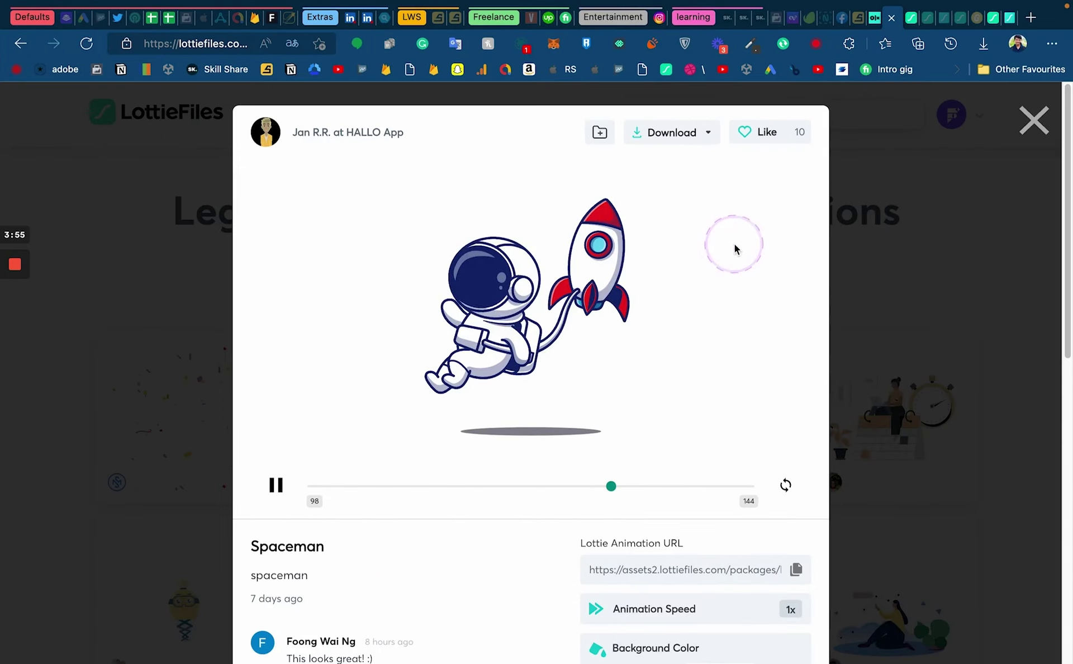
{"action": "left_click", "coordinate": [681, 134]}
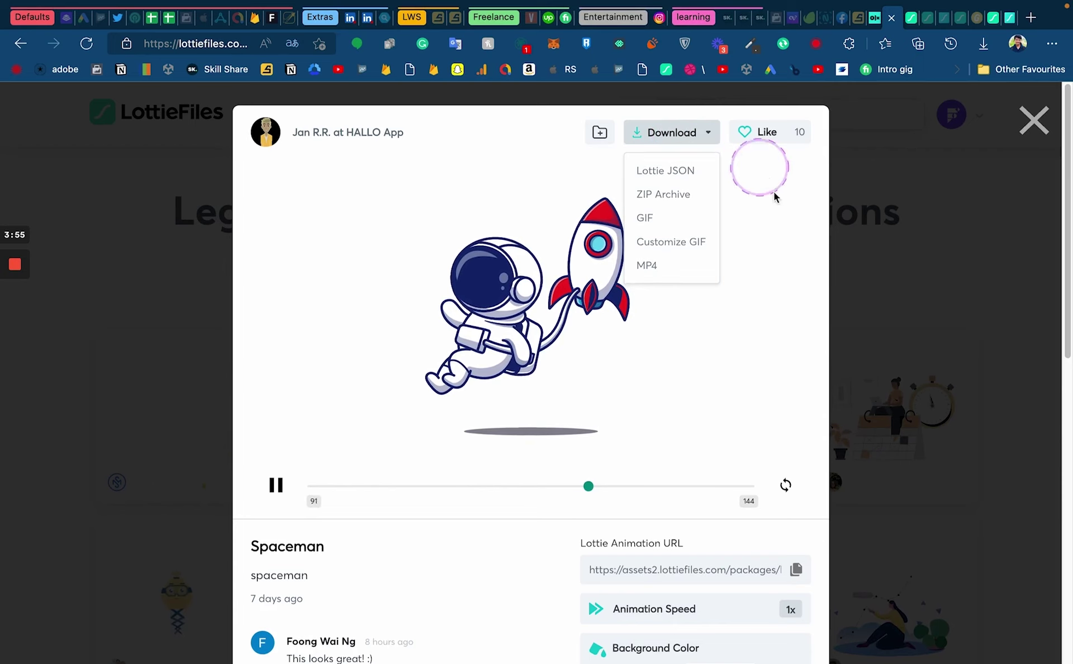
{"action": "left_click", "coordinate": [794, 576]}
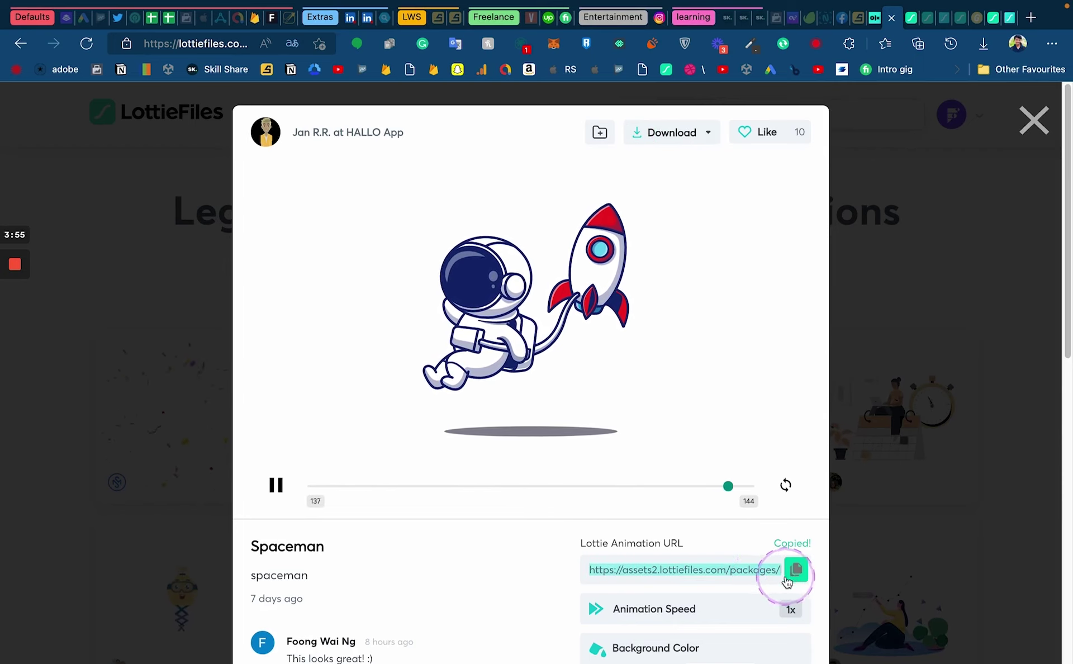
{"action": "key", "text": "super+Tab"}
{"action": "left_click", "coordinate": [127, 84]}
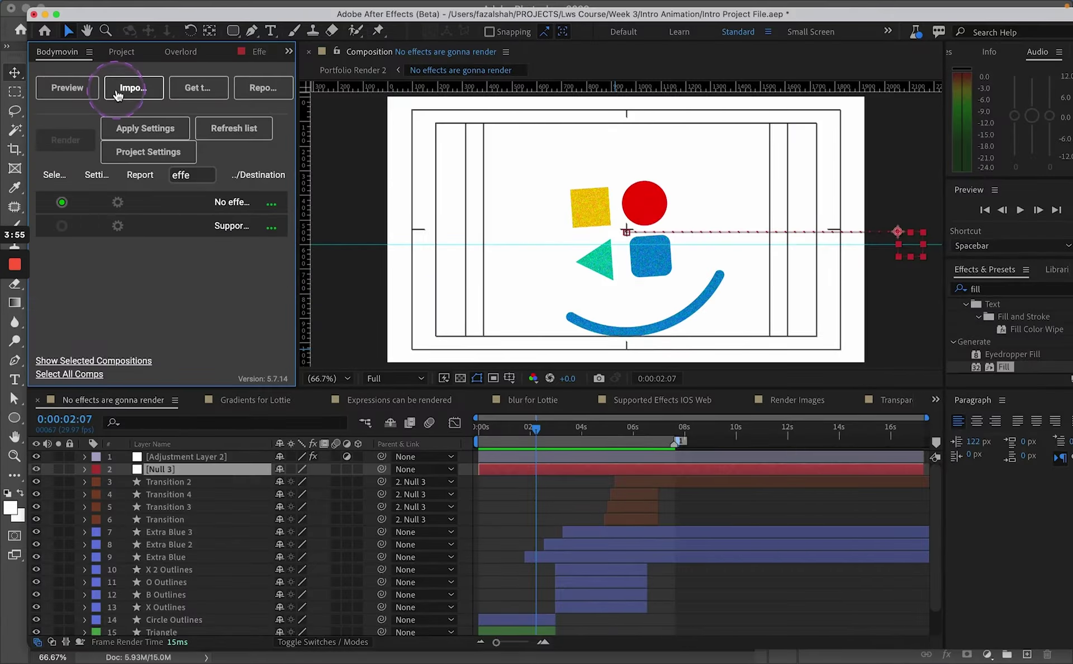
{"action": "key", "text": "super+v"}
- Recheck the Spaceman download formats in the browser, then start Bodymovin's import from the pasted URL and cancel it
{"action": "key", "text": "super+Tab"}
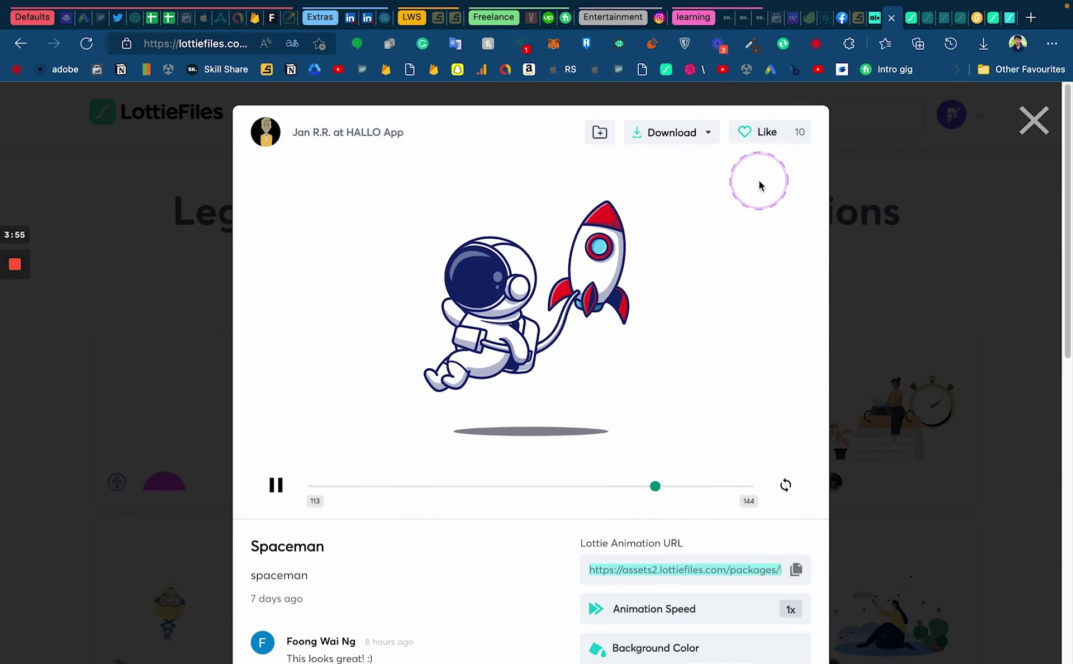
{"action": "left_click", "coordinate": [683, 140]}
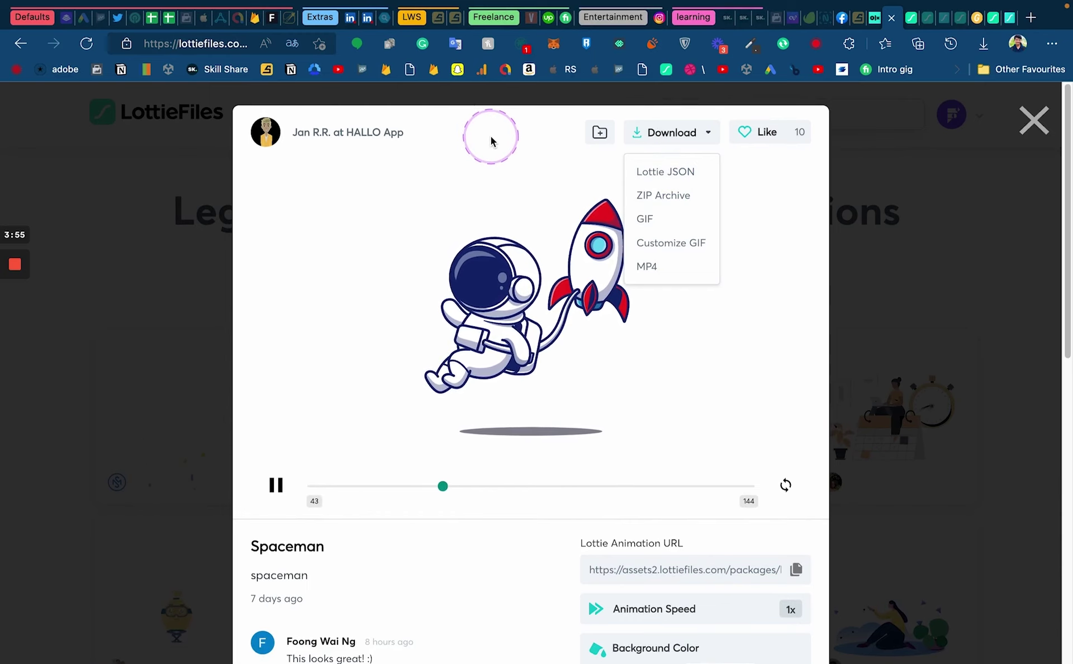
{"action": "key", "text": "super+Tab"}
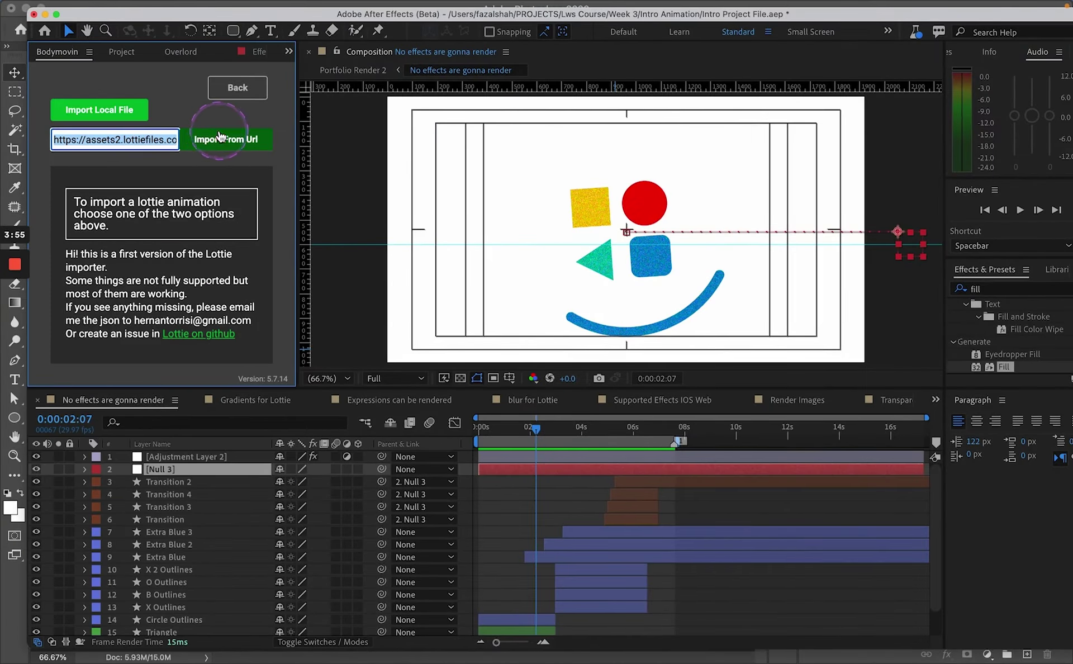
{"action": "left_click", "coordinate": [215, 143]}
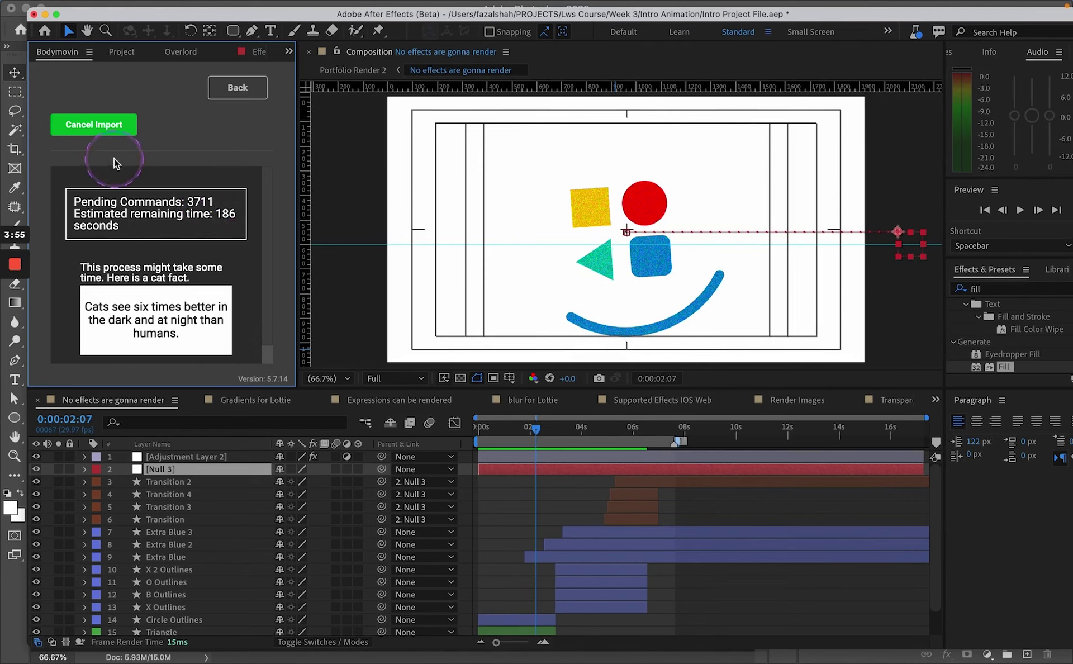
{"action": "left_click", "coordinate": [111, 127]}
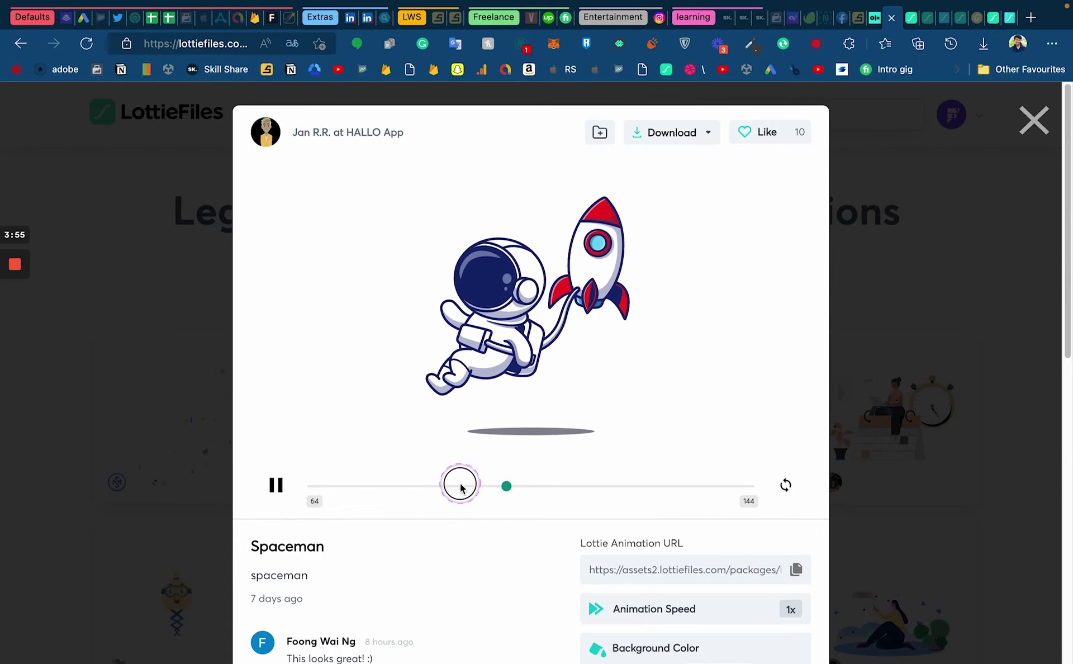
- On the Spaceman page in the browser, try a black background for the animation and change it to red (#e3342f)
{"action": "left_click", "coordinate": [455, 485]}
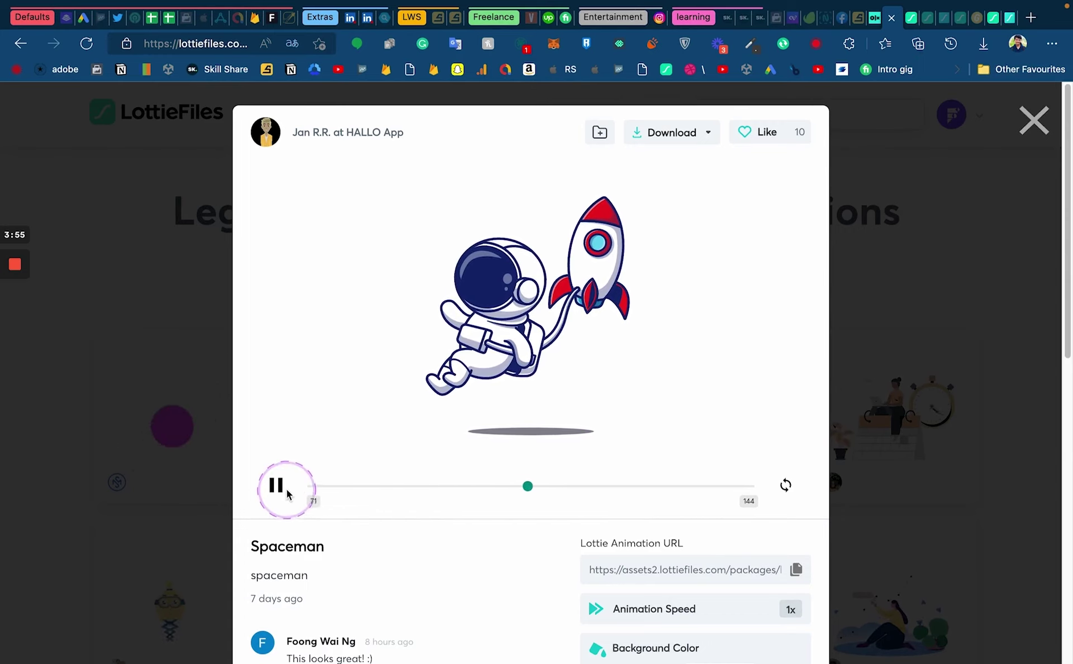
{"action": "scroll", "coordinate": [548, 426], "scroll_direction": "down", "scroll_amount": 8}
{"action": "scroll", "coordinate": [486, 400], "scroll_direction": "up", "scroll_amount": 3}
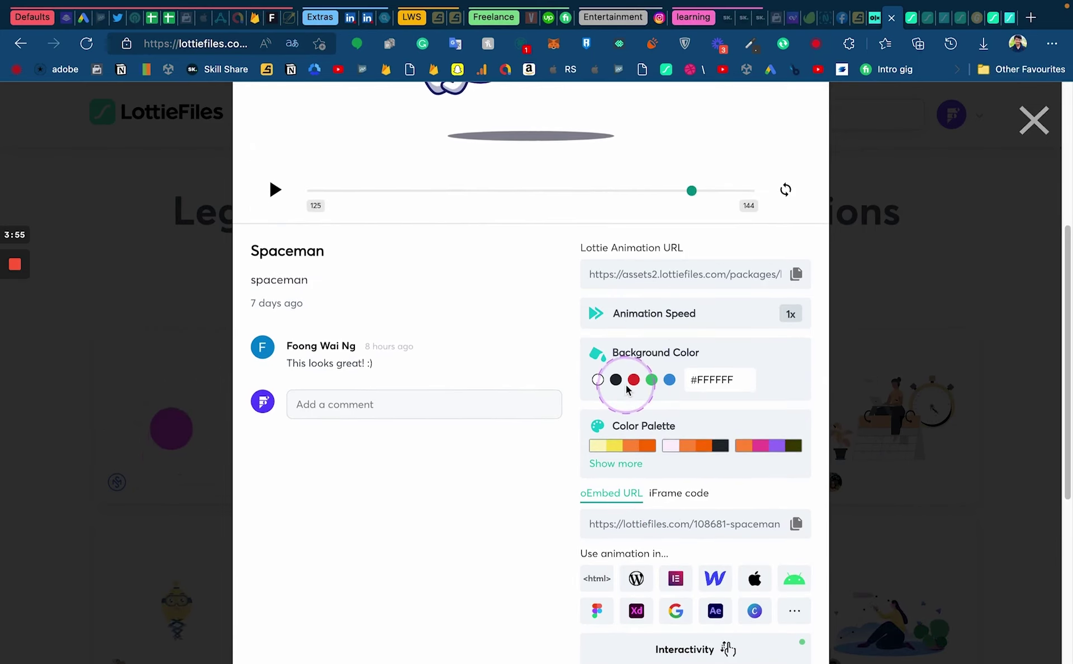
{"action": "left_click", "coordinate": [616, 380]}
{"action": "scroll", "coordinate": [689, 321], "scroll_direction": "up", "scroll_amount": 3}
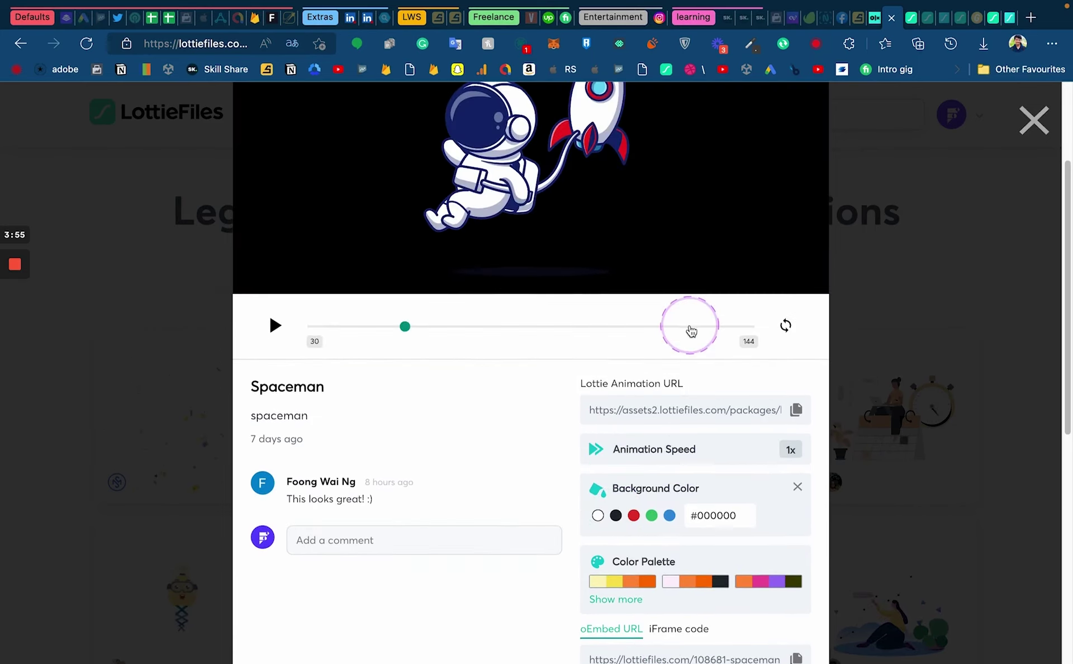
{"action": "left_click", "coordinate": [633, 517]}
- Cycle through the Spaceman animation's playback speeds and leave it at 2x
{"action": "left_click", "coordinate": [789, 452]}
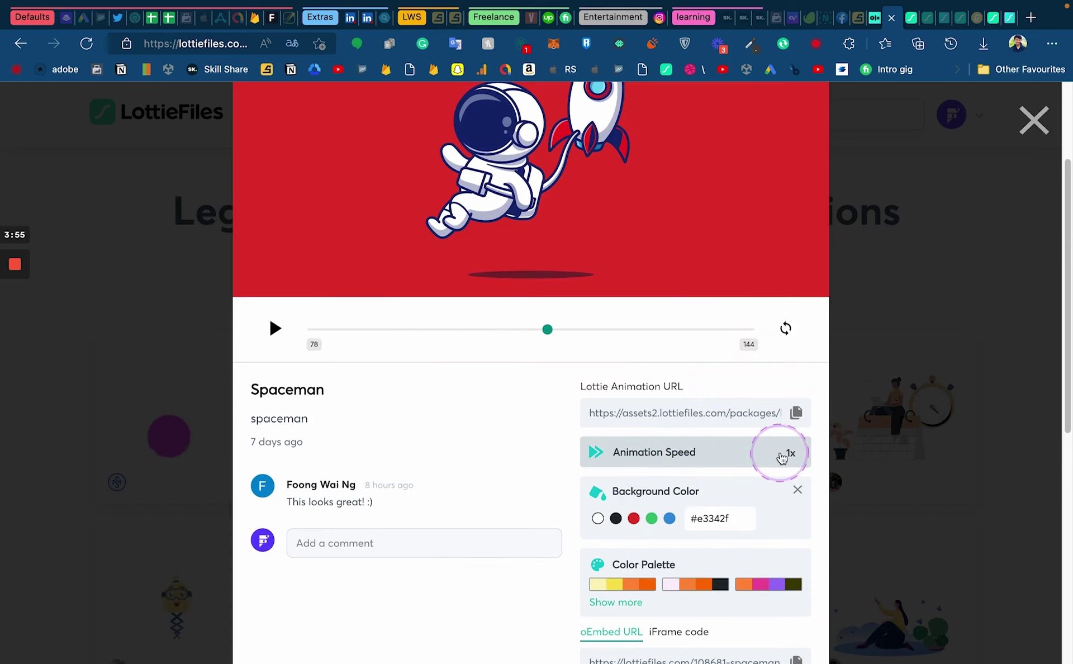
{"action": "left_click", "coordinate": [790, 451]}
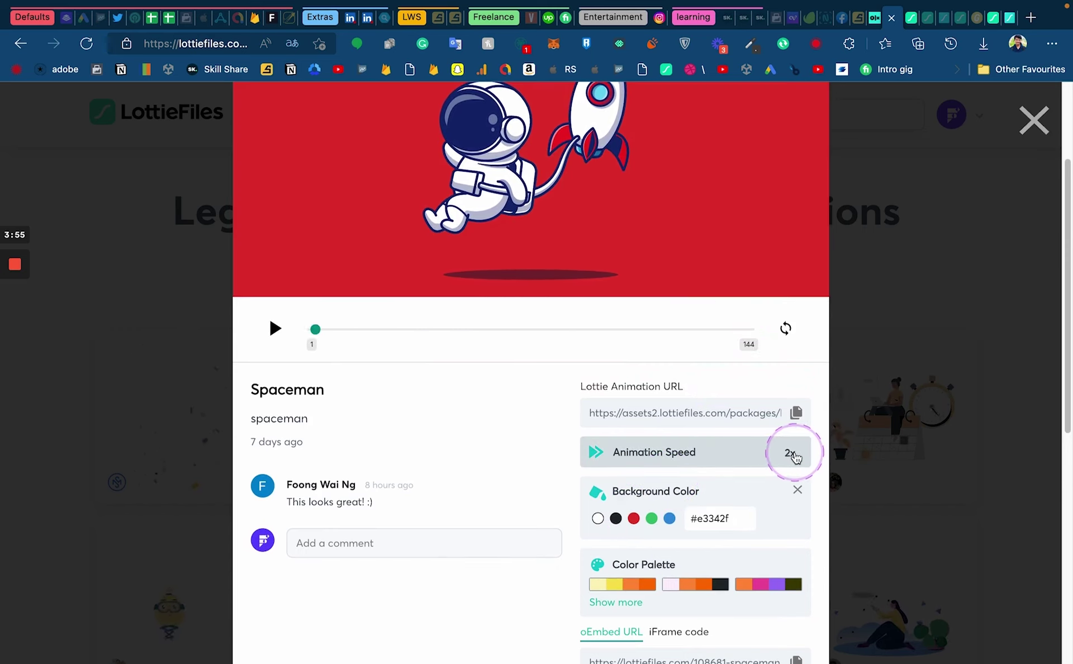
{"action": "scroll", "coordinate": [532, 440], "scroll_direction": "up", "scroll_amount": 3}
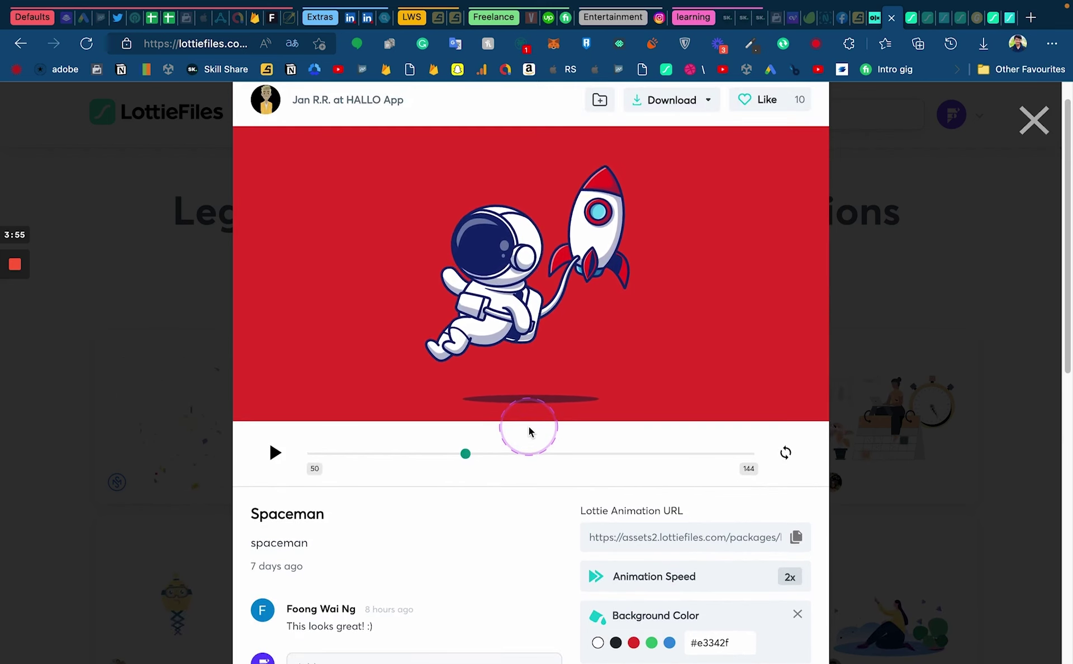
{"action": "scroll", "coordinate": [546, 539], "scroll_direction": "down", "scroll_amount": 1}
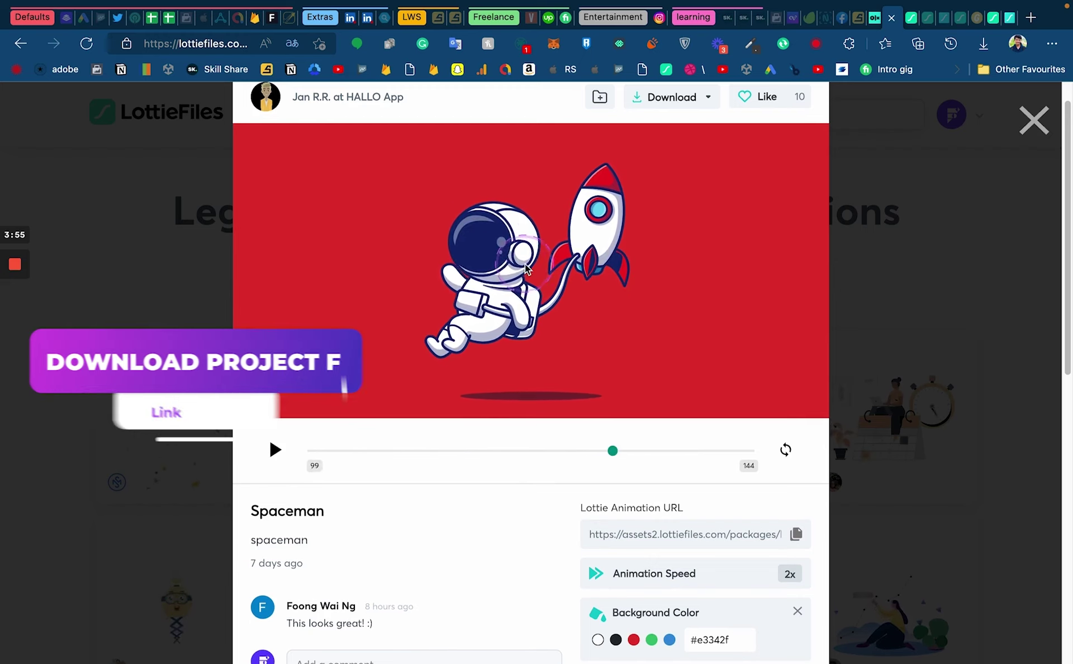
{"action": "left_click", "coordinate": [789, 573]}
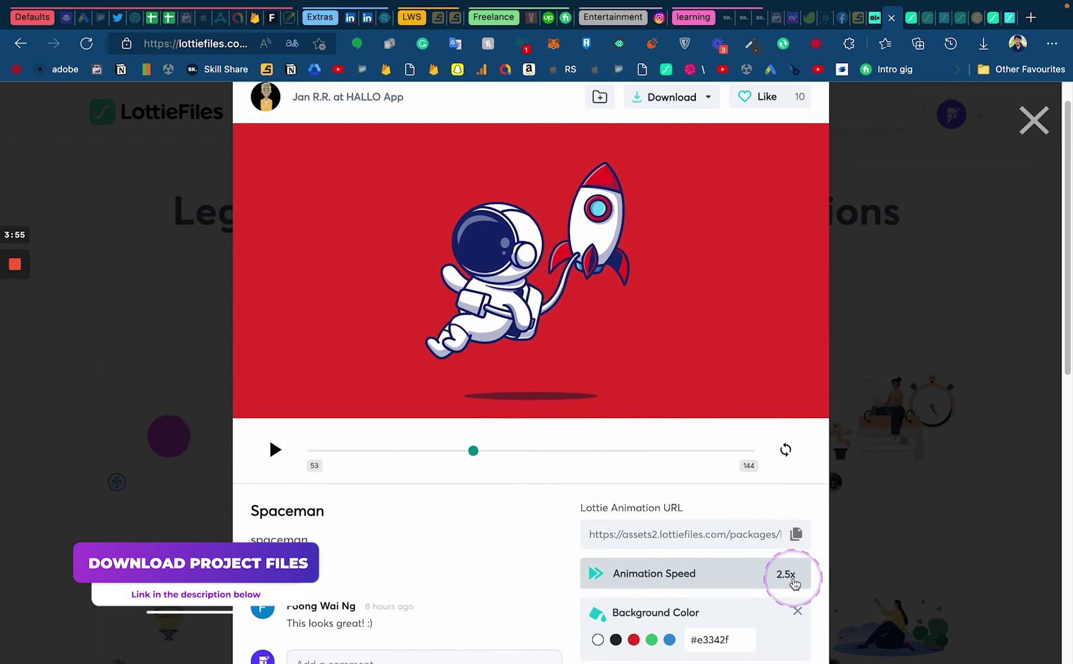
{"action": "left_click", "coordinate": [790, 576]}
{"action": "left_click", "coordinate": [789, 576]}
- Try several preset color palettes on the Spaceman animation, ending with the pink-to-slate one, and close the animation
{"action": "scroll", "coordinate": [699, 581], "scroll_direction": "down", "scroll_amount": 3}
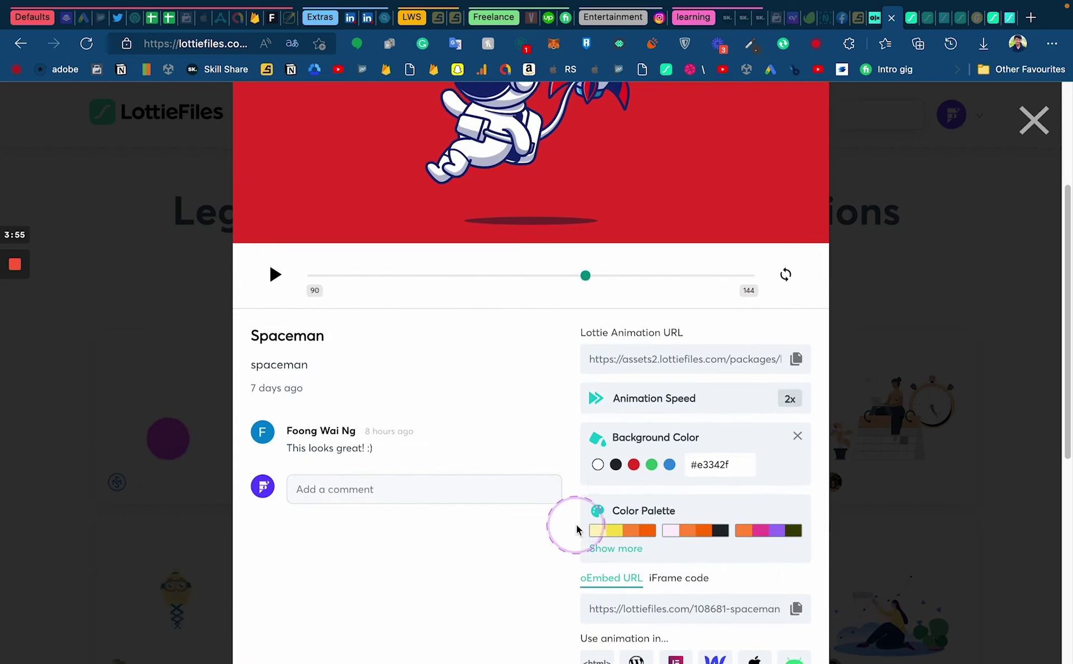
{"action": "left_click", "coordinate": [627, 534]}
{"action": "scroll", "coordinate": [462, 345], "scroll_direction": "up", "scroll_amount": 3}
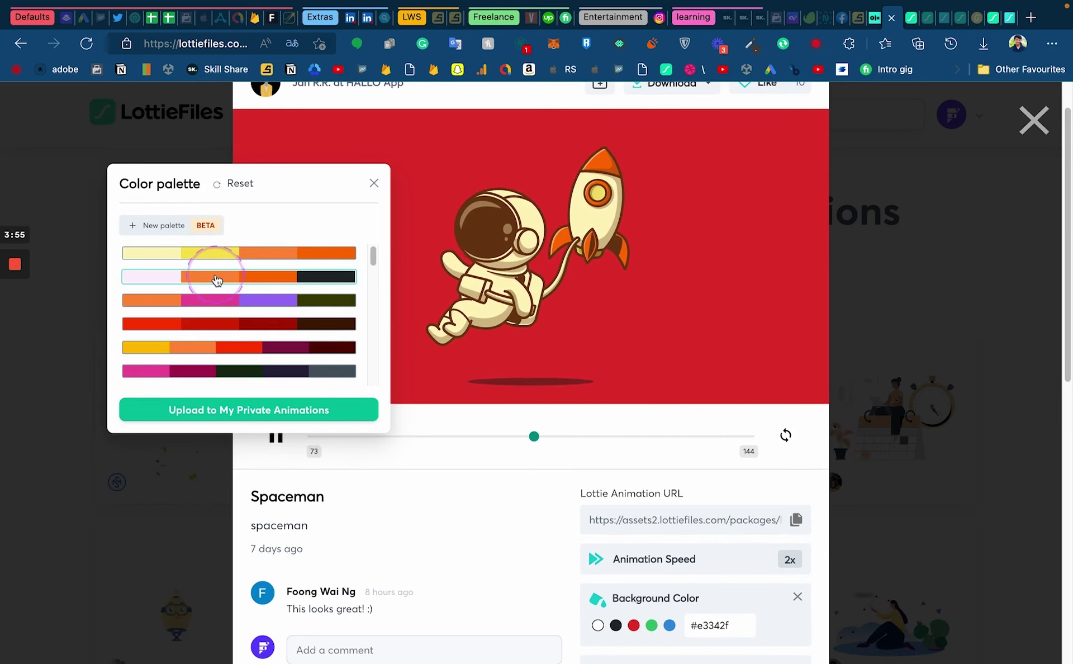
{"action": "left_click", "coordinate": [219, 304]}
{"action": "left_click", "coordinate": [224, 325]}
{"action": "left_click", "coordinate": [216, 371]}
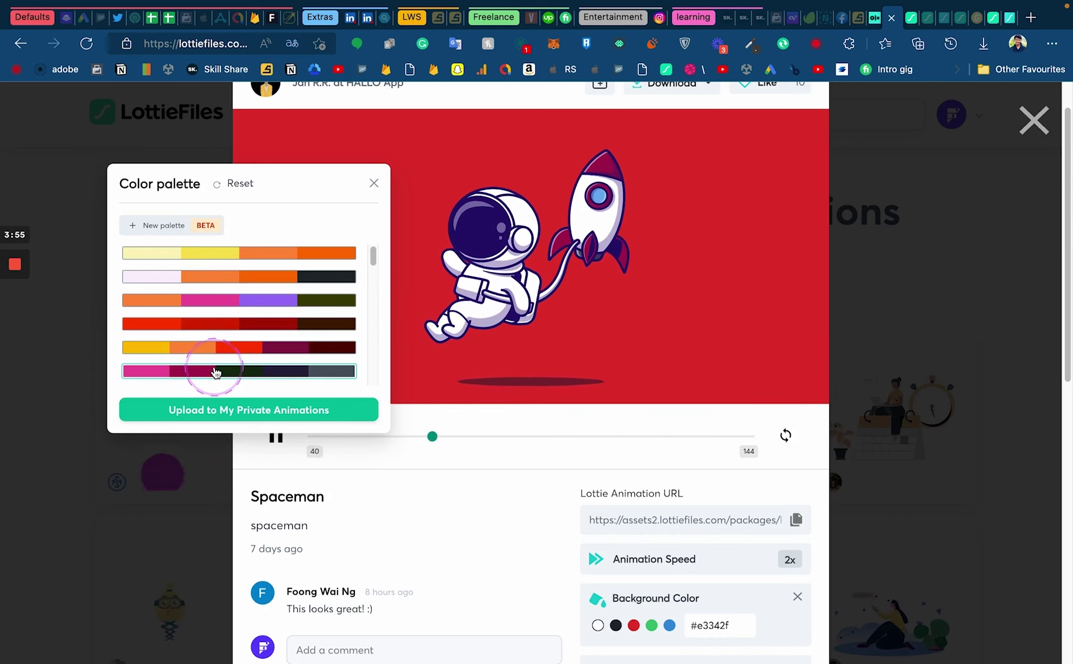
{"action": "left_click", "coordinate": [374, 183]}
{"action": "left_click", "coordinate": [178, 540]}
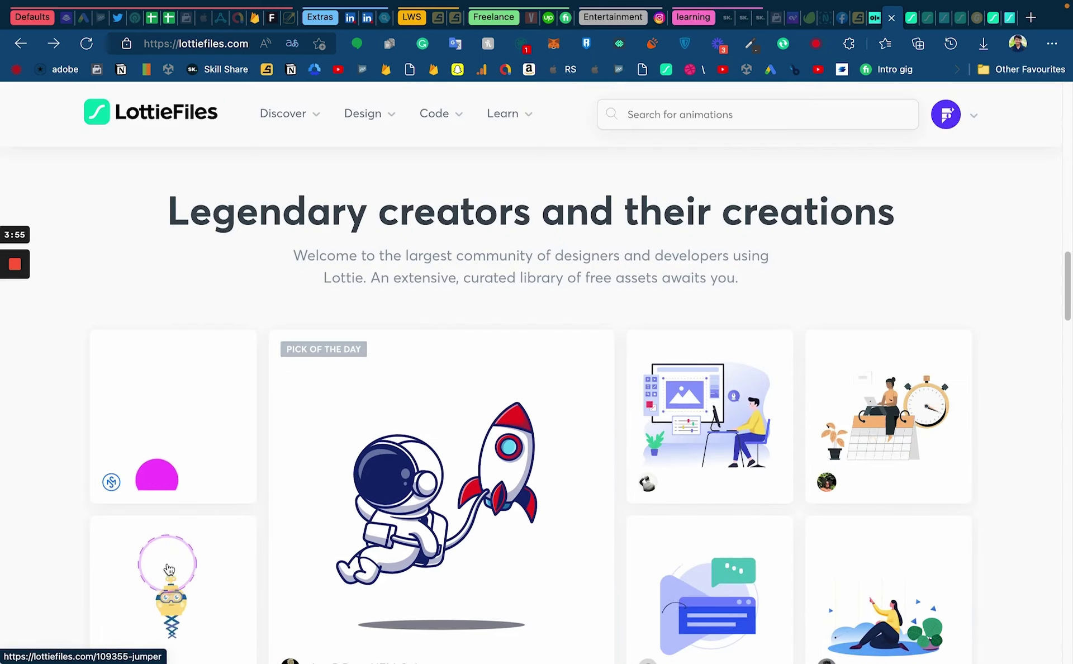
- Open the Jumper animation, try several preset color palettes on it, and return to the library page
{"action": "left_click", "coordinate": [170, 591]}
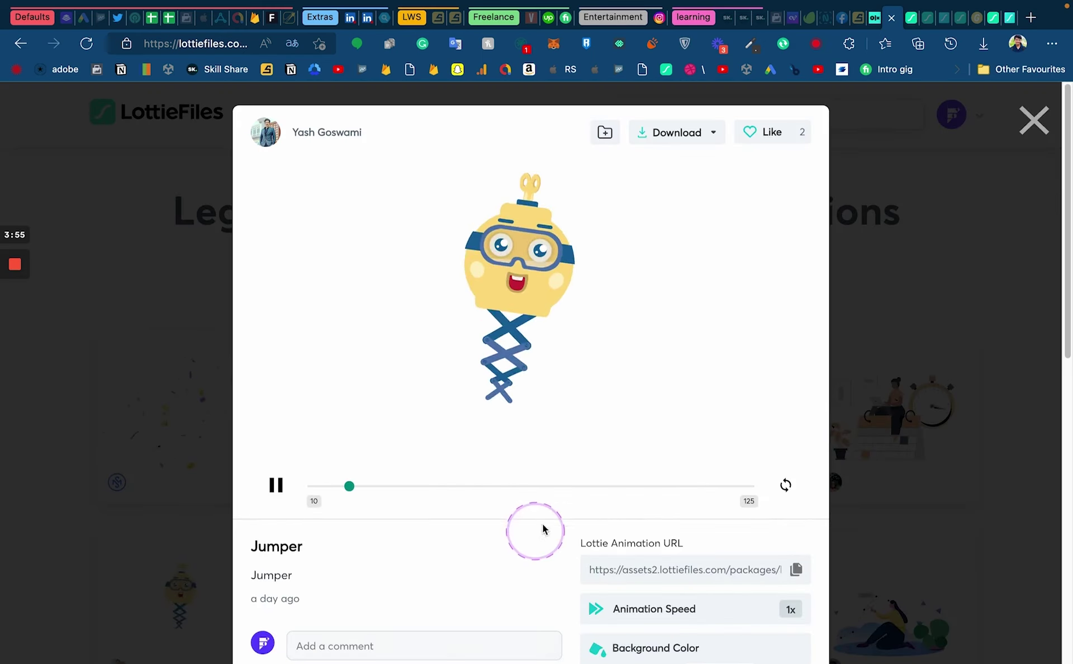
{"action": "scroll", "coordinate": [546, 514], "scroll_direction": "down", "scroll_amount": 5}
{"action": "left_click", "coordinate": [696, 379]}
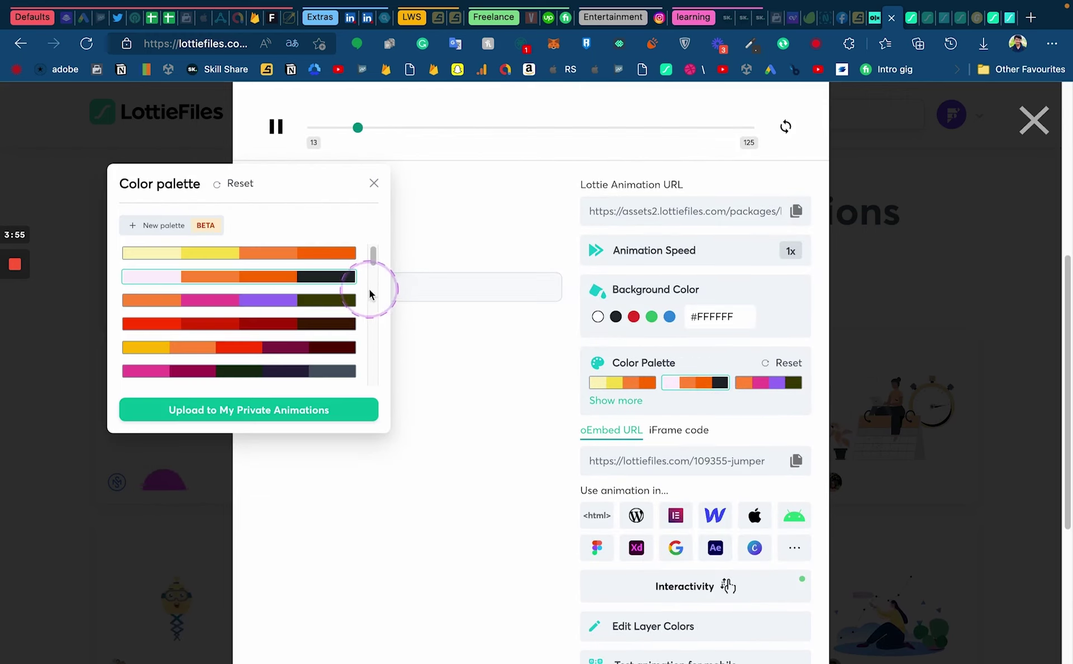
{"action": "scroll", "coordinate": [525, 260], "scroll_direction": "up", "scroll_amount": 5}
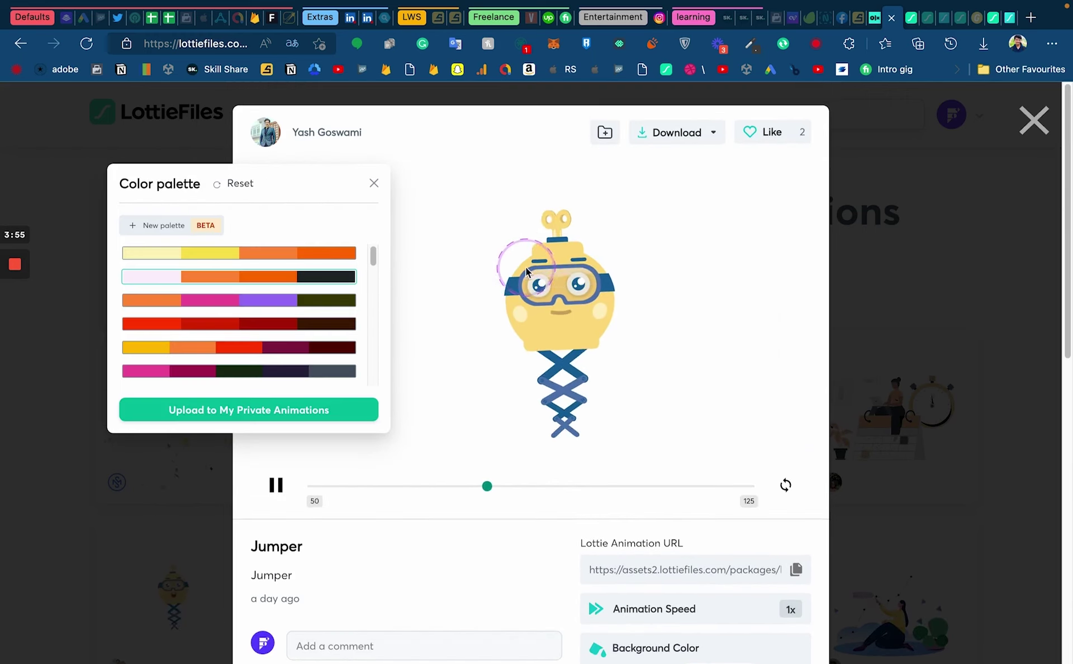
{"action": "left_click", "coordinate": [270, 301]}
{"action": "left_click", "coordinate": [240, 347]}
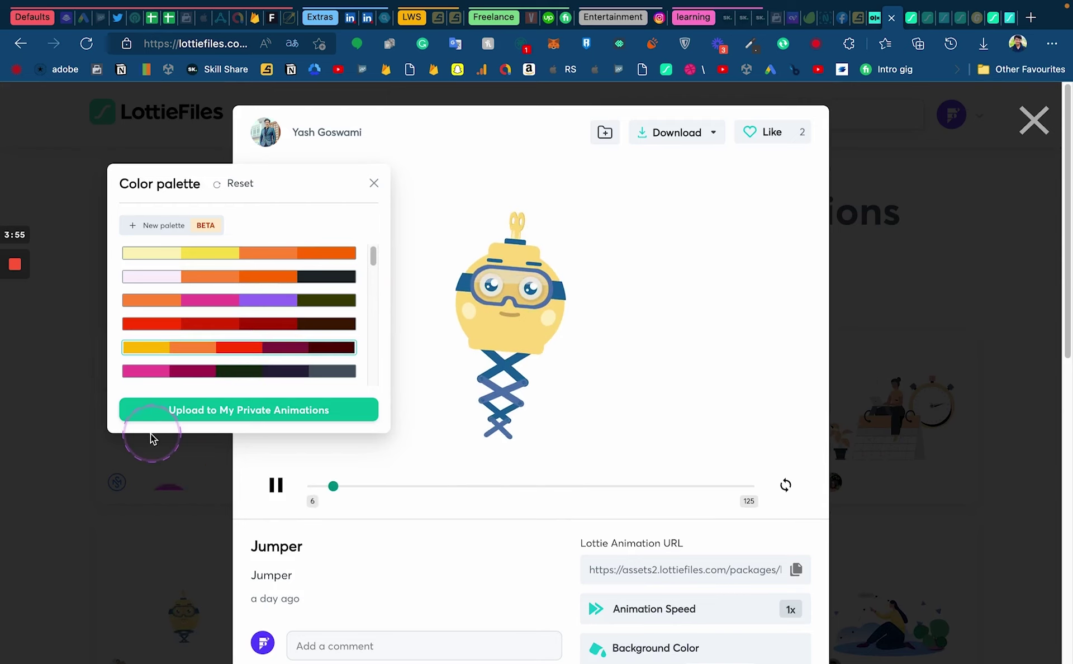
{"action": "left_click", "coordinate": [118, 443]}
{"action": "left_click", "coordinate": [258, 371]}
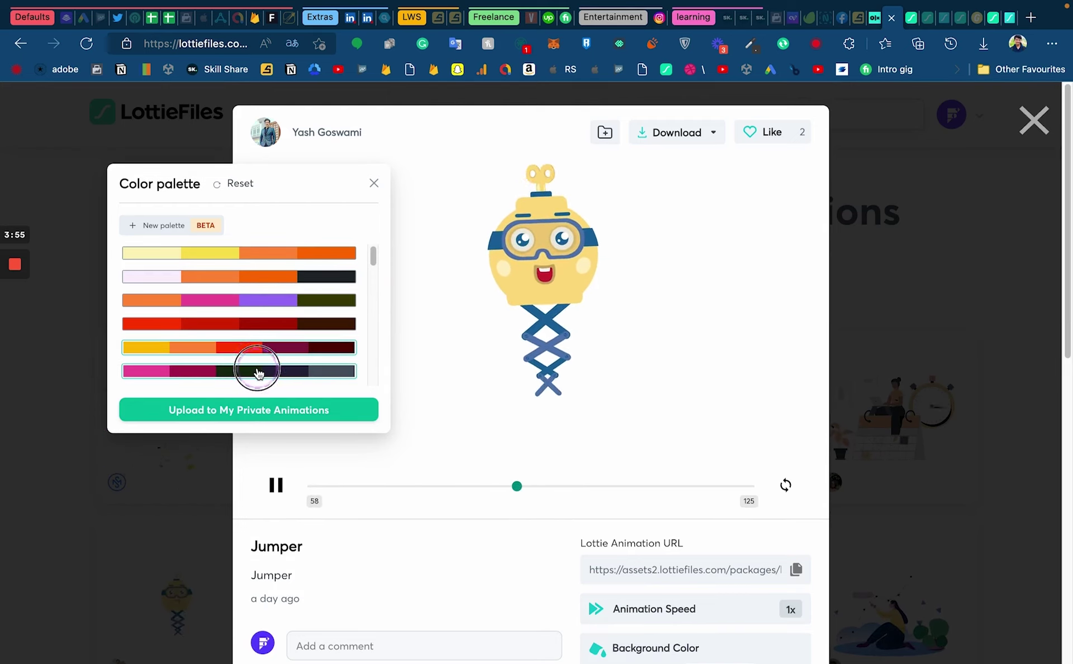
{"action": "left_click", "coordinate": [120, 507]}
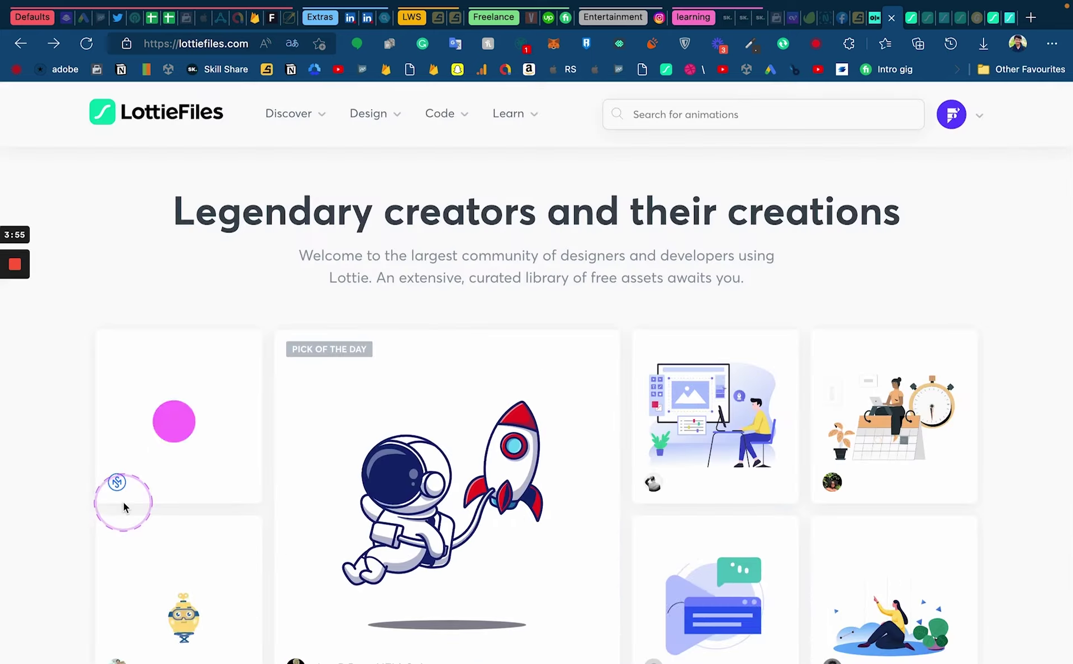
- Reopen the Spaceman animation, review its embedding and editing options, and show the QR code for testing it on mobile
{"action": "left_click", "coordinate": [455, 462]}
{"action": "left_click", "coordinate": [735, 370]}
{"action": "scroll", "coordinate": [670, 419], "scroll_direction": "down", "scroll_amount": 8}
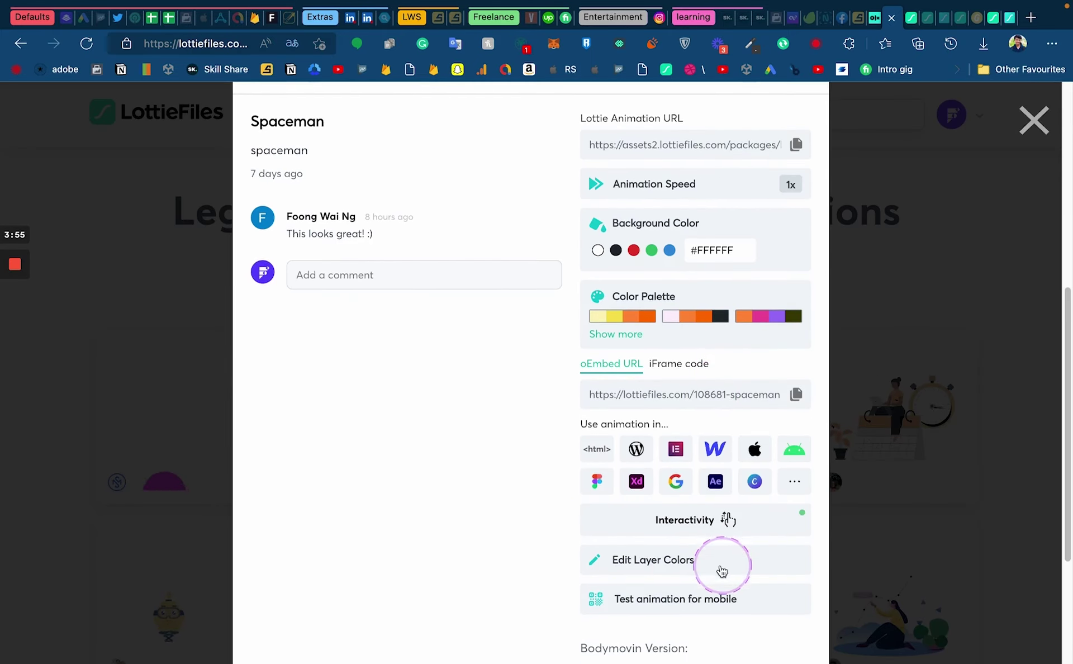
{"action": "scroll", "coordinate": [687, 547], "scroll_direction": "down", "scroll_amount": 3}
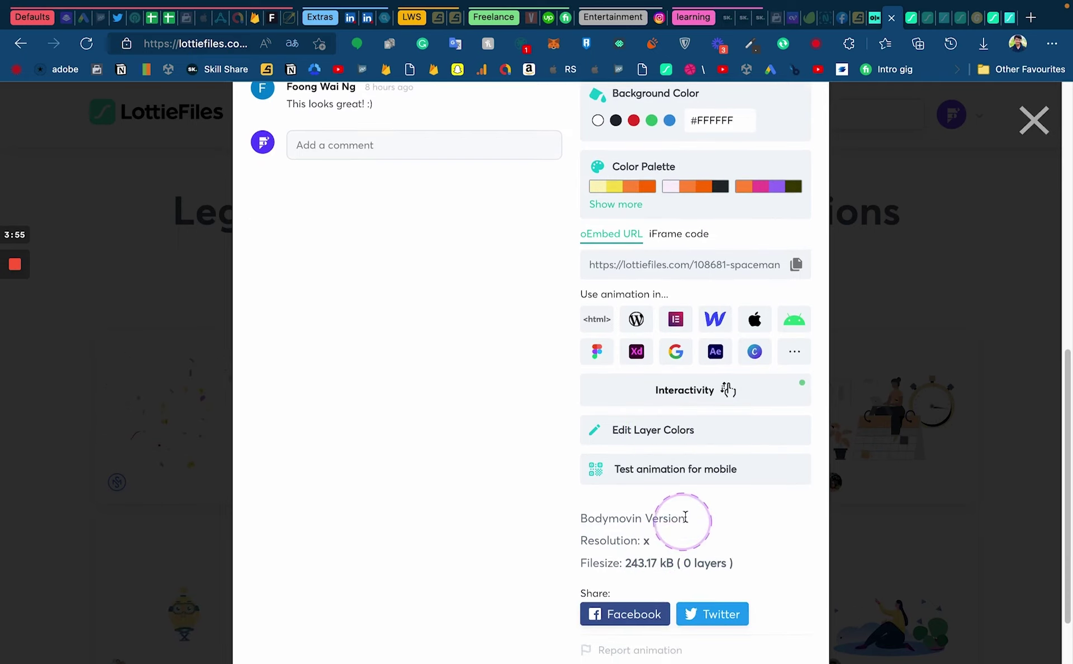
{"action": "left_click", "coordinate": [673, 475]}
{"action": "scroll", "coordinate": [670, 511], "scroll_direction": "down", "scroll_amount": 1}
{"action": "left_click", "coordinate": [666, 537]}
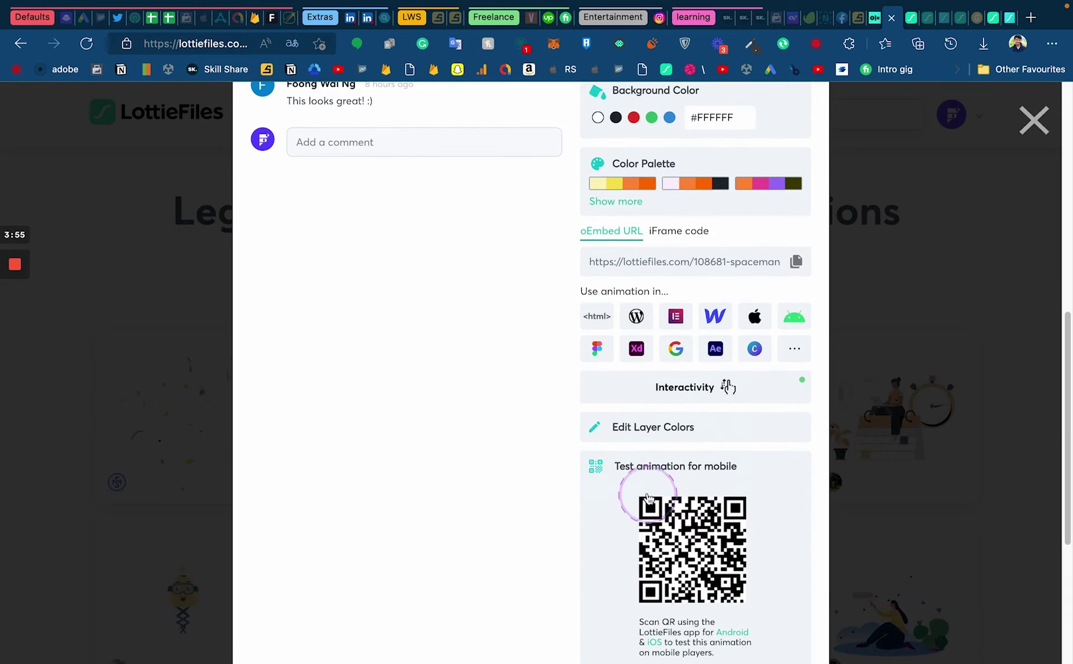
{"action": "scroll", "coordinate": [634, 476], "scroll_direction": "up", "scroll_amount": 2}
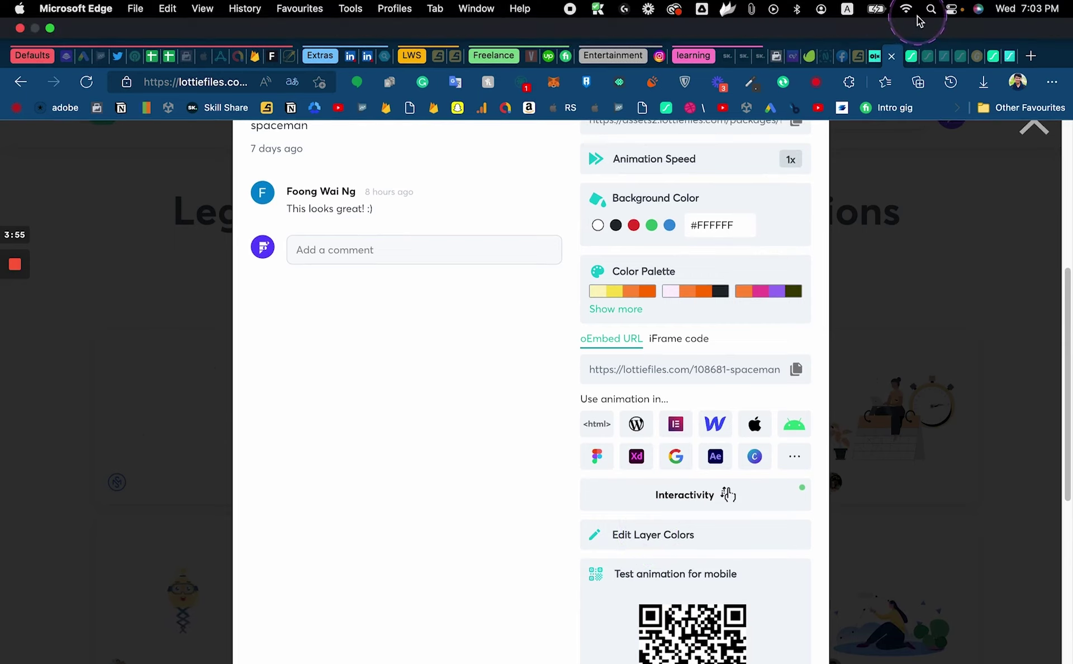
- Switch to the LottieFiles color palette page and look through its introduction
{"action": "left_click", "coordinate": [915, 56]}
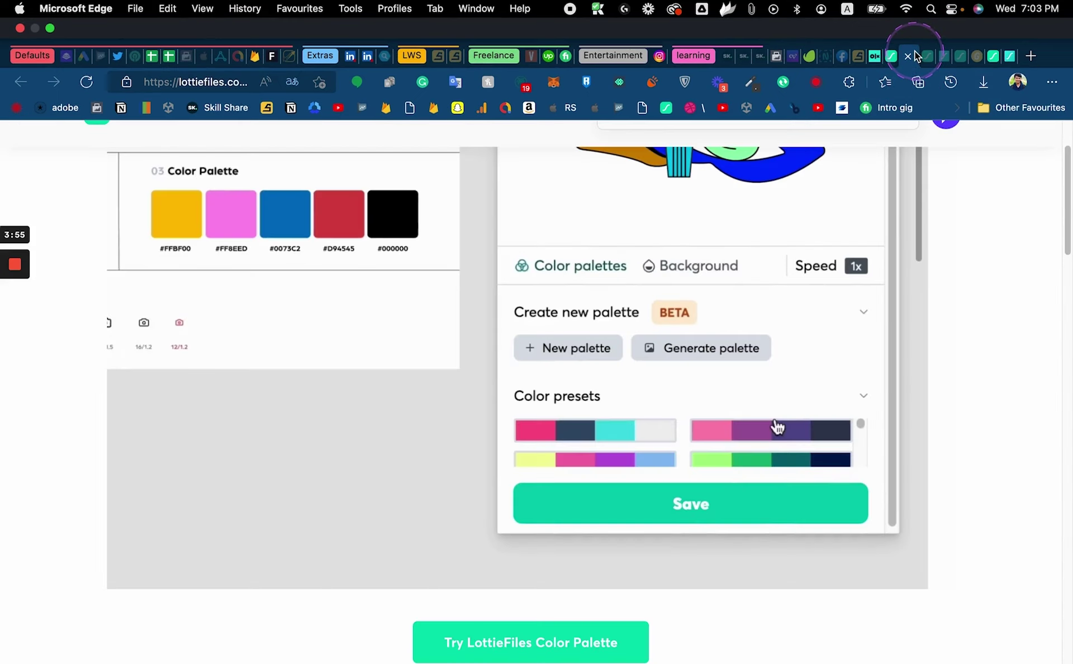
{"action": "scroll", "coordinate": [824, 324], "scroll_direction": "up", "scroll_amount": 5}
{"action": "scroll", "coordinate": [827, 295], "scroll_direction": "down", "scroll_amount": 10}
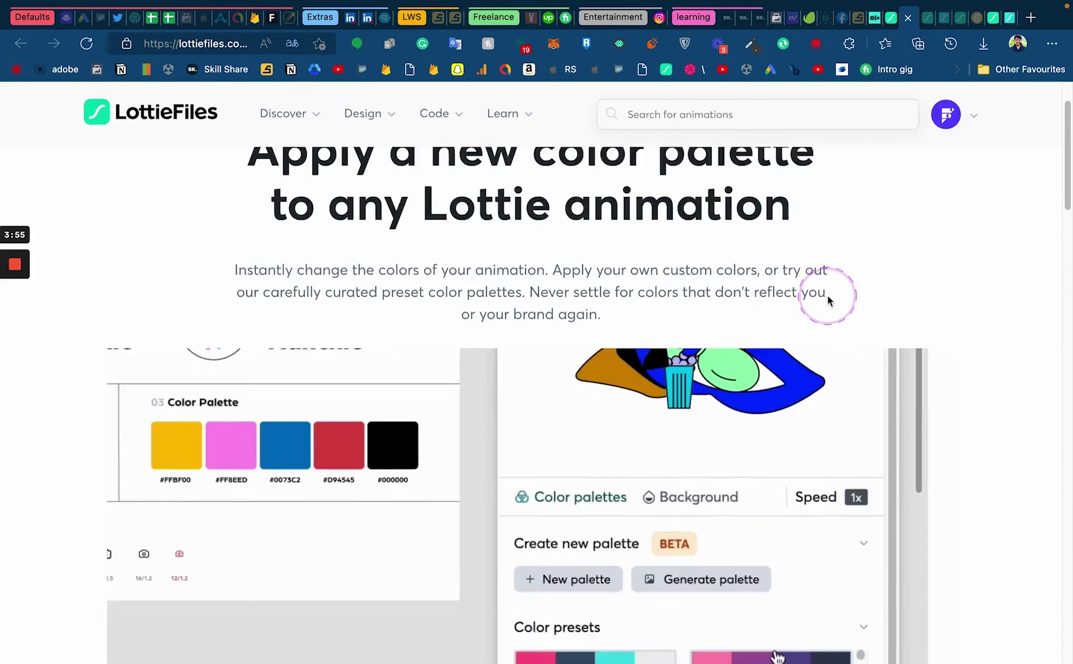
- Close the color palette and Spaceman animation pages and go to the beginning of the Lottie Supported Features page
{"action": "key", "text": "super+w"}
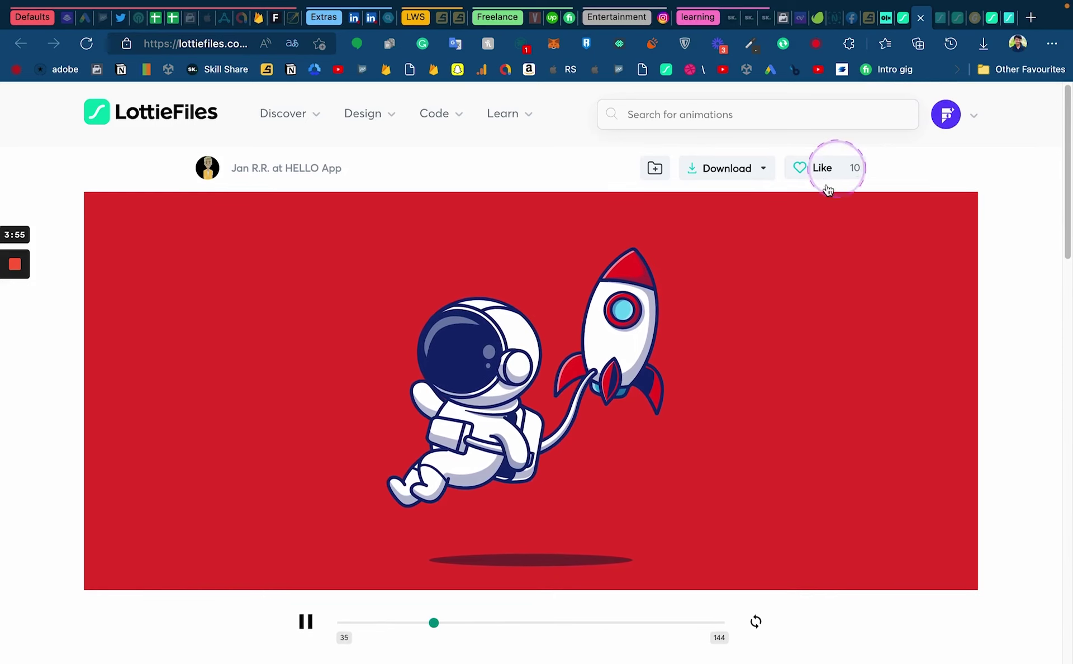
{"action": "scroll", "coordinate": [737, 335], "scroll_direction": "down", "scroll_amount": 7}
{"action": "key", "text": "super+w"}
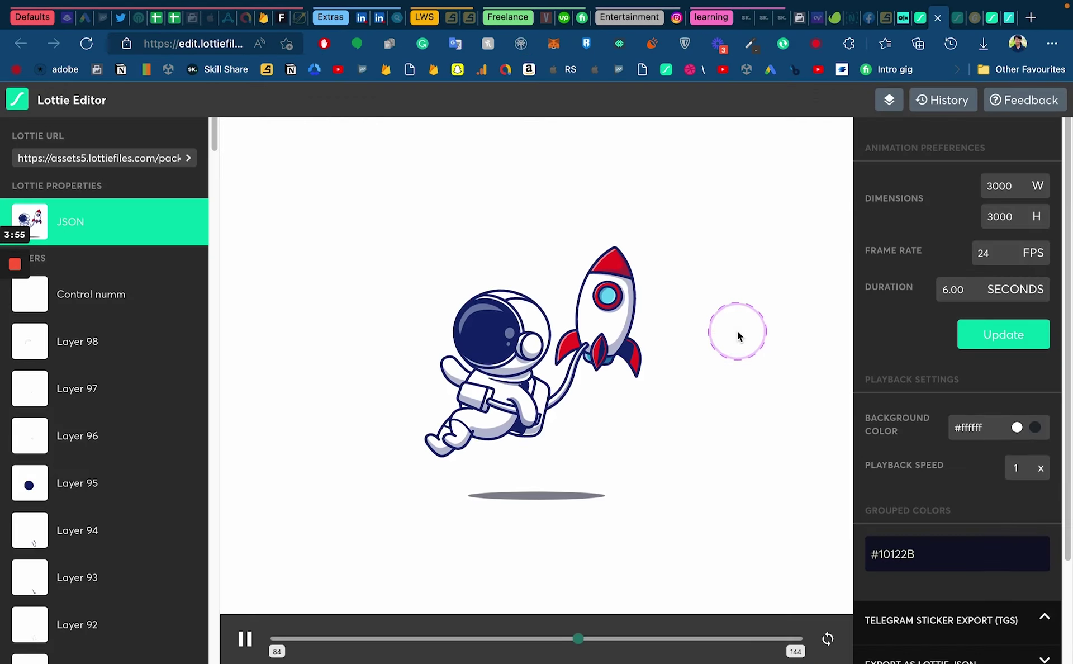
{"action": "left_click", "coordinate": [960, 19]}
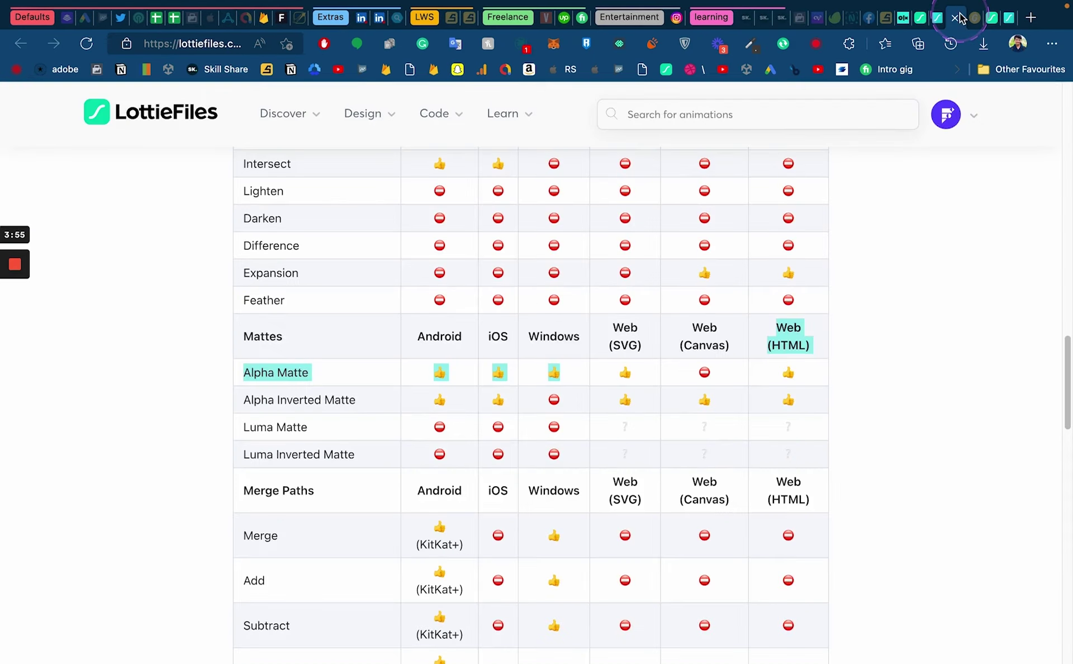
{"action": "scroll", "coordinate": [534, 374], "scroll_direction": "up", "scroll_amount": 10}
{"action": "scroll", "coordinate": [535, 373], "scroll_direction": "up", "scroll_amount": 3}
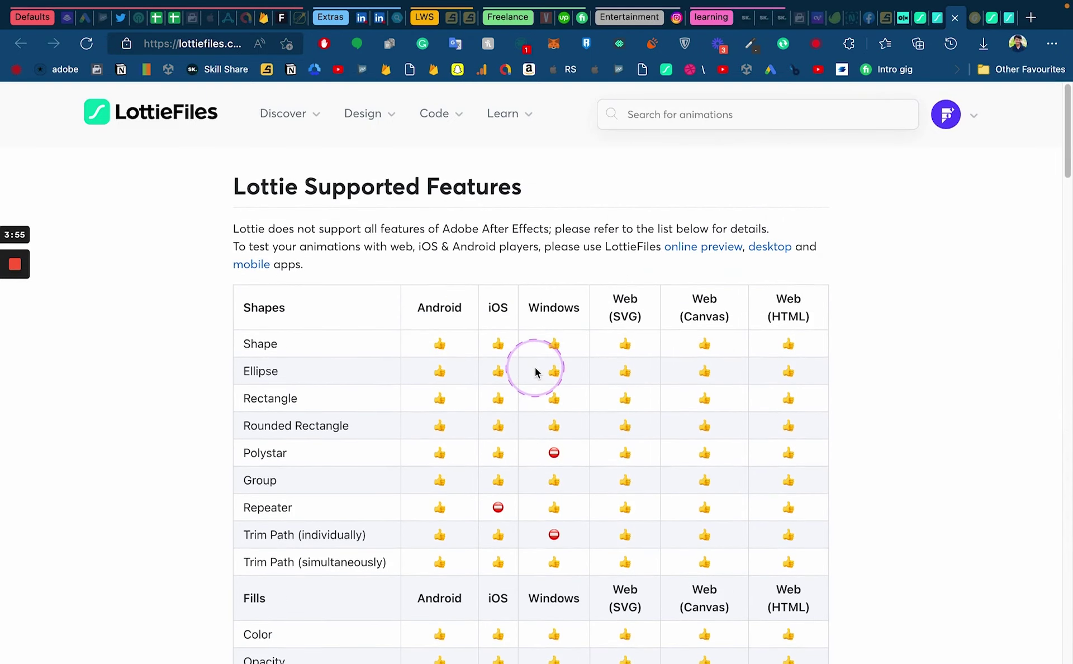
{"action": "left_click_drag", "start_coordinate": [229, 180], "coordinate": [548, 160]}
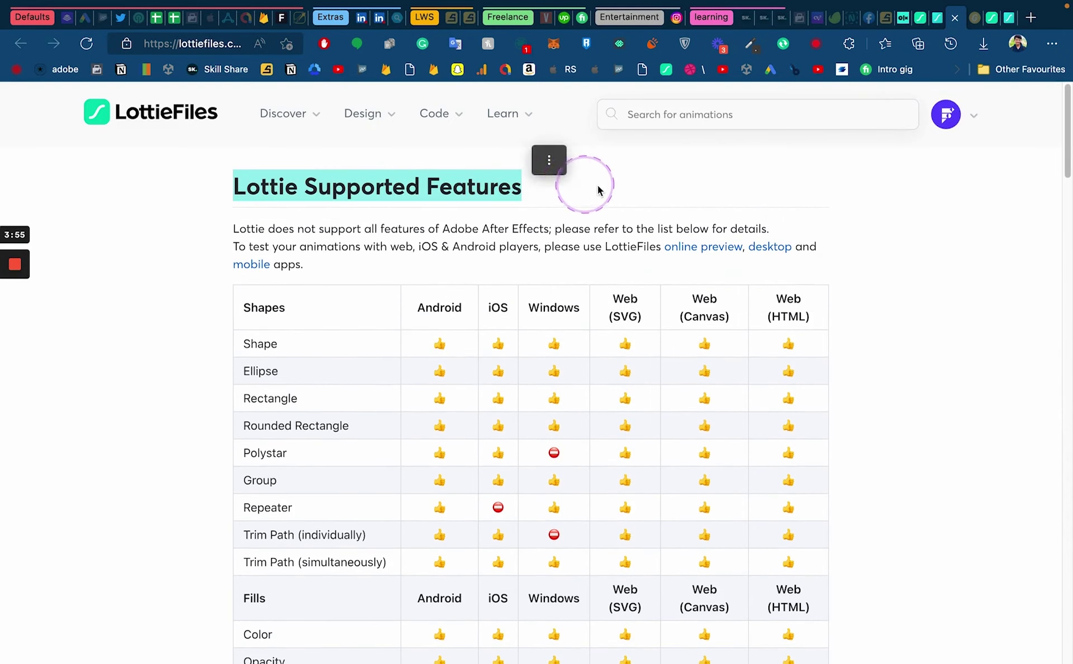
{"action": "left_click", "coordinate": [595, 189]}
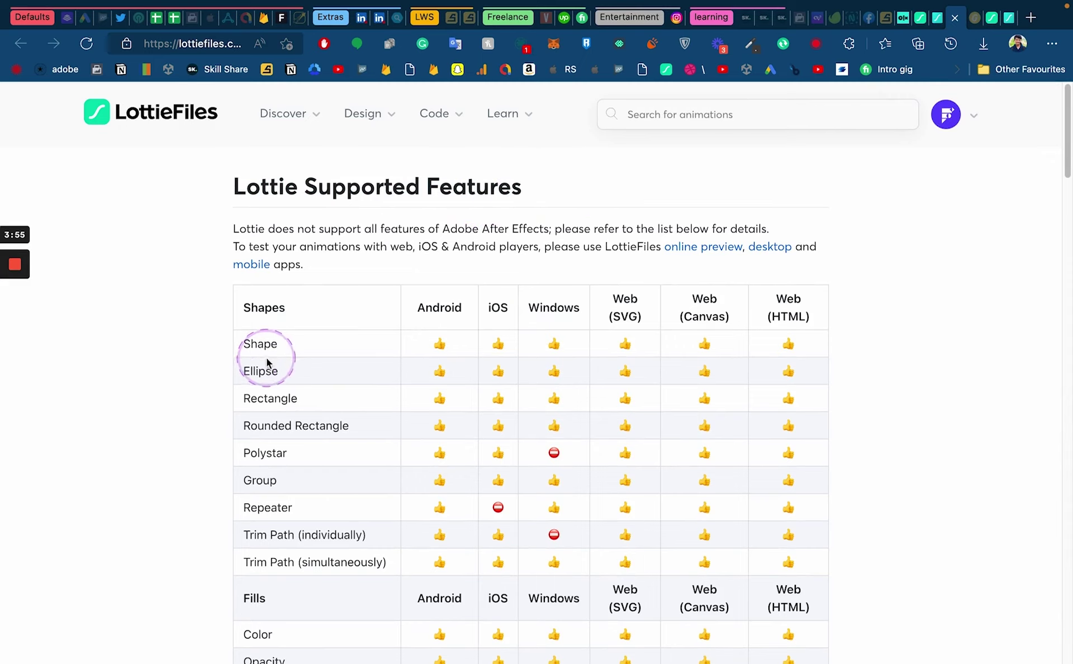
- Look through the feature support table for each platform, from Shapes and Fills down to Text and Other
{"action": "scroll", "coordinate": [296, 425], "scroll_direction": "down", "scroll_amount": 5}
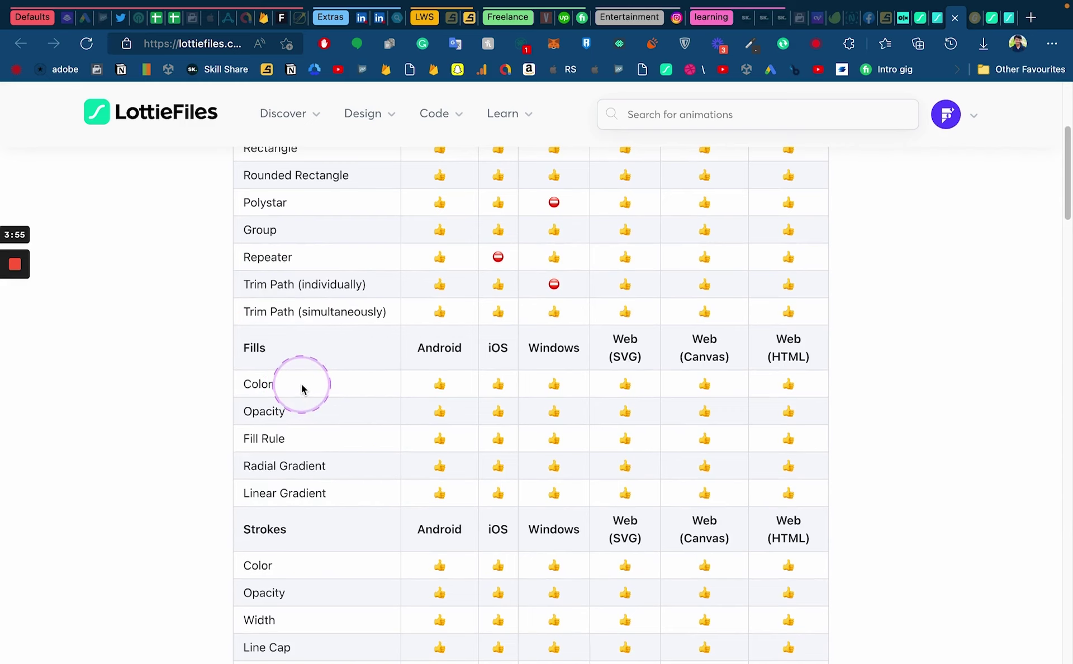
{"action": "scroll", "coordinate": [302, 390], "scroll_direction": "down", "scroll_amount": 10}
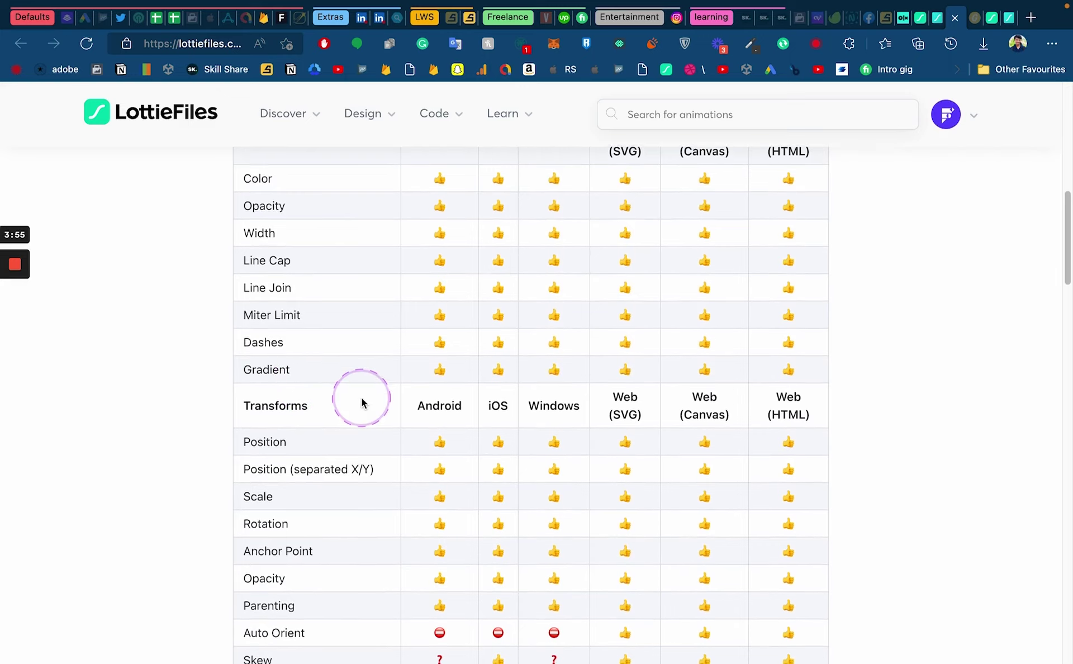
{"action": "scroll", "coordinate": [362, 406], "scroll_direction": "down", "scroll_amount": 10}
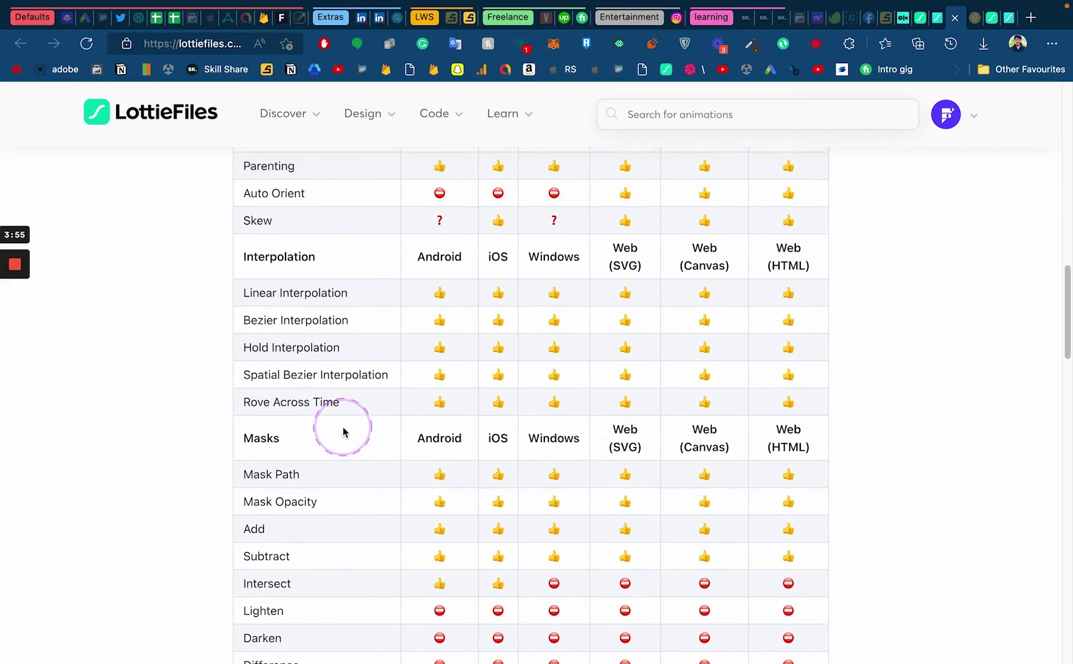
{"action": "scroll", "coordinate": [343, 432], "scroll_direction": "down", "scroll_amount": 6}
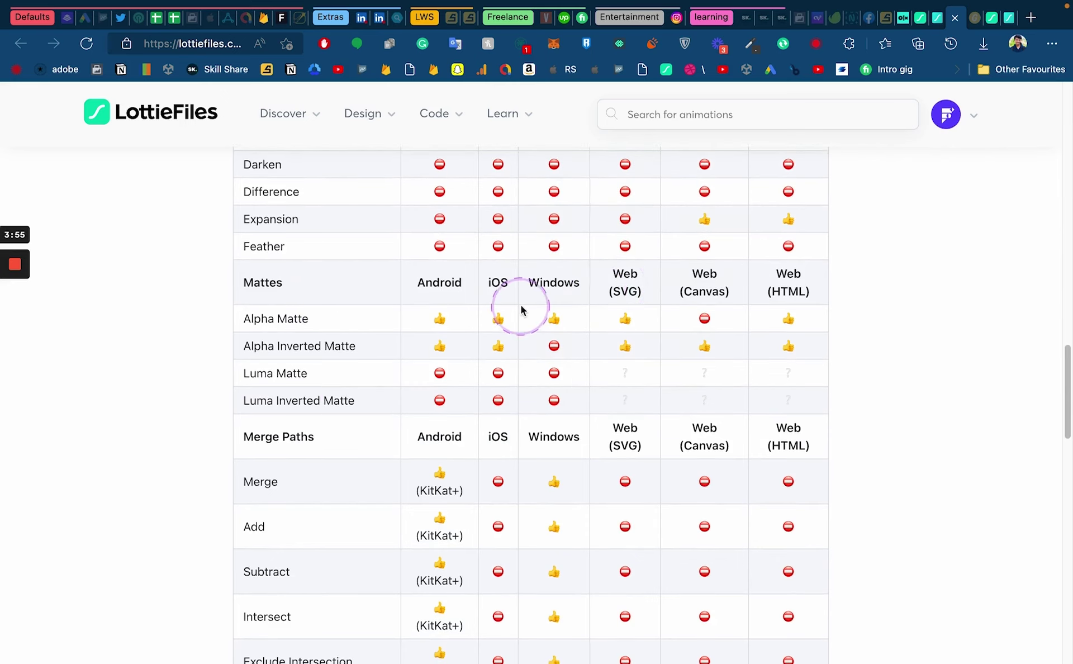
{"action": "scroll", "coordinate": [292, 383], "scroll_direction": "down", "scroll_amount": 2}
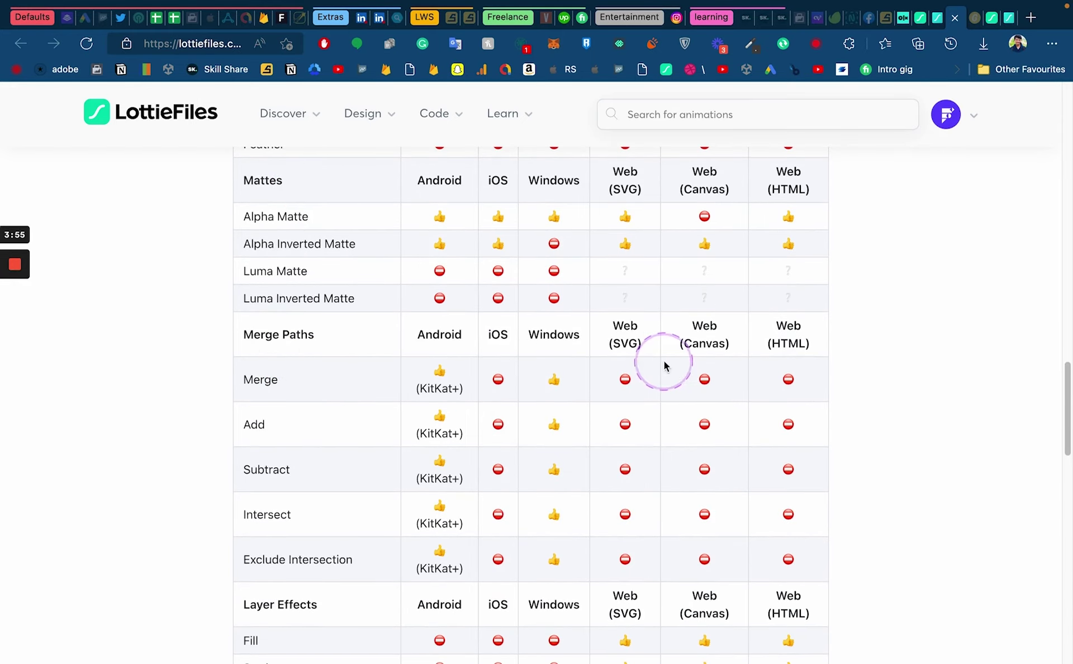
{"action": "scroll", "coordinate": [281, 458], "scroll_direction": "down", "scroll_amount": 4}
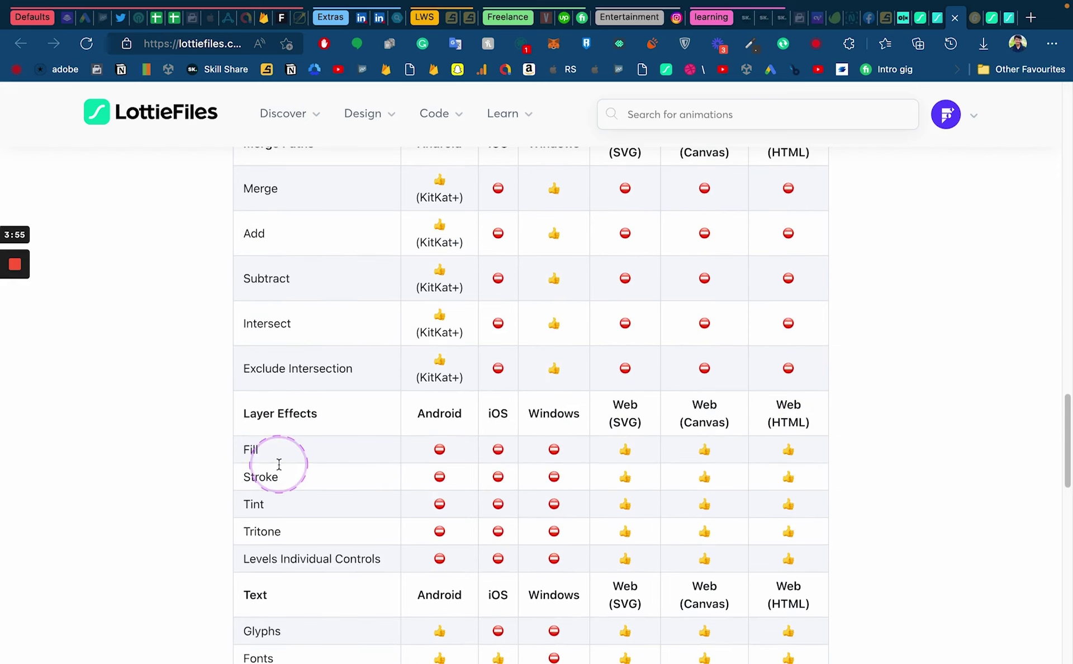
{"action": "scroll", "coordinate": [330, 439], "scroll_direction": "down", "scroll_amount": 1}
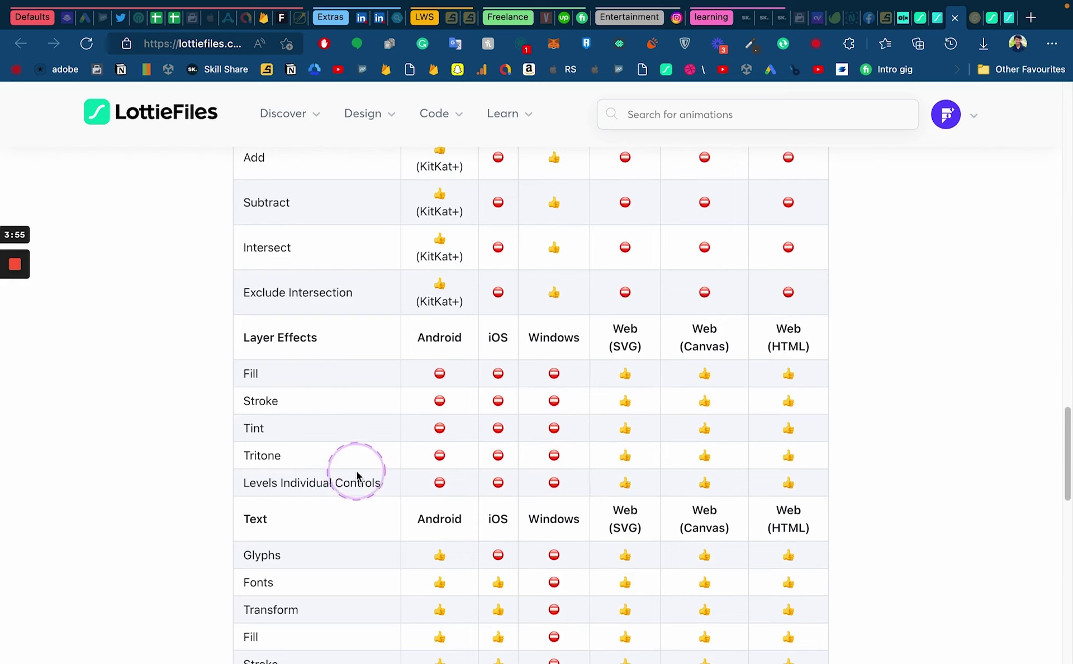
{"action": "scroll", "coordinate": [393, 490], "scroll_direction": "down", "scroll_amount": 4}
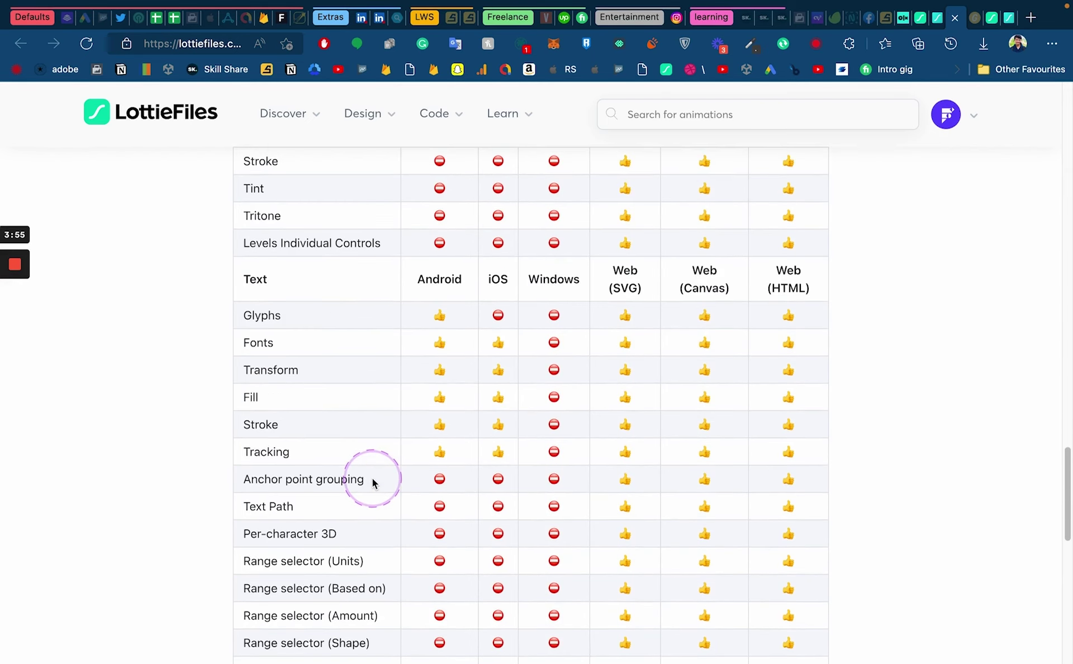
{"action": "scroll", "coordinate": [373, 483], "scroll_direction": "down", "scroll_amount": 9}
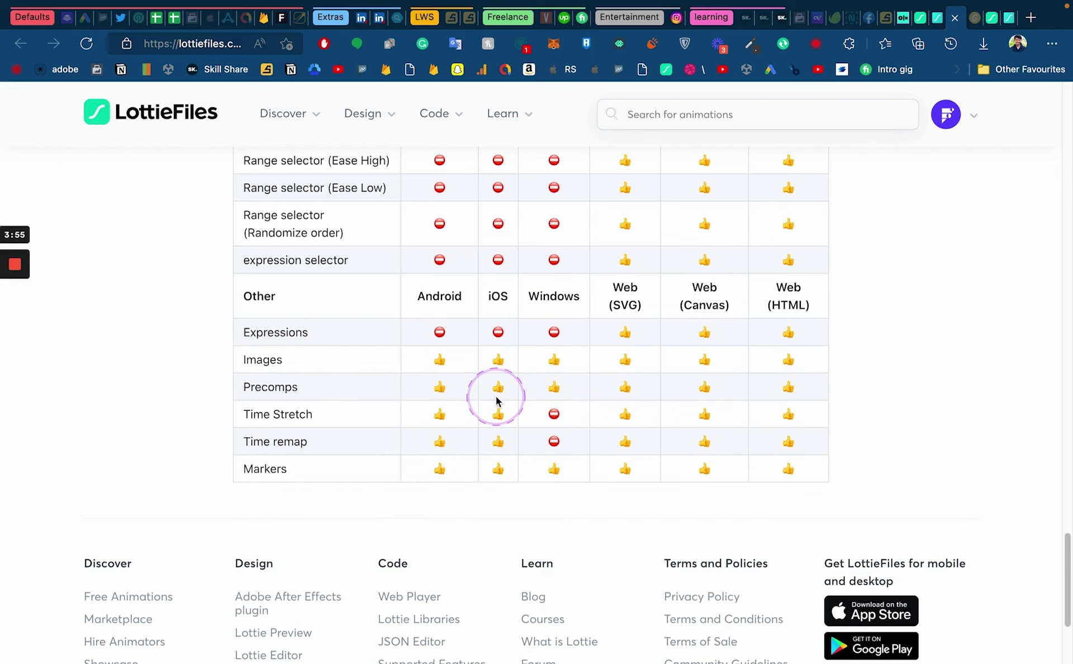
- Switch to After Effects, open the Gradients for Lottie composition, and draw a purple square centred in the frame
{"action": "key", "text": "super+Tab"}
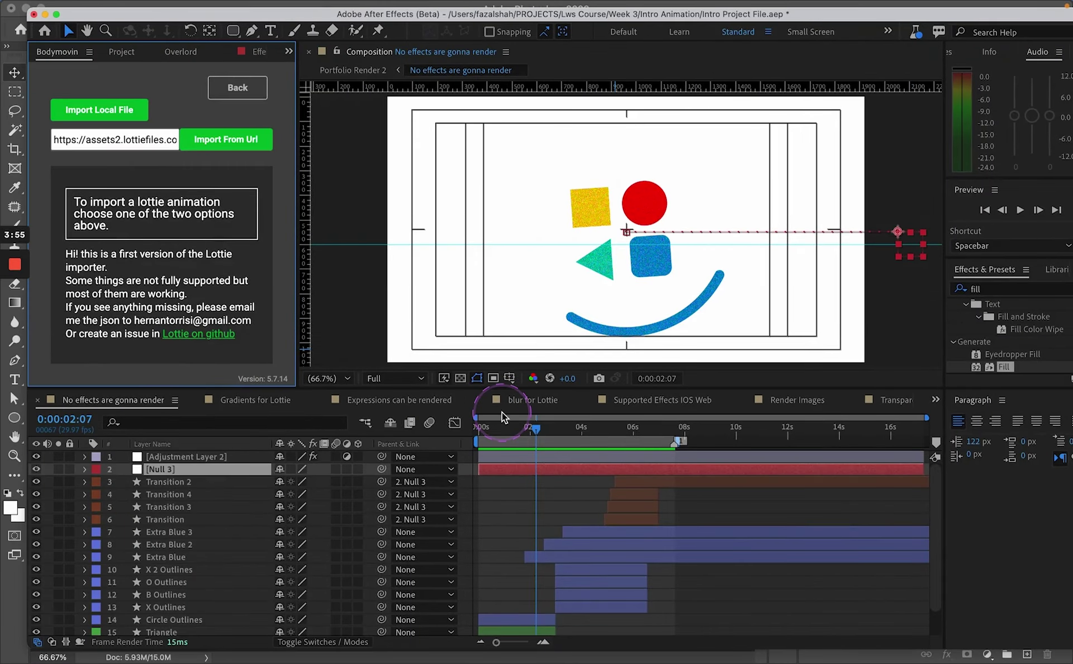
{"action": "left_click_drag", "start_coordinate": [539, 435], "coordinate": [581, 429]}
{"action": "left_click", "coordinate": [261, 401]}
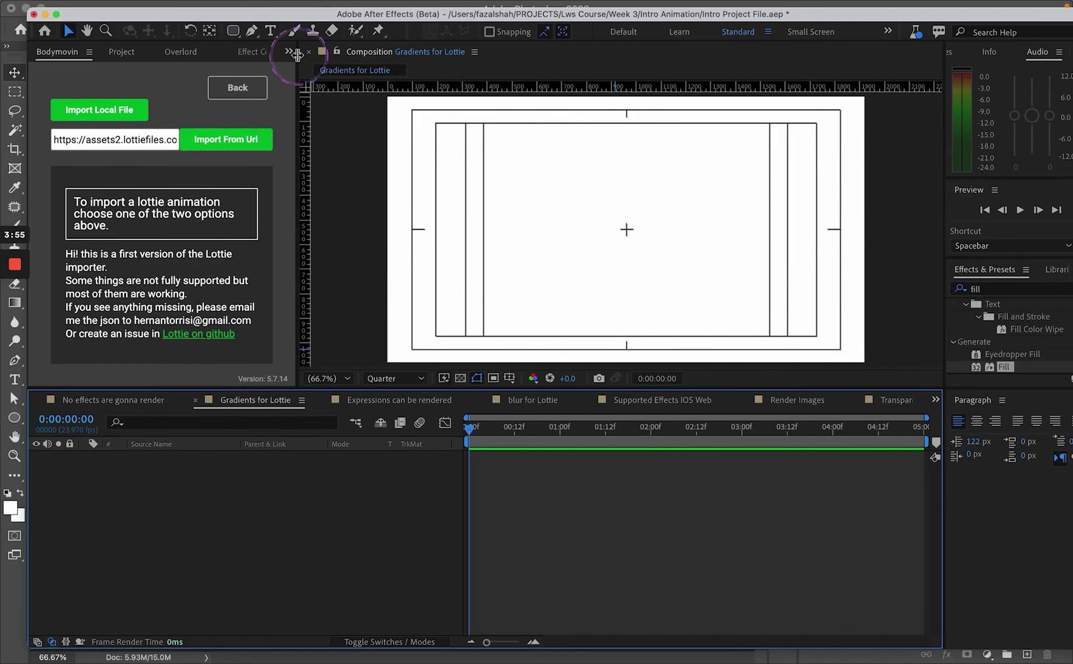
{"action": "left_click", "coordinate": [233, 31]}
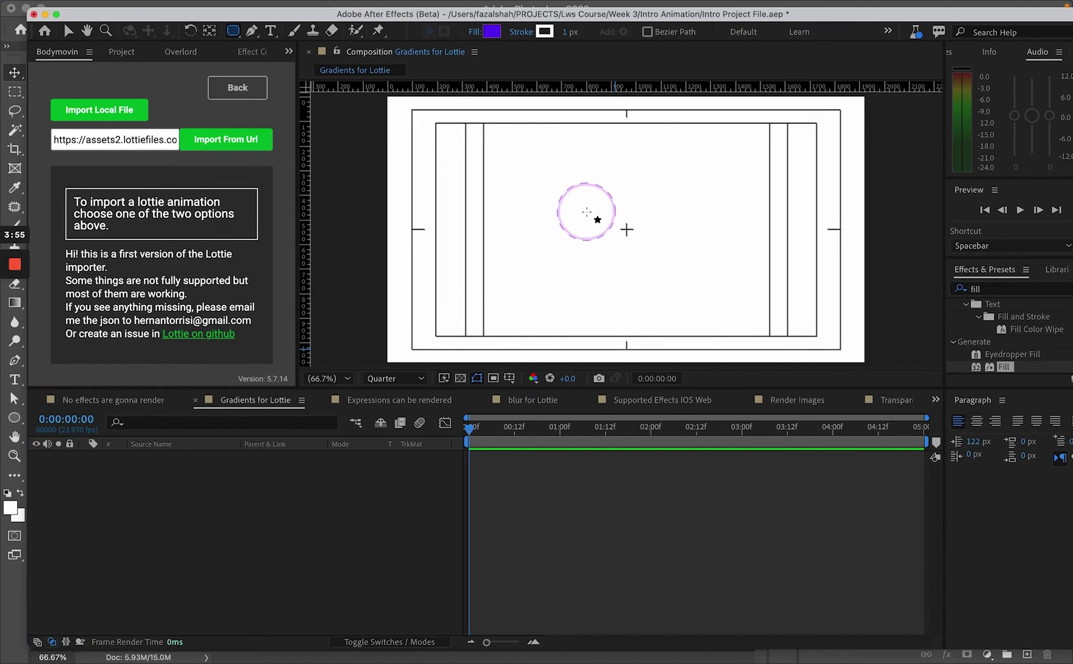
{"action": "left_click_drag", "start_coordinate": [626, 229], "coordinate": [672, 275]}
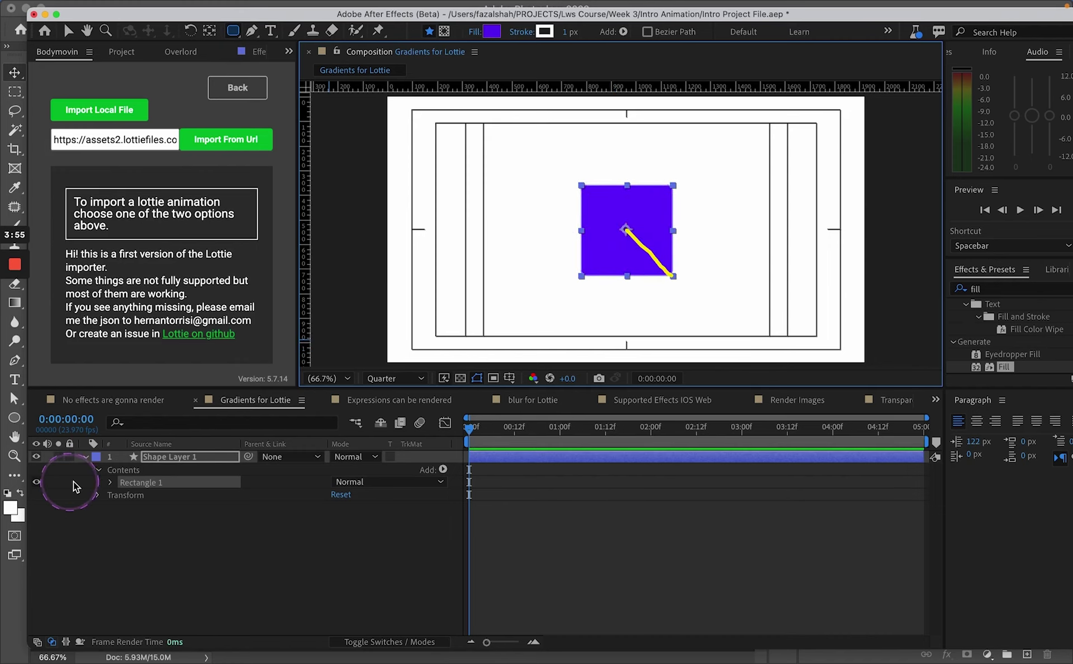
- Round the corners of the purple square through its rectangle path properties, then collapse and deselect the shape layer
{"action": "left_click", "coordinate": [112, 482]}
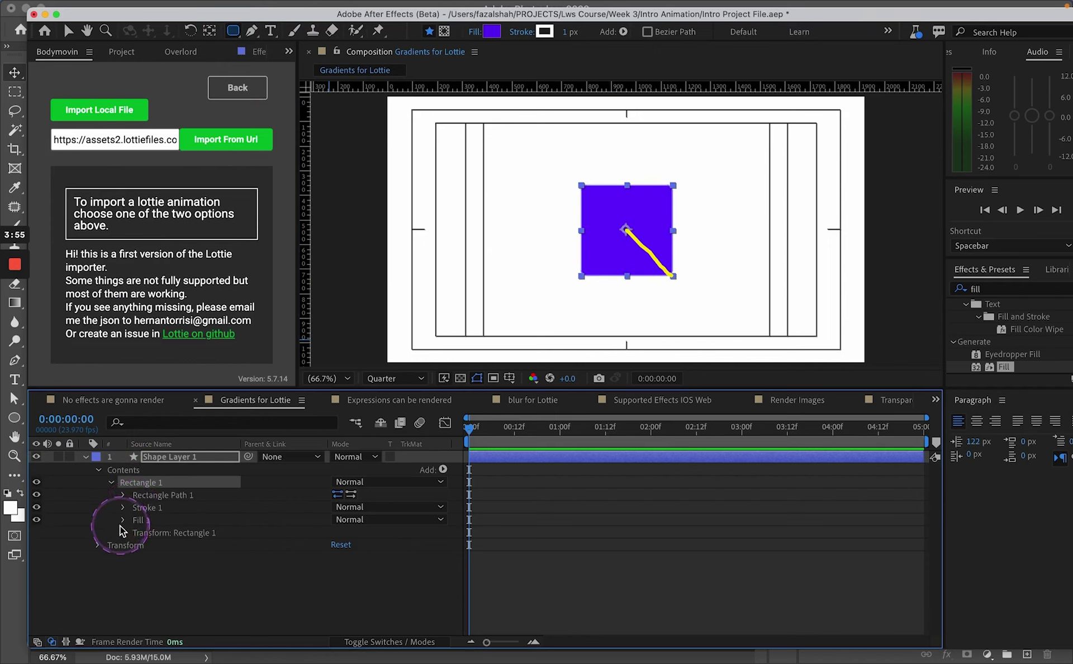
{"action": "left_click", "coordinate": [123, 507]}
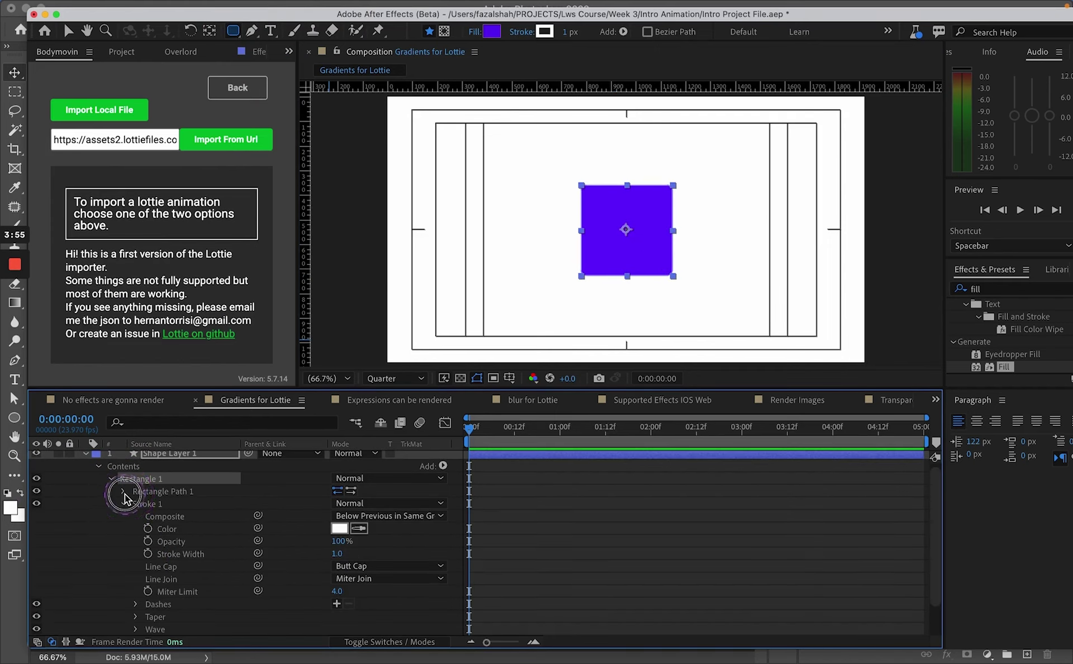
{"action": "left_click", "coordinate": [123, 491]}
{"action": "left_click_drag", "start_coordinate": [339, 528], "coordinate": [379, 528]}
{"action": "left_click", "coordinate": [503, 564]}
{"action": "left_click", "coordinate": [120, 467]}
{"action": "left_click", "coordinate": [86, 455]}
{"action": "left_click", "coordinate": [433, 490]}
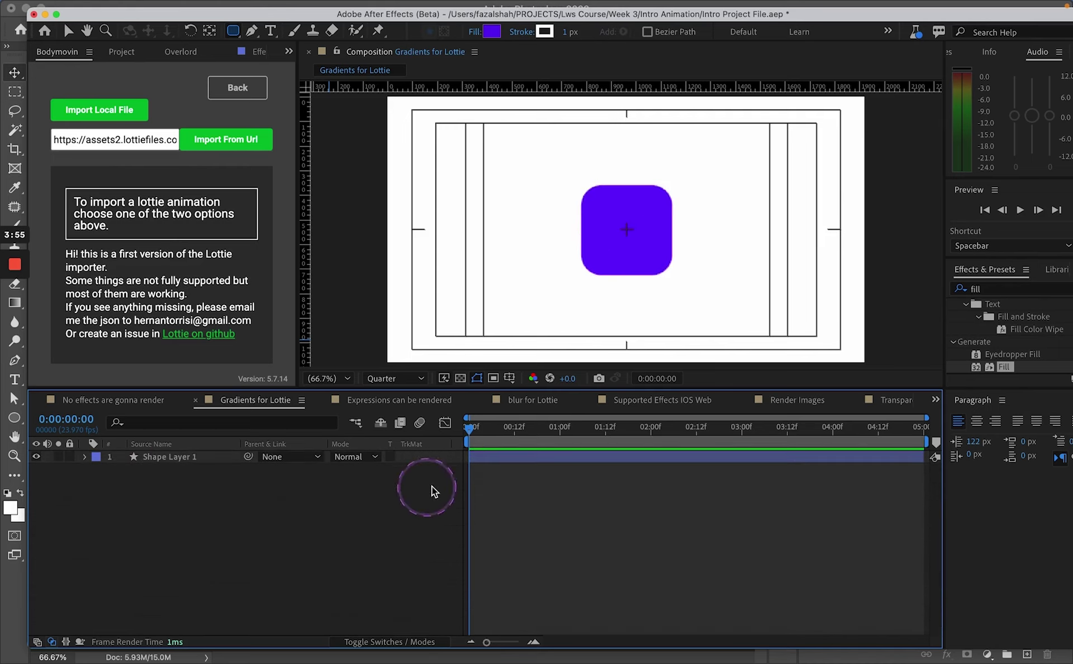
- Animate the square's rotation from 0° at the start to 1 full revolution at around 0:00:01:12
{"action": "left_click", "coordinate": [523, 454]}
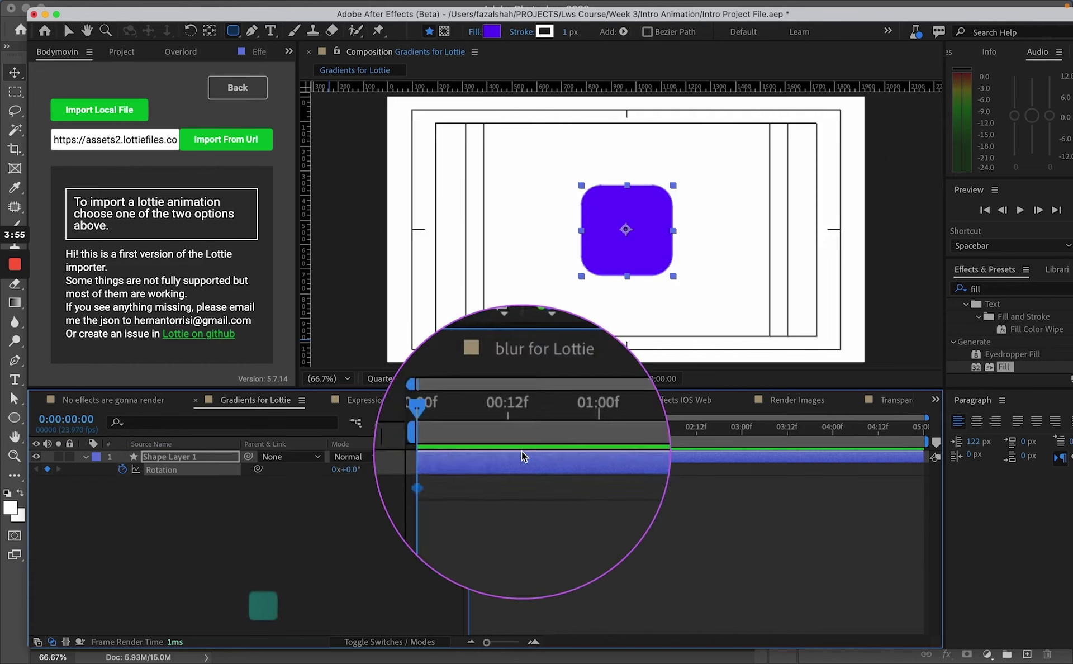
{"action": "key", "text": "r"}
{"action": "left_click_drag", "start_coordinate": [525, 427], "coordinate": [601, 428]}
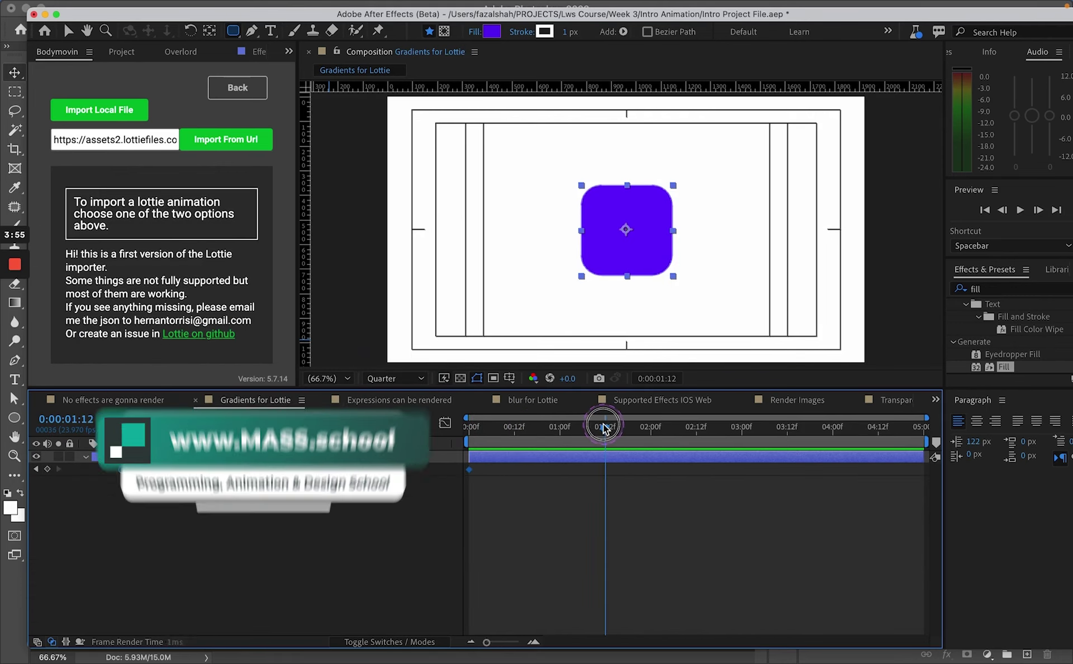
{"action": "left_click", "coordinate": [336, 468]}
{"action": "type", "text": "1"}
{"action": "key", "text": "Return"}
- End the work area at the last rotation keyframe and preview the spinning square from the start
{"action": "key", "text": "n"}
{"action": "left_click", "coordinate": [525, 428]}
{"action": "left_click_drag", "start_coordinate": [524, 427], "coordinate": [446, 427]}
{"action": "key", "text": "space"}
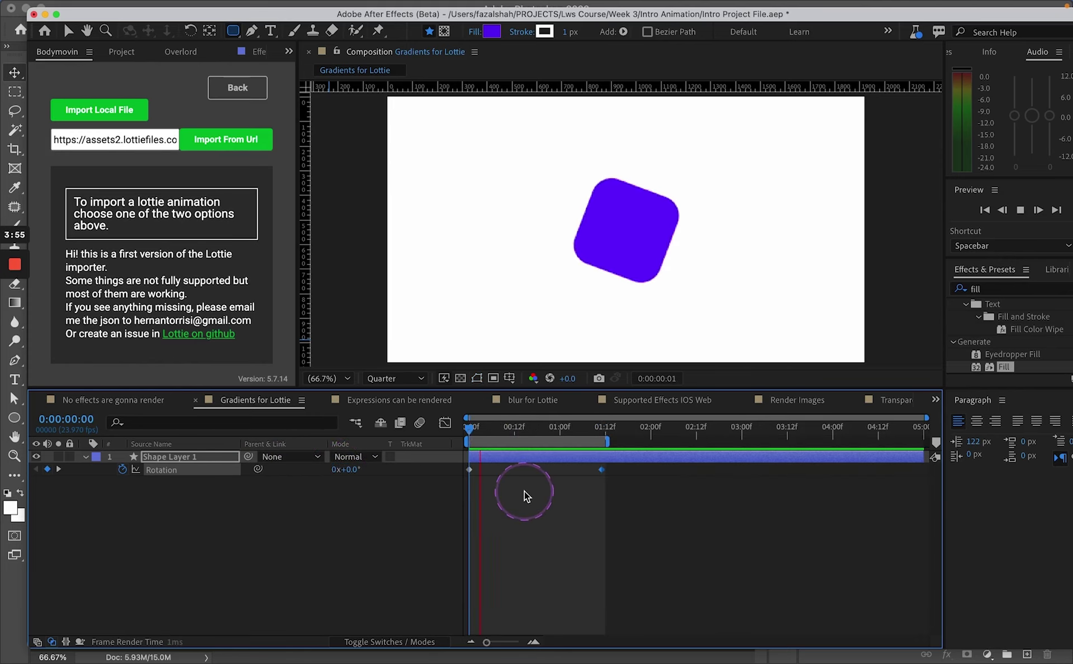
{"action": "key", "text": "space"}
- Apply a Gaussian Blur effect to the purple square's layer with a Blurriness of 67.9
{"action": "key", "text": "q"}
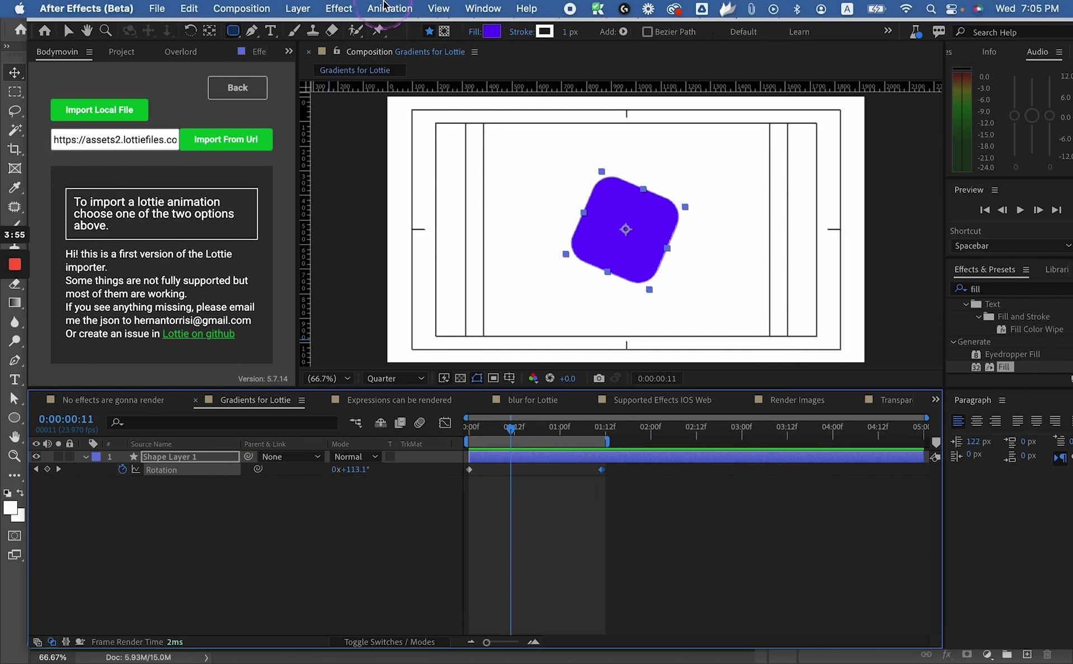
{"action": "left_click", "coordinate": [335, 8]}
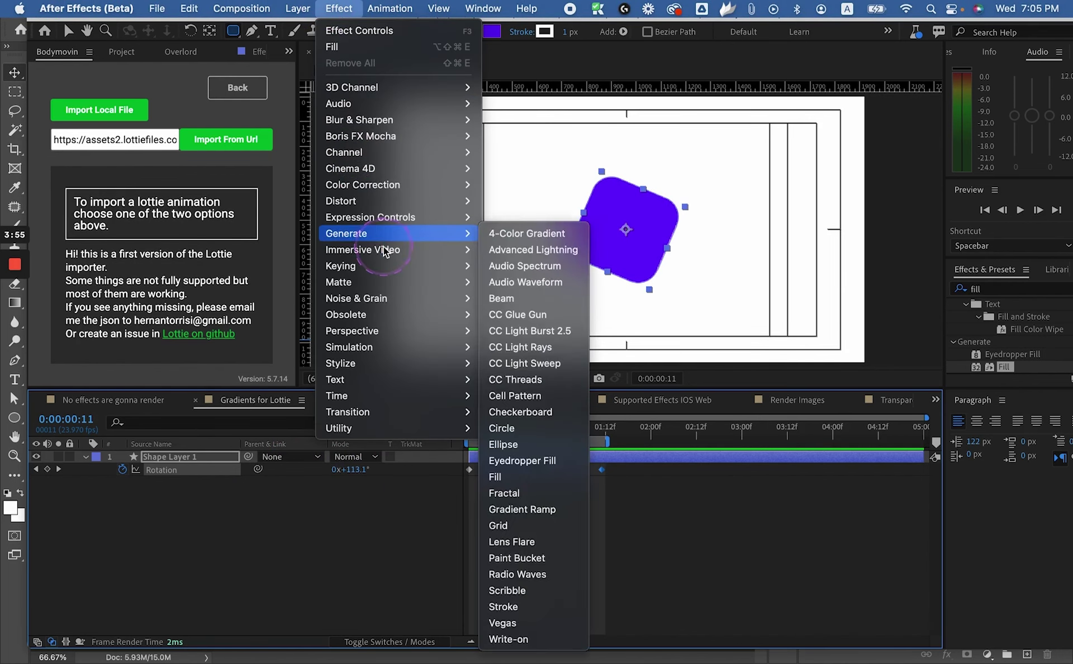
{"action": "left_click", "coordinate": [406, 127]}
{"action": "left_click", "coordinate": [535, 166]}
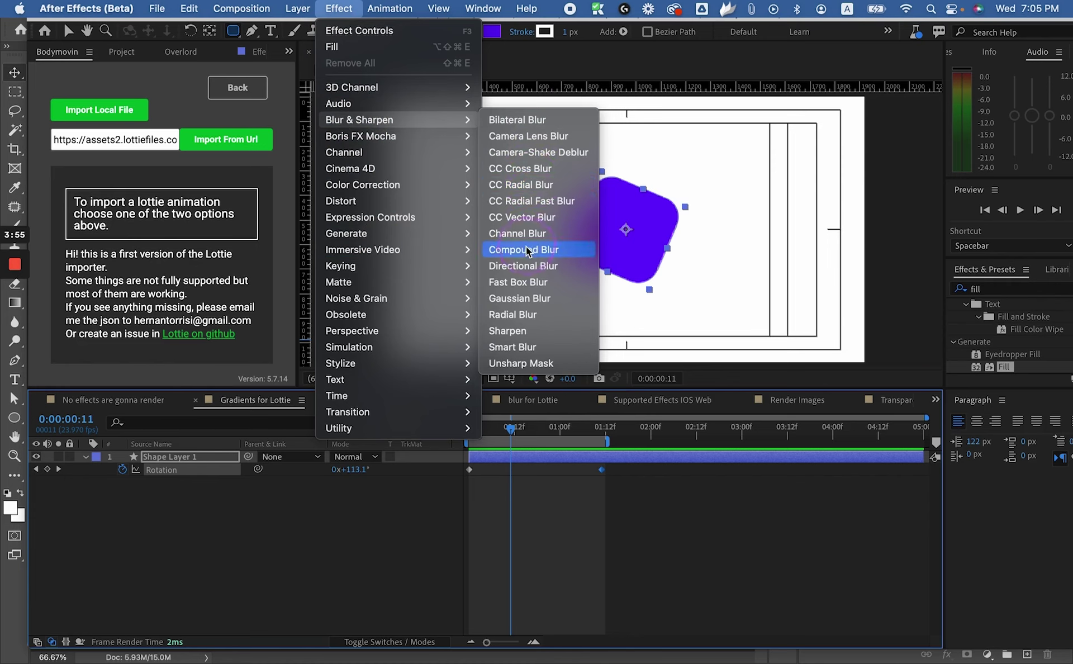
{"action": "left_click", "coordinate": [692, 313]}
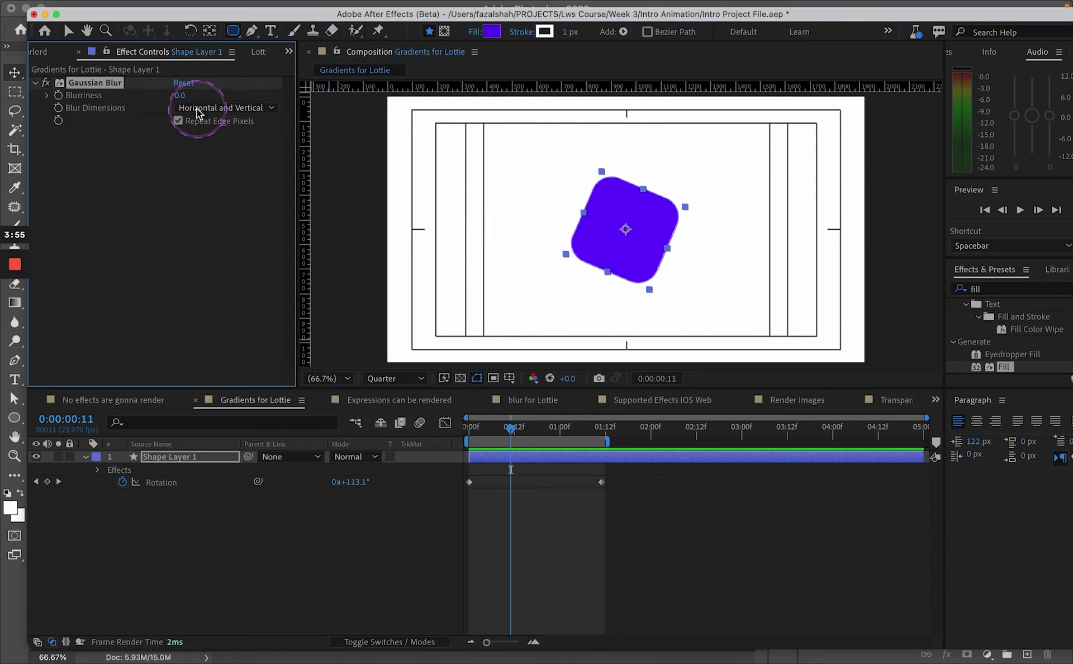
{"action": "left_click", "coordinate": [187, 96]}
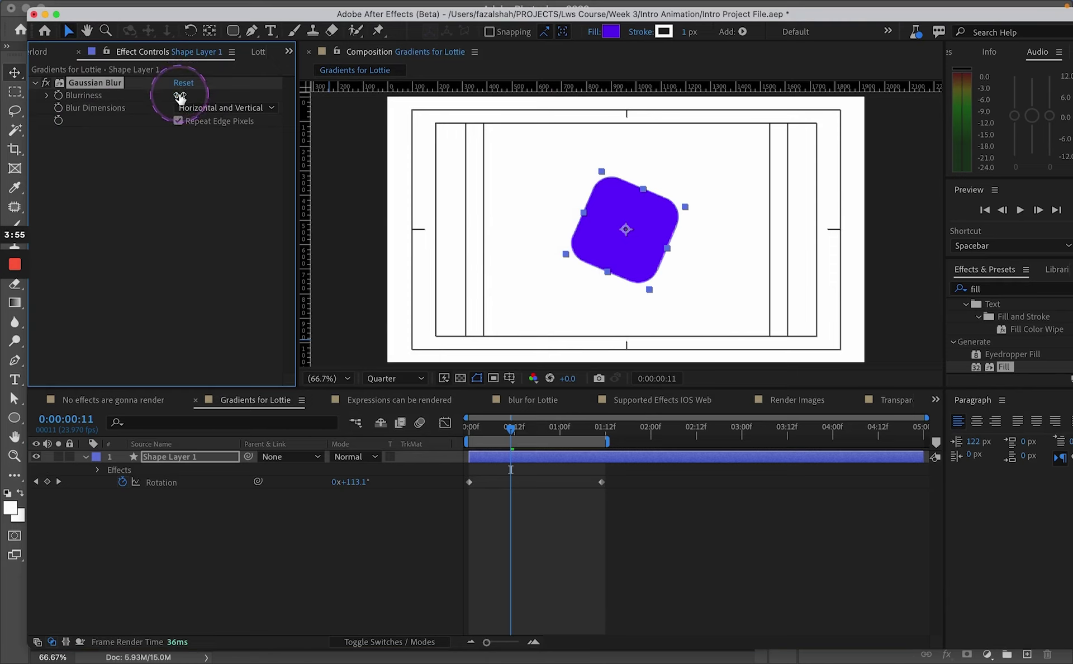
{"action": "left_click_drag", "start_coordinate": [179, 97], "coordinate": [565, 354]}
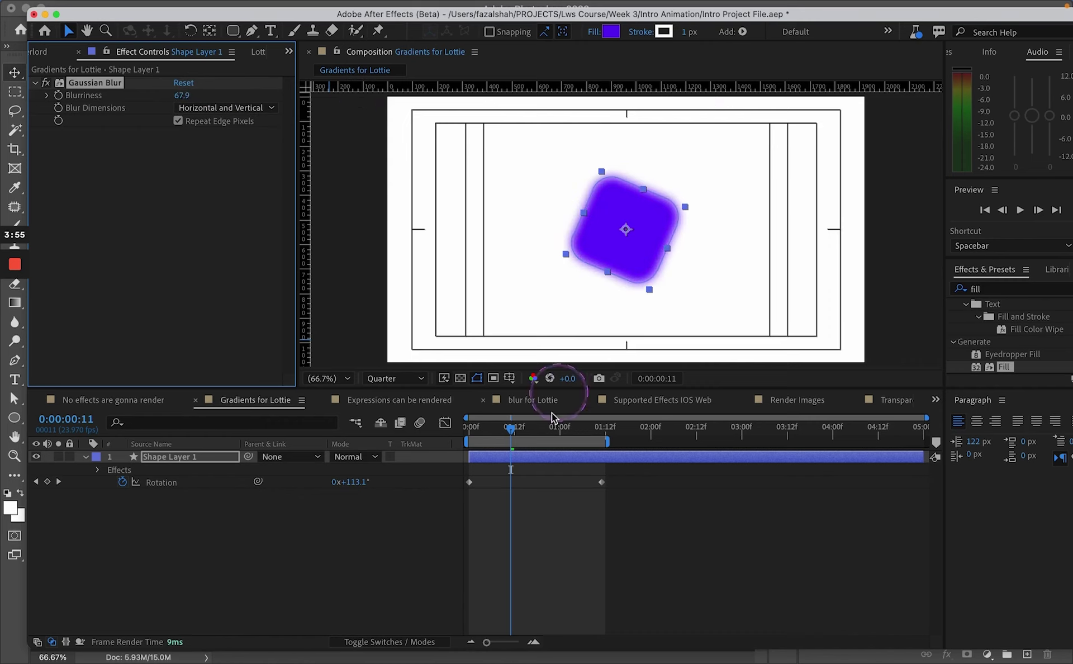
{"action": "left_click", "coordinate": [363, 538]}
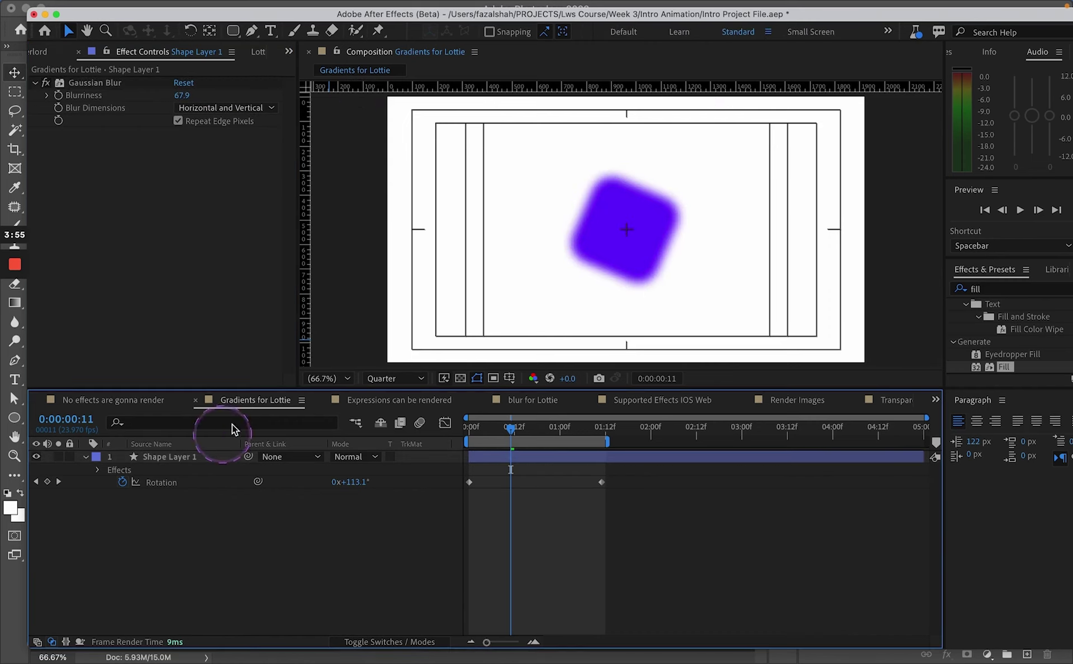
- Find the Gradients for Lottie composition in the LottieFiles extension by searching for "gr" and render it as a Lottie preview
{"action": "right_click", "coordinate": [242, 401]}
{"action": "left_click", "coordinate": [114, 127]}
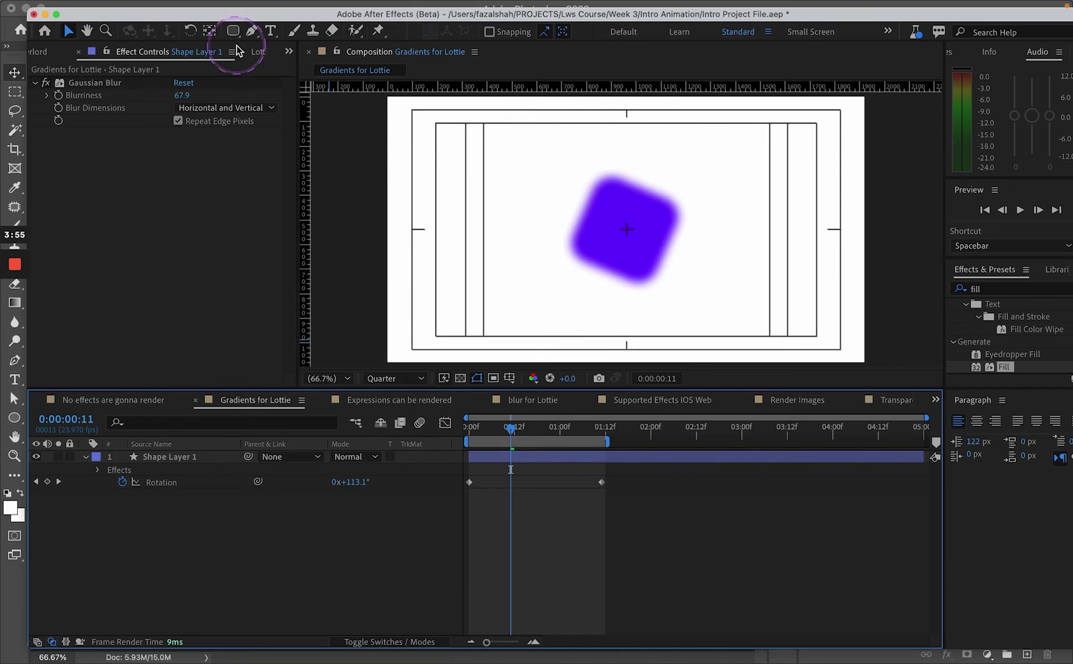
{"action": "left_click", "coordinate": [294, 51]}
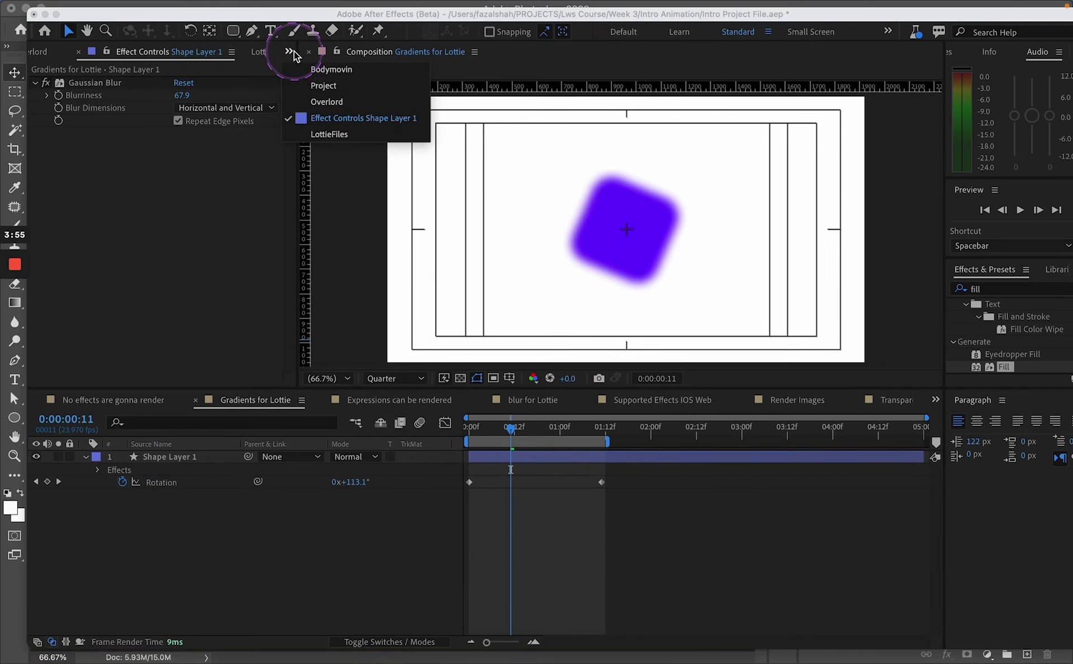
{"action": "left_click", "coordinate": [317, 136]}
{"action": "left_click", "coordinate": [110, 111]}
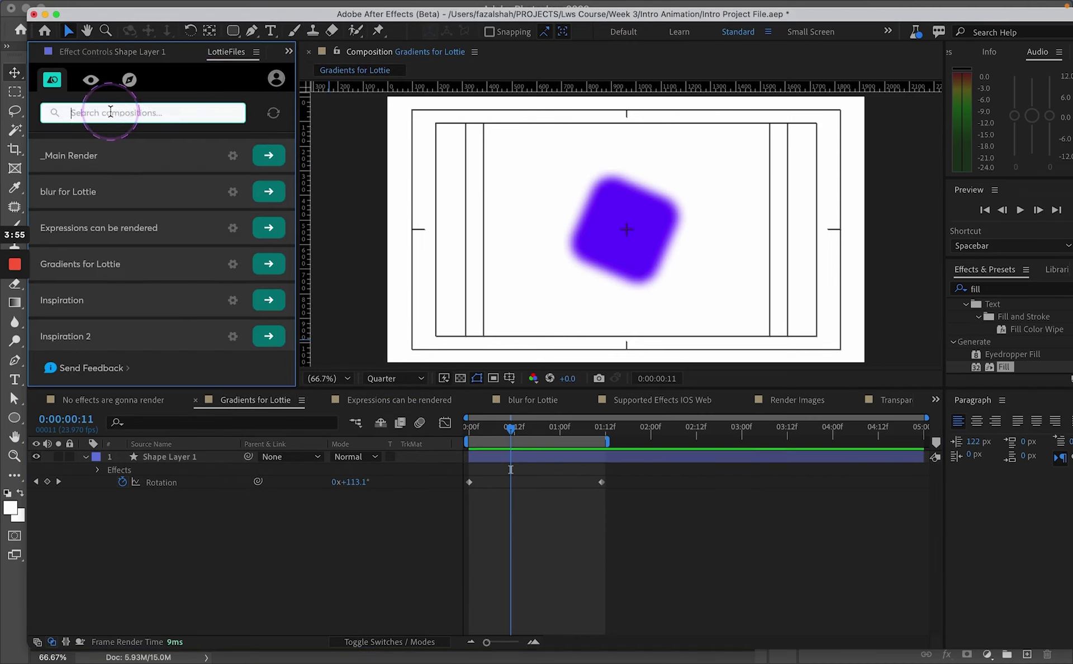
{"action": "type", "text": "gra"}
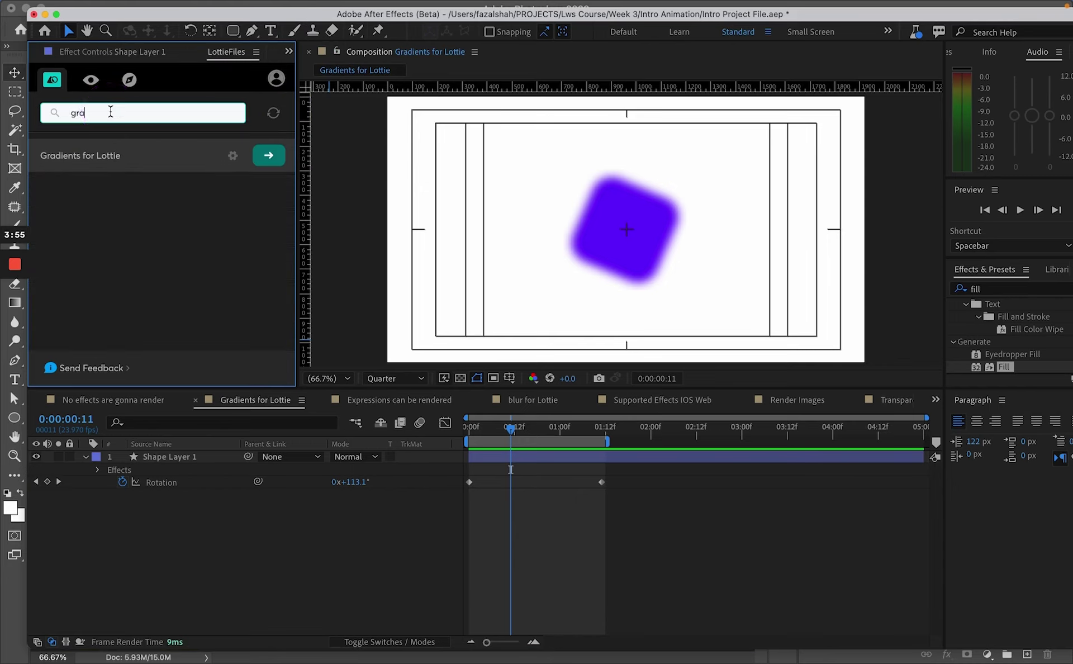
{"action": "key", "text": "BackSpace"}
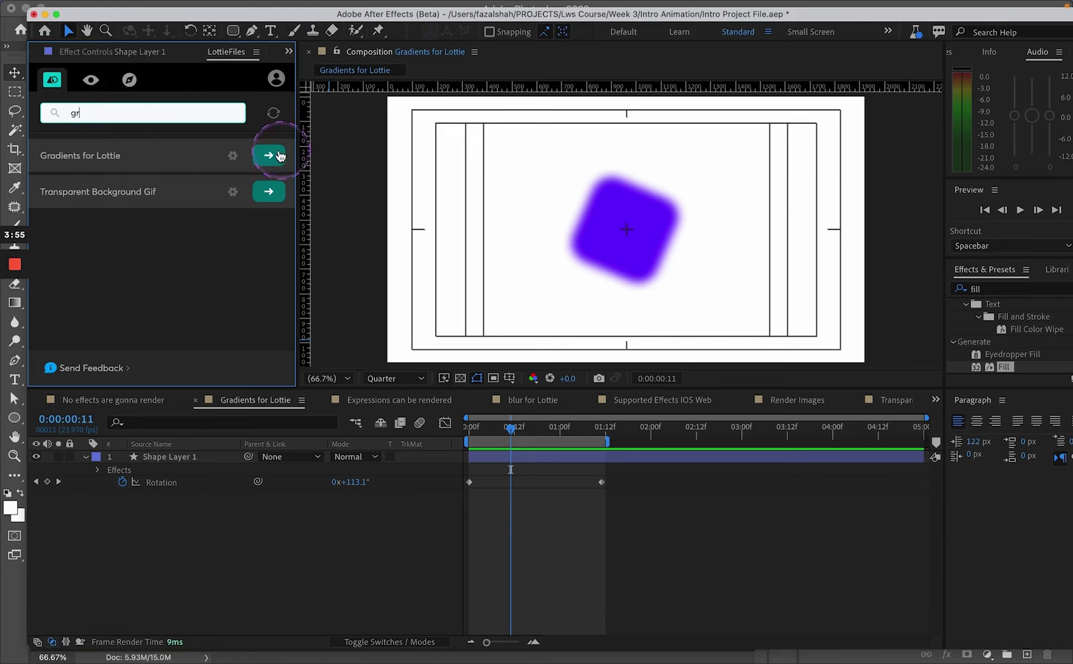
{"action": "left_click", "coordinate": [269, 156]}
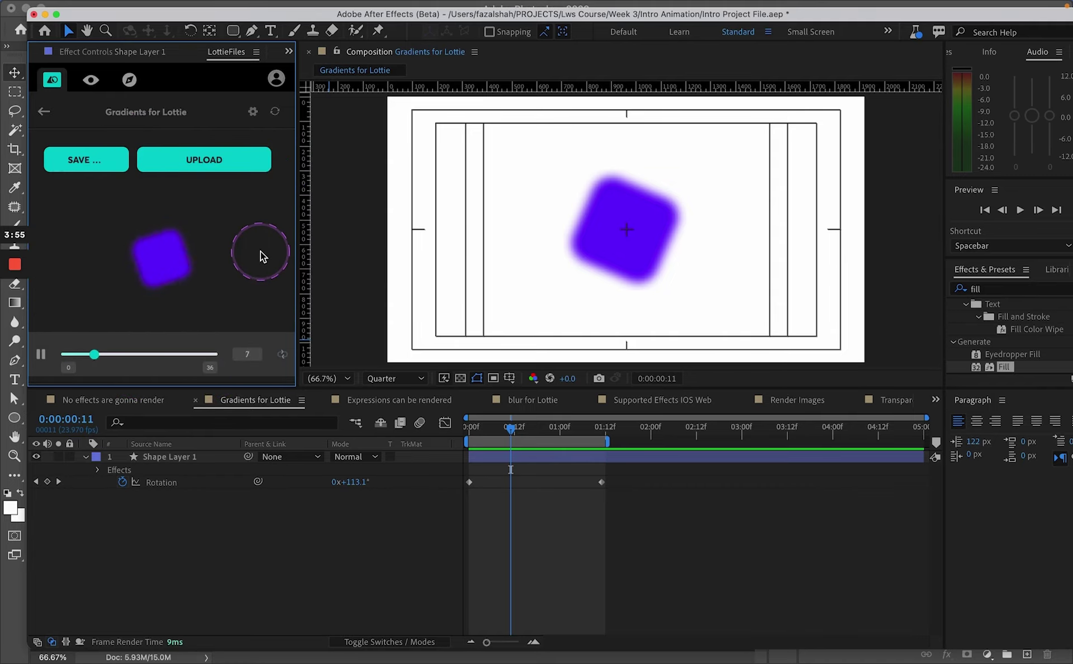
- Switch to the browser and search the LottieFiles supported features page for "blur", then close the search
{"action": "key", "text": "super+Tab"}
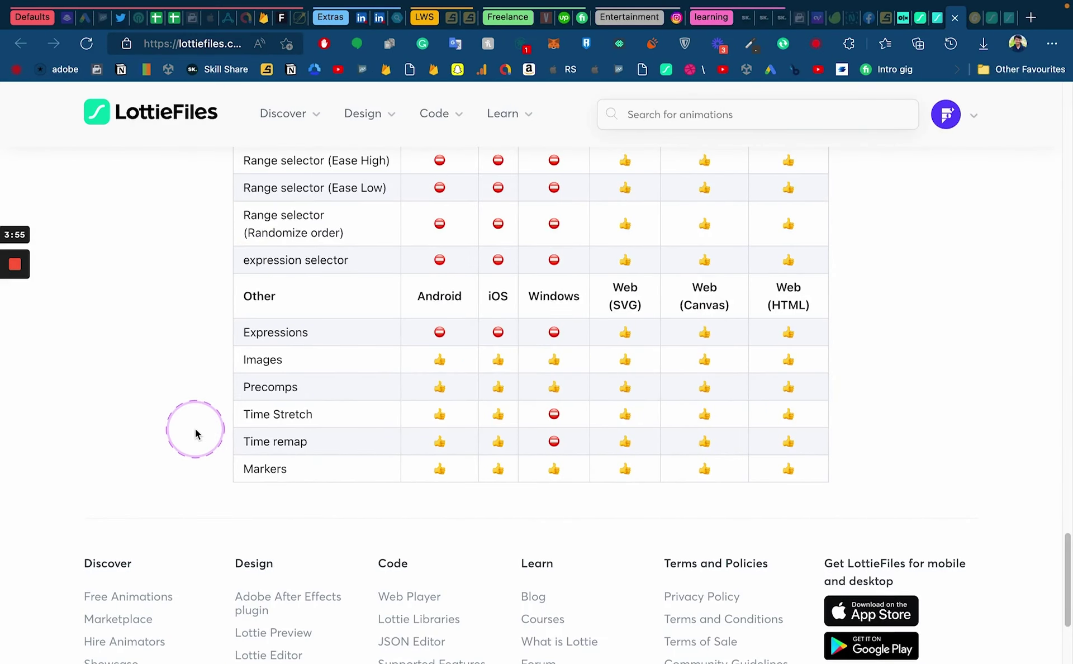
{"action": "key", "text": "super+f"}
{"action": "left_click", "coordinate": [273, 425]}
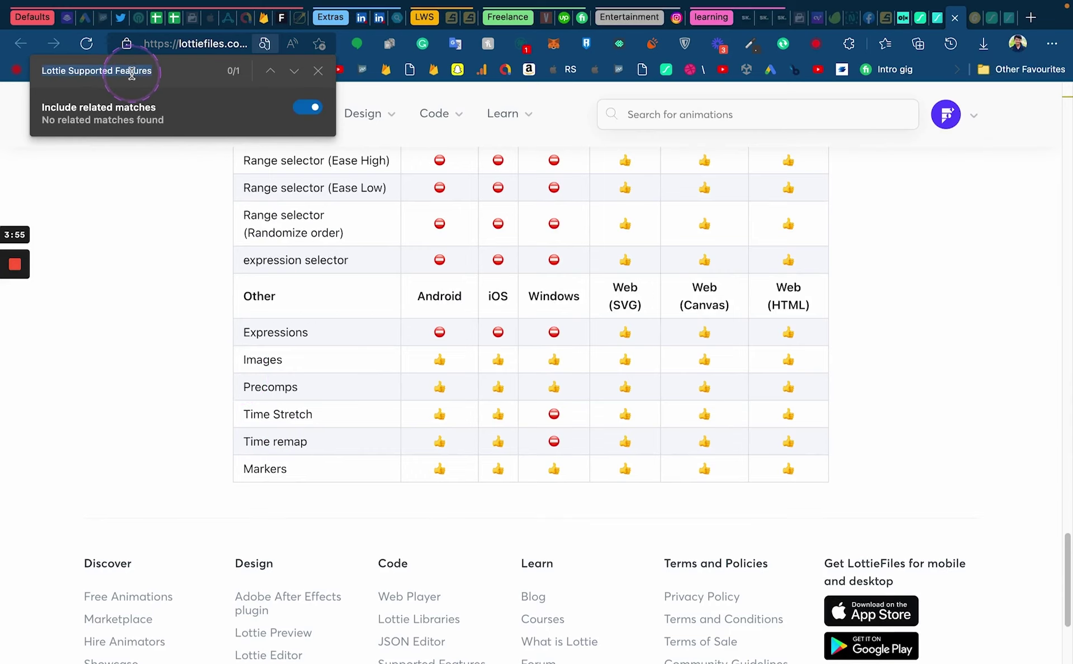
{"action": "type", "text": "blur"}
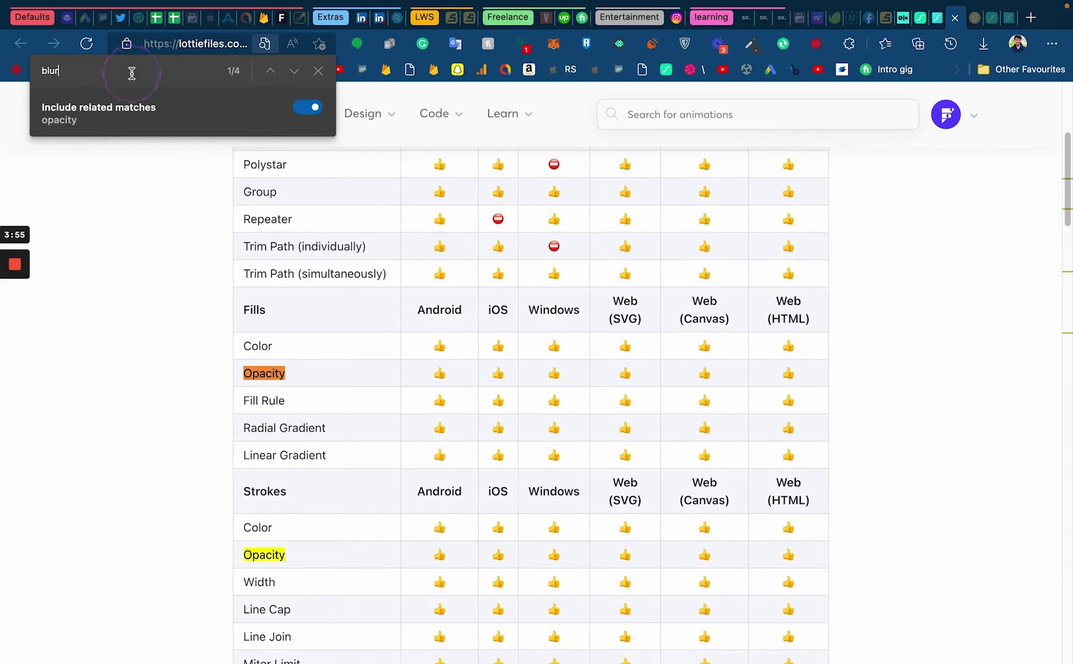
{"action": "left_click", "coordinate": [318, 71]}
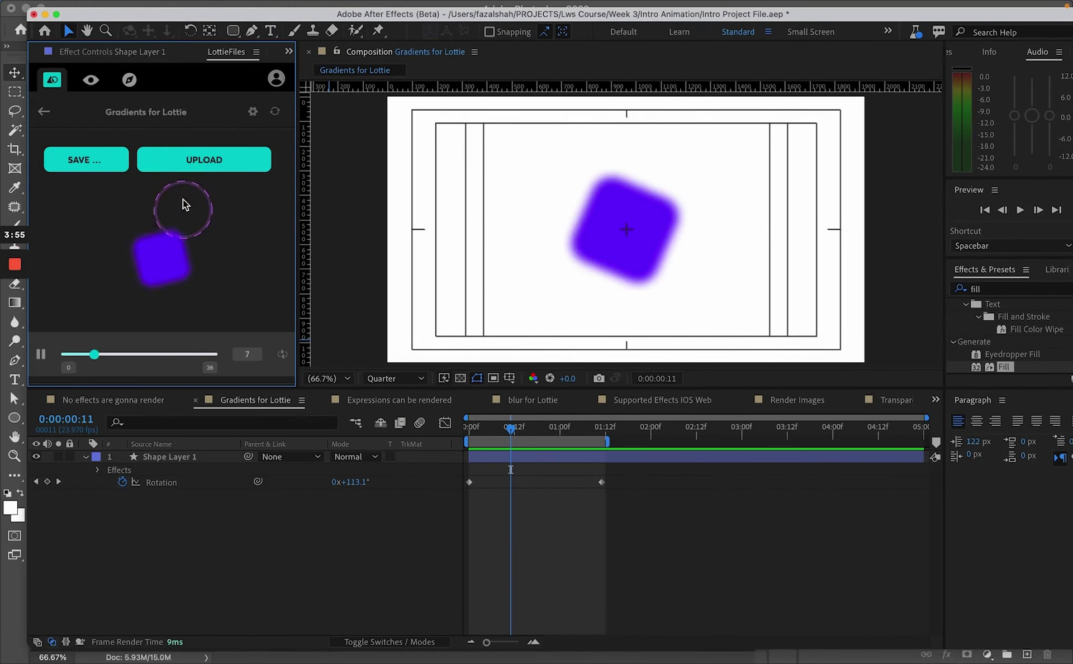
- Return to After Effects, upload the rendered Gradients for Lottie animation to LottieFiles and open it in the browser
{"action": "left_click", "coordinate": [197, 161]}
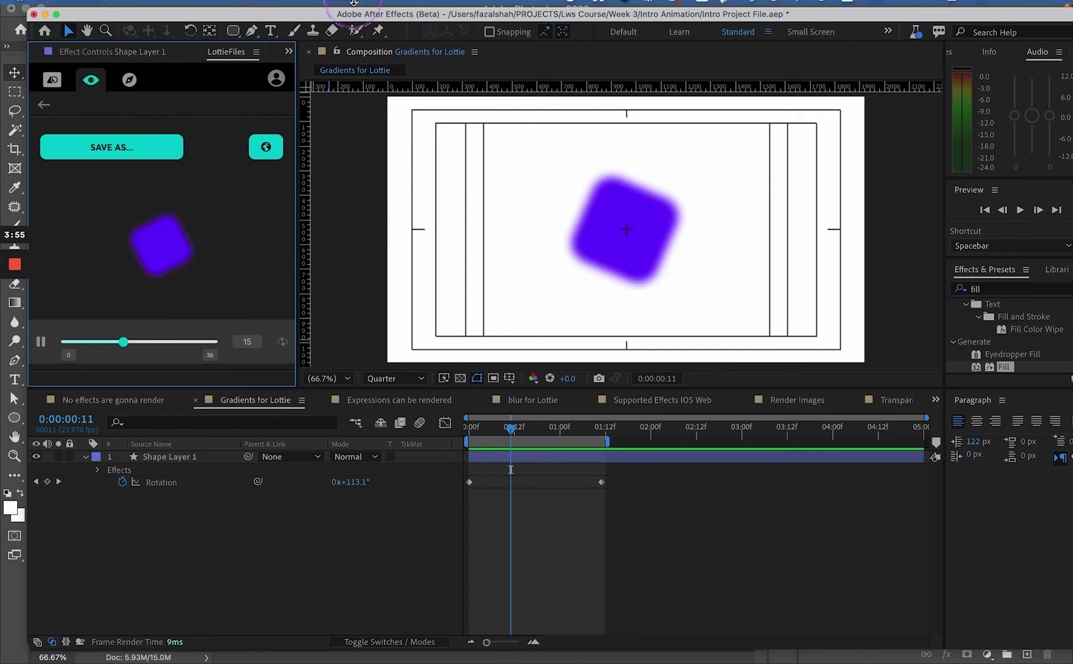
{"action": "mouse_move", "coordinate": [617, 3]}
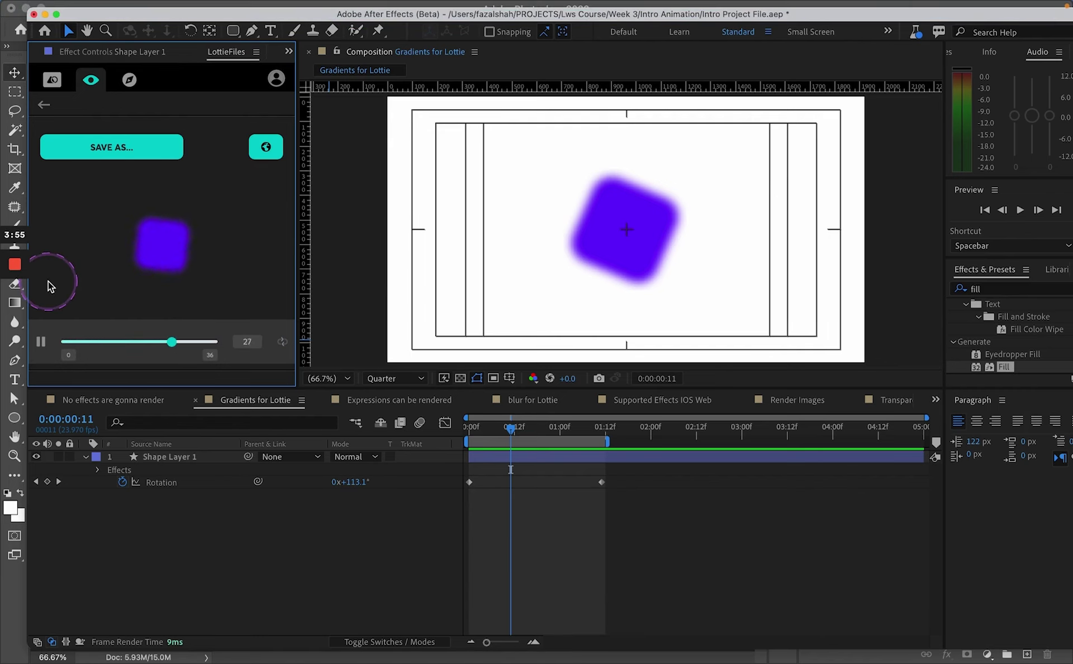
{"action": "mouse_move", "coordinate": [11, 277]}
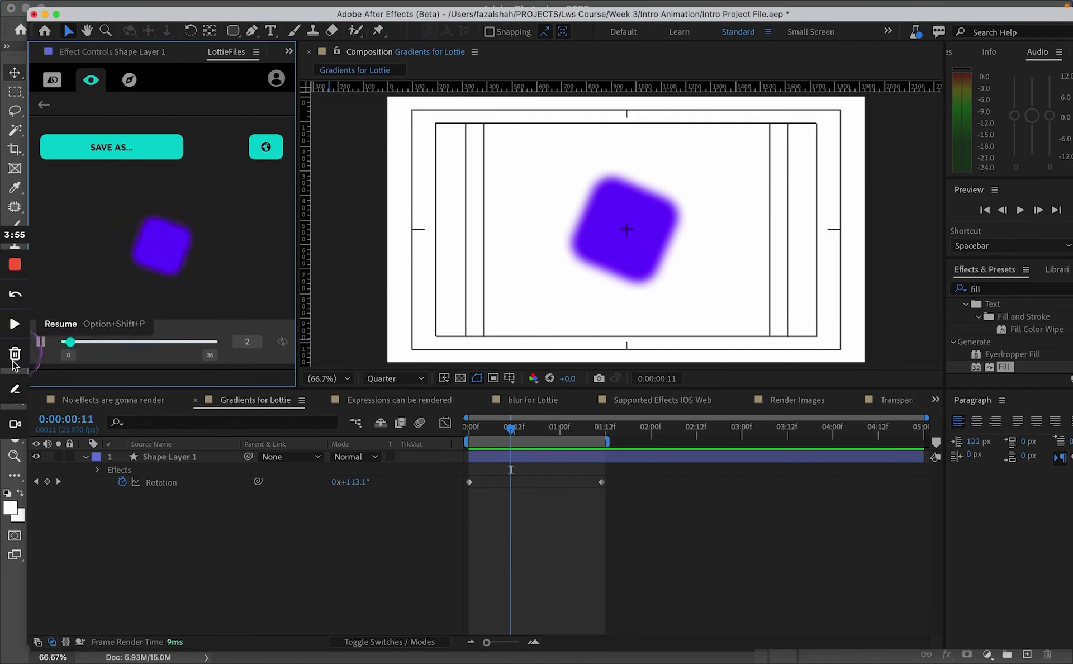
{"action": "left_click", "coordinate": [15, 423]}
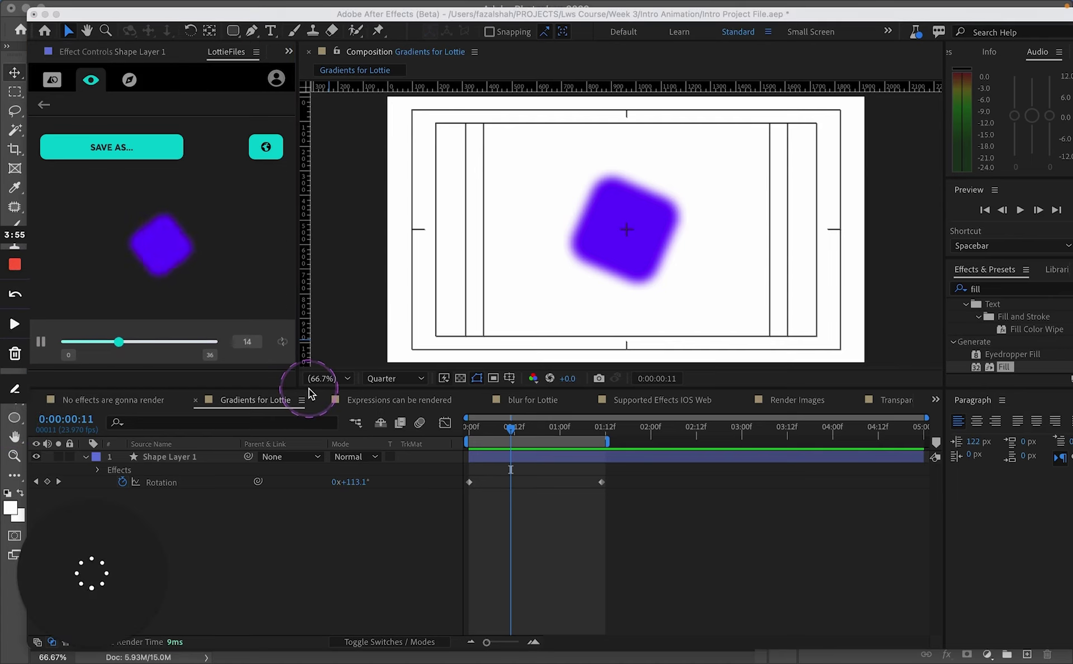
{"action": "left_click_drag", "start_coordinate": [52, 556], "coordinate": [1031, 571]}
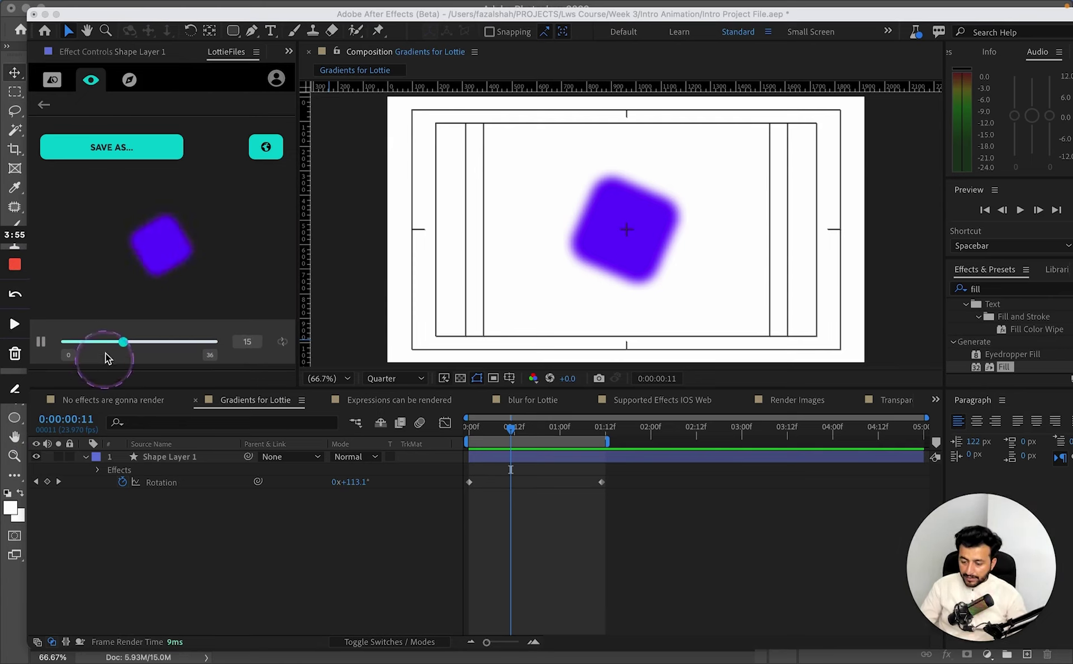
{"action": "left_click", "coordinate": [247, 127]}
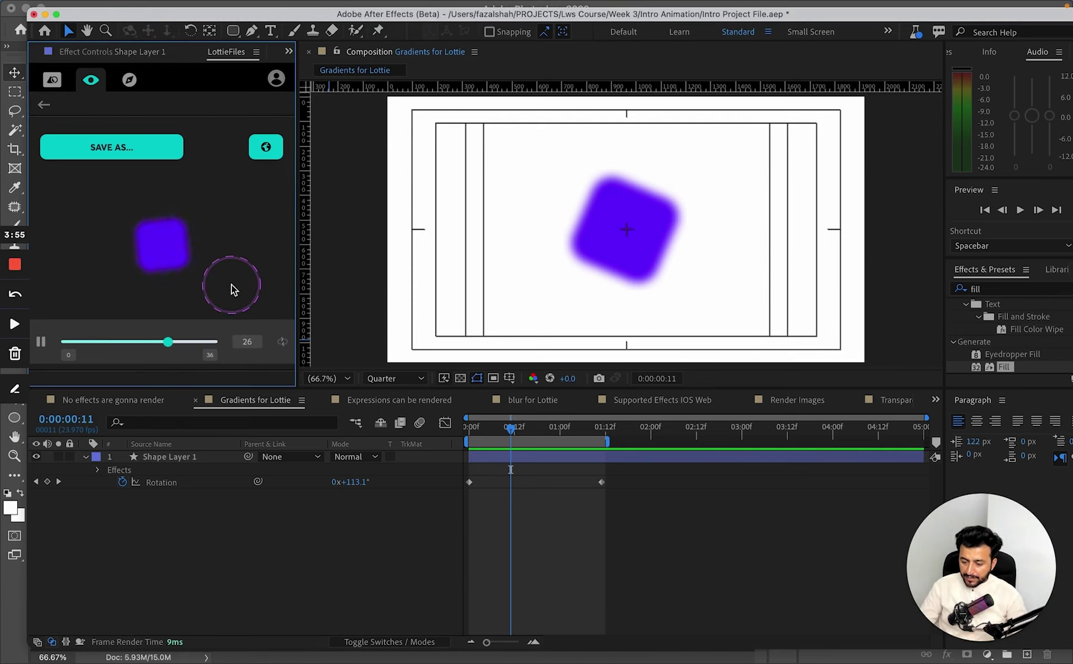
{"action": "left_click", "coordinate": [266, 147]}
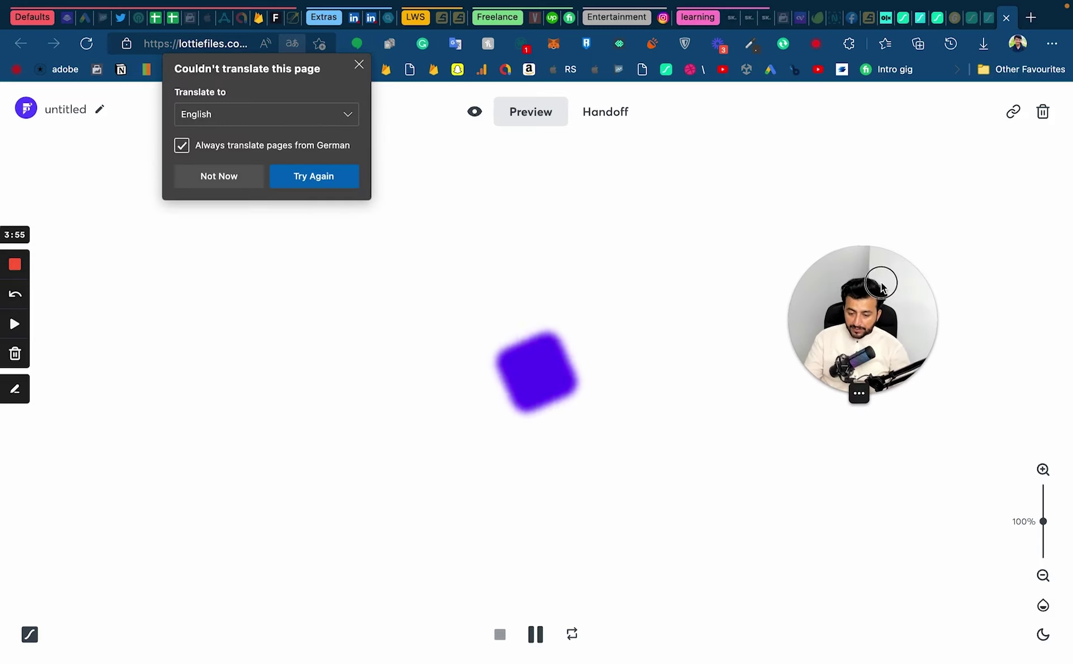
- Dismiss the page translation offer and show the uploaded animation's Handoff details down to the QR code for mobile testing
{"action": "left_click", "coordinate": [236, 180]}
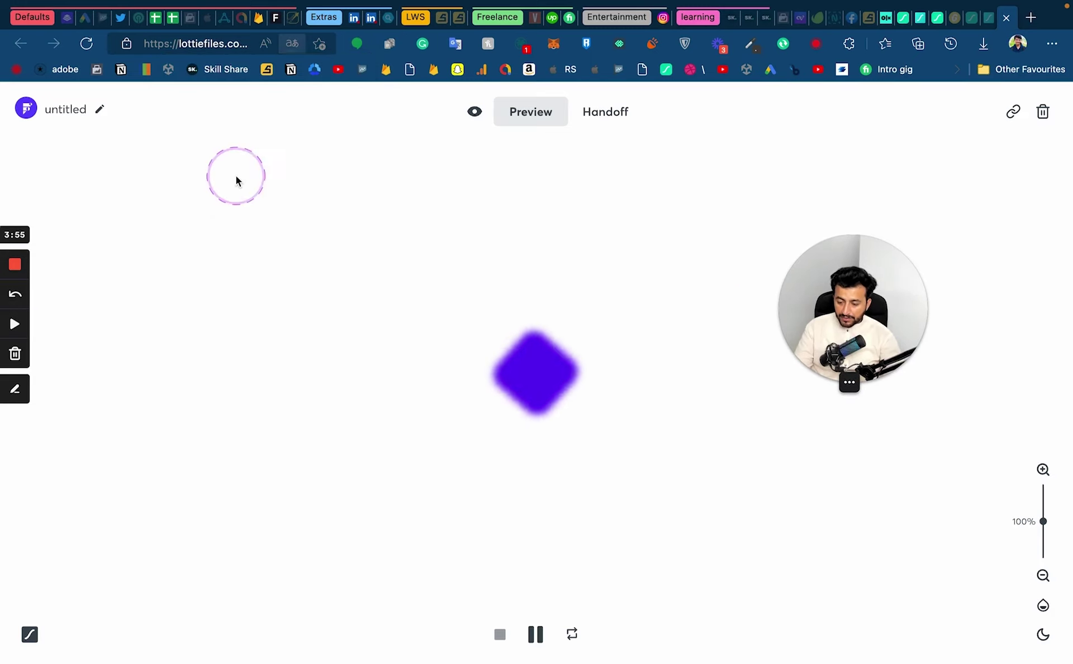
{"action": "left_click", "coordinate": [607, 112]}
{"action": "scroll", "coordinate": [989, 424], "scroll_direction": "down", "scroll_amount": 5}
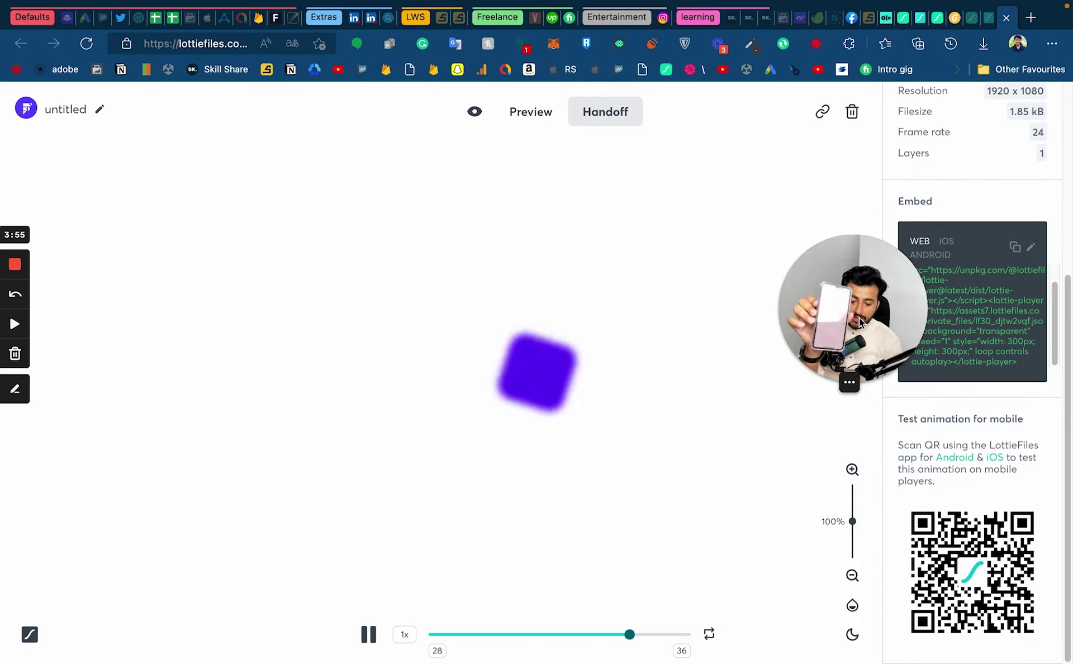
{"action": "left_click", "coordinate": [860, 383]}
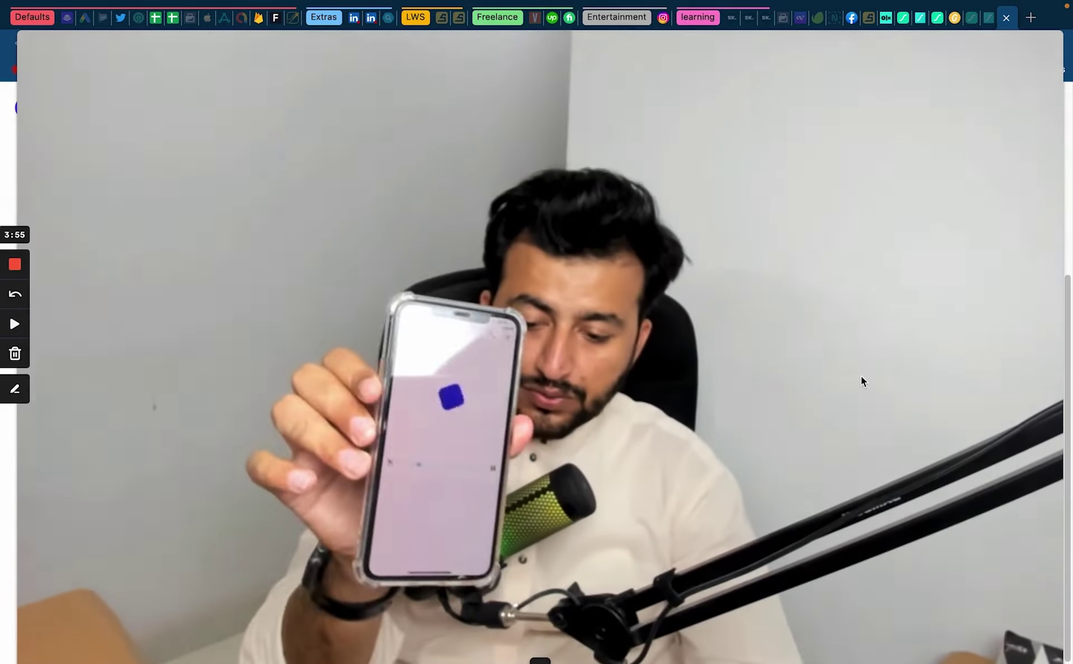
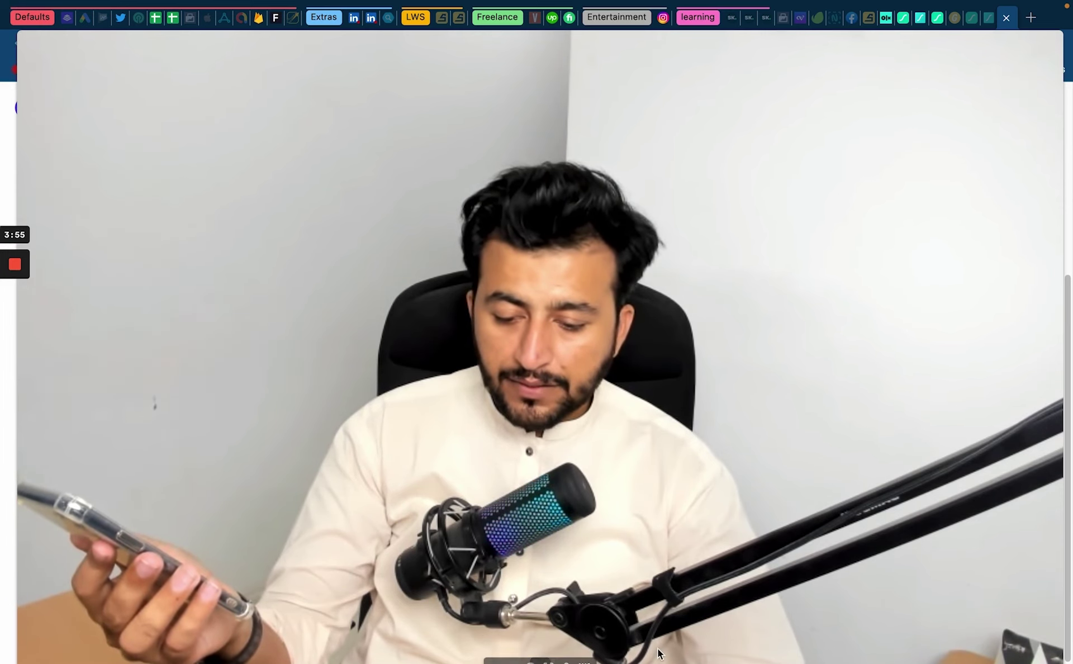
{"action": "left_click", "coordinate": [529, 661]}
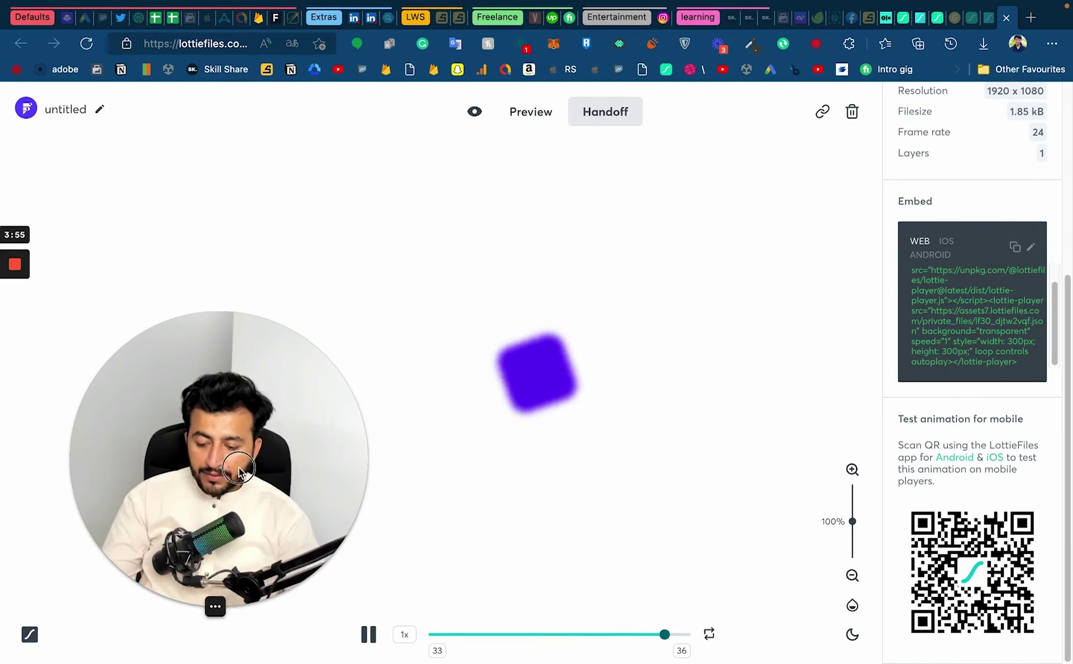
{"action": "left_click_drag", "start_coordinate": [216, 606], "coordinate": [955, 651]}
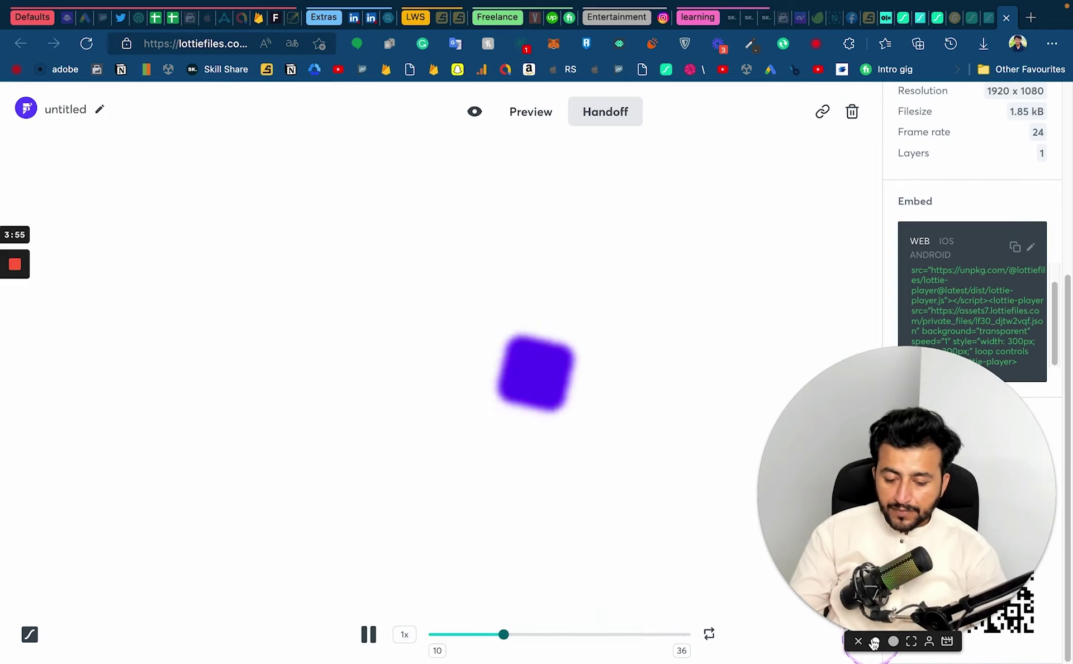
{"action": "left_click", "coordinate": [876, 641]}
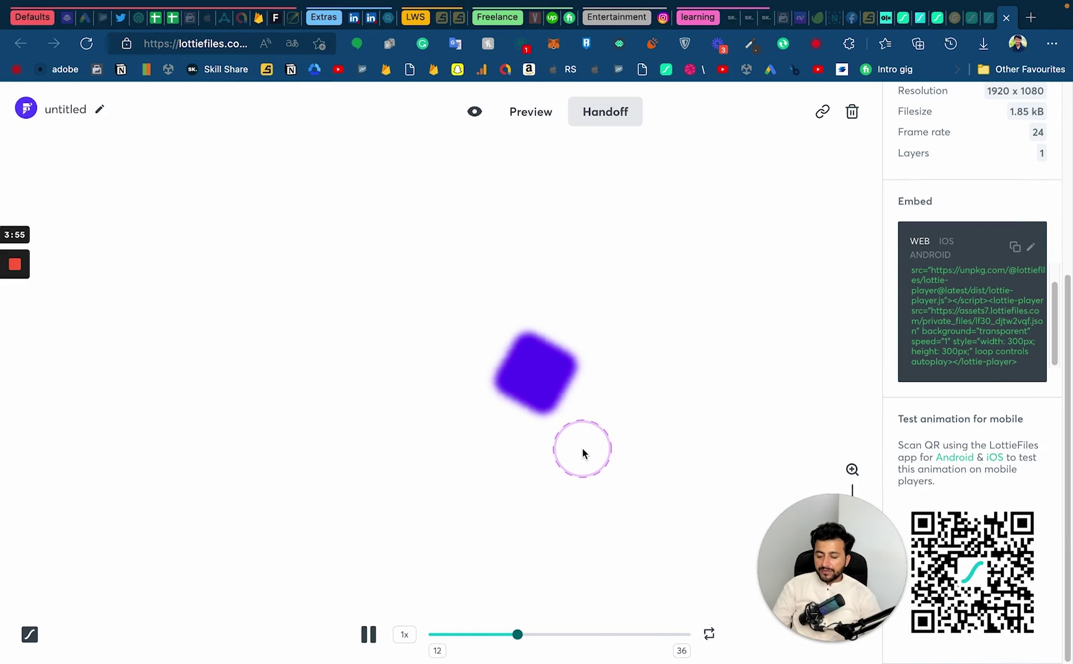
- Switch to After Effects and delete the Gaussian Blur effect from the purple square's Shape Layer 1
{"action": "key", "text": "ctrl+Left"}
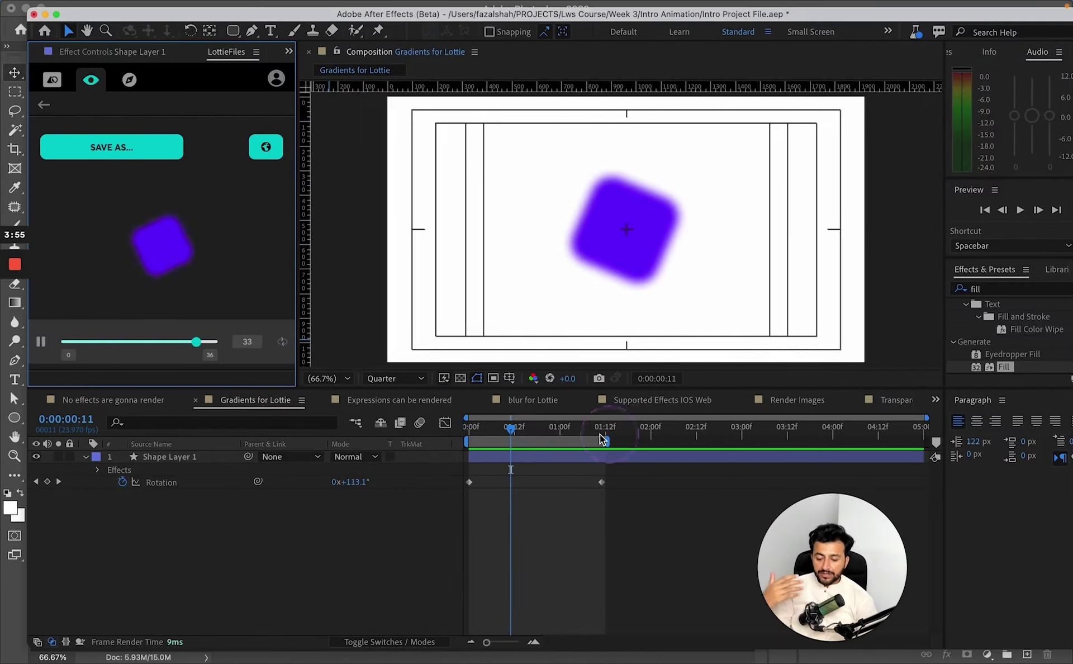
{"action": "left_click", "coordinate": [506, 429]}
{"action": "left_click", "coordinate": [500, 429]}
{"action": "left_click_drag", "start_coordinate": [503, 433], "coordinate": [510, 428]}
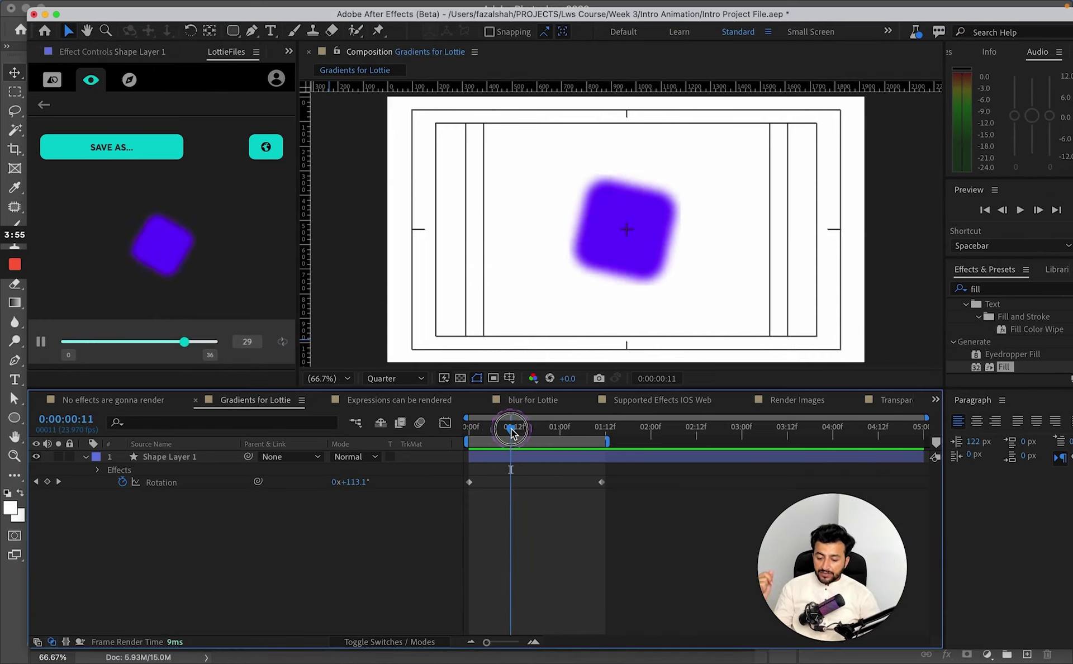
{"action": "left_click", "coordinate": [162, 456]}
{"action": "left_click", "coordinate": [119, 51]}
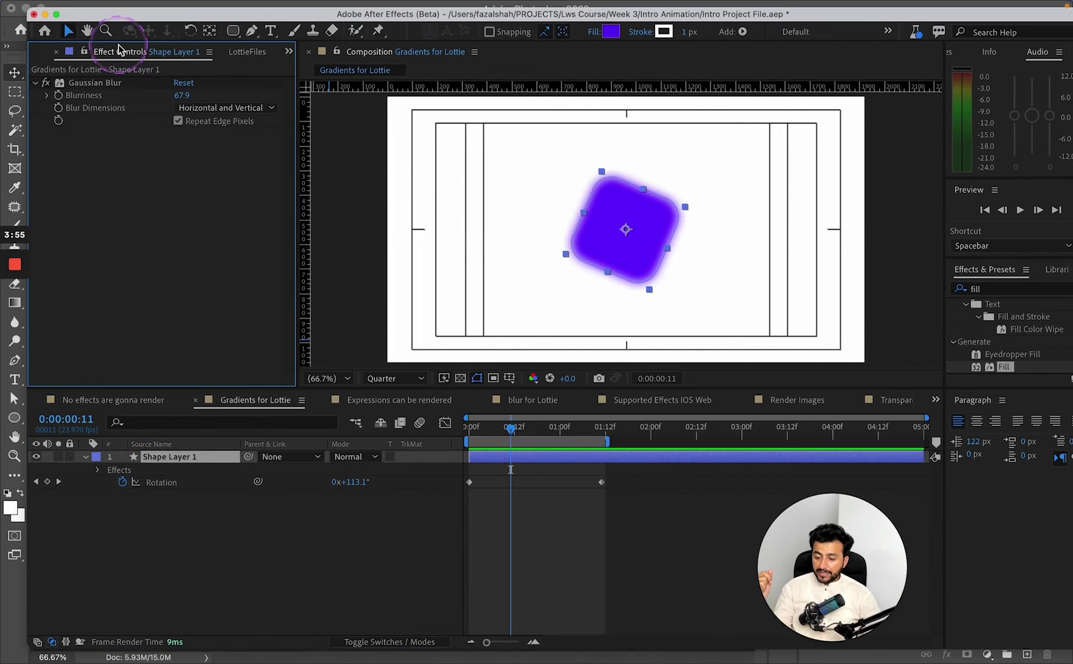
{"action": "left_click", "coordinate": [96, 84]}
{"action": "key", "text": "Delete"}
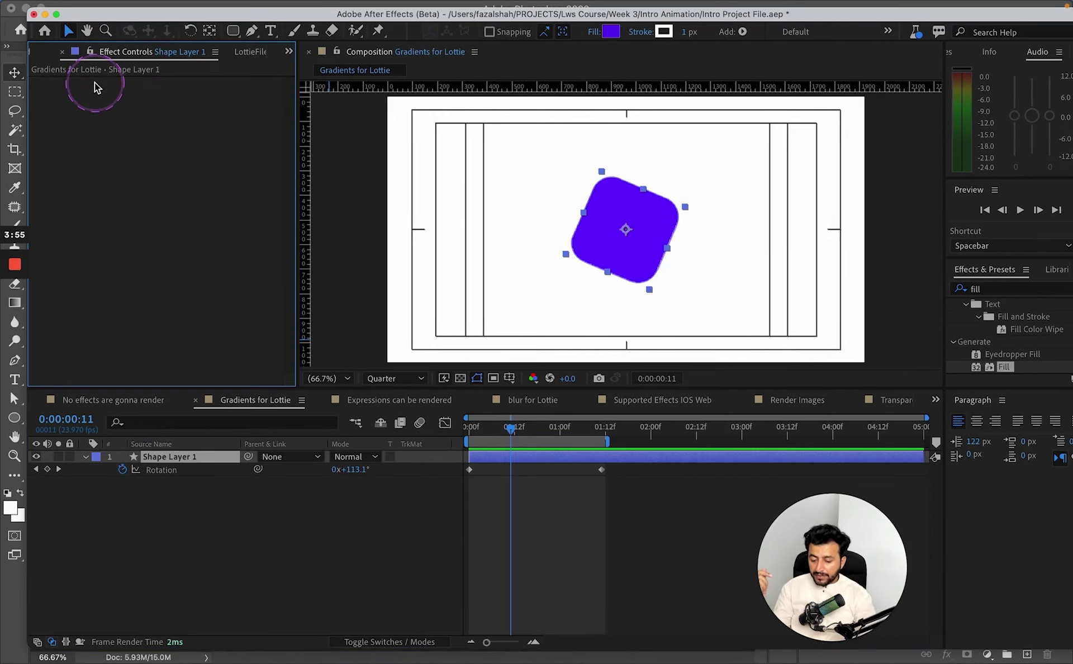
- Switch to the supported features page in the browser and examine platform support for fills, strokes, layer effects, text and the Other section
{"action": "key", "text": "ctrl+Right"}
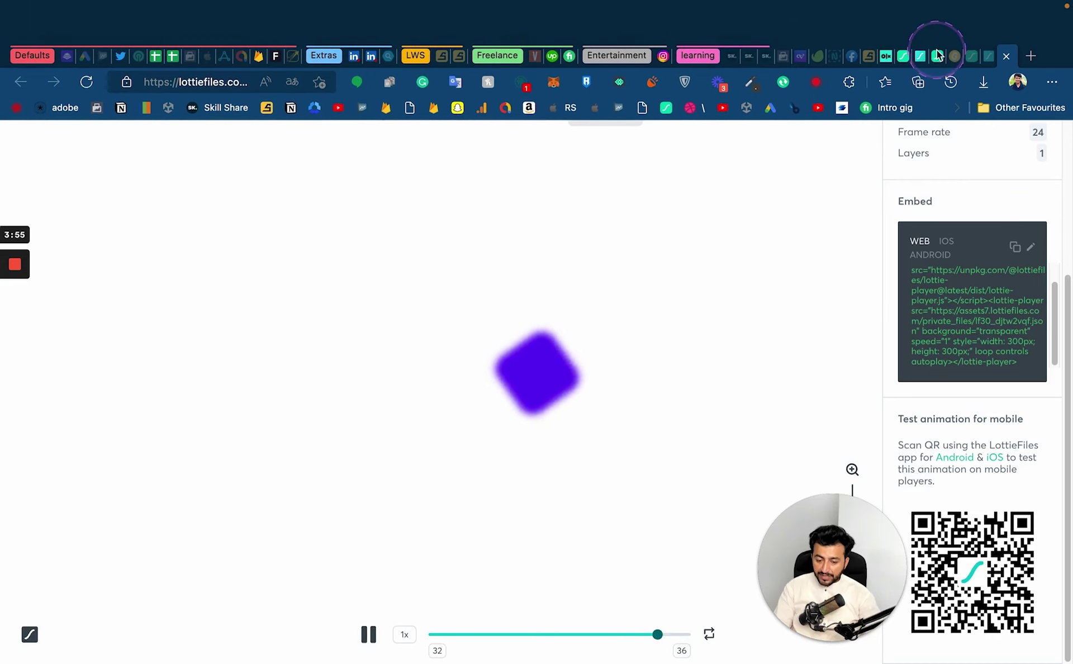
{"action": "left_click", "coordinate": [935, 57]}
{"action": "scroll", "coordinate": [582, 347], "scroll_direction": "down", "scroll_amount": 1}
{"action": "scroll", "coordinate": [582, 342], "scroll_direction": "down", "scroll_amount": 5}
{"action": "scroll", "coordinate": [581, 343], "scroll_direction": "up", "scroll_amount": 3}
{"action": "scroll", "coordinate": [309, 366], "scroll_direction": "up", "scroll_amount": 2}
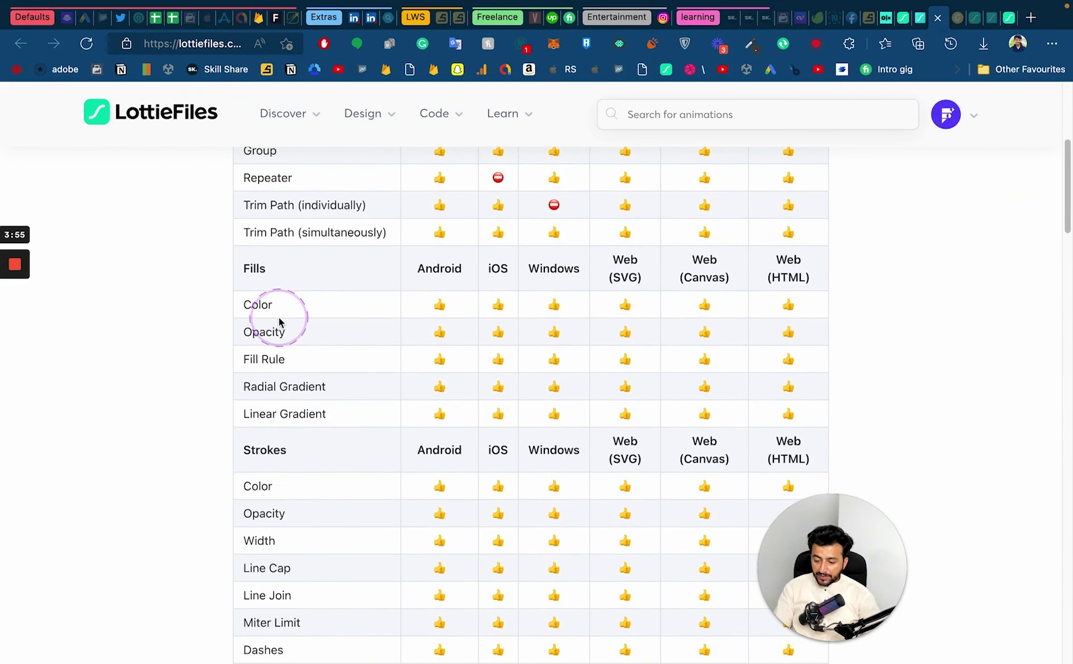
{"action": "key", "text": "ctrl+Up"}
{"action": "left_click", "coordinate": [450, 241]}
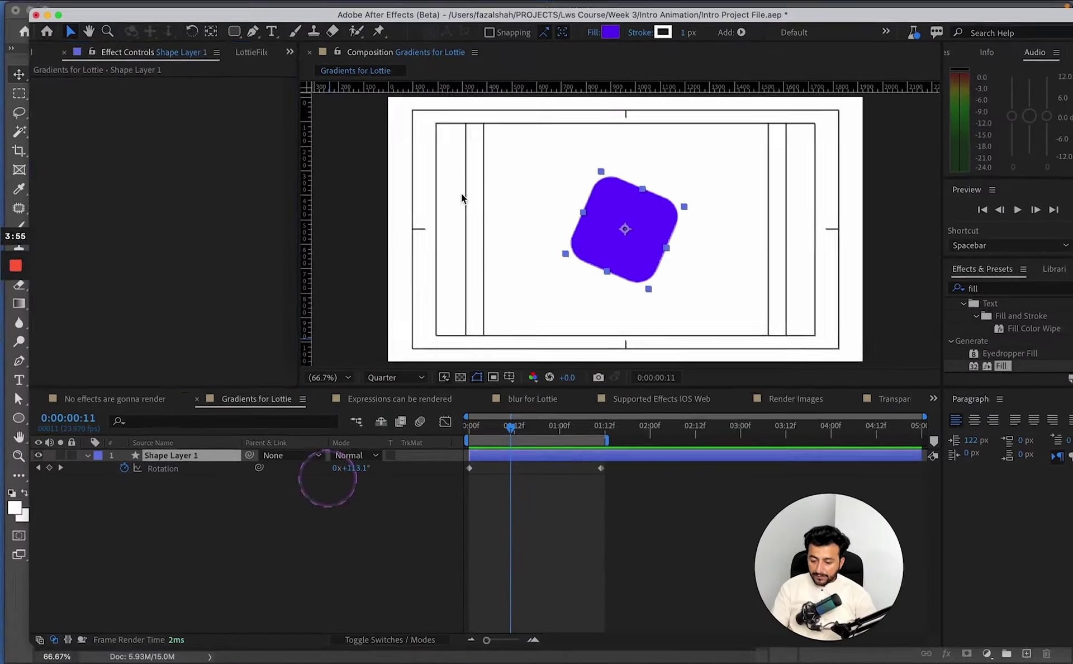
{"action": "key", "text": "ctrl+Up"}
{"action": "left_click", "coordinate": [522, 51]}
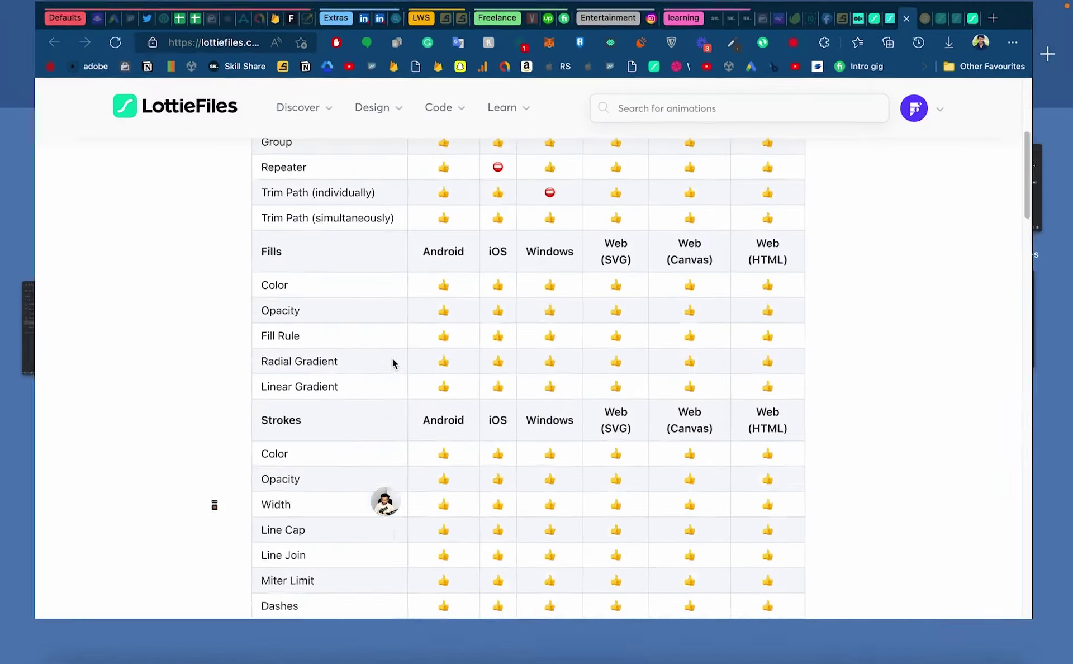
{"action": "scroll", "coordinate": [352, 455], "scroll_direction": "down", "scroll_amount": 5}
{"action": "scroll", "coordinate": [352, 455], "scroll_direction": "down", "scroll_amount": 20}
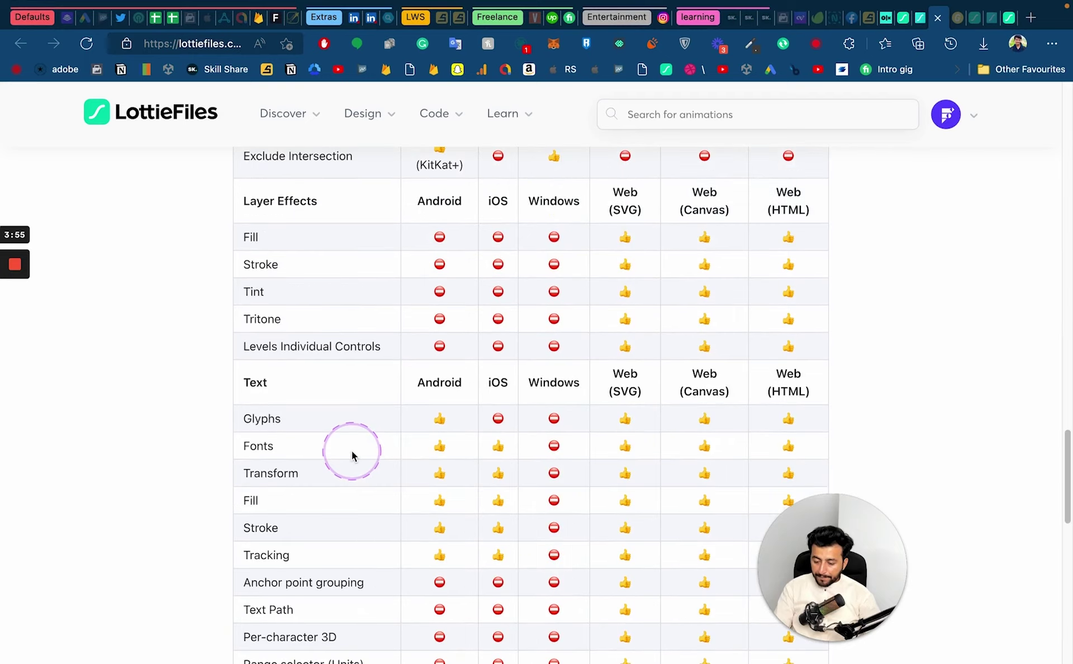
{"action": "scroll", "coordinate": [352, 457], "scroll_direction": "down", "scroll_amount": 3}
{"action": "scroll", "coordinate": [354, 456], "scroll_direction": "up", "scroll_amount": 2}
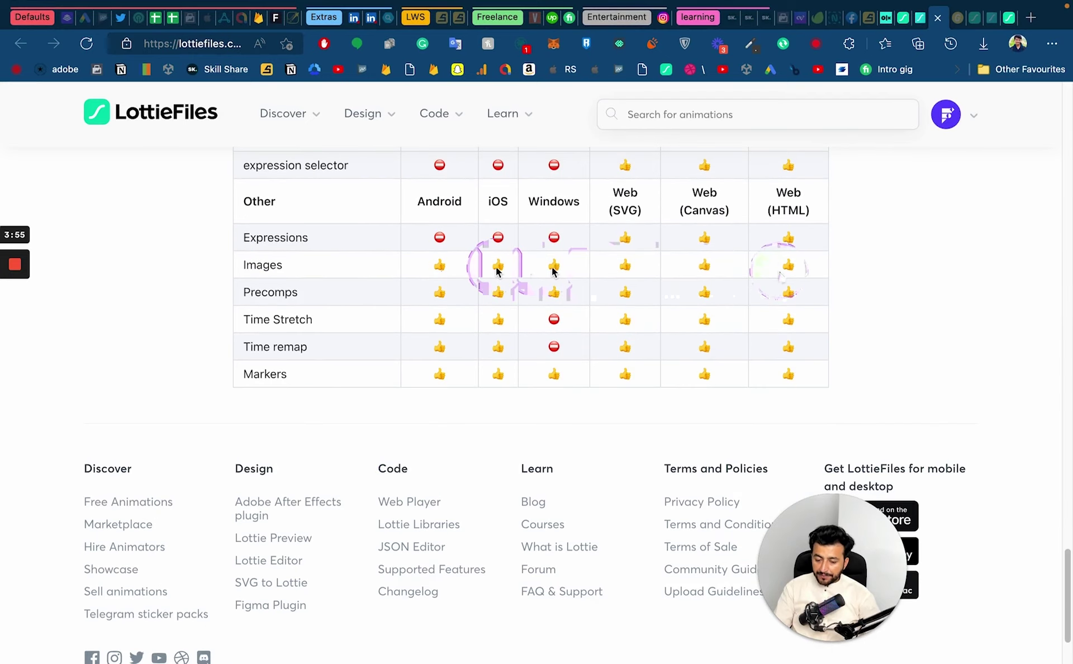
- Switch to After Effects and remove the finished blur for Lottie render from the render queue
{"action": "key", "text": "super+Tab"}
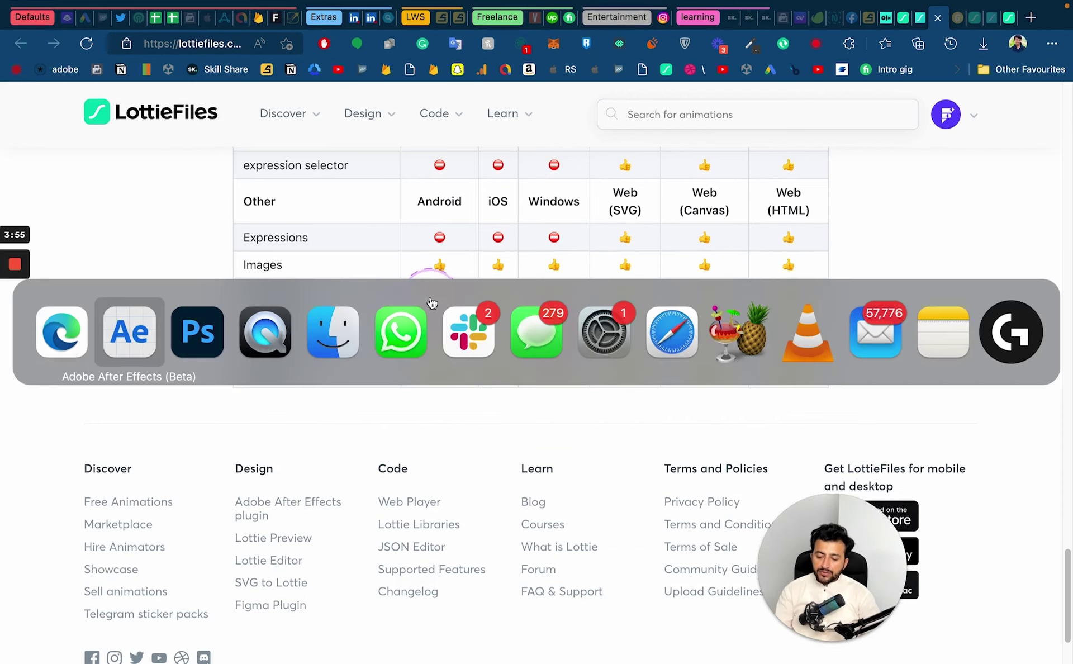
{"action": "key", "text": "super+Tab"}
{"action": "key", "text": "super+shift+Tab"}
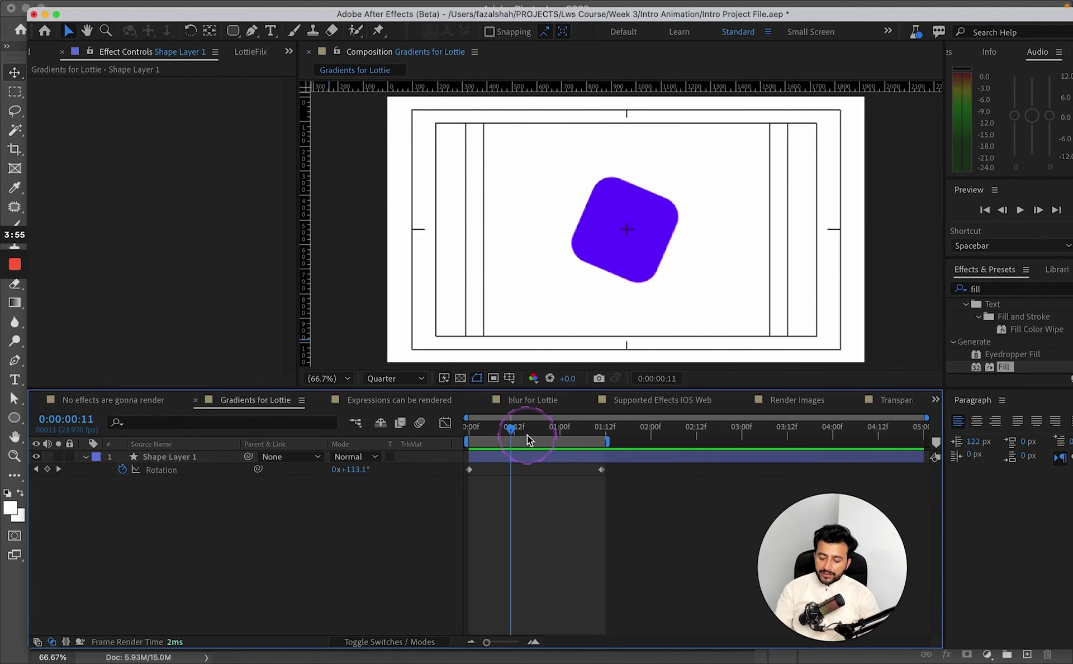
{"action": "key", "text": "super+alt+s"}
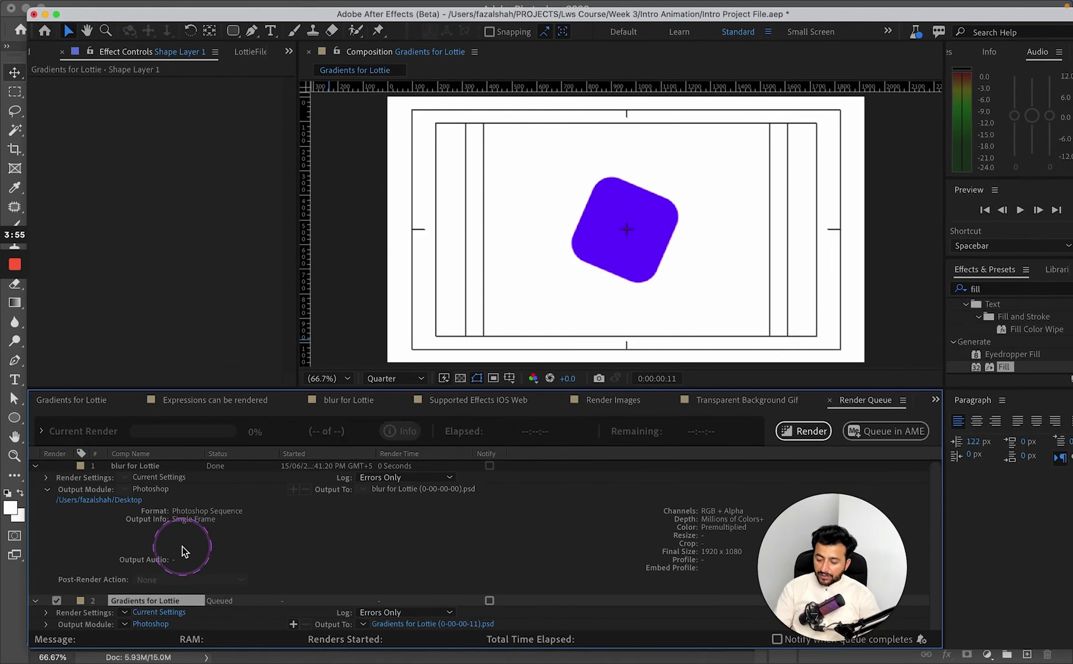
{"action": "left_click", "coordinate": [134, 465]}
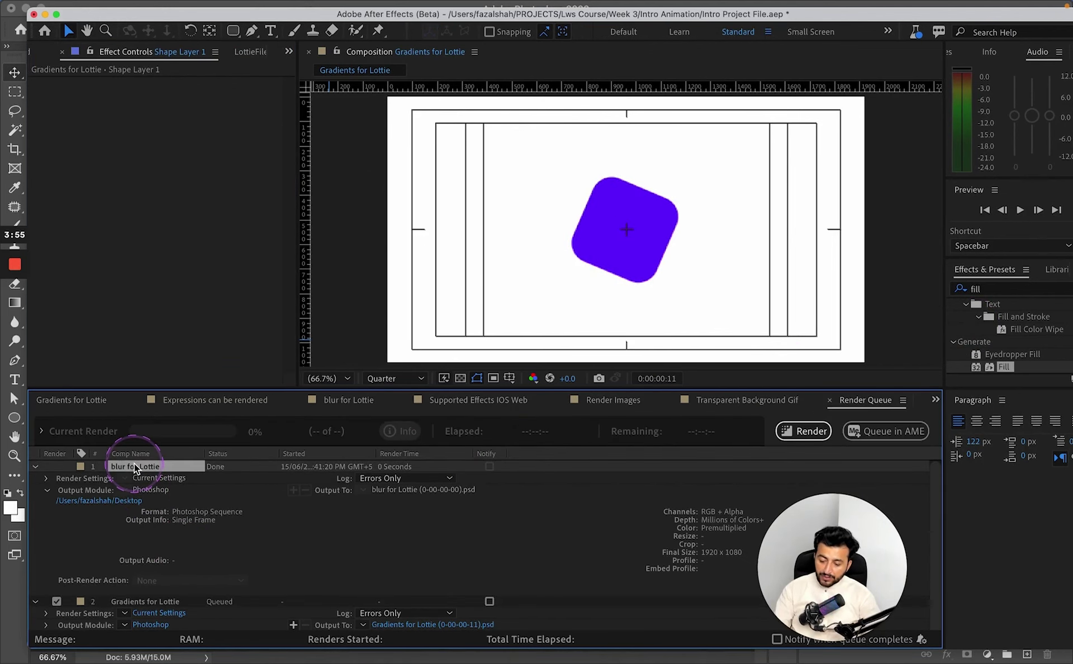
{"action": "key", "text": "Delete"}
{"action": "left_click_drag", "start_coordinate": [771, 559], "coordinate": [975, 481]}
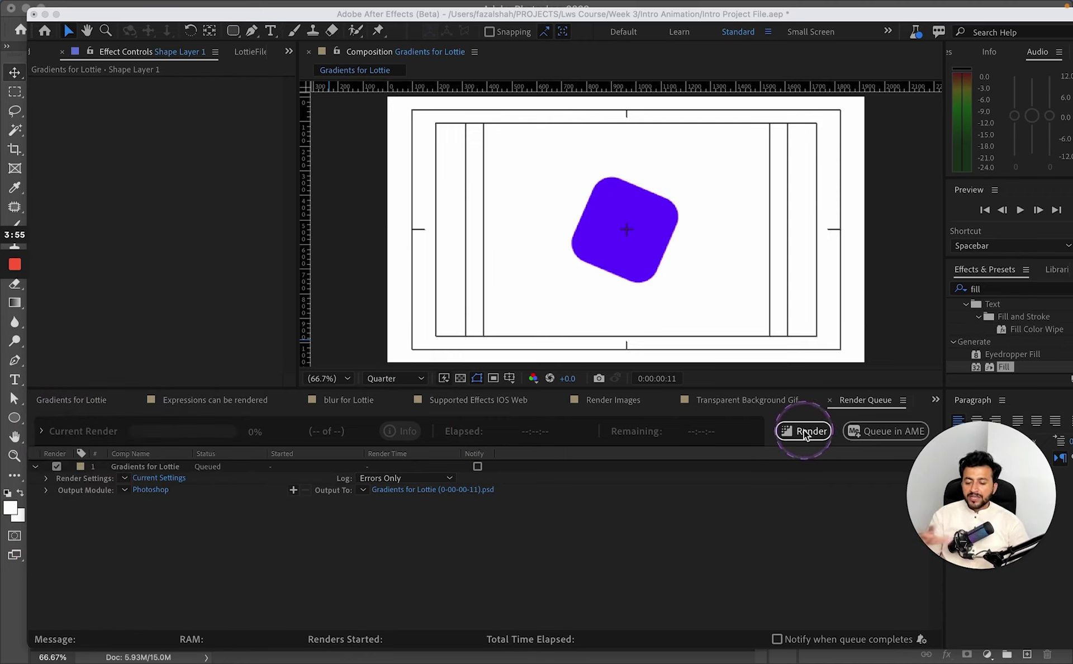
- Switch to Photoshop and compare the blurred square on Layer 1 with the sharp square on Layer 0 by toggling their visibility
{"action": "key", "text": "super+Tab"}
{"action": "key", "text": "super+Tab"}
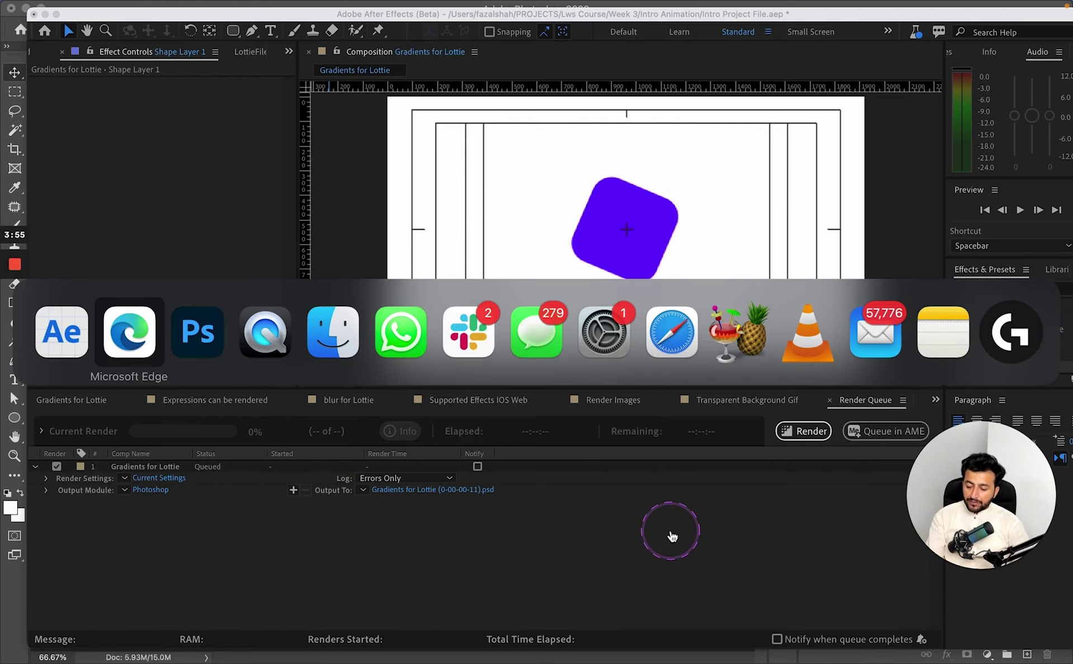
{"action": "key", "text": "super+Tab"}
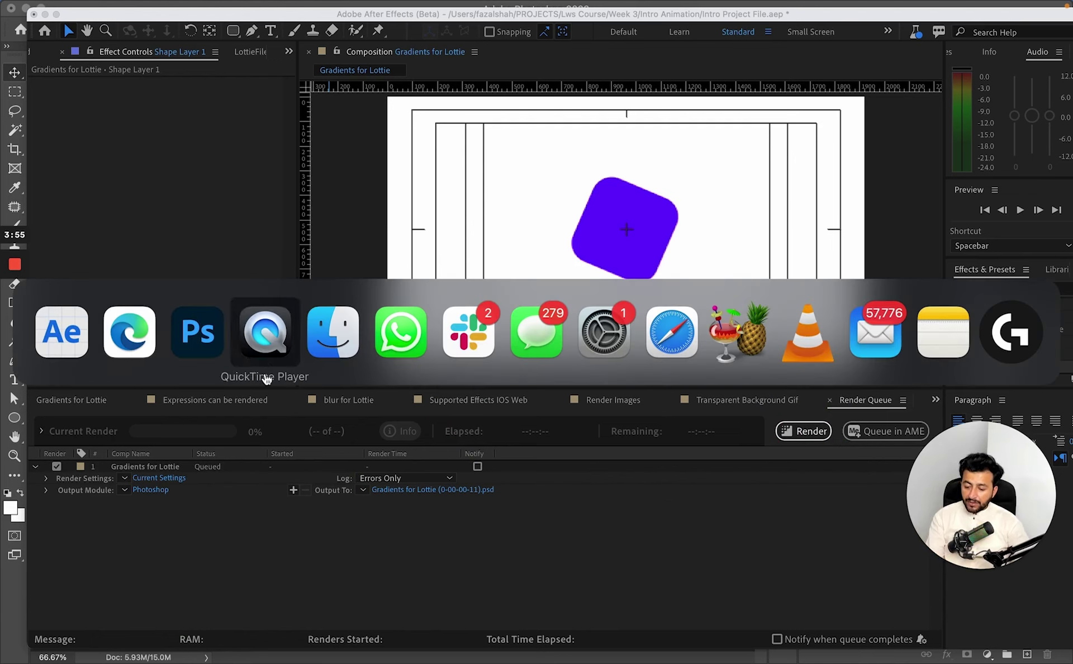
{"action": "left_click", "coordinate": [216, 351]}
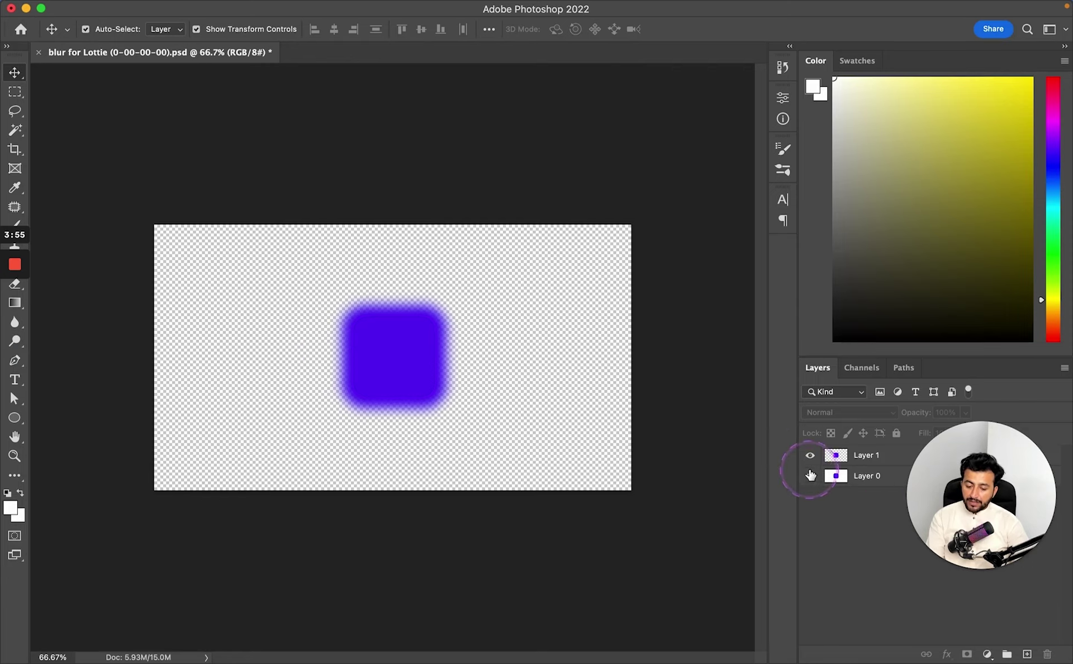
{"action": "left_click", "coordinate": [810, 475]}
{"action": "left_click", "coordinate": [809, 456]}
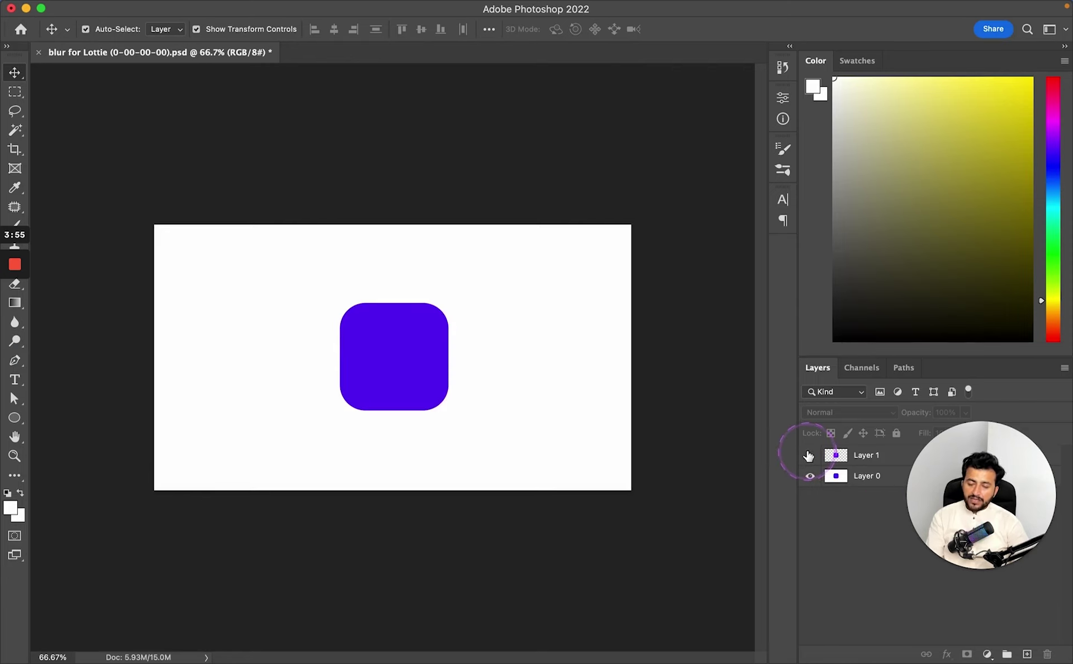
{"action": "left_click", "coordinate": [808, 456]}
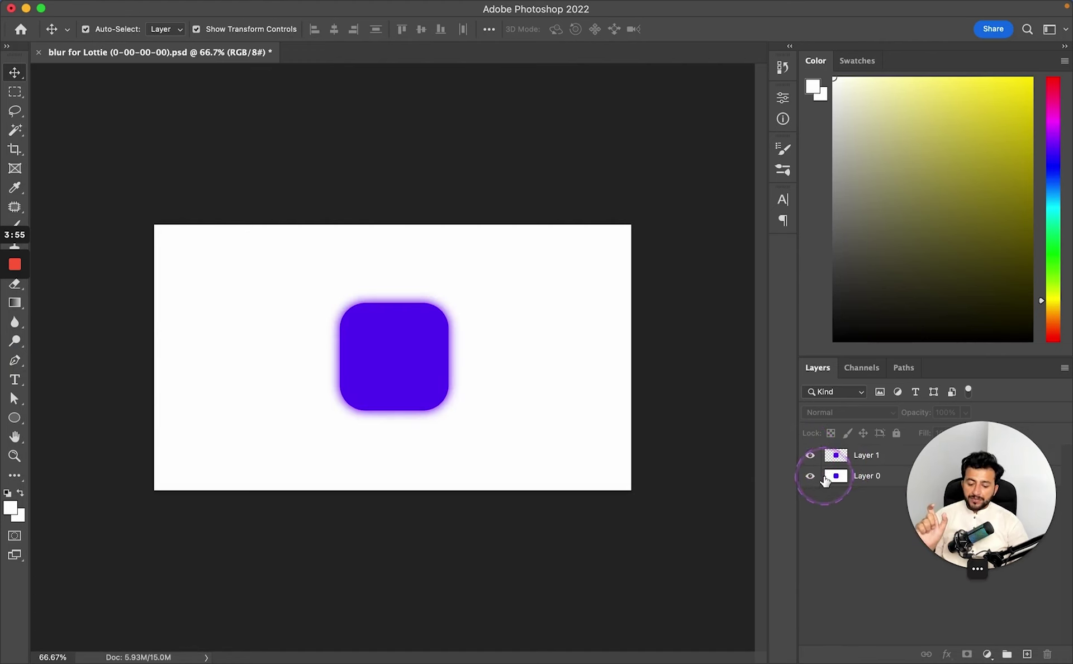
{"action": "left_click", "coordinate": [809, 477]}
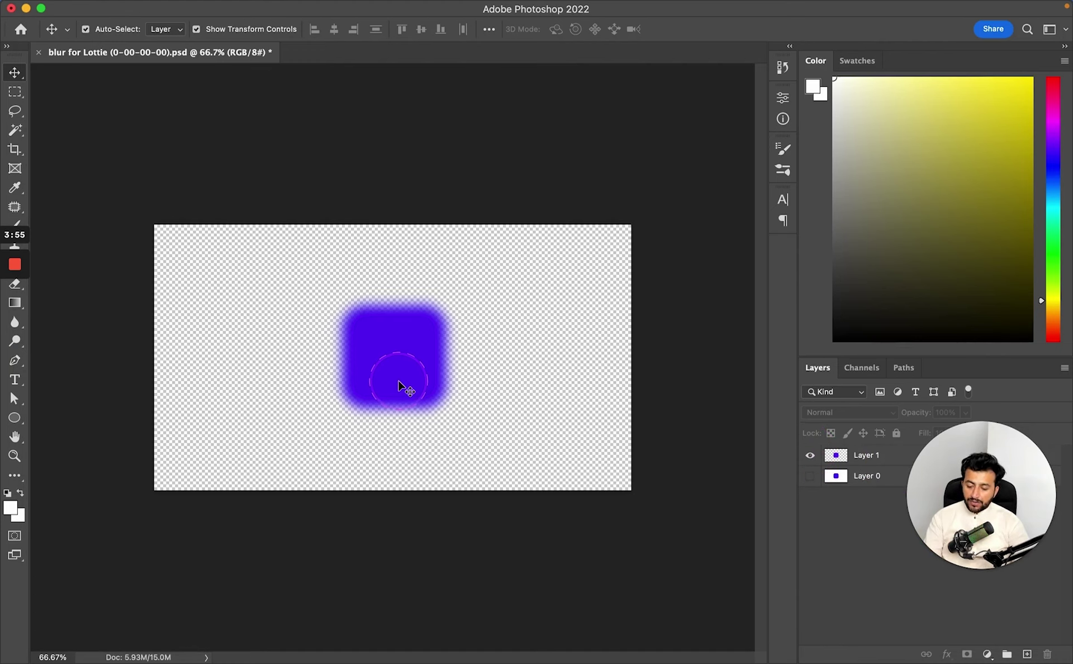
- Quit Photoshop without saving the document, and open the blur for Lottie composition in After Effects
{"action": "key", "text": "super+q"}
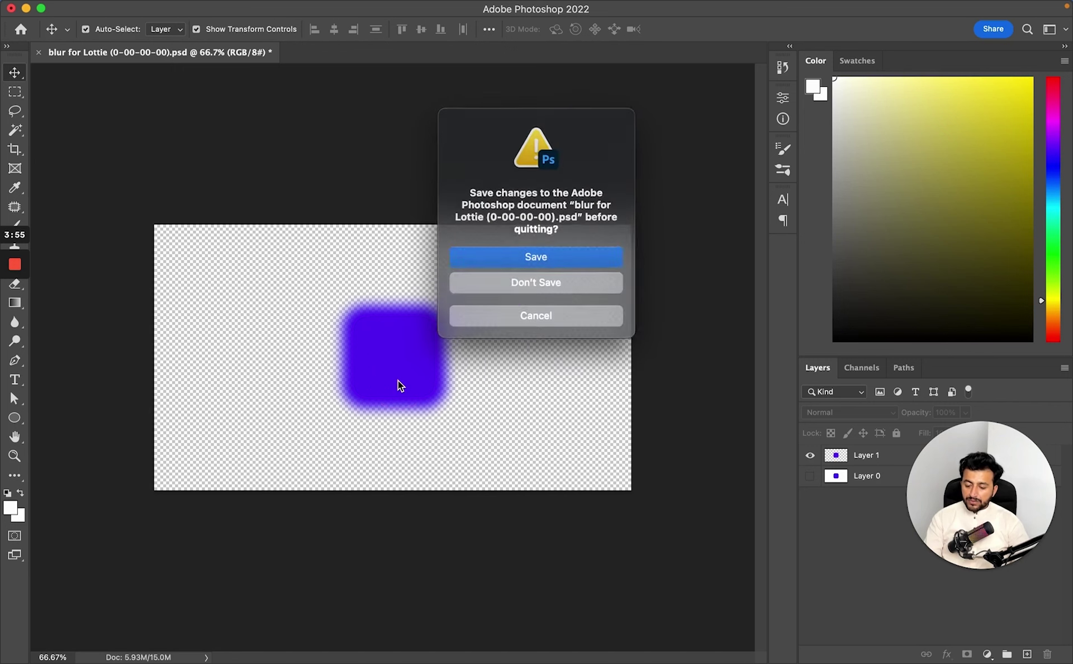
{"action": "left_click", "coordinate": [509, 280]}
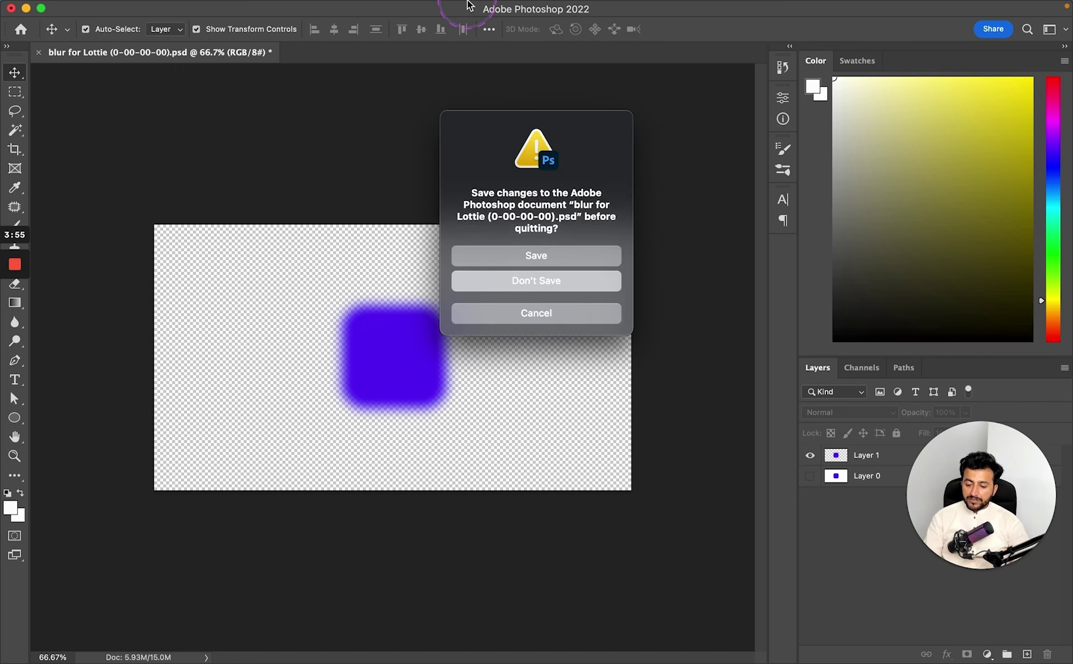
{"action": "key", "text": "super+Tab"}
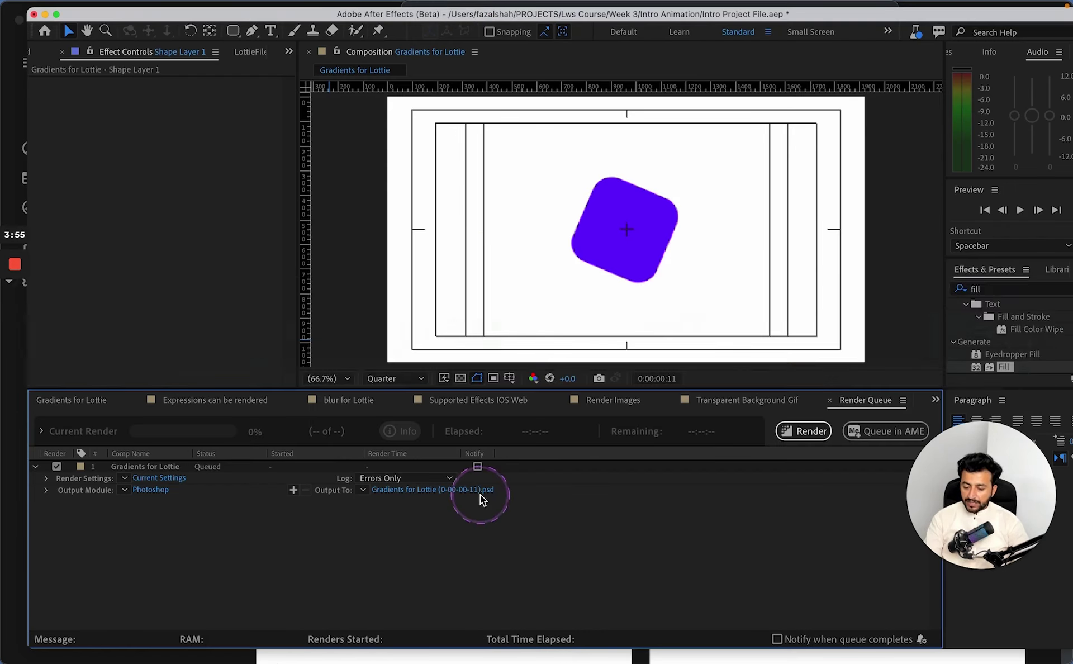
{"action": "left_click", "coordinate": [318, 406]}
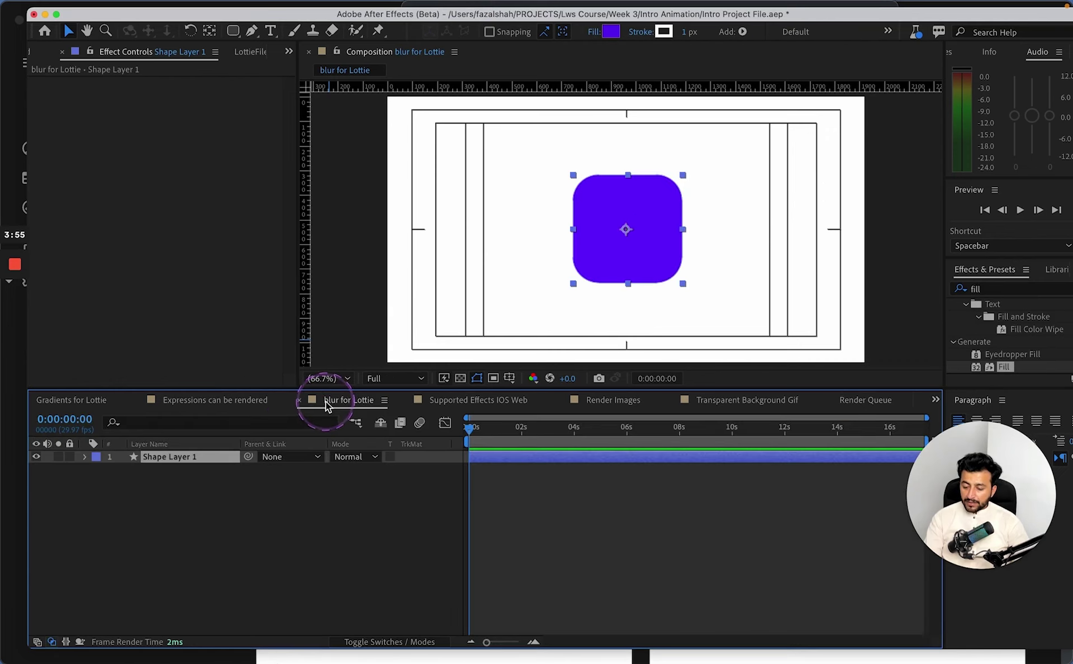
{"action": "left_click", "coordinate": [511, 462]}
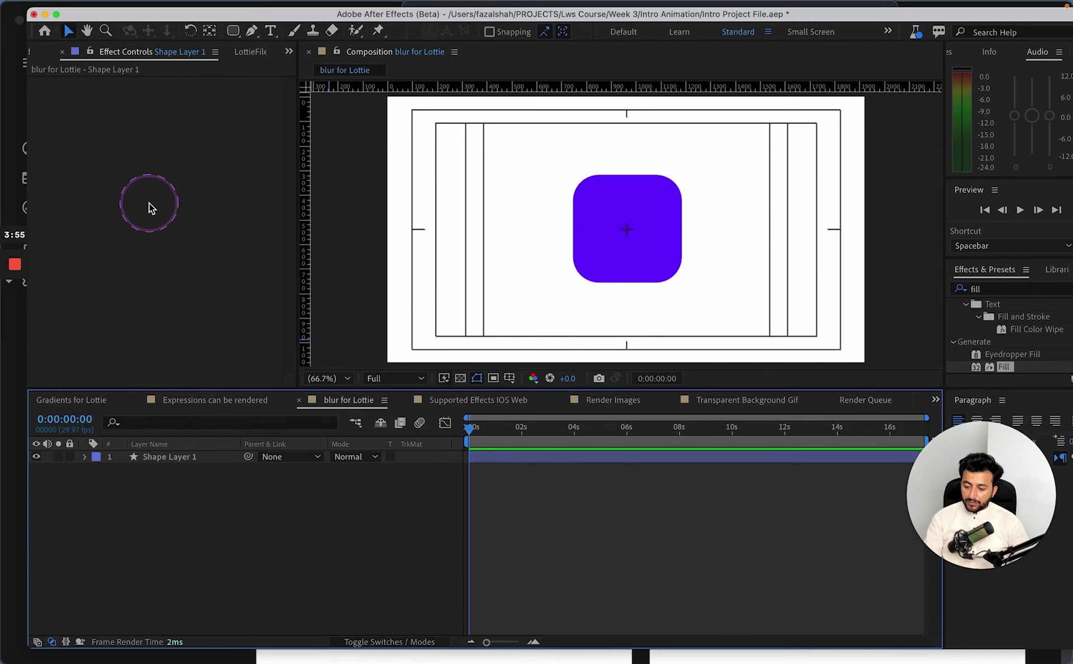
- Collapse the project's Comps folder and import Blur.png from the Desktop as footage
{"action": "left_click", "coordinate": [287, 51]}
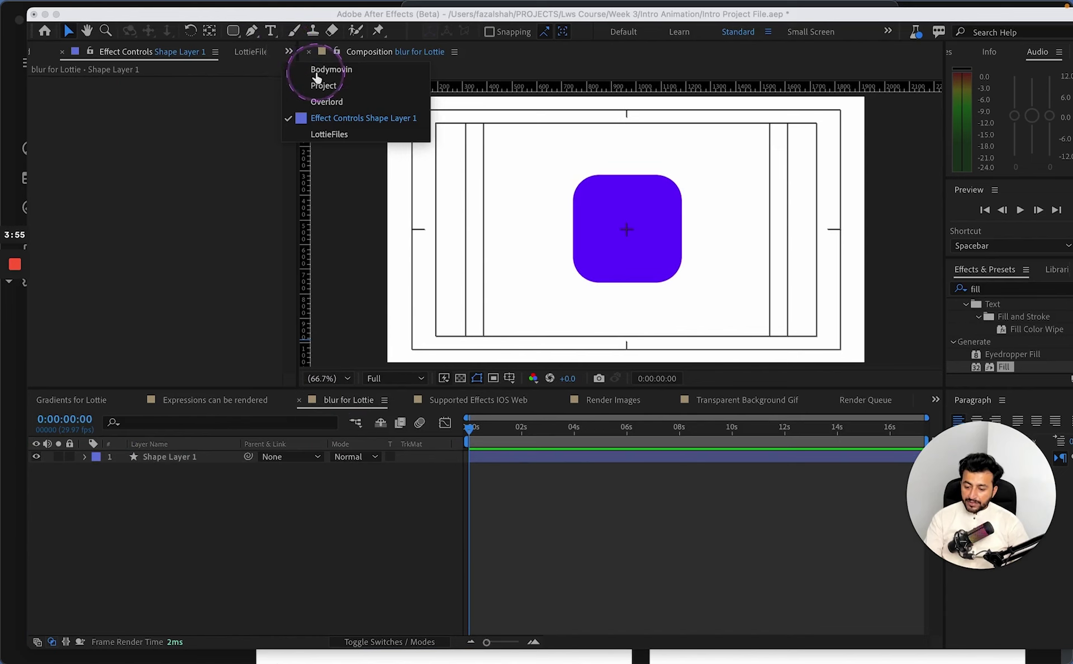
{"action": "left_click", "coordinate": [319, 85]}
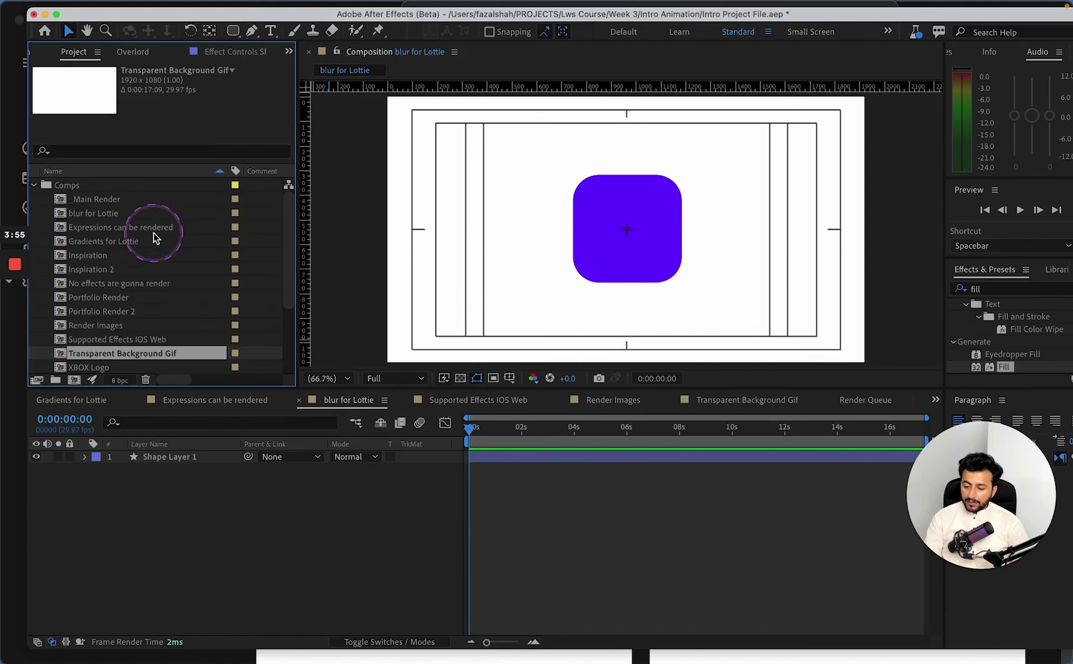
{"action": "scroll", "coordinate": [167, 234], "scroll_direction": "down", "scroll_amount": 3}
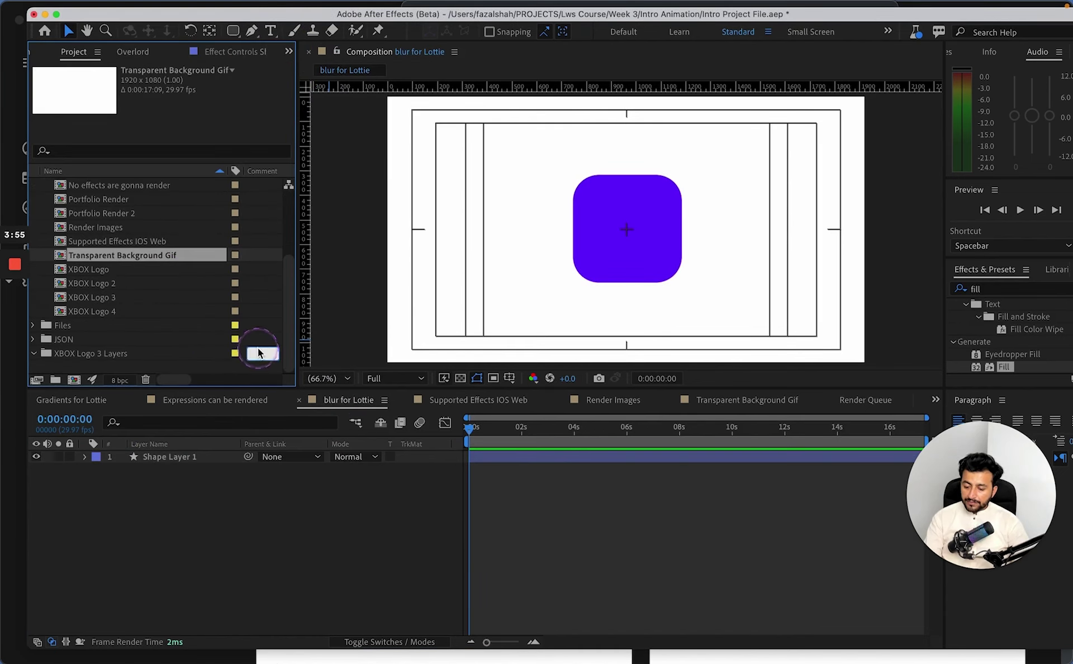
{"action": "scroll", "coordinate": [162, 249], "scroll_direction": "up", "scroll_amount": 3}
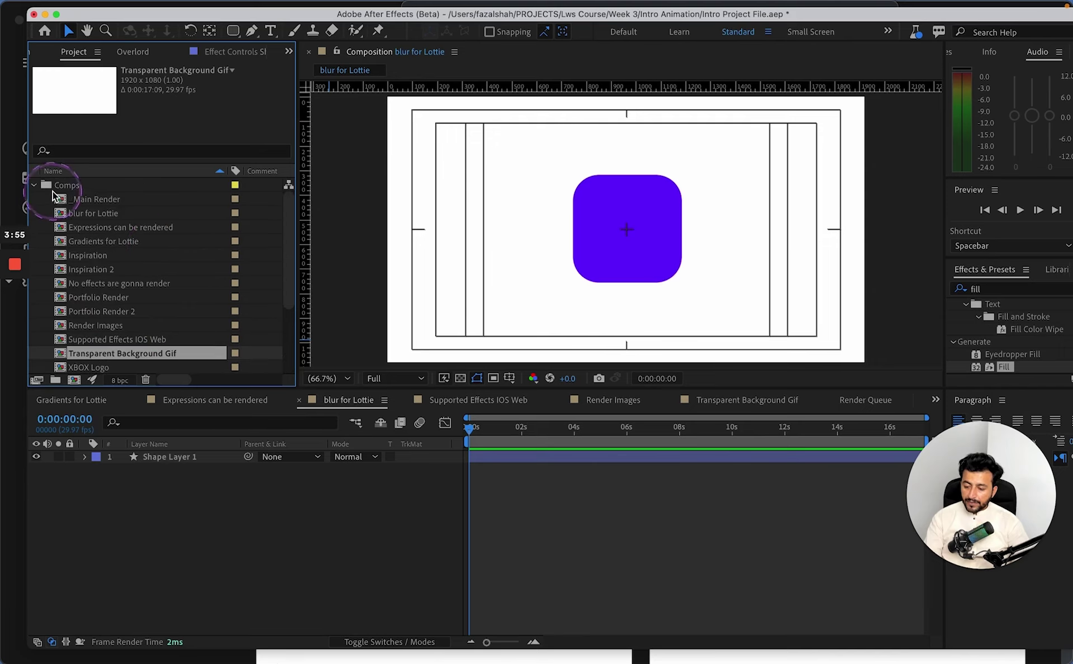
{"action": "left_click", "coordinate": [34, 185]}
{"action": "right_click", "coordinate": [176, 279]}
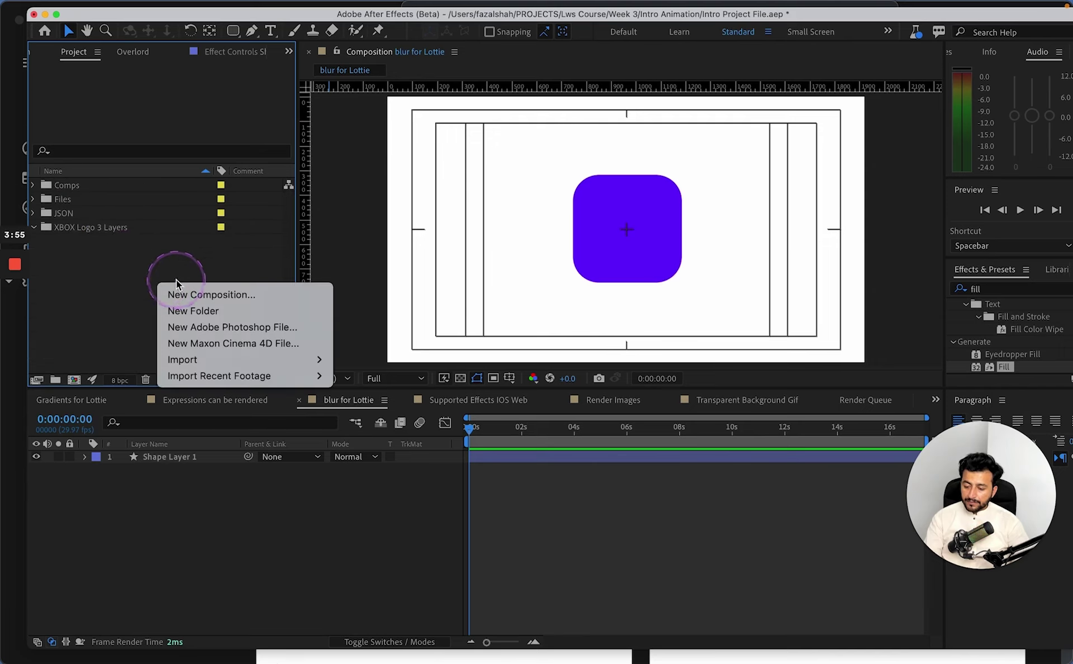
{"action": "left_click", "coordinate": [180, 257]}
{"action": "double_click", "coordinate": [180, 257]}
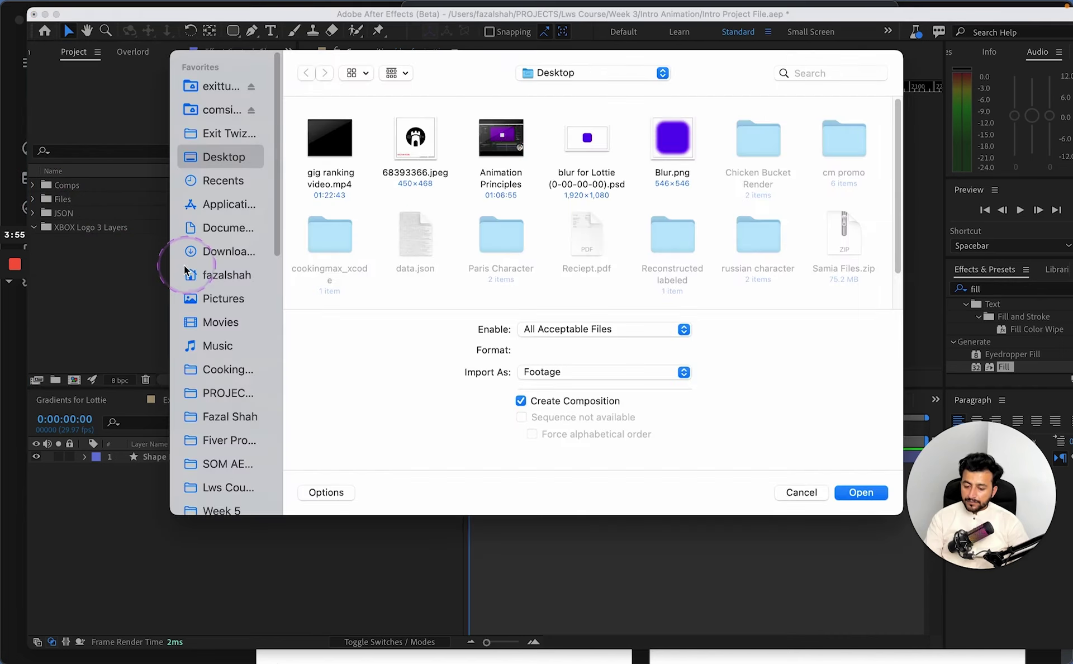
{"action": "double_click", "coordinate": [671, 151]}
{"action": "left_click", "coordinate": [115, 188]}
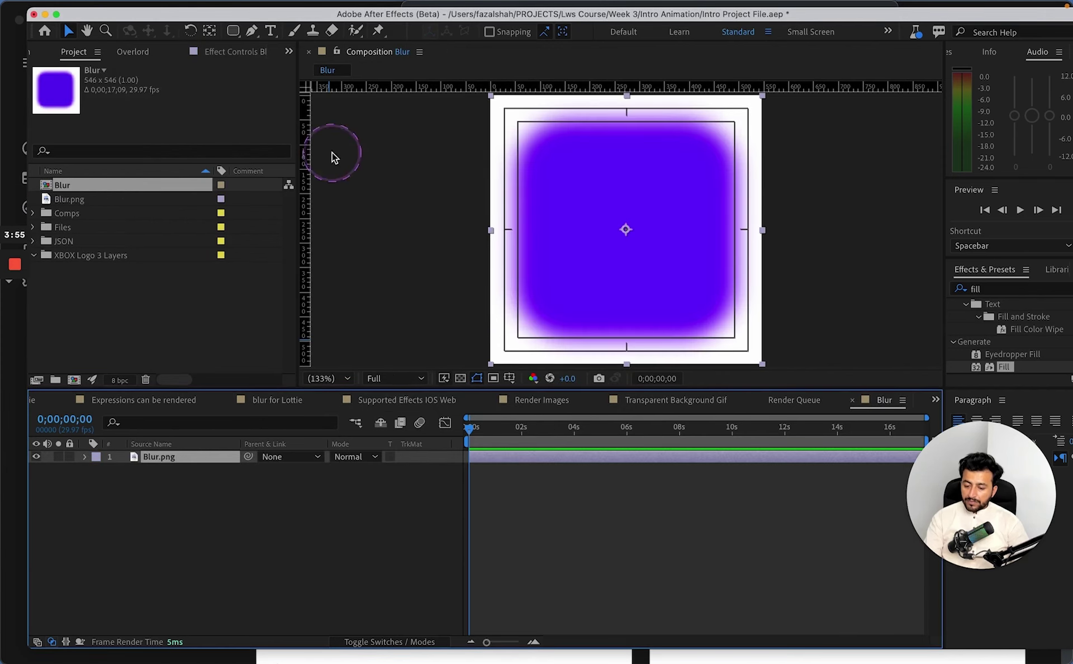
- Close the Blur composition and place Blur.png beneath Shape Layer 1 in the blur for Lottie composition
{"action": "left_click", "coordinate": [857, 402]}
{"action": "left_click", "coordinate": [338, 400]}
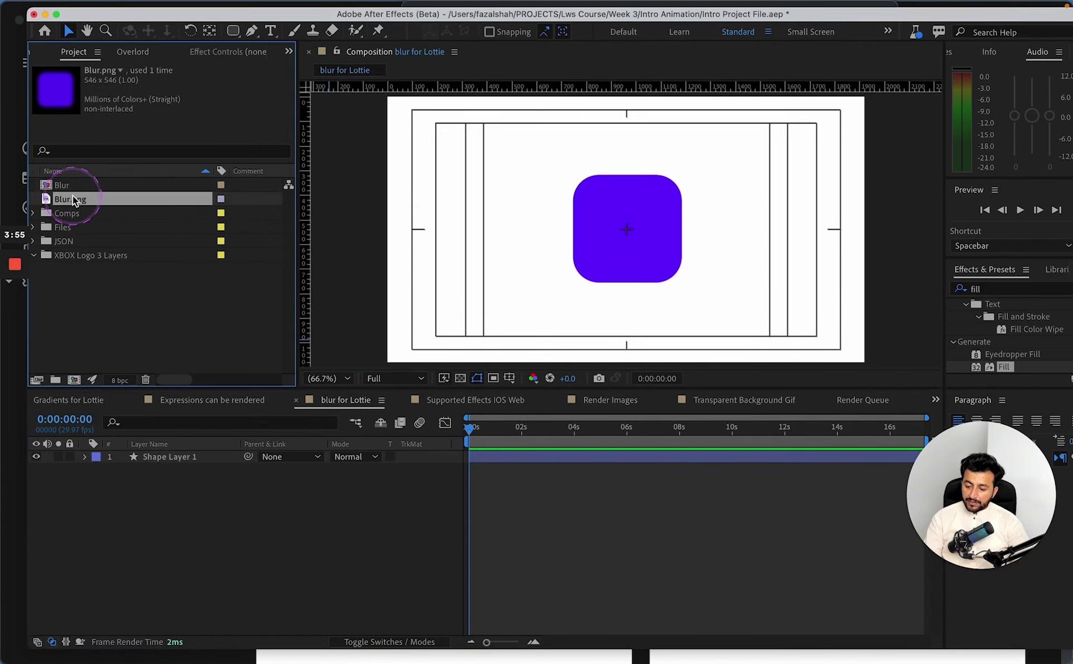
{"action": "left_click_drag", "start_coordinate": [62, 199], "coordinate": [604, 233]}
{"action": "key", "text": "Delete"}
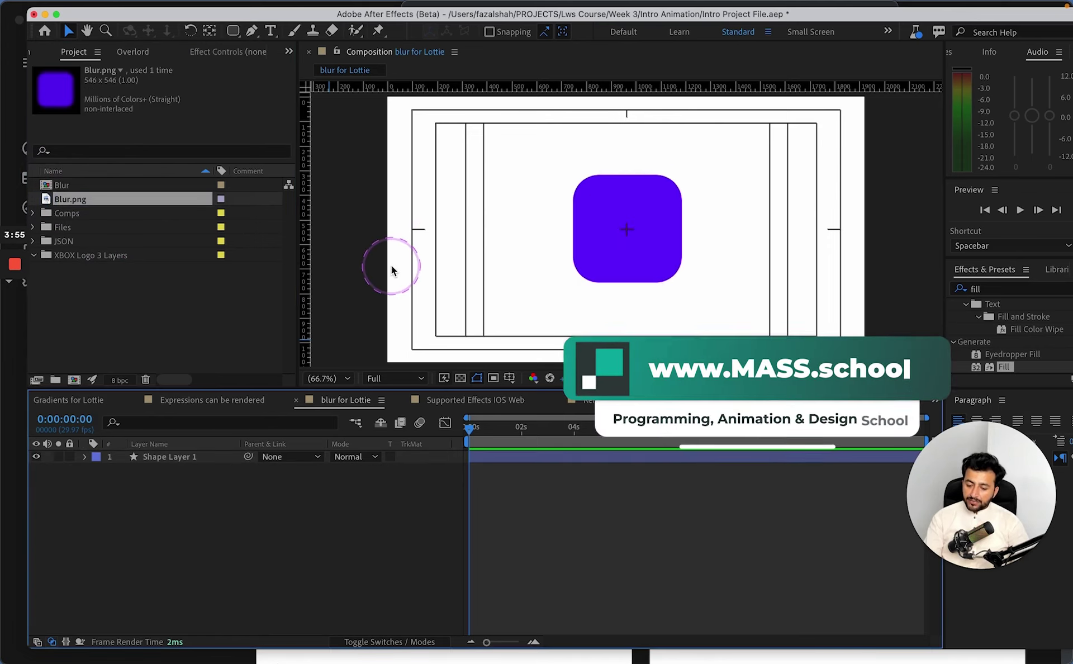
{"action": "left_click_drag", "start_coordinate": [66, 201], "coordinate": [123, 556]}
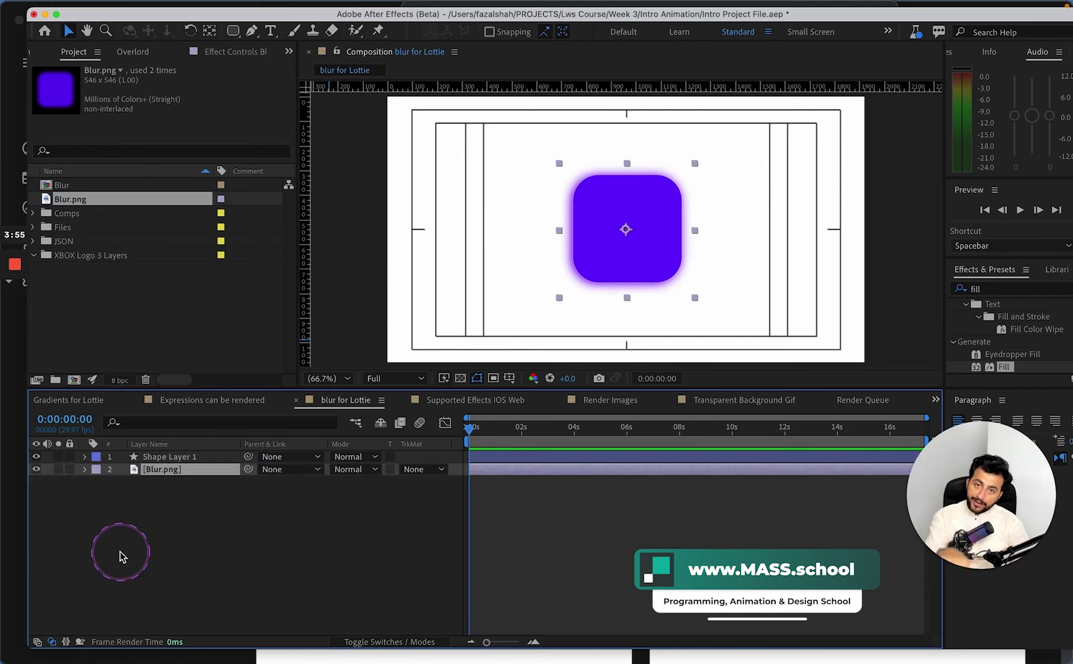
- End the blur for Lottie composition's work area at 0:00:02:02
{"action": "key", "text": "ctrl+m"}
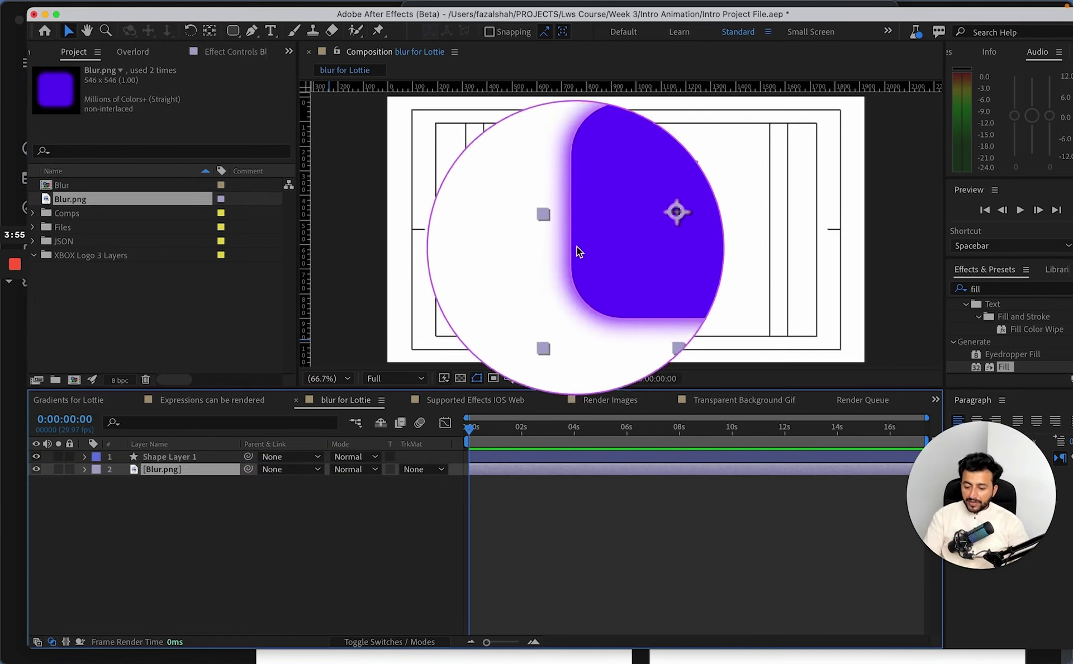
{"action": "key", "text": "ctrl+m"}
{"action": "left_click_drag", "start_coordinate": [472, 441], "coordinate": [524, 429]}
{"action": "key", "text": "n"}
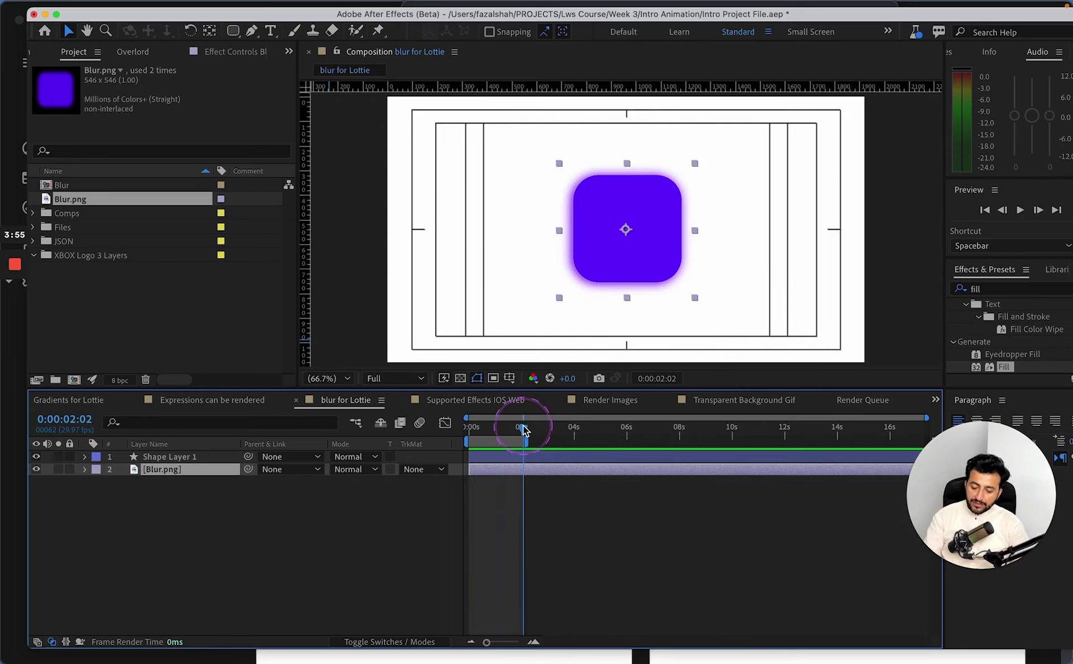
- Add a Rotation keyframe to the Blur.png layer at 0:00:00:00
{"action": "left_click", "coordinate": [473, 428]}
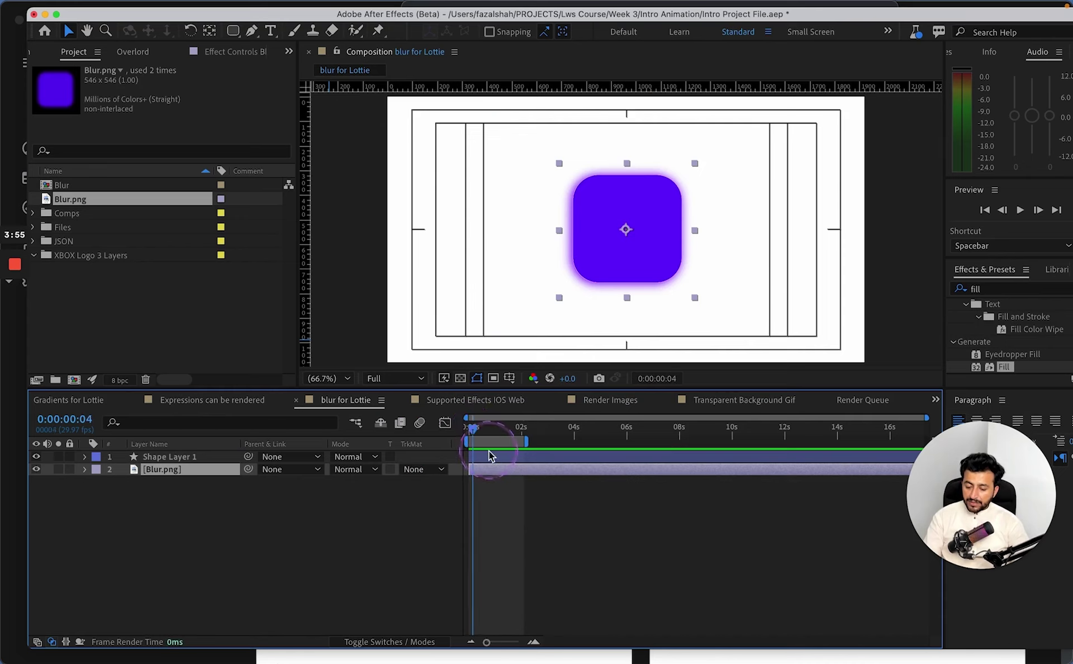
{"action": "left_click", "coordinate": [490, 457]}
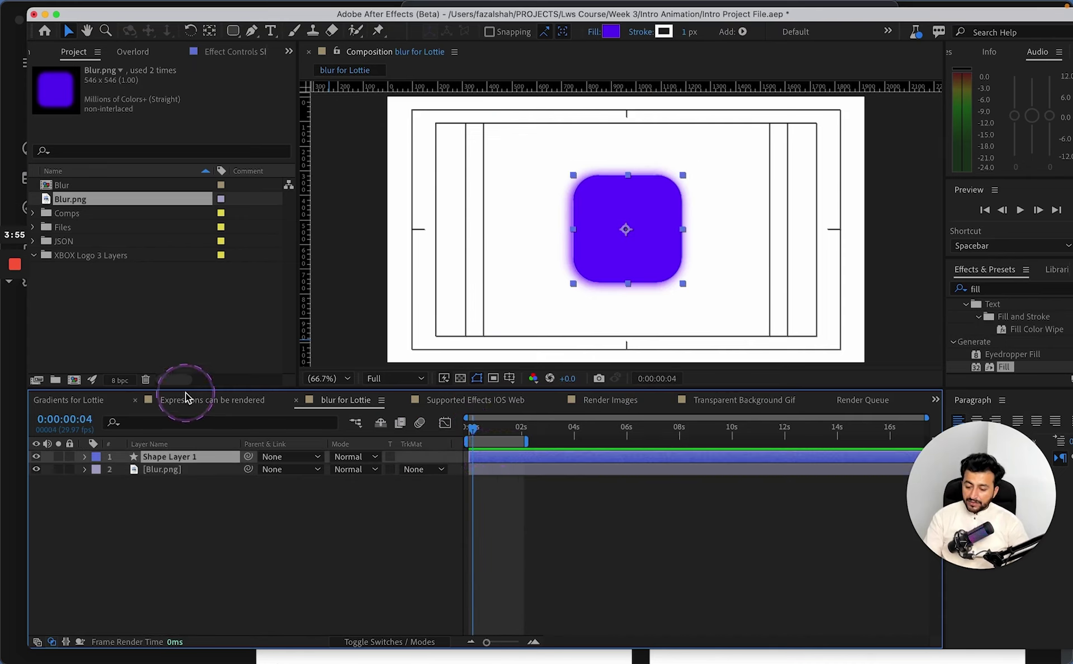
{"action": "left_click", "coordinate": [168, 471]}
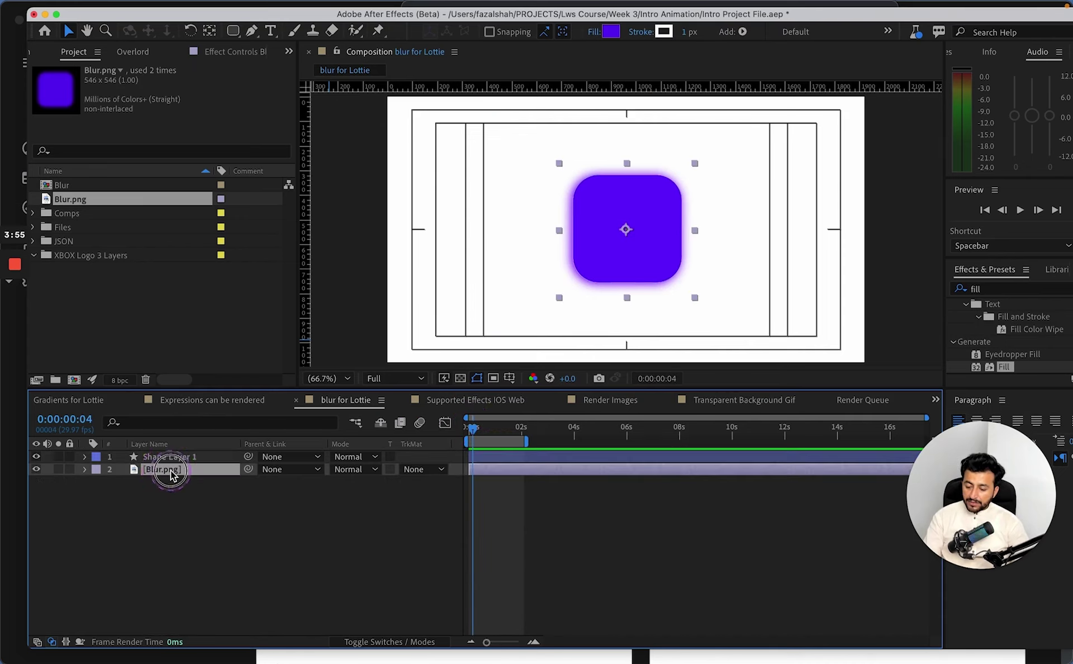
{"action": "left_click_drag", "start_coordinate": [471, 432], "coordinate": [463, 434]}
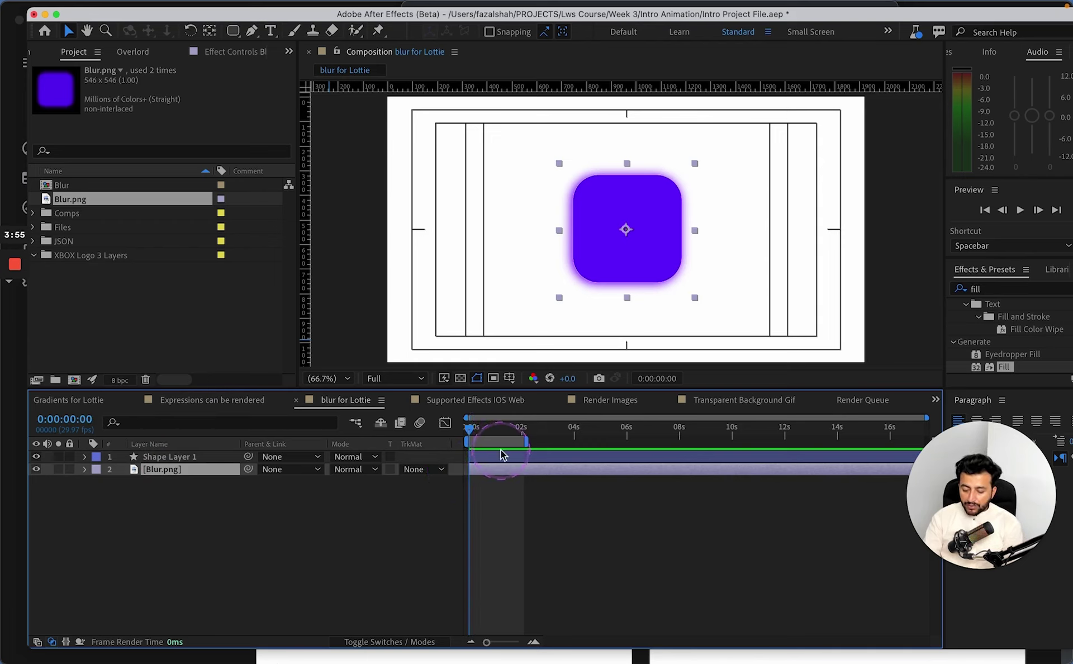
{"action": "key", "text": "alt+shift+r"}
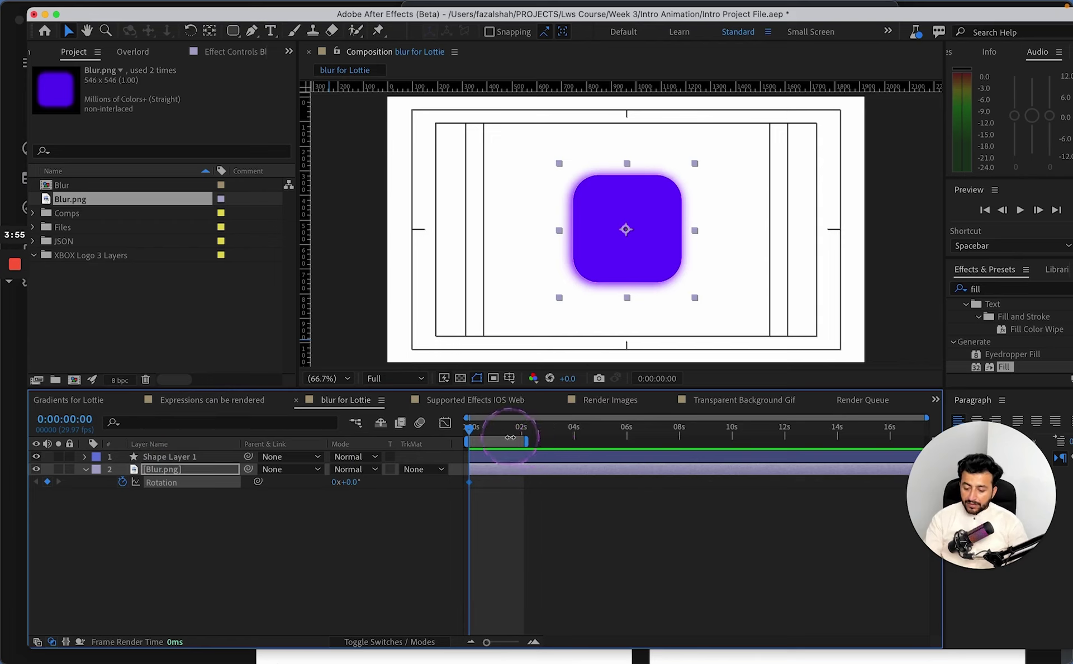
- Keyframe Shape Layer 1's Rotation from 0x+0.0° at 0:00:00:00 to 1x+0.0° at 0:00:02:02
{"action": "left_click", "coordinate": [483, 456]}
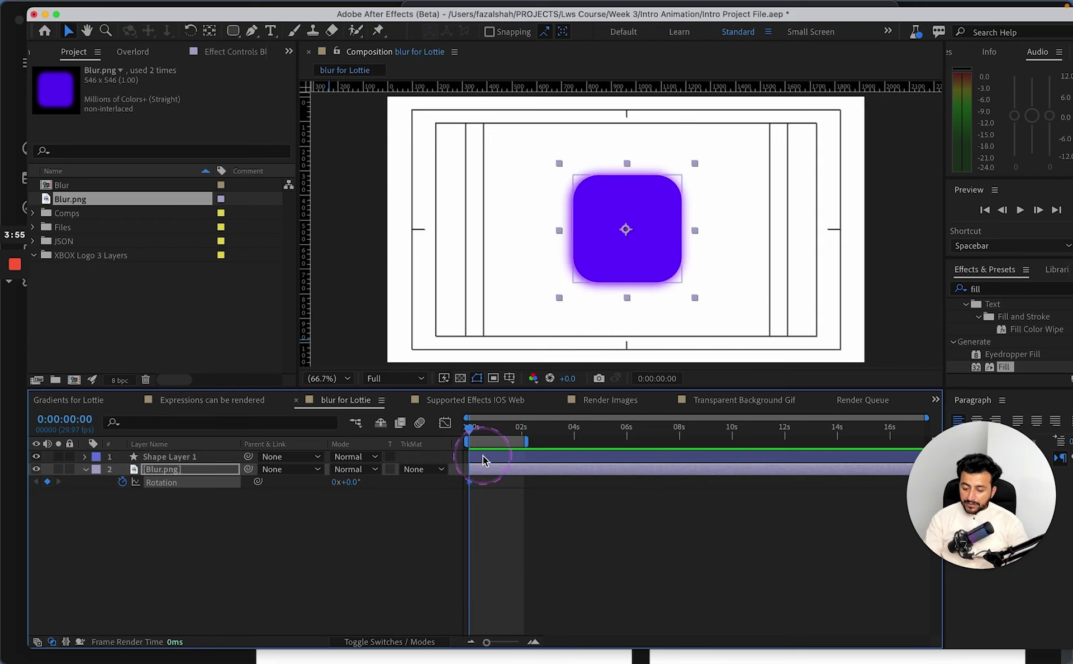
{"action": "key", "text": "alt+shift+r"}
{"action": "left_click", "coordinate": [522, 427]}
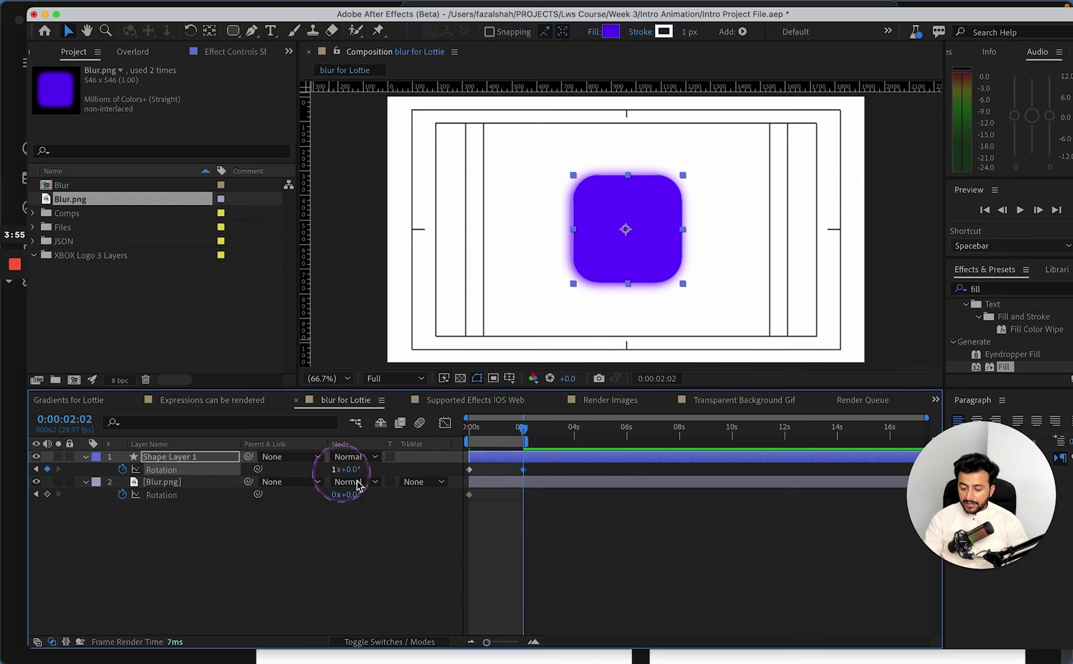
{"action": "left_click", "coordinate": [505, 560]}
- Copy both Rotation keyframes of Shape Layer 1 and paste them onto the Blur.png layer at 0:00:00:00
{"action": "mouse_move", "coordinate": [527, 482]}
{"action": "left_mouse_down"}
{"action": "mouse_move", "coordinate": [475, 459]}
{"action": "mouse_move", "coordinate": [461, 467]}
{"action": "left_mouse_up"}
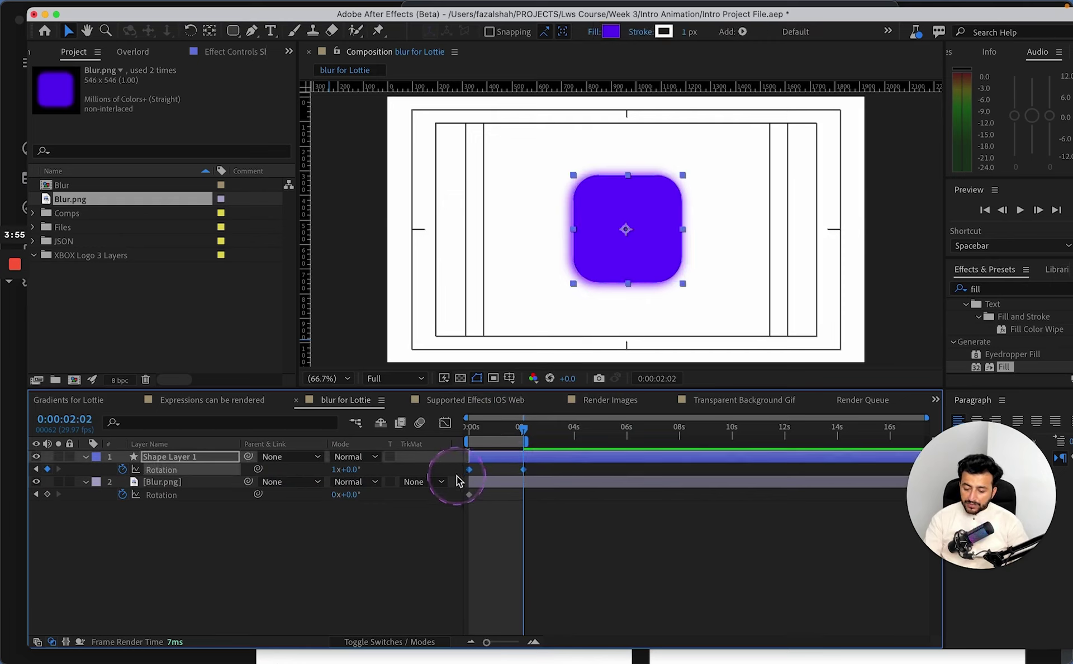
{"action": "left_click", "coordinate": [235, 482]}
{"action": "left_click", "coordinate": [463, 425]}
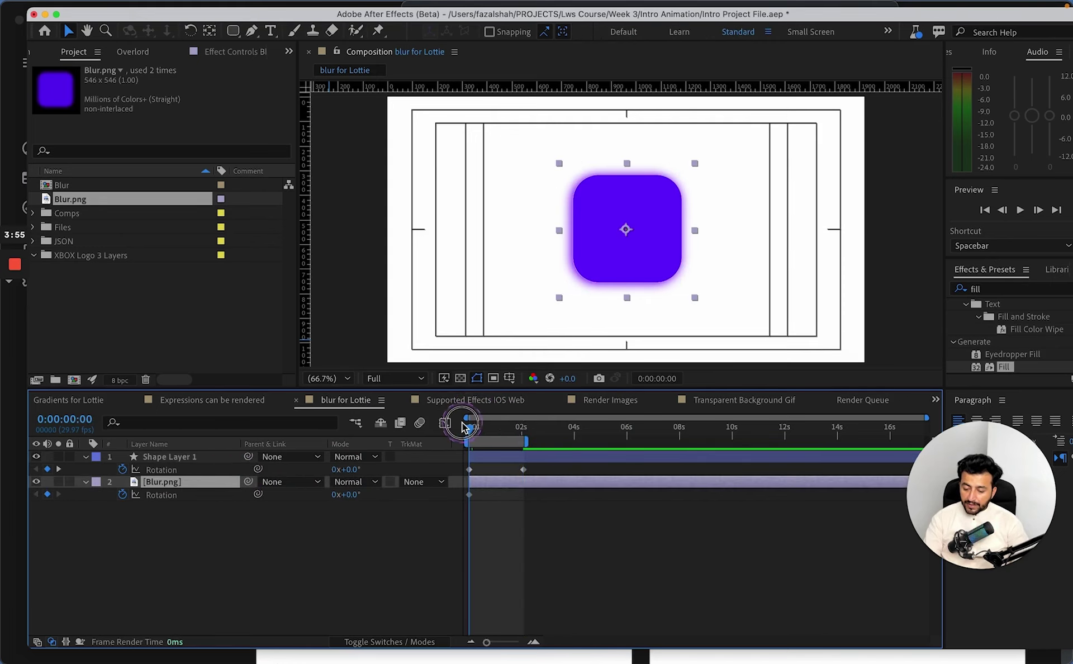
{"action": "key", "text": "super+v"}
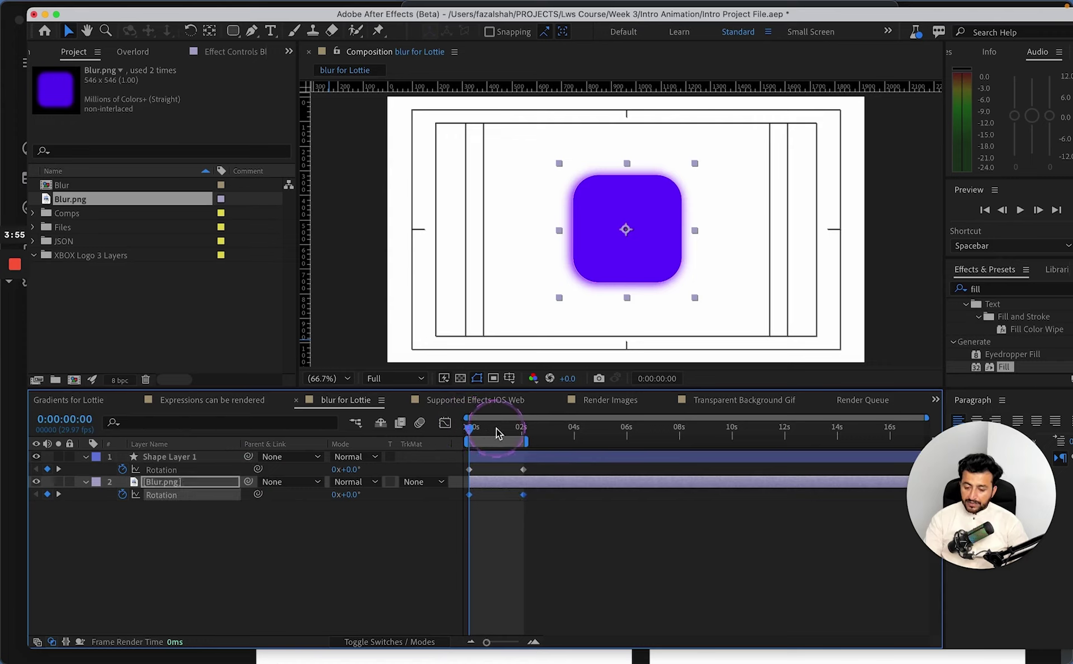
{"action": "left_click", "coordinate": [494, 527]}
- Trim the blur for Lottie composition to its work area and check the duration in the composition settings without changing anything
{"action": "left_click", "coordinate": [525, 427]}
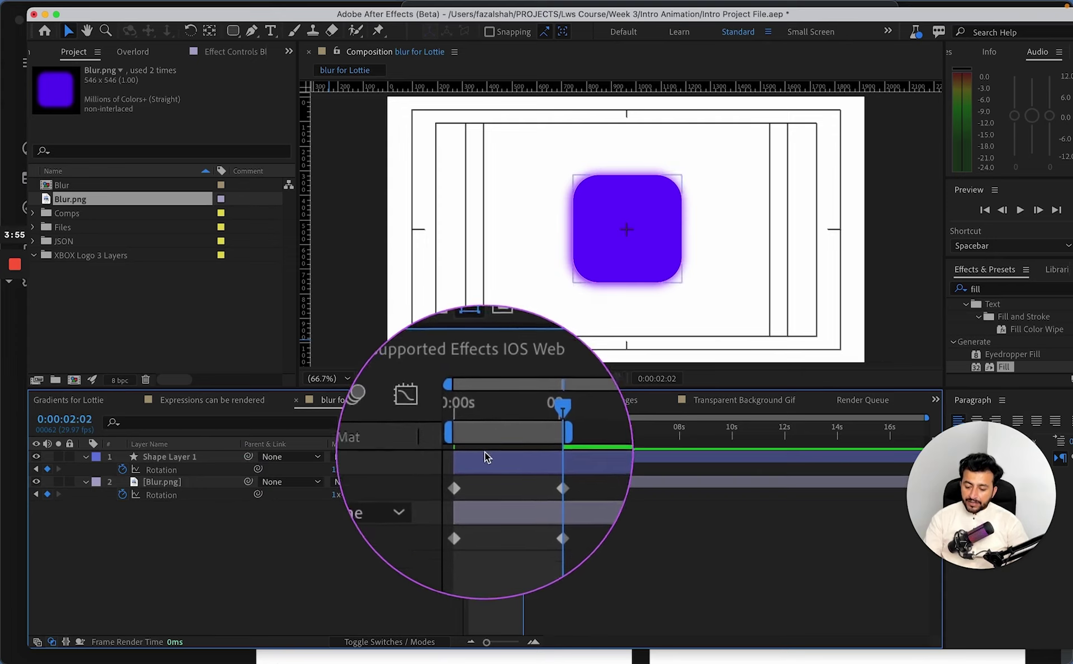
{"action": "right_click", "coordinate": [459, 417]}
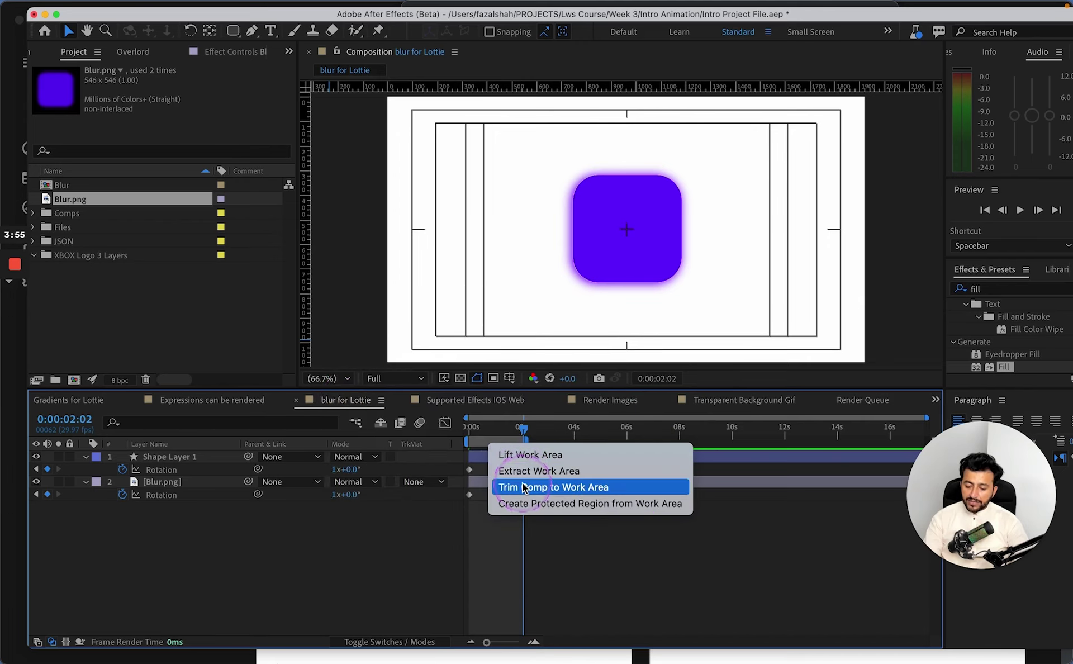
{"action": "left_click", "coordinate": [525, 487]}
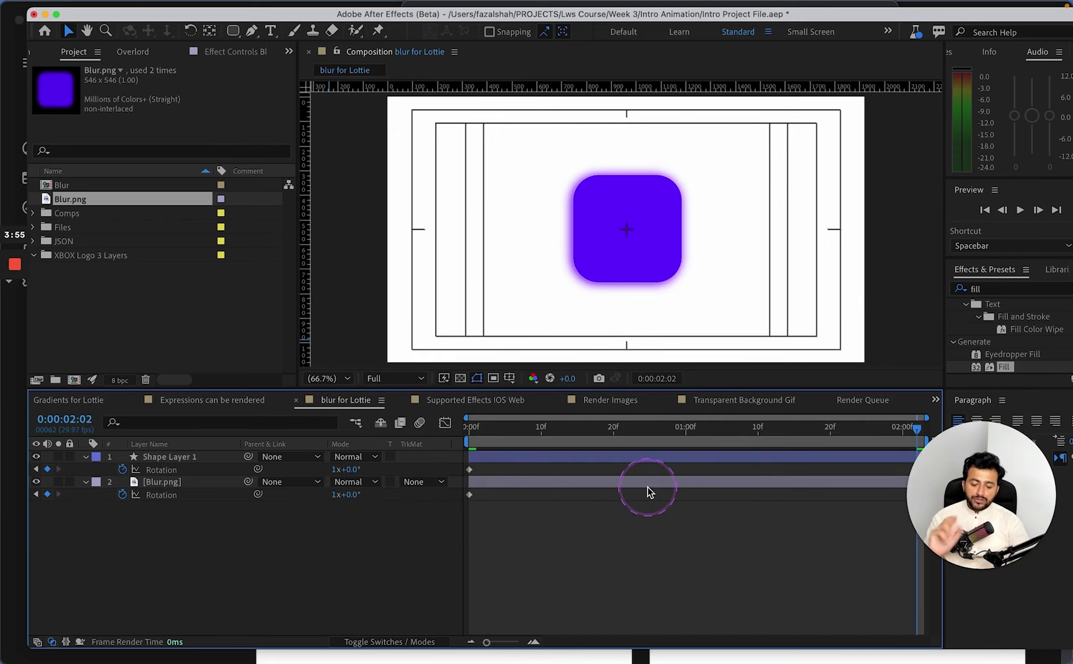
{"action": "key", "text": "super+k"}
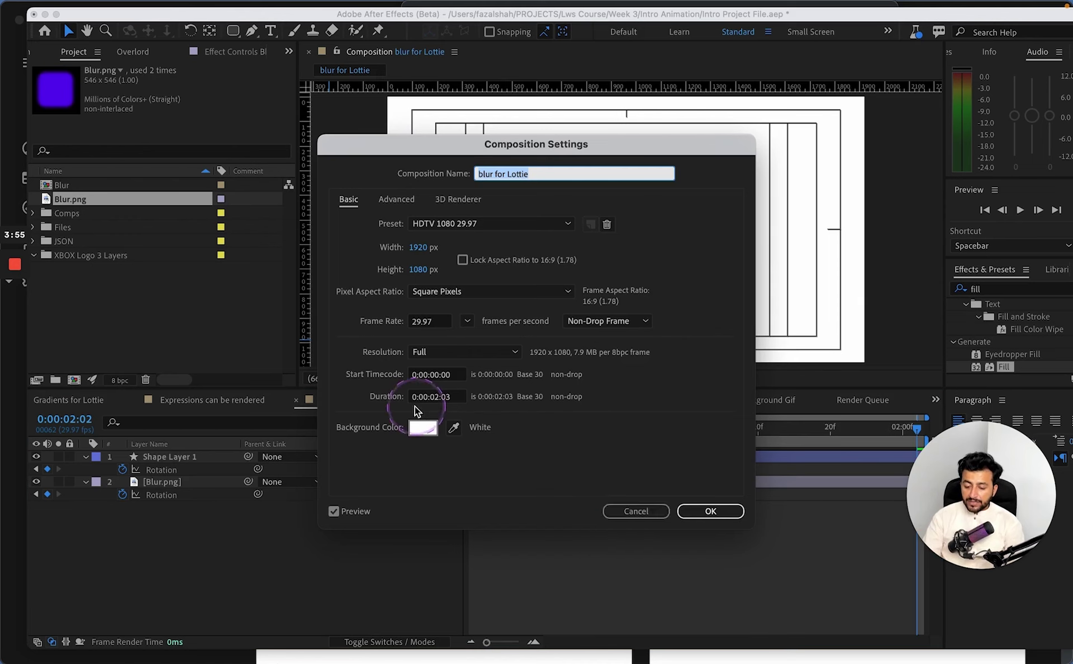
{"action": "left_click", "coordinate": [636, 510]}
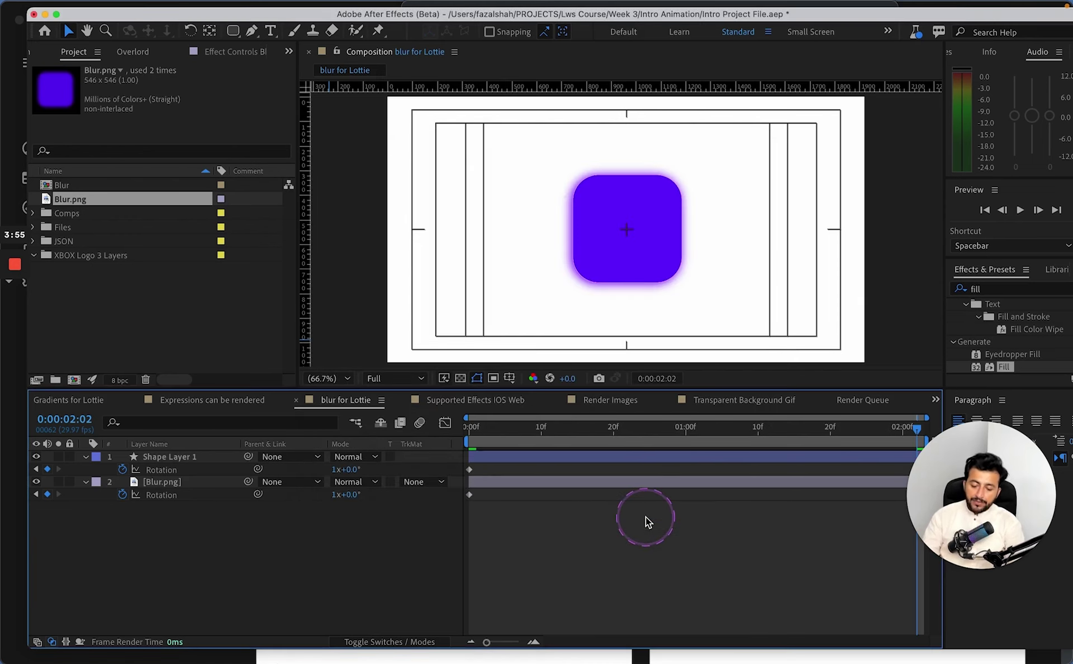
- Keyframe Shape Layer 1's opacity from 100% at the first frame to 0% at frame 20
{"action": "left_click_drag", "start_coordinate": [614, 436], "coordinate": [469, 427]}
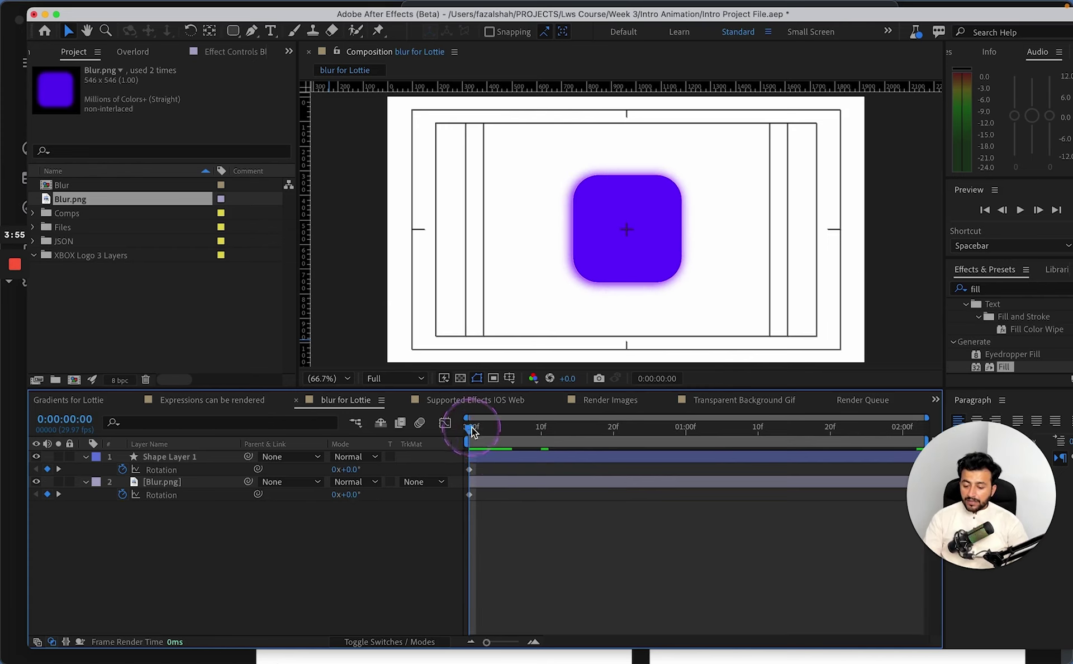
{"action": "left_click", "coordinate": [484, 456]}
{"action": "key", "text": "shift+t"}
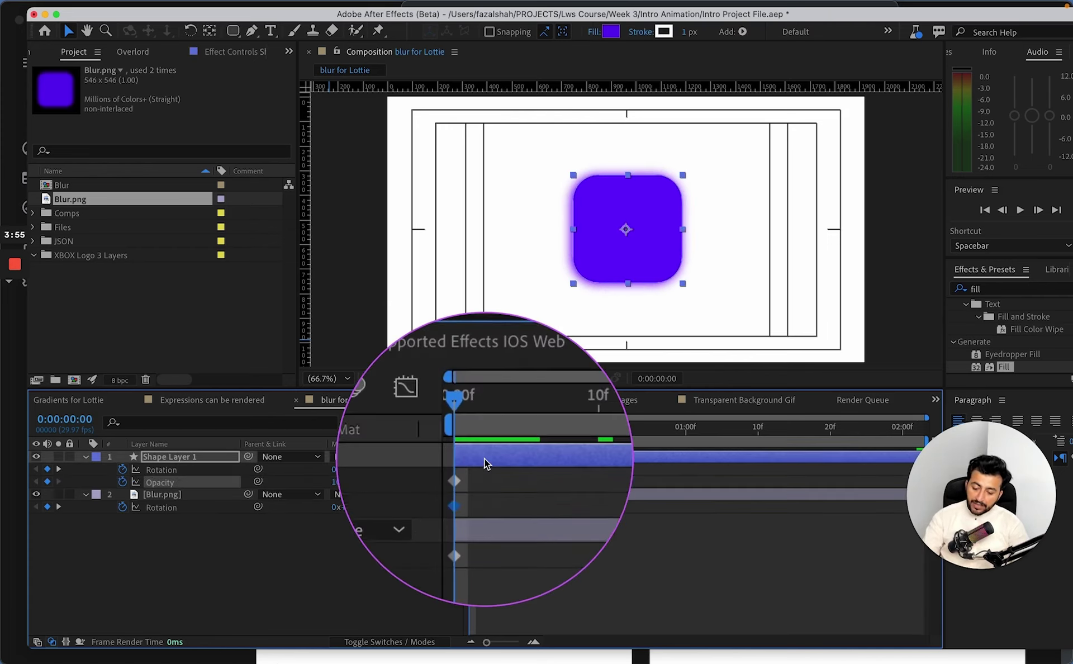
{"action": "left_click_drag", "start_coordinate": [486, 433], "coordinate": [616, 435]}
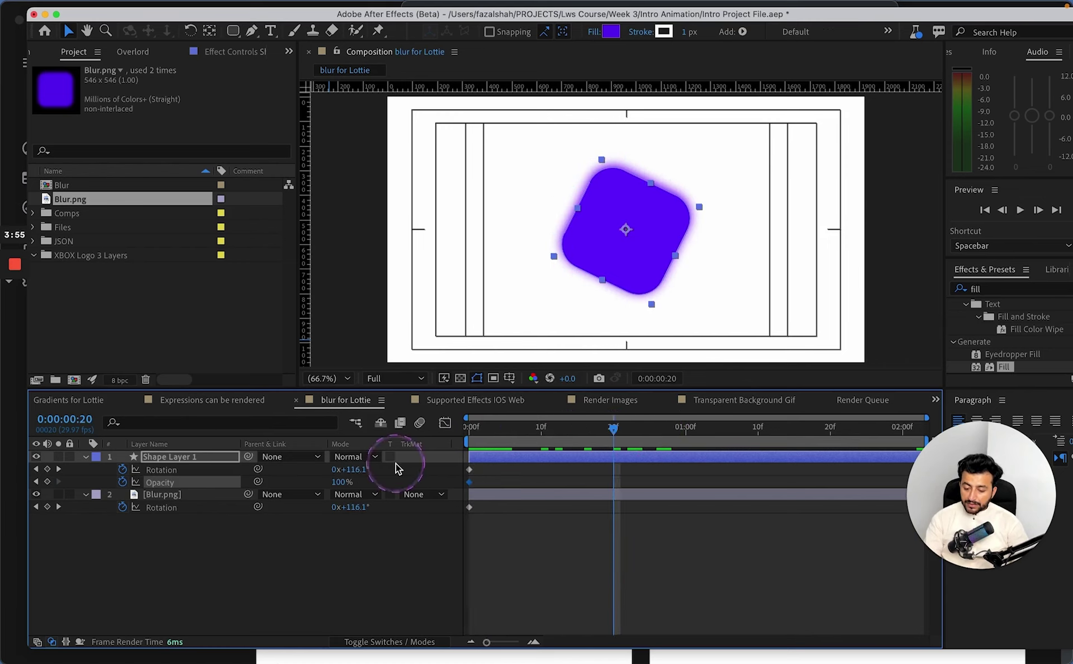
{"action": "left_click", "coordinate": [341, 482]}
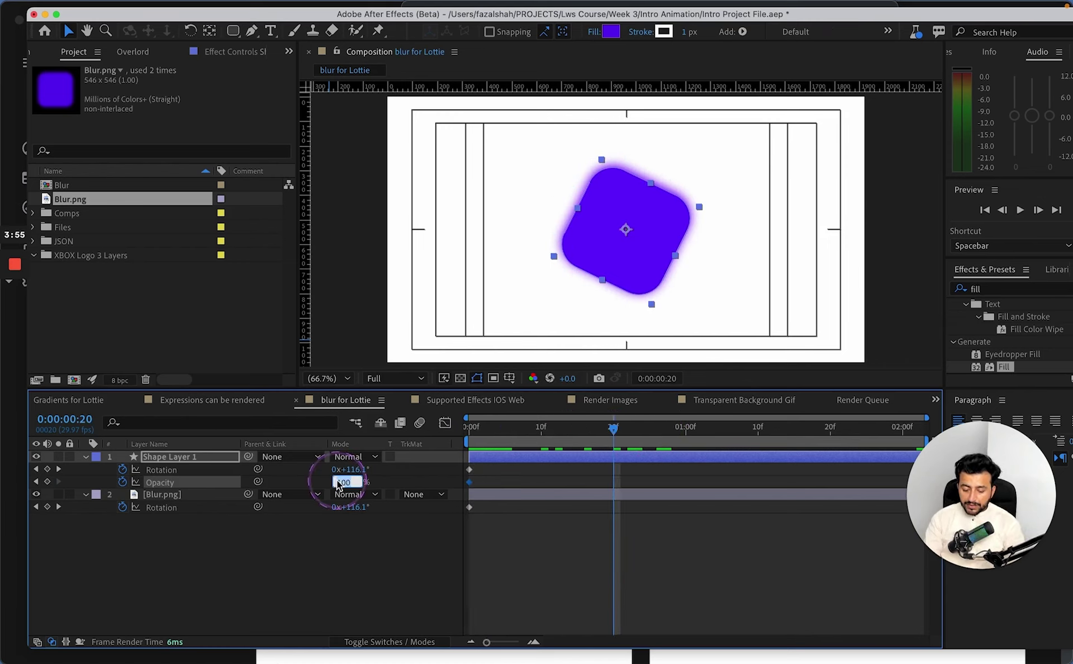
{"action": "key", "text": "Return"}
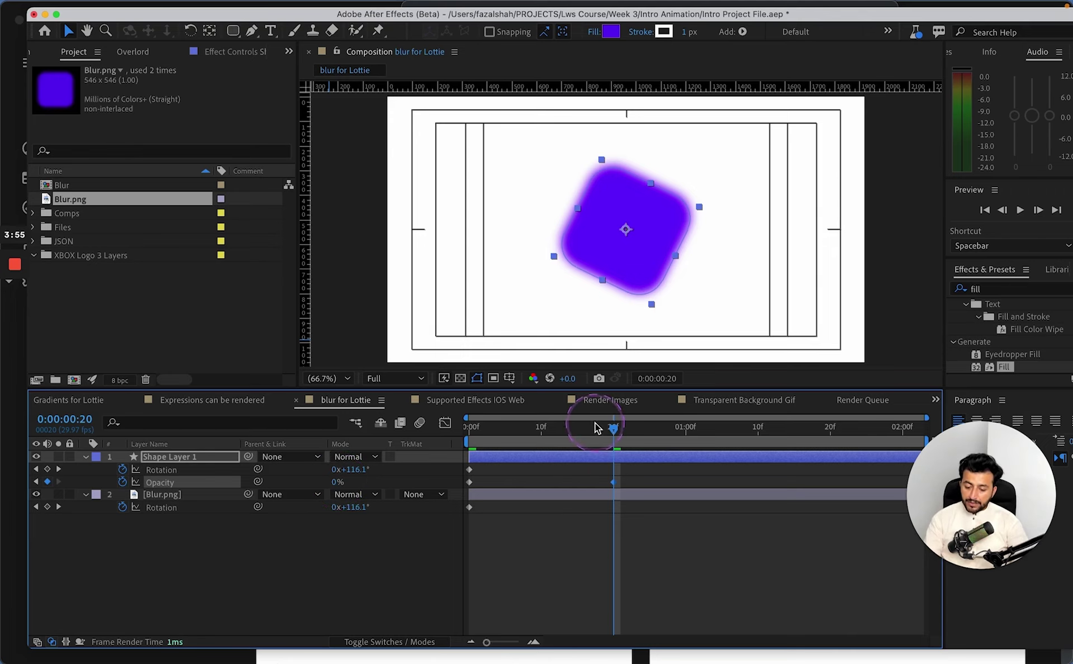
- Keyframe the Blur.png layer's scale at 92% on the first frame, with a second scale keyframe at frame 5
{"action": "left_click_drag", "start_coordinate": [601, 433], "coordinate": [472, 435]}
{"action": "left_click", "coordinate": [505, 494]}
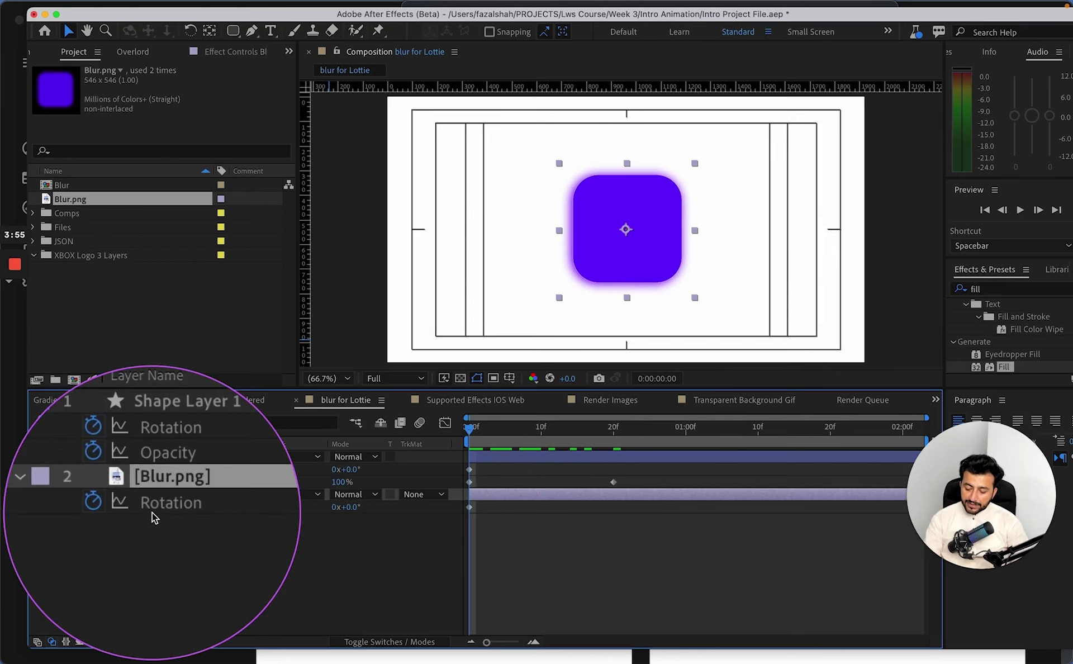
{"action": "key", "text": "shift+s"}
{"action": "left_click_drag", "start_coordinate": [472, 511], "coordinate": [484, 512]}
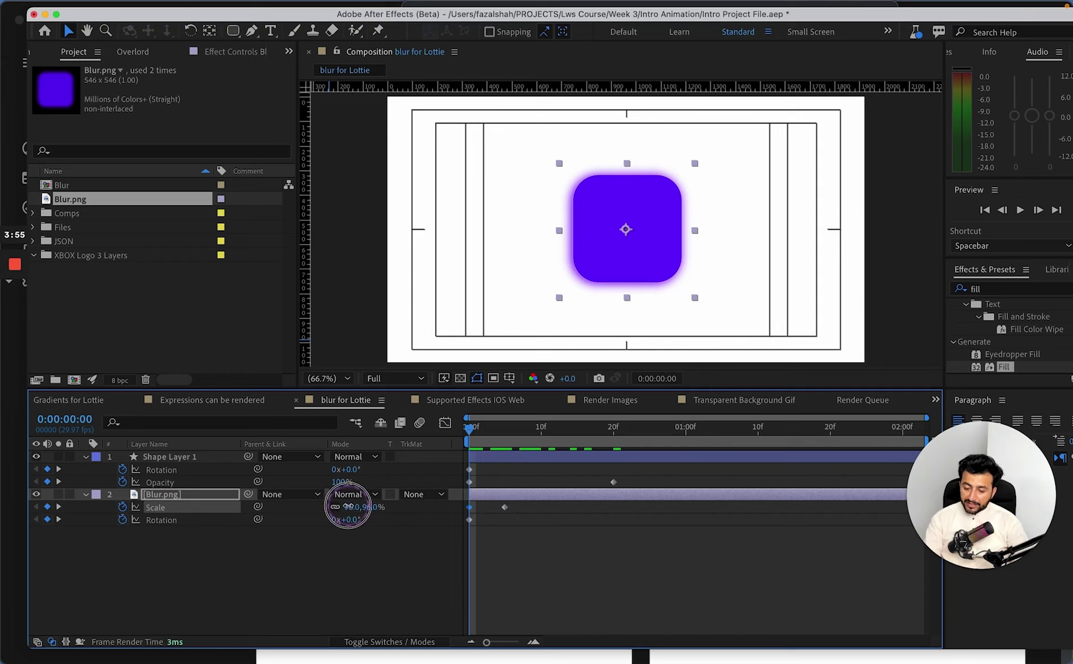
{"action": "left_click_drag", "start_coordinate": [348, 506], "coordinate": [346, 506]}
{"action": "left_click", "coordinate": [515, 482]}
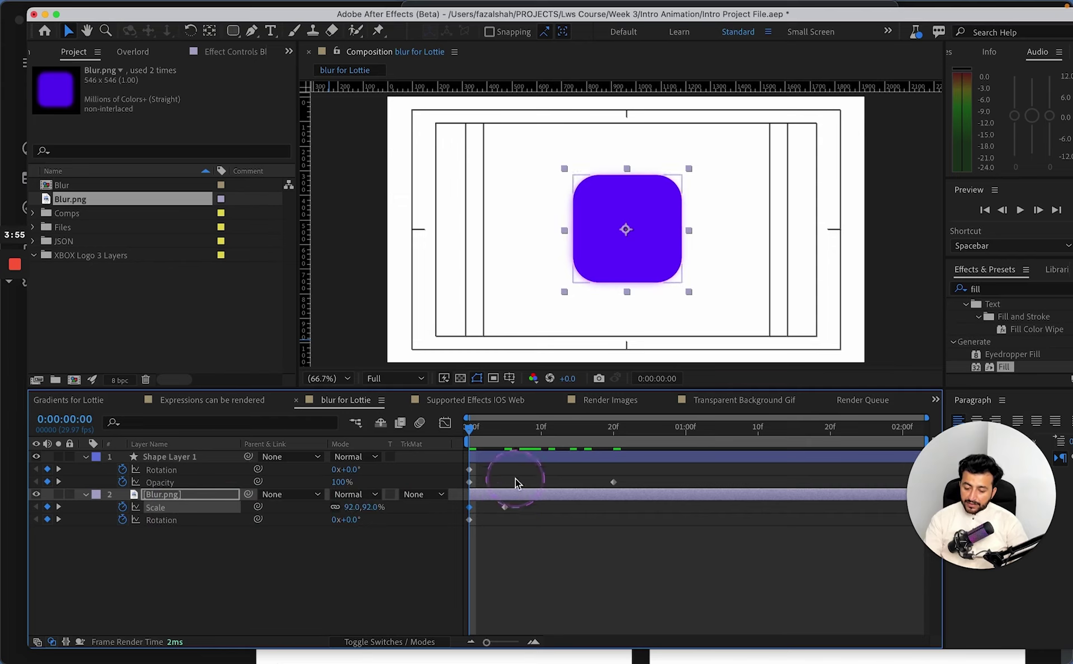
- Play back the blur animation from the start and stop at frame 4
{"action": "left_click_drag", "start_coordinate": [467, 430], "coordinate": [467, 467]}
{"action": "key", "text": "space"}
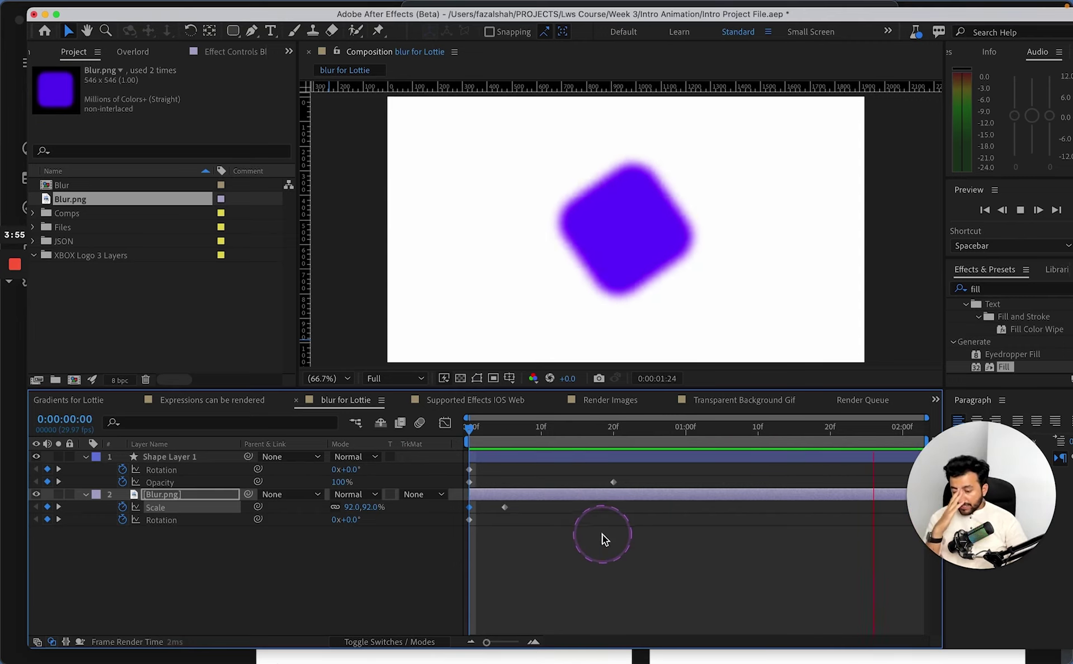
{"action": "left_click", "coordinate": [499, 428]}
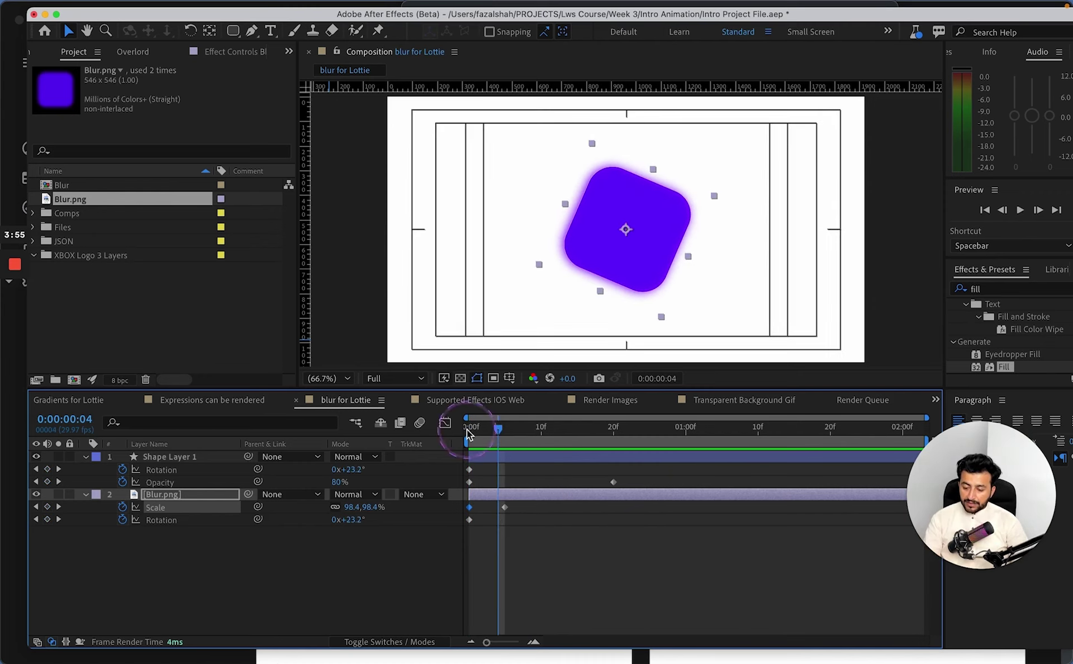
- Move the Blur.png layer above Shape Layer 1 in the layer stack
{"action": "left_click", "coordinate": [173, 483]}
{"action": "left_click_drag", "start_coordinate": [154, 493], "coordinate": [168, 463]}
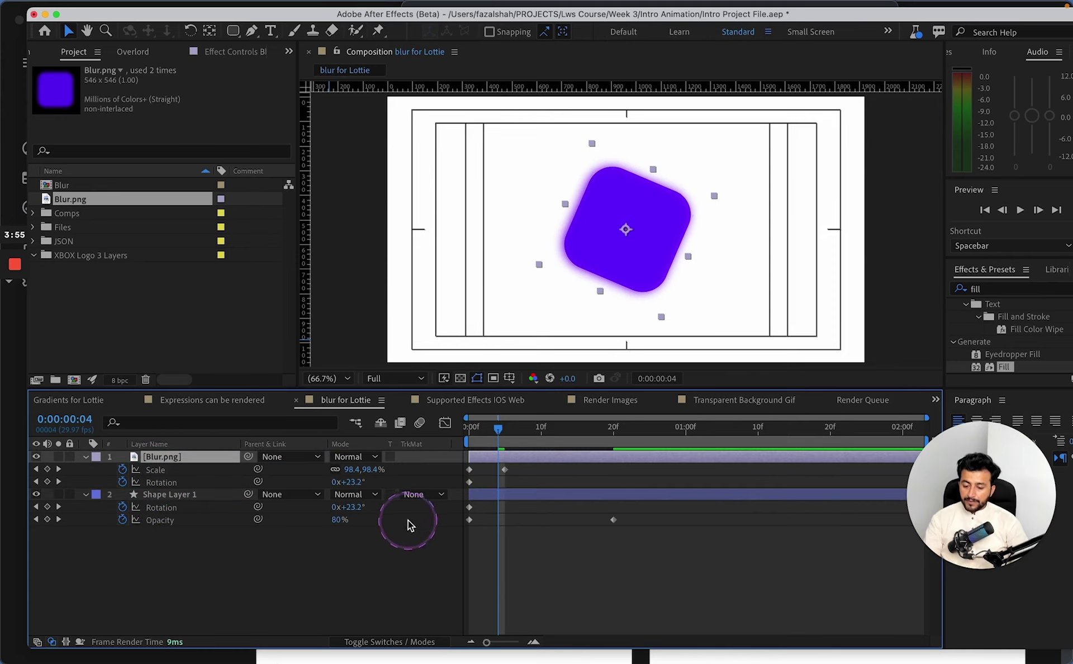
{"action": "left_click", "coordinate": [581, 568]}
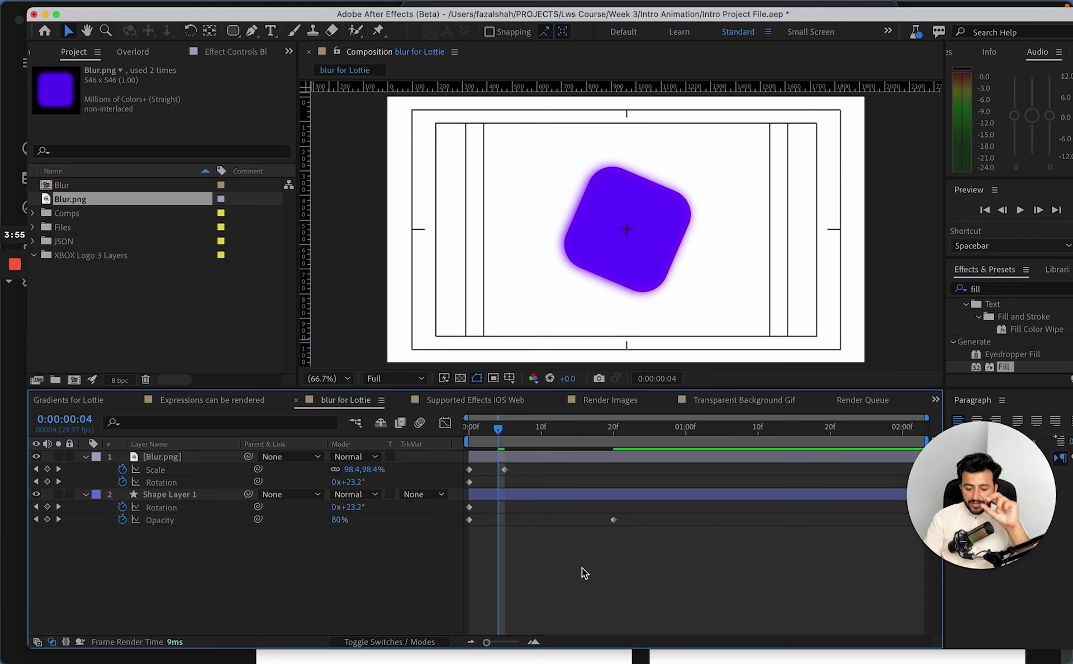
{"action": "left_click", "coordinate": [162, 457]}
{"action": "left_click", "coordinate": [211, 553]}
{"action": "right_click", "coordinate": [210, 553]}
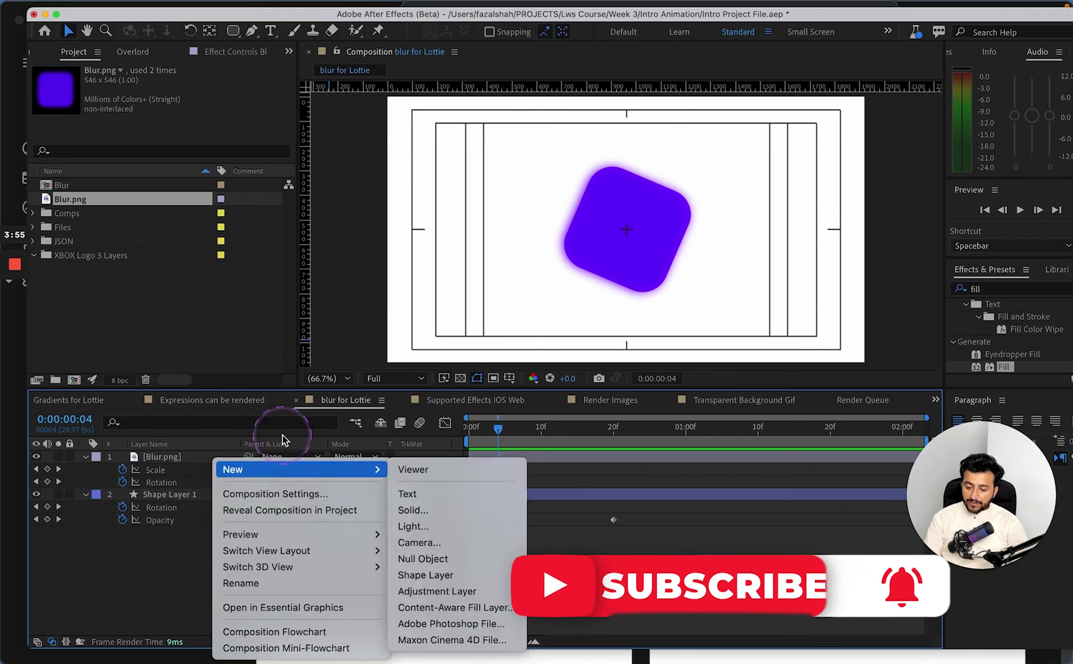
{"action": "key", "text": "Escape"}
- Draw a circle with the Ellipse tool as a new shape layer over the centre of the rotated square
{"action": "left_click", "coordinate": [234, 34]}
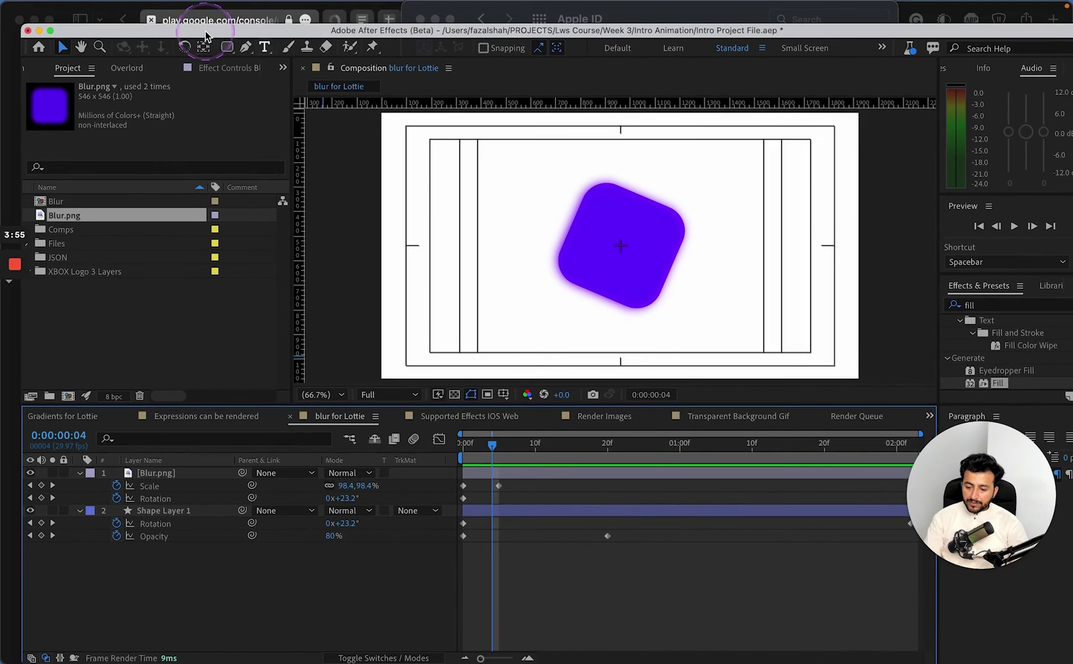
{"action": "left_click", "coordinate": [228, 48]}
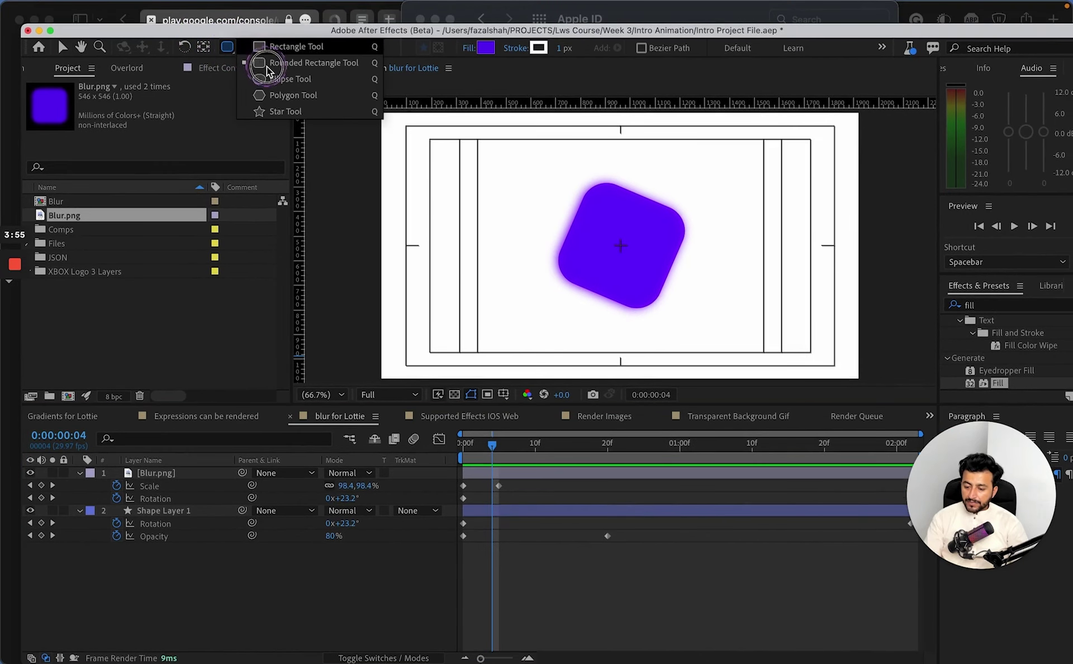
{"action": "left_click", "coordinate": [274, 78]}
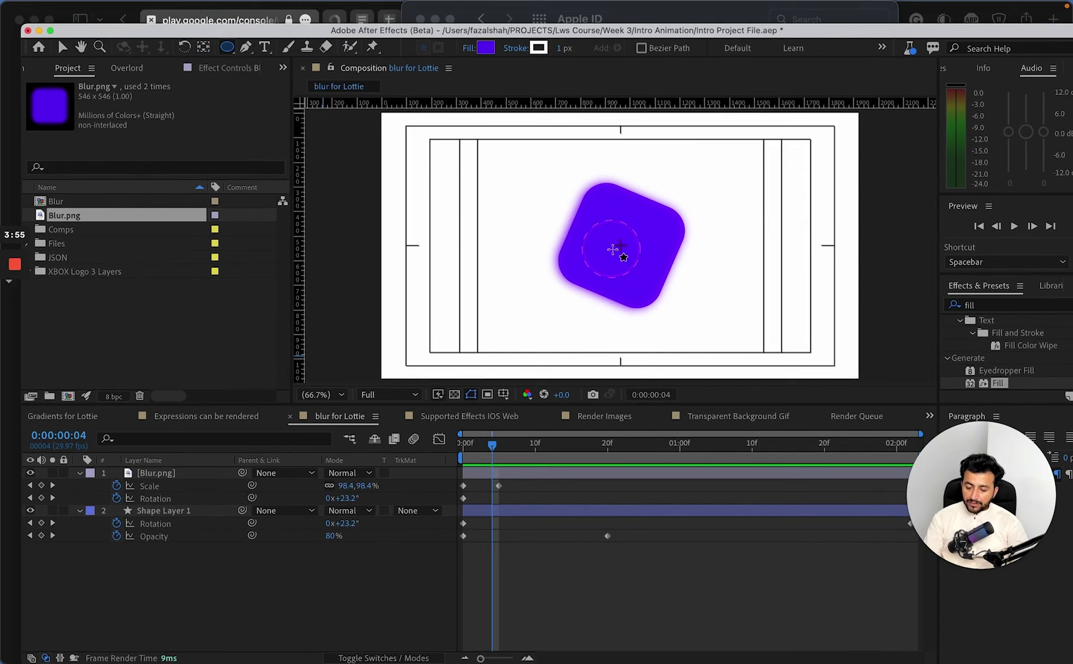
{"action": "left_click_drag", "start_coordinate": [622, 246], "coordinate": [643, 277]}
{"action": "left_click", "coordinate": [221, 443]}
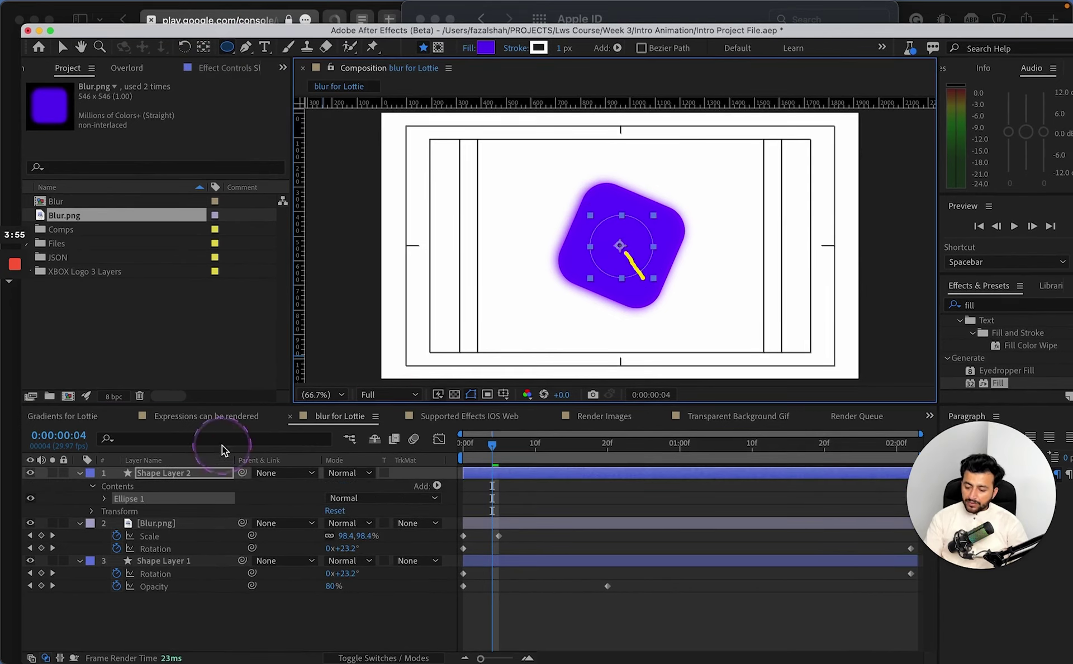
{"action": "left_click", "coordinate": [169, 481]}
{"action": "left_click", "coordinate": [352, 525]}
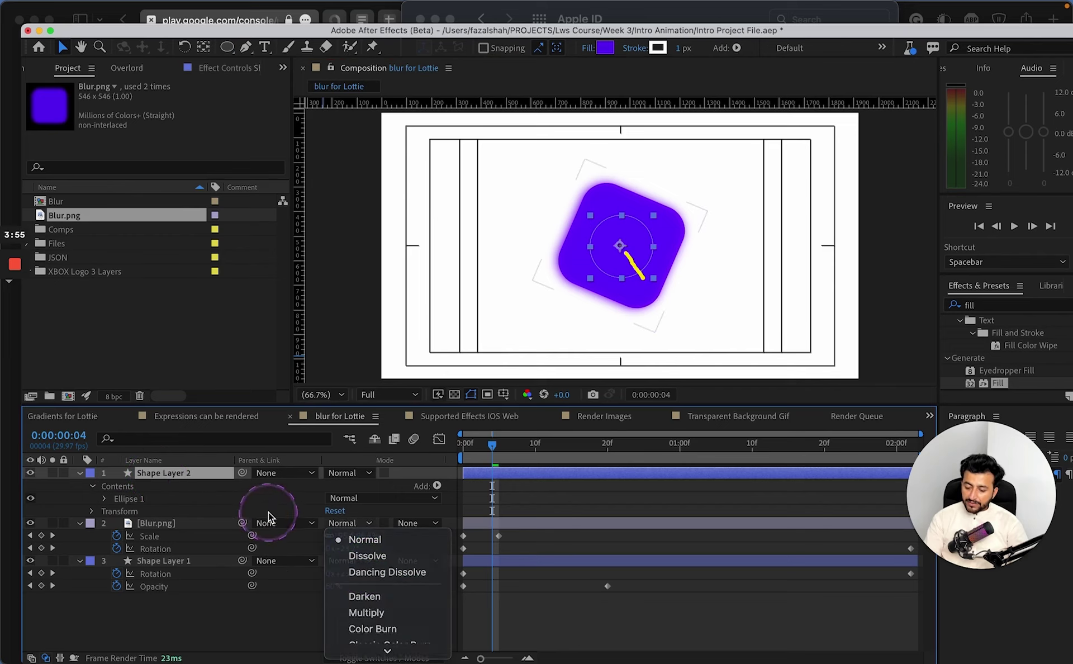
{"action": "left_click", "coordinate": [268, 511]}
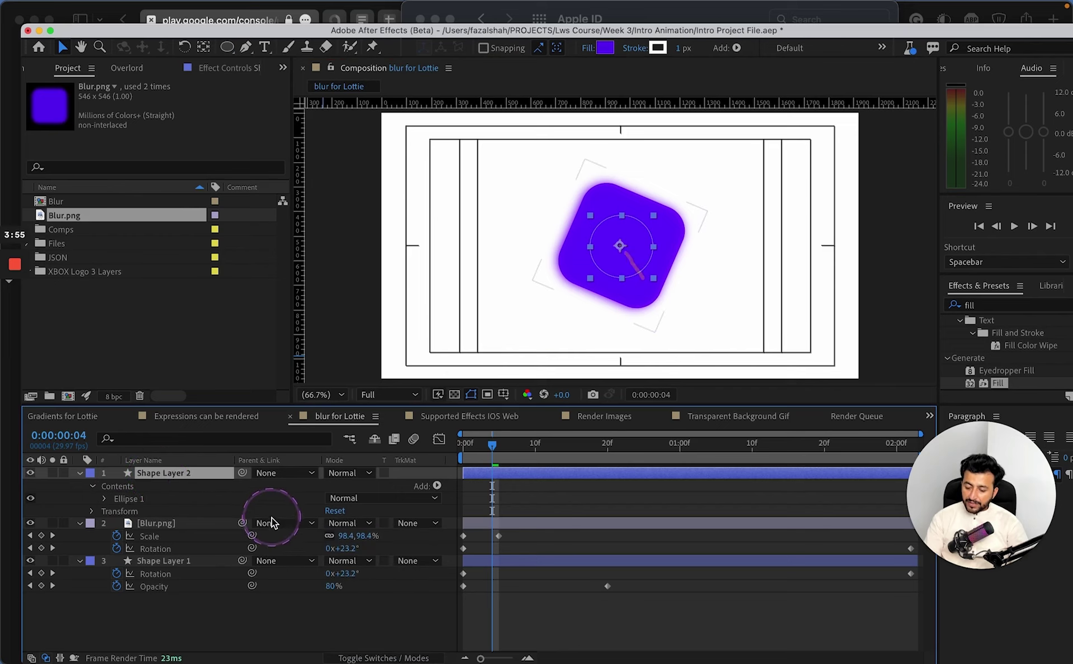
{"action": "left_click", "coordinate": [272, 522]}
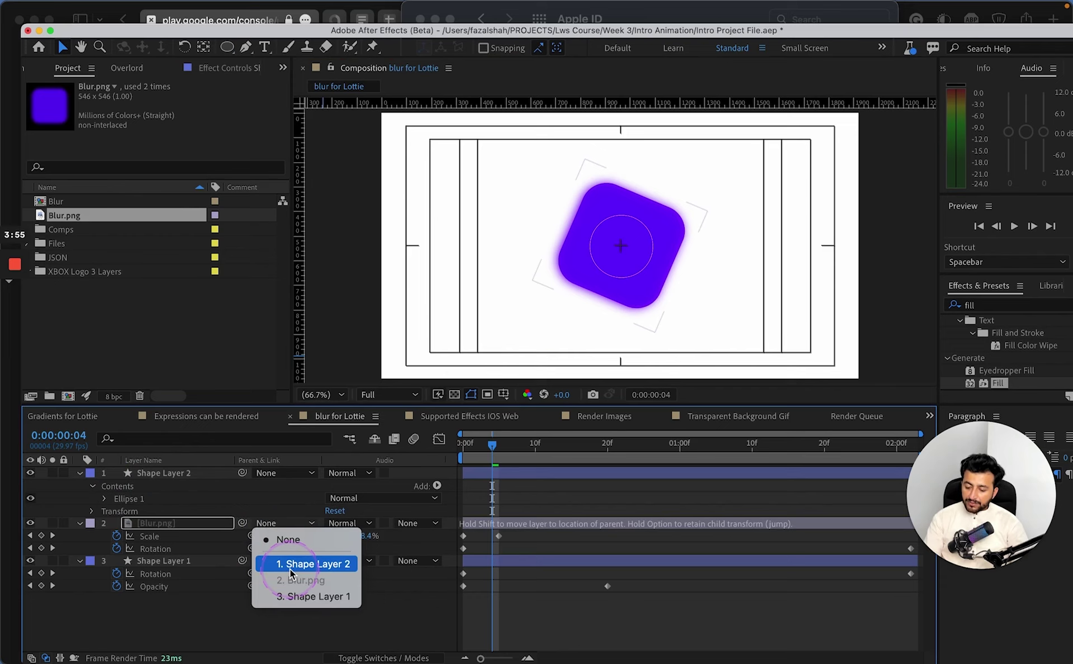
{"action": "left_click", "coordinate": [423, 524]}
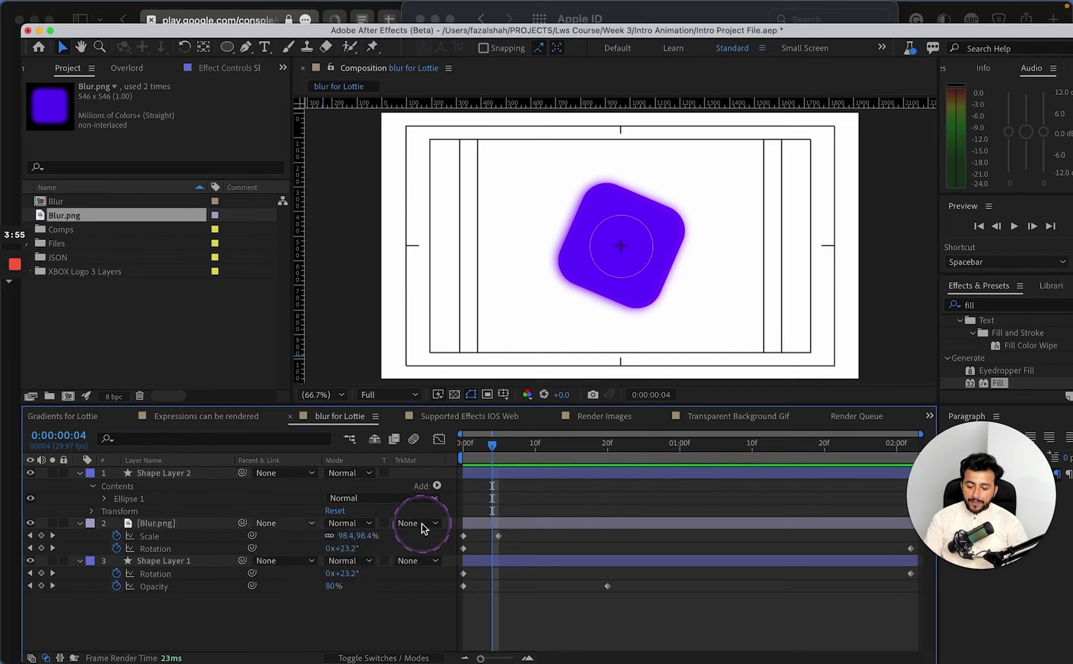
- Set the Blur.png layer's track matte to Alpha, using the circle layer above it
{"action": "left_click", "coordinate": [421, 523]}
{"action": "left_click", "coordinate": [434, 564]}
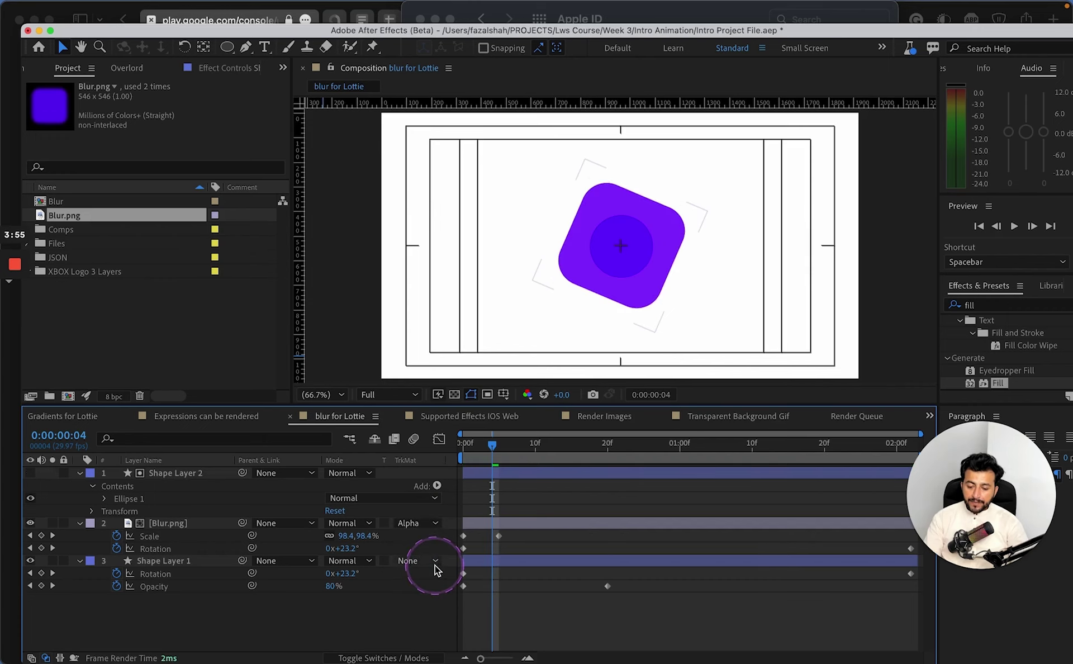
- Nudge the circle on Shape Layer 2 around the square to test the matte, ending over the square's upper-right part
{"action": "left_click", "coordinate": [198, 474]}
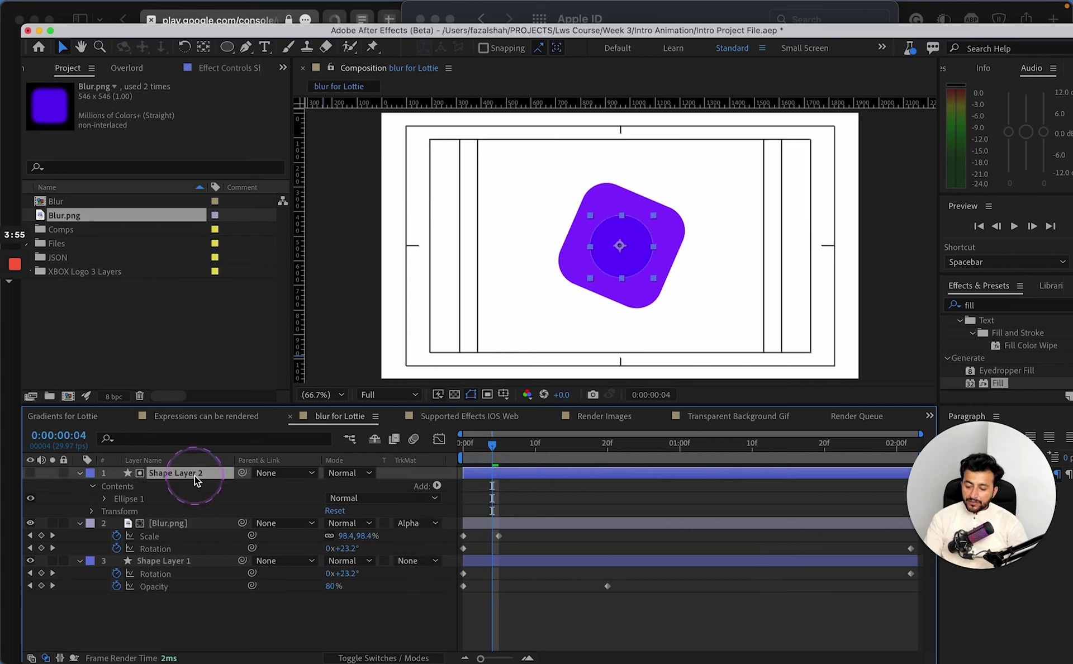
{"action": "key", "text": "shift+Left"}
{"action": "key", "text": "shift+Left"}
{"action": "key", "text": "shift+Left"}
{"action": "key", "text": "shift+Left"}
{"action": "key", "text": "shift+Left"}
{"action": "key", "text": "shift+Left"}
{"action": "key", "text": "shift+Left"}
{"action": "key", "text": "shift+Left"}
{"action": "key", "text": "shift+Left"}
{"action": "key", "text": "shift+Left"}
{"action": "key", "text": "shift+Left"}
{"action": "key", "text": "shift+Left"}
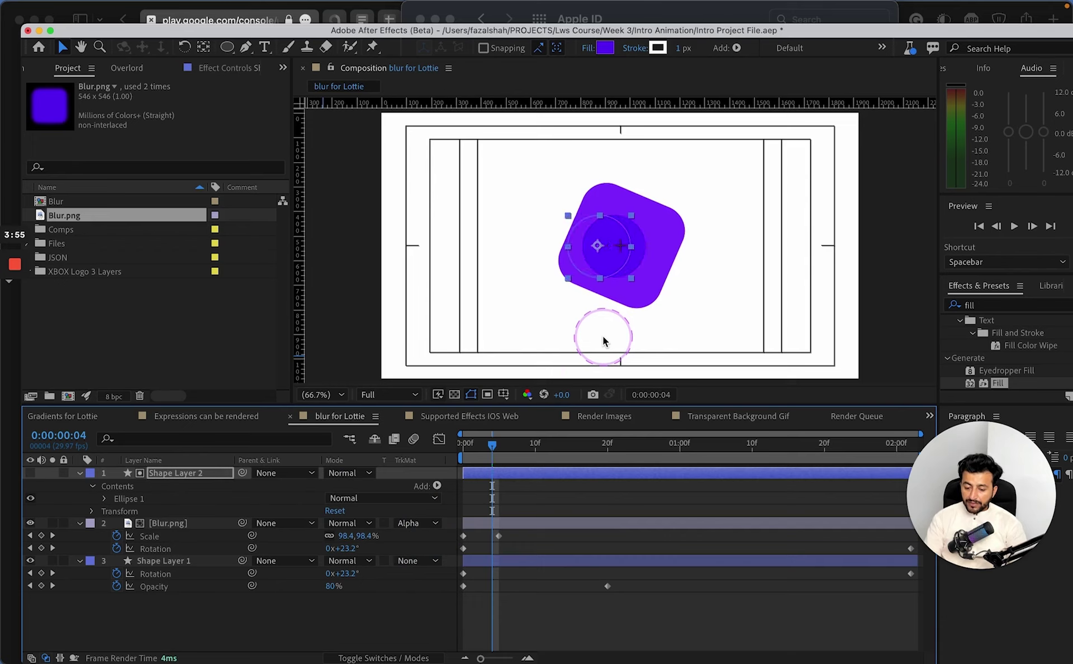
{"action": "key", "text": "shift+Up"}
{"action": "key", "text": "shift+Up"}
{"action": "key", "text": "shift+Up"}
{"action": "key", "text": "shift+Up"}
{"action": "key", "text": "shift+Up"}
{"action": "key", "text": "shift+Up"}
{"action": "key", "text": "shift+Up"}
{"action": "key", "text": "shift+Up"}
{"action": "key", "text": "shift+Up"}
{"action": "key", "text": "shift+Up"}
{"action": "key", "text": "shift+Up"}
{"action": "key", "text": "shift+Up"}
{"action": "key", "text": "shift+Right"}
{"action": "key", "text": "shift+Right"}
{"action": "key", "text": "shift+Right"}
{"action": "key", "text": "shift+Right"}
{"action": "key", "text": "shift+Right"}
{"action": "key", "text": "shift+Right"}
{"action": "key", "text": "shift+Right"}
{"action": "key", "text": "shift+Right"}
{"action": "key", "text": "shift+Right"}
{"action": "key", "text": "shift+Right"}
{"action": "key", "text": "shift+Right"}
{"action": "key", "text": "shift+Right"}
{"action": "key", "text": "shift+Right"}
{"action": "key", "text": "shift+Right"}
{"action": "key", "text": "shift+Right"}
{"action": "key", "text": "shift+Right"}
{"action": "key", "text": "shift+Right"}
{"action": "key", "text": "shift+Right"}
{"action": "key", "text": "shift+Right"}
{"action": "key", "text": "shift+Down"}
{"action": "key", "text": "shift+Down"}
{"action": "key", "text": "shift+Down"}
{"action": "key", "text": "shift+Right"}
{"action": "key", "text": "shift+Right"}
{"action": "key", "text": "shift+Right"}
{"action": "key", "text": "shift+Right"}
{"action": "key", "text": "shift+Right"}
{"action": "key", "text": "shift+Right"}
{"action": "key", "text": "shift+Down"}
{"action": "key", "text": "shift+Down"}
{"action": "key", "text": "shift+Down"}
{"action": "key", "text": "shift+Down"}
{"action": "key", "text": "shift+Down"}
{"action": "key", "text": "shift+Down"}
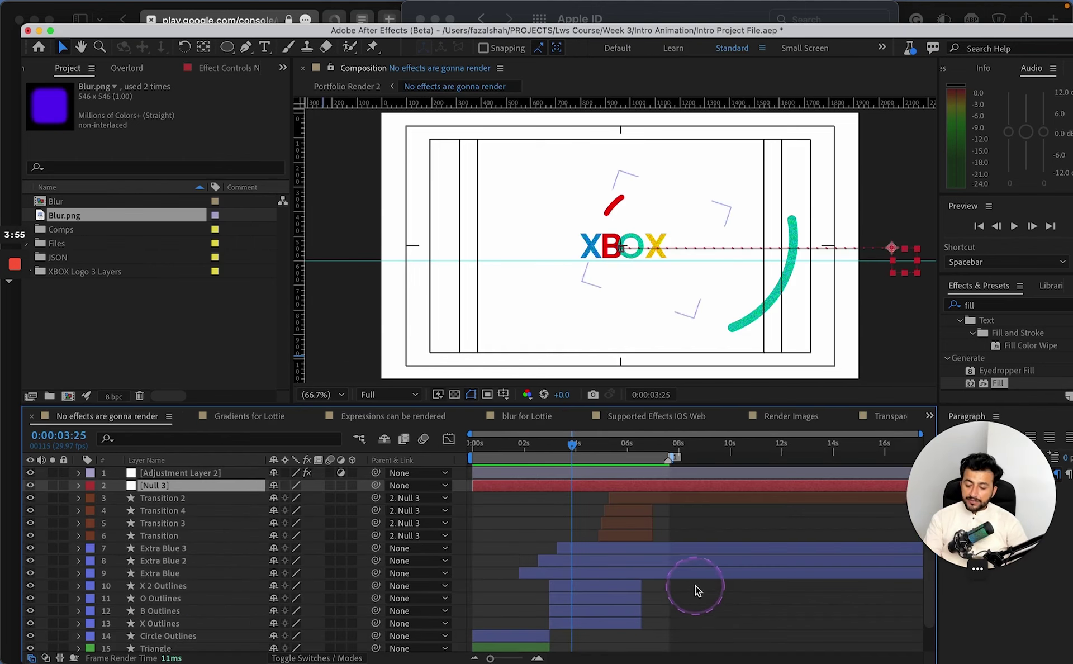
- Close the "blur for Lottie" composition and open "Gradients for Lottie"
{"action": "left_click", "coordinate": [488, 387]}
{"action": "left_click", "coordinate": [528, 413]}
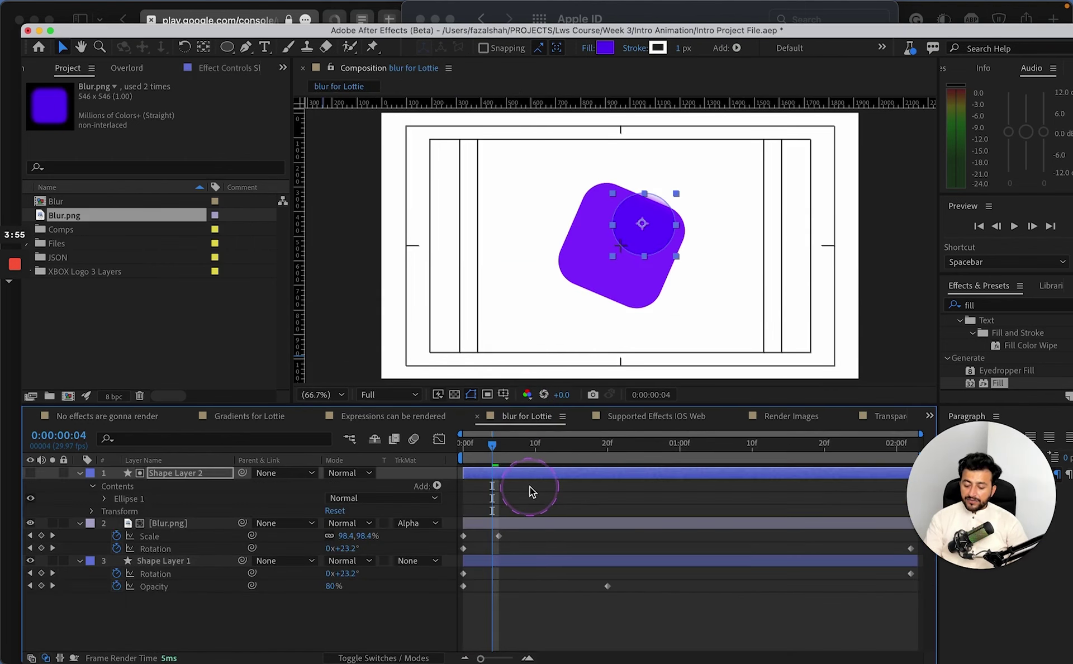
{"action": "key", "text": "super+w"}
{"action": "left_click", "coordinate": [352, 414]}
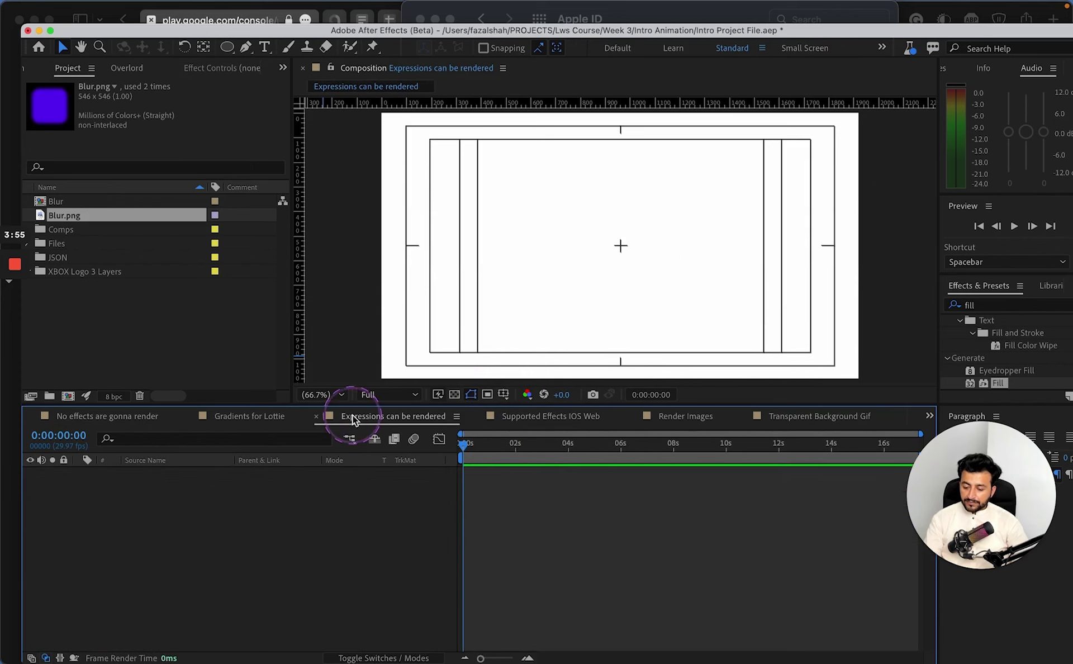
{"action": "left_click", "coordinate": [249, 424]}
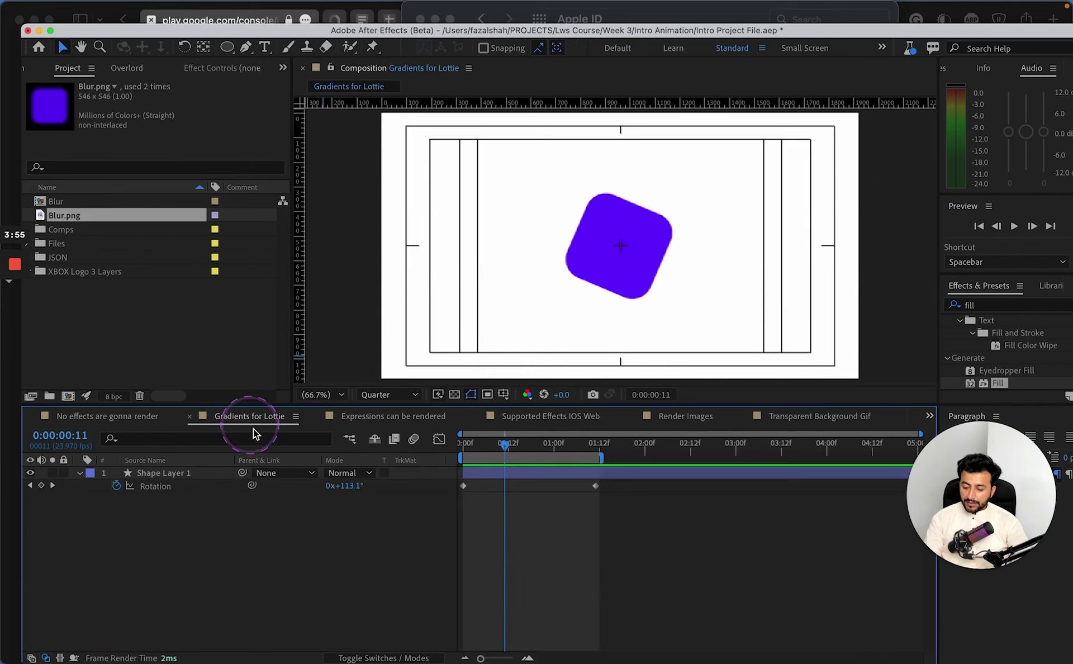
{"action": "left_click", "coordinate": [171, 472]}
{"action": "left_click_drag", "start_coordinate": [497, 452], "coordinate": [478, 450]}
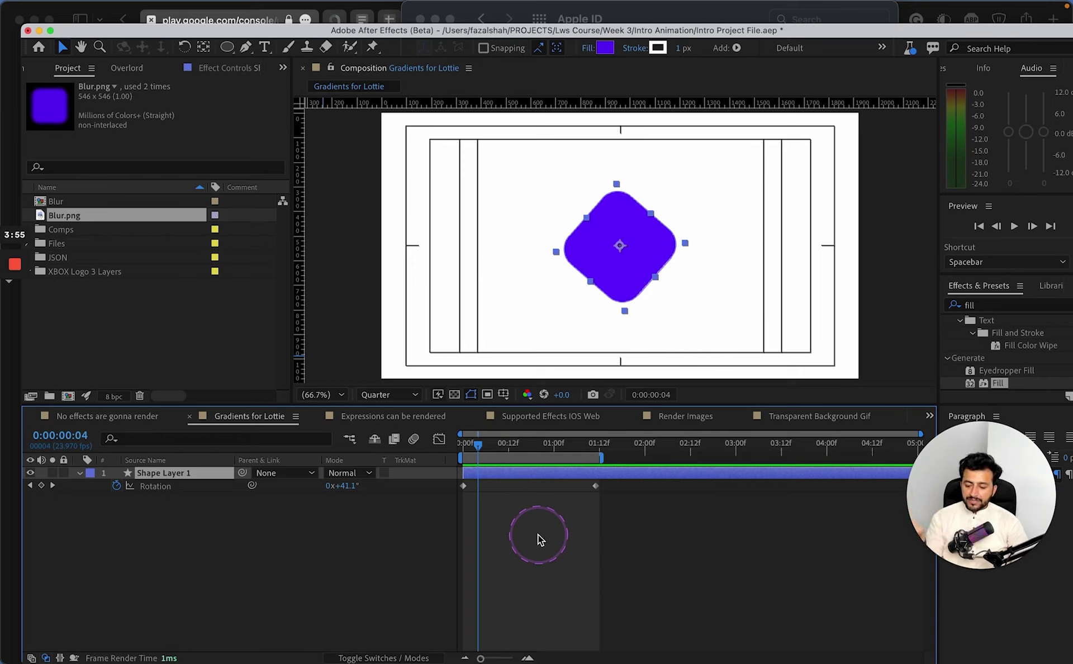
{"action": "left_click", "coordinate": [191, 531]}
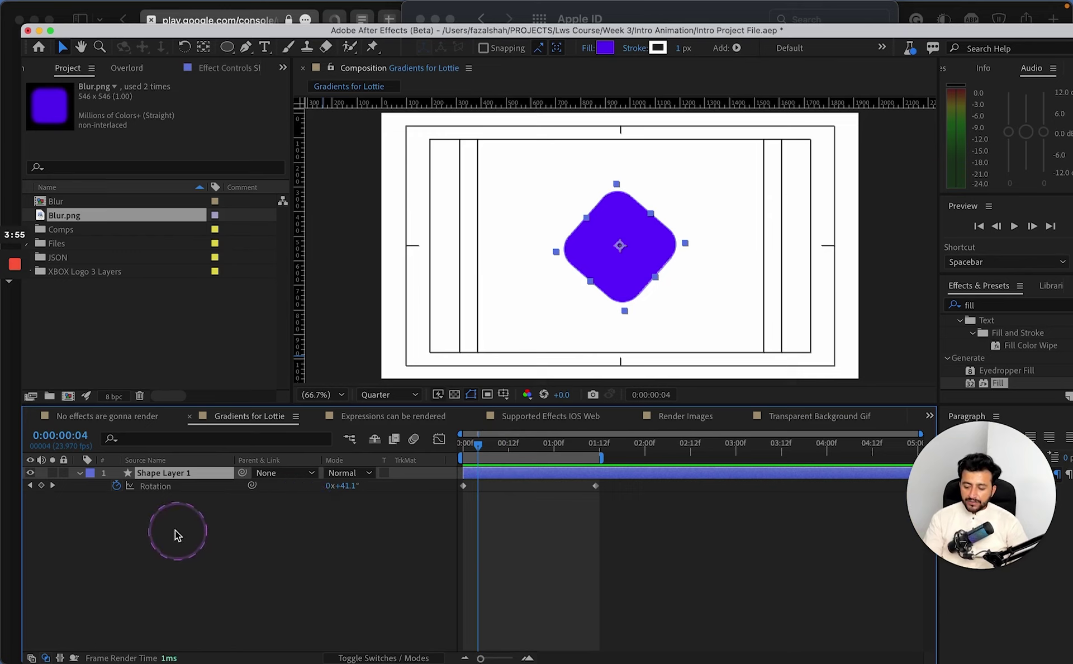
{"action": "left_click", "coordinate": [167, 474]}
{"action": "left_click", "coordinate": [181, 508]}
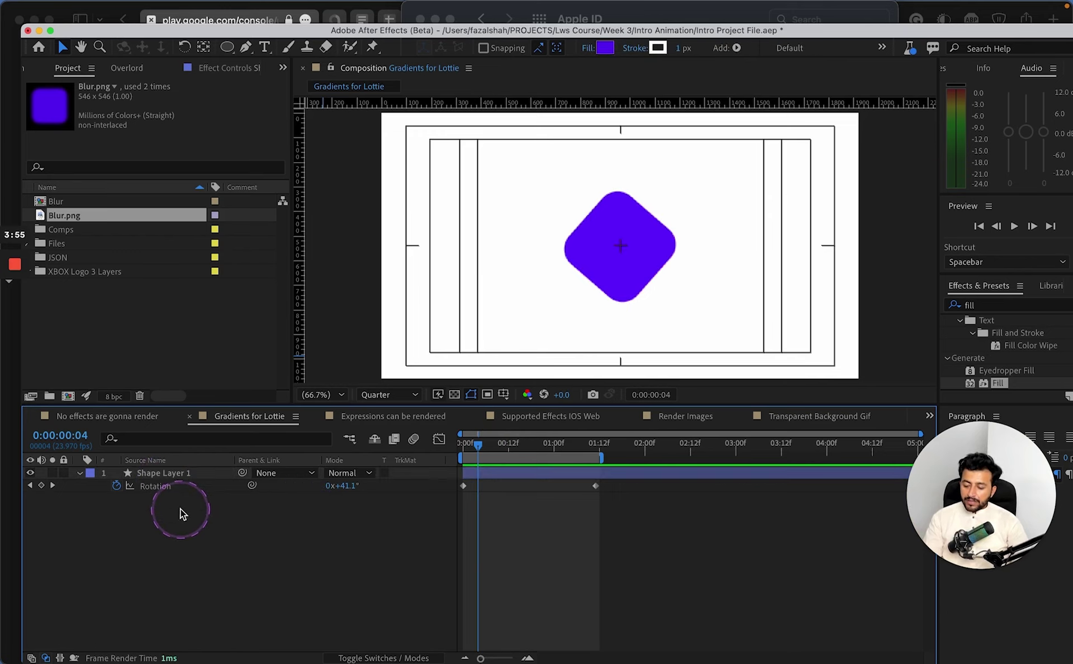
{"action": "left_click", "coordinate": [167, 472]}
{"action": "left_click", "coordinate": [184, 522]}
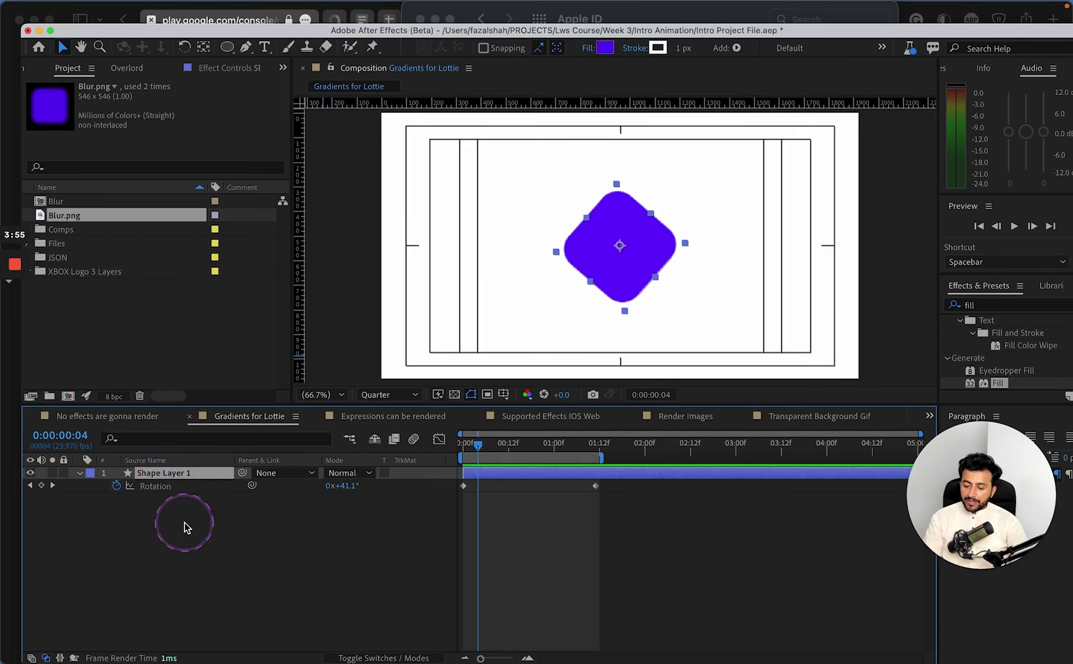
{"action": "left_click", "coordinate": [186, 526]}
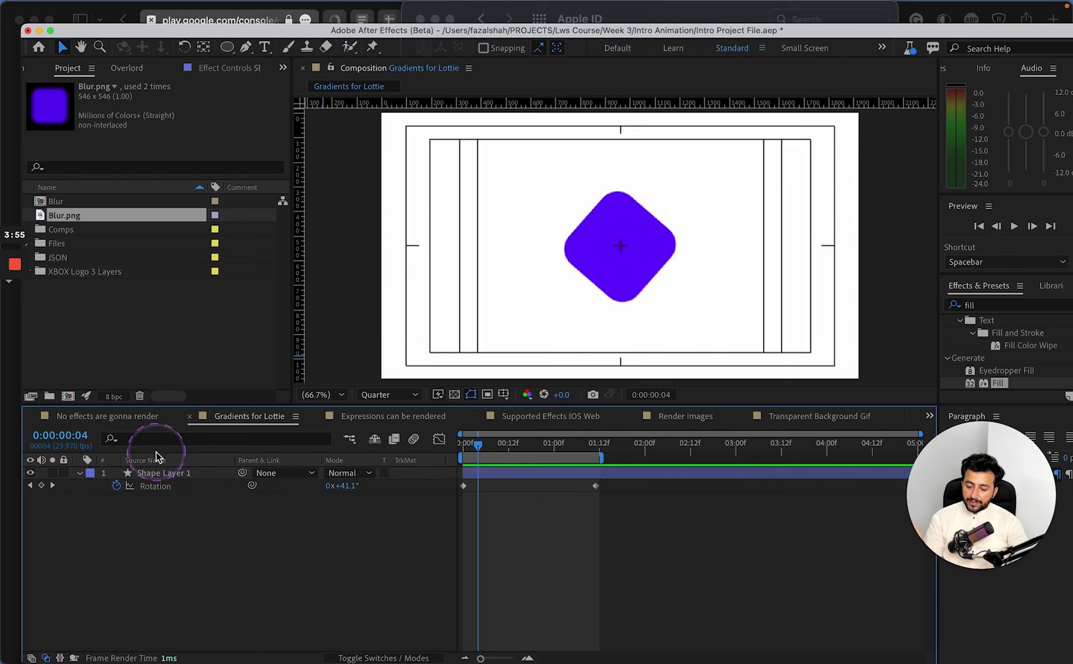
- Change Shape Layer 1's fill to a linear gradient at 100% opacity
{"action": "left_click", "coordinate": [167, 474]}
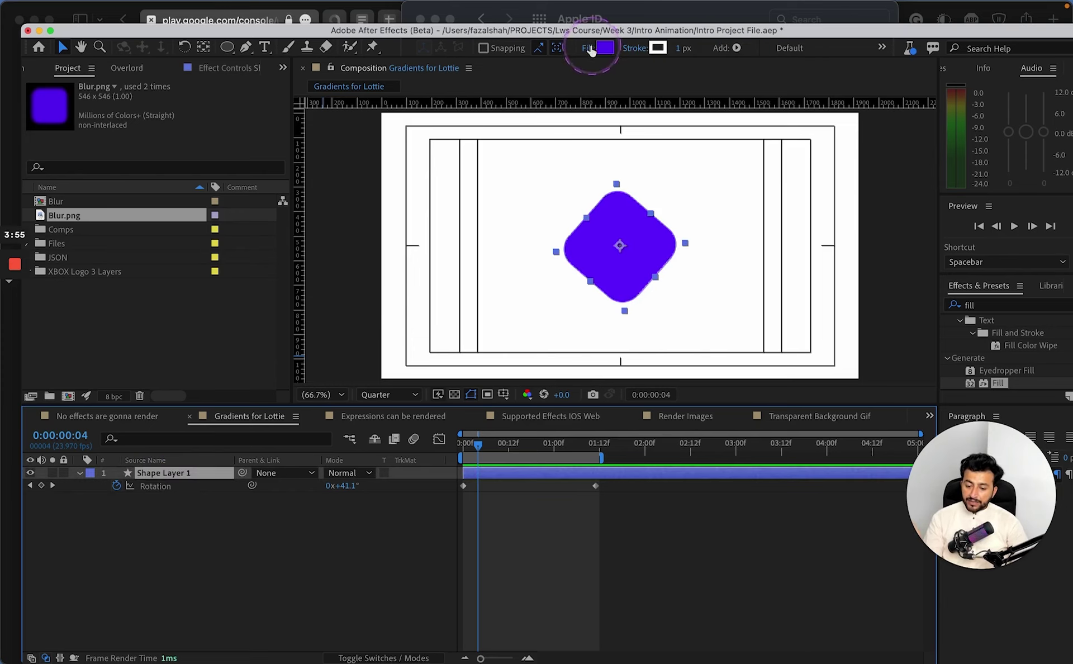
{"action": "left_click", "coordinate": [536, 312]}
{"action": "left_click", "coordinate": [524, 310]}
{"action": "left_click", "coordinate": [594, 394]}
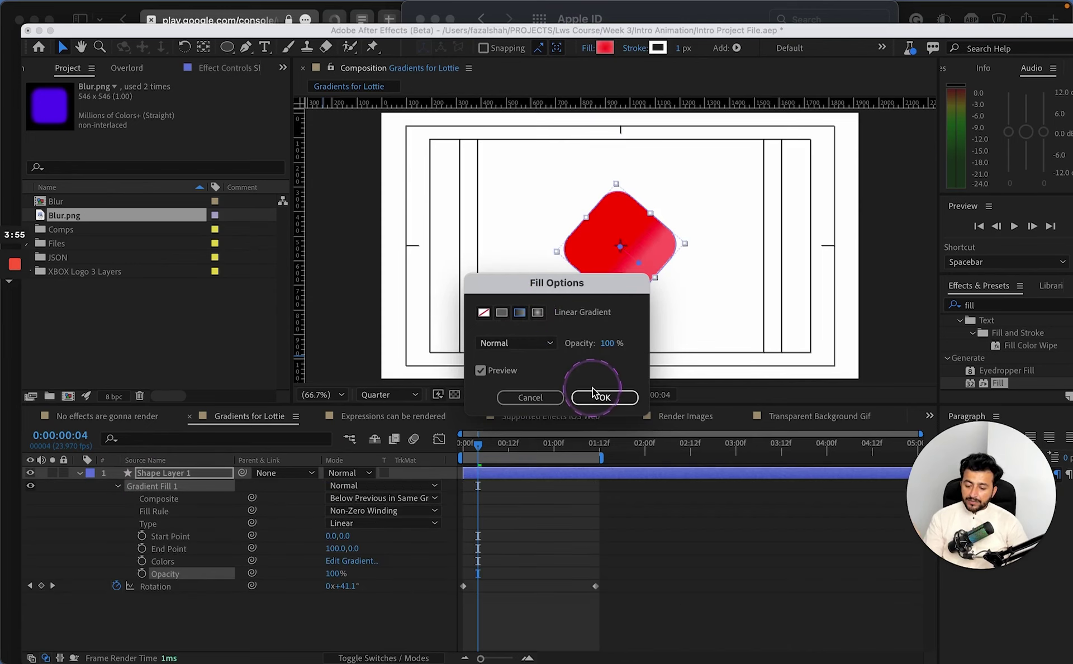
- Inspect Shape Layer 1's linear gradient colours in the Gradient Editor, then close it and deselect the layer
{"action": "left_click", "coordinate": [606, 48]}
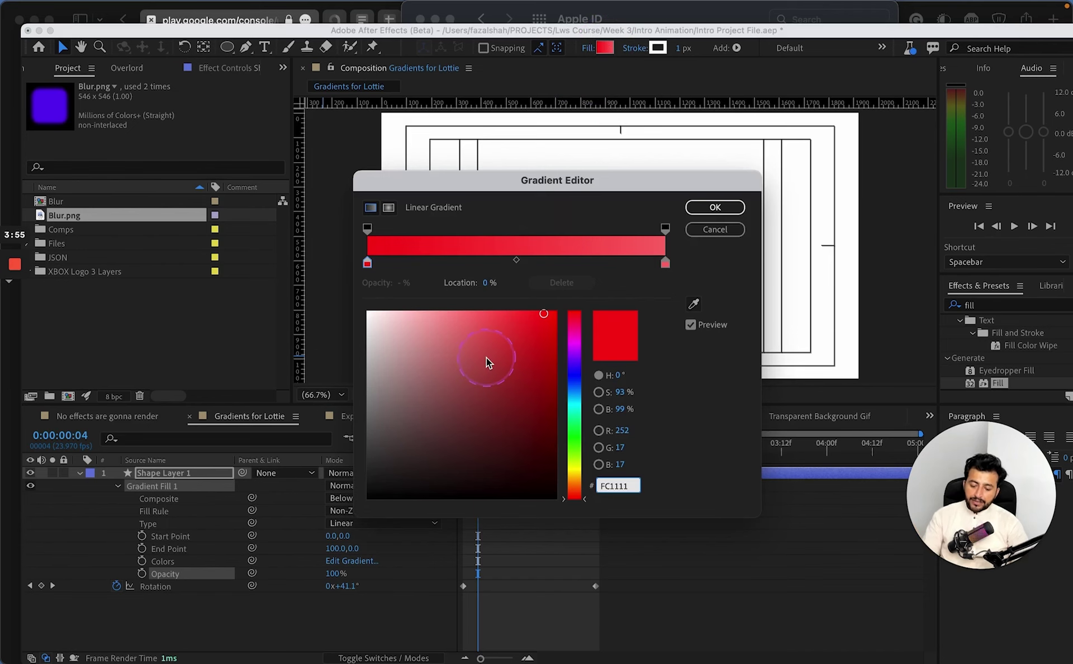
{"action": "key", "text": "ctrl+Up"}
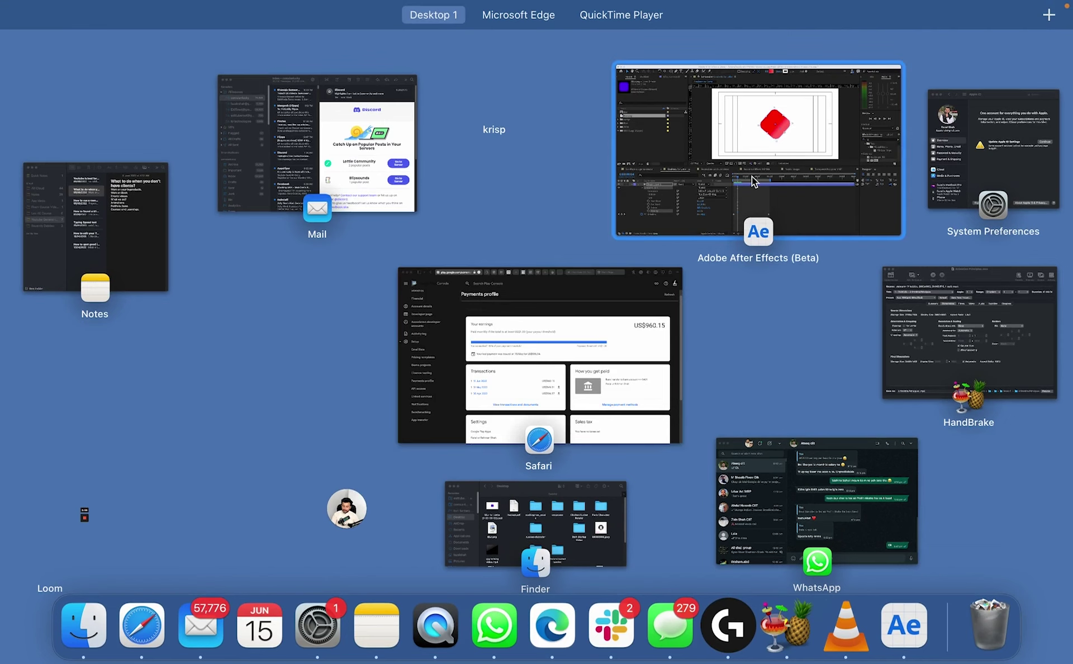
{"action": "left_click", "coordinate": [671, 176]}
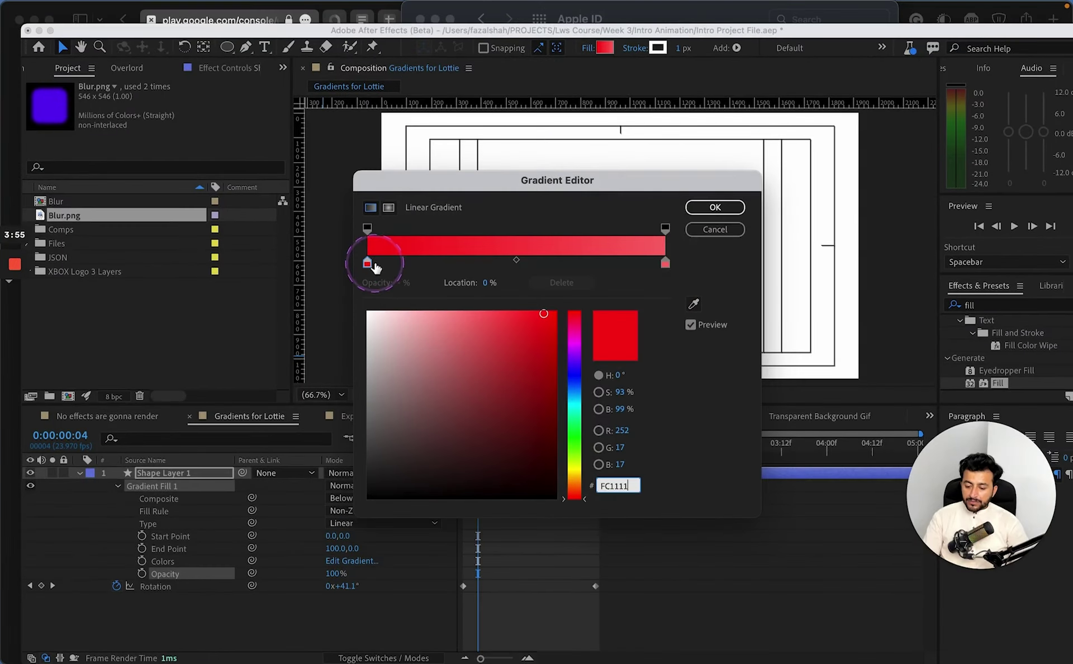
{"action": "left_click", "coordinate": [723, 209]}
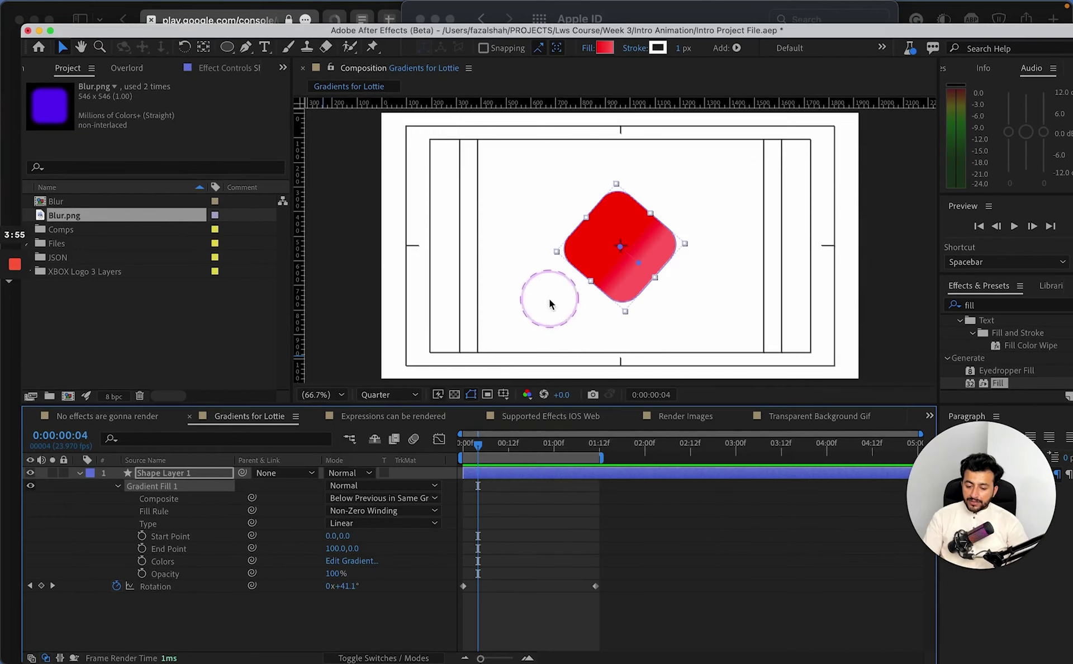
{"action": "left_click", "coordinate": [396, 178]}
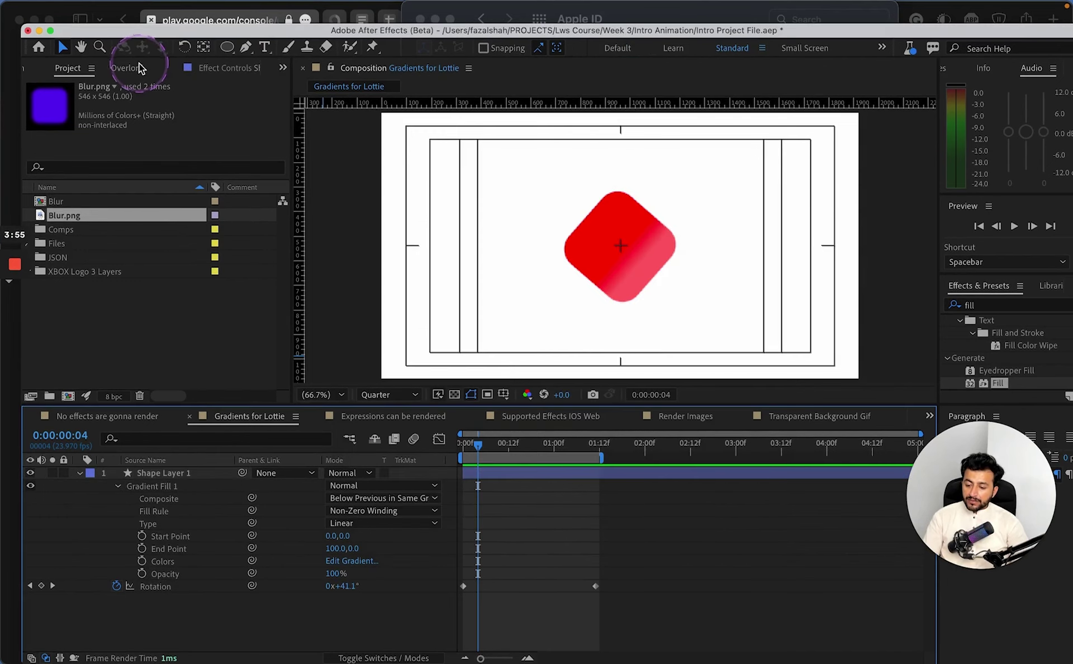
- Open the LottieFiles extension, search its compositions for "grad", and render "Gradients for Lottie" as a preview
{"action": "left_click", "coordinate": [282, 67]}
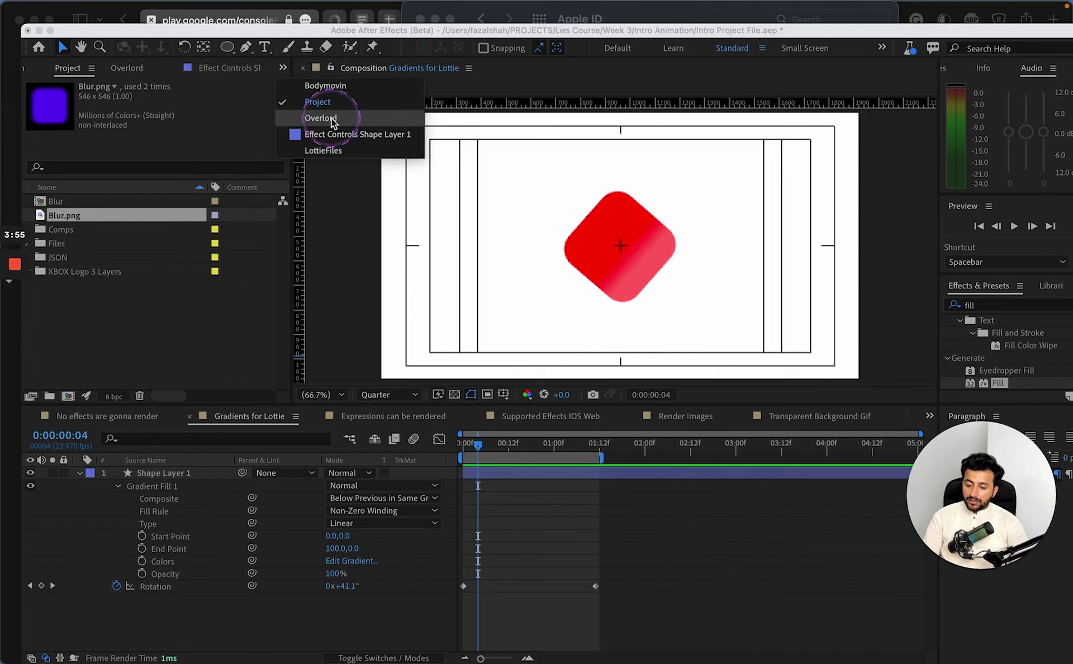
{"action": "left_click", "coordinate": [327, 150]}
{"action": "left_click", "coordinate": [36, 120]}
{"action": "left_click", "coordinate": [46, 95]}
{"action": "left_click", "coordinate": [113, 130]}
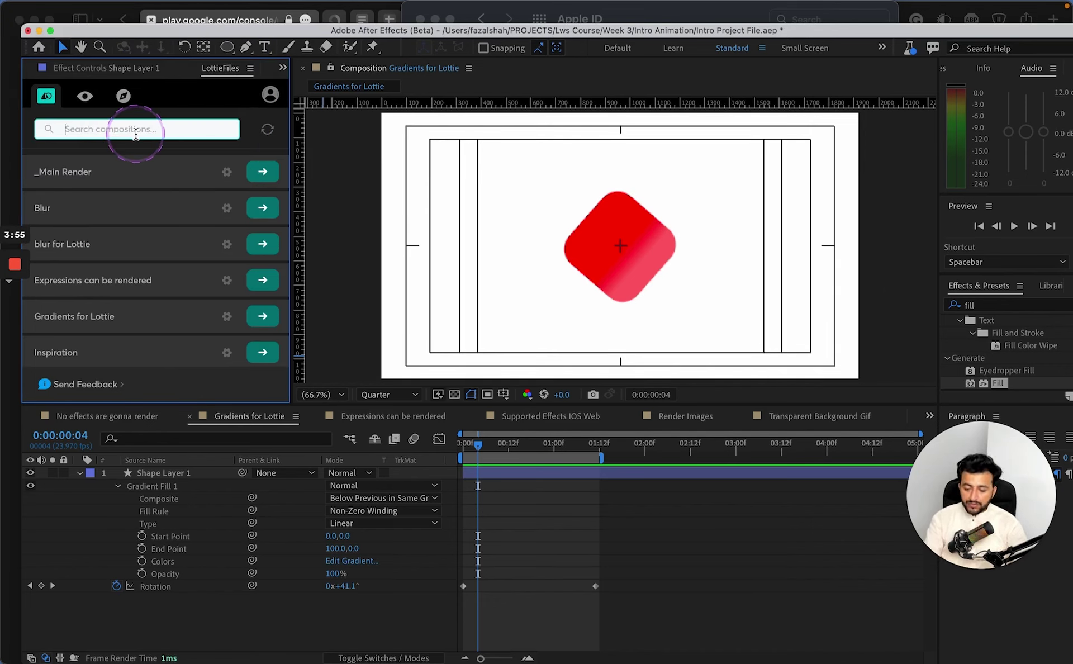
{"action": "type", "text": "grad"}
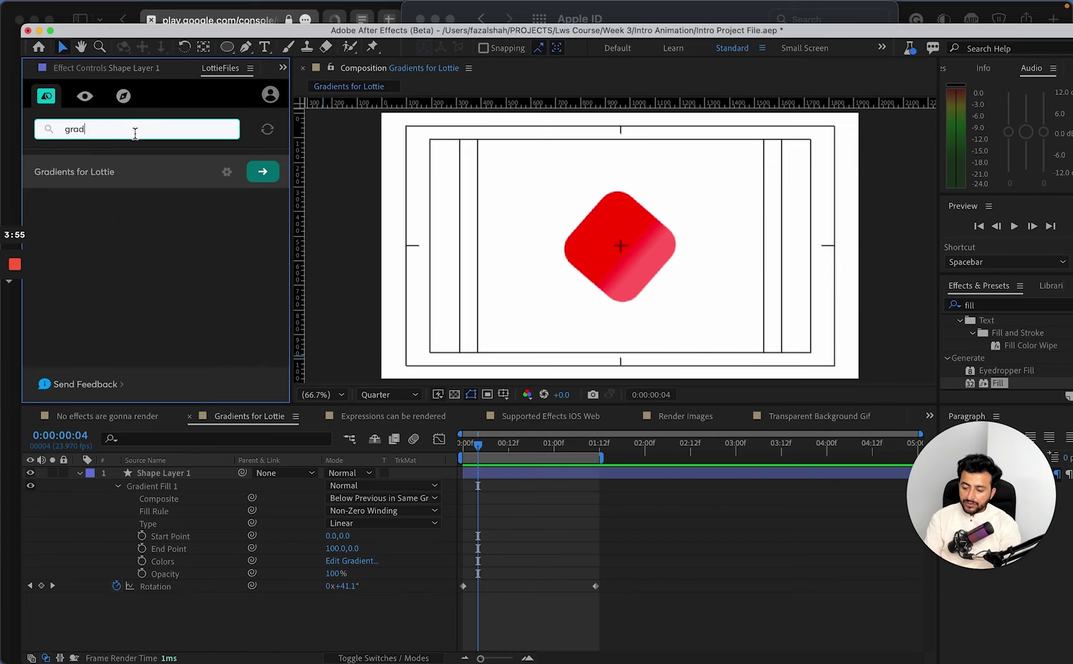
{"action": "left_click", "coordinate": [258, 172]}
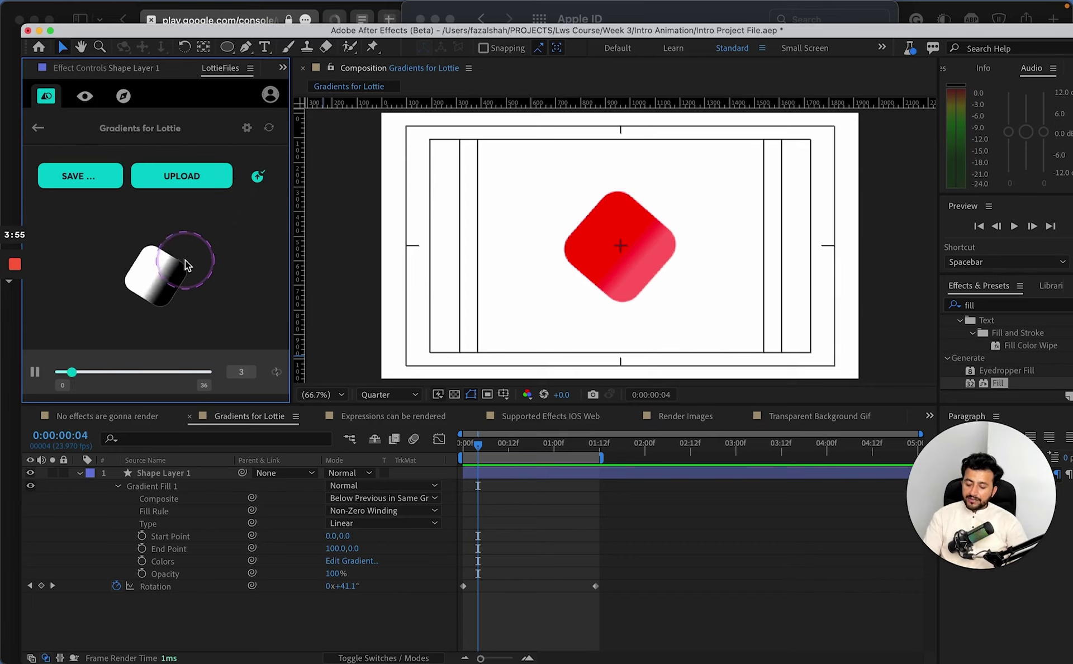
{"action": "key", "text": "alt+s"}
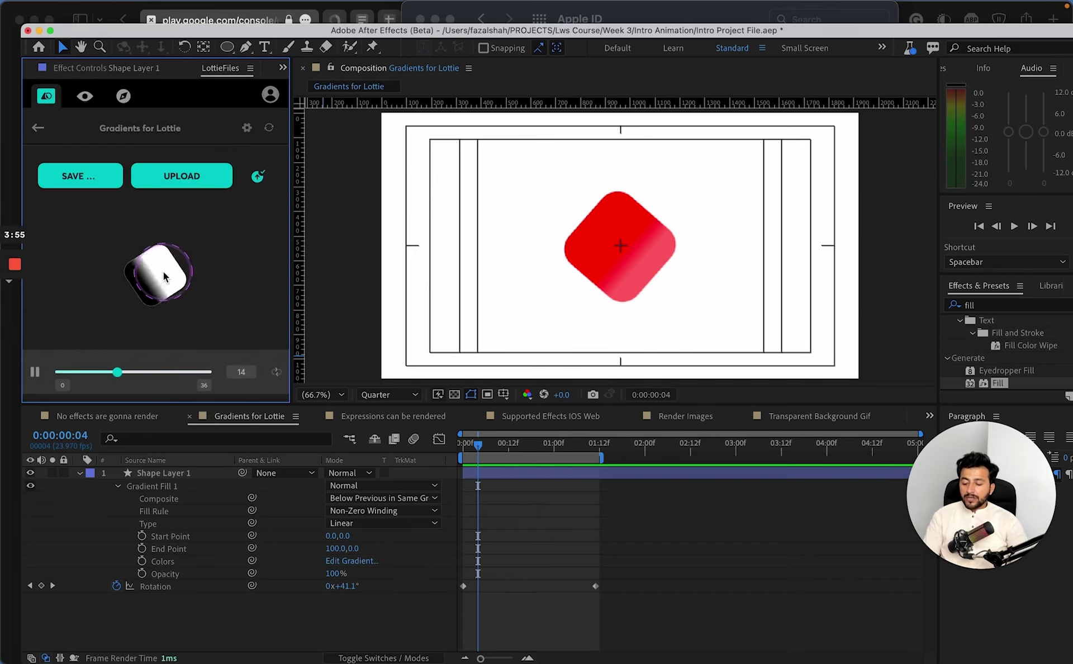
- Reveal Shape Layer 1's modified properties and collapse the path, stroke, gradient fill and transform groups inside Rectangle 1
{"action": "left_click", "coordinate": [118, 487]}
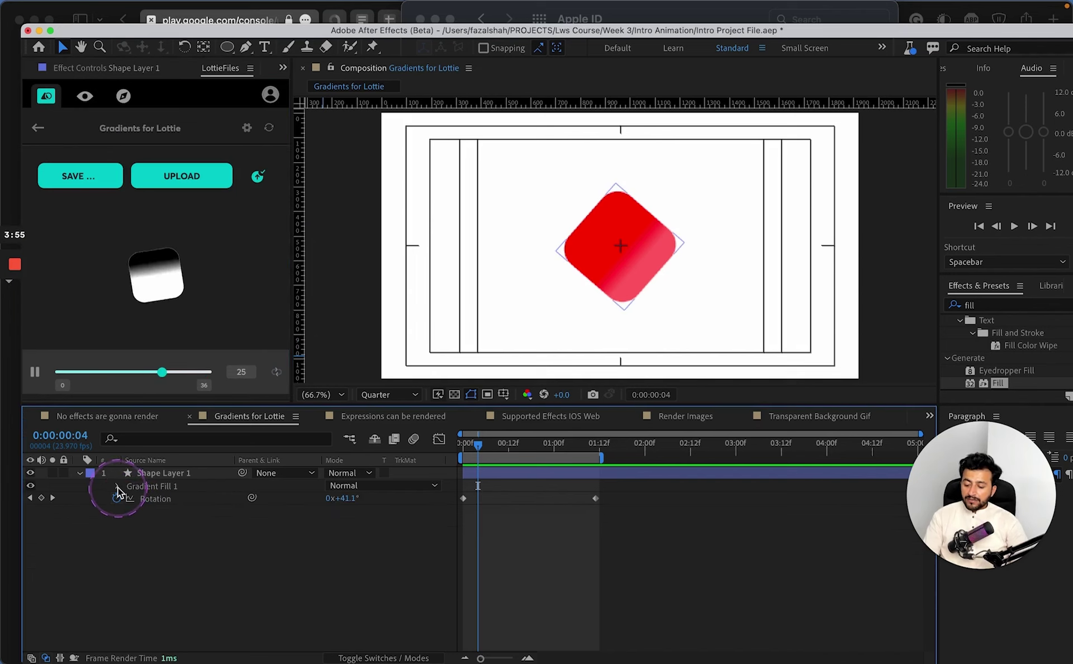
{"action": "left_click", "coordinate": [146, 472]}
{"action": "key", "text": "u"}
{"action": "key", "text": "u"}
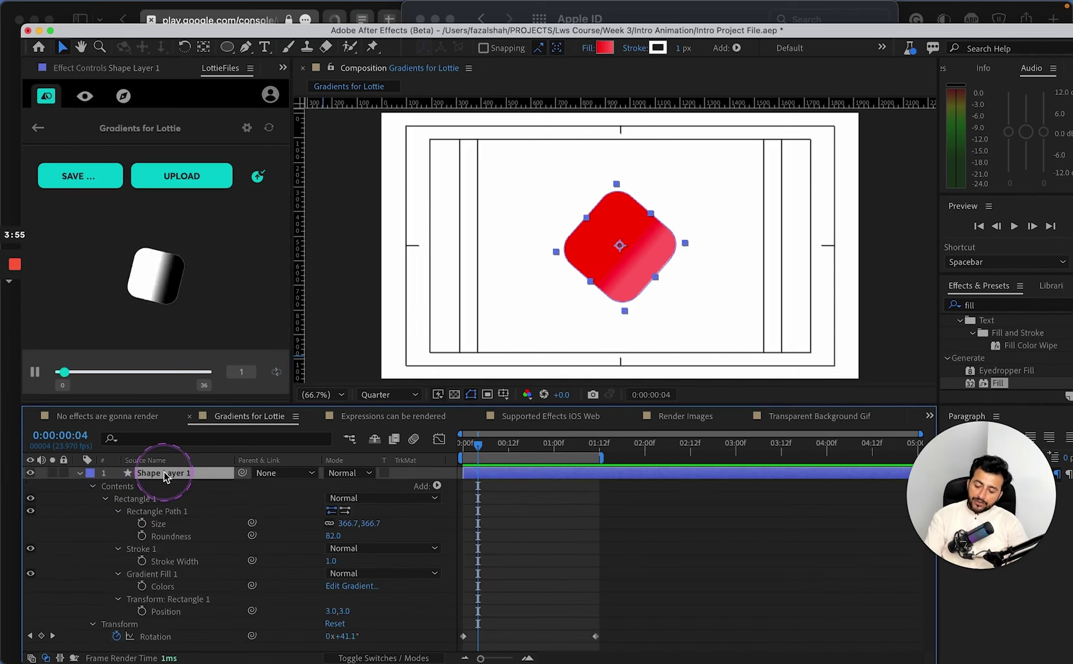
{"action": "left_click", "coordinate": [119, 513]}
{"action": "left_click", "coordinate": [118, 511]}
{"action": "left_click", "coordinate": [117, 524]}
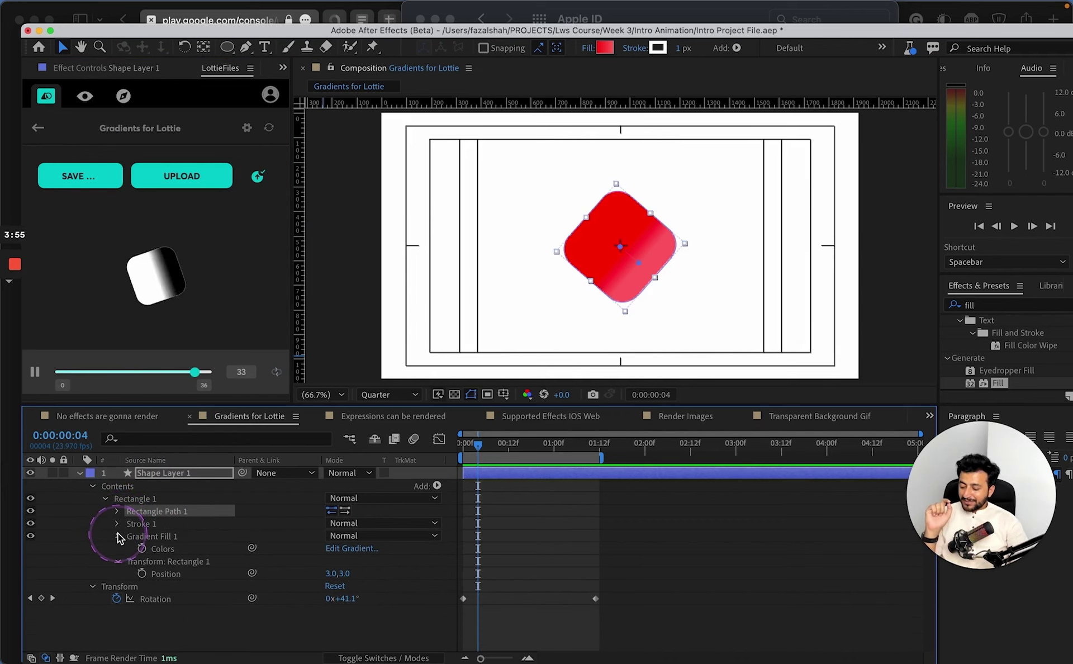
{"action": "left_click", "coordinate": [117, 536]}
{"action": "left_click", "coordinate": [118, 549]}
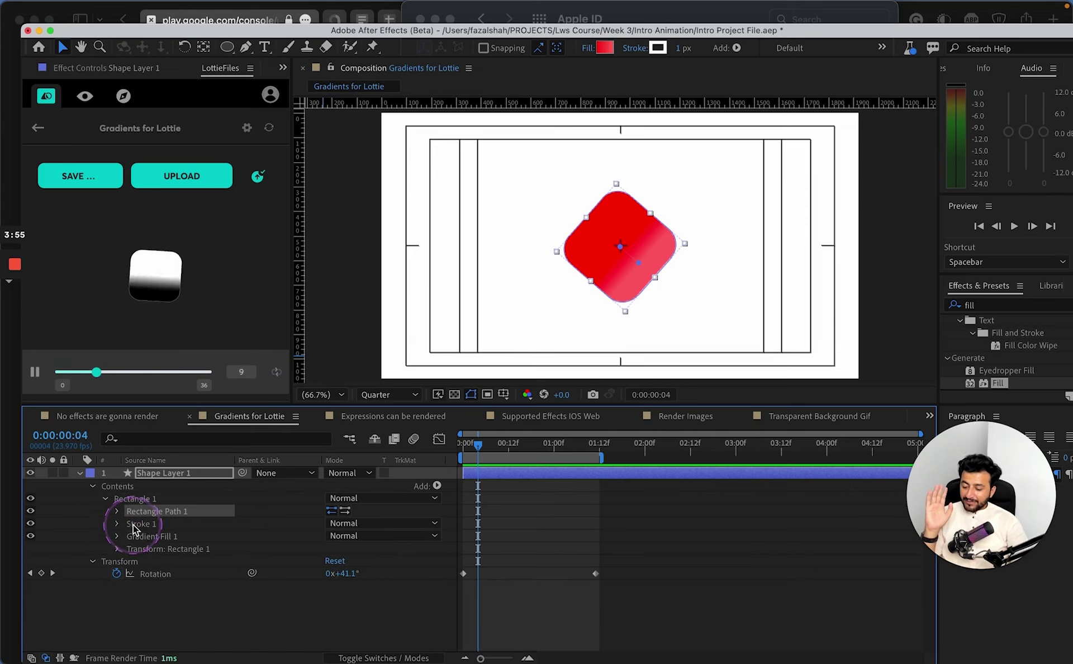
{"action": "left_click", "coordinate": [141, 524]}
{"action": "left_click", "coordinate": [148, 513], "text": "shift"}
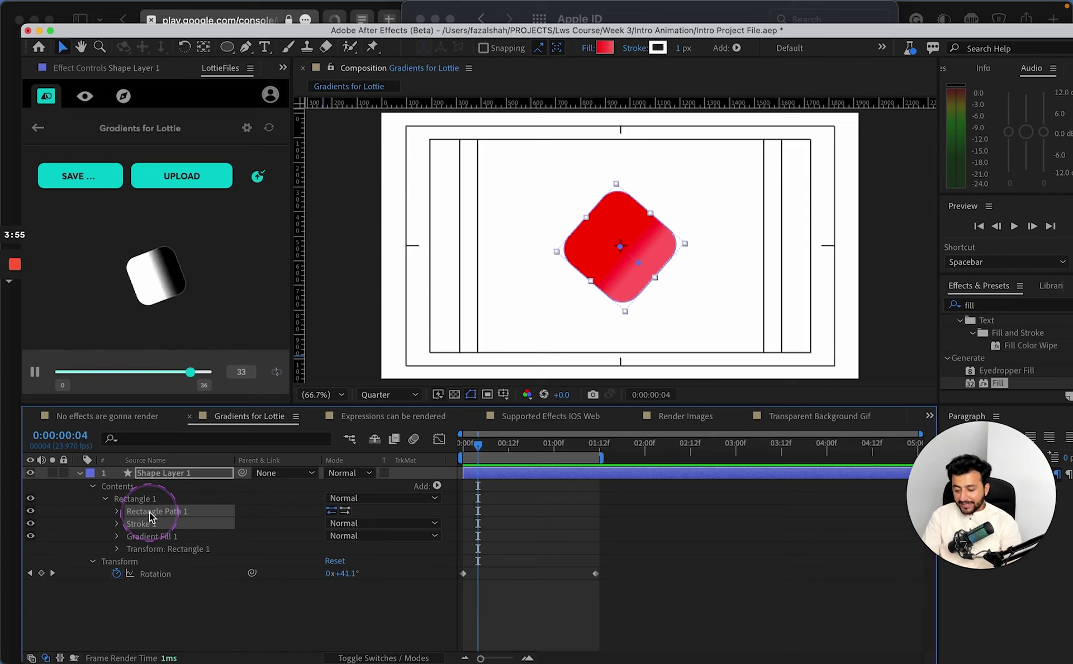
{"action": "key", "text": "Delete"}
{"action": "left_click", "coordinate": [149, 511]}
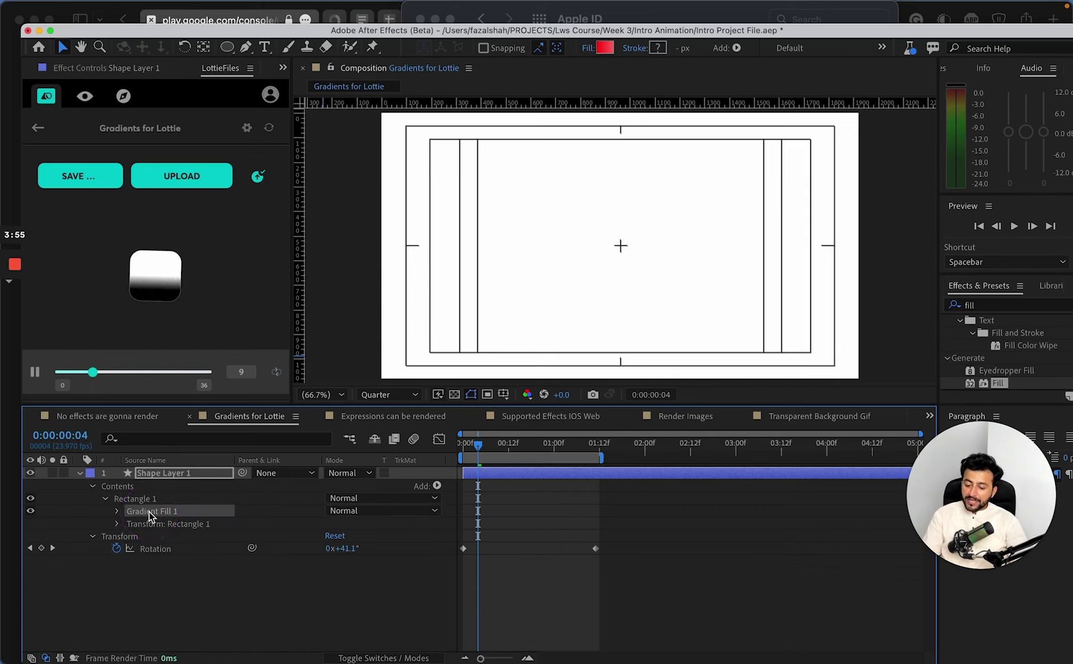
{"action": "key", "text": "super+z"}
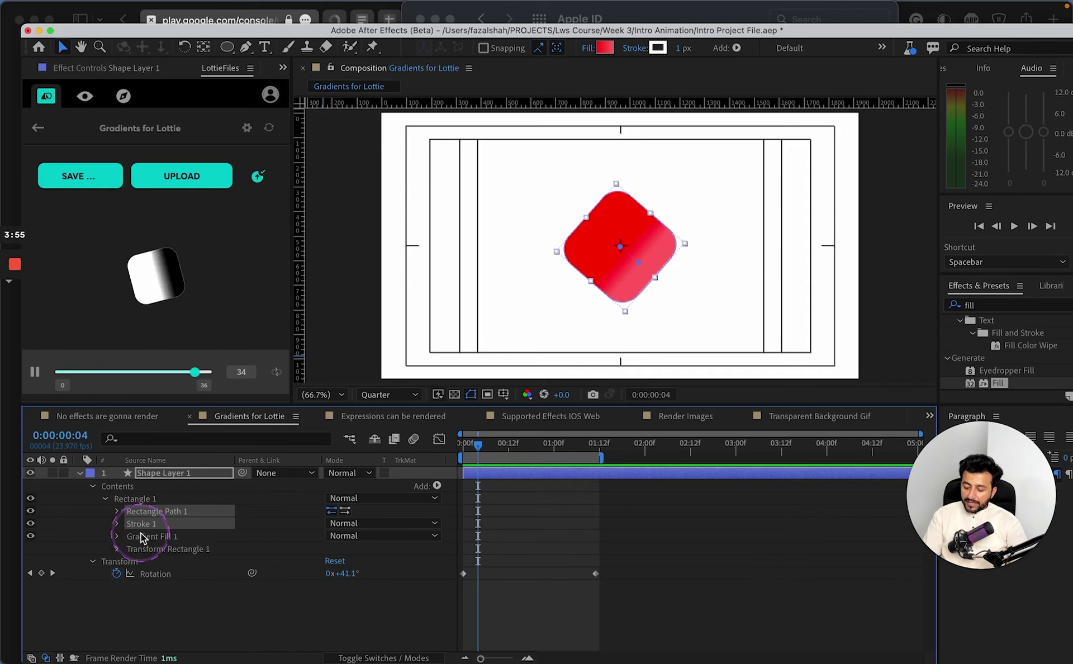
- Delete Stroke 1 and Gradient Fill 1 from Shape Layer 1's Rectangle 1 group
{"action": "left_click", "coordinate": [139, 538]}
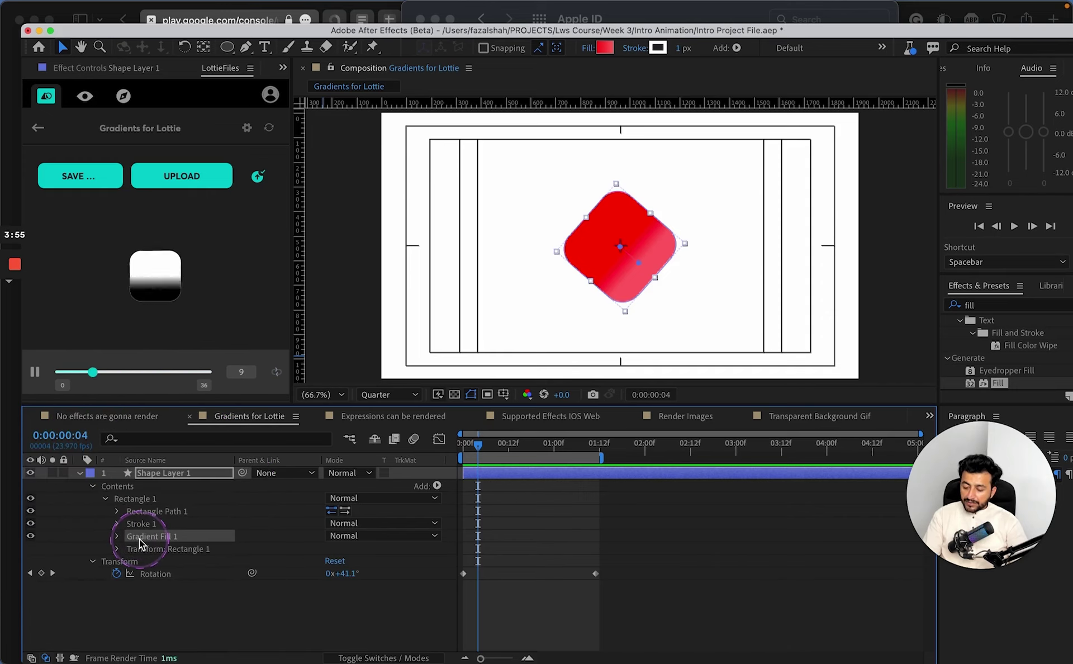
{"action": "left_click", "coordinate": [142, 524], "text": "shift"}
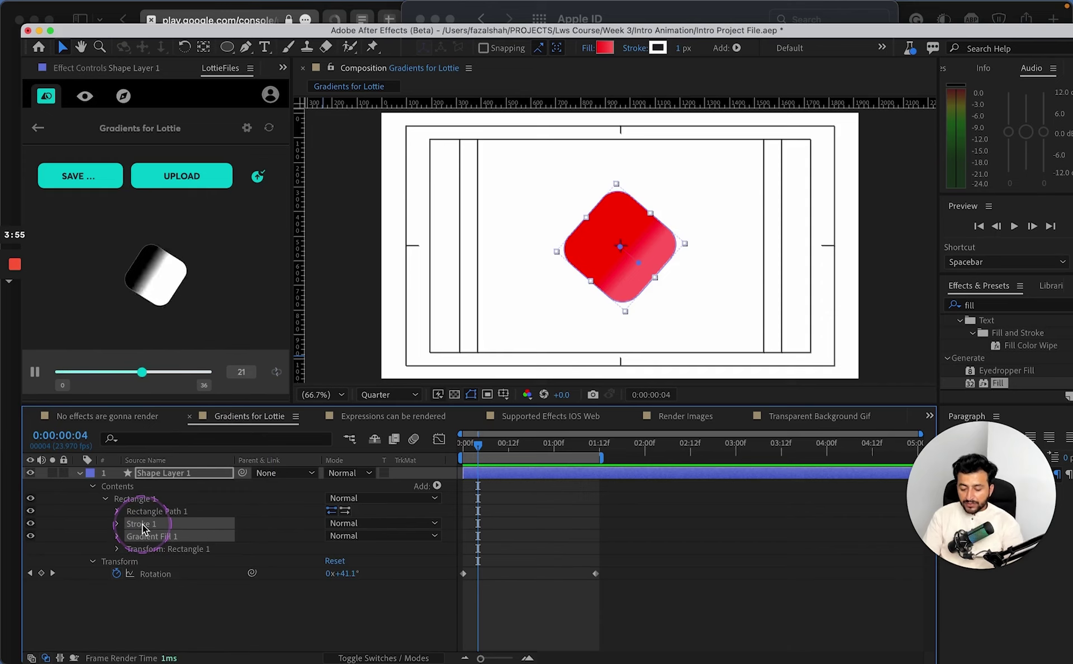
{"action": "key", "text": "Delete"}
{"action": "left_click", "coordinate": [159, 553]}
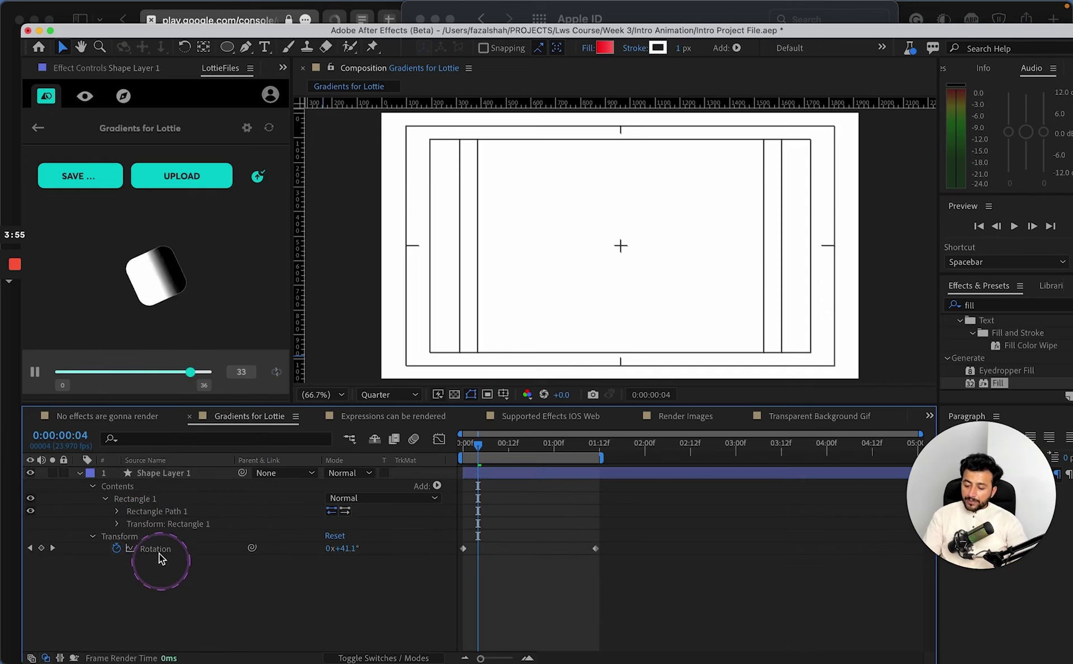
- Add a new Gradient Fill to Shape Layer 1's Rectangle 1 group and expand its properties
{"action": "left_click", "coordinate": [169, 511]}
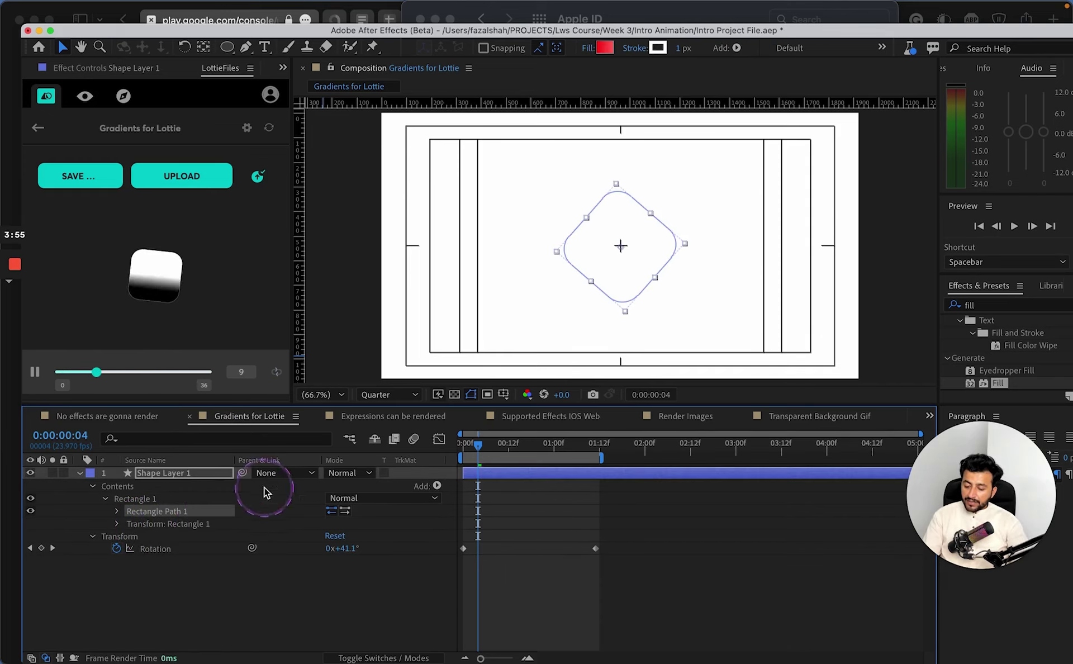
{"action": "left_click", "coordinate": [437, 487]}
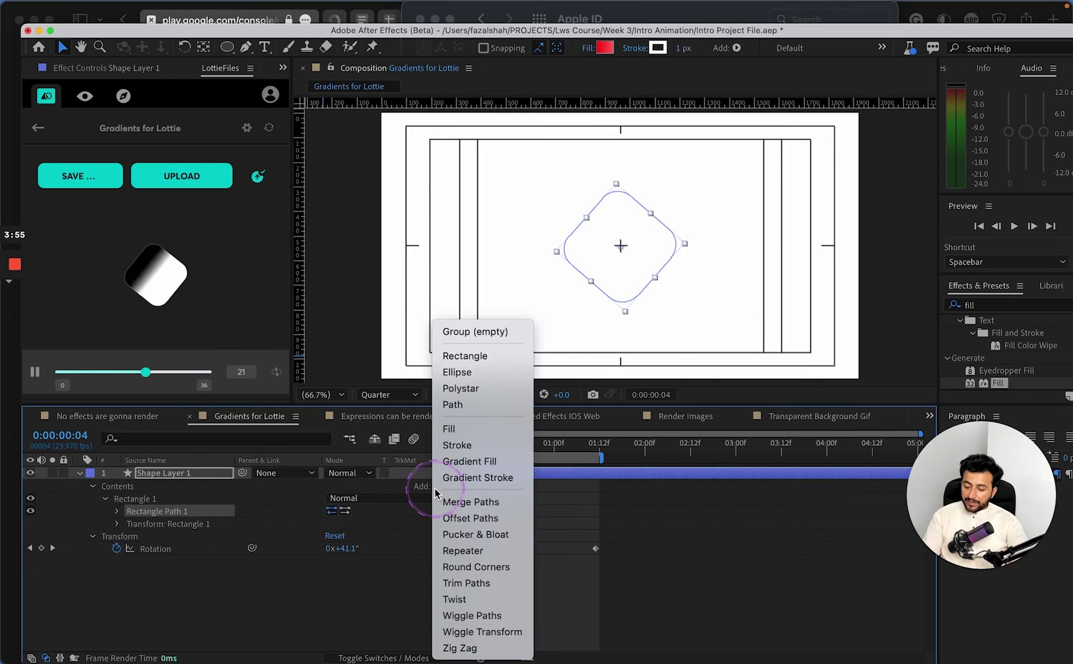
{"action": "left_click", "coordinate": [475, 462]}
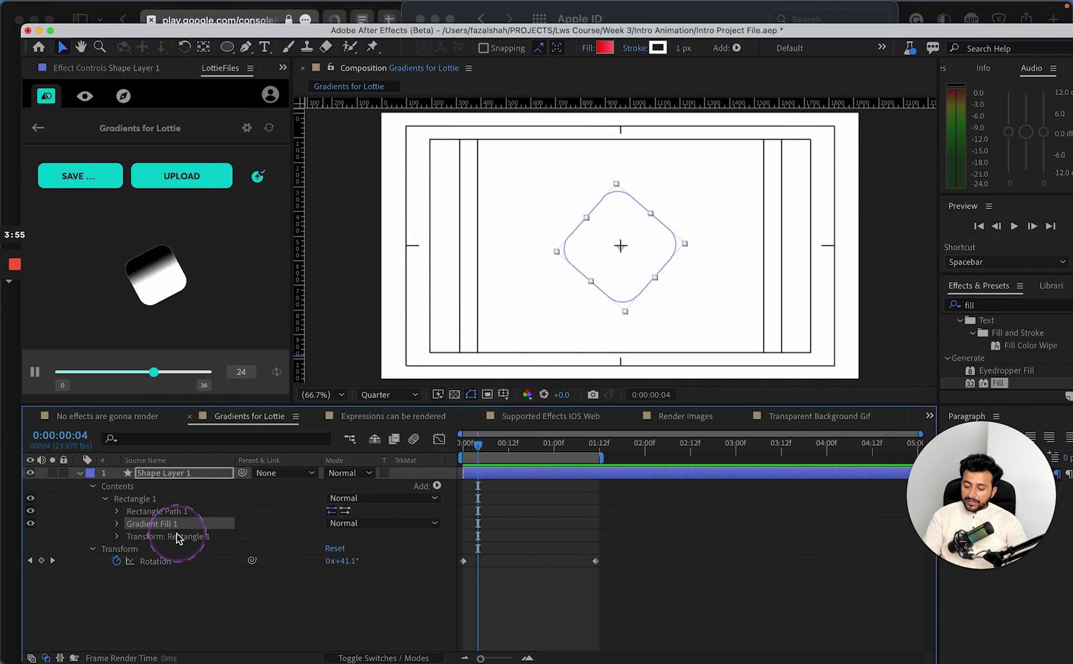
{"action": "left_click", "coordinate": [117, 523]}
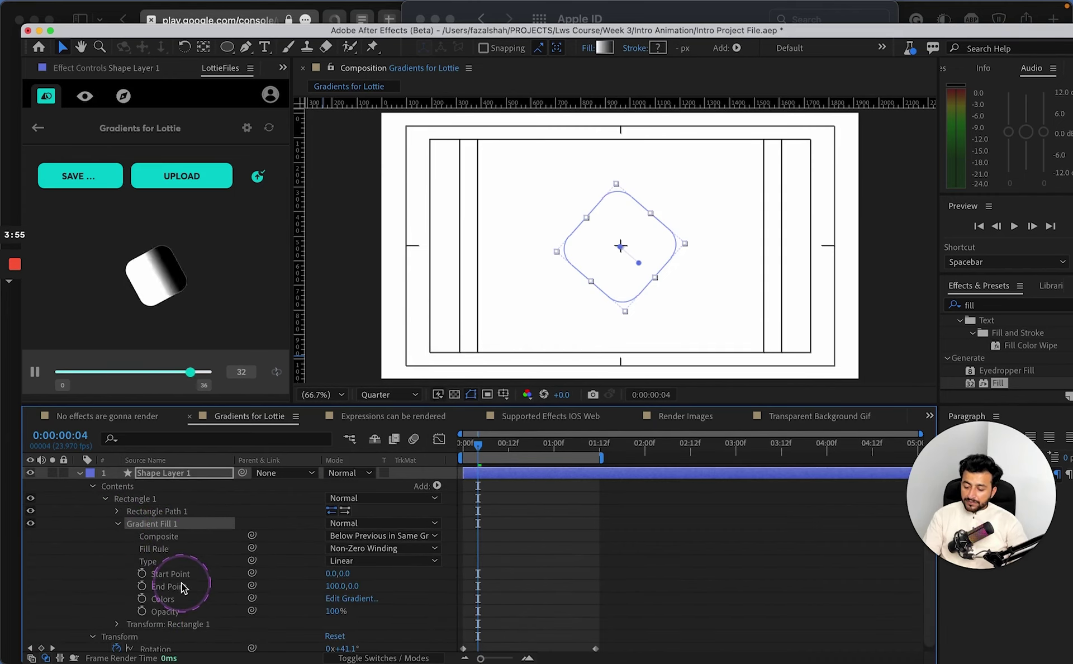
- Set the gradient's first stop to F22C2C and last stop to EA7070, and move its start point to about -163.5, 9.8
{"action": "left_click", "coordinate": [360, 597]}
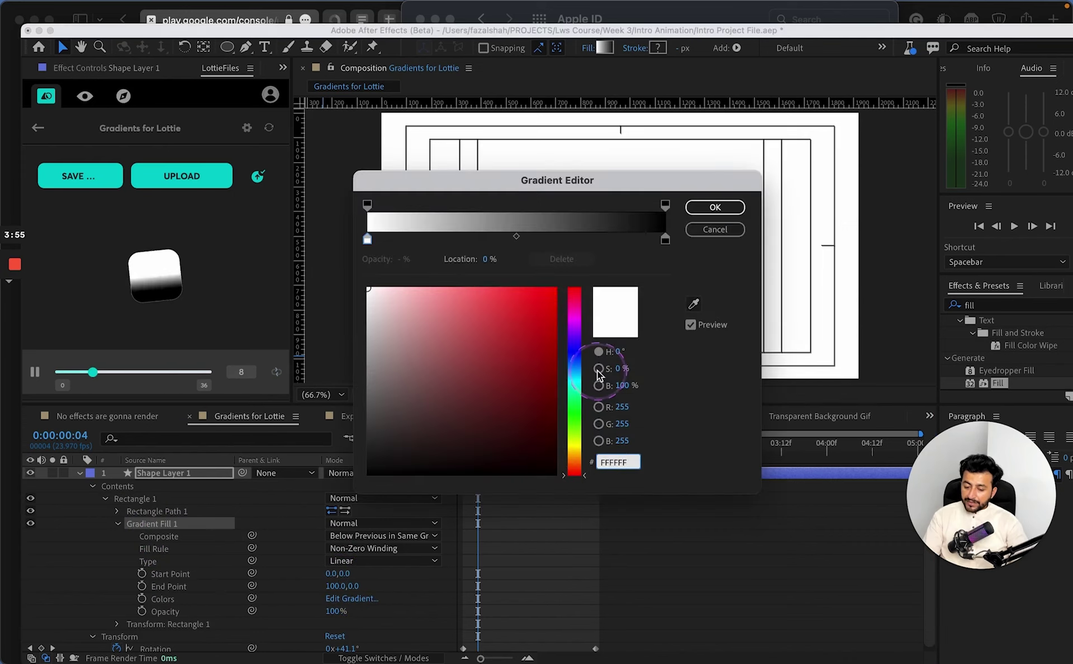
{"action": "left_click", "coordinate": [521, 297]}
{"action": "left_click", "coordinate": [665, 239]}
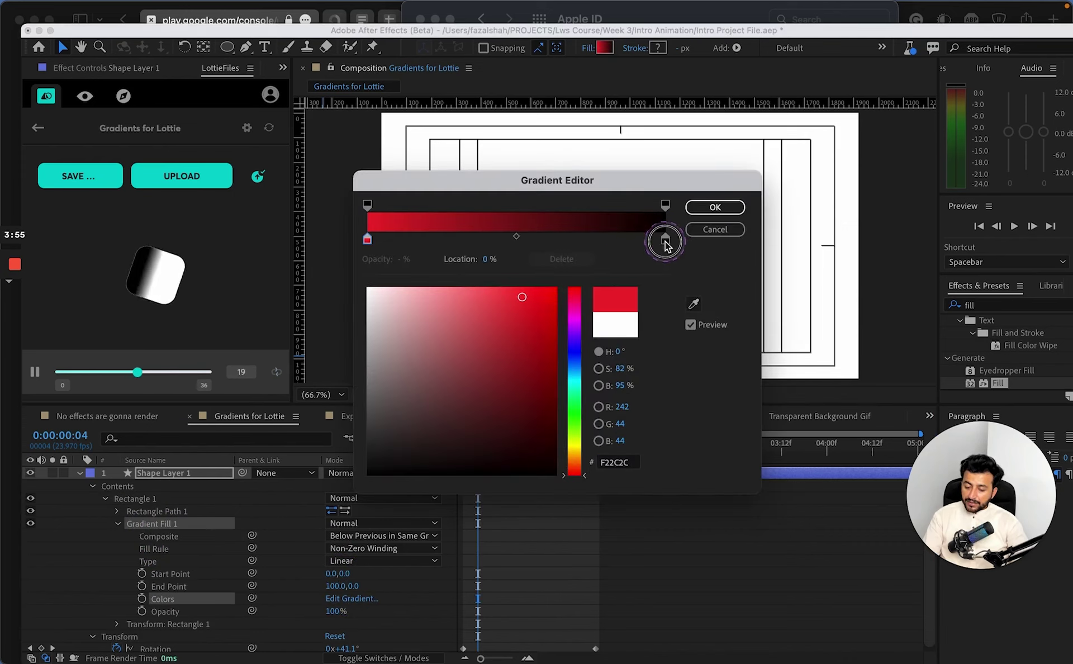
{"action": "left_click", "coordinate": [443, 299]}
{"action": "left_click", "coordinate": [466, 303]}
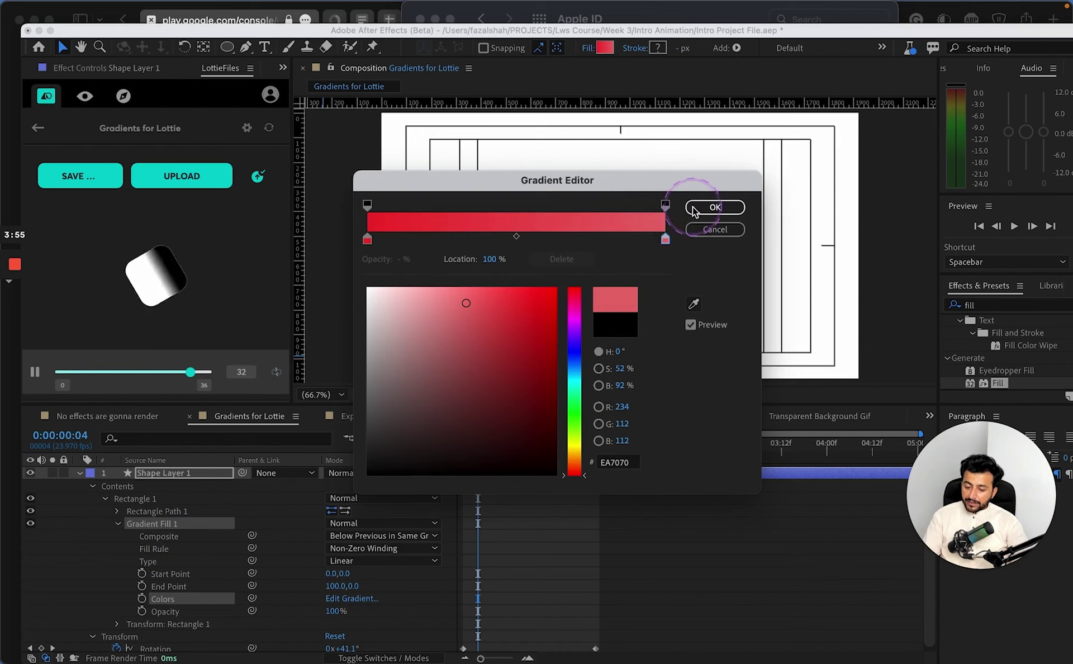
{"action": "left_click", "coordinate": [701, 208]}
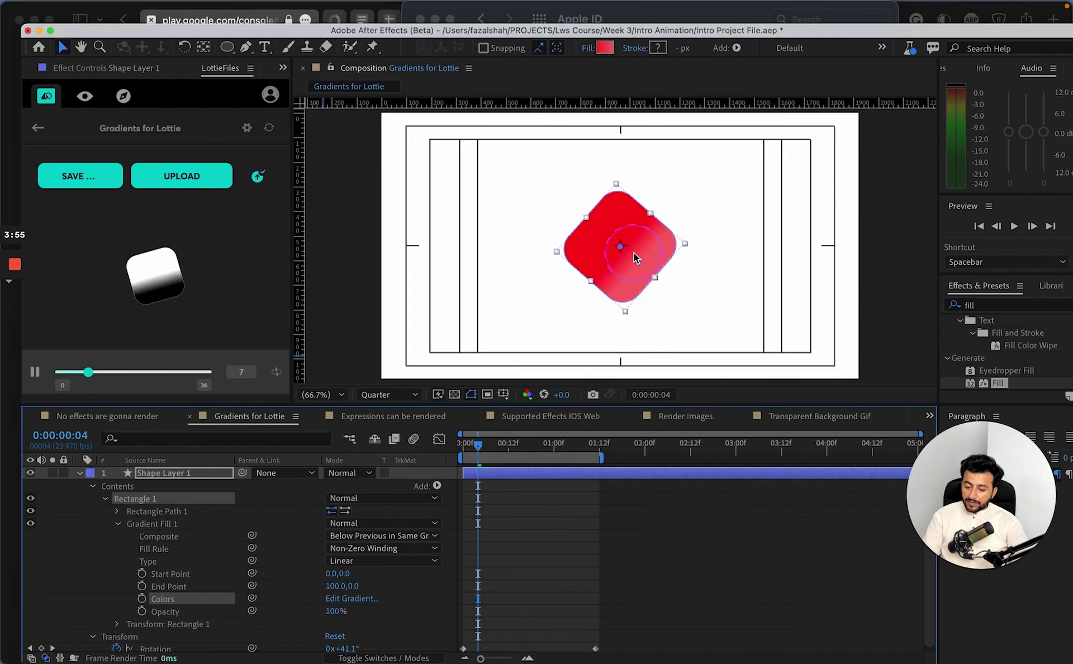
{"action": "left_click_drag", "start_coordinate": [619, 246], "coordinate": [588, 223]}
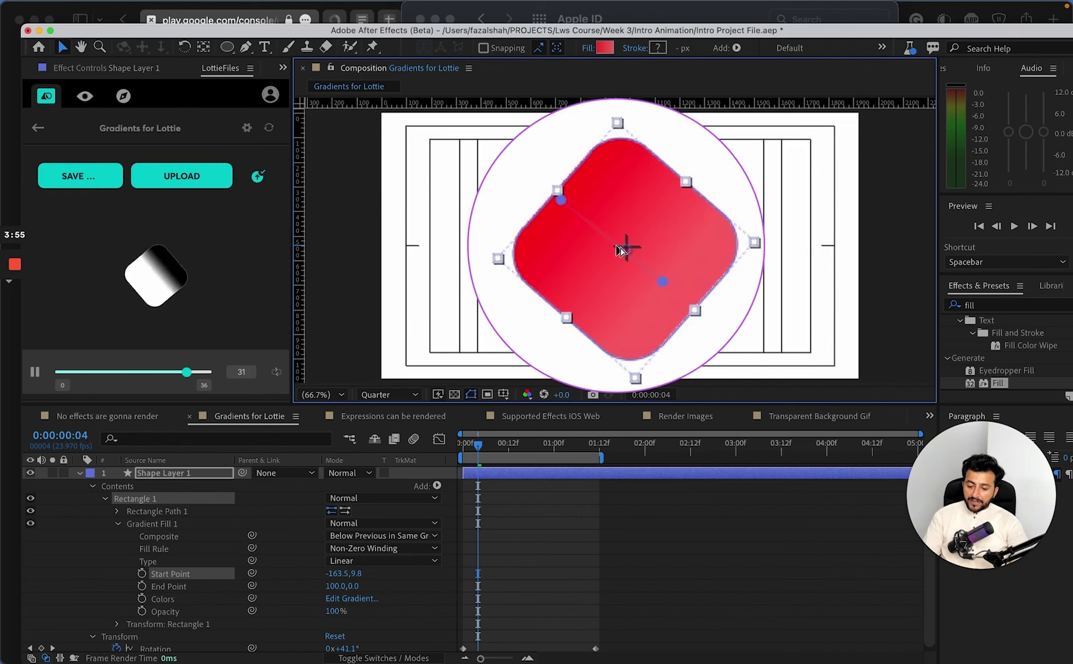
{"action": "left_click", "coordinate": [462, 459]}
- Render "Gradients for Lottie" again in LottieFiles to check the new gradient, then return to the composition list
{"action": "left_click", "coordinate": [37, 127]}
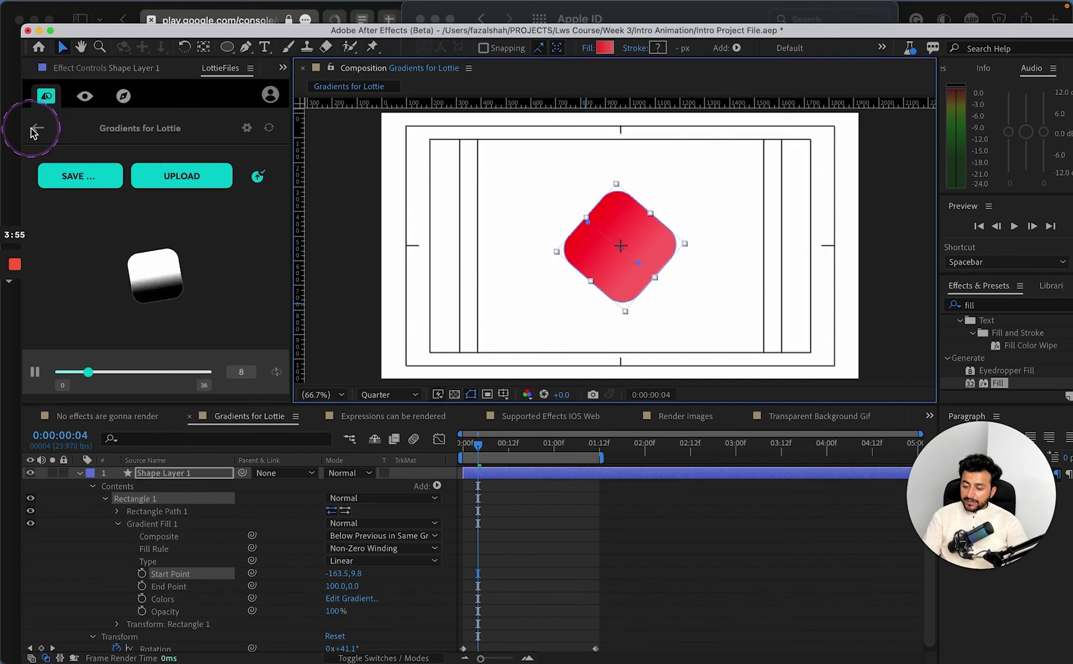
{"action": "left_click", "coordinate": [41, 132]}
{"action": "type", "text": "grad"}
{"action": "left_click", "coordinate": [260, 172]}
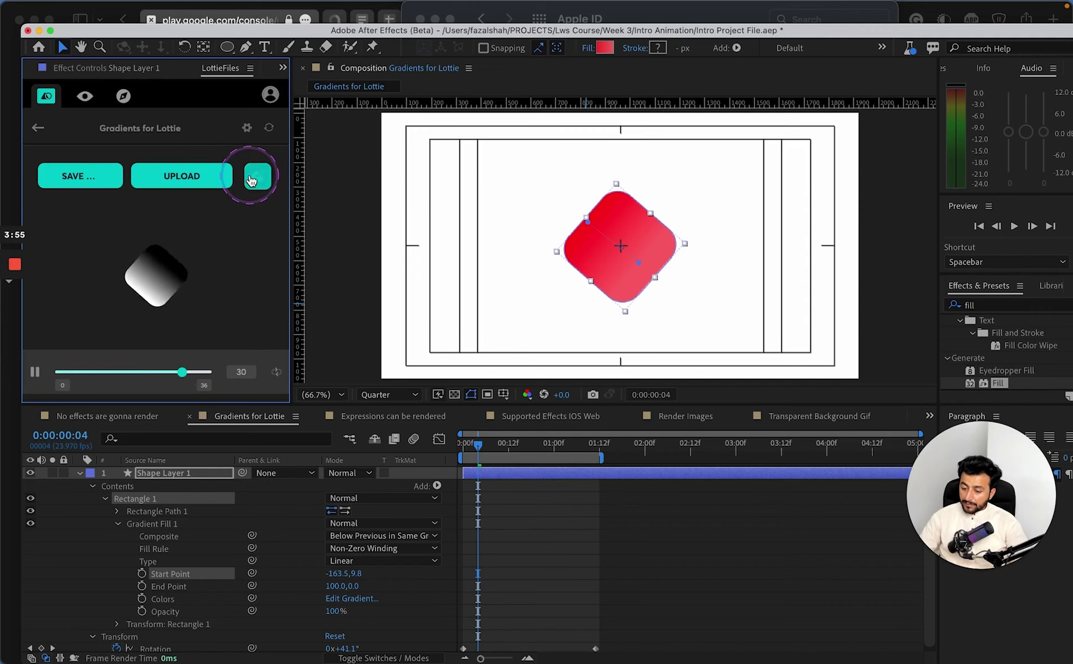
{"action": "left_click", "coordinate": [38, 129]}
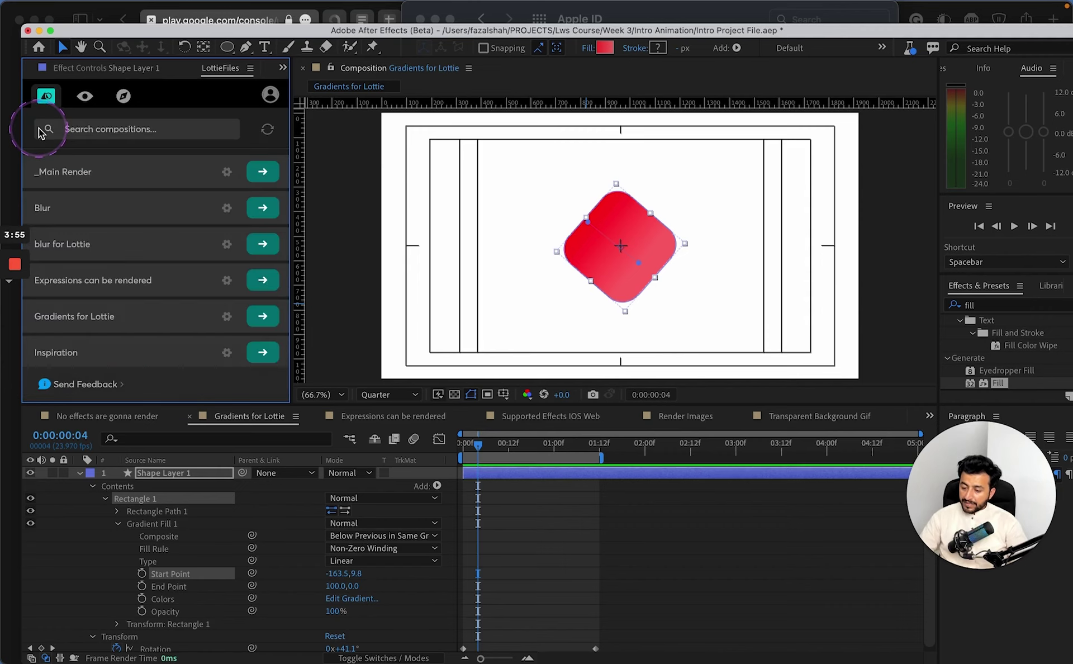
- Browse the earlier LottieFiles previews, then return to the composition list and deselect Shape Layer 1
{"action": "left_click", "coordinate": [97, 106]}
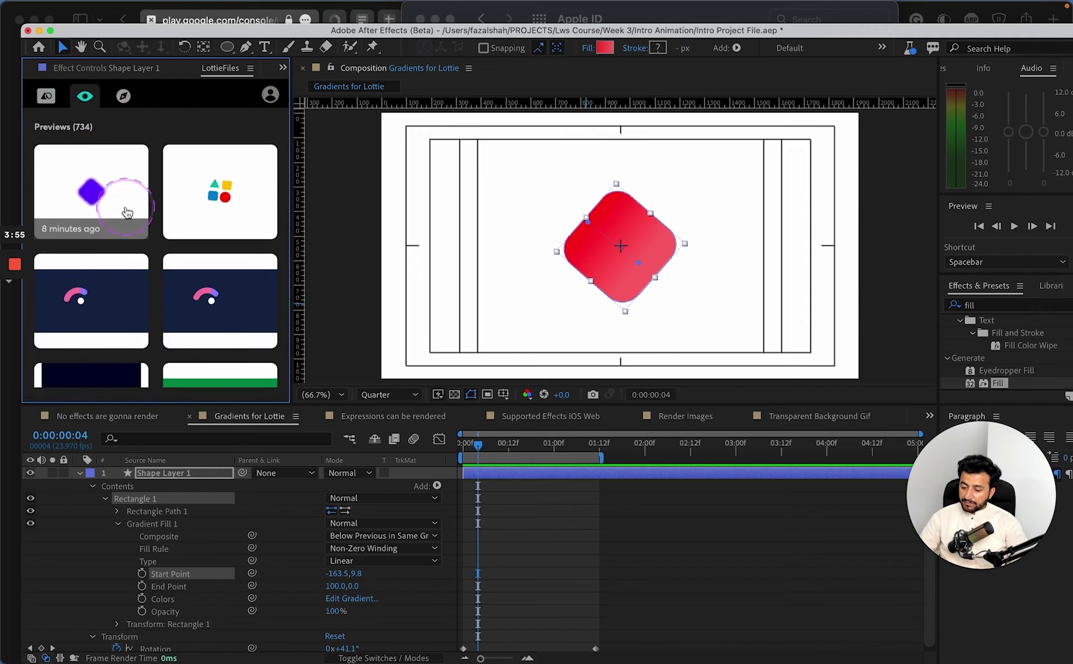
{"action": "scroll", "coordinate": [213, 269], "scroll_direction": "down", "scroll_amount": 3}
{"action": "scroll", "coordinate": [209, 283], "scroll_direction": "up", "scroll_amount": 5}
{"action": "left_click", "coordinate": [47, 96]}
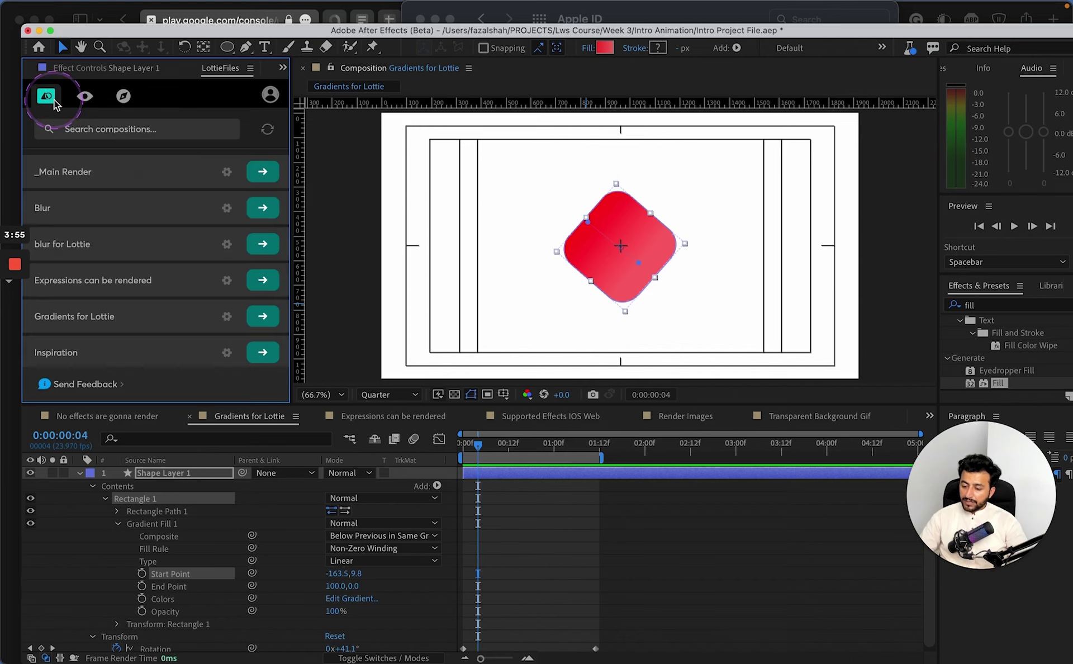
{"action": "left_click", "coordinate": [611, 578]}
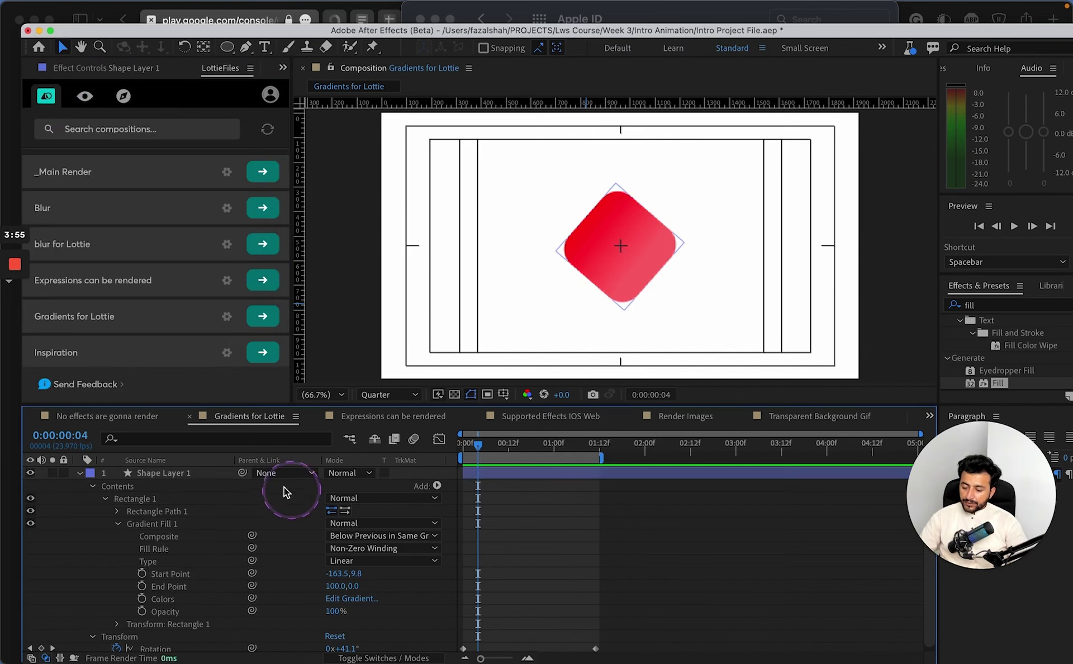
- Collapse Gradient Fill 1 and move it out of the Rectangle 1 group, placing it below the group in Shape Layer 1's contents
{"action": "left_click", "coordinate": [194, 472]}
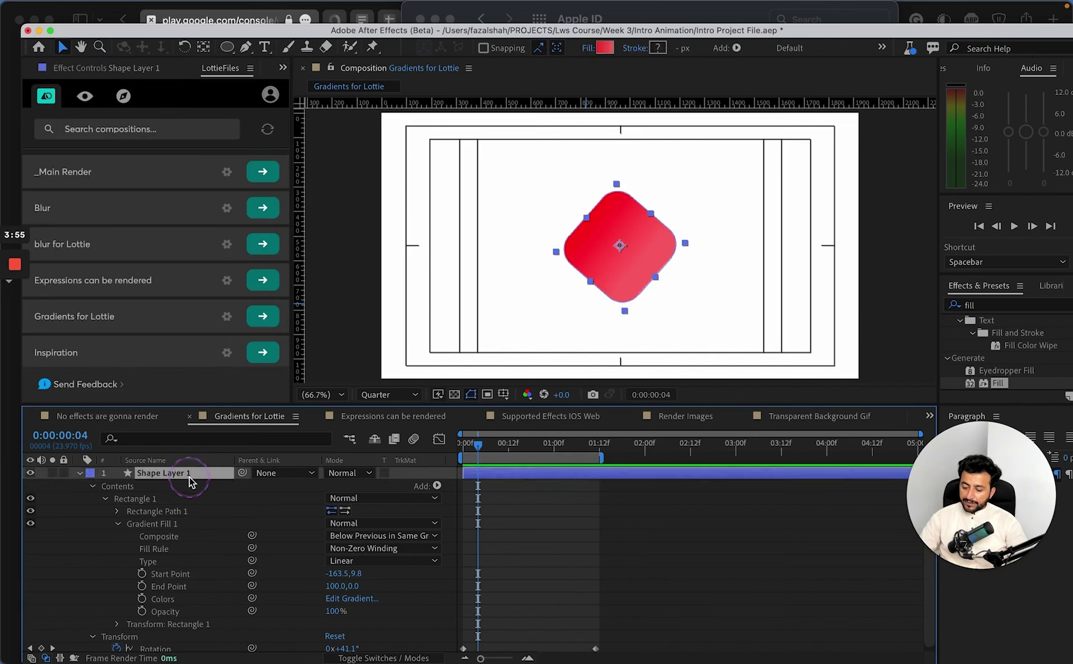
{"action": "left_click", "coordinate": [118, 523]}
{"action": "left_click", "coordinate": [129, 509]}
{"action": "left_click", "coordinate": [145, 525]}
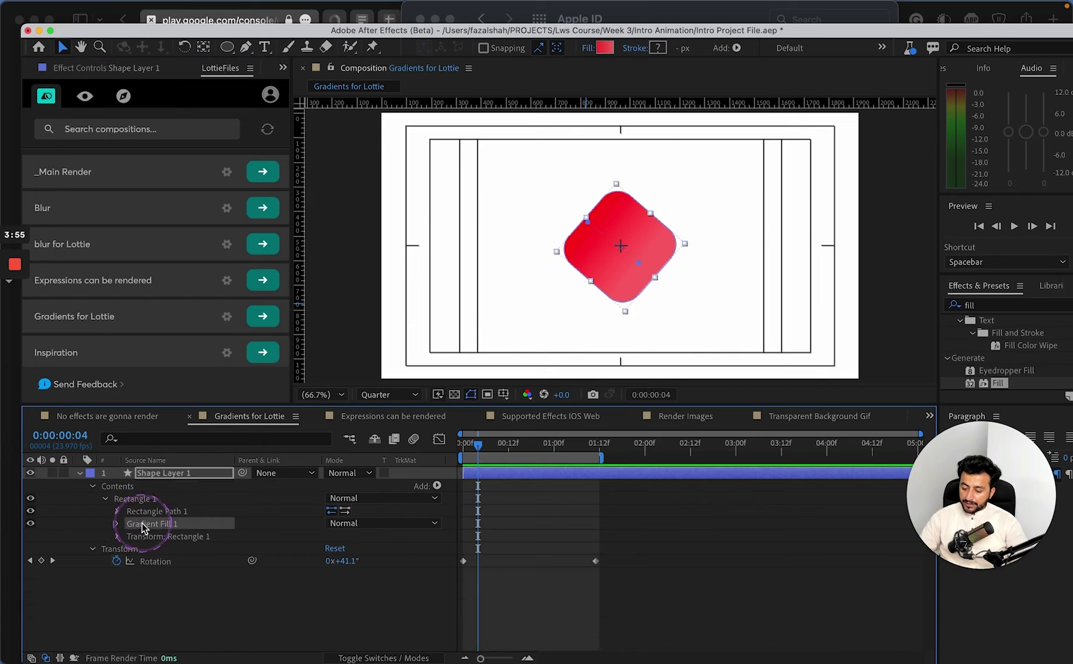
{"action": "left_click", "coordinate": [135, 500]}
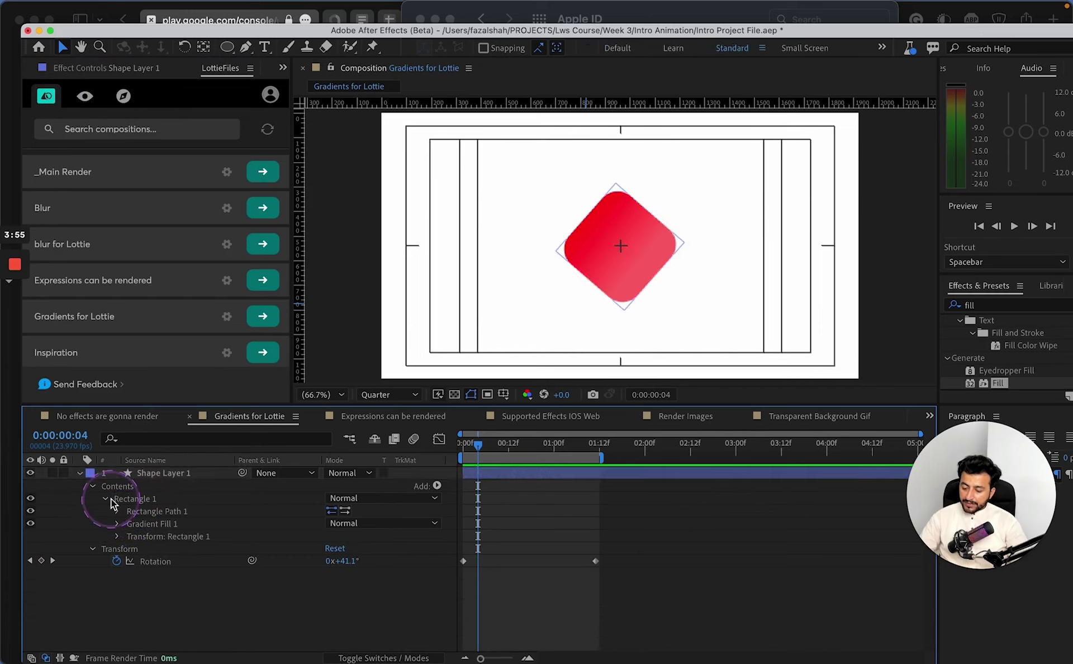
{"action": "left_click", "coordinate": [136, 526]}
{"action": "left_click_drag", "start_coordinate": [136, 528], "coordinate": [121, 500]}
{"action": "left_click", "coordinate": [110, 508]}
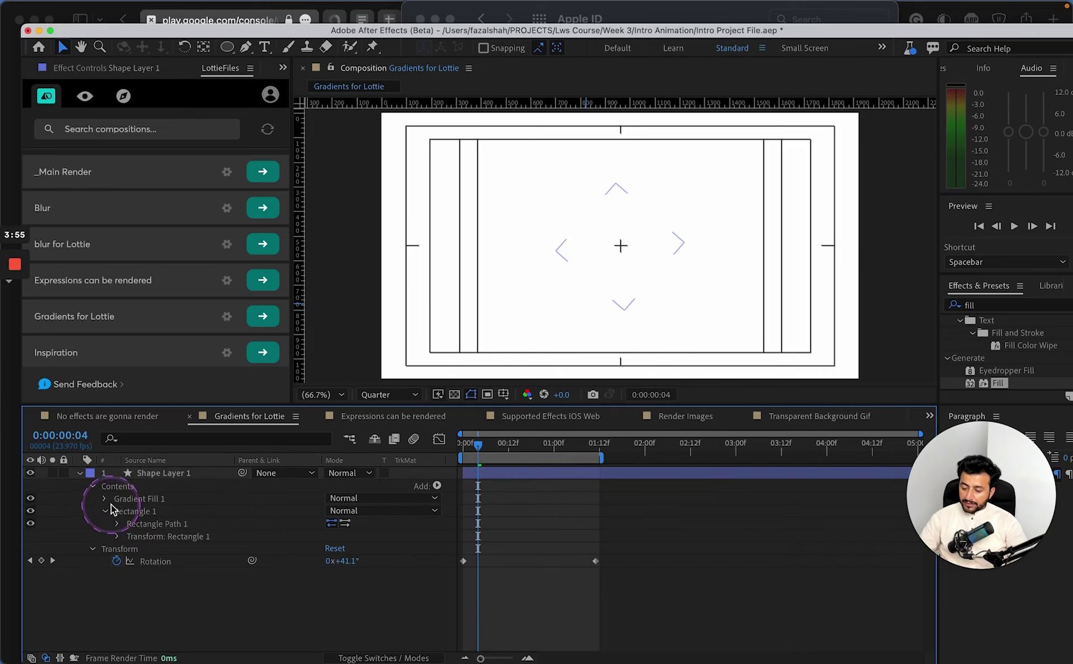
{"action": "left_click", "coordinate": [108, 509]}
{"action": "left_click_drag", "start_coordinate": [117, 499], "coordinate": [125, 516]}
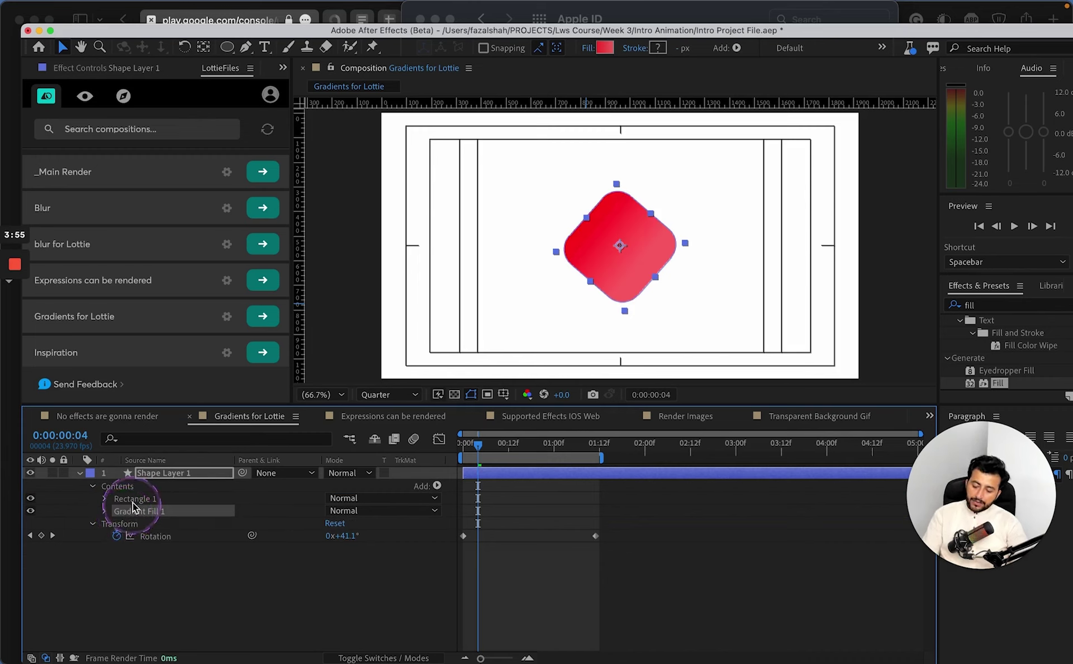
{"action": "left_click", "coordinate": [166, 567]}
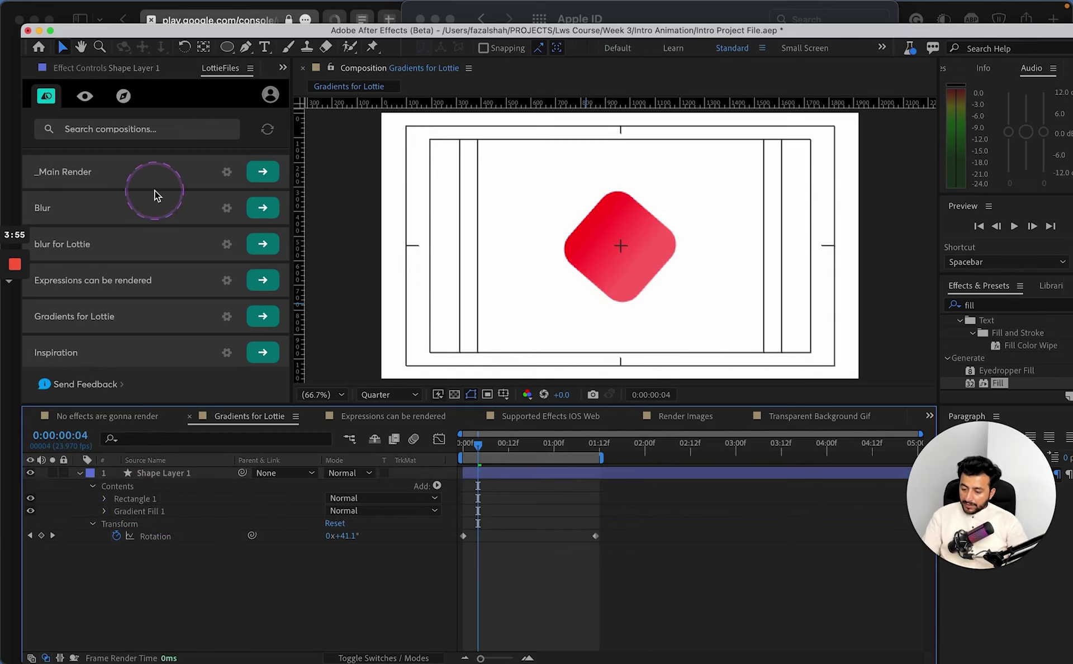
- Search the LottieFiles compositions for "grad" and render "Gradients for Lottie" to check the gradient
{"action": "left_click", "coordinate": [150, 127]}
{"action": "type", "text": "grad"}
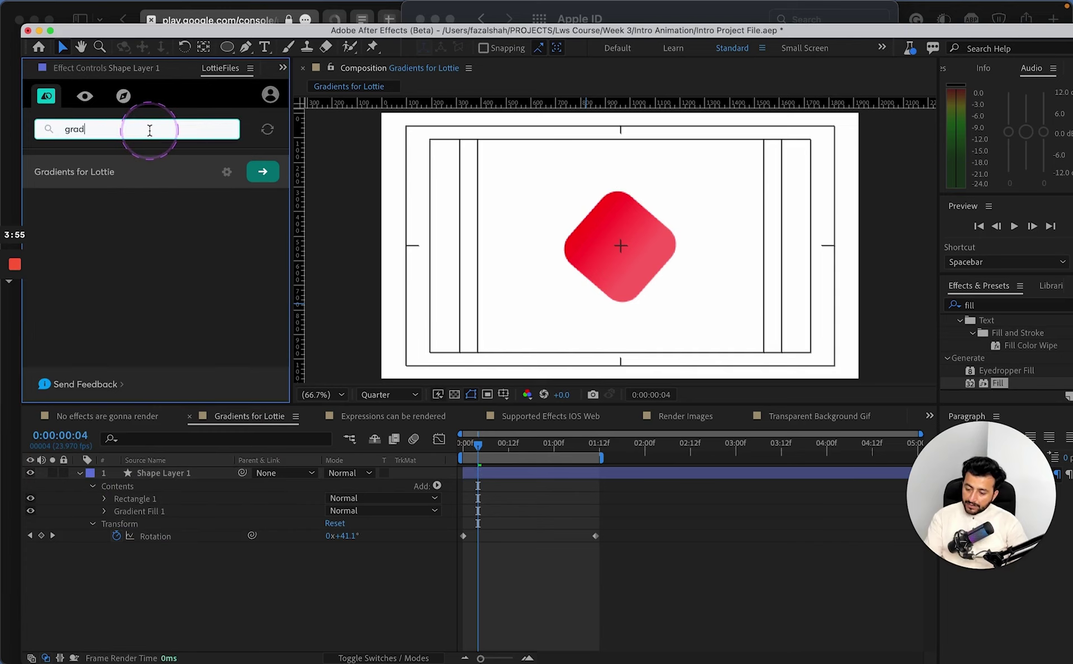
{"action": "left_click", "coordinate": [262, 172]}
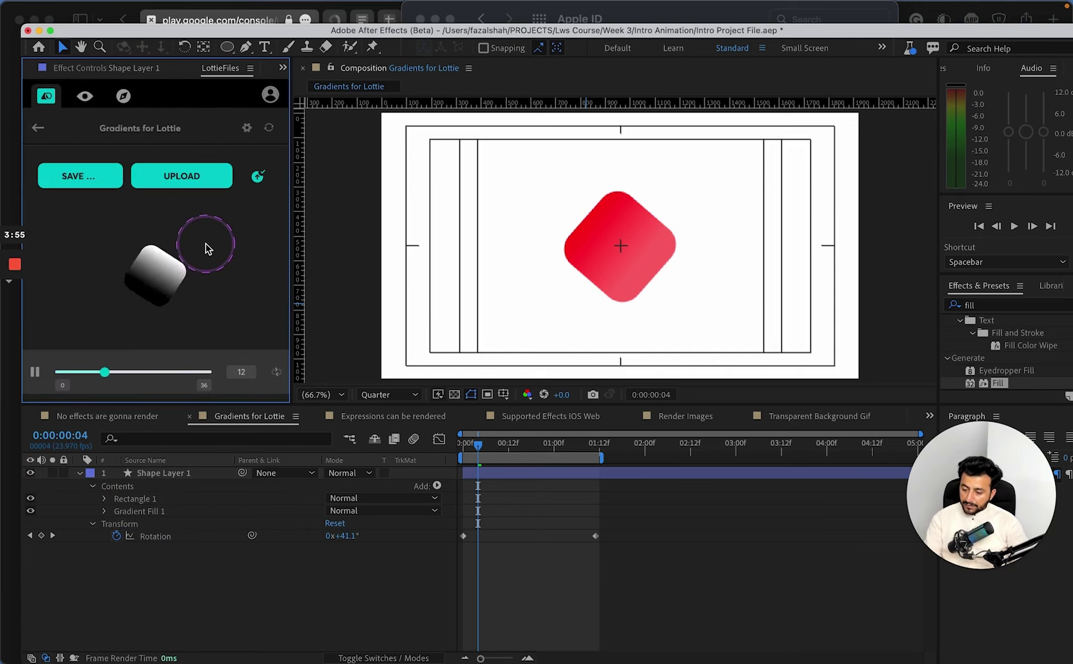
- Upload the LottieFiles render, view its preview in the web browser, then return to the previews list in After Effects
{"action": "left_click", "coordinate": [210, 178]}
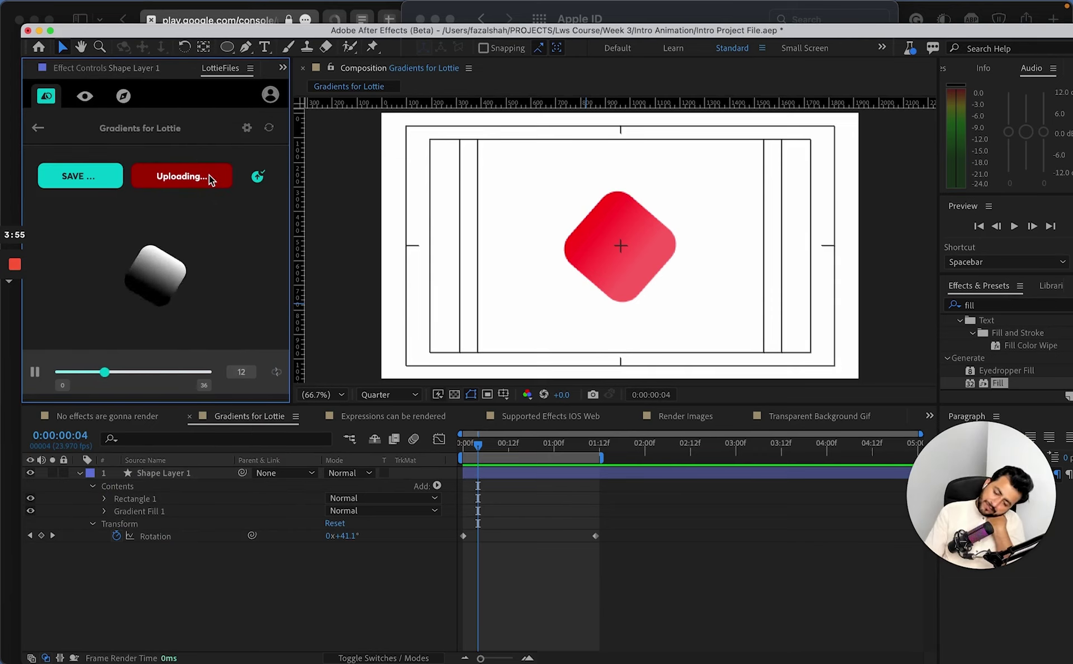
{"action": "left_click", "coordinate": [204, 115]}
{"action": "left_click", "coordinate": [321, 256]}
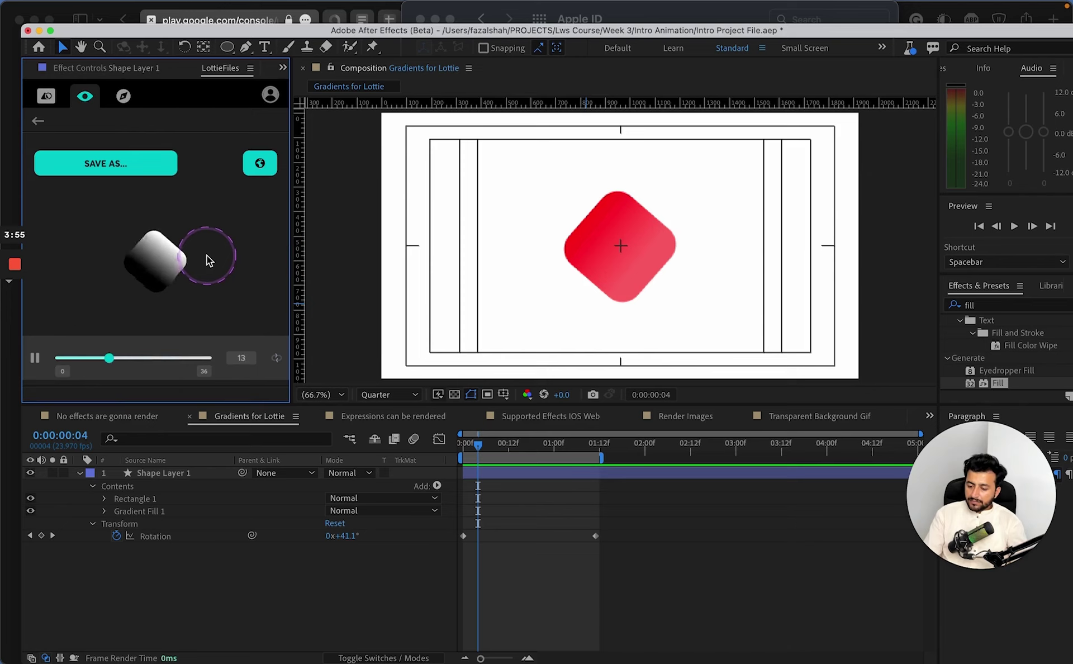
{"action": "left_click", "coordinate": [260, 162]}
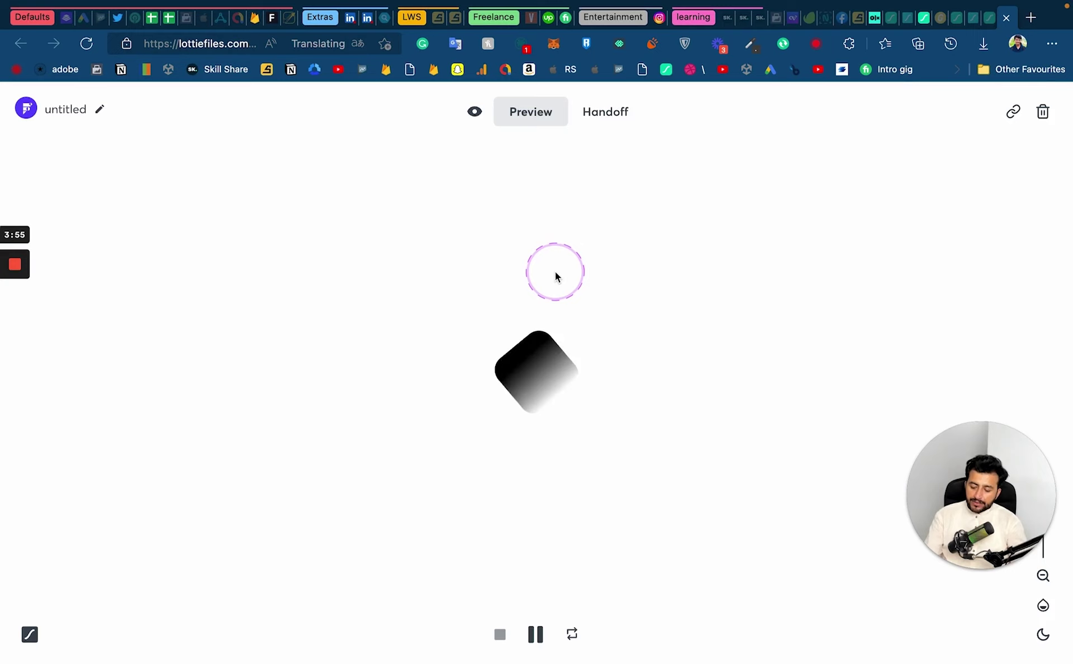
{"action": "key", "text": "super+Tab"}
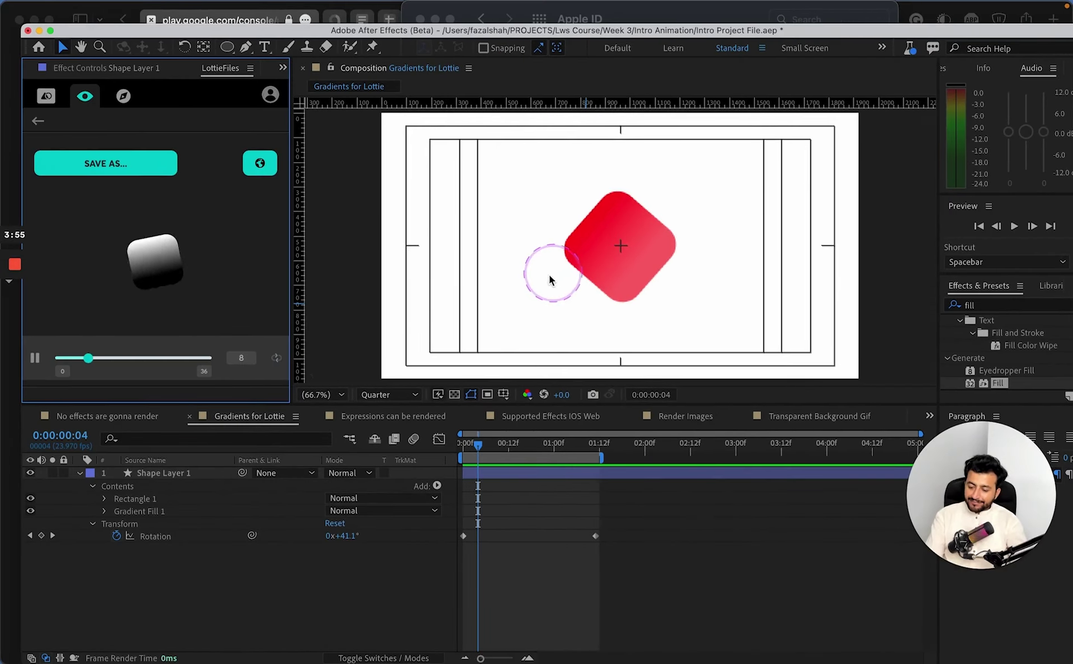
{"action": "left_click", "coordinate": [42, 125]}
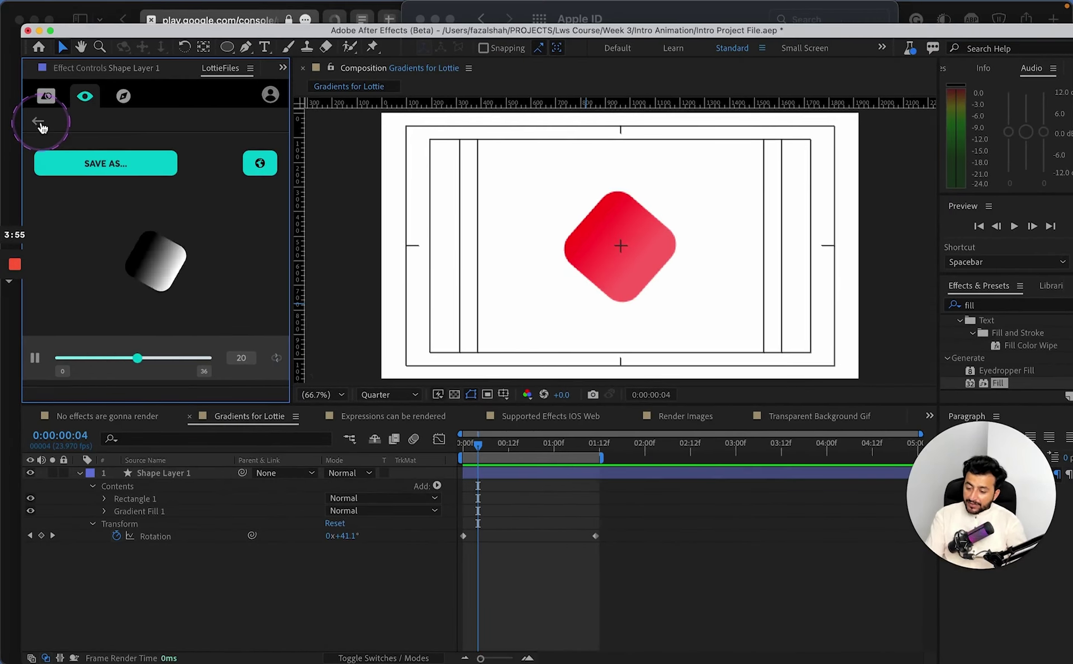
- Move Gradient Fill 1 back into the Rectangle 1 group below Rectangle Path 1, and expand the path's properties
{"action": "left_click", "coordinate": [146, 478]}
{"action": "left_click", "coordinate": [124, 500]}
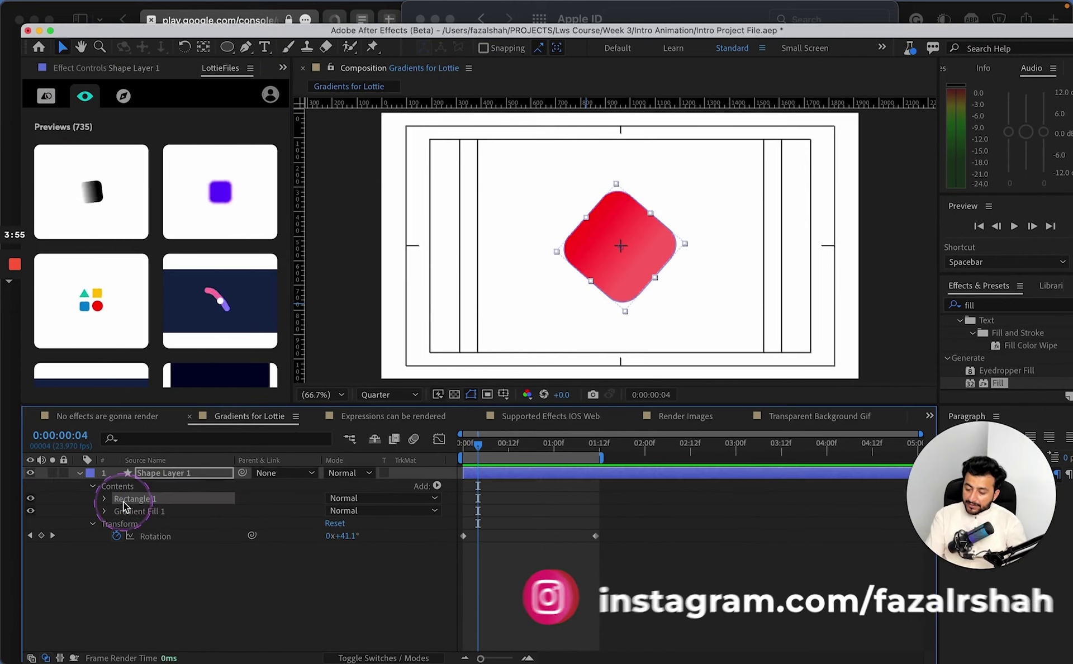
{"action": "left_click", "coordinate": [126, 509]}
{"action": "mouse_move", "coordinate": [116, 507]}
{"action": "left_mouse_down"}
{"action": "mouse_move", "coordinate": [123, 498]}
{"action": "mouse_move", "coordinate": [145, 512]}
{"action": "mouse_move", "coordinate": [125, 509]}
{"action": "mouse_move", "coordinate": [130, 519]}
{"action": "left_mouse_up"}
{"action": "left_click", "coordinate": [104, 499]}
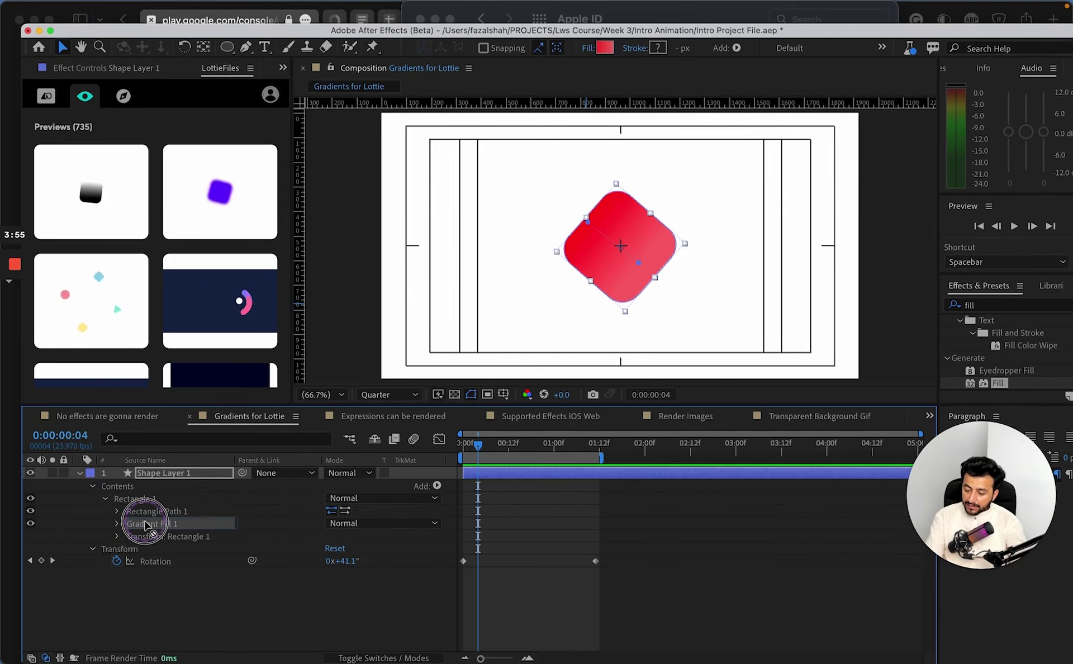
{"action": "left_click", "coordinate": [117, 512]}
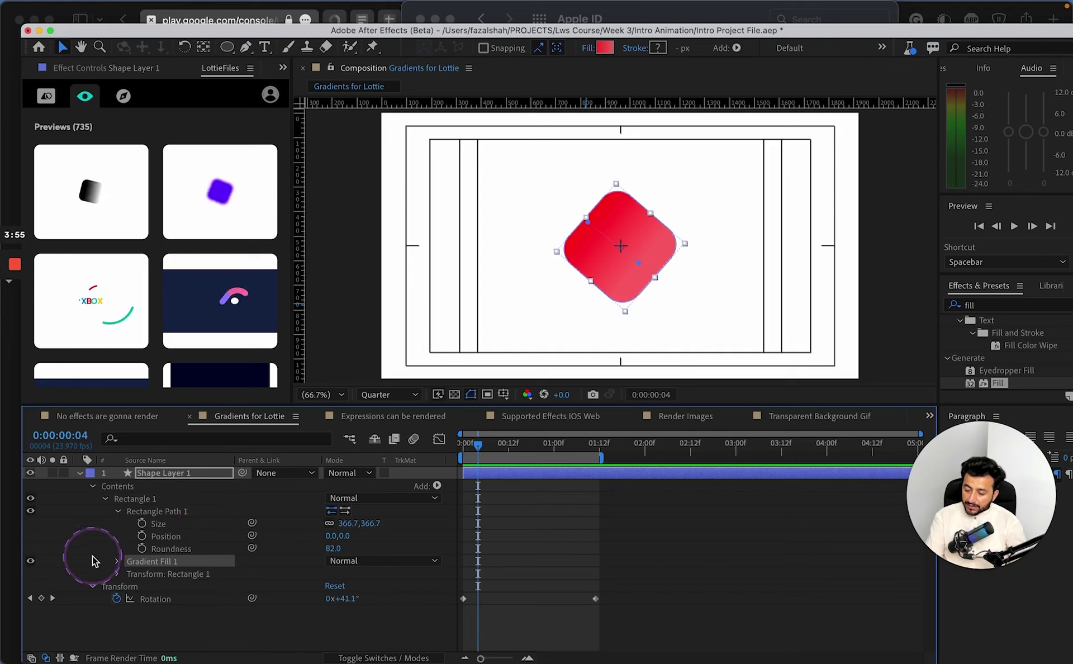
{"action": "key", "text": "Delete"}
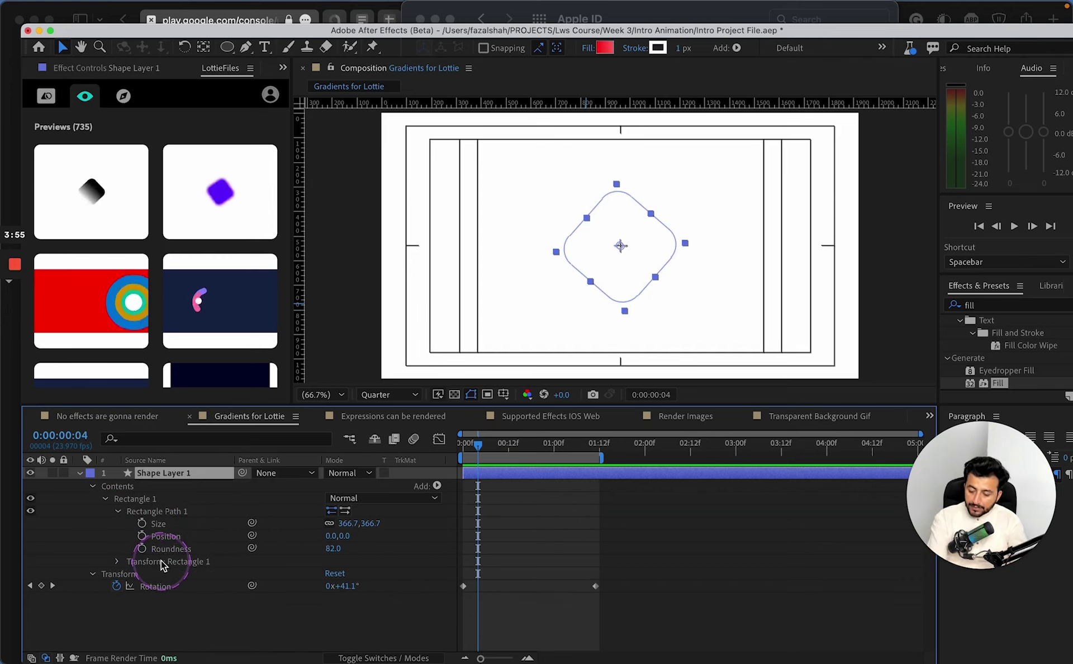
{"action": "left_click", "coordinate": [437, 486]}
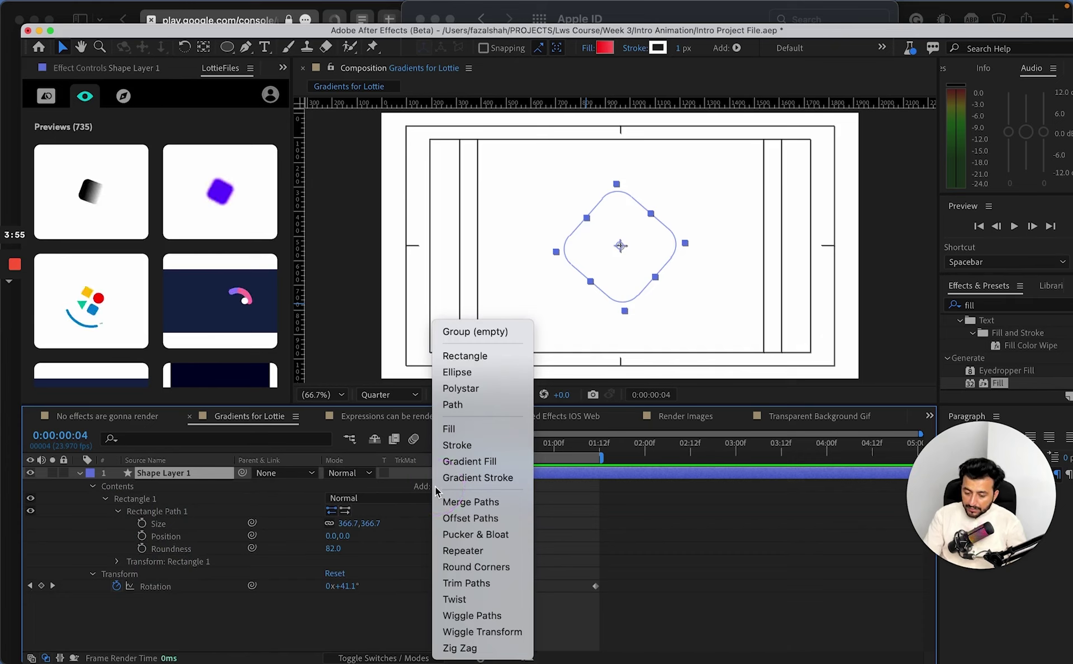
{"action": "left_click", "coordinate": [612, 537]}
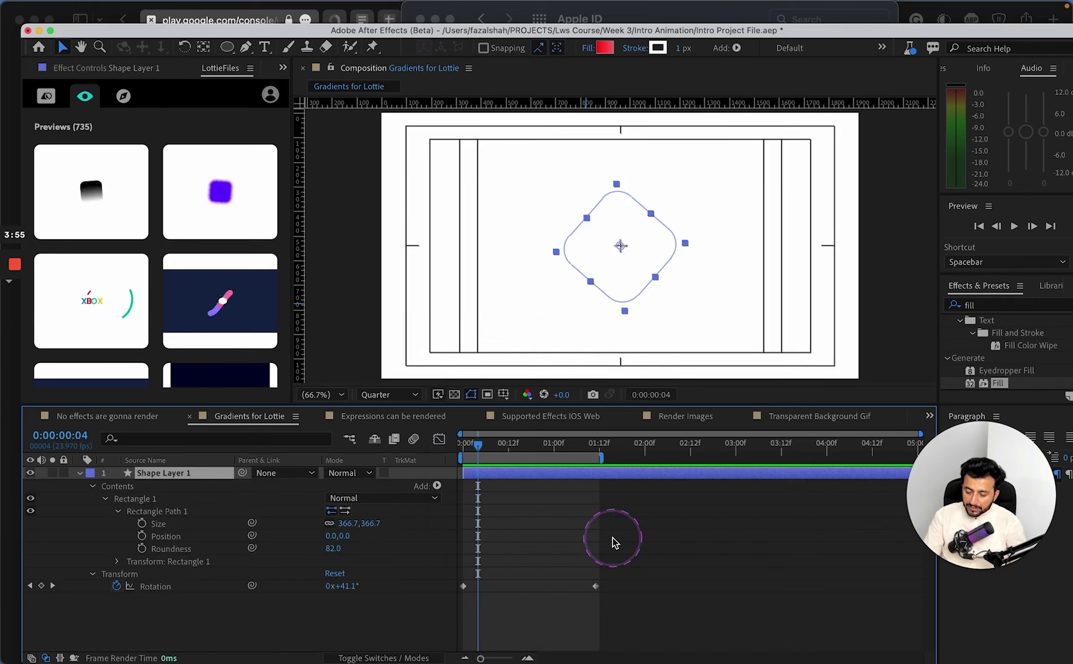
{"action": "key", "text": "super+z"}
{"action": "left_click", "coordinate": [240, 629]}
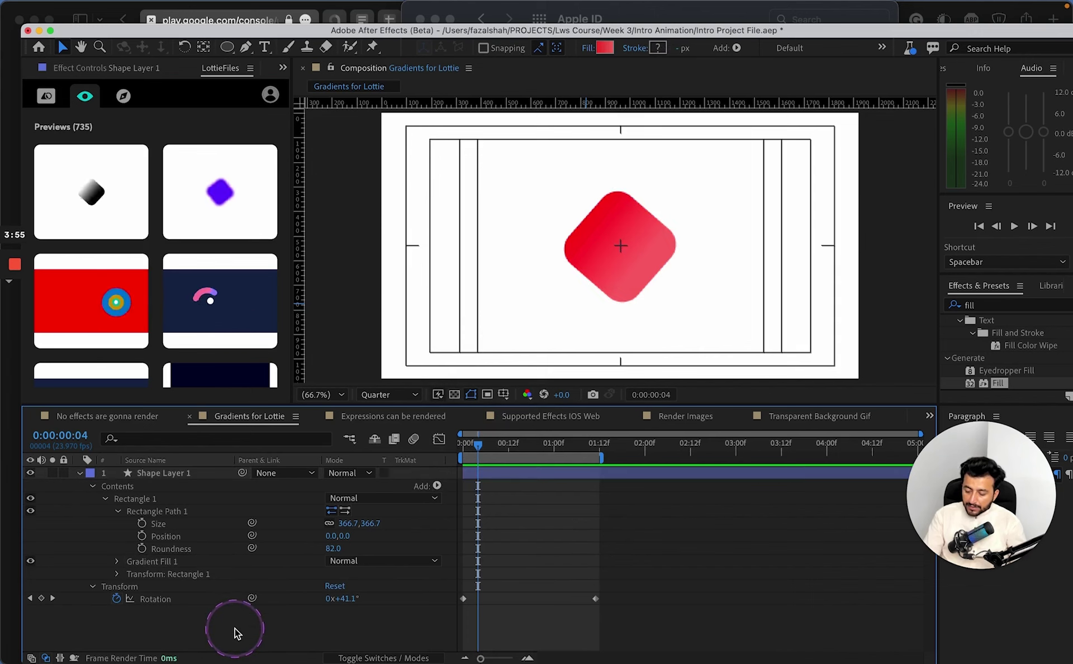
- Rename the "Gradients for Lottie" composition as "Gradient 1"
{"action": "key", "text": "super+k"}
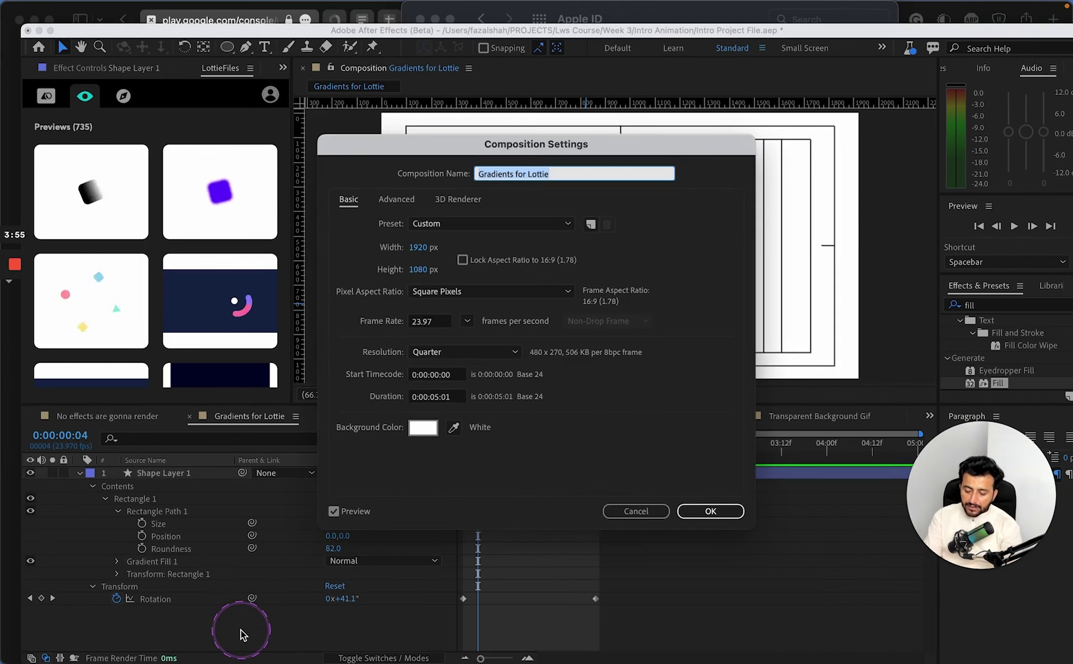
{"action": "type", "text": "Gradient 1"}
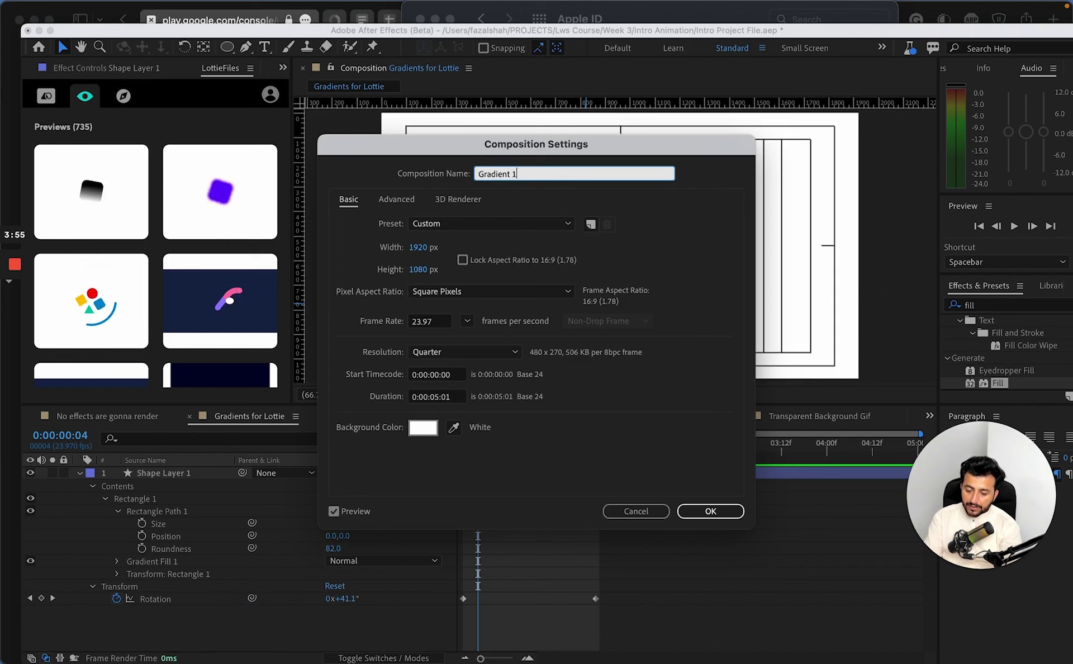
{"action": "key", "text": "Return"}
- Search the LottieFiles compositions for "grad", render "Gradient 1" to check its colours, and return to the composition list
{"action": "left_click", "coordinate": [37, 88]}
{"action": "left_click", "coordinate": [118, 129]}
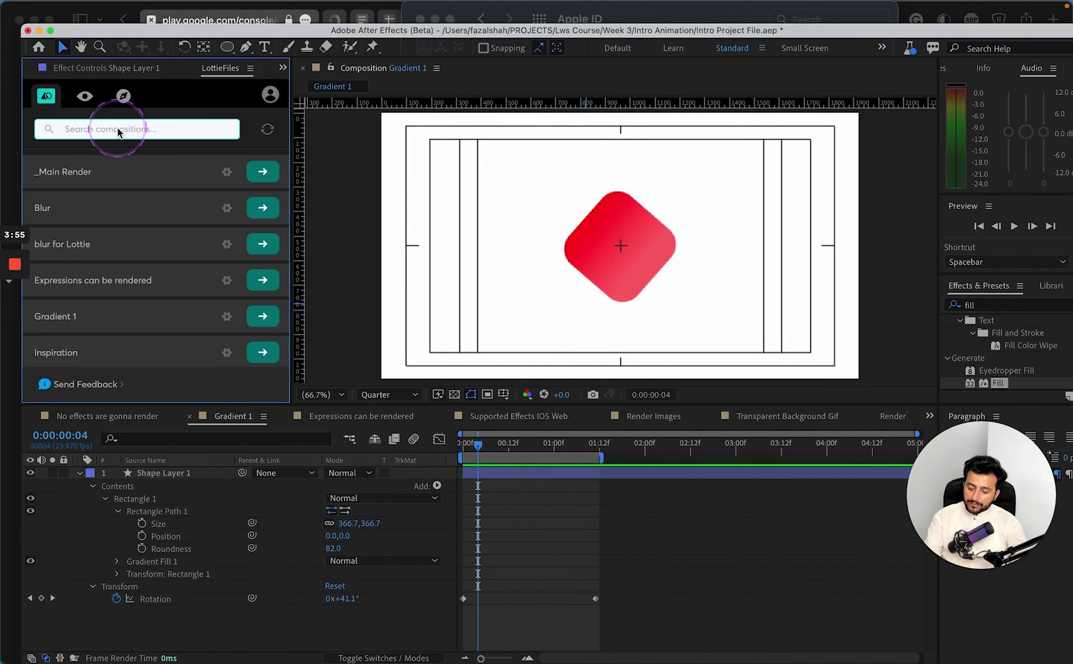
{"action": "type", "text": "grad"}
{"action": "left_click", "coordinate": [261, 172]}
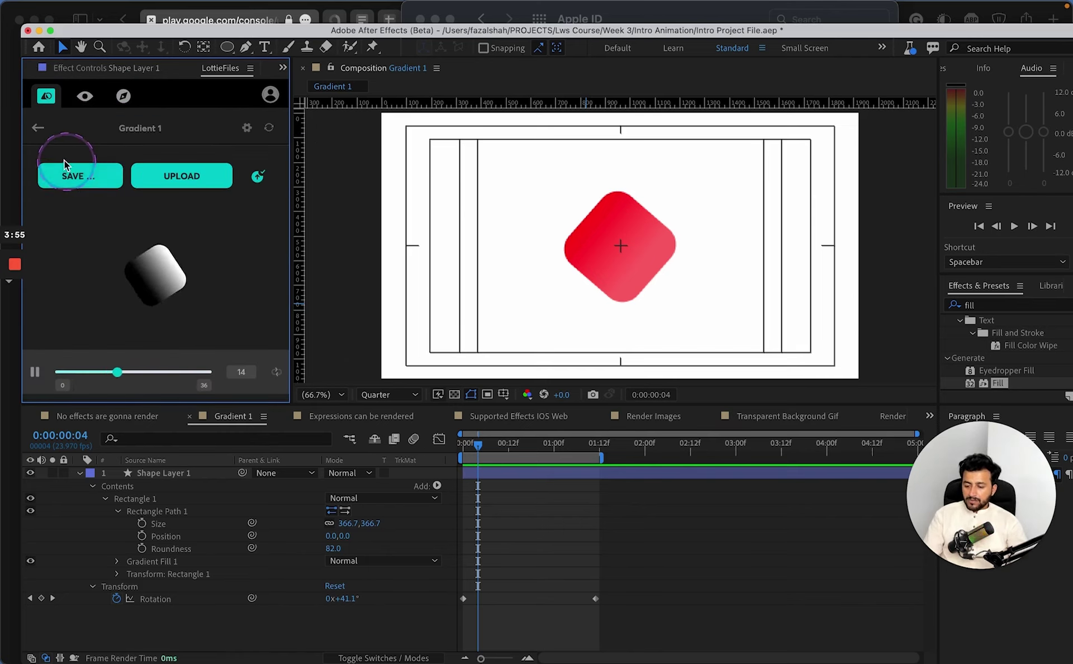
{"action": "left_click", "coordinate": [37, 127]}
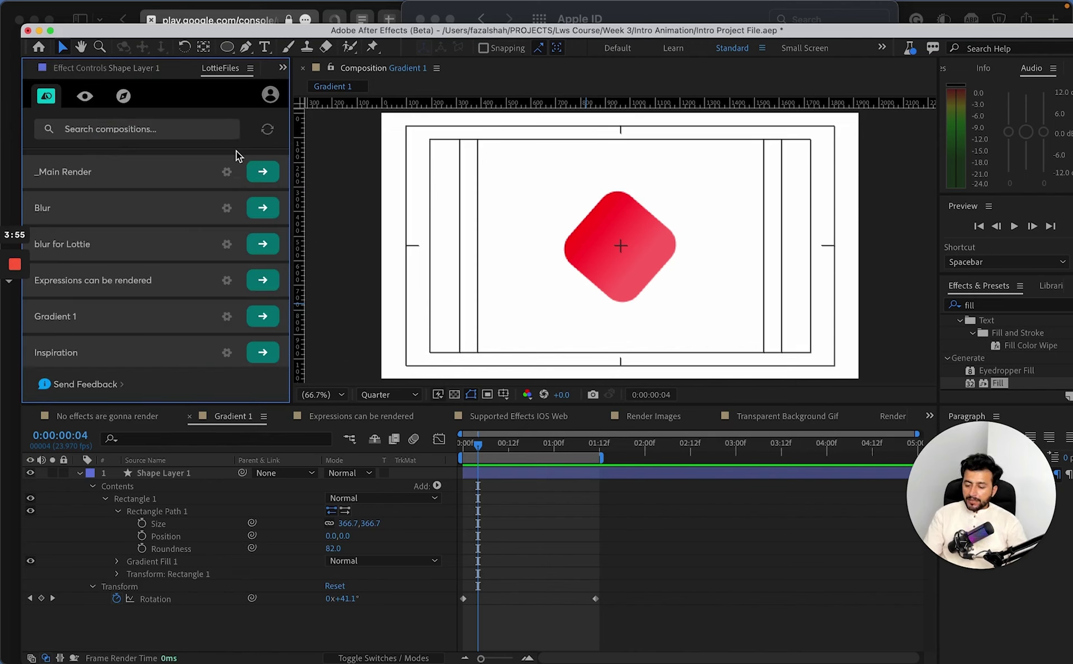
{"action": "left_click", "coordinate": [189, 133]}
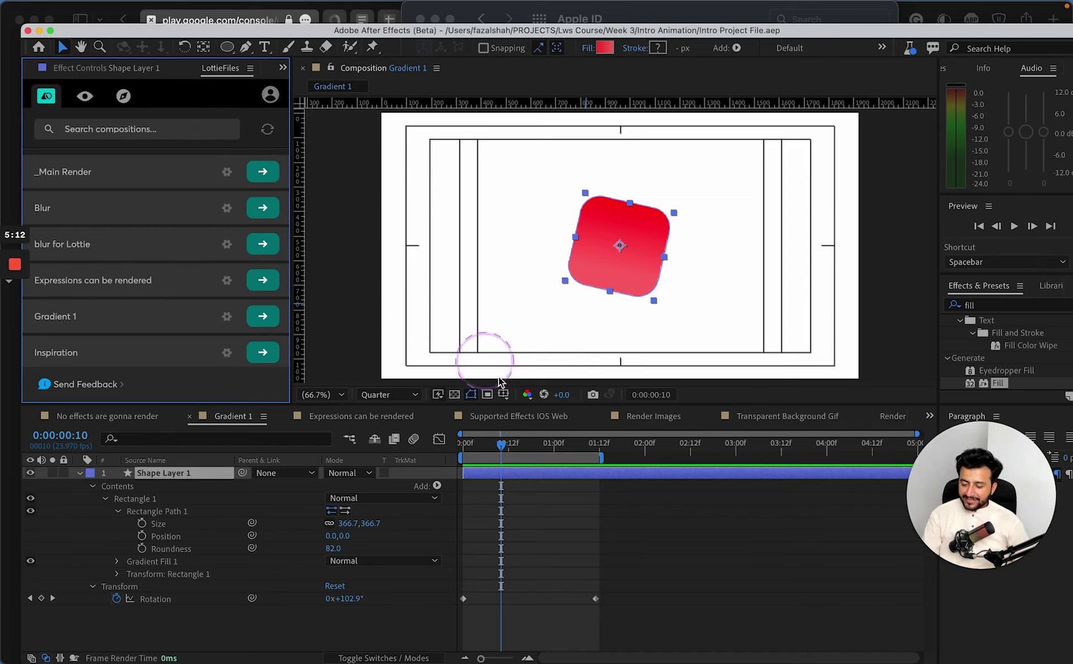
- Move Shape Layer 1's last Rotation keyframe slightly earlier and scrub the current time to 0:00:00:09
{"action": "left_click", "coordinate": [504, 446]}
{"action": "left_click_drag", "start_coordinate": [507, 445], "coordinate": [512, 445]}
{"action": "left_click", "coordinate": [585, 600]}
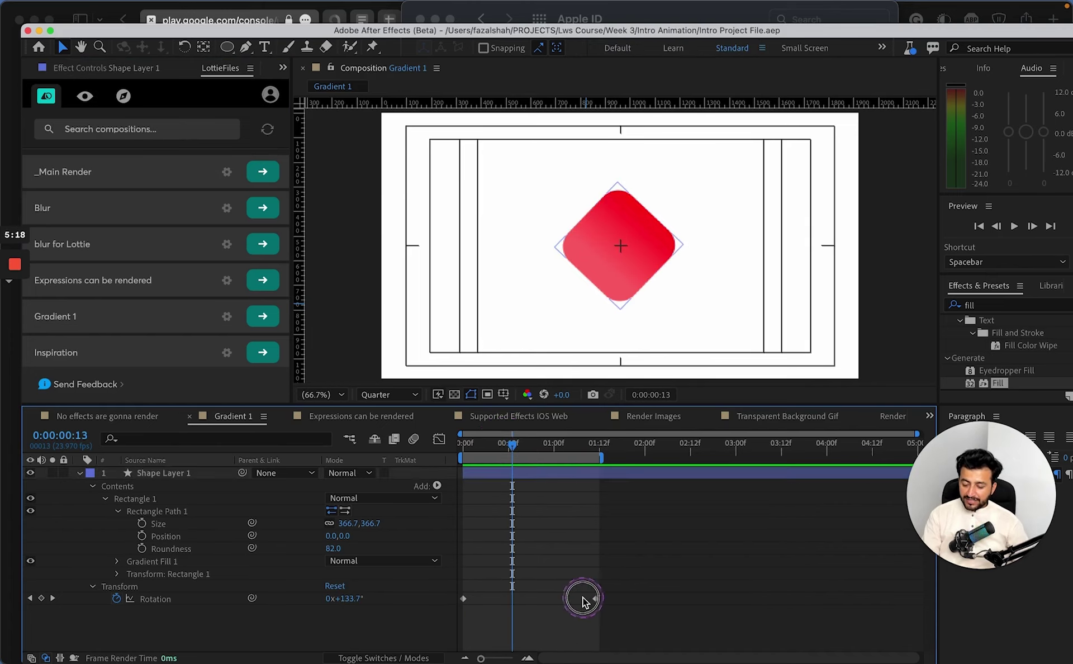
{"action": "left_click_drag", "start_coordinate": [596, 598], "coordinate": [581, 598]}
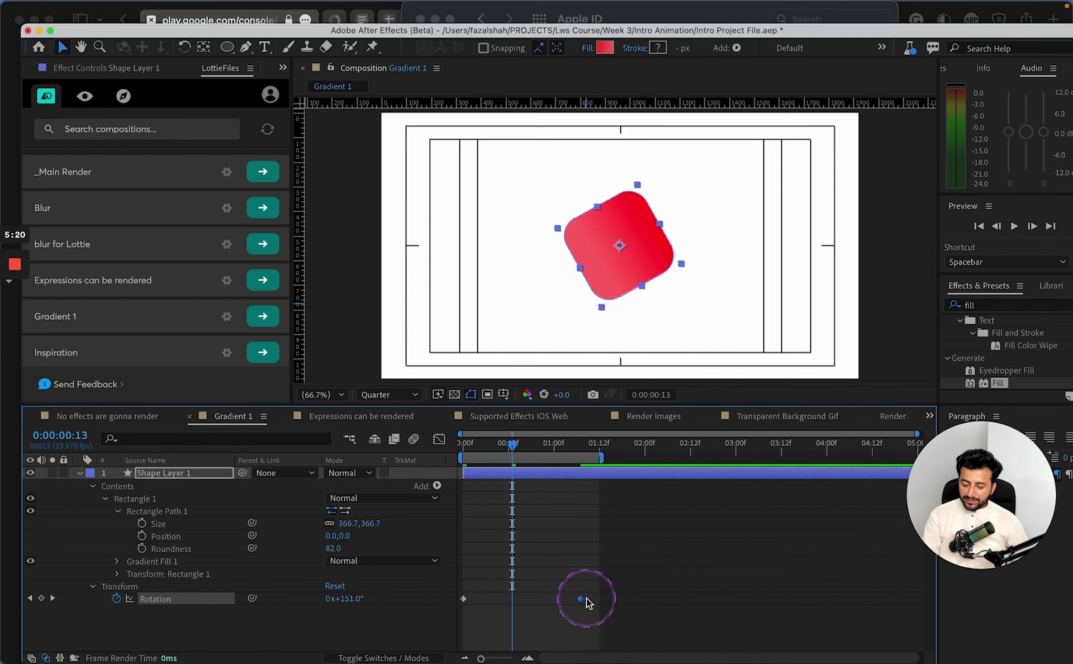
{"action": "left_click_drag", "start_coordinate": [529, 454], "coordinate": [499, 447]}
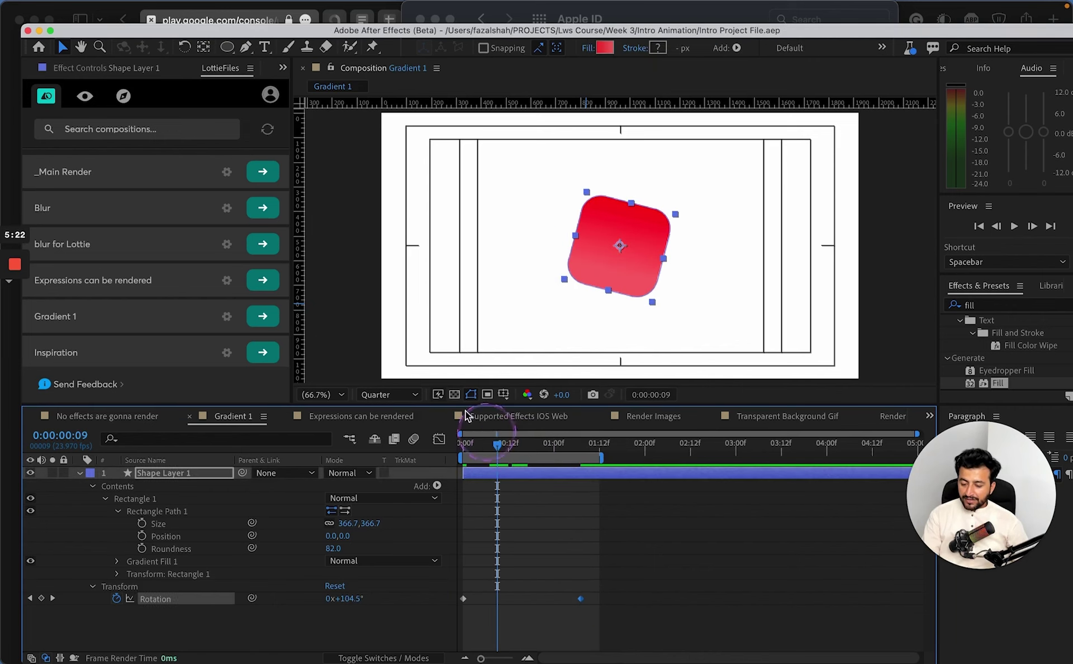
- Find "Gradient 1" in LottieFiles with "grad" and render it again to check the gradient, then deselect Shape Layer 1
{"action": "left_click", "coordinate": [84, 127]}
{"action": "type", "text": "grad"}
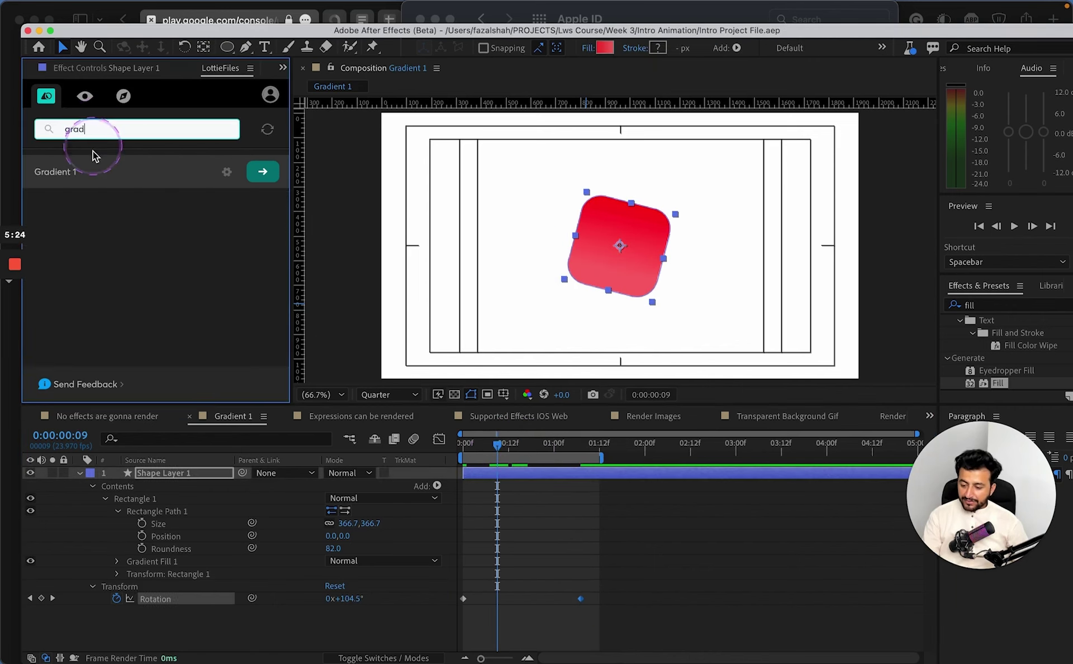
{"action": "left_click", "coordinate": [258, 175]}
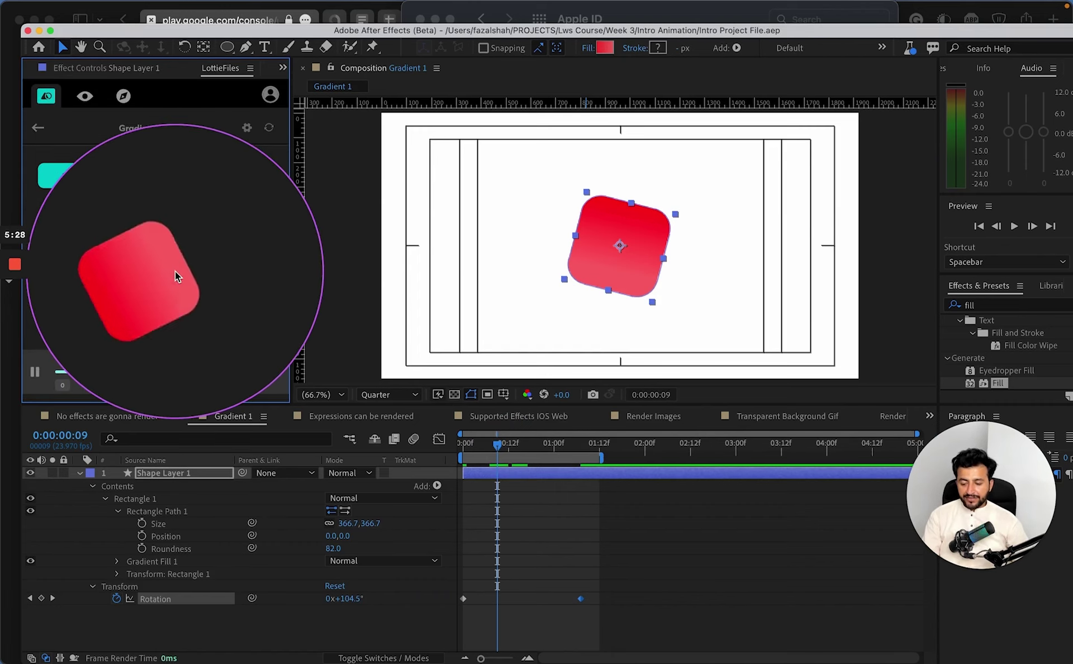
{"action": "left_click", "coordinate": [582, 554]}
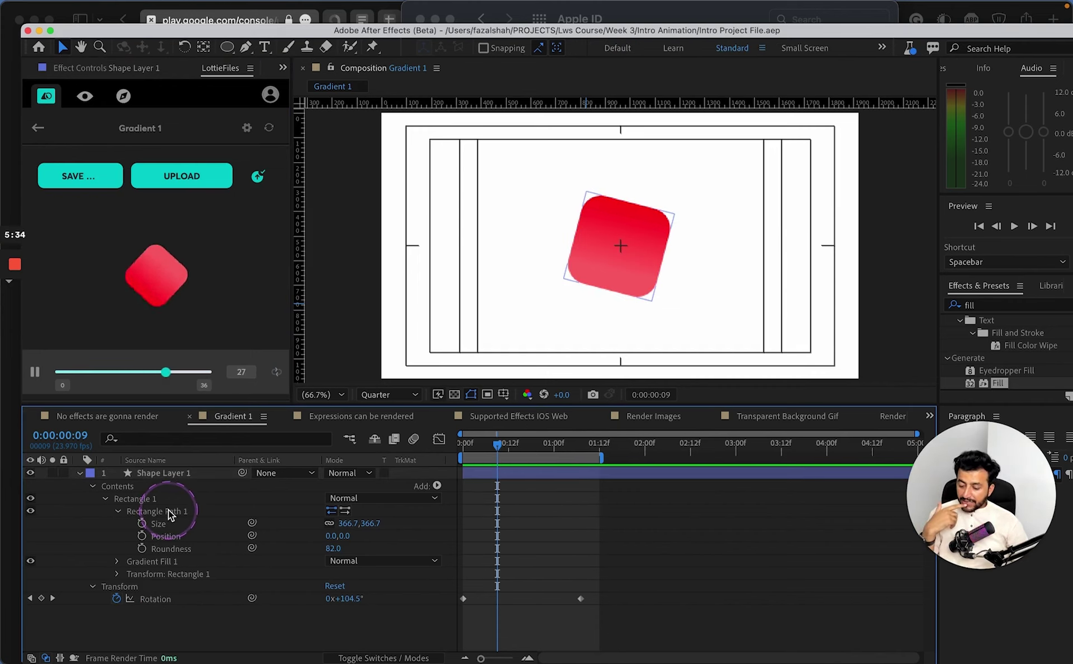
- Expand Gradient Fill 1 and set a Colors keyframe at 0:00:00:00
{"action": "left_click", "coordinate": [117, 561]}
{"action": "scroll", "coordinate": [190, 572], "scroll_direction": "down", "scroll_amount": 2}
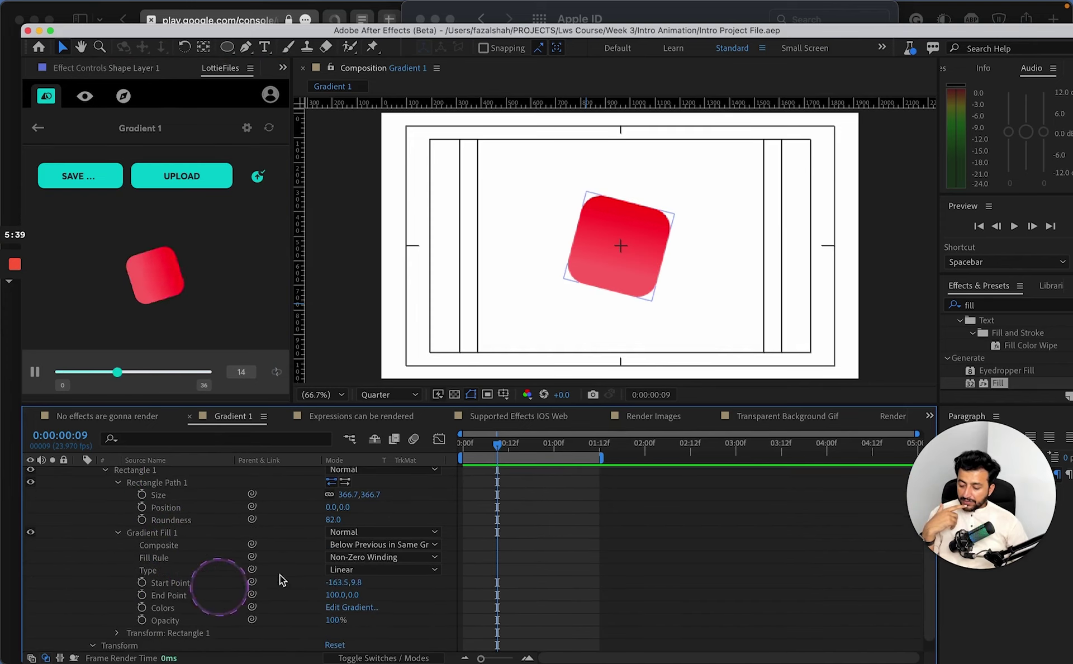
{"action": "mouse_move", "coordinate": [478, 437]}
{"action": "left_mouse_down"}
{"action": "mouse_move", "coordinate": [503, 441]}
{"action": "mouse_move", "coordinate": [463, 442]}
{"action": "left_mouse_up"}
{"action": "left_click", "coordinate": [138, 610]}
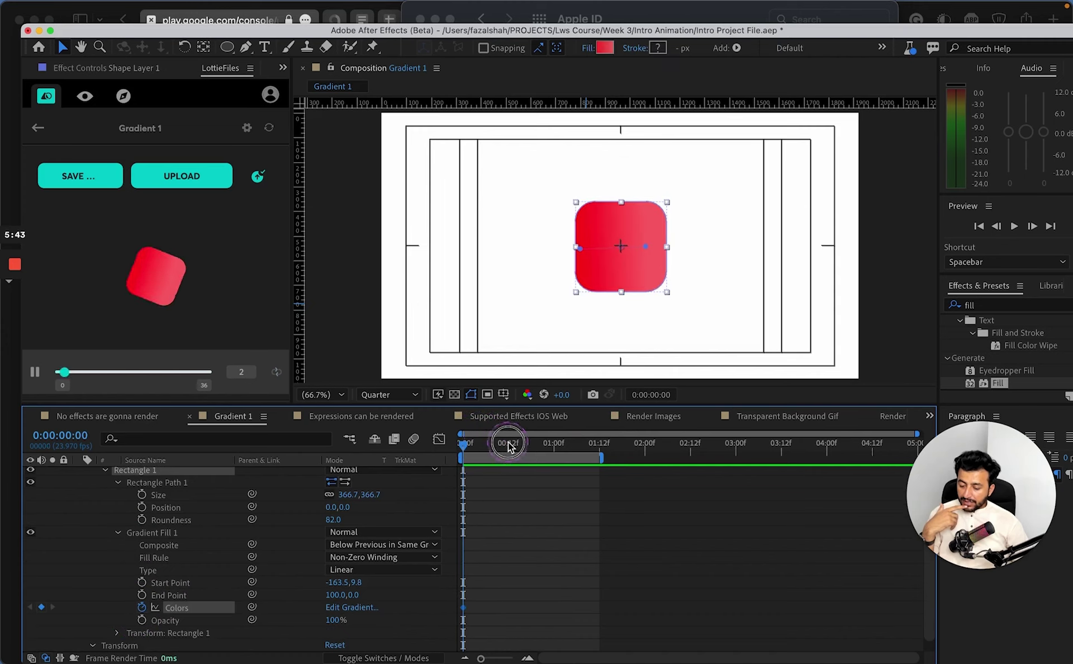
- Add a Colors keyframe at 0:00:01:03 with a magenta start colour and a violet end colour, and return to the first frame
{"action": "left_click", "coordinate": [564, 444]}
{"action": "left_click", "coordinate": [351, 608]}
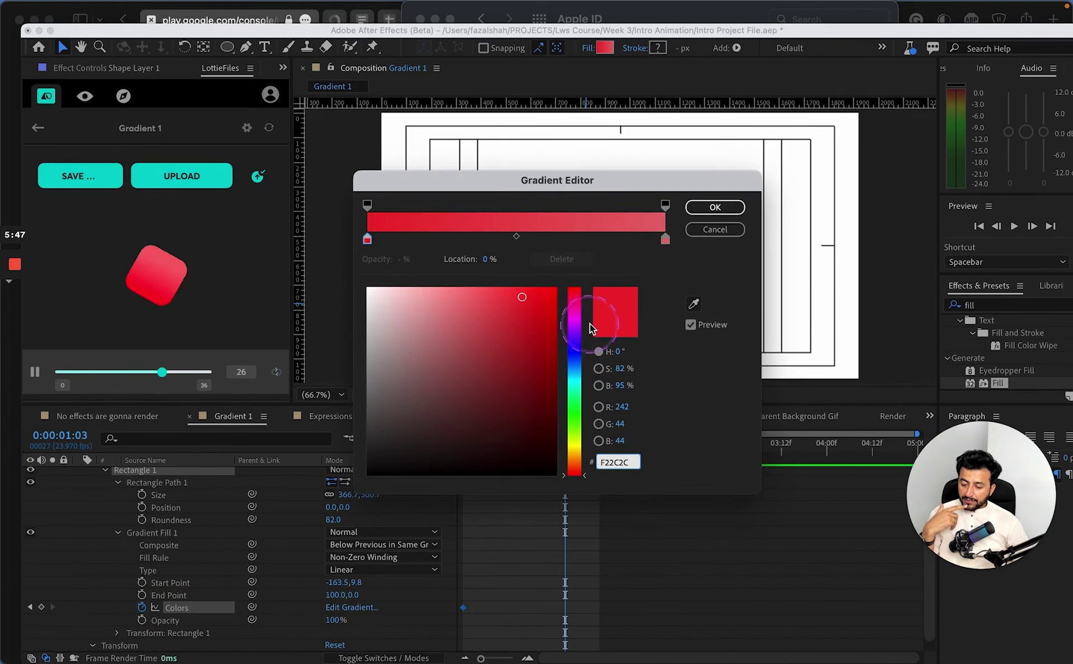
{"action": "left_click", "coordinate": [577, 318]}
{"action": "left_click", "coordinate": [666, 240]}
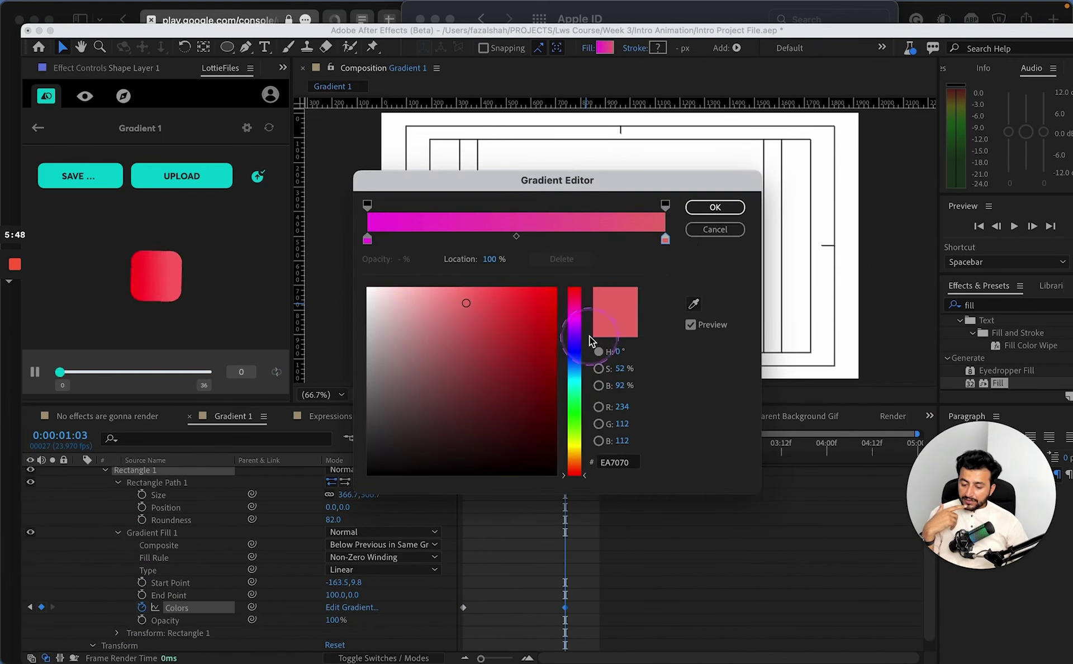
{"action": "left_click", "coordinate": [716, 209]}
{"action": "left_click_drag", "start_coordinate": [560, 451], "coordinate": [462, 447]}
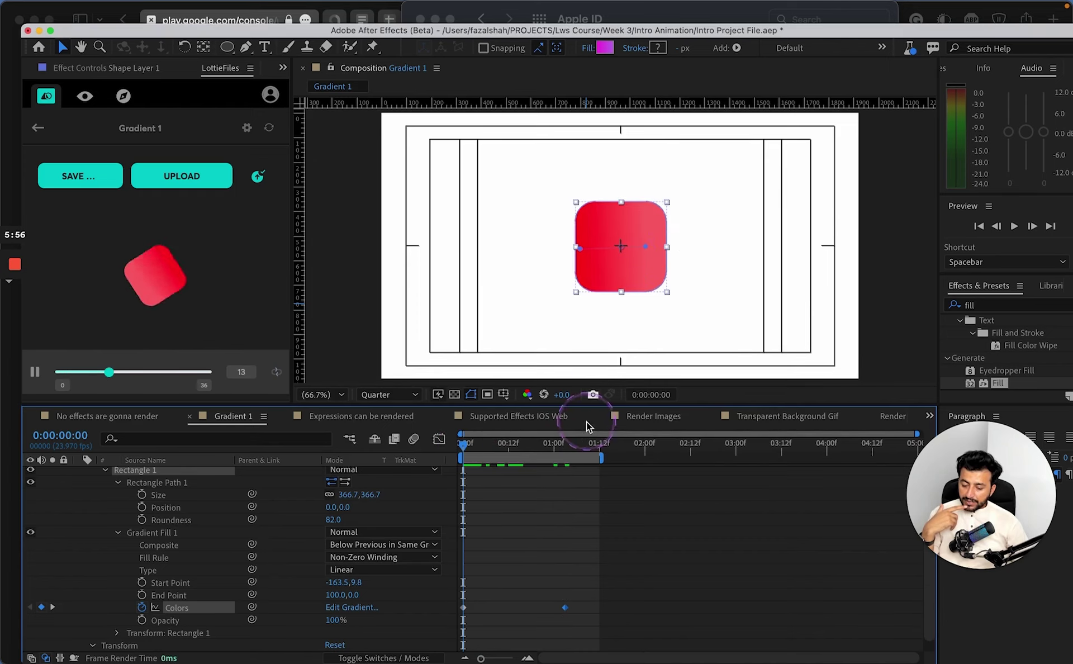
- Reposition the gradient's End Point to about 160.6, 174.3 and its Start Point to about -23.4, -67.8 and scrub the animation
{"action": "left_click", "coordinate": [523, 447]}
{"action": "left_click", "coordinate": [589, 243]}
{"action": "left_click_drag", "start_coordinate": [589, 242], "coordinate": [583, 218]}
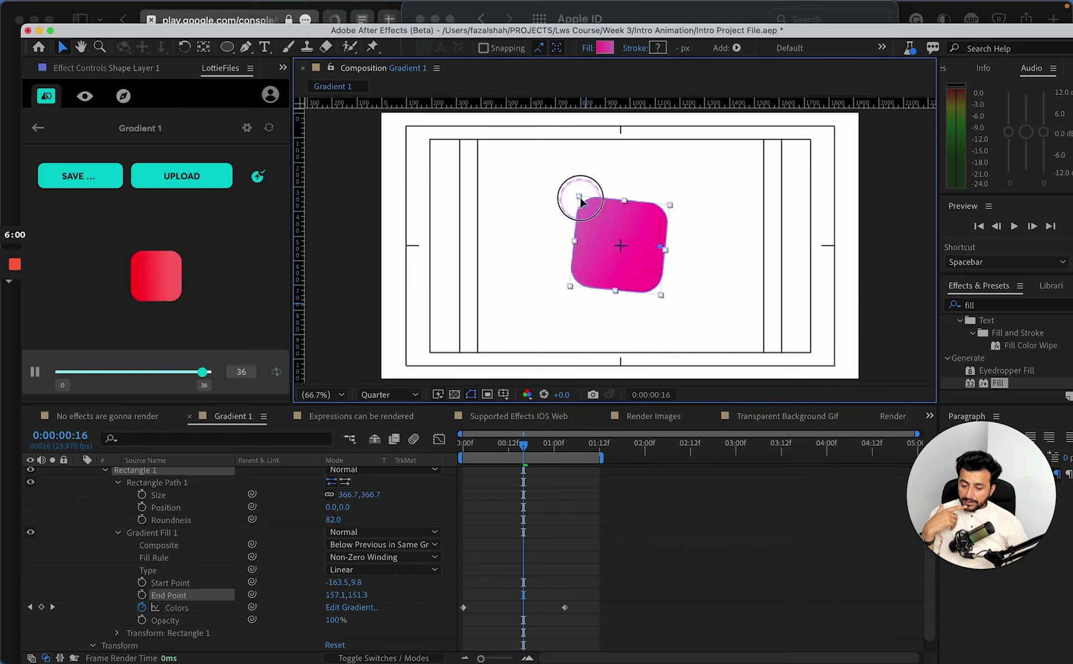
{"action": "left_click_drag", "start_coordinate": [608, 302], "coordinate": [623, 273]}
{"action": "left_click_drag", "start_coordinate": [537, 434], "coordinate": [579, 442]}
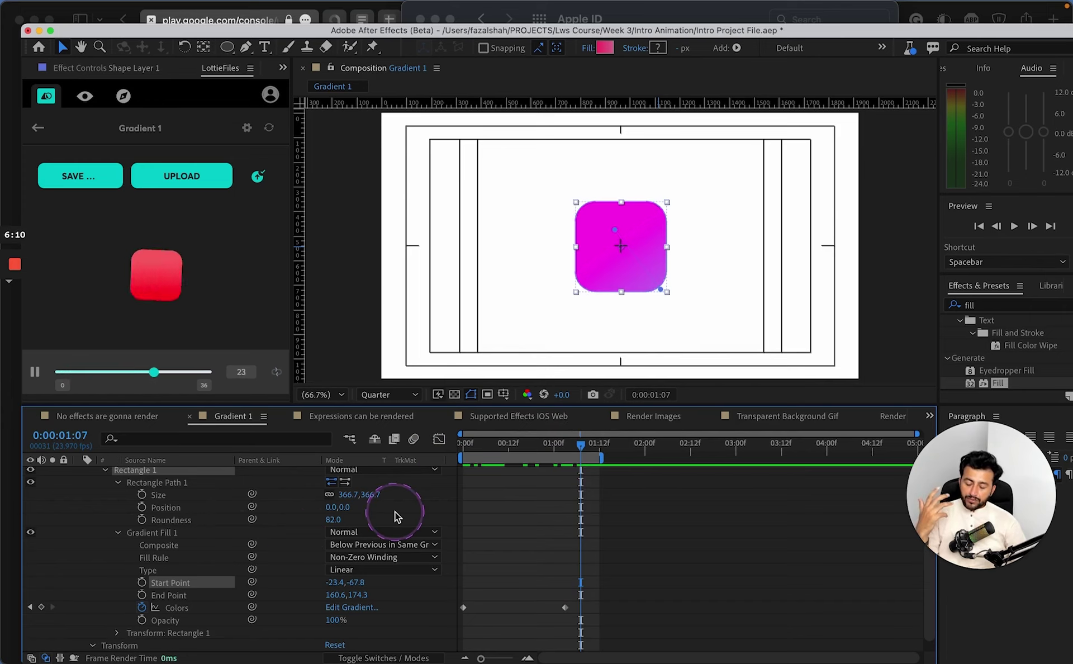
- Keyframe the gradient's Start Point and End Point at 0:00:00:00, and reposition both at 0:00:01:03, with the Start Point at about -120.3, -201.3
{"action": "left_click_drag", "start_coordinate": [504, 441], "coordinate": [439, 450]}
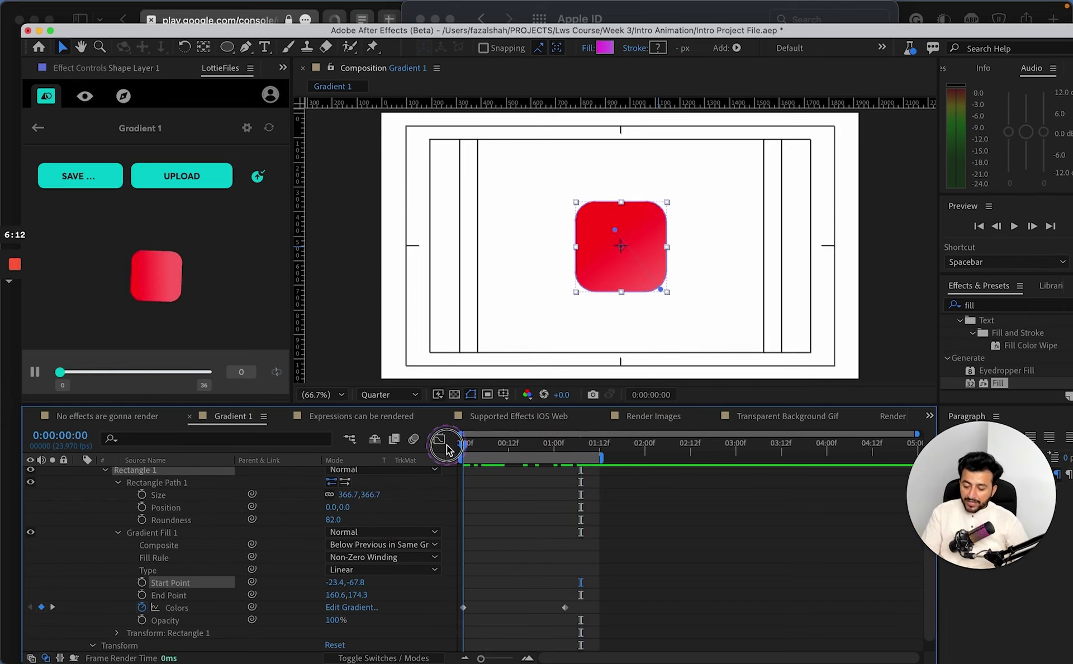
{"action": "left_click", "coordinate": [142, 594]}
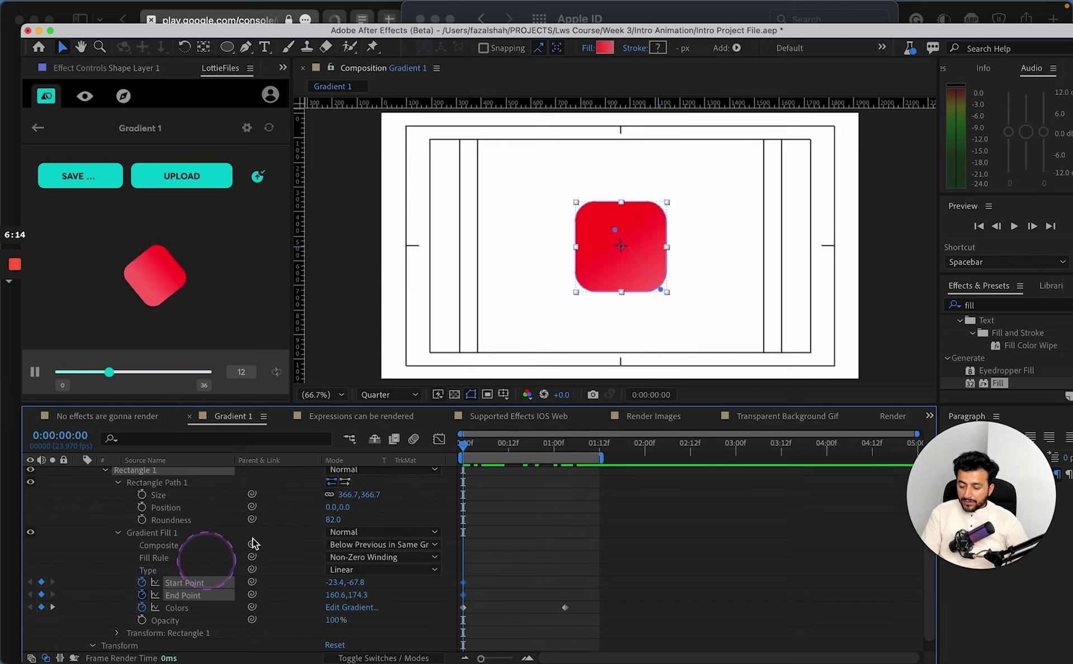
{"action": "scroll", "coordinate": [509, 442], "scroll_direction": "right", "scroll_amount": 1}
{"action": "left_click_drag", "start_coordinate": [545, 444], "coordinate": [568, 446]}
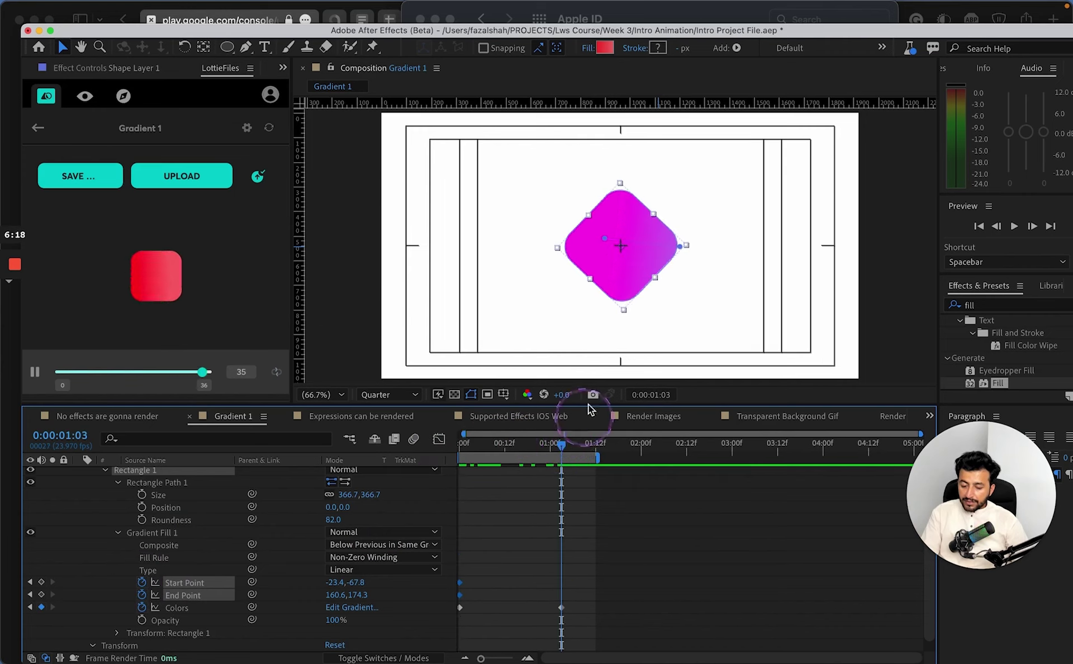
{"action": "left_click_drag", "start_coordinate": [605, 238], "coordinate": [565, 230]}
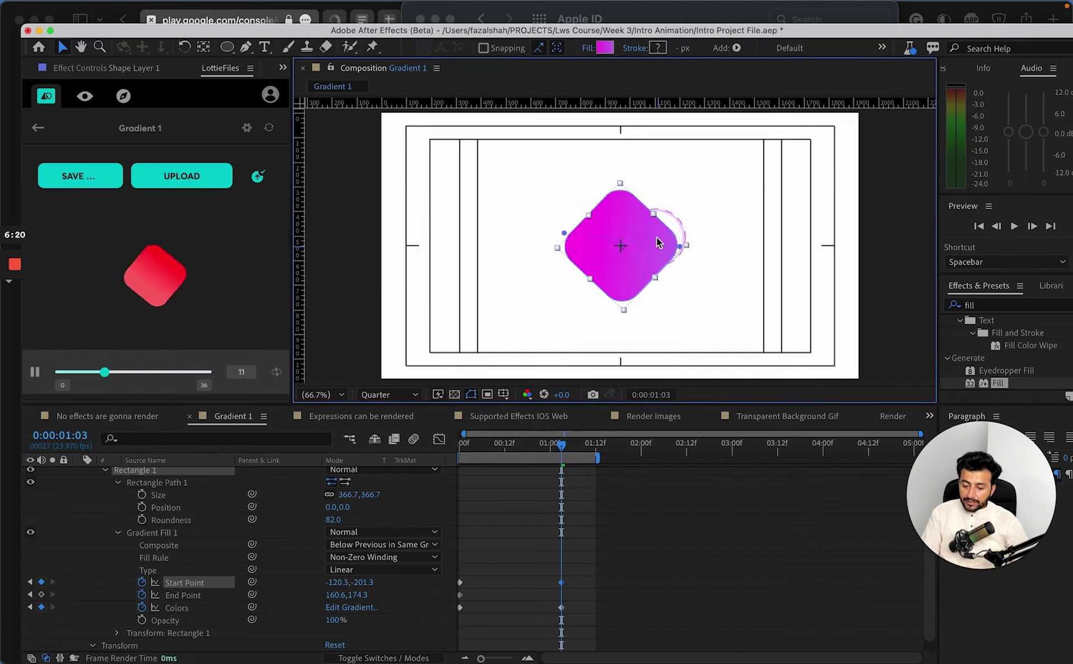
{"action": "left_click_drag", "start_coordinate": [680, 246], "coordinate": [619, 245]}
- Scrub to 0:00:00:21 to check the moving gradient, save the project and preview the animation
{"action": "left_click", "coordinate": [557, 444]}
{"action": "mouse_move", "coordinate": [556, 444]}
{"action": "left_mouse_down"}
{"action": "mouse_move", "coordinate": [475, 445]}
{"action": "mouse_move", "coordinate": [543, 444]}
{"action": "left_mouse_up"}
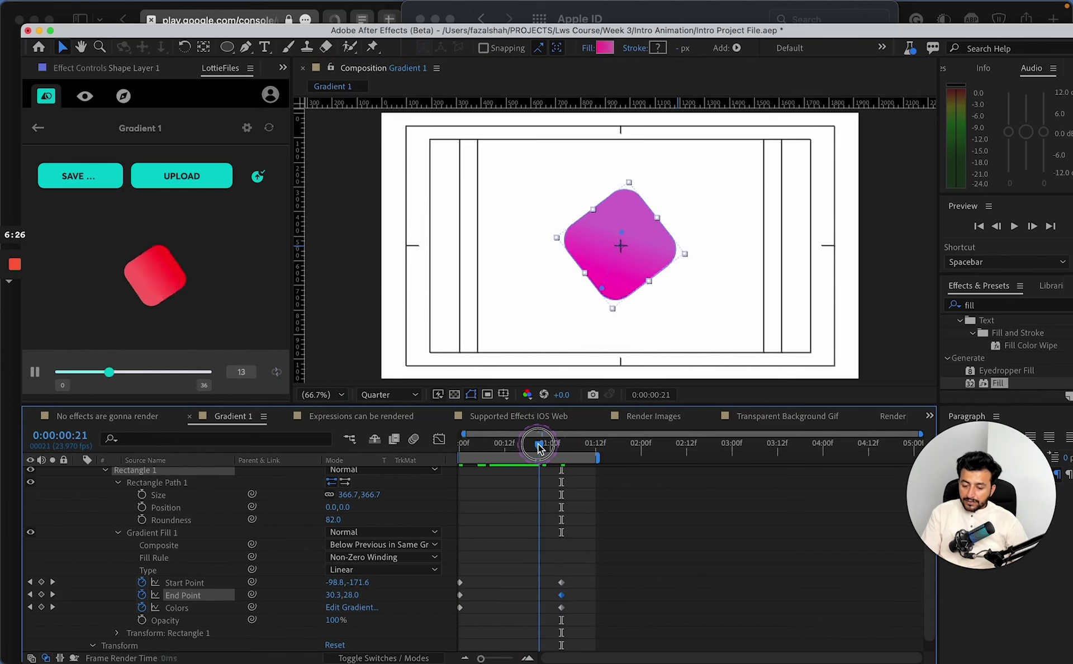
{"action": "key", "text": "super+s"}
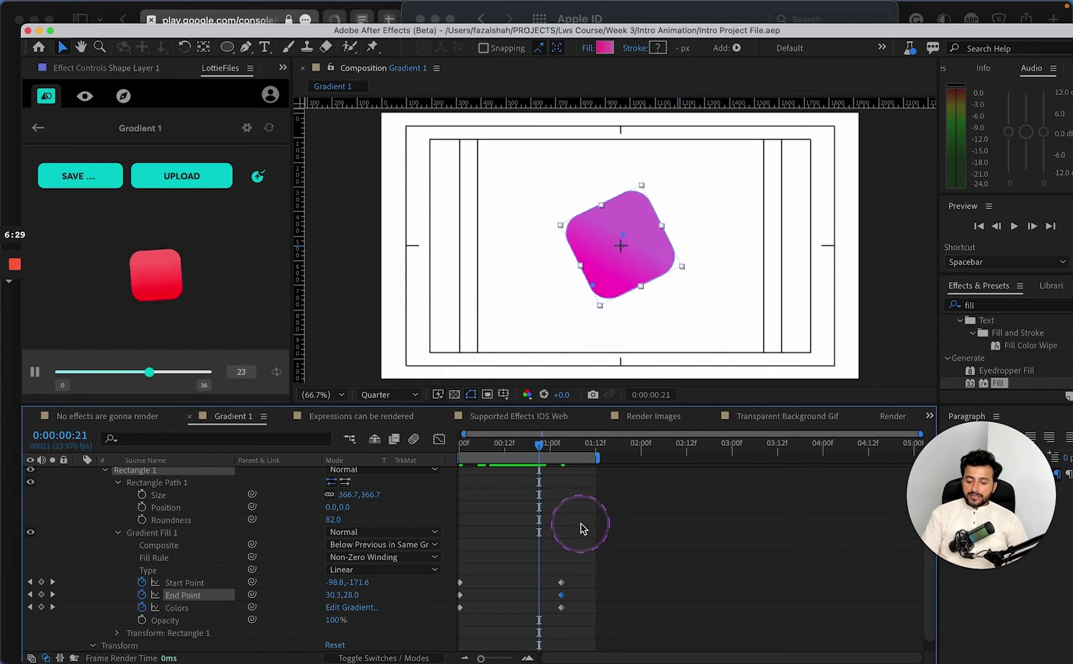
{"action": "key", "text": "space"}
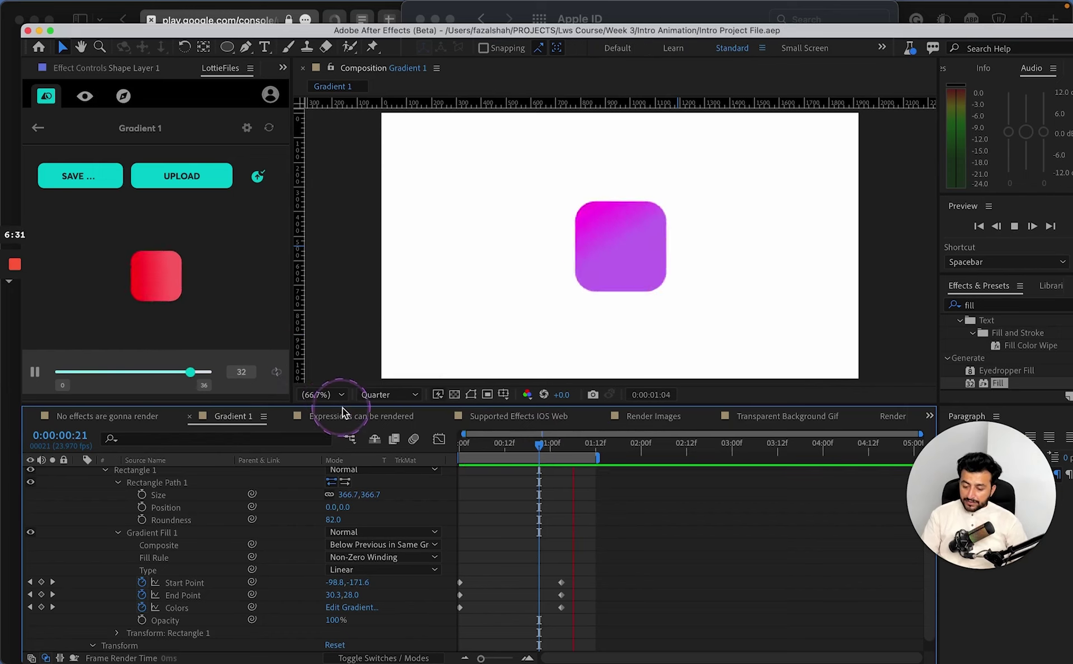
- Open the "Expressions can be rendered" composition at 0:00:01:06 and switch to the LottieFiles supported features page in the browser
{"action": "left_click", "coordinate": [349, 416]}
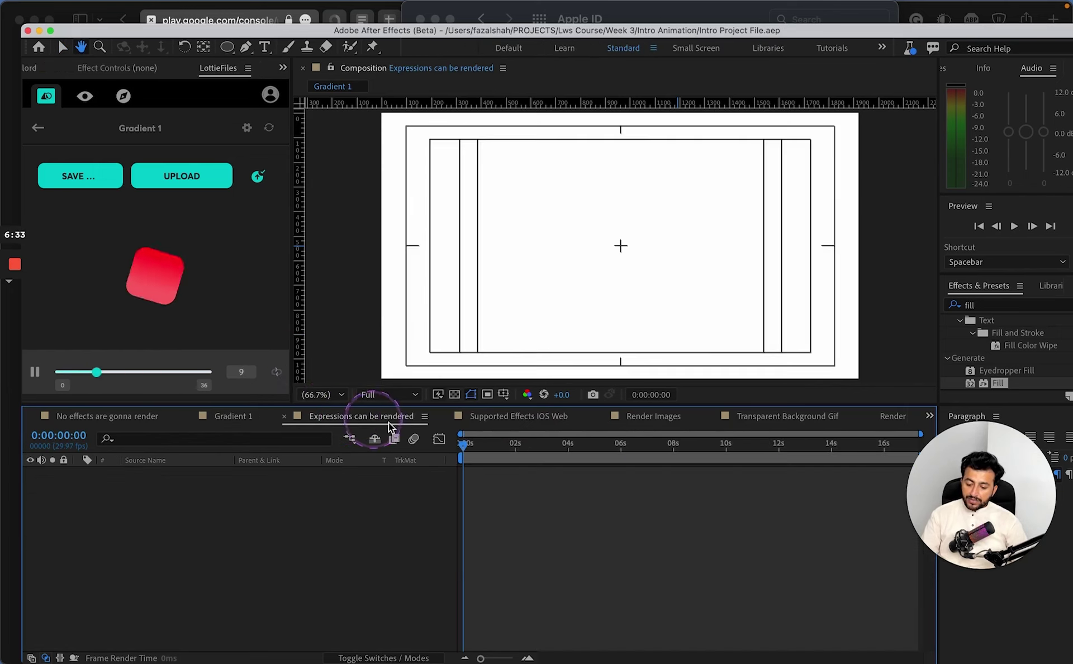
{"action": "left_click", "coordinate": [494, 445]}
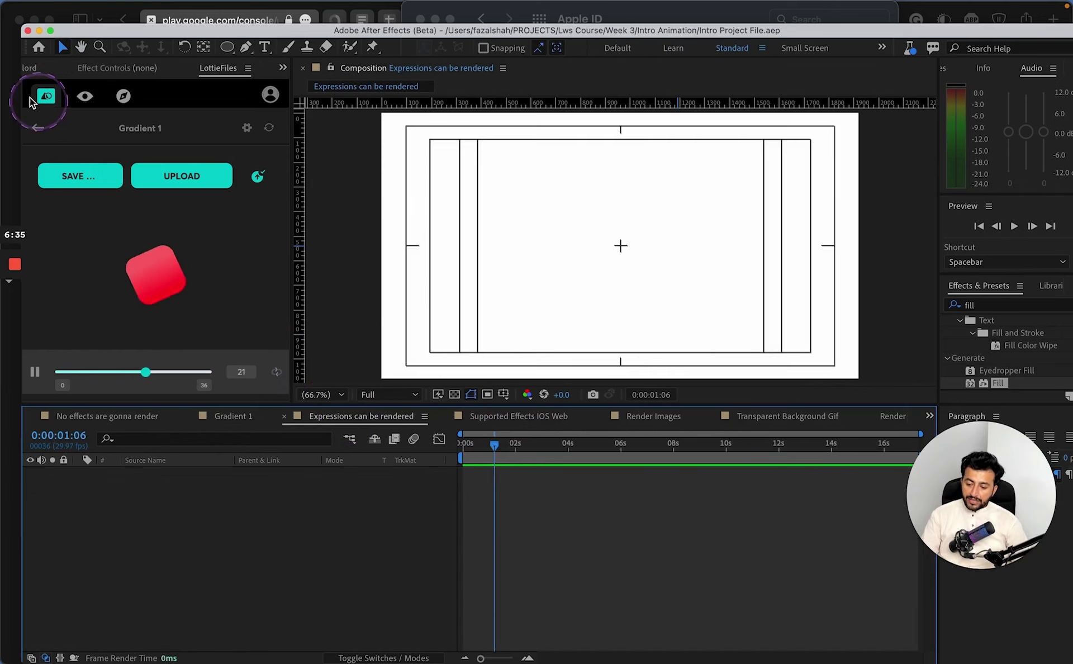
{"action": "key", "text": "ctrl+Right"}
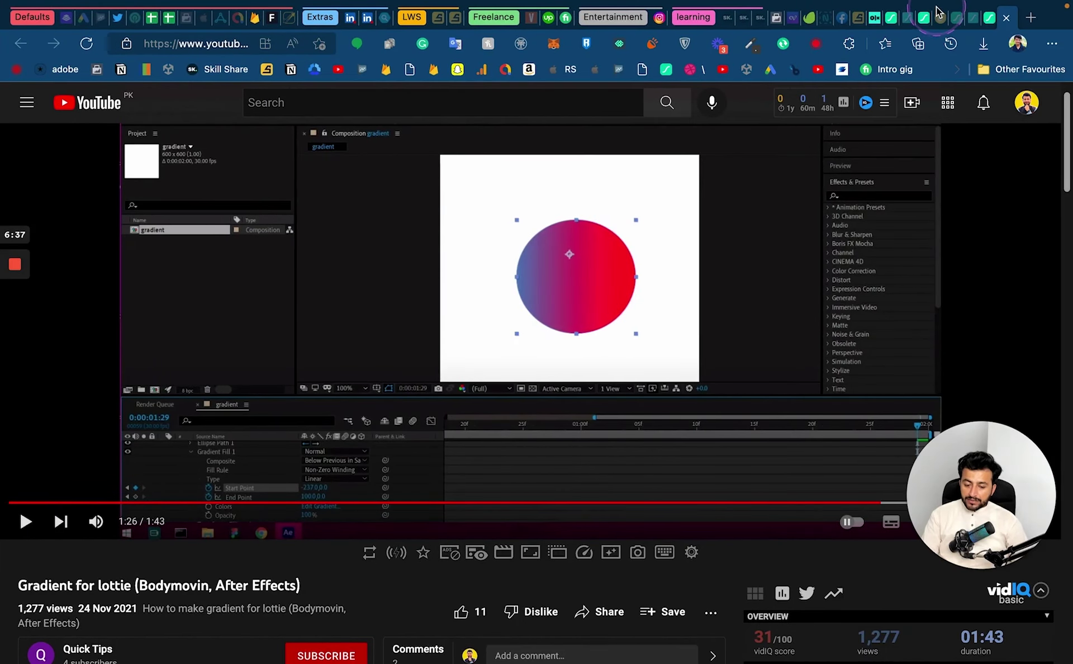
{"action": "left_click", "coordinate": [929, 15]}
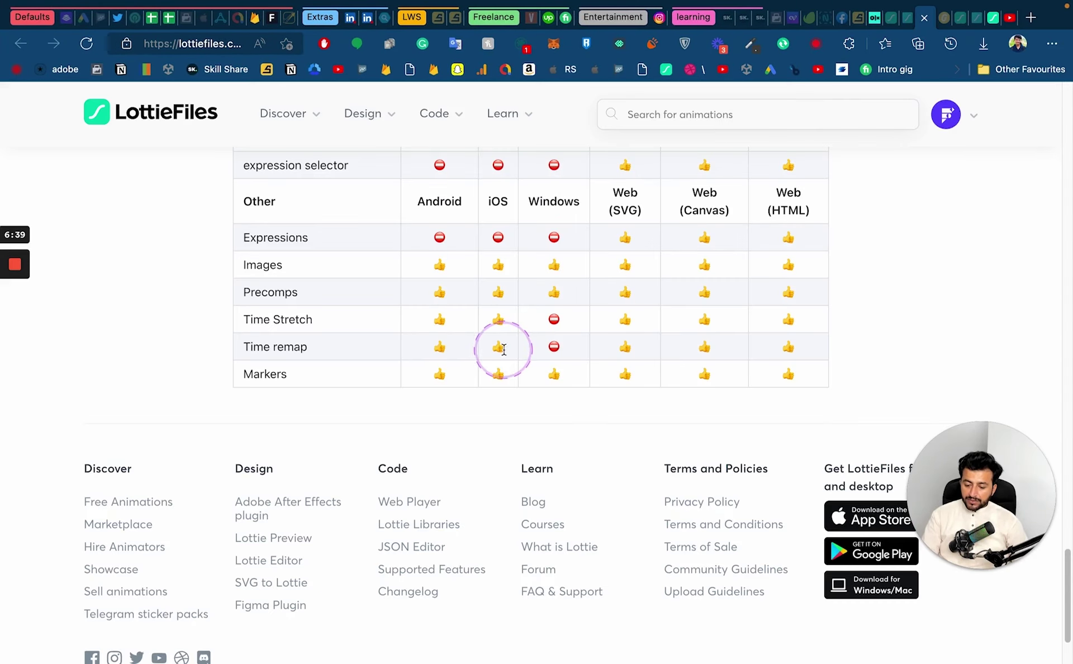
- Search the supported features table for "express", examine the platform support for Expressions, and return to After Effects
{"action": "scroll", "coordinate": [503, 352], "scroll_direction": "up", "scroll_amount": 8}
{"action": "scroll", "coordinate": [510, 353], "scroll_direction": "up", "scroll_amount": 10}
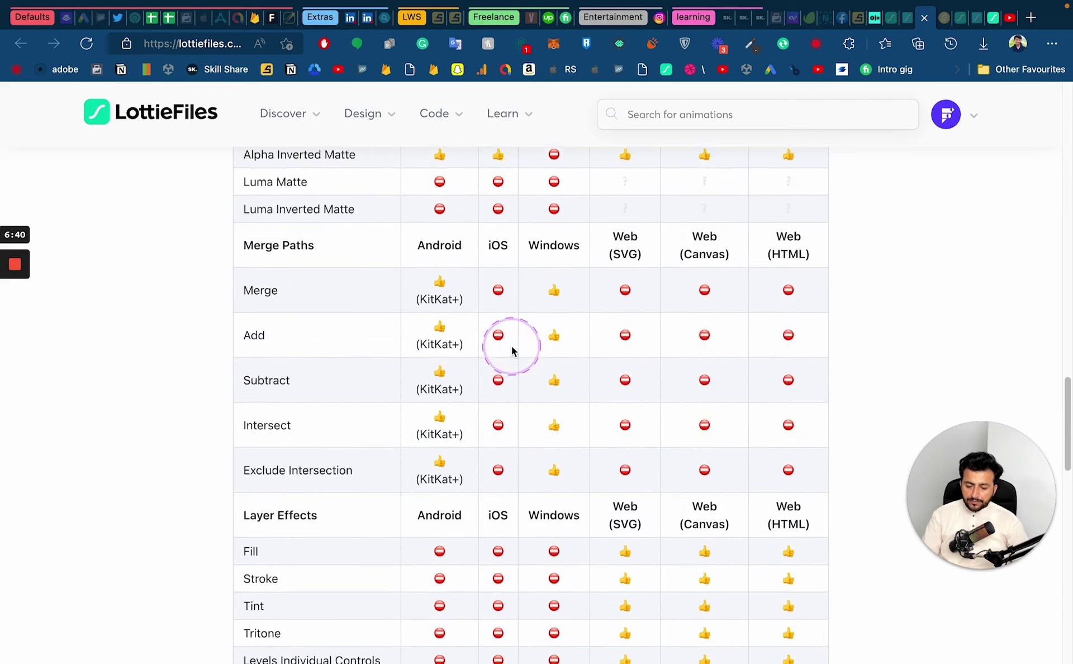
{"action": "scroll", "coordinate": [514, 347], "scroll_direction": "up", "scroll_amount": 5}
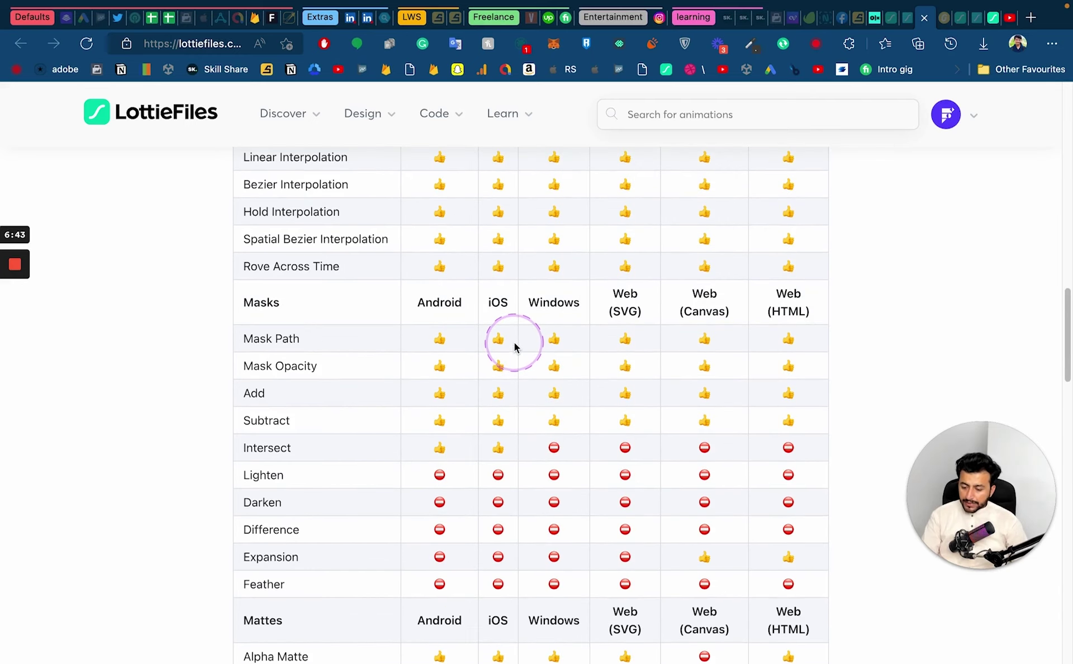
{"action": "scroll", "coordinate": [514, 347], "scroll_direction": "down", "scroll_amount": 10}
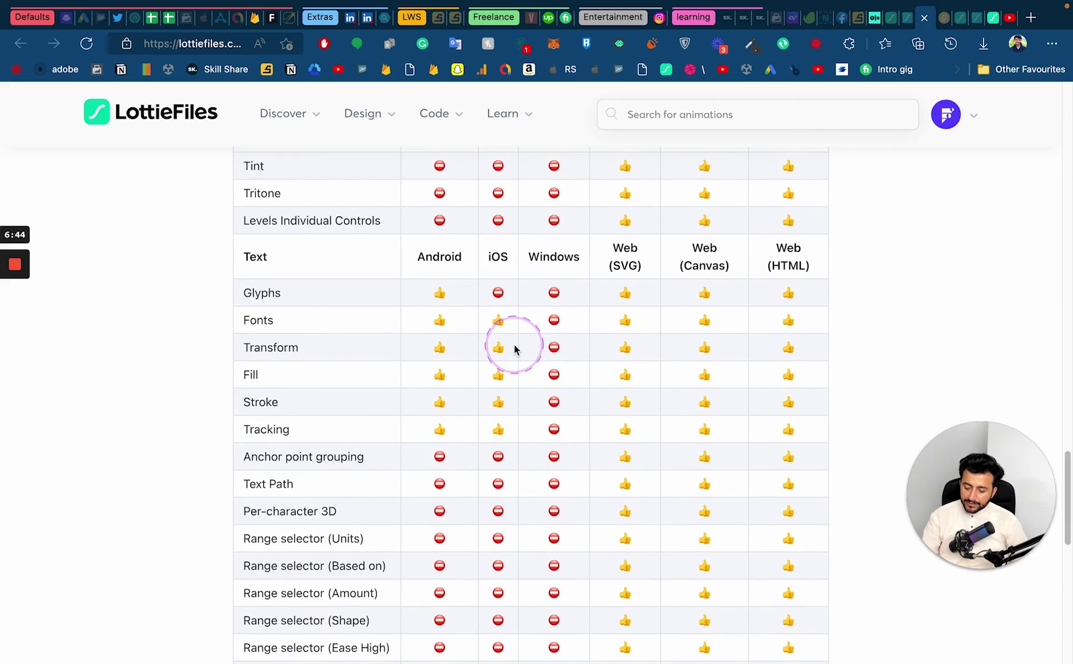
{"action": "key", "text": "super+f"}
{"action": "type", "text": "express"}
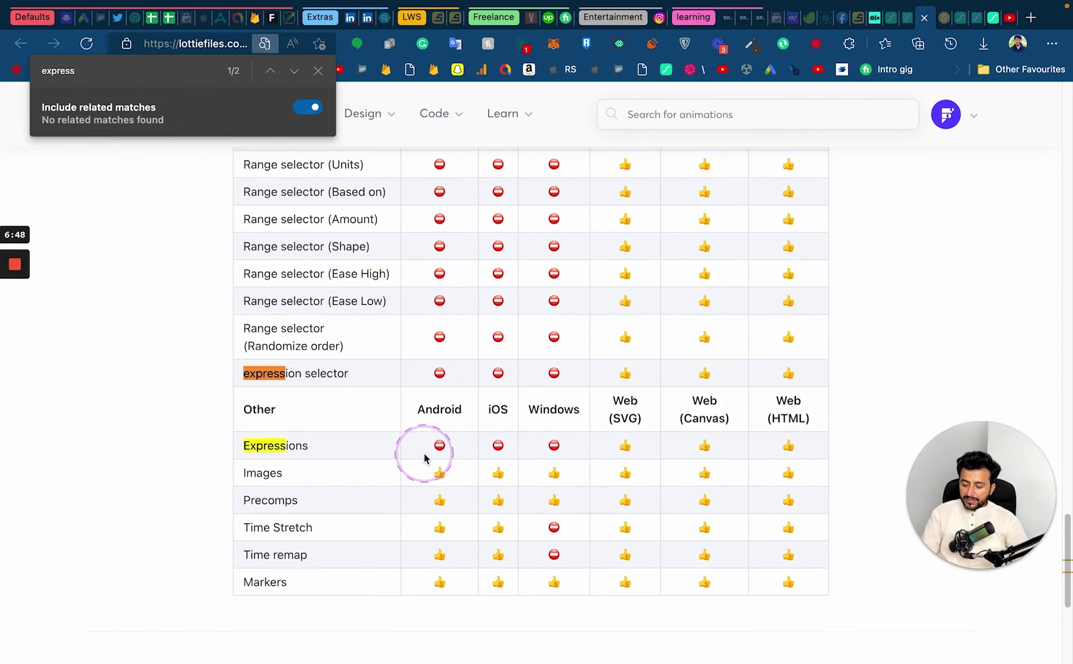
{"action": "key", "text": "ctrl+m"}
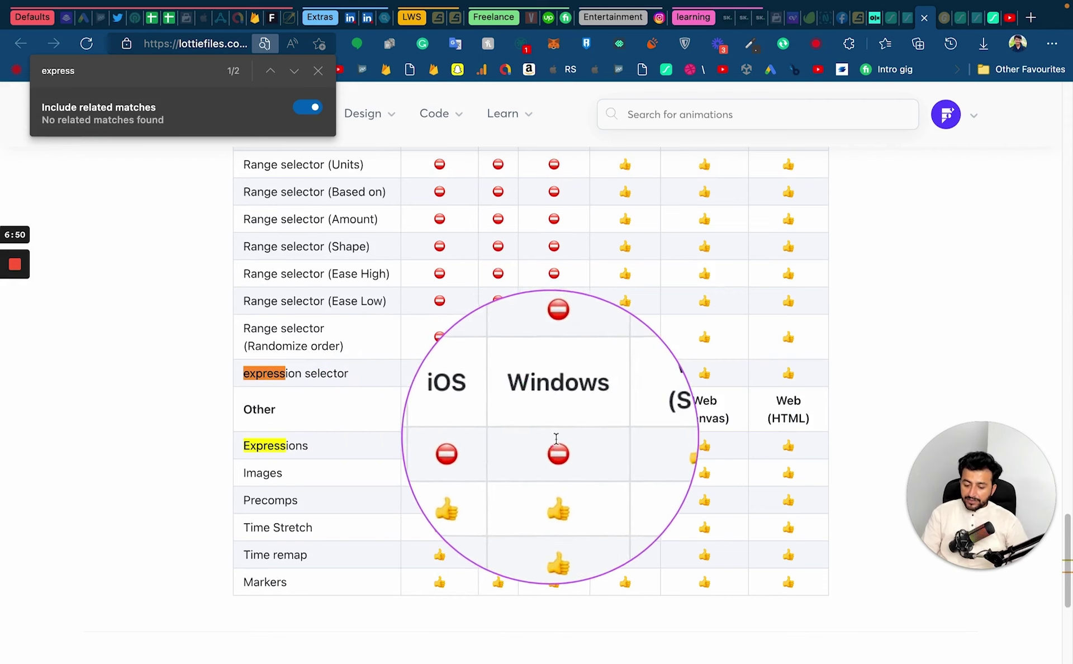
{"action": "key", "text": "ctrl+m"}
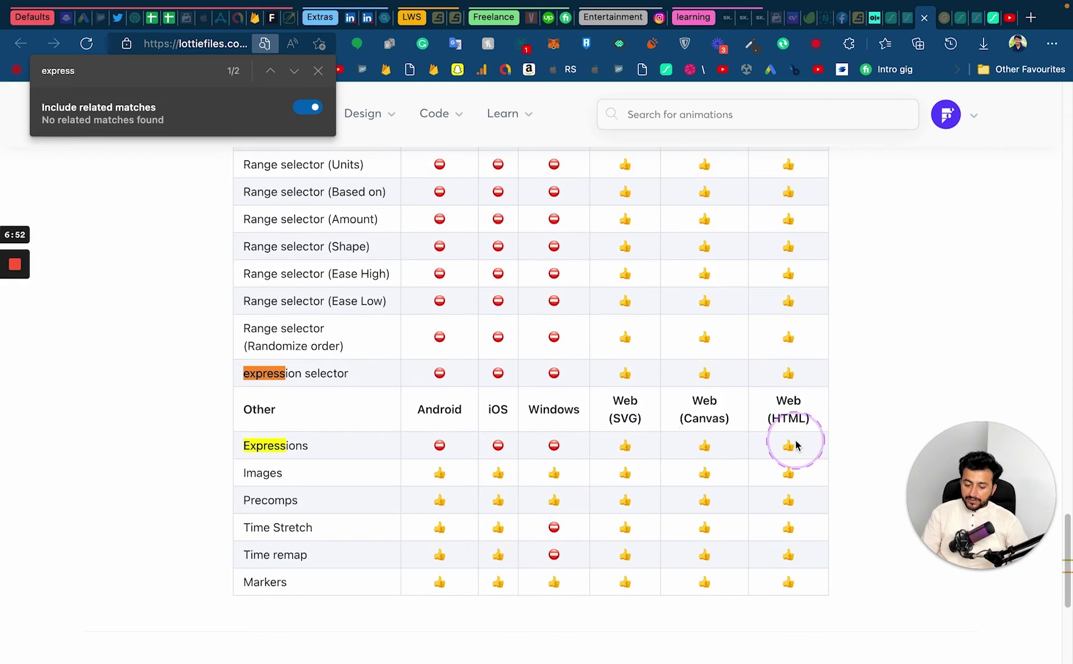
{"action": "left_click", "coordinate": [318, 71]}
{"action": "mouse_move", "coordinate": [366, 114]}
{"action": "key", "text": "super+Tab"}
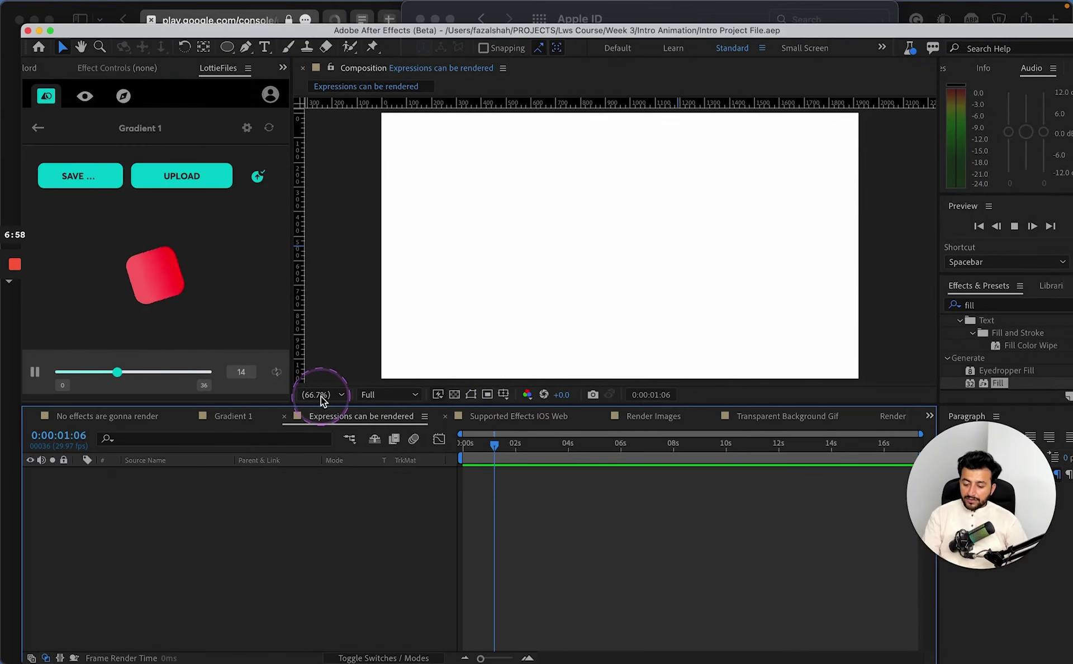
- Look through the "Supported Effects IOS Web", "Render Images" and "Transparent Background Gif" compositions, returning LottieFiles to its composition list
{"action": "left_click", "coordinate": [507, 416]}
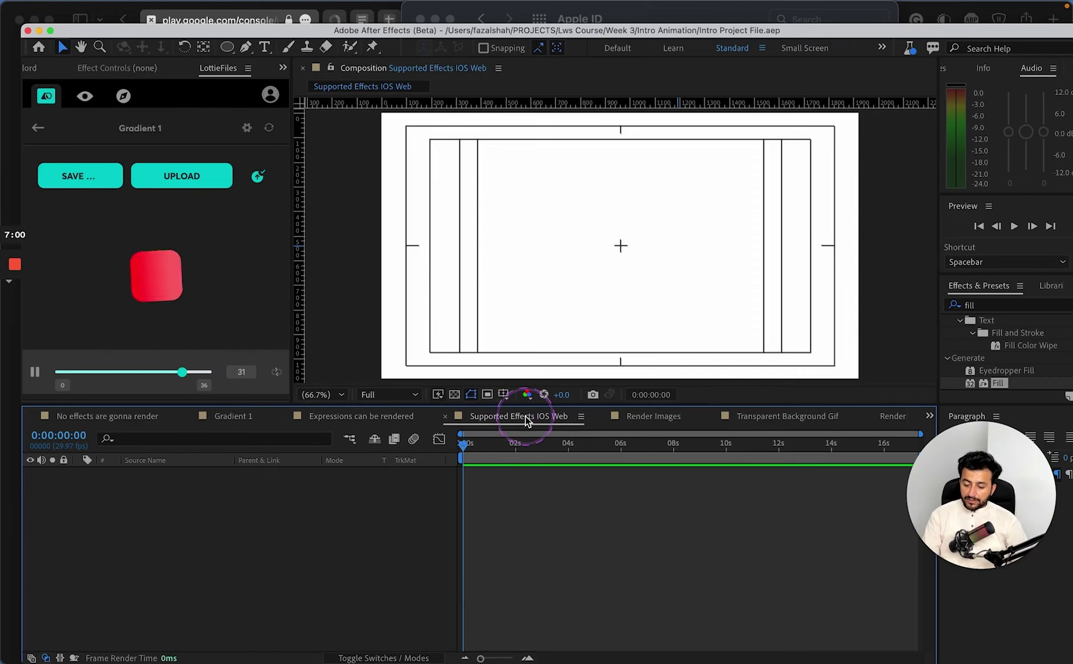
{"action": "left_click", "coordinate": [638, 415]}
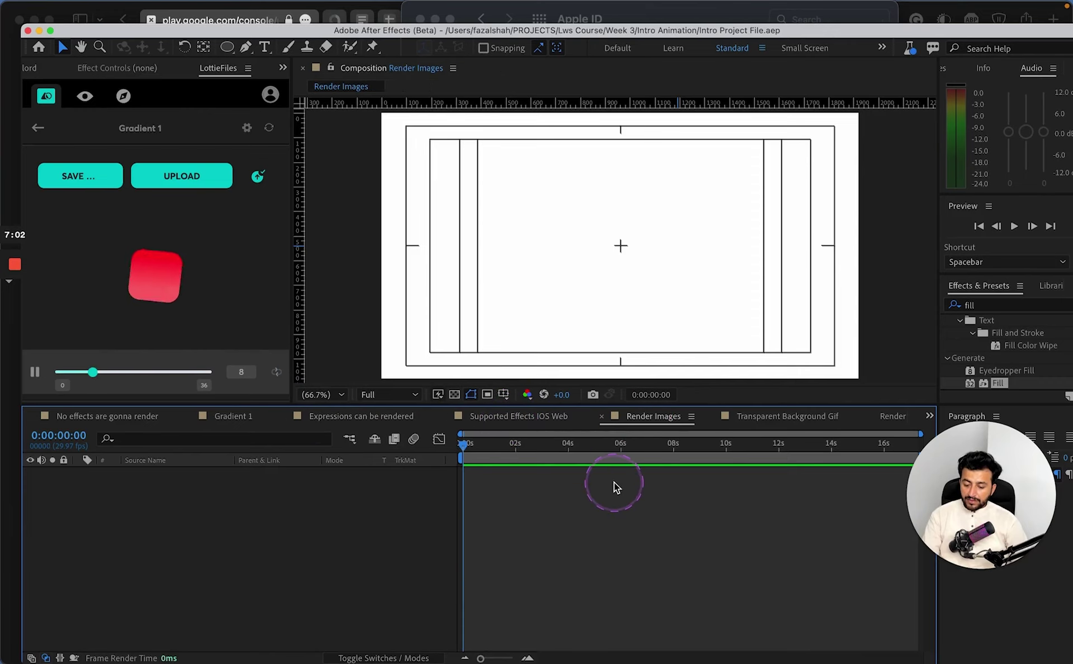
{"action": "left_click", "coordinate": [491, 445]}
{"action": "left_click_drag", "start_coordinate": [491, 445], "coordinate": [489, 445]}
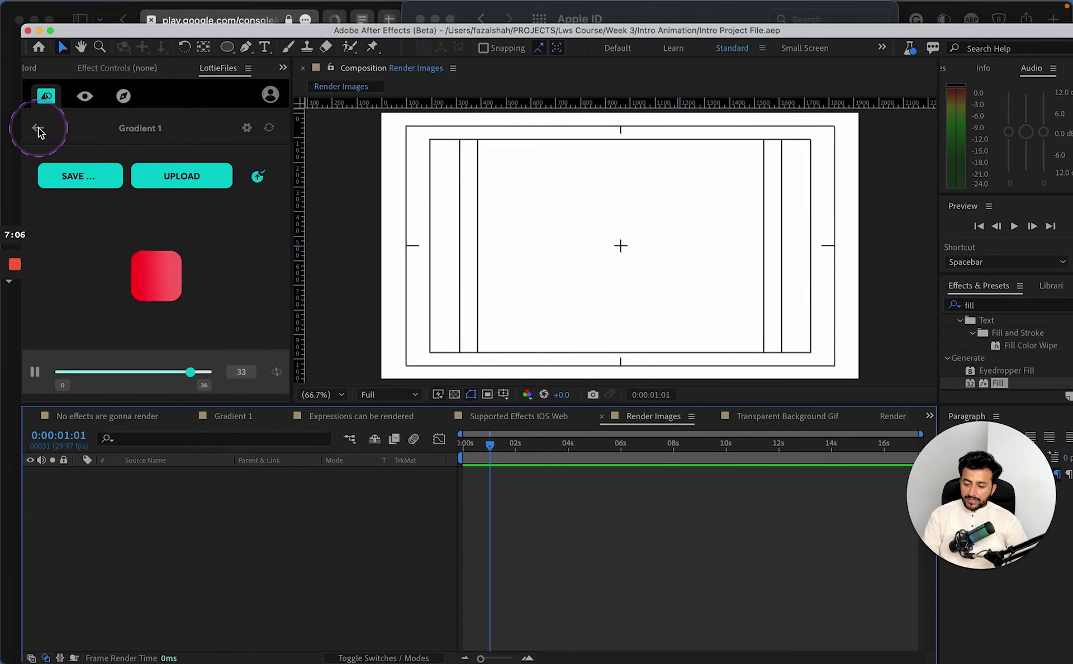
{"action": "left_click", "coordinate": [38, 127]}
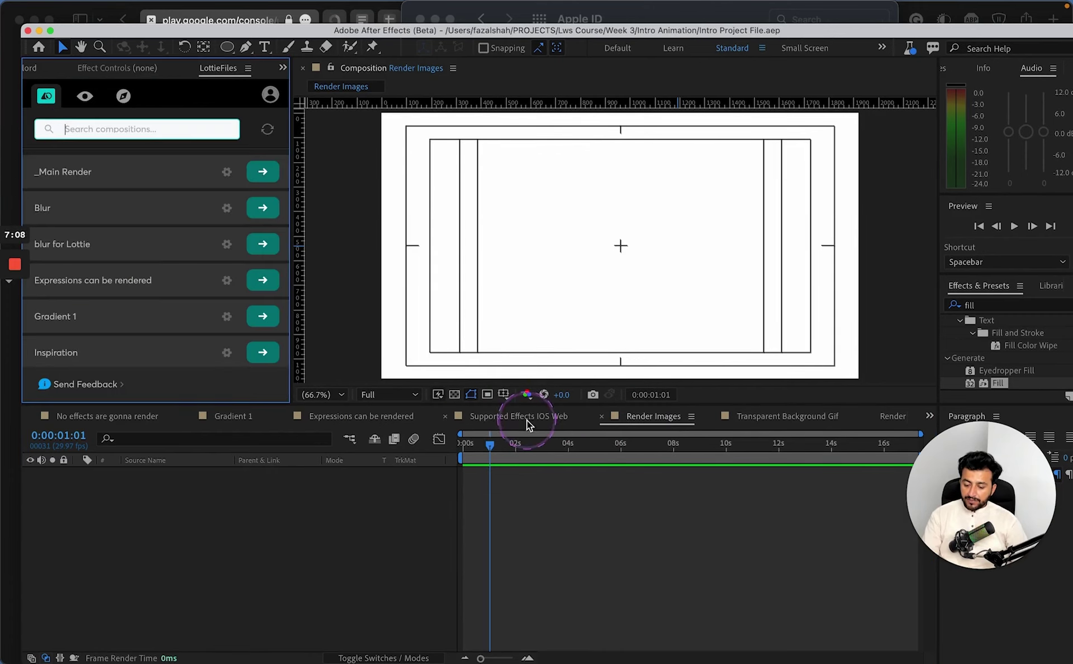
{"action": "left_click", "coordinate": [526, 421]}
{"action": "left_click", "coordinate": [340, 416]}
{"action": "left_click", "coordinate": [688, 419]}
{"action": "left_click", "coordinate": [804, 420]}
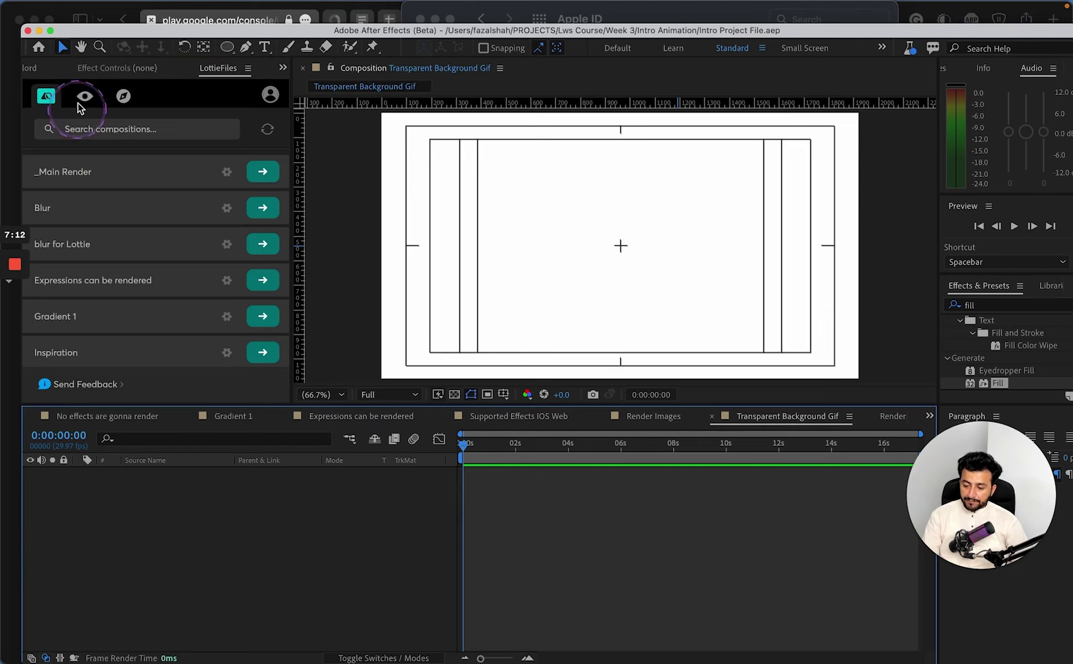
- Show the project's items, open the "Blur" composition from them, and clear the layer and item selections
{"action": "left_click", "coordinate": [283, 68]}
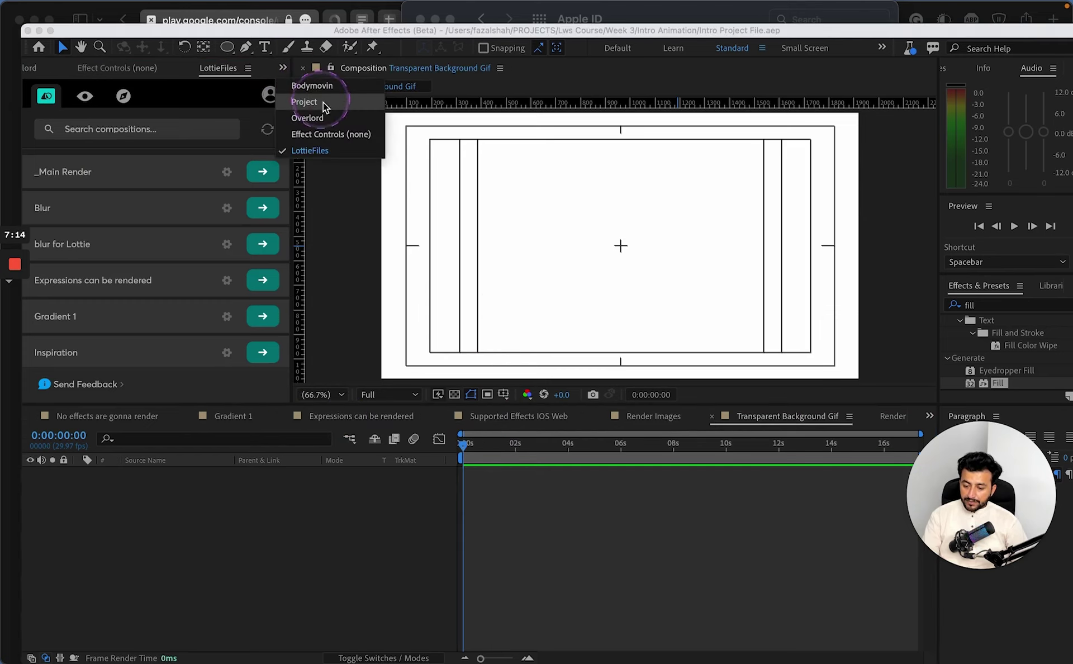
{"action": "left_click", "coordinate": [312, 103]}
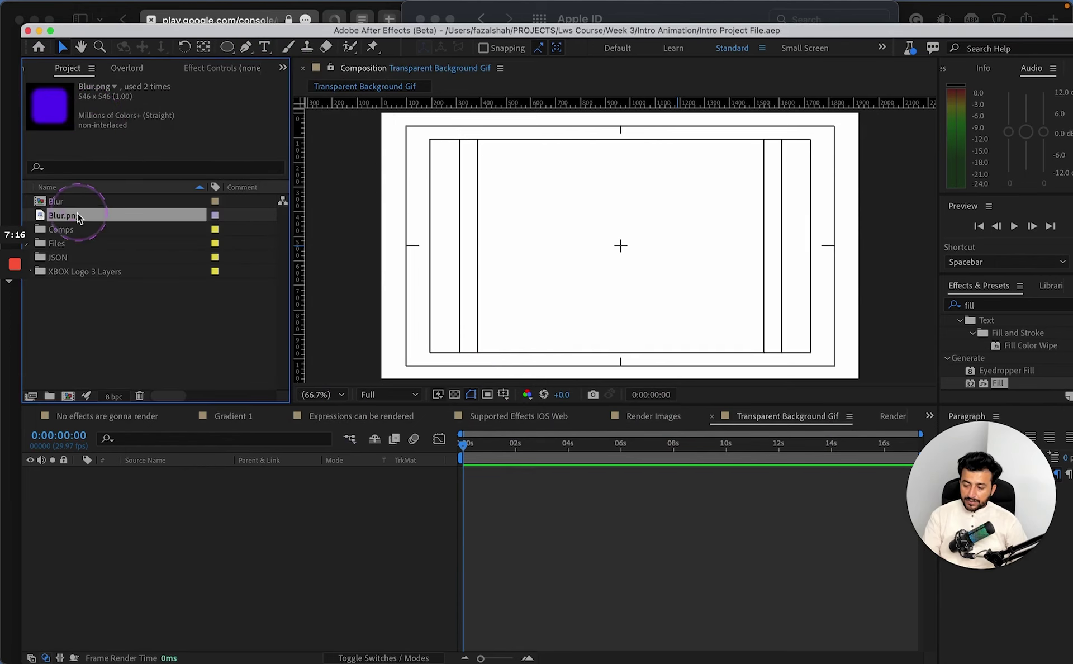
{"action": "left_click", "coordinate": [65, 202]}
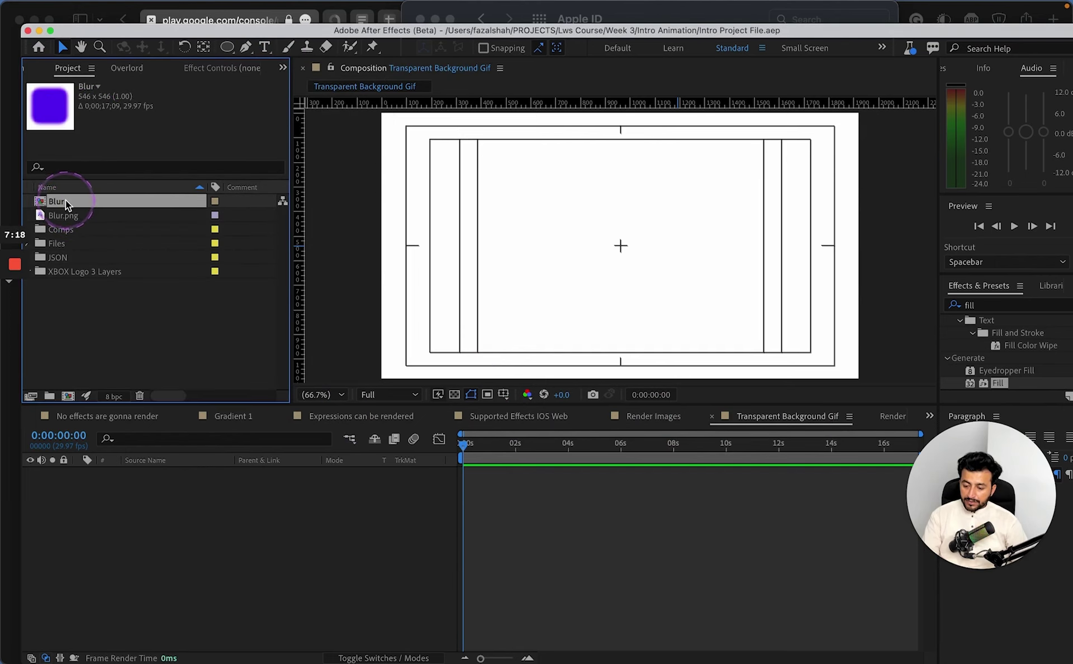
{"action": "double_click", "coordinate": [65, 201]}
{"action": "left_click", "coordinate": [350, 439]}
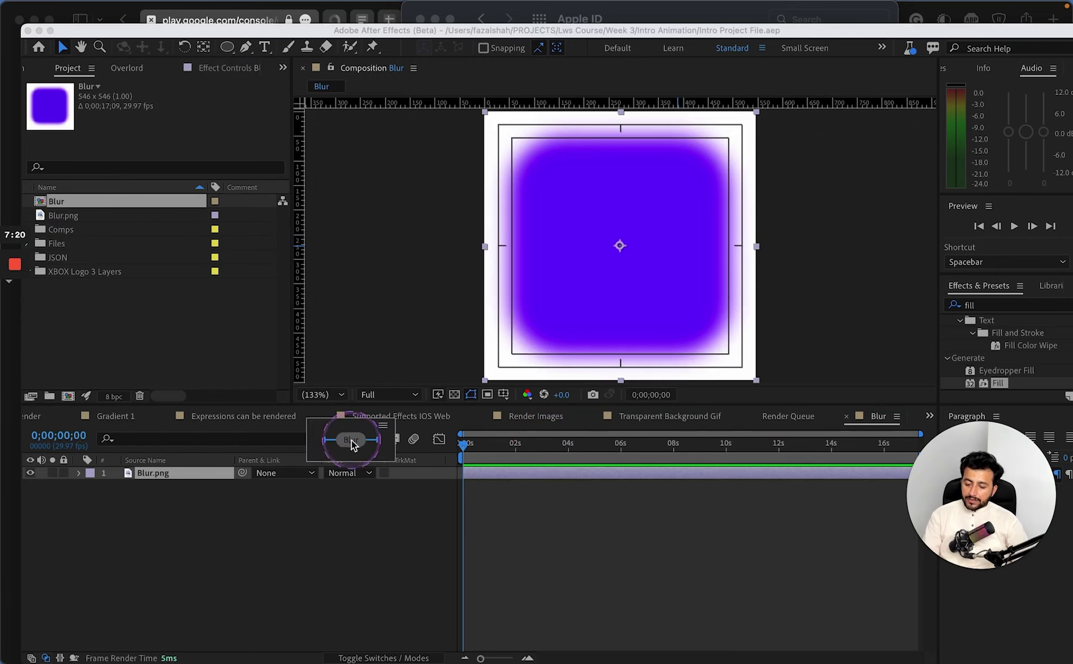
{"action": "left_click", "coordinate": [345, 554]}
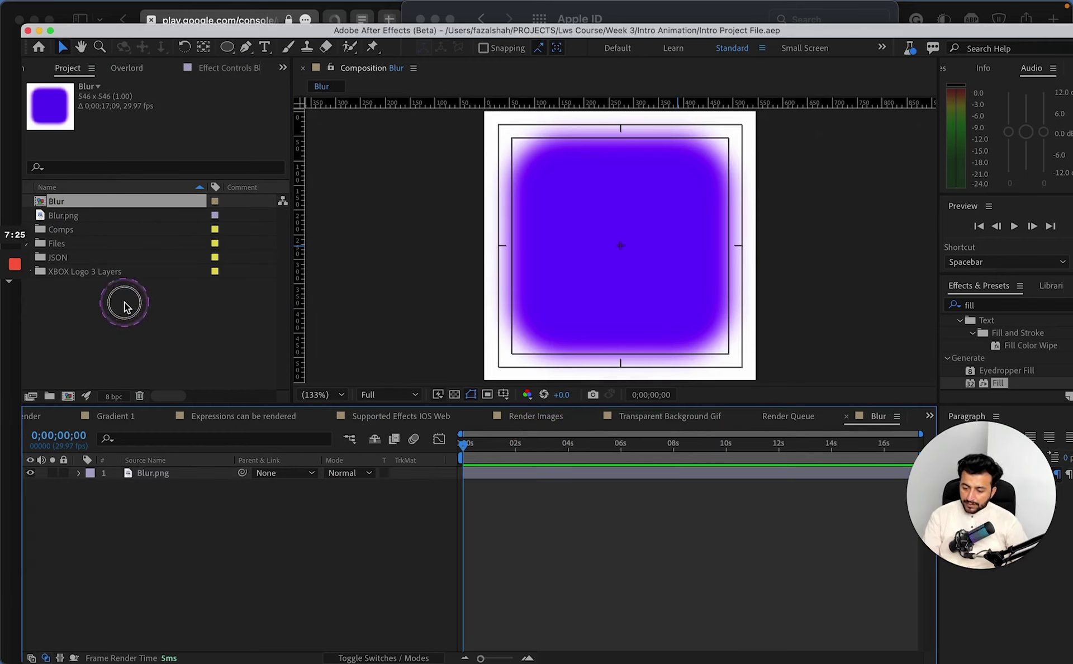
{"action": "left_click", "coordinate": [109, 285]}
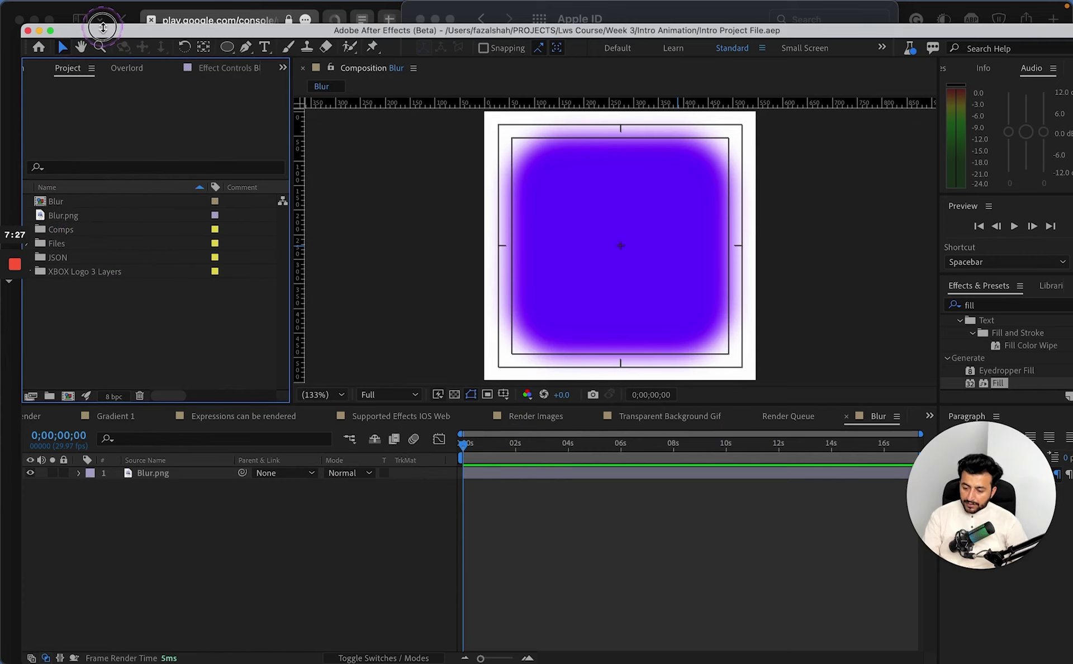
{"action": "mouse_move", "coordinate": [25, 179]}
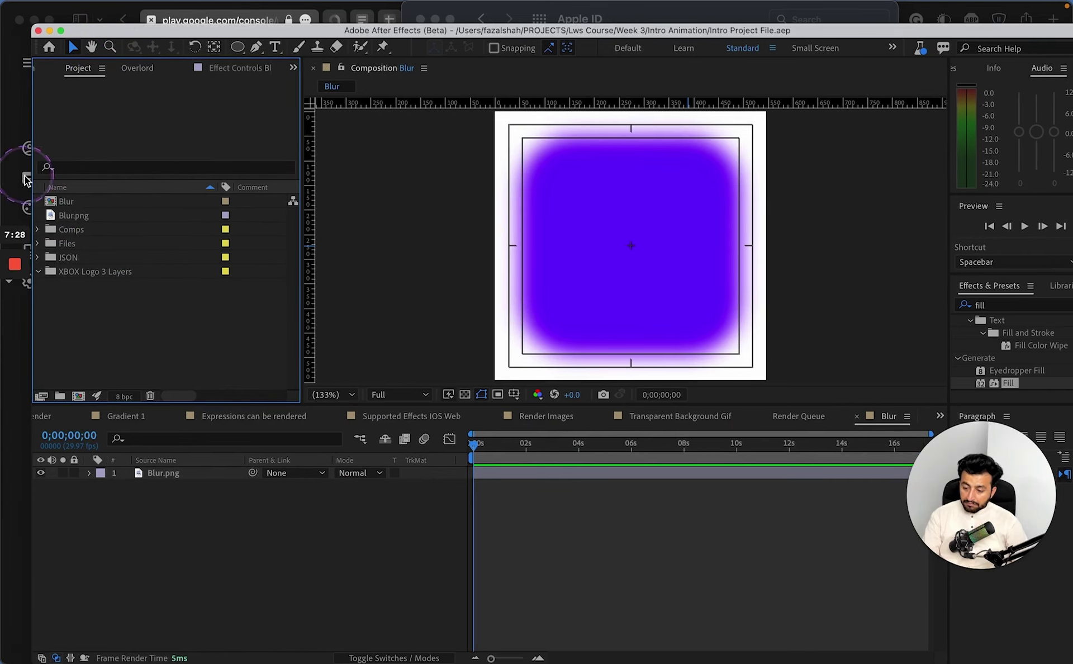
- Open the "blur for Lottie" composition from the Comps folder and set its current time to 0:00:00:08
{"action": "left_click", "coordinate": [38, 230]}
{"action": "left_click", "coordinate": [114, 230]}
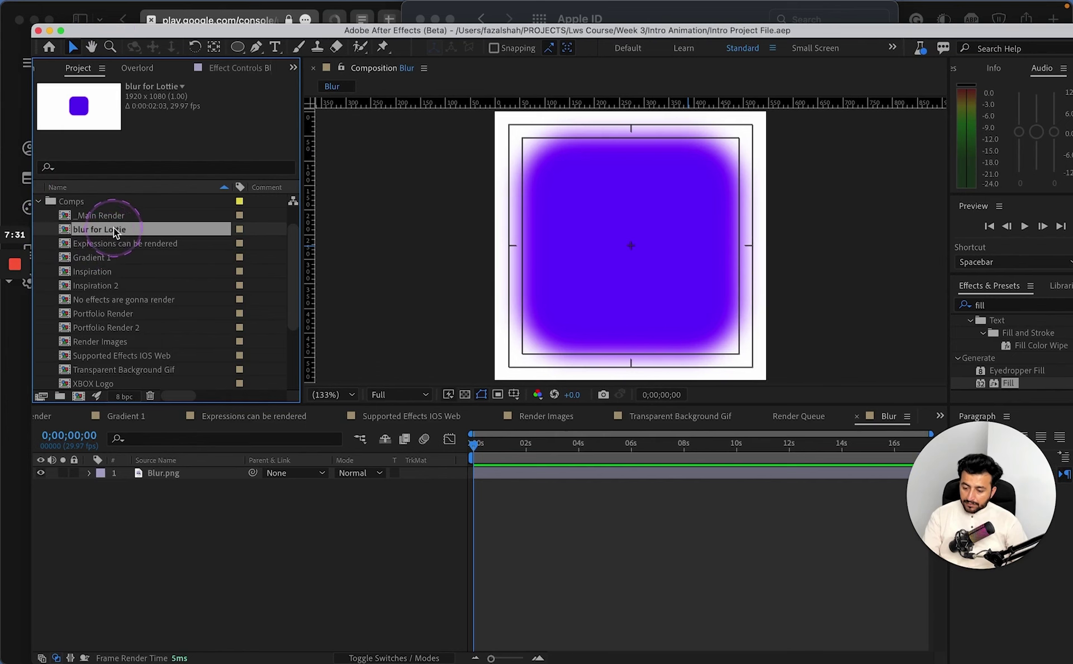
{"action": "double_click", "coordinate": [108, 230]}
{"action": "left_click", "coordinate": [828, 483]}
{"action": "mouse_move", "coordinate": [524, 444]}
{"action": "left_mouse_down"}
{"action": "mouse_move", "coordinate": [479, 444]}
{"action": "mouse_move", "coordinate": [531, 445]}
{"action": "left_mouse_up"}
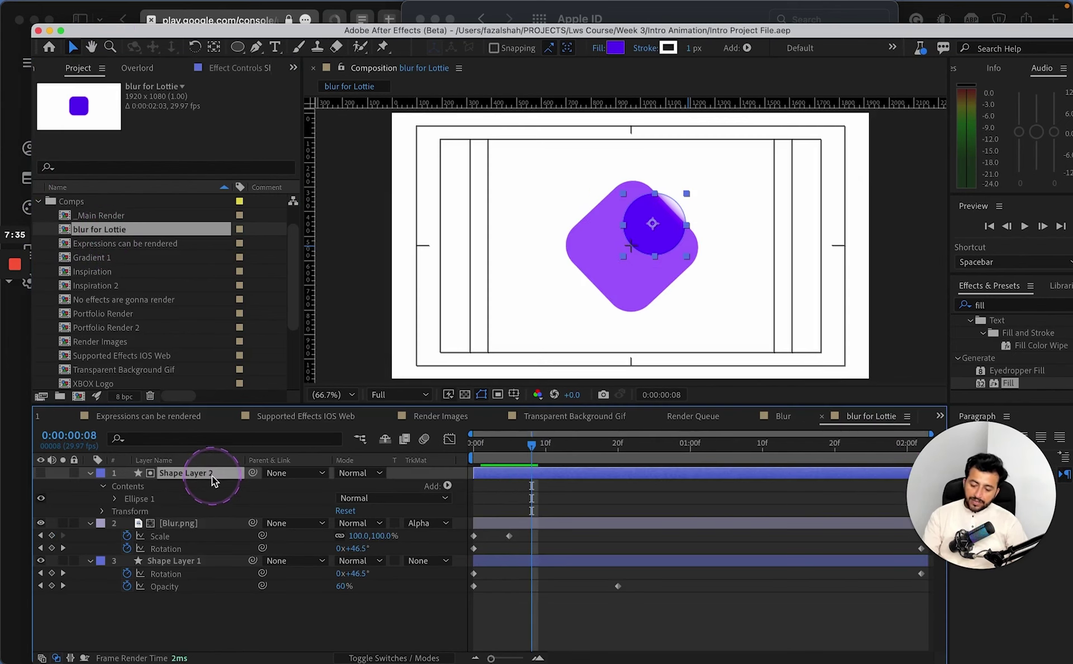
- Delete the Shape Layer 2 matte from "blur for Lottie" and select the Blur.png layer
{"action": "key", "text": "Delete"}
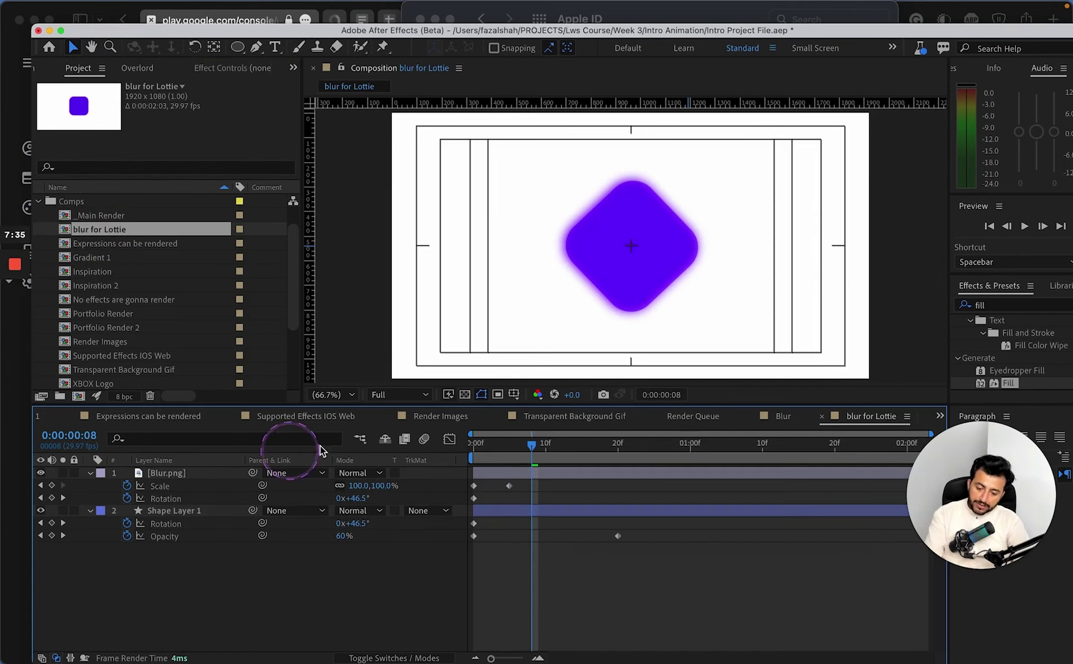
{"action": "left_click", "coordinate": [167, 510]}
{"action": "left_click", "coordinate": [168, 474]}
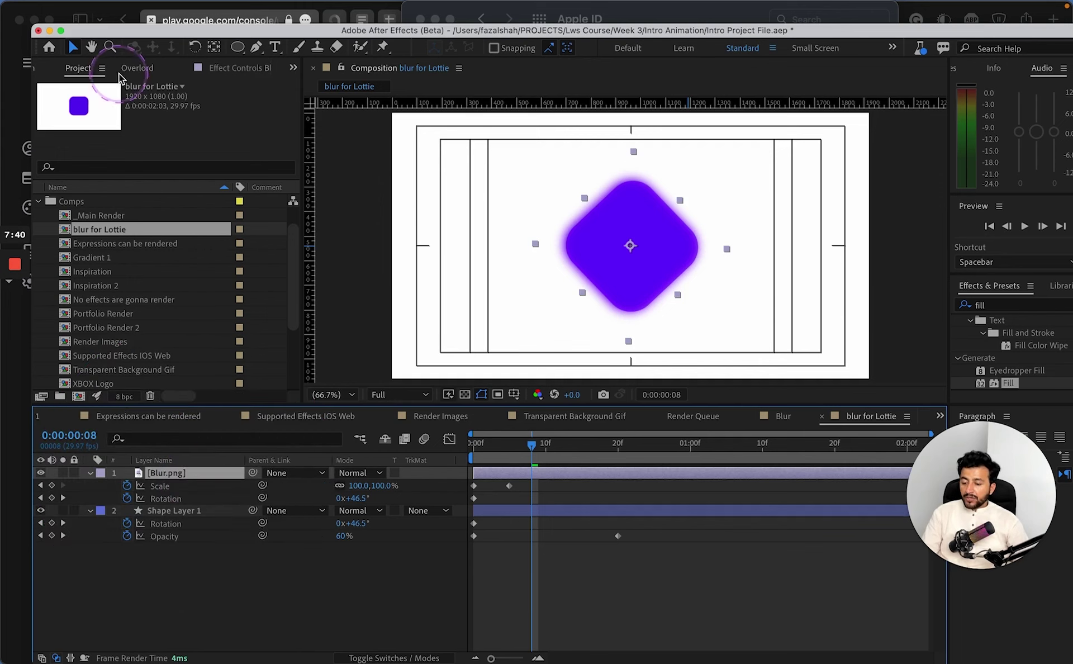
- Open the LottieFiles export of "blur for Lottie" and examine its export settings for Assets (.jpg, .png)
{"action": "left_click", "coordinate": [293, 62]}
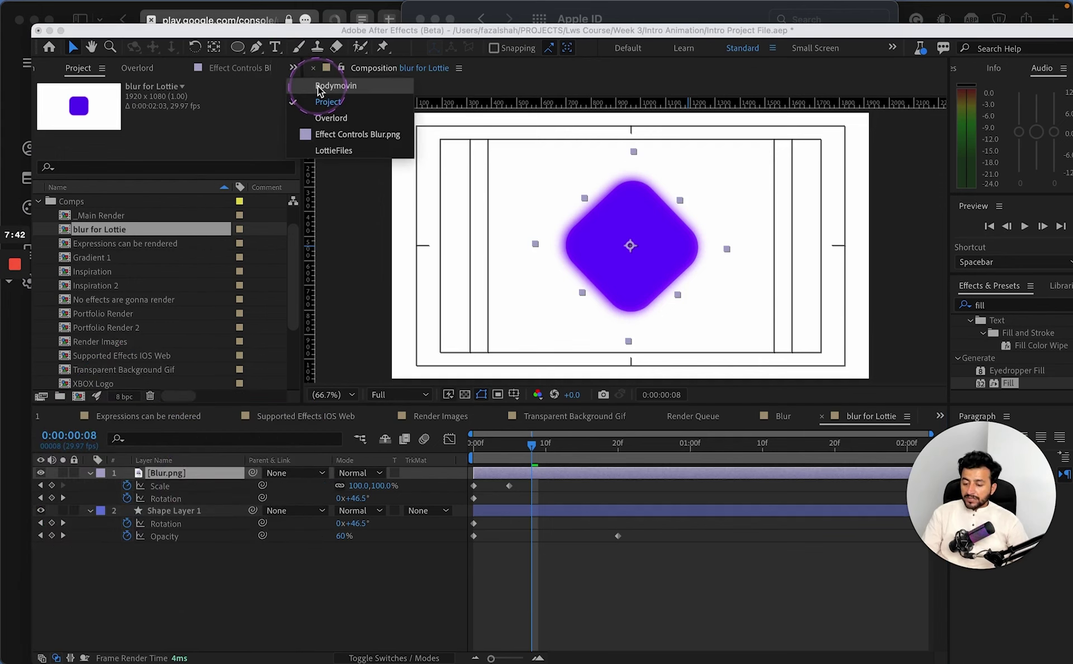
{"action": "left_click", "coordinate": [334, 150]}
{"action": "left_click", "coordinate": [71, 128]}
{"action": "left_click", "coordinate": [132, 133]}
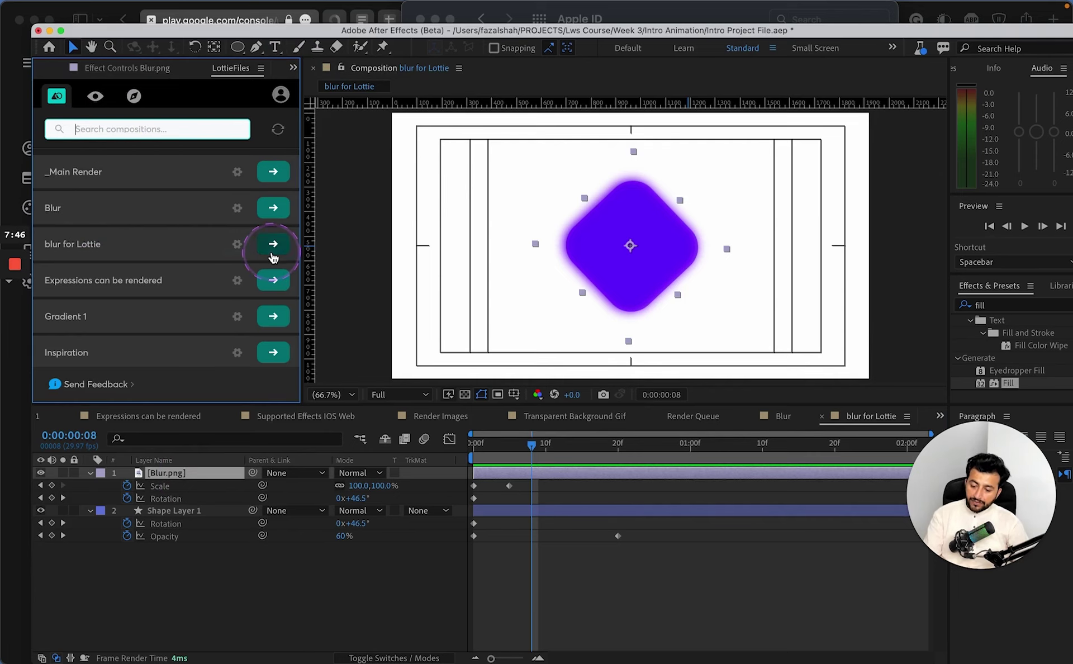
{"action": "left_click", "coordinate": [271, 246]}
{"action": "left_click", "coordinate": [181, 279]}
{"action": "left_click", "coordinate": [95, 279]}
{"action": "left_click", "coordinate": [58, 235]}
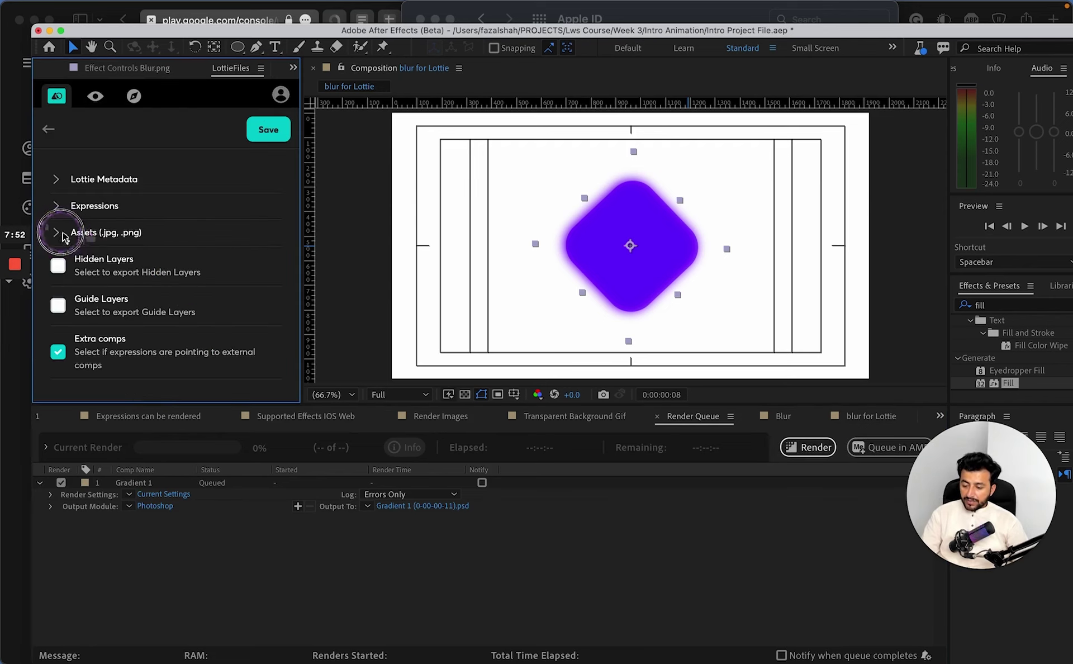
{"action": "left_click", "coordinate": [114, 260]}
{"action": "left_click", "coordinate": [240, 97]}
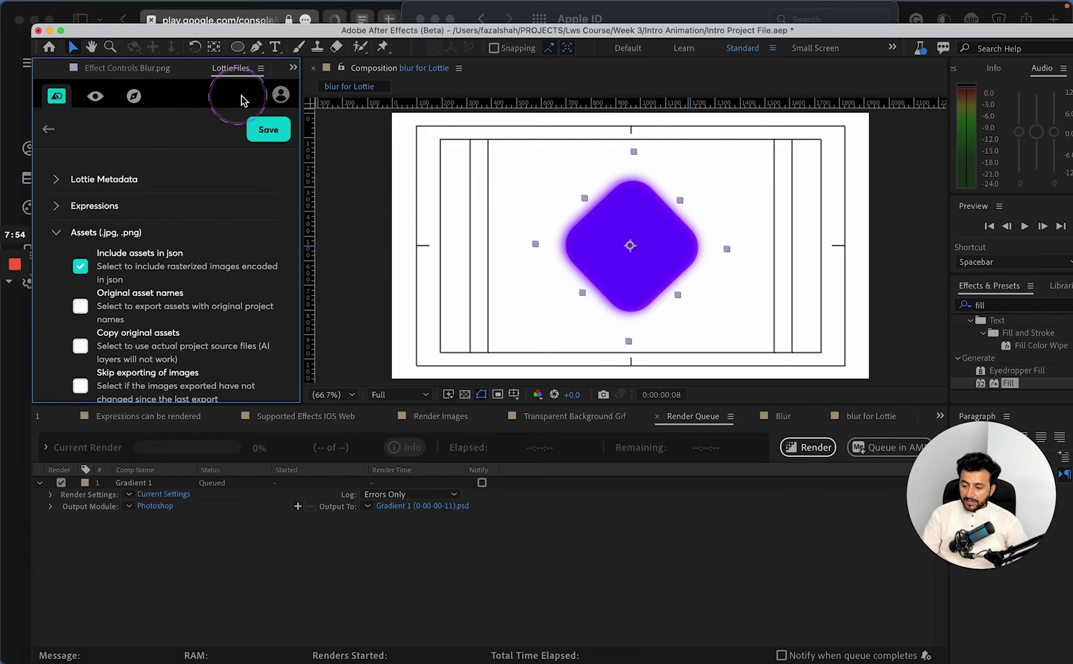
- Switch to Bodymovin, filter its composition list by "blu", and mark "blur for Lottie" for export
{"action": "left_click", "coordinate": [293, 68]}
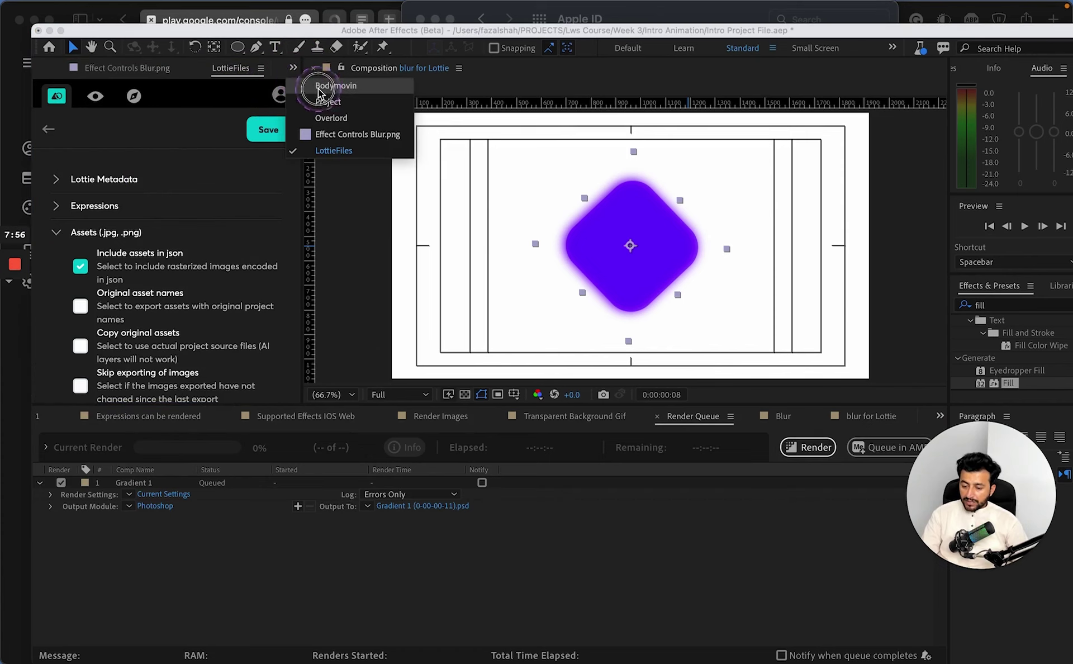
{"action": "left_click", "coordinate": [316, 80]}
{"action": "left_click", "coordinate": [226, 109]}
{"action": "left_click", "coordinate": [57, 221]}
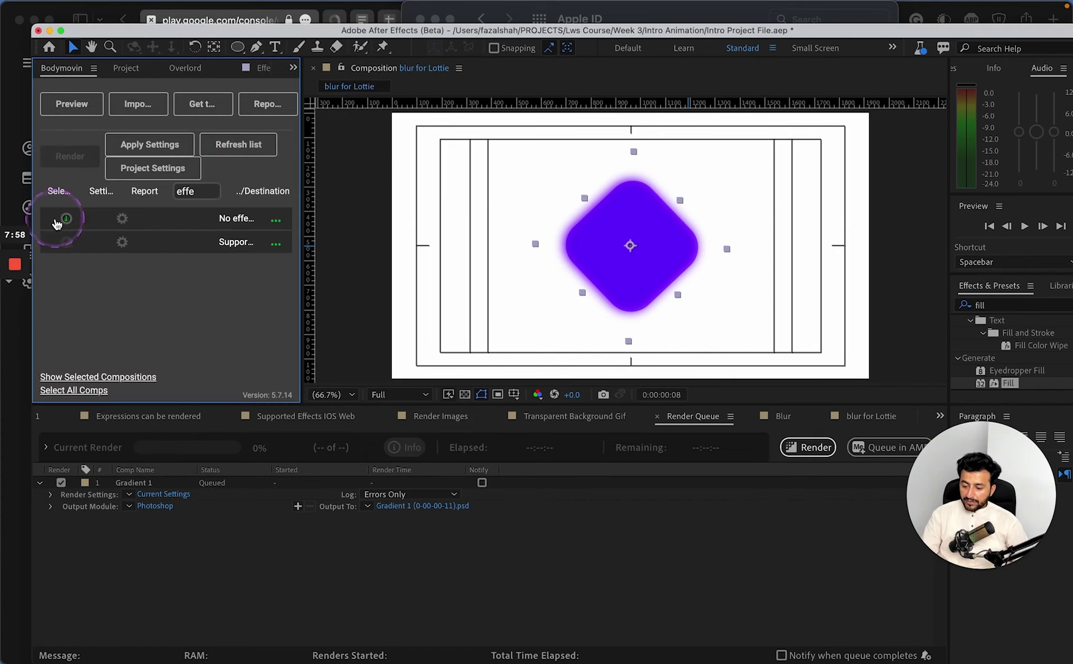
{"action": "left_click_drag", "start_coordinate": [204, 196], "coordinate": [165, 193]}
{"action": "type", "text": "blu"}
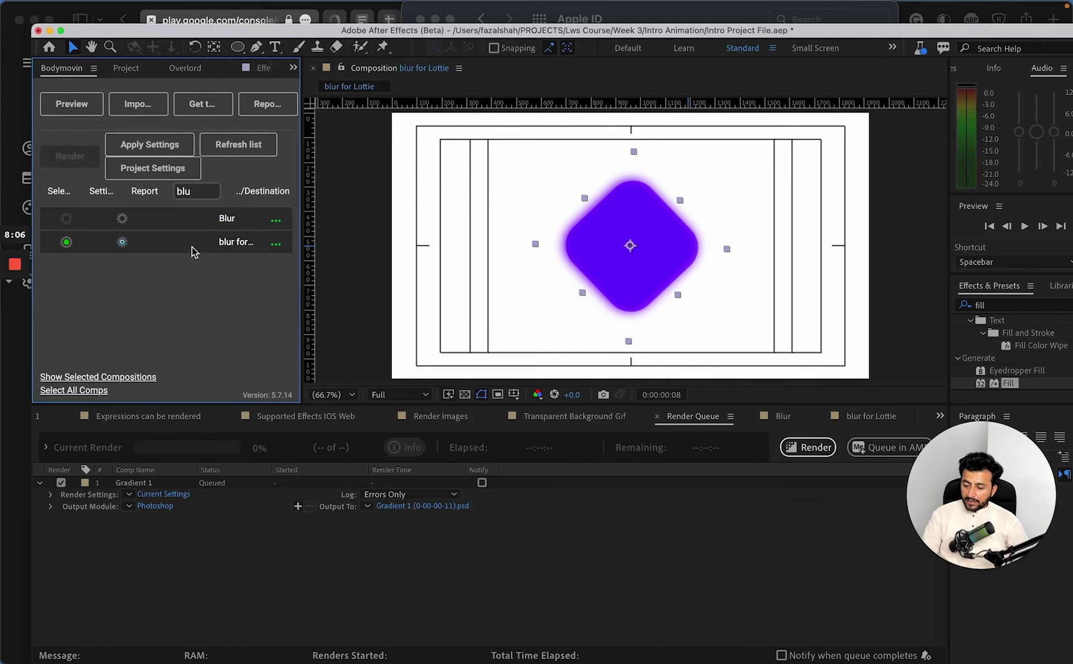
- Set the export destination of "blur for Lottie" to data.json on the Desktop, replacing the existing file
{"action": "left_click", "coordinate": [277, 244]}
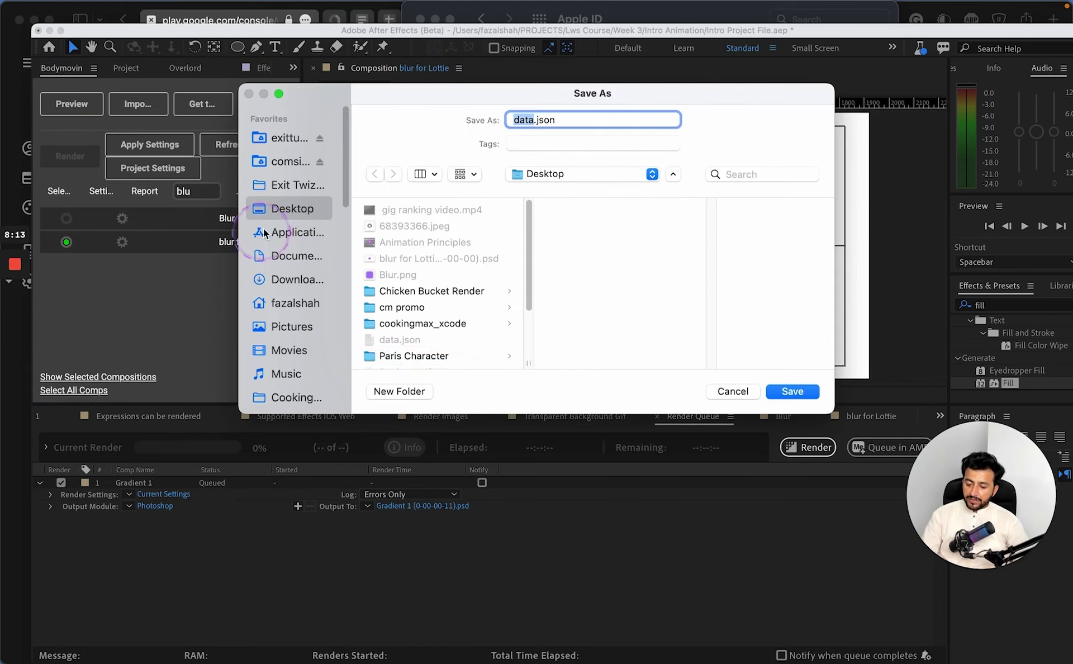
{"action": "left_click", "coordinate": [791, 390]}
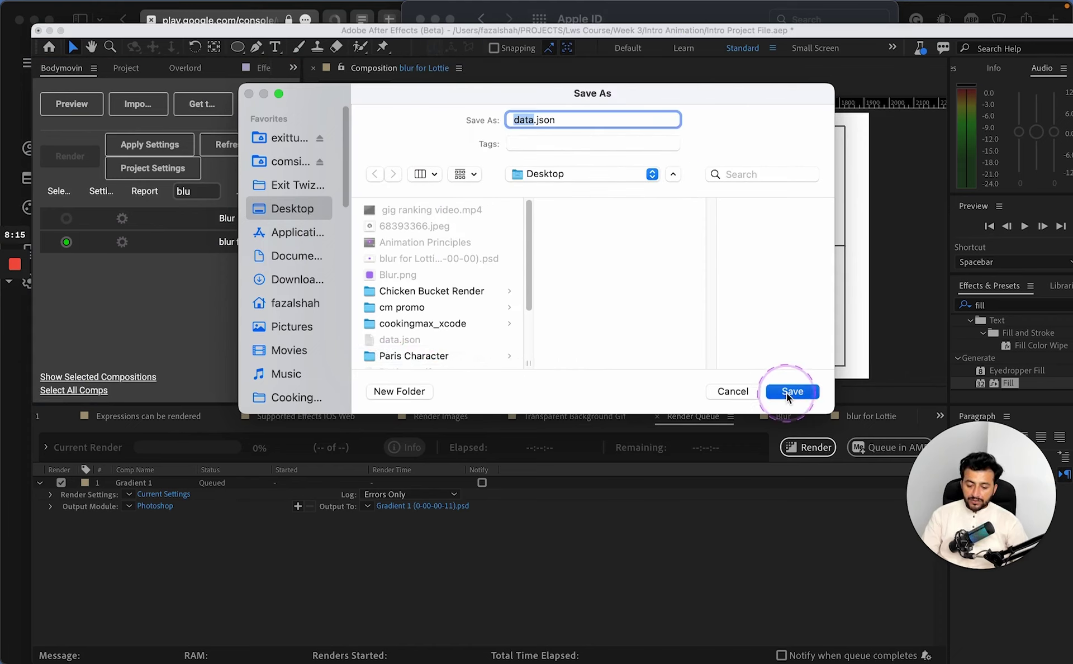
{"action": "left_click", "coordinate": [544, 323]}
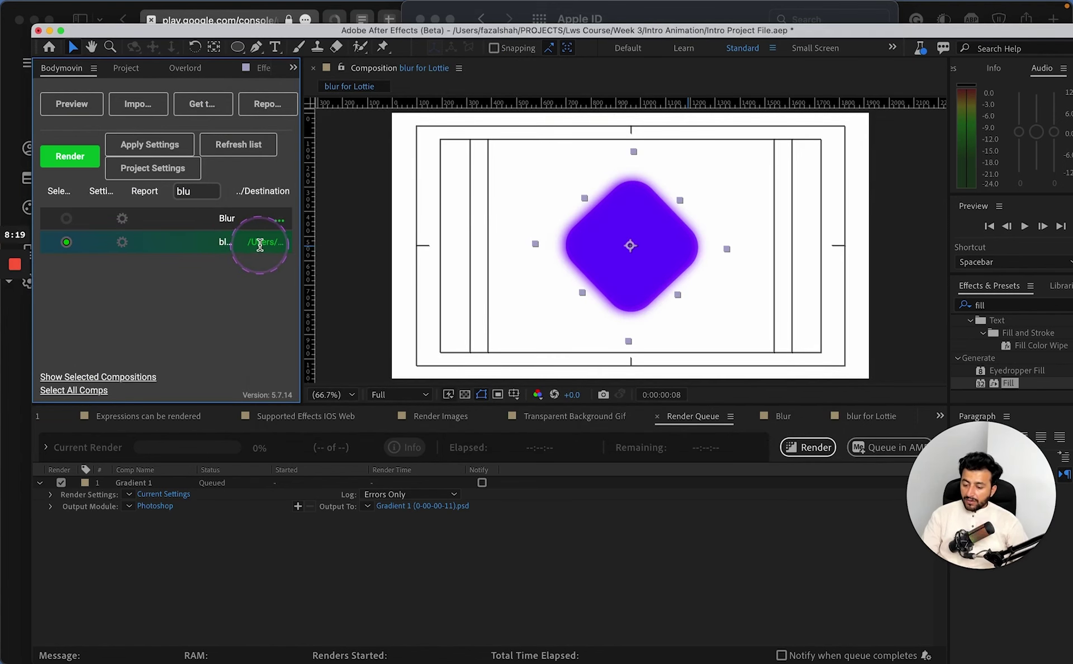
- Enable Original Asset Names and Include in json in the Bodymovin asset settings of "blur for Lottie" and save them
{"action": "left_click", "coordinate": [126, 243]}
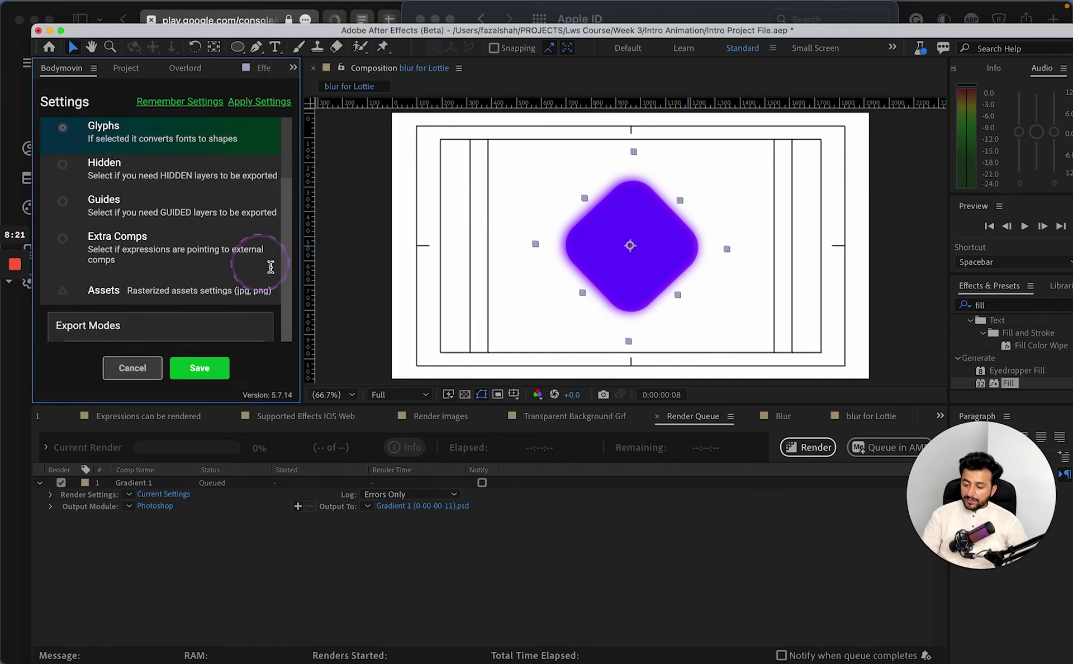
{"action": "scroll", "coordinate": [123, 206], "scroll_direction": "down", "scroll_amount": 1}
{"action": "left_click", "coordinate": [63, 280]}
{"action": "scroll", "coordinate": [167, 274], "scroll_direction": "down", "scroll_amount": 2}
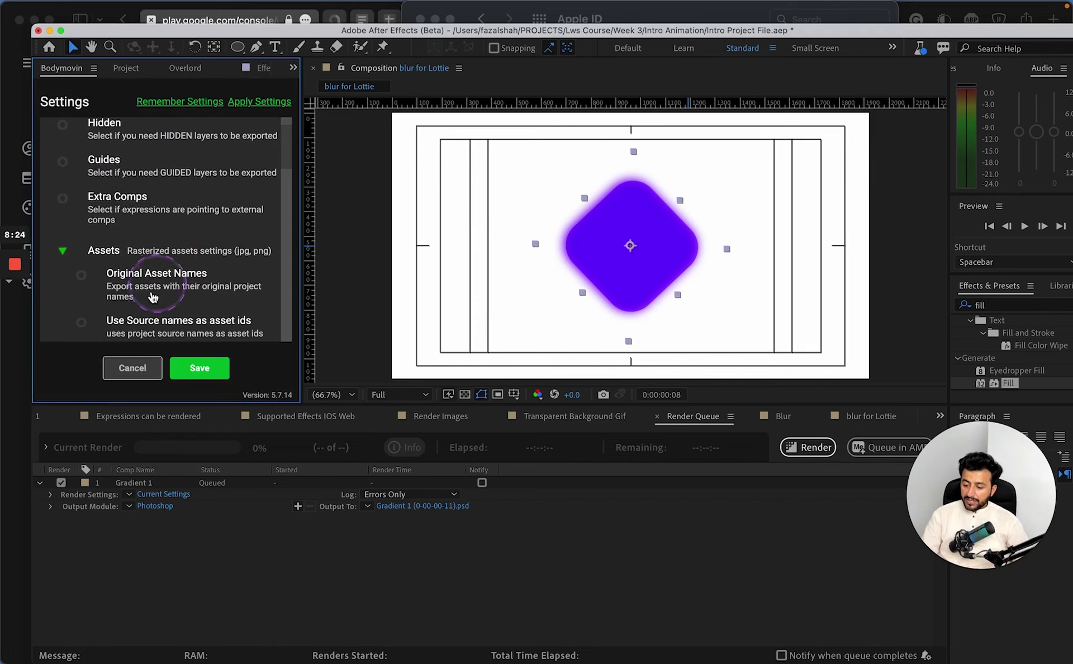
{"action": "scroll", "coordinate": [167, 263], "scroll_direction": "down", "scroll_amount": 2}
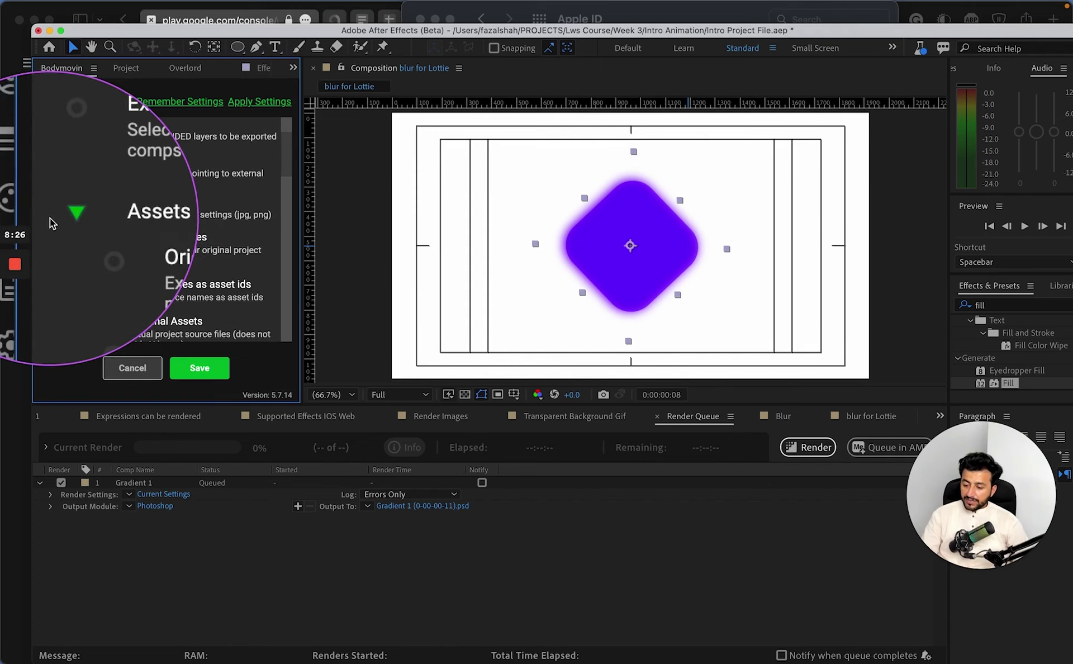
{"action": "scroll", "coordinate": [170, 219], "scroll_direction": "down", "scroll_amount": 2}
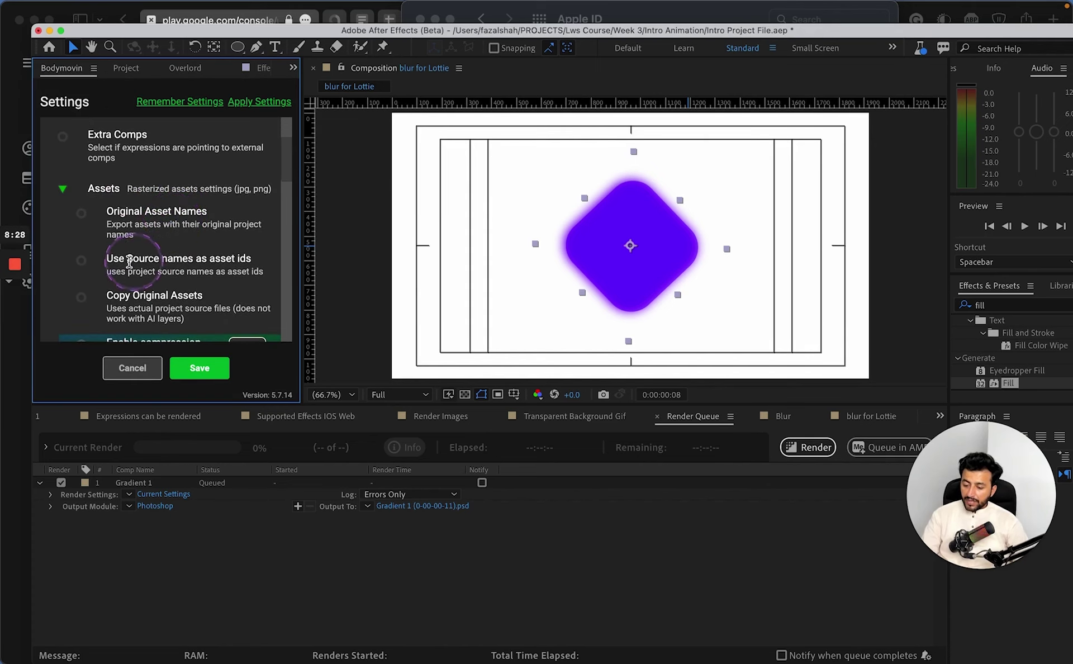
{"action": "left_click", "coordinate": [78, 217]}
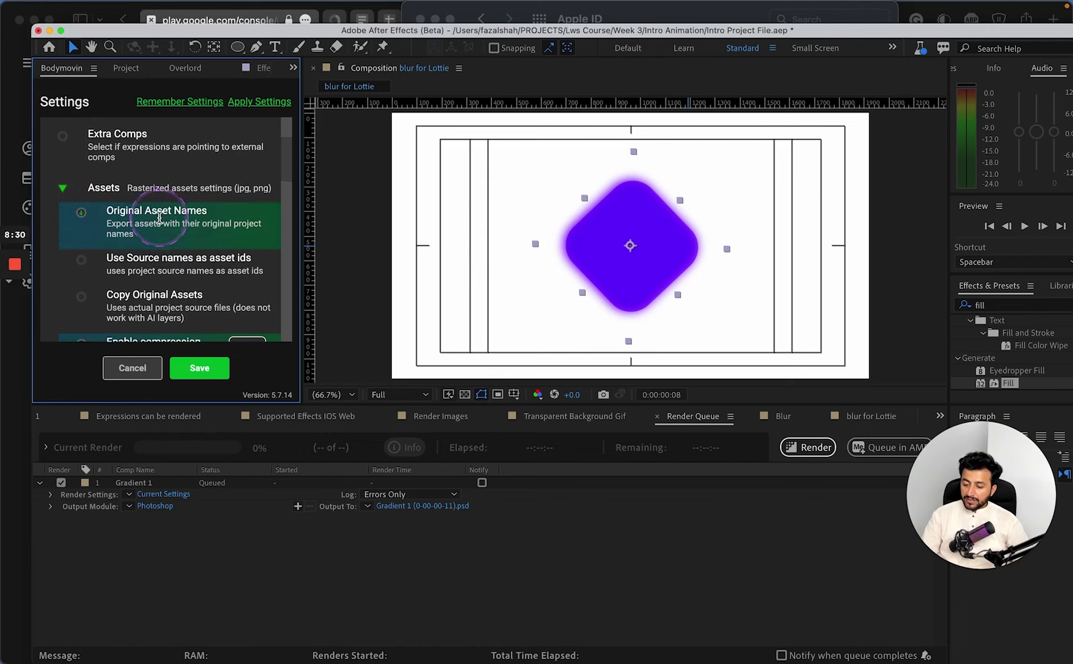
{"action": "scroll", "coordinate": [159, 223], "scroll_direction": "down", "scroll_amount": 2}
{"action": "scroll", "coordinate": [159, 221], "scroll_direction": "down", "scroll_amount": 5}
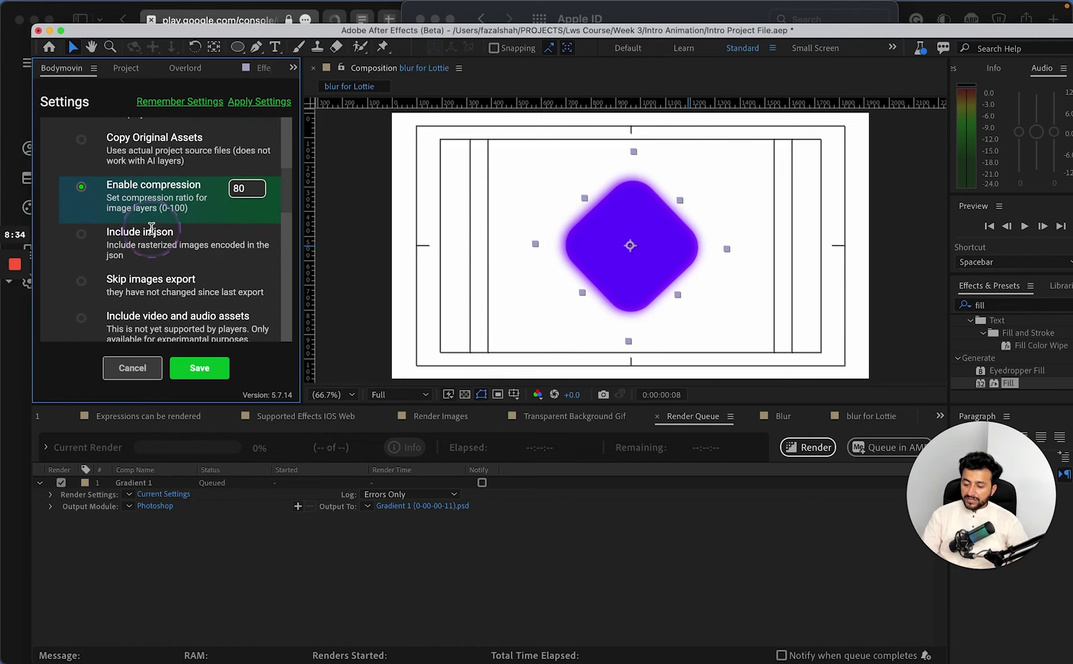
{"action": "left_click", "coordinate": [82, 237]}
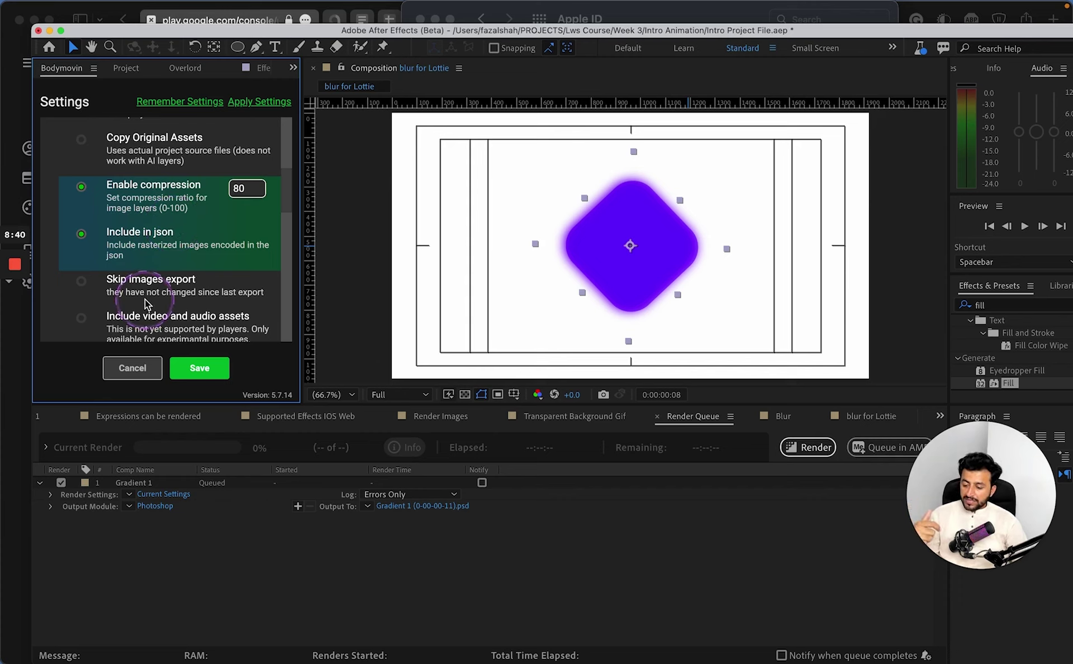
{"action": "left_click", "coordinate": [200, 368]}
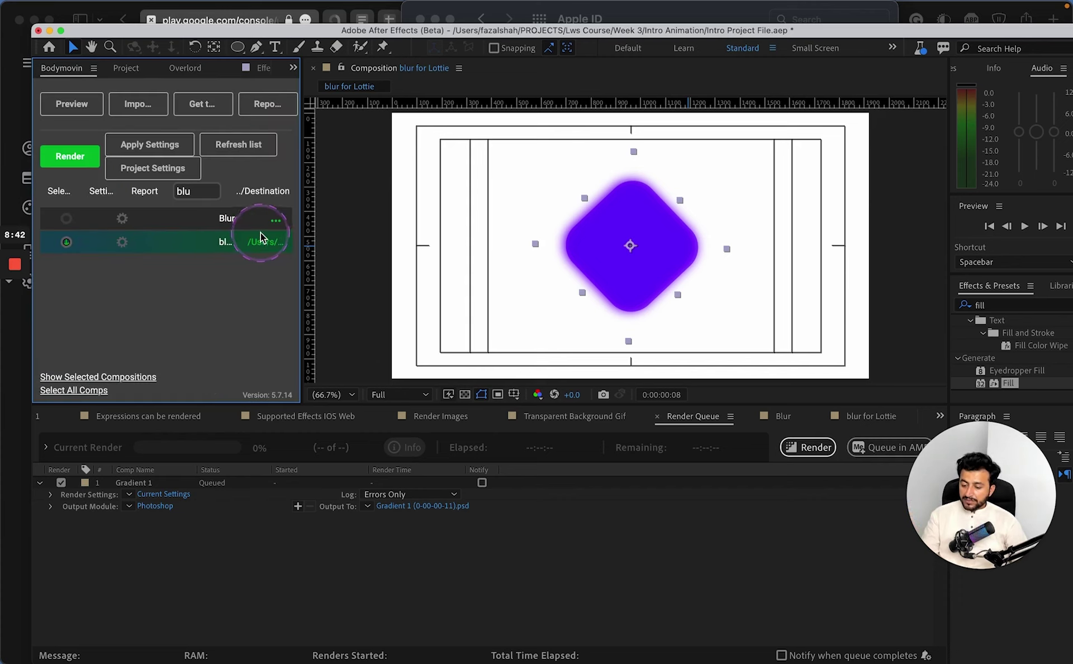
- Render "blur for Lottie" with Bodymovin, allow the script to run, and select the exported data.json in its Desktop folder
{"action": "left_click", "coordinate": [70, 156]}
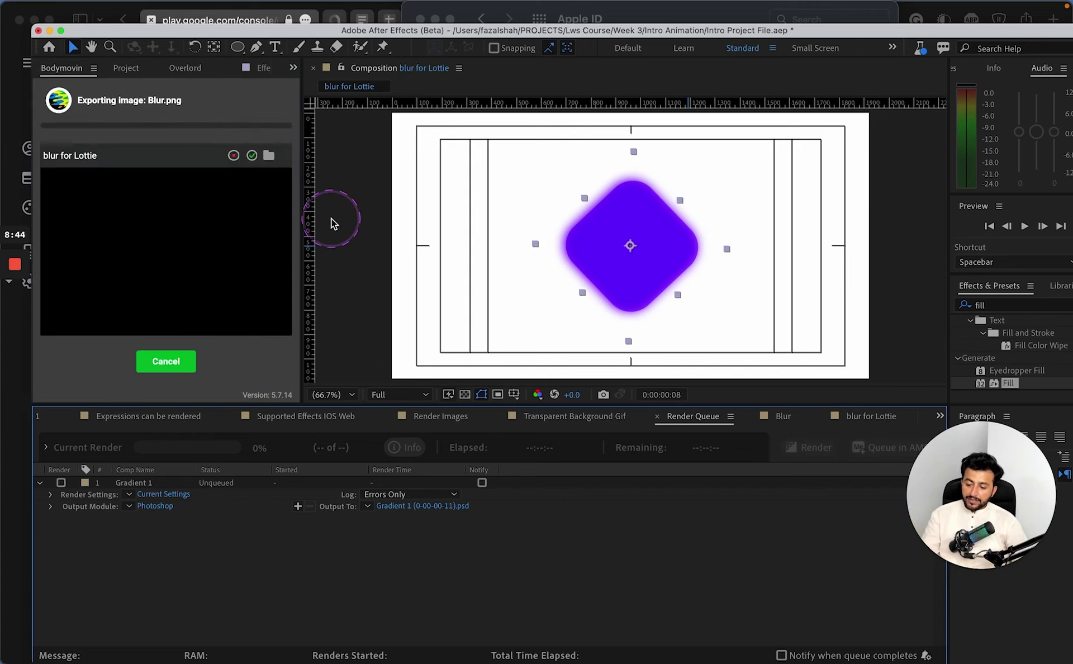
{"action": "left_click", "coordinate": [268, 155]}
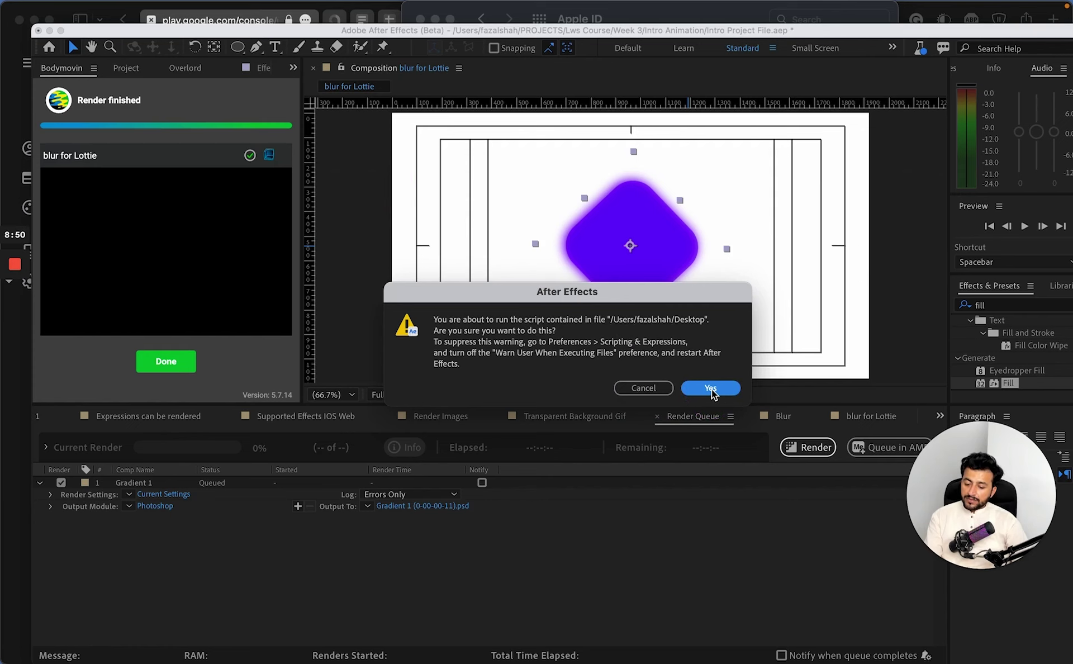
{"action": "left_click", "coordinate": [711, 390]}
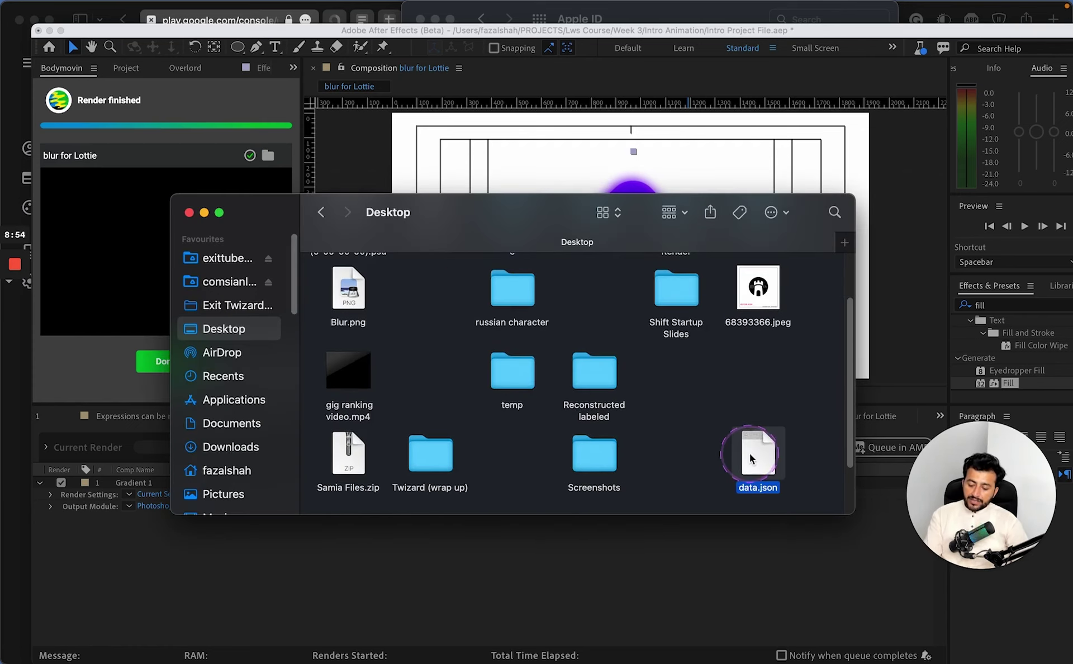
{"action": "key", "text": "alt+super+p"}
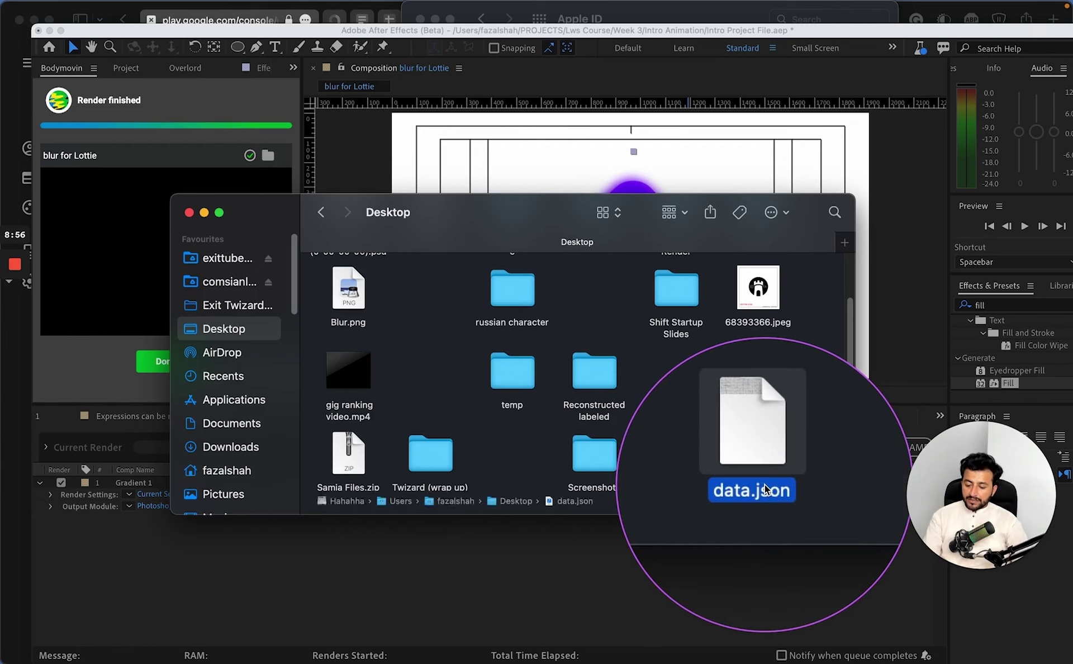
{"action": "left_click", "coordinate": [766, 476]}
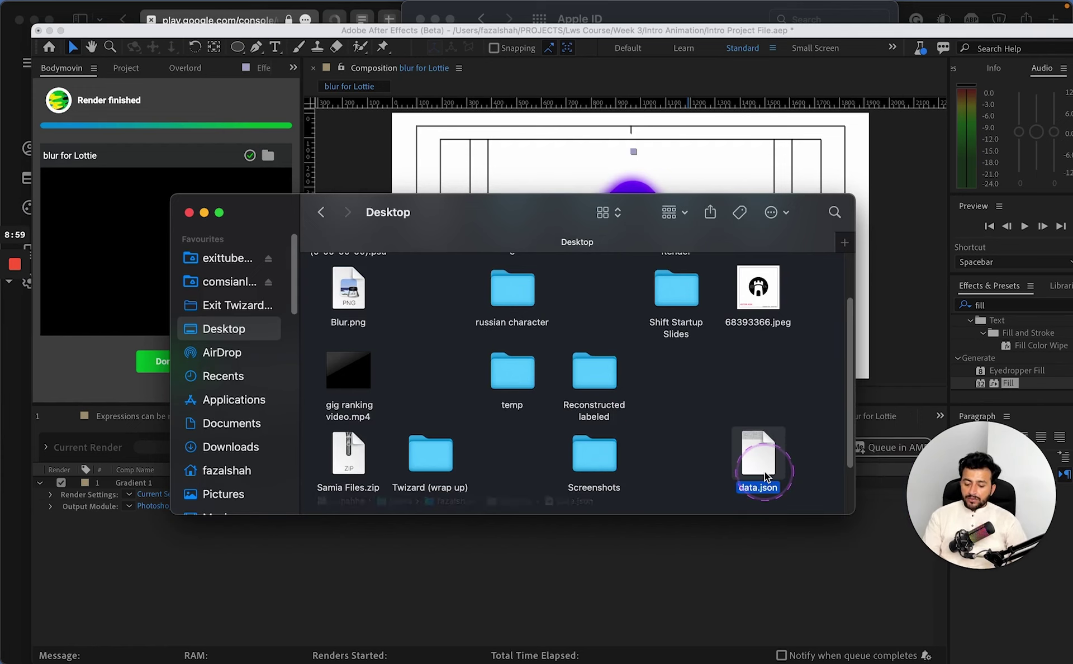
- Drop data.json onto the LottieFiles page in the browser, pause its preview, and return to After Effects
{"action": "key", "text": "alt"}
{"action": "left_click_drag", "start_coordinate": [767, 476], "coordinate": [472, 337]}
{"action": "key", "text": "super+Tab"}
{"action": "key", "text": "super+Tab"}
{"action": "key", "text": "Tab"}
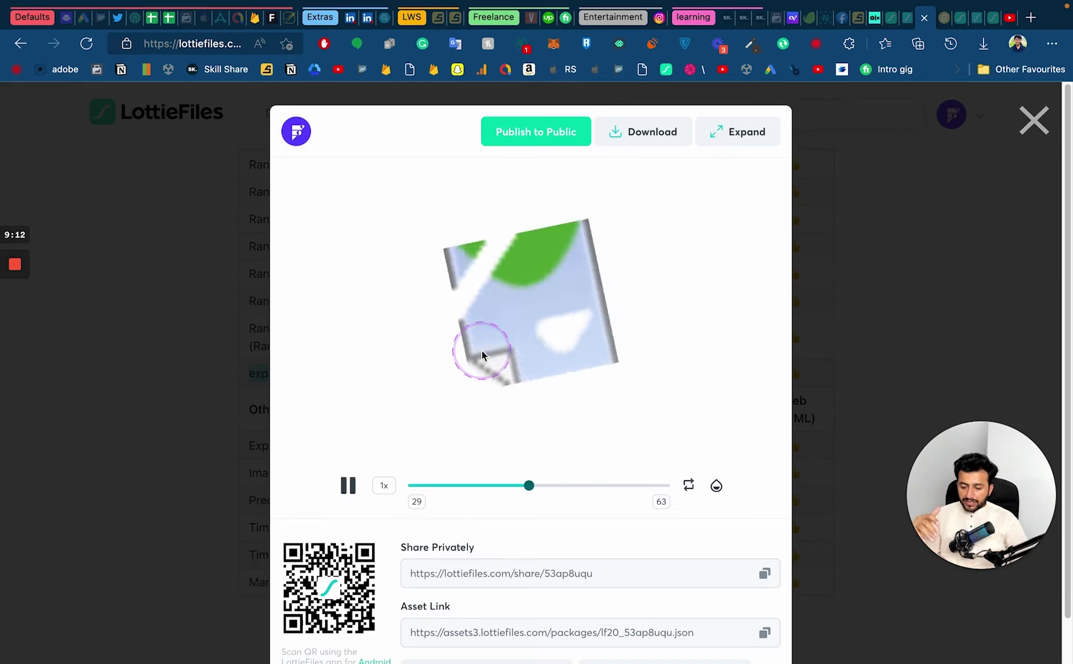
{"action": "left_click", "coordinate": [348, 484]}
{"action": "key", "text": "super+Tab"}
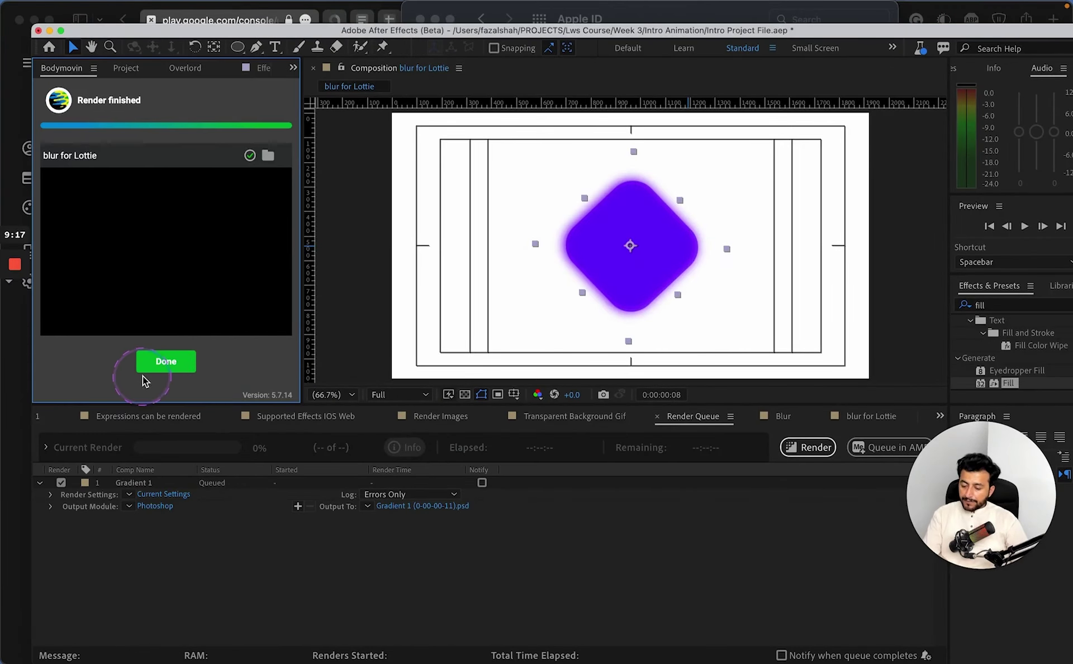
- Examine the asset options and export modes in the Bodymovin settings of "blur for Lottie"
{"action": "left_click", "coordinate": [155, 364]}
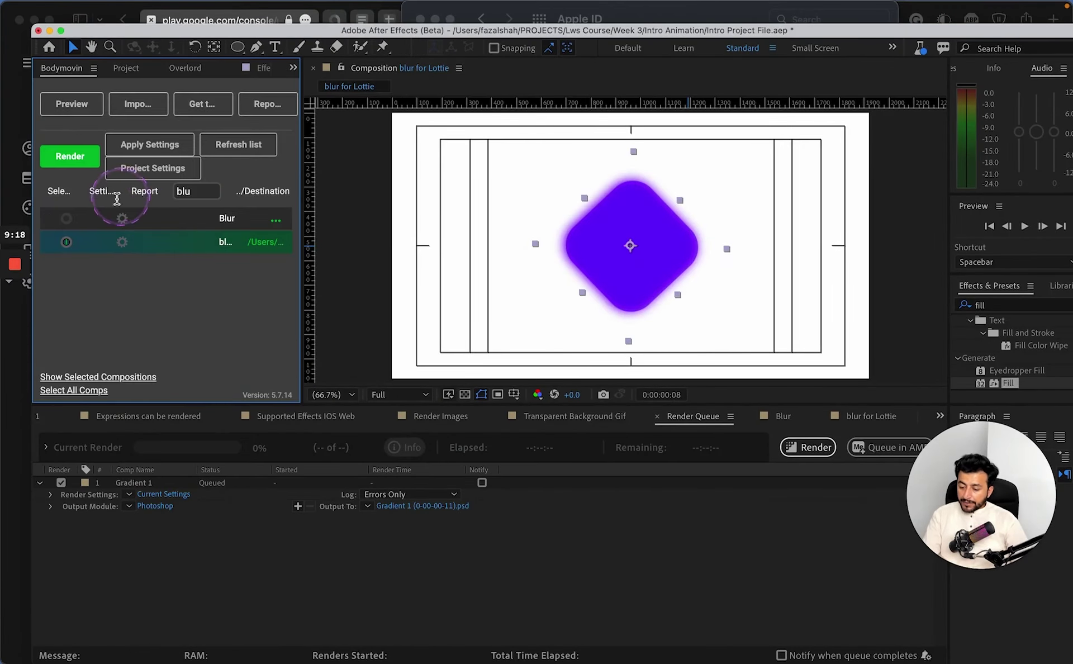
{"action": "left_click", "coordinate": [122, 242]}
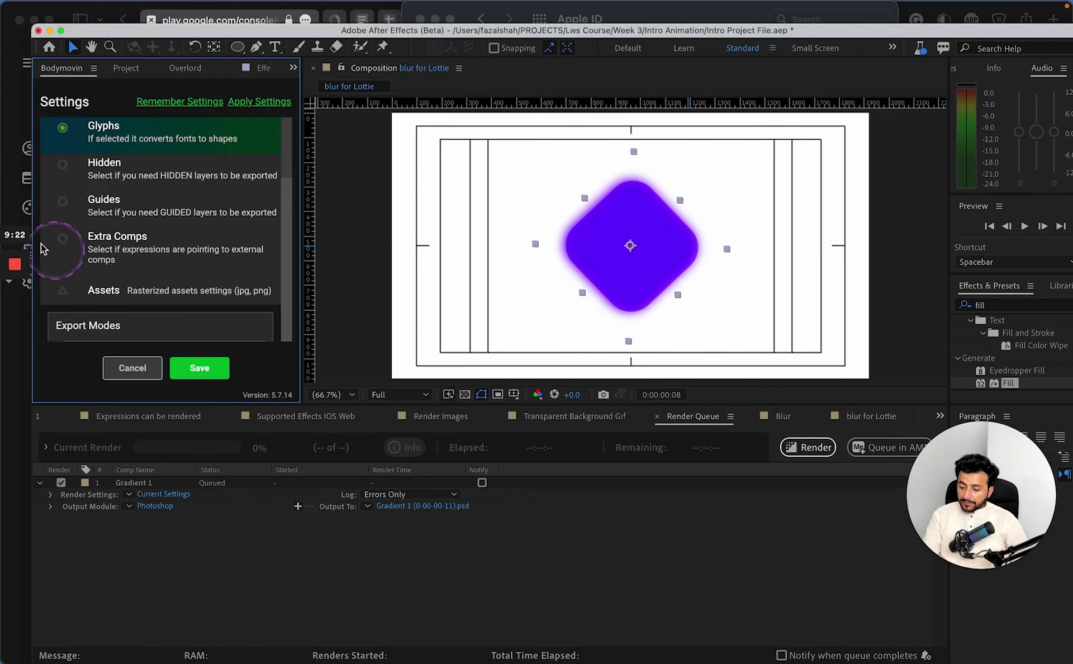
{"action": "left_click", "coordinate": [84, 290]}
{"action": "scroll", "coordinate": [146, 268], "scroll_direction": "down", "scroll_amount": 3}
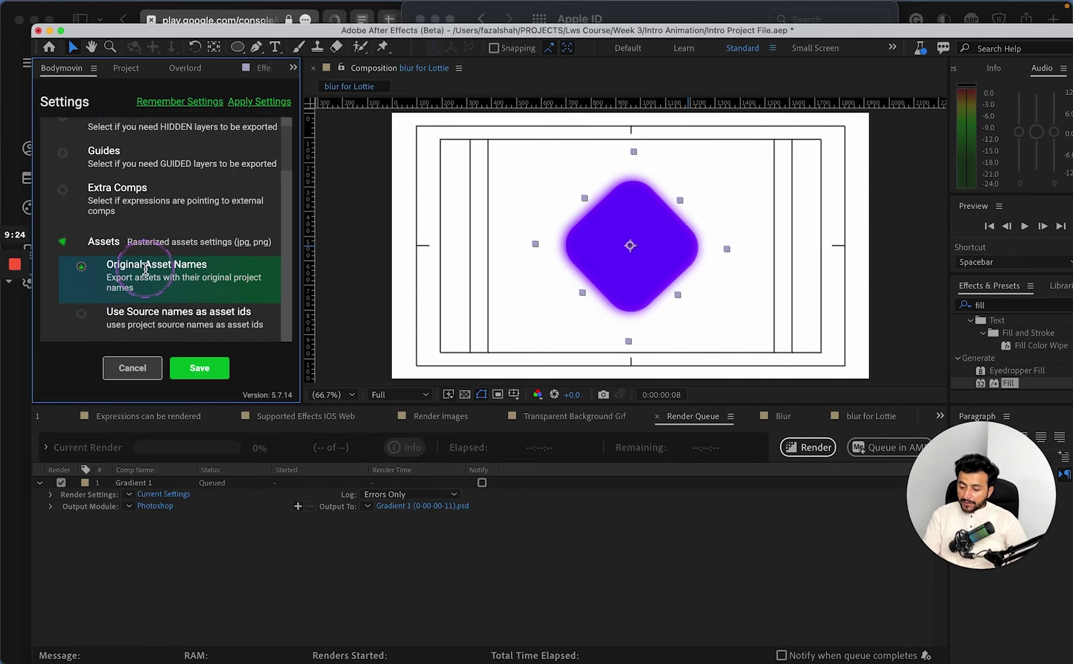
{"action": "scroll", "coordinate": [209, 274], "scroll_direction": "down", "scroll_amount": 1}
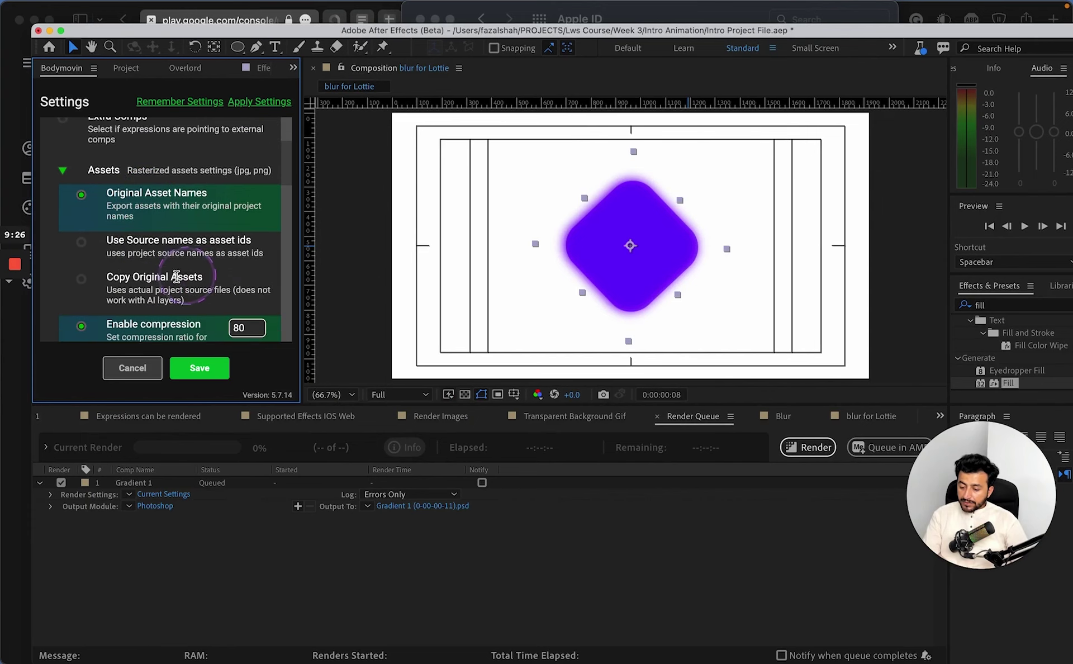
{"action": "scroll", "coordinate": [190, 276], "scroll_direction": "down", "scroll_amount": 1}
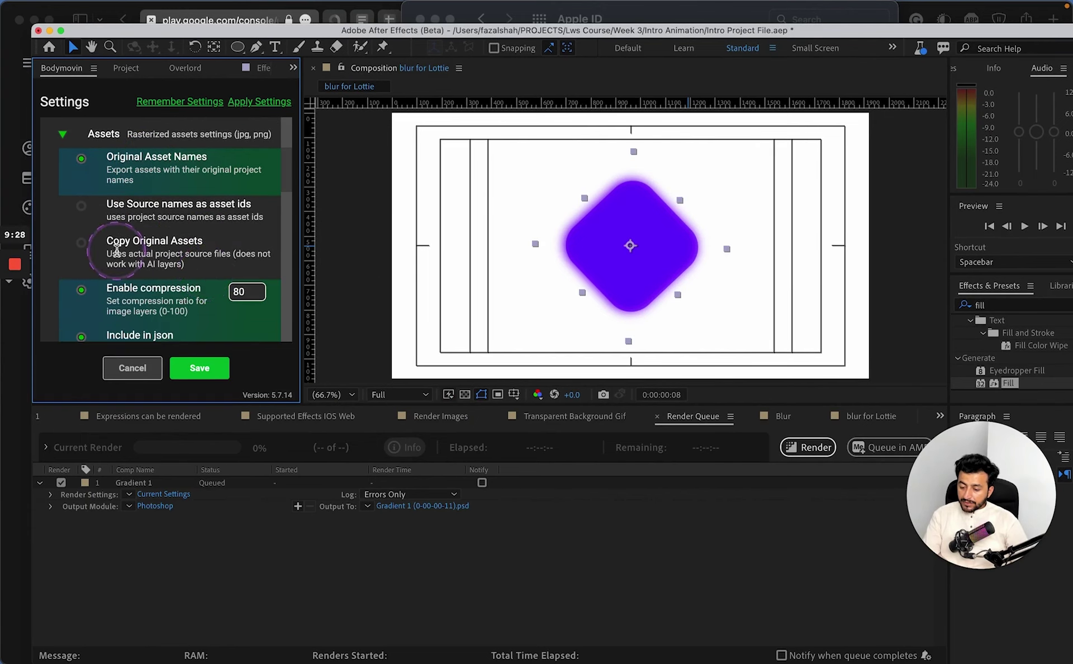
{"action": "scroll", "coordinate": [168, 261], "scroll_direction": "down", "scroll_amount": 3}
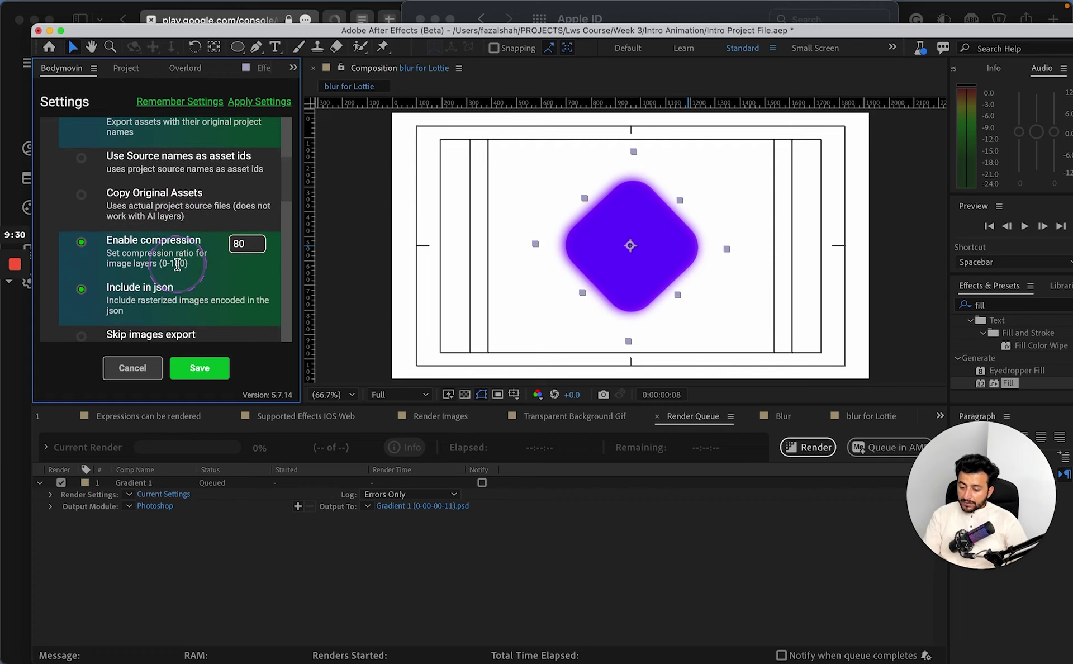
{"action": "scroll", "coordinate": [177, 265], "scroll_direction": "down", "scroll_amount": 4}
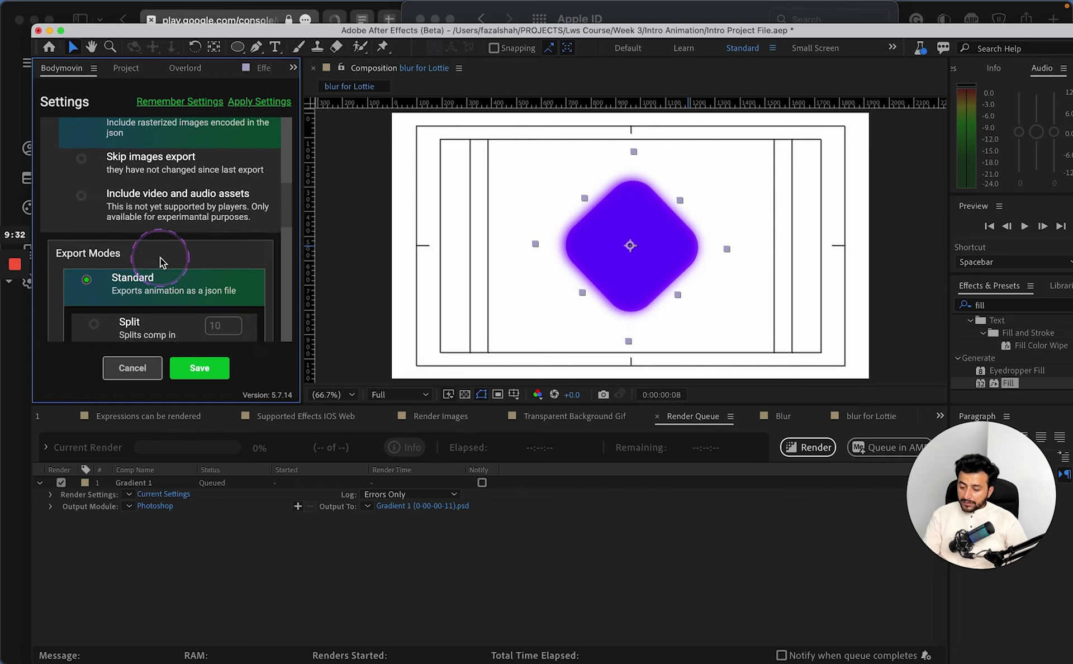
{"action": "scroll", "coordinate": [162, 261], "scroll_direction": "down", "scroll_amount": 1}
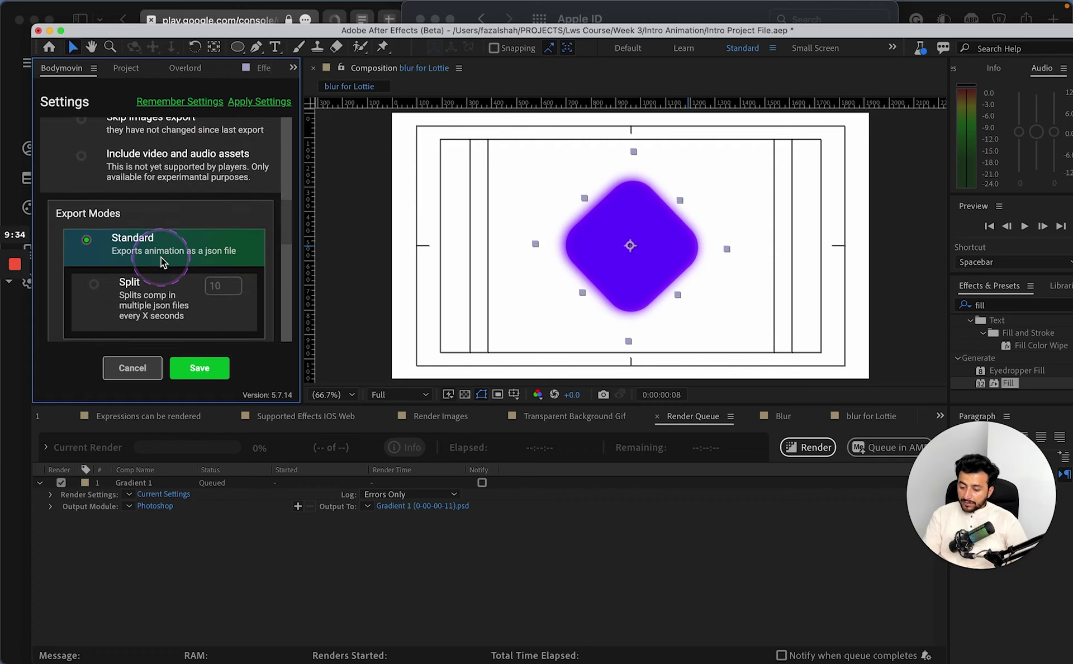
{"action": "scroll", "coordinate": [161, 257], "scroll_direction": "up", "scroll_amount": 5}
{"action": "scroll", "coordinate": [162, 256], "scroll_direction": "up", "scroll_amount": 3}
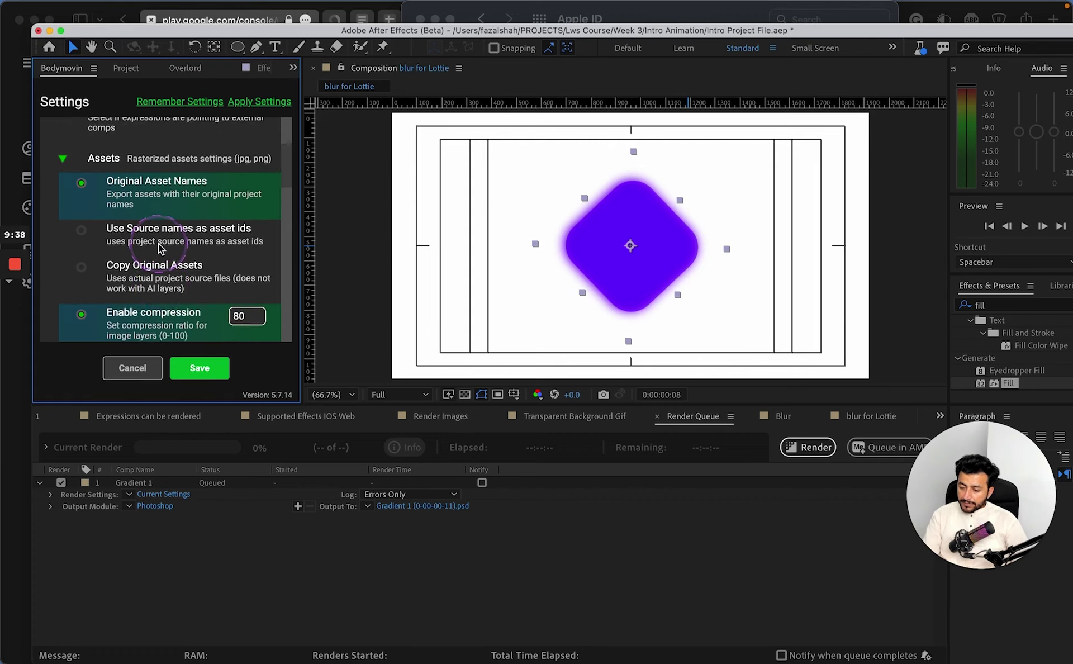
{"action": "scroll", "coordinate": [159, 244], "scroll_direction": "up", "scroll_amount": 1}
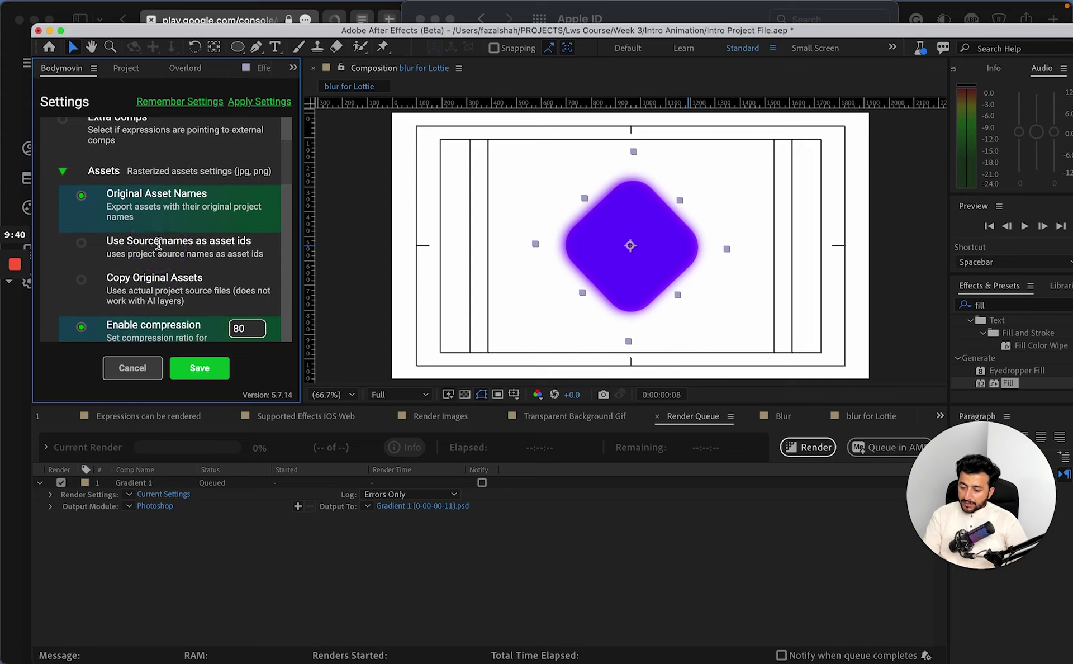
{"action": "scroll", "coordinate": [159, 244], "scroll_direction": "up", "scroll_amount": 1}
{"action": "scroll", "coordinate": [159, 244], "scroll_direction": "down", "scroll_amount": 2}
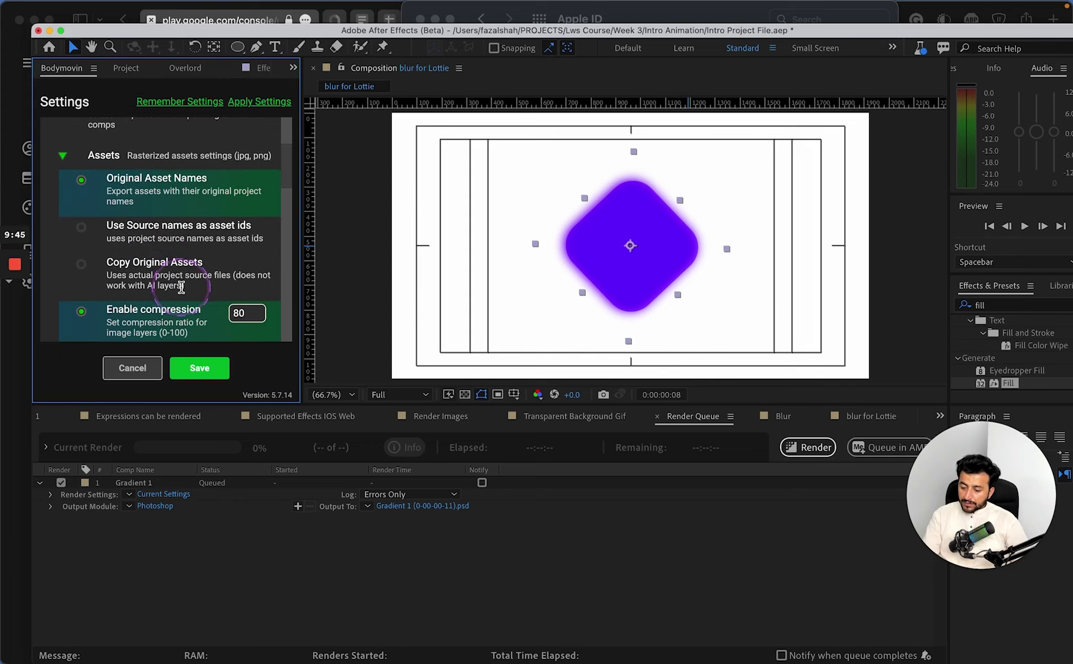
{"action": "scroll", "coordinate": [155, 274], "scroll_direction": "up", "scroll_amount": 7}
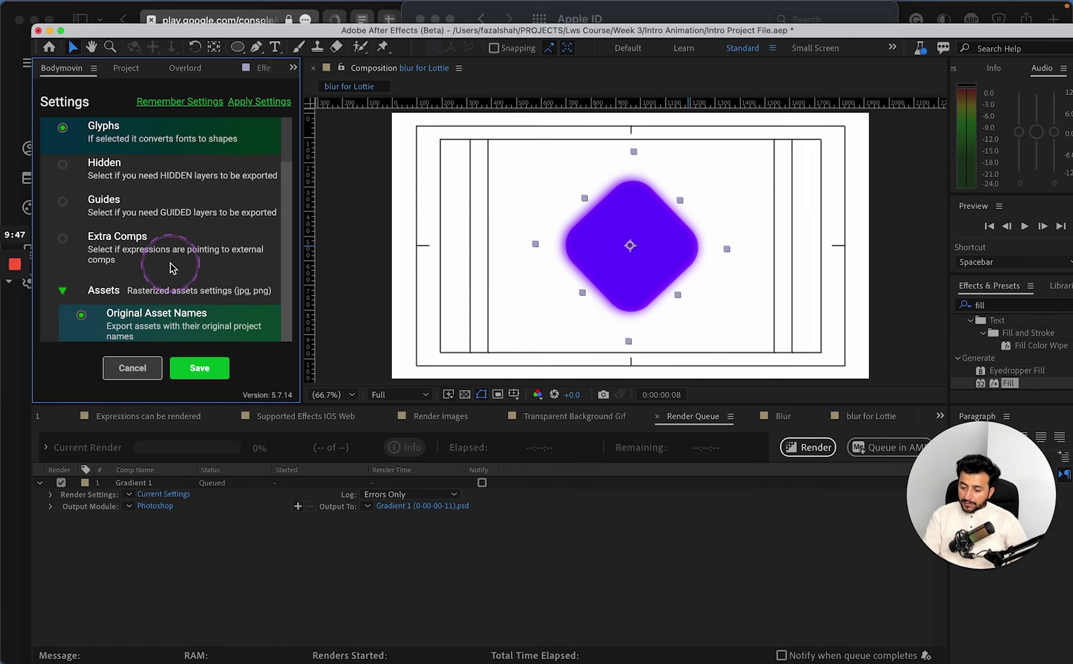
{"action": "left_click_drag", "start_coordinate": [115, 175], "coordinate": [174, 173]}
{"action": "left_click", "coordinate": [211, 172]}
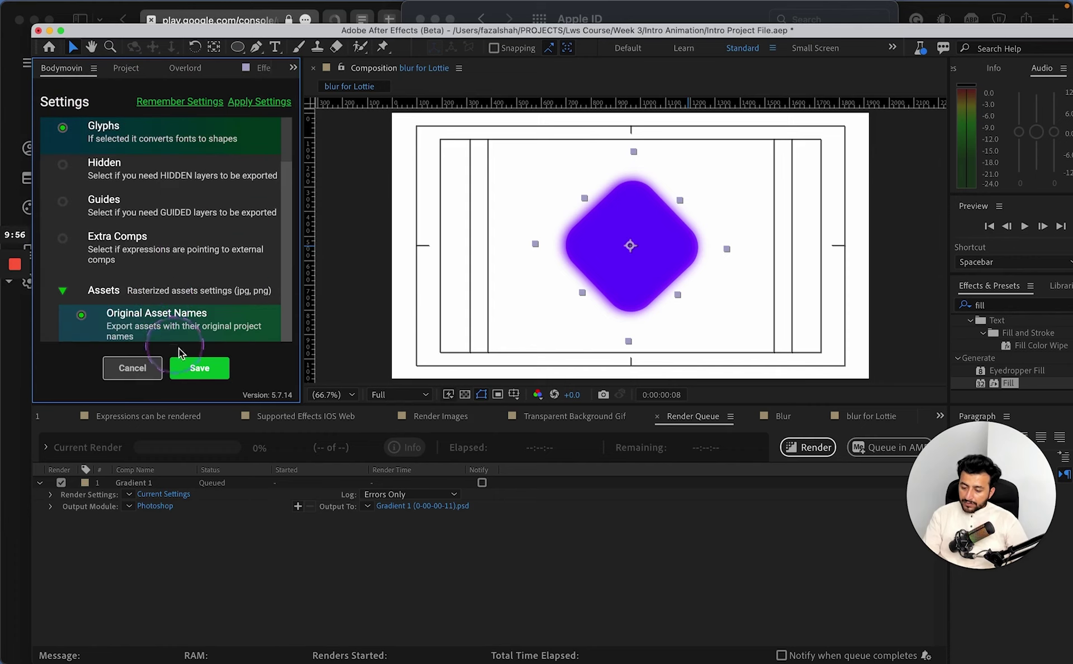
- Save the settings, render "blur for Lottie" again with Bodymovin, and bring up the Desktop folder containing data.json
{"action": "left_click", "coordinate": [204, 366]}
{"action": "left_click", "coordinate": [76, 160]}
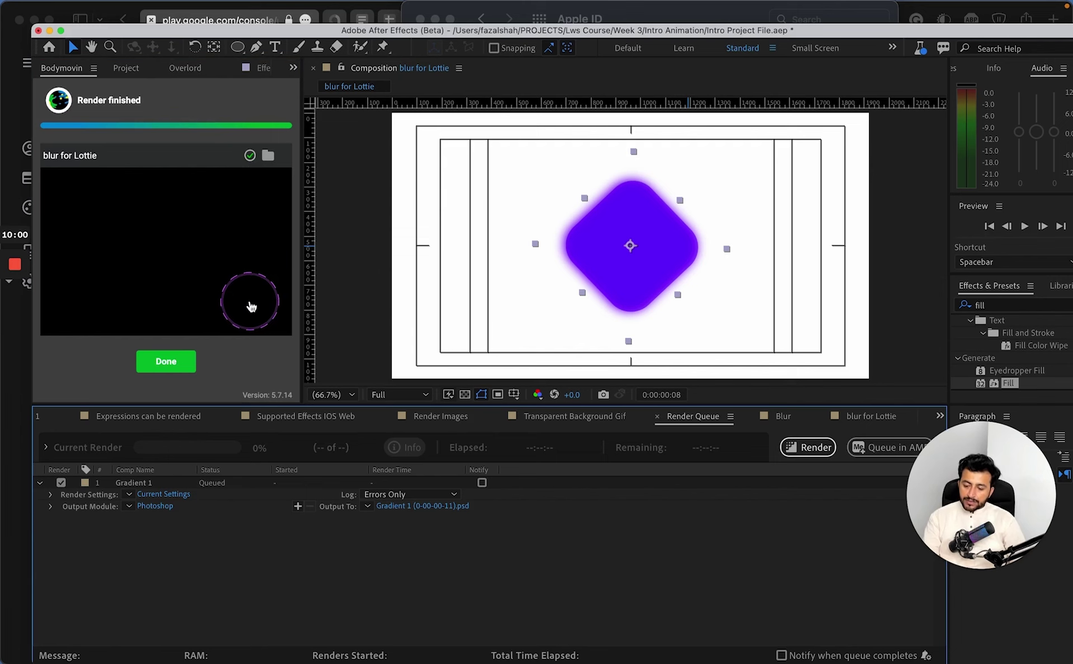
{"action": "key", "text": "super+Tab"}
{"action": "key", "text": "super+Tab"}
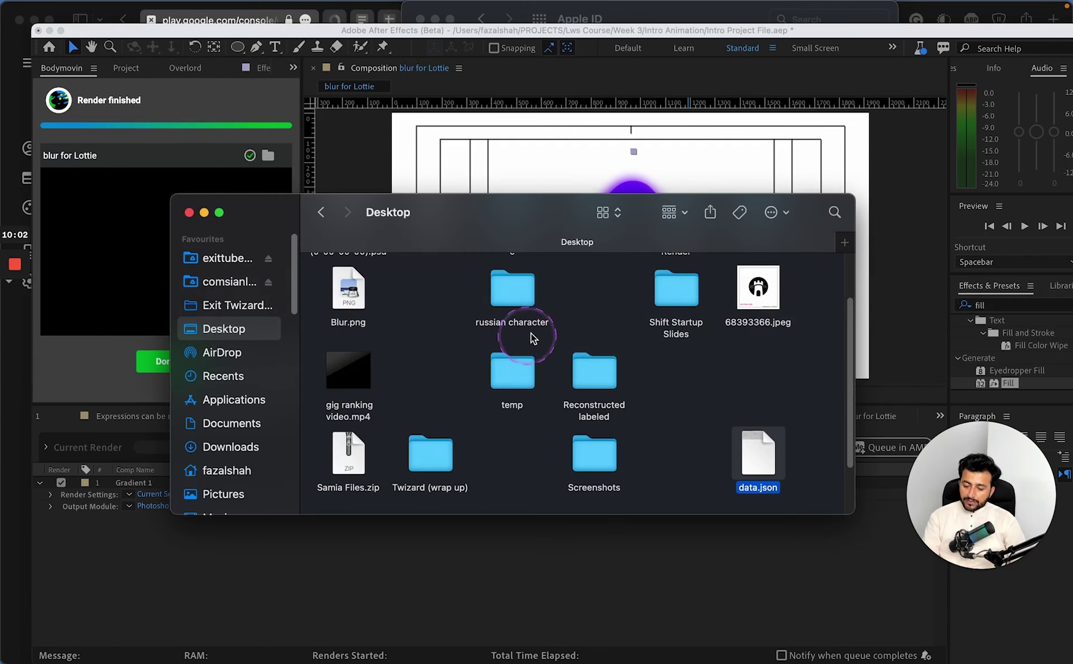
- Drop data.json onto the LottieFiles page in the browser and close its animation preview
{"action": "left_click_drag", "start_coordinate": [749, 454], "coordinate": [689, 367]}
{"action": "key", "text": "super+Tab"}
{"action": "key", "text": "super+Tab"}
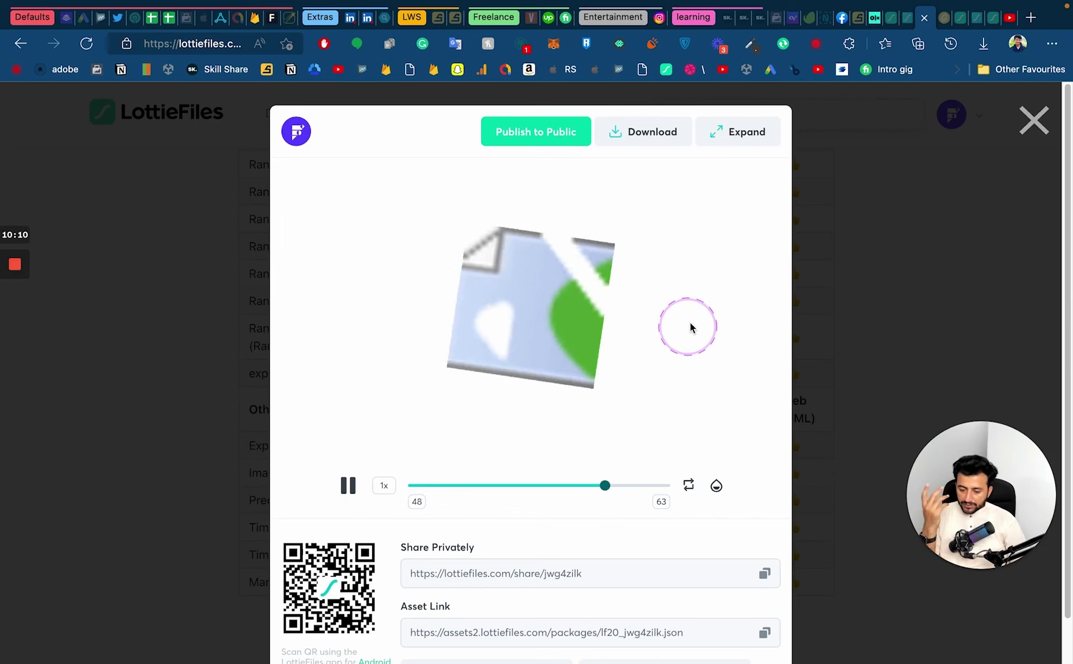
{"action": "left_click", "coordinate": [1033, 120]}
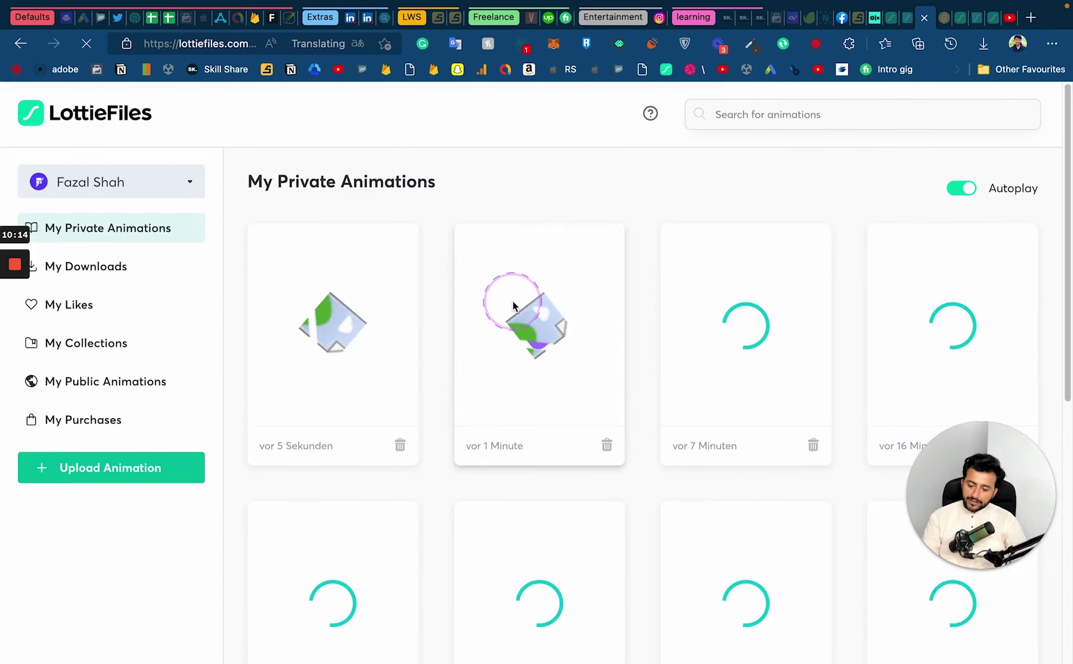
- Look through the private animations uploaded to LottieFiles, down to the end of the first page and back
{"action": "scroll", "coordinate": [516, 304], "scroll_direction": "down", "scroll_amount": 3}
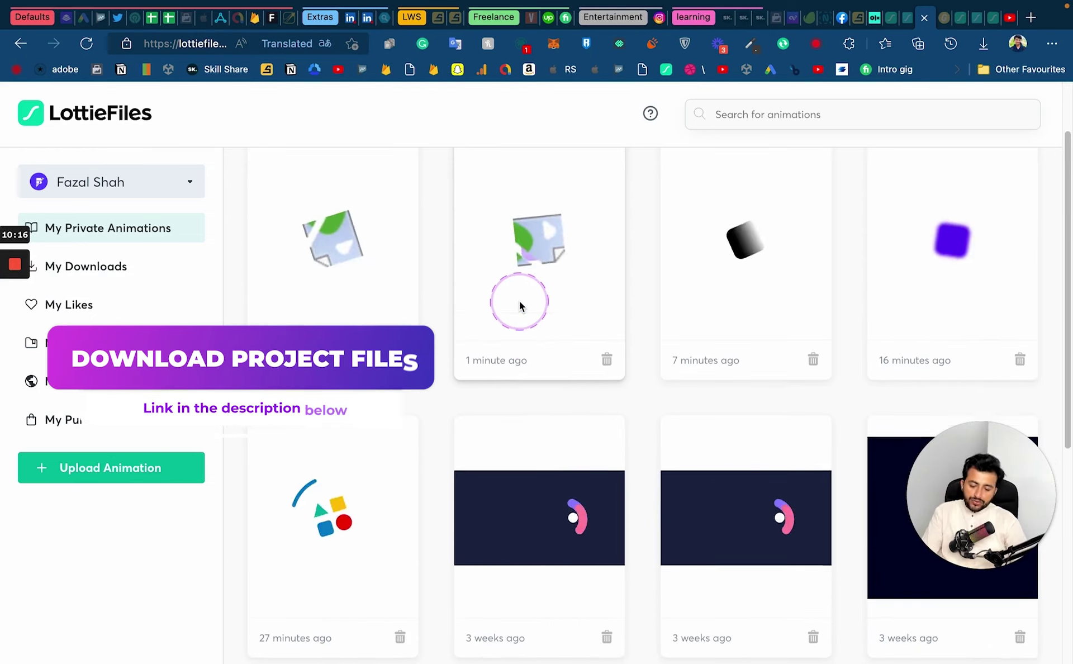
{"action": "scroll", "coordinate": [518, 301], "scroll_direction": "down", "scroll_amount": 6}
{"action": "scroll", "coordinate": [605, 293], "scroll_direction": "up", "scroll_amount": 2}
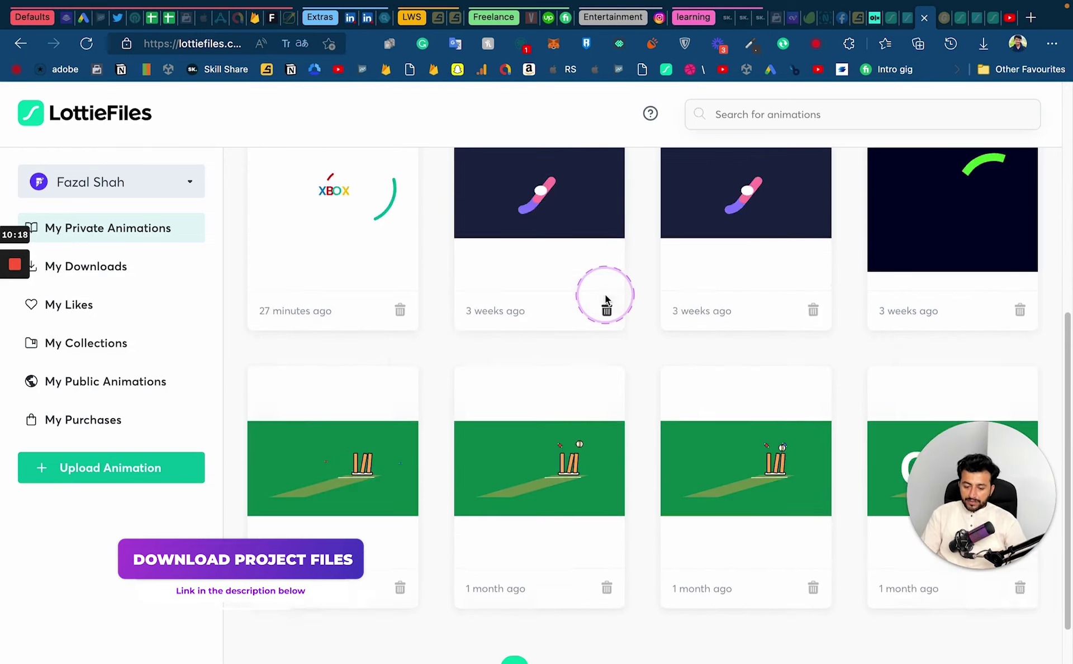
{"action": "scroll", "coordinate": [605, 294], "scroll_direction": "down", "scroll_amount": 3}
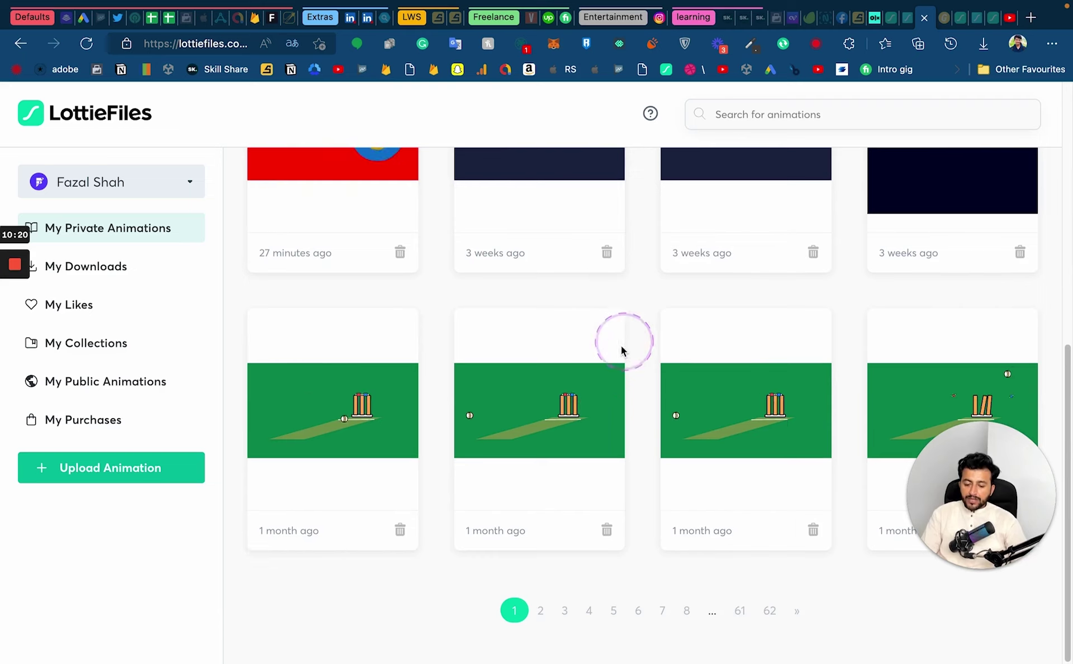
{"action": "scroll", "coordinate": [617, 407], "scroll_direction": "up", "scroll_amount": 5}
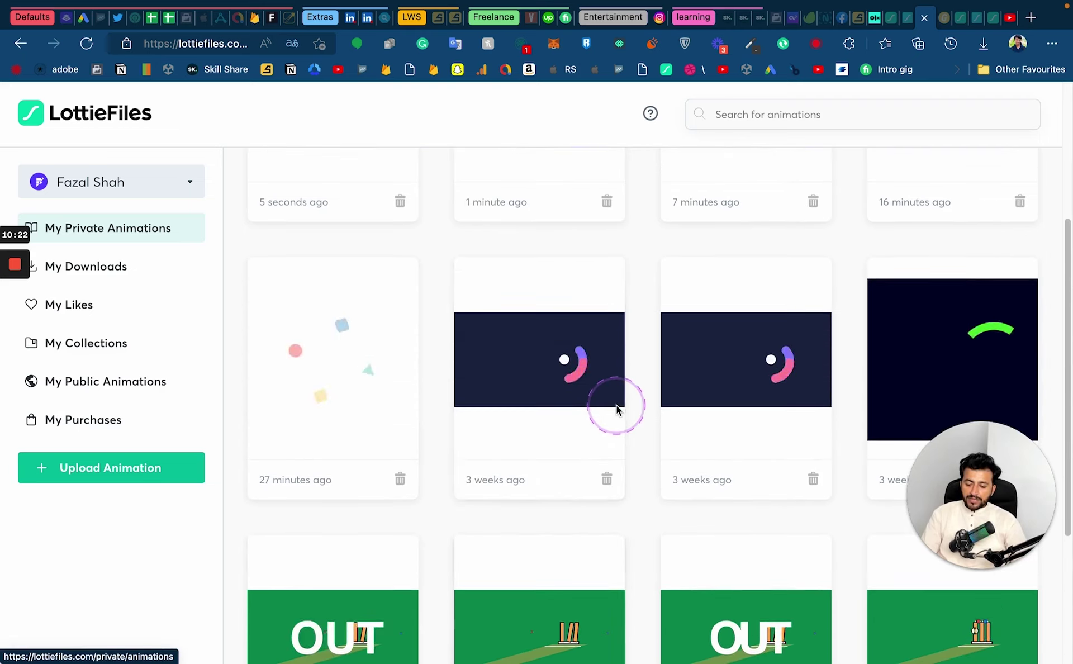
{"action": "scroll", "coordinate": [531, 371], "scroll_direction": "up", "scroll_amount": 5}
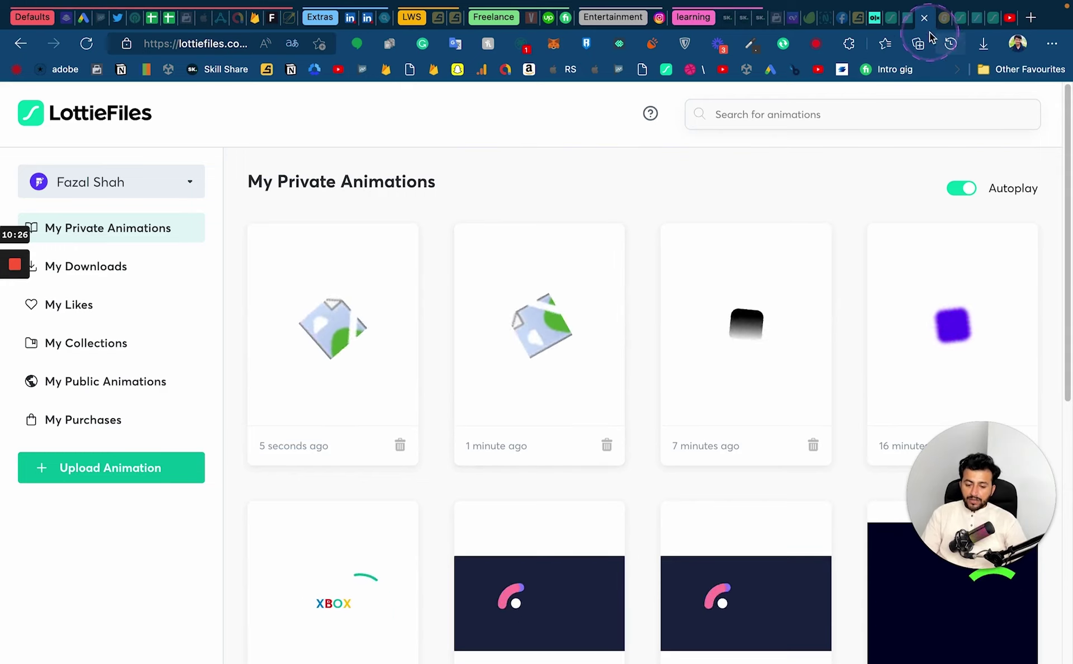
- Return to After Effects and close the Render Queue and the "Transparent Background Gif" composition timeline
{"action": "key", "text": "super+Tab"}
{"action": "key", "text": "super+Tab"}
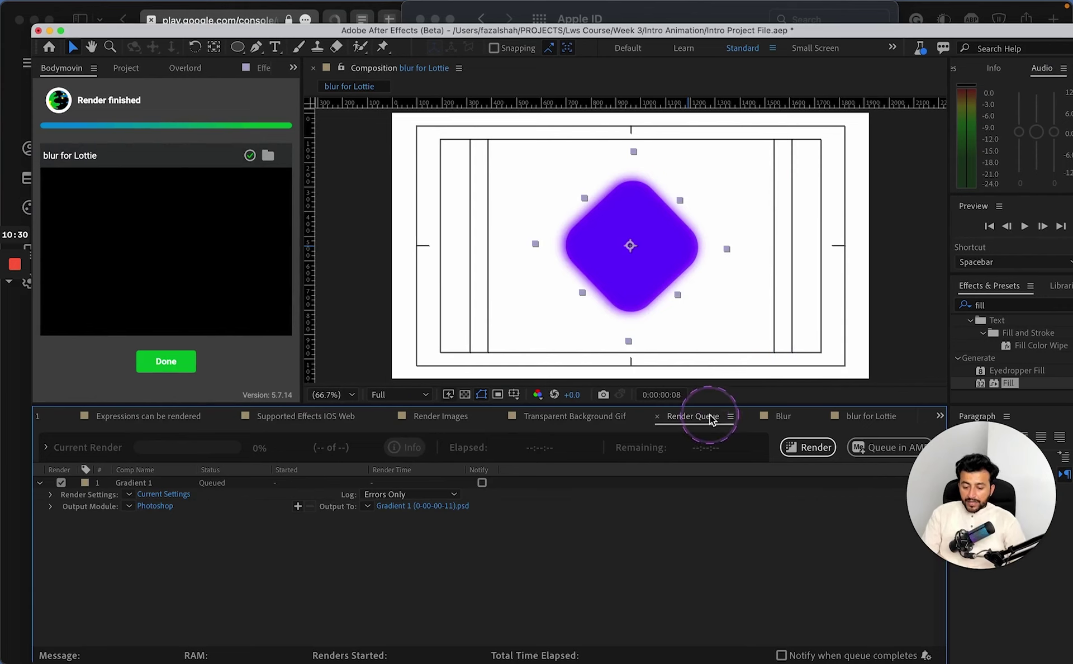
{"action": "left_click", "coordinate": [657, 416]}
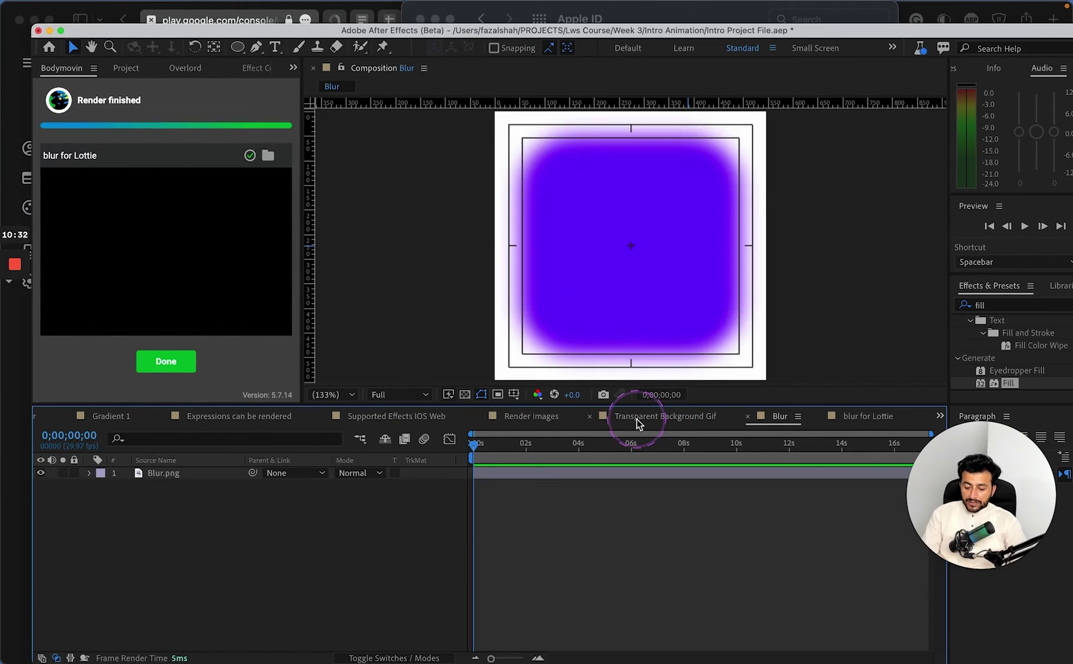
{"action": "left_click", "coordinate": [638, 421]}
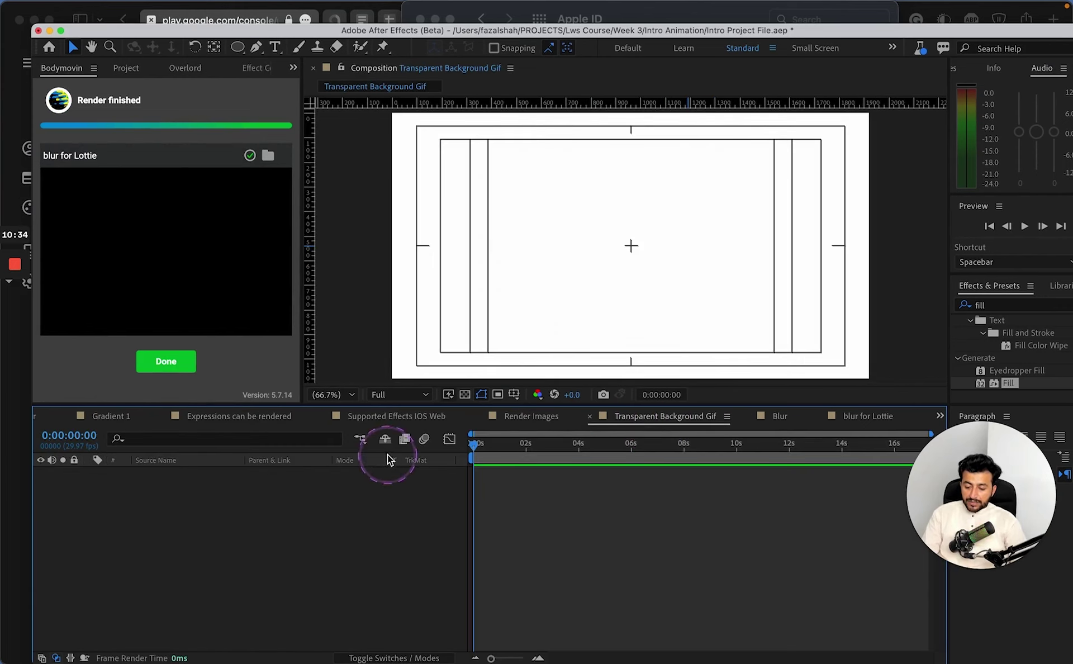
{"action": "left_click", "coordinate": [591, 417]}
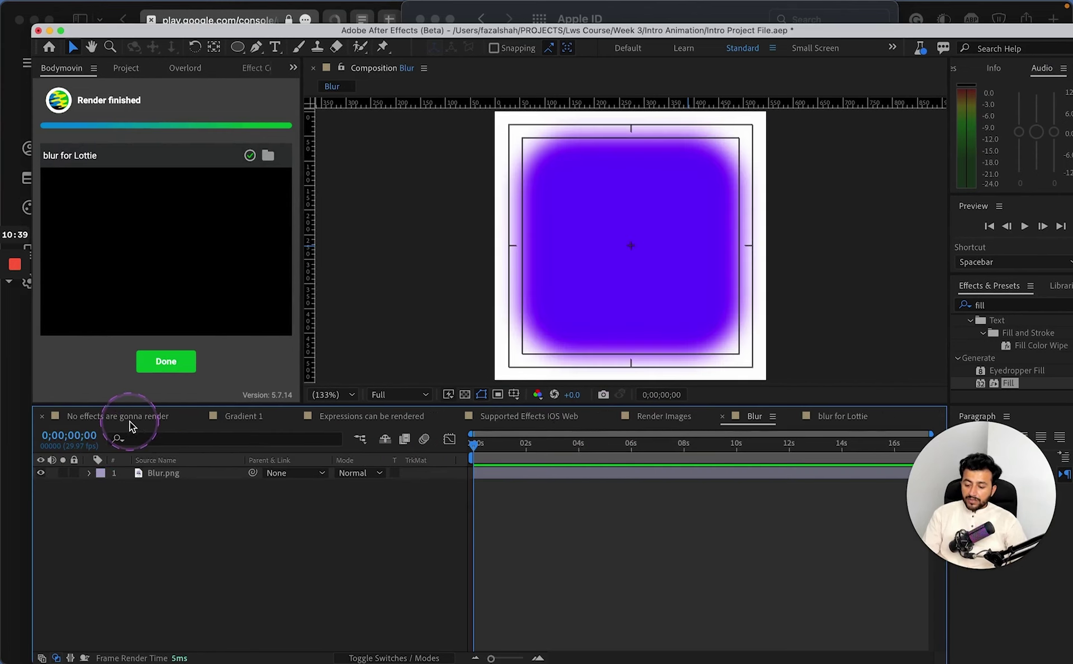
- Open the "No effects are gonna render" composition at 0:00:02:01, select the Elipse Outlines layer, and turn on the transparency grid
{"action": "left_click", "coordinate": [130, 422]}
{"action": "left_click_drag", "start_coordinate": [548, 451], "coordinate": [535, 451]}
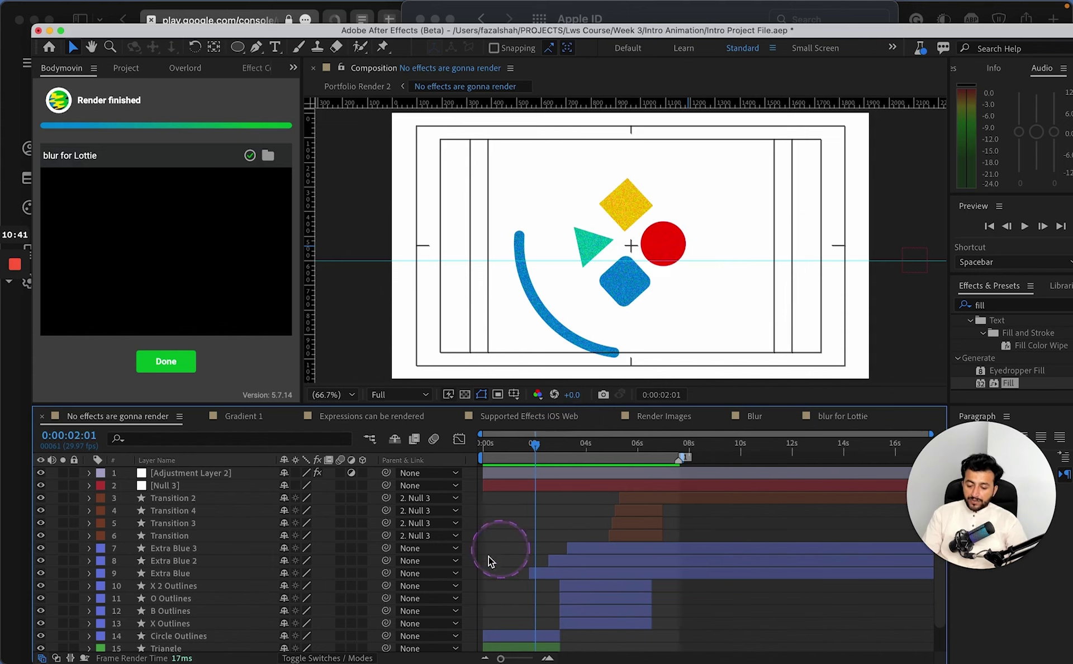
{"action": "scroll", "coordinate": [251, 558], "scroll_direction": "down", "scroll_amount": 2}
{"action": "left_click", "coordinate": [205, 632]}
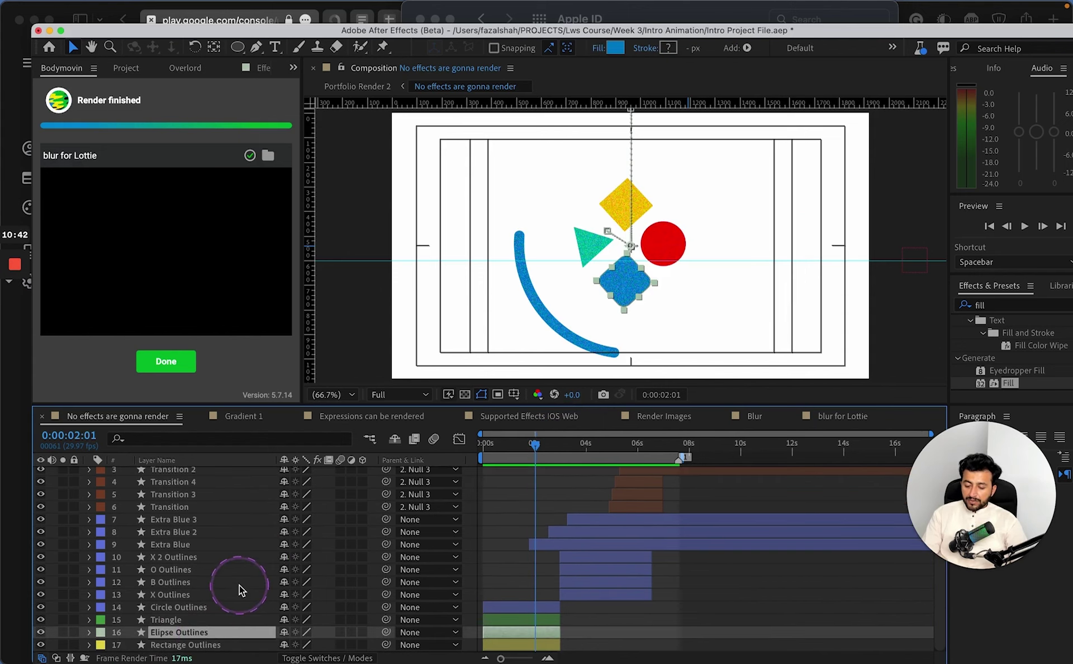
{"action": "scroll", "coordinate": [240, 586], "scroll_direction": "up", "scroll_amount": 2}
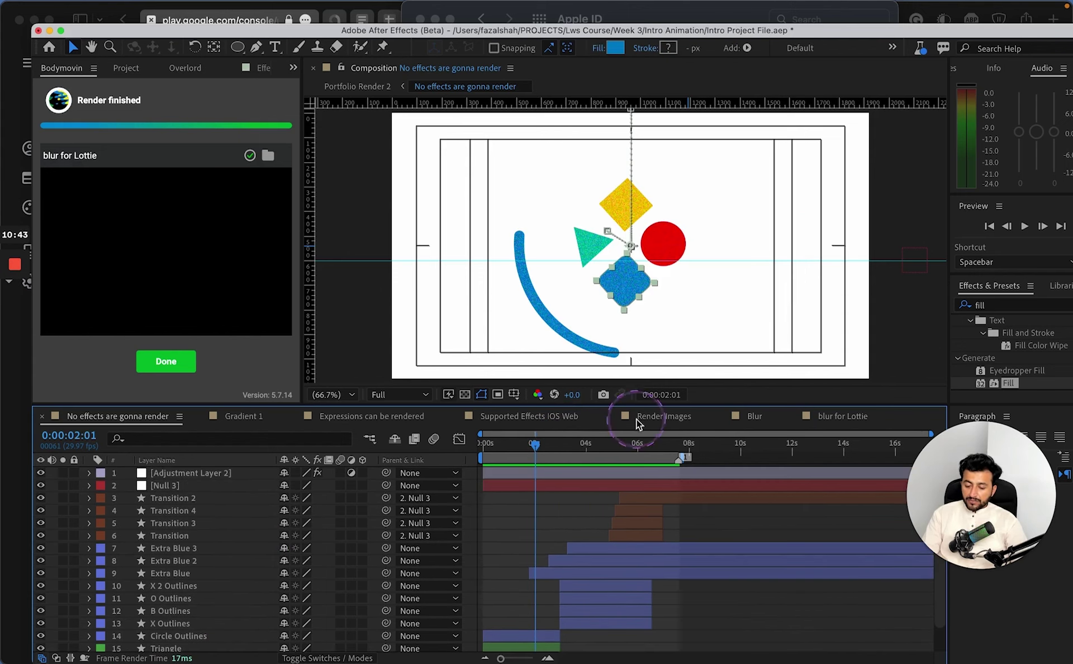
{"action": "left_click", "coordinate": [464, 394]}
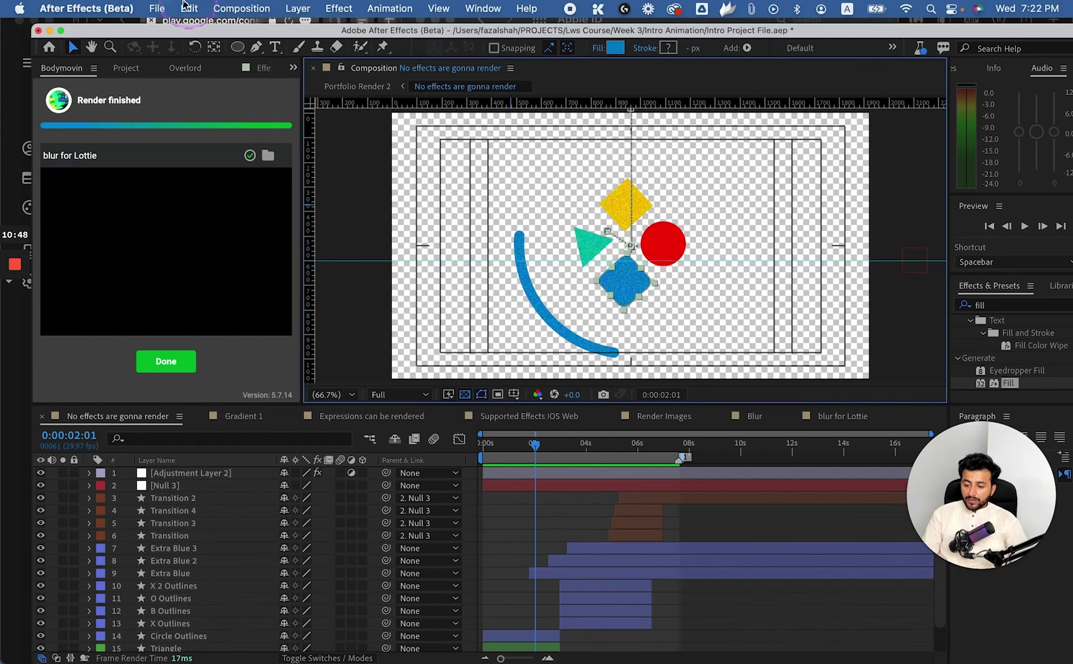
- Try to add "No effects are gonna render" to the Adobe Media Encoder queue and dismiss the error messages
{"action": "left_click", "coordinate": [157, 9]}
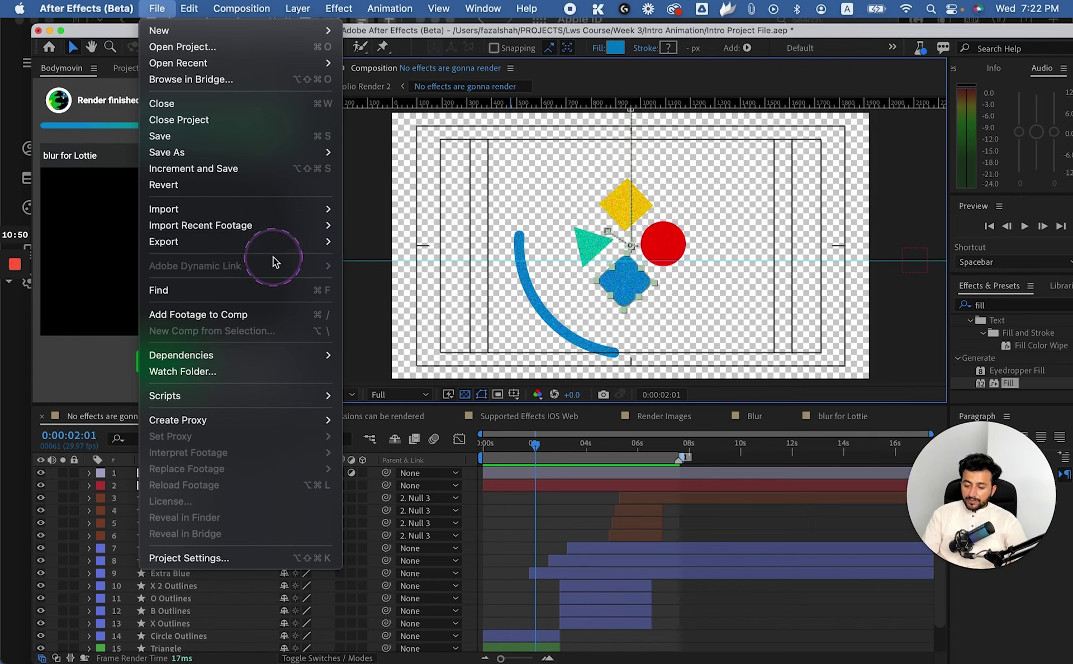
{"action": "mouse_move", "coordinate": [284, 241]}
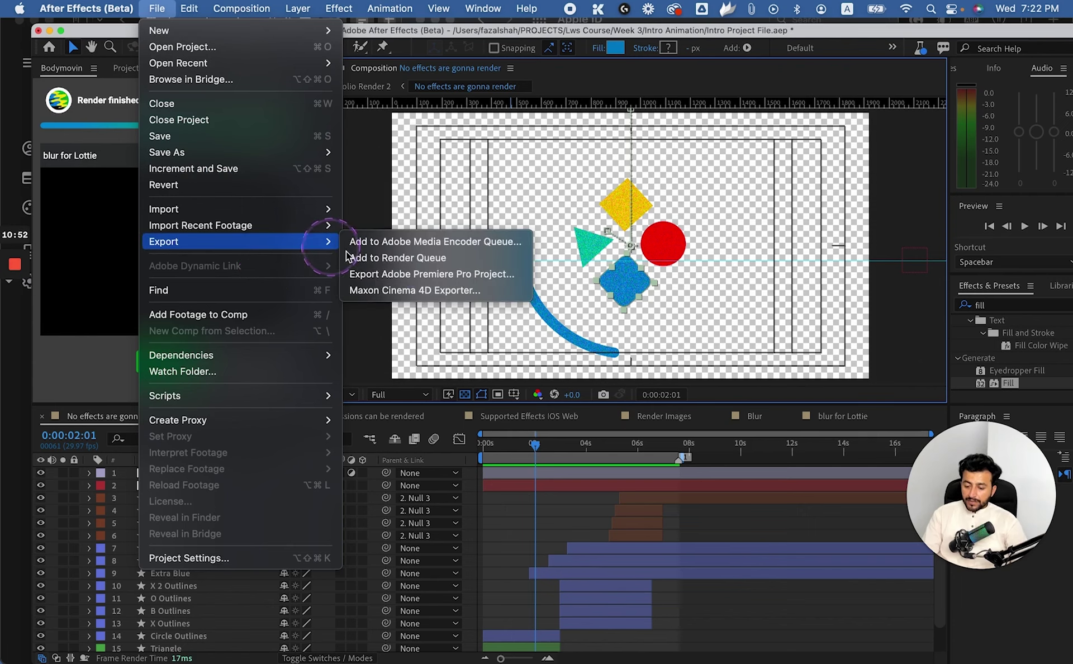
{"action": "left_click", "coordinate": [434, 246]}
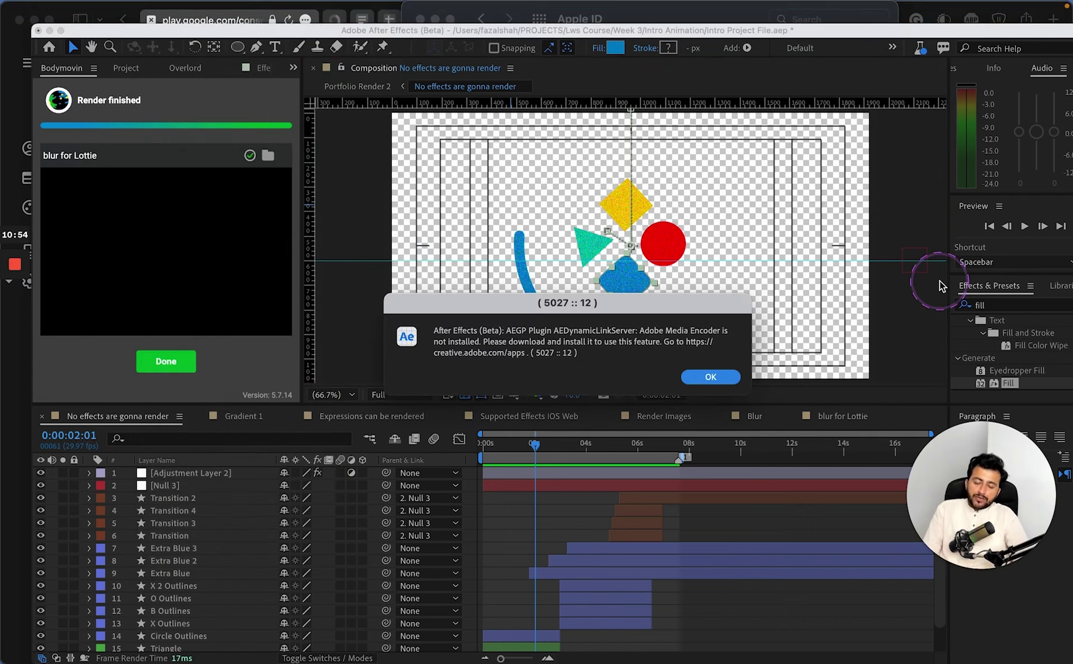
{"action": "left_click", "coordinate": [712, 373]}
{"action": "key", "text": "super+space"}
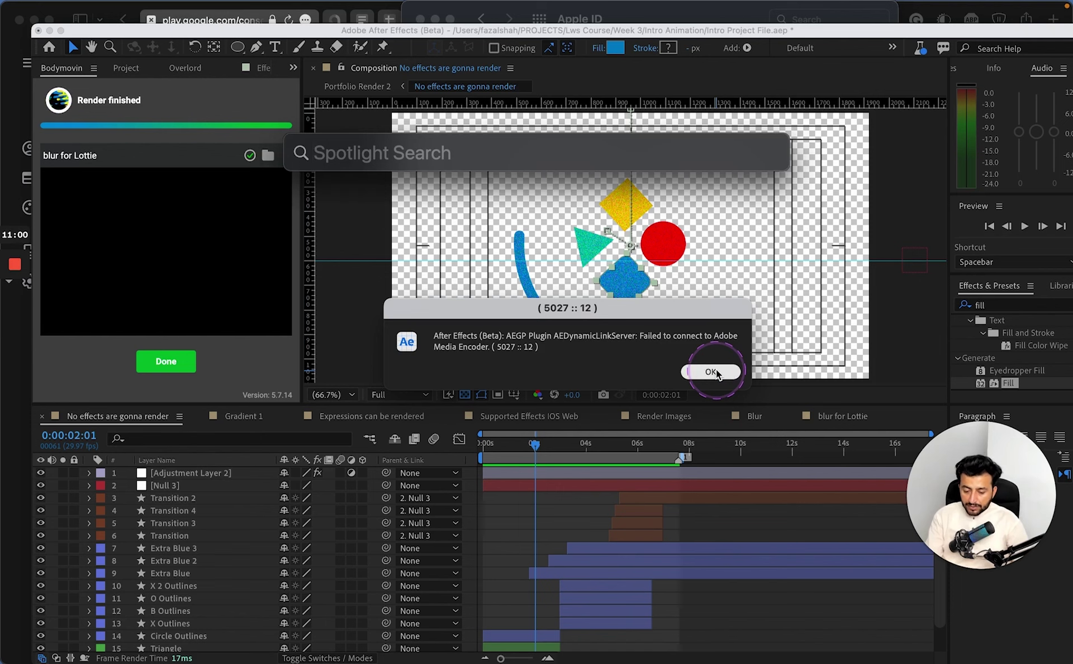
{"action": "left_click", "coordinate": [715, 372]}
- Try to launch Adobe Media Encoder 2022 through a system search for "medi", and dismiss the search
{"action": "key", "text": "super+space"}
{"action": "type", "text": "medi"}
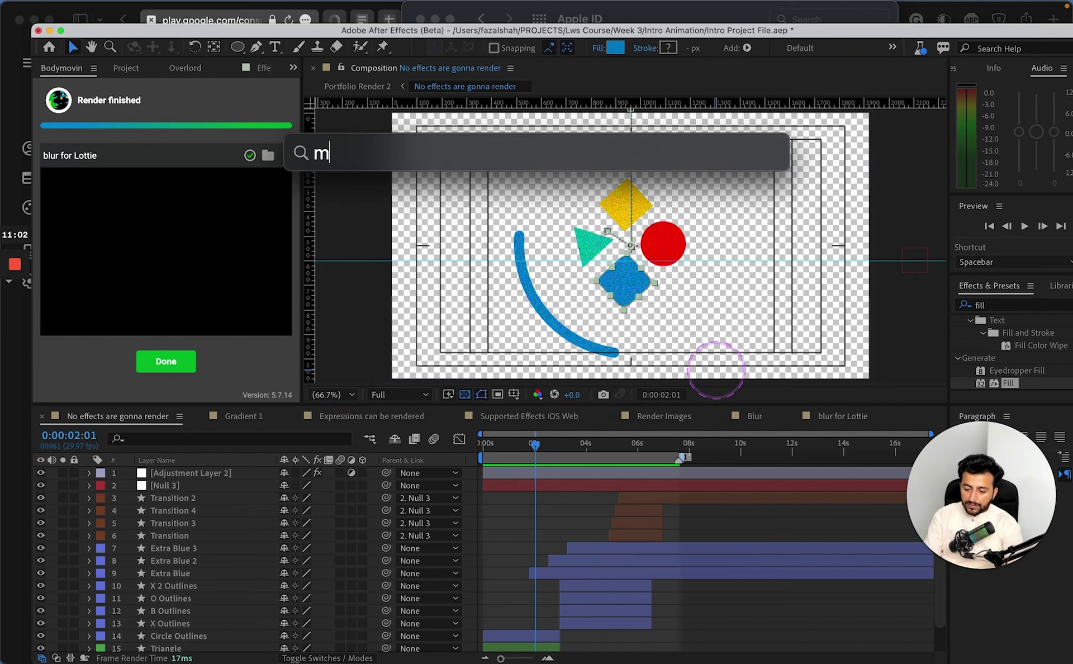
{"action": "key", "text": "Return"}
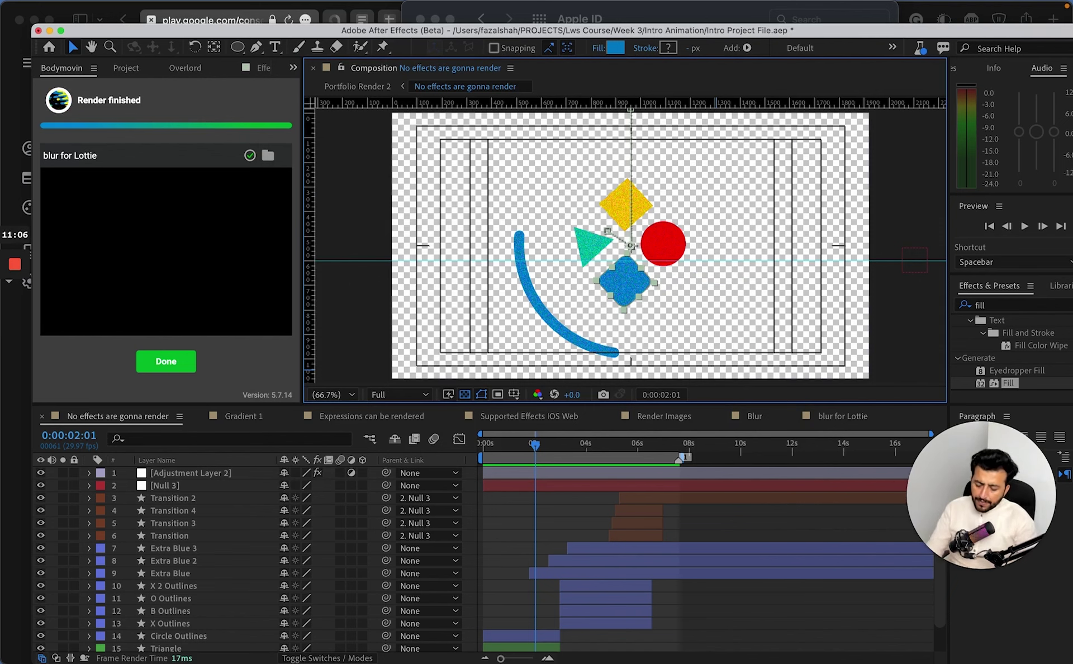
{"action": "key", "text": "super+space"}
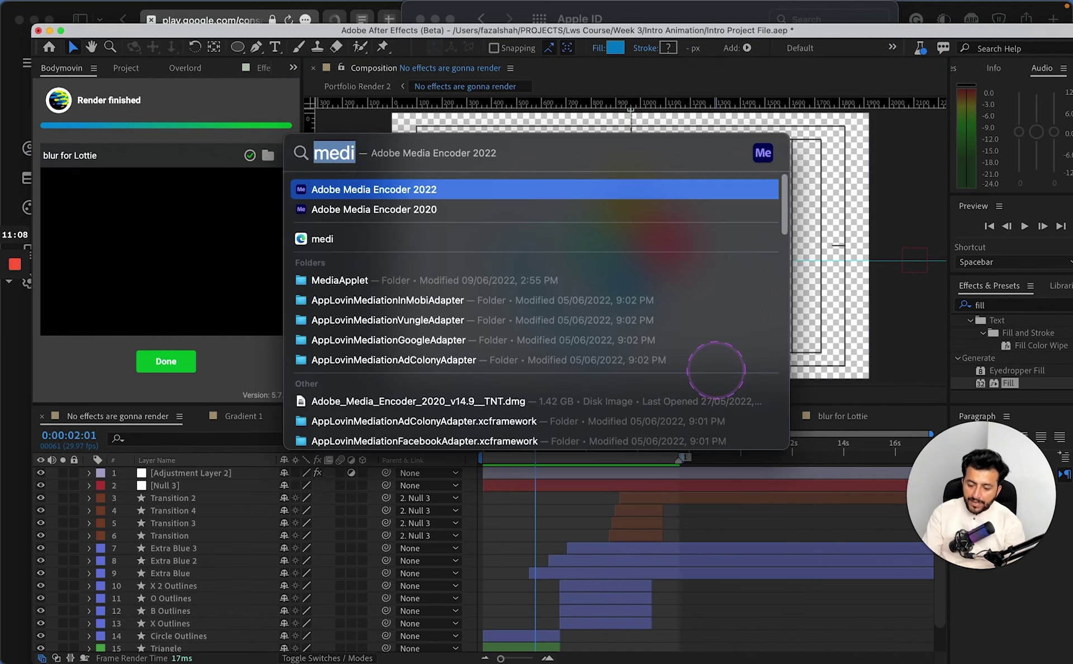
{"action": "left_click", "coordinate": [575, 32]}
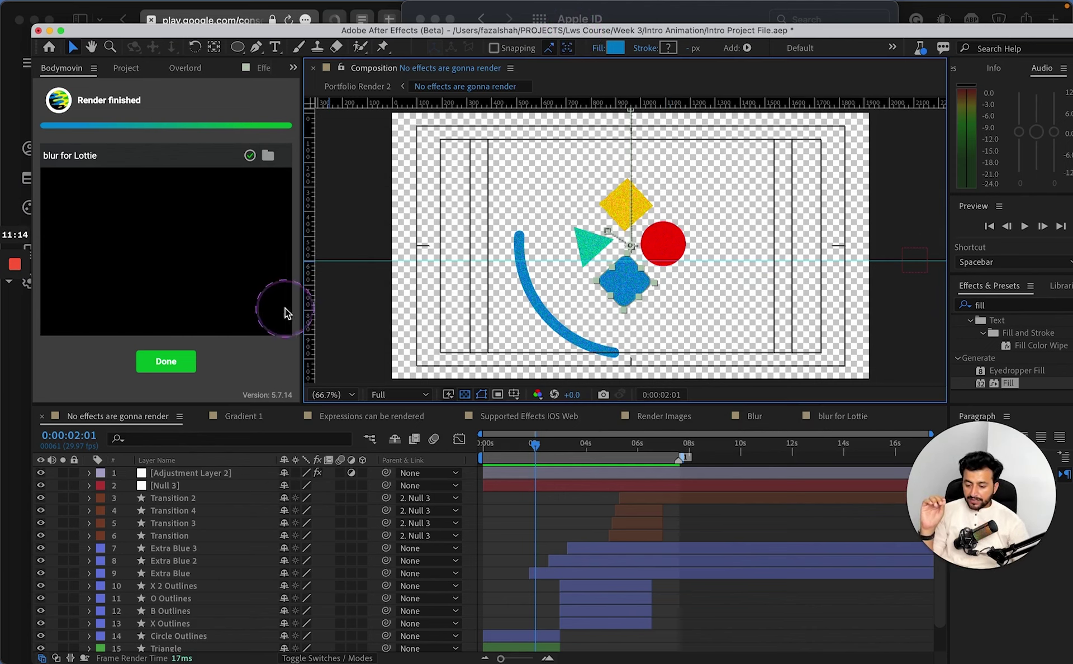
- Close the finished Bodymovin render, add "No effects are gonna render" to the Render Queue, and delete the Gradient 1 item from it
{"action": "left_click", "coordinate": [163, 360]}
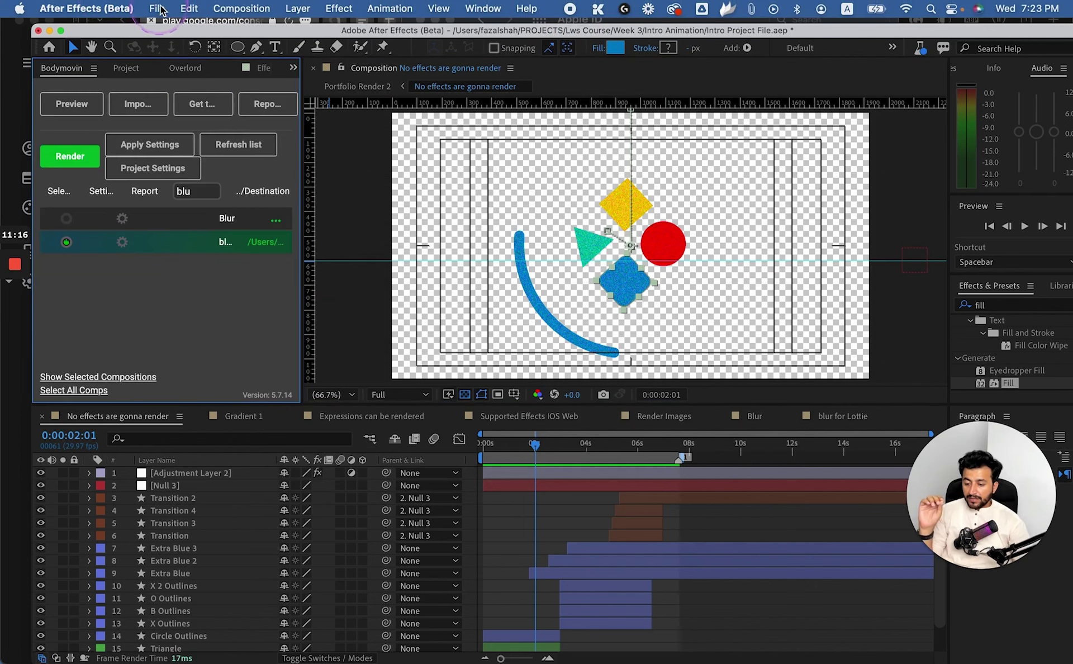
{"action": "left_click", "coordinate": [158, 9]}
{"action": "left_click", "coordinate": [268, 242]}
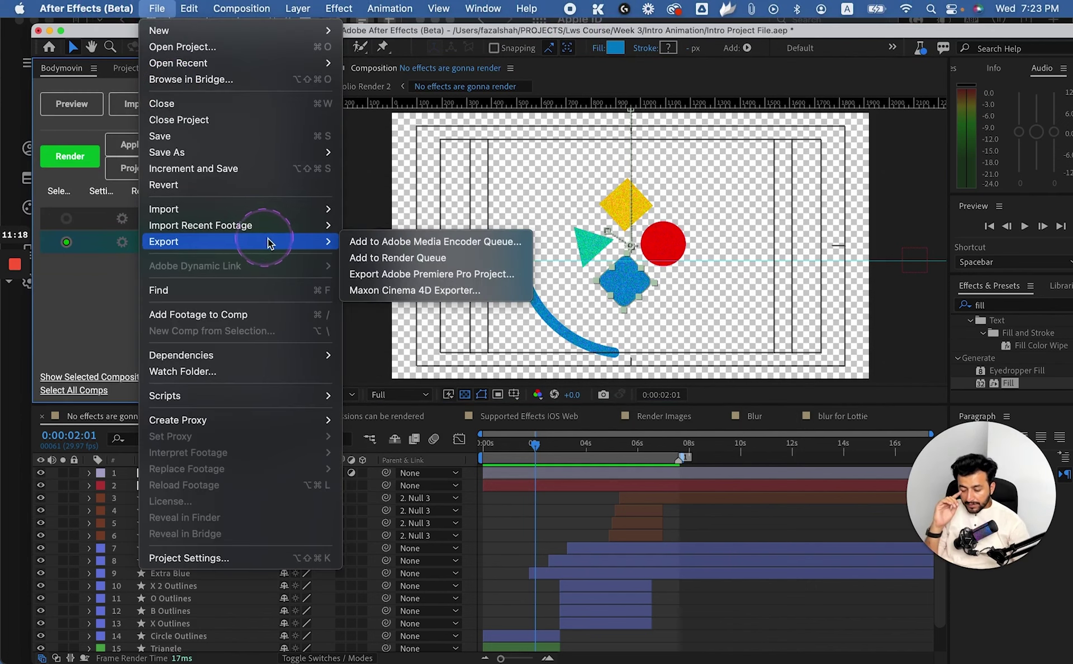
{"action": "left_click", "coordinate": [391, 257]}
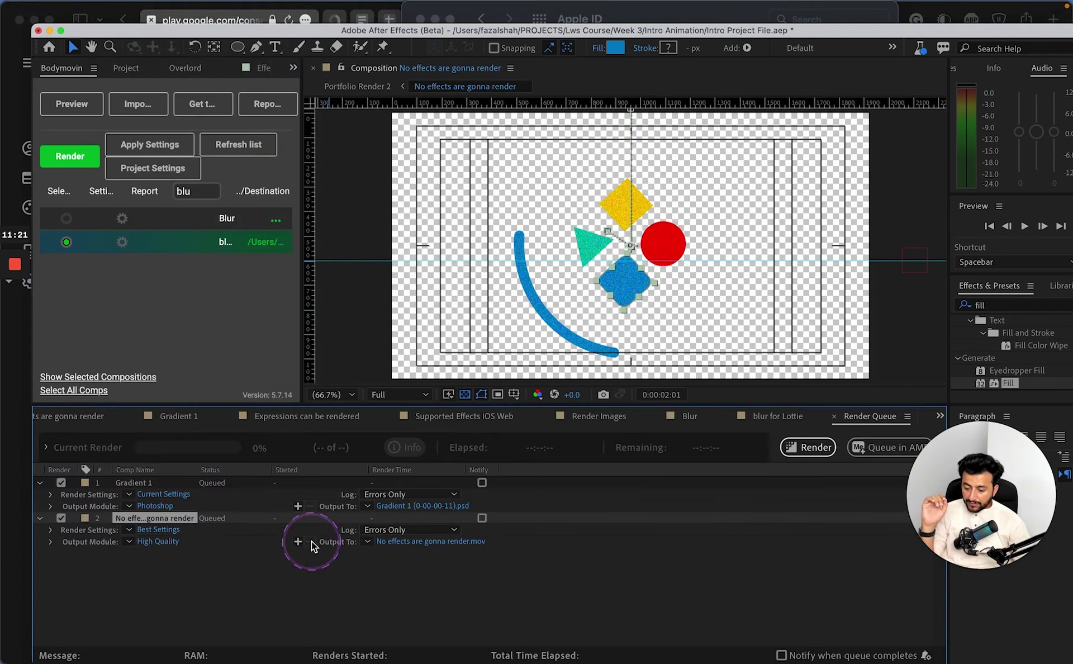
{"action": "left_click", "coordinate": [135, 484]}
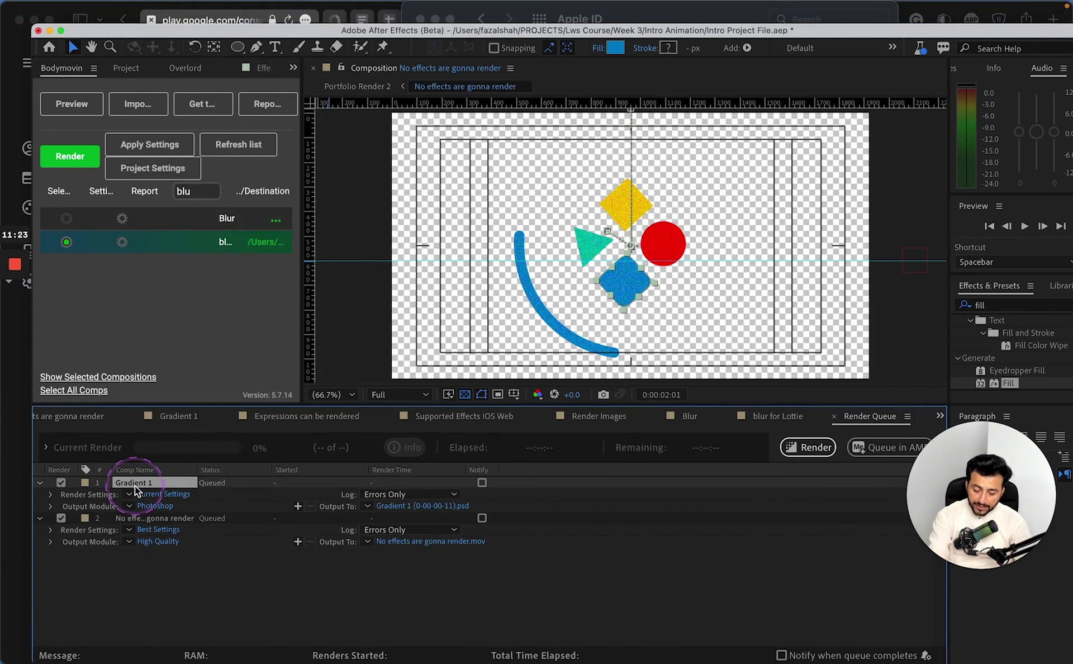
{"action": "key", "text": "Delete"}
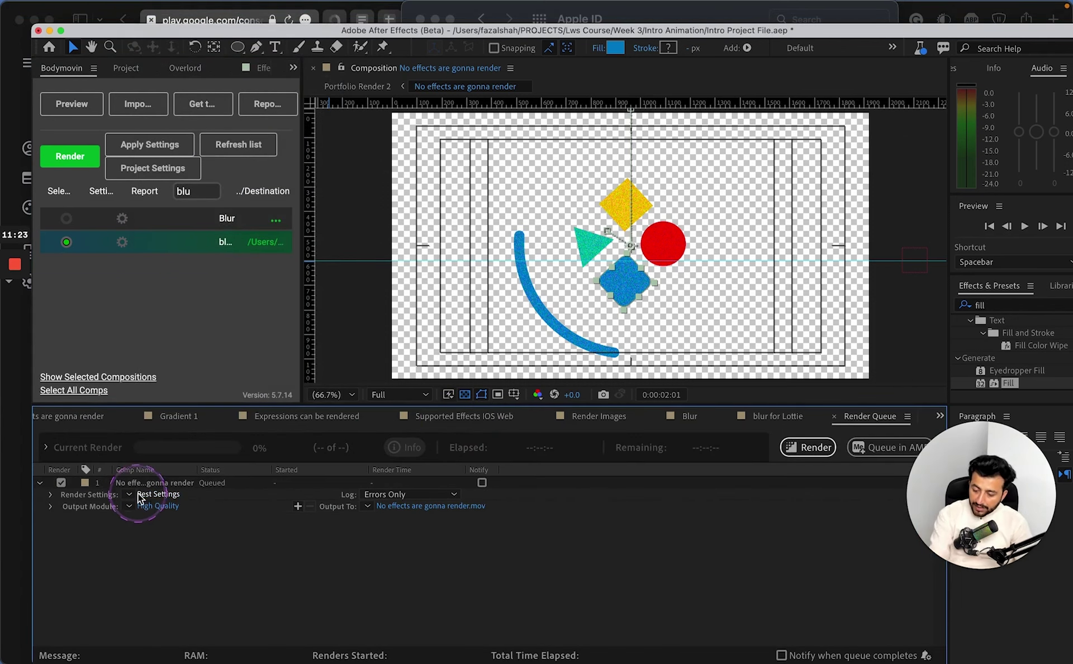
- Direct the queued render's output to a new folder named "PNG Sequence" on the Desktop
{"action": "left_click", "coordinate": [430, 509]}
{"action": "left_click", "coordinate": [315, 210]}
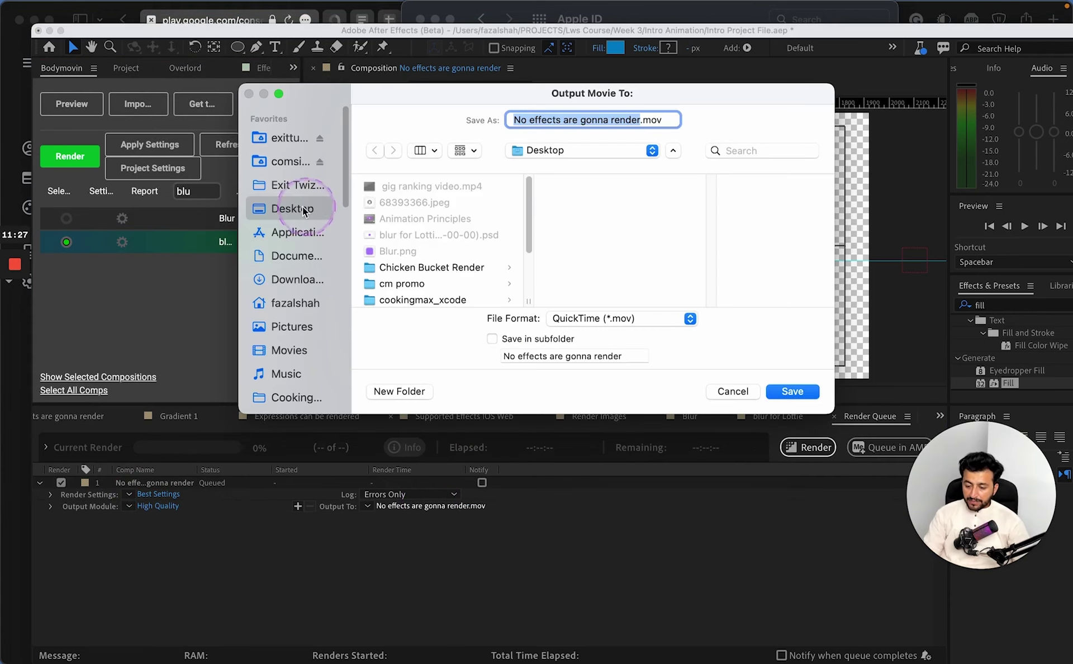
{"action": "left_click", "coordinate": [391, 388]}
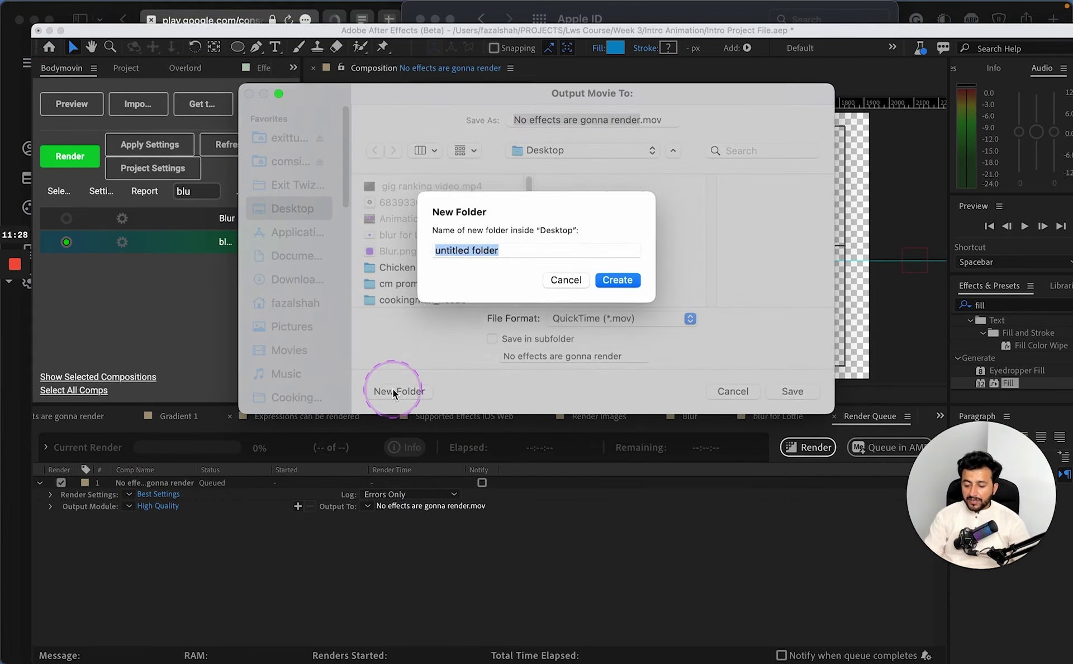
{"action": "type", "text": "PNG Sequence"}
{"action": "key", "text": "Return"}
{"action": "left_click", "coordinate": [801, 393]}
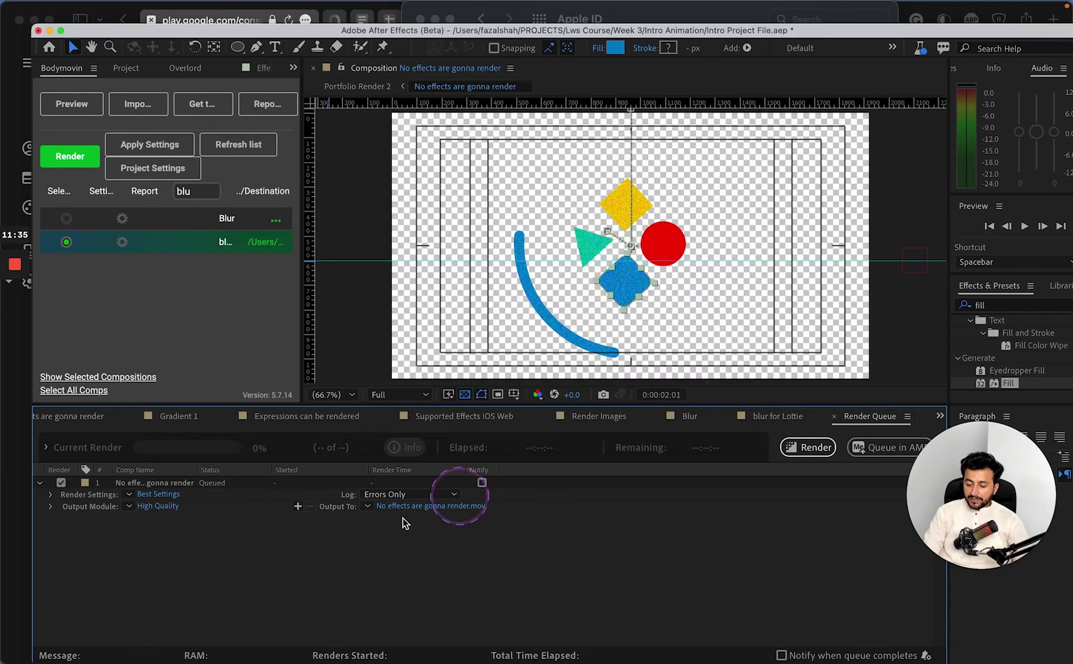
- Set the output module format to PNG Sequence and start rendering the composition
{"action": "left_click", "coordinate": [156, 506]}
{"action": "left_click", "coordinate": [518, 174]}
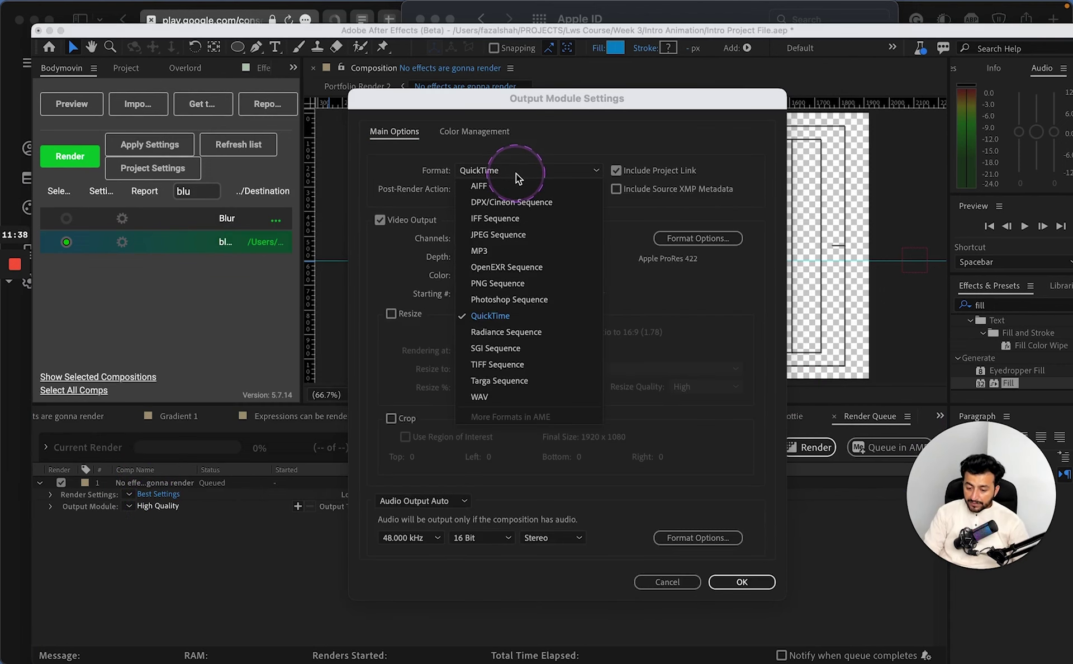
{"action": "left_click", "coordinate": [496, 283]}
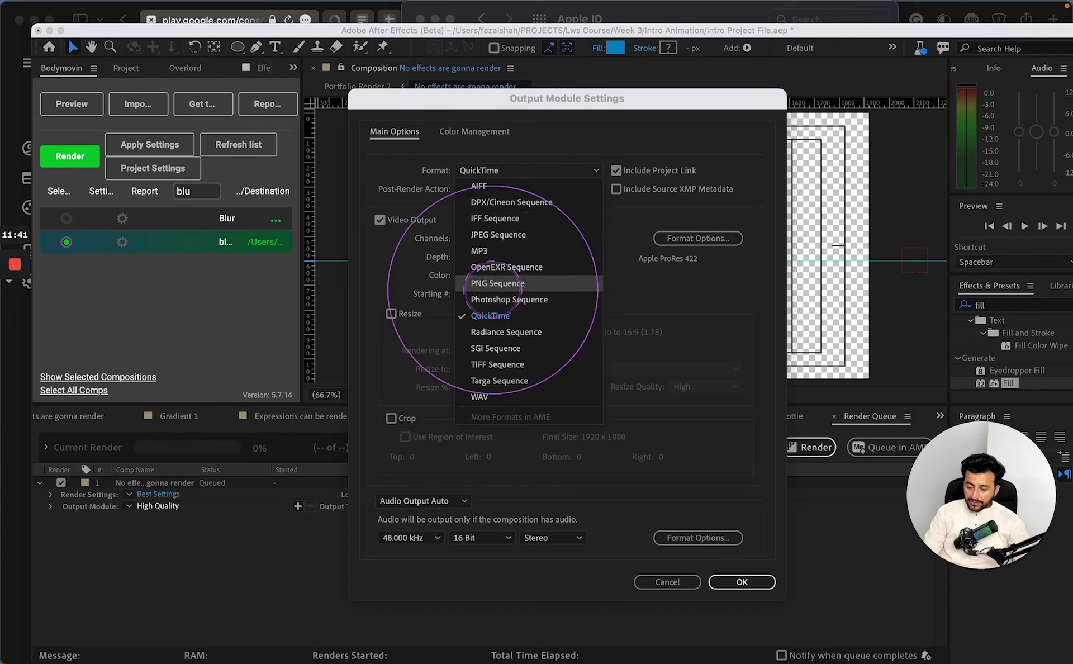
{"action": "left_click", "coordinate": [504, 285]}
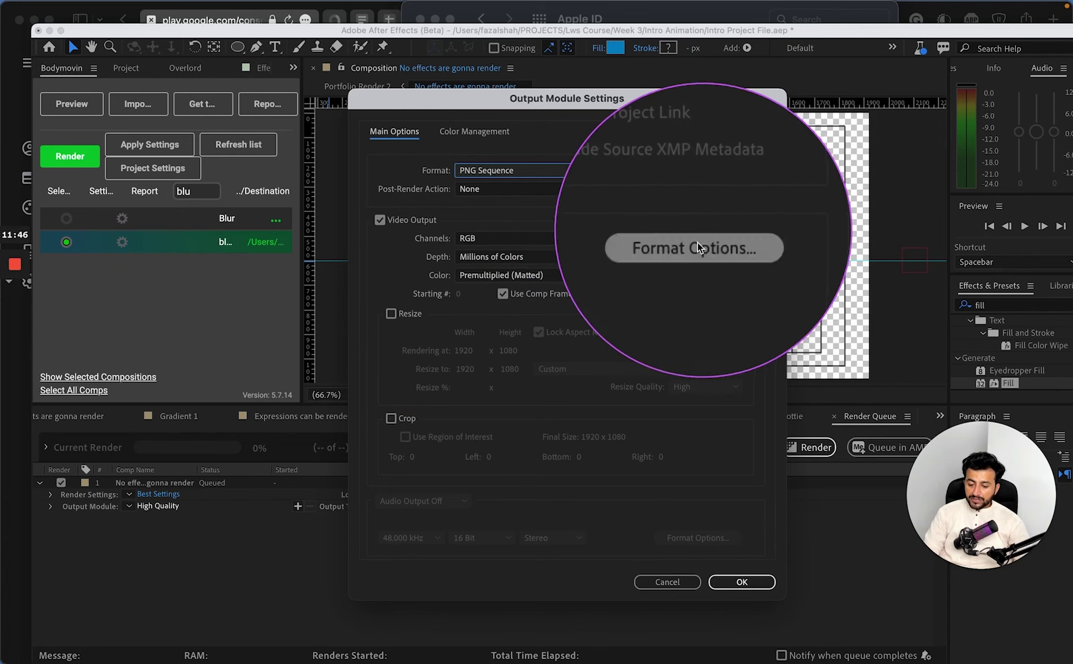
{"action": "left_click", "coordinate": [742, 582]}
{"action": "left_click", "coordinate": [813, 446]}
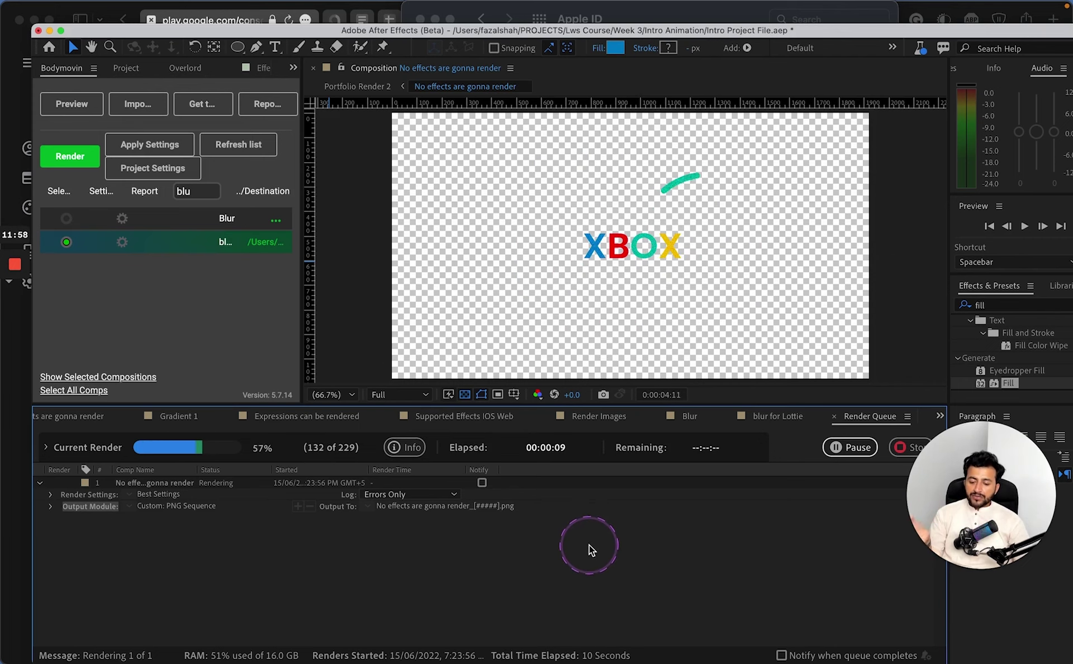
- Launch Photoshop through a system search for "pho"
{"action": "key", "text": "super+space"}
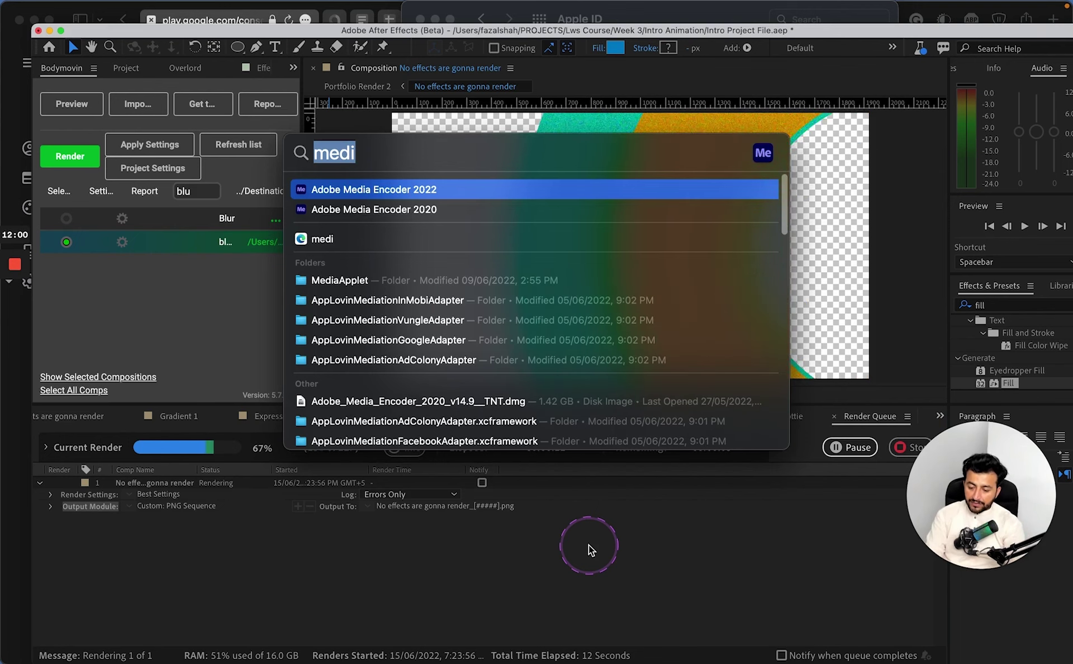
{"action": "type", "text": "pho"}
{"action": "key", "text": "Return"}
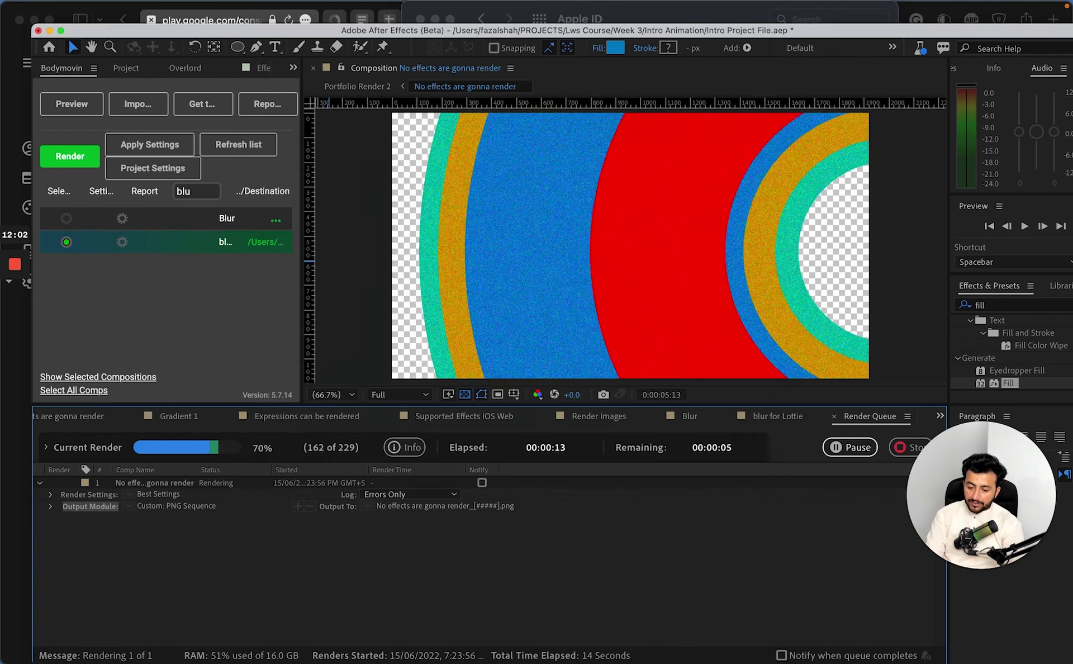
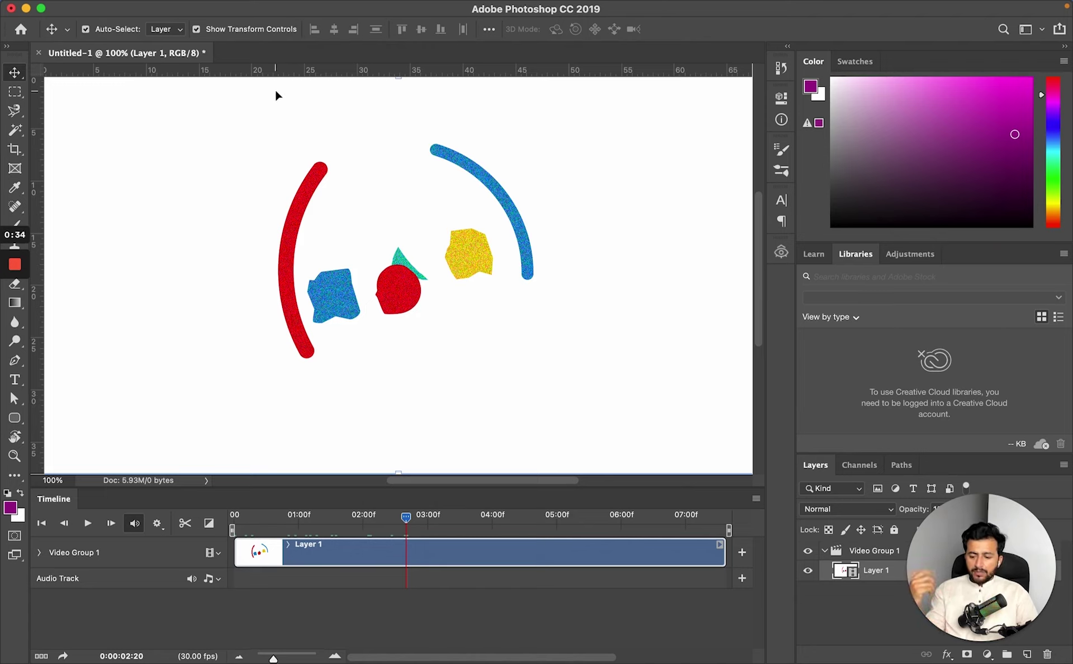
- View the Image Sequence option for opening the first frame in the PNG Sequence folder, and cancel the file dialog
{"action": "mouse_move", "coordinate": [57, 5]}
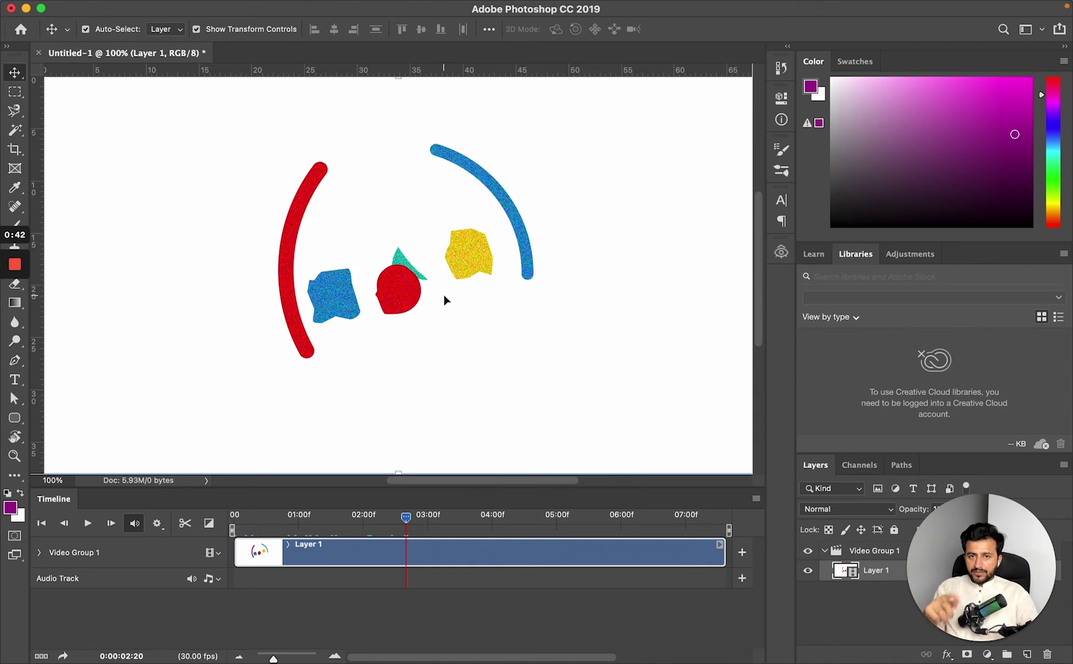
{"action": "mouse_move", "coordinate": [152, 3]}
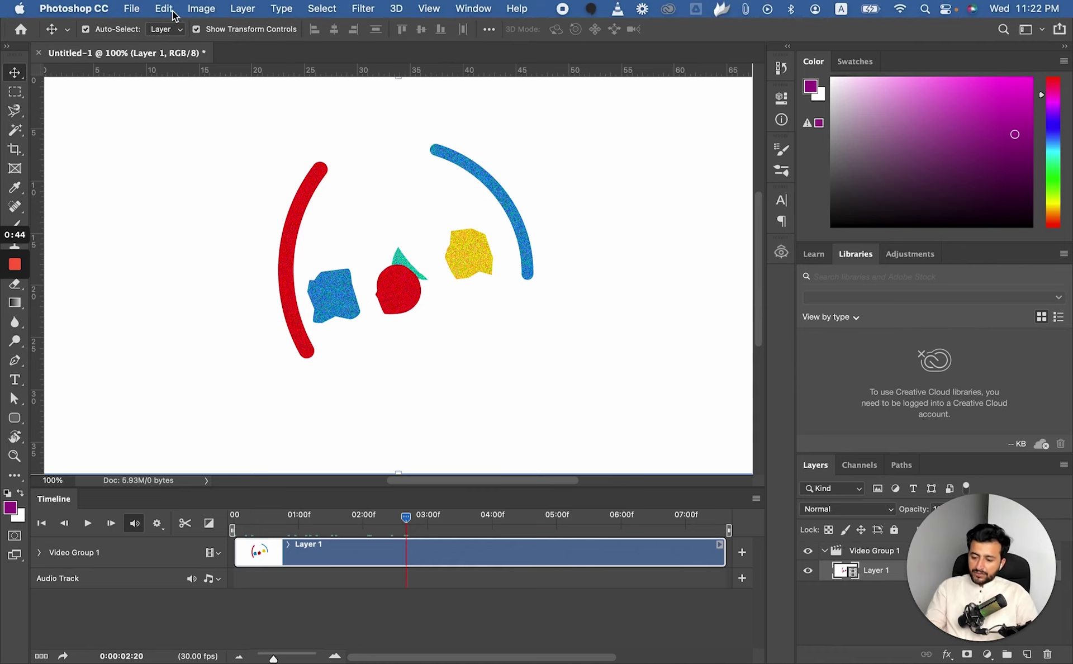
{"action": "left_click", "coordinate": [135, 8]}
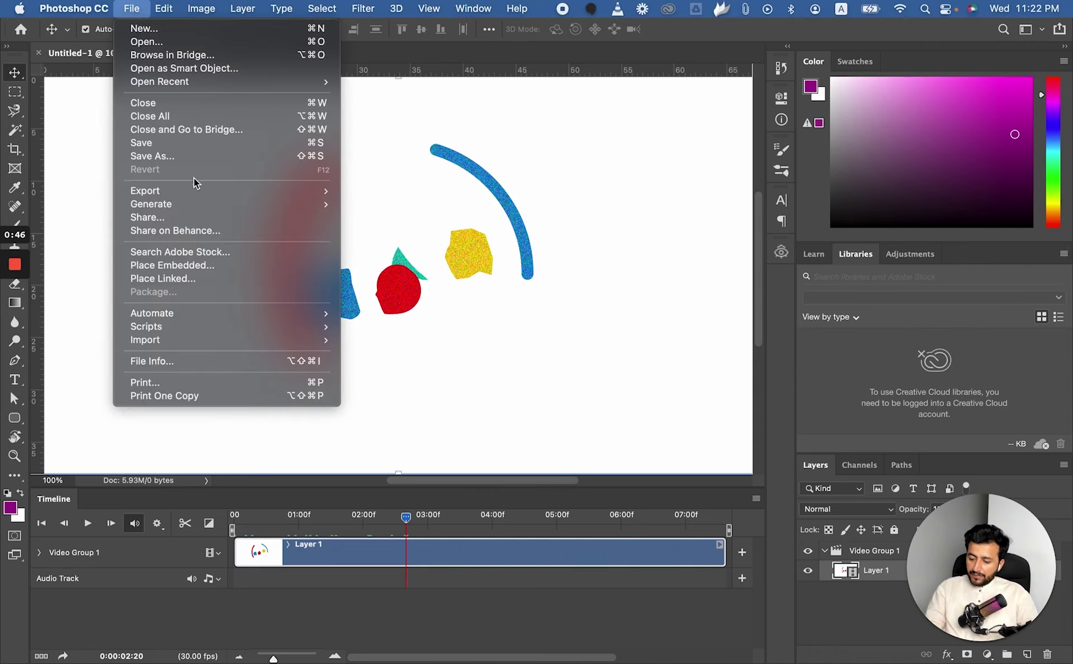
{"action": "left_click", "coordinate": [68, 134]}
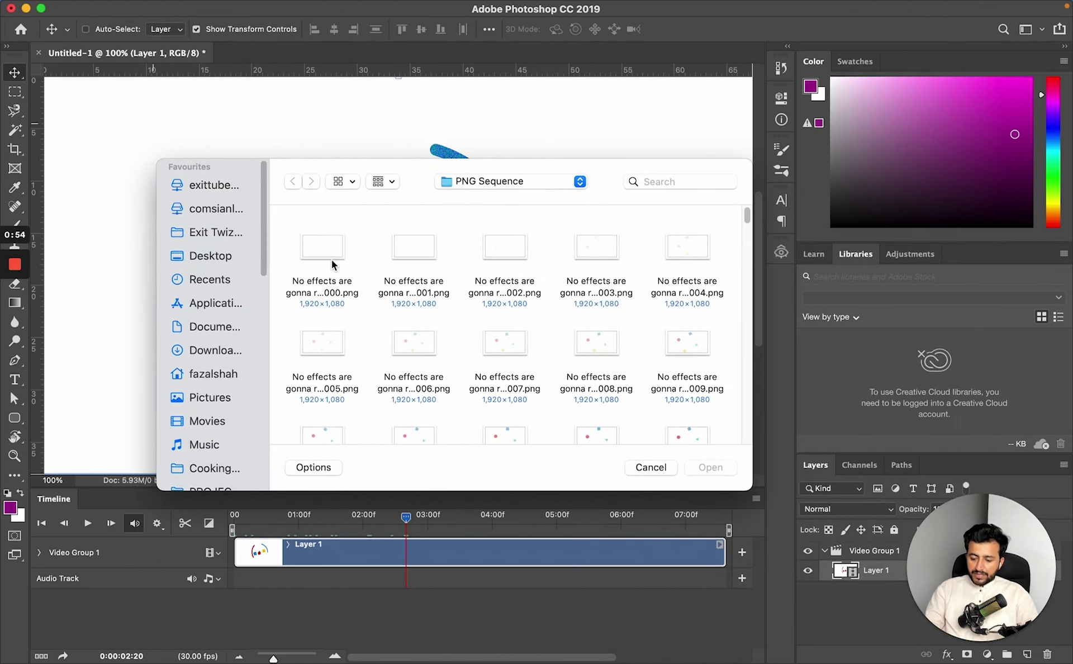
{"action": "left_click", "coordinate": [323, 256]}
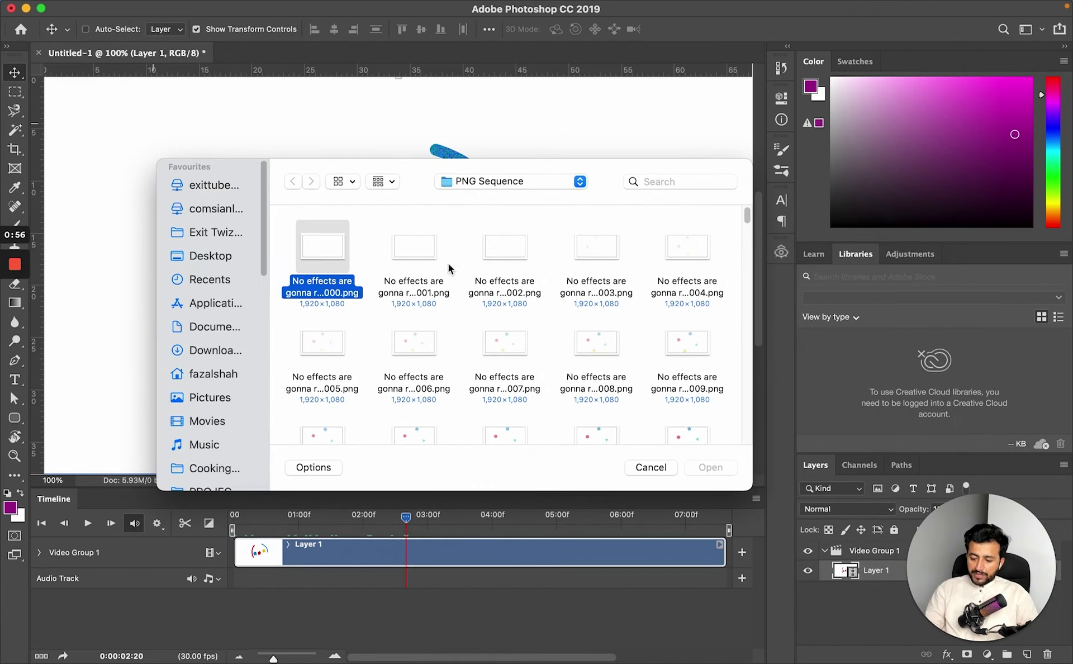
{"action": "left_click", "coordinate": [313, 469]}
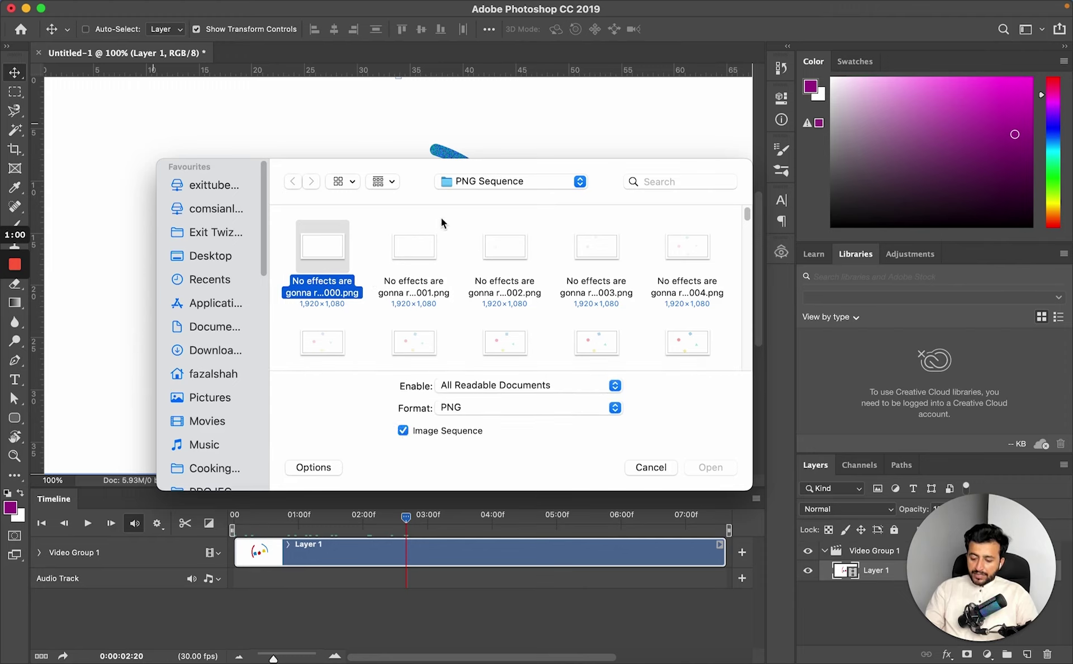
{"action": "left_click", "coordinate": [649, 467]}
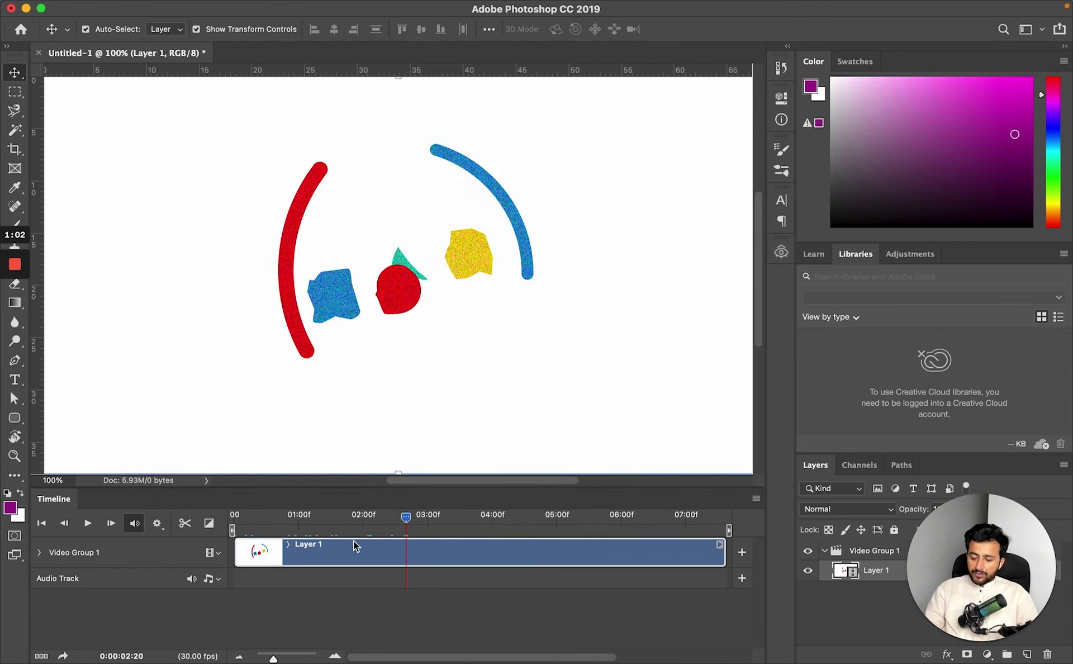
- Preview the imported sequence at 0:00:03:26 and 0:00:05:01 on the timeline, and check that the Timeline panel is enabled
{"action": "left_click_drag", "start_coordinate": [405, 510], "coordinate": [483, 531]}
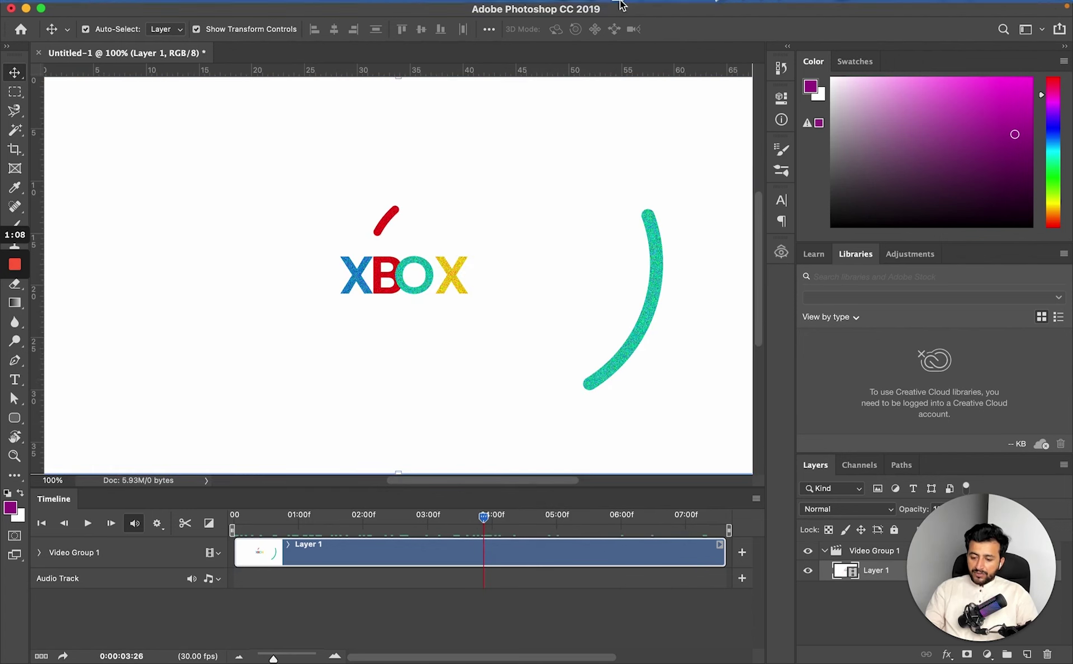
{"action": "mouse_move", "coordinate": [506, 5]}
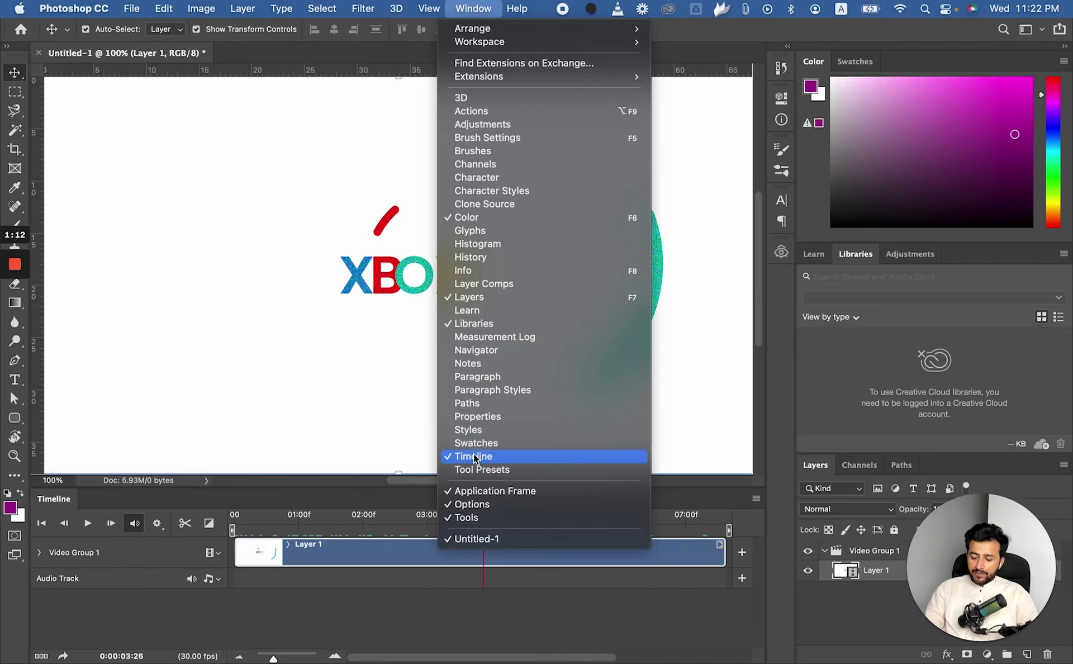
{"action": "left_click", "coordinate": [397, 581]}
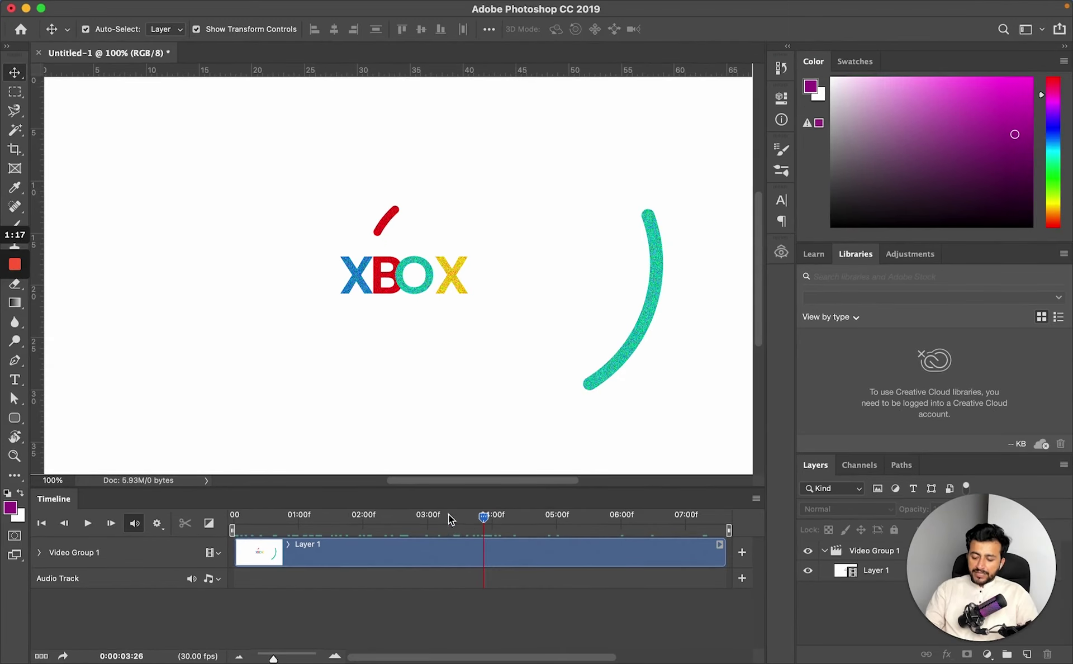
{"action": "left_click_drag", "start_coordinate": [448, 514], "coordinate": [559, 489]}
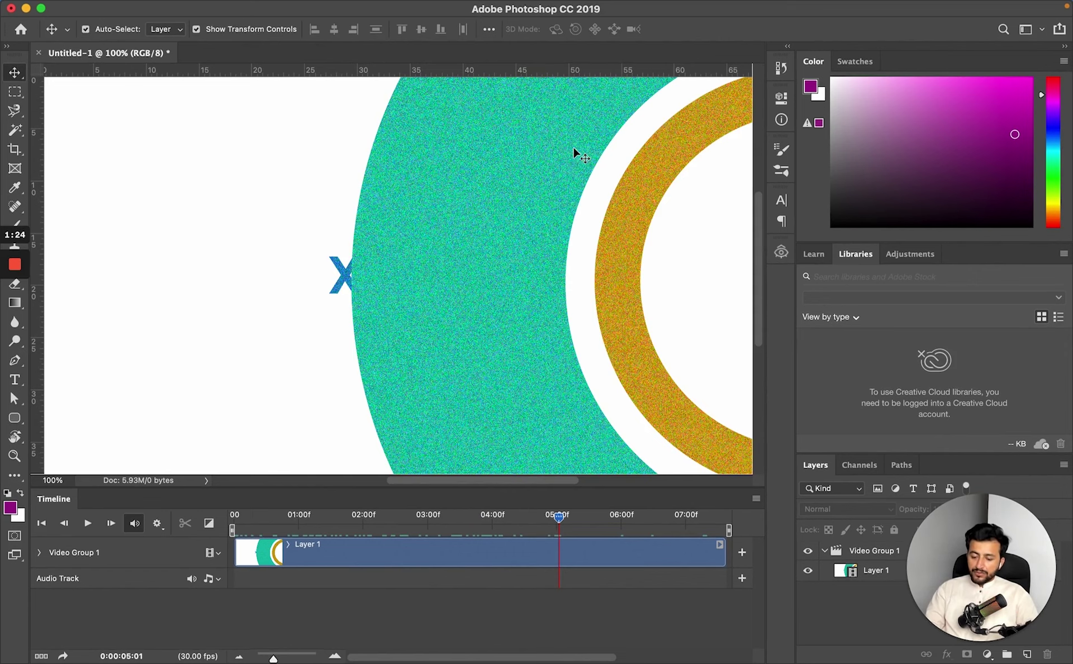
- Switch to Photoshop 2022 and cancel its open Save for Web export
{"action": "key", "text": "ctrl+Up"}
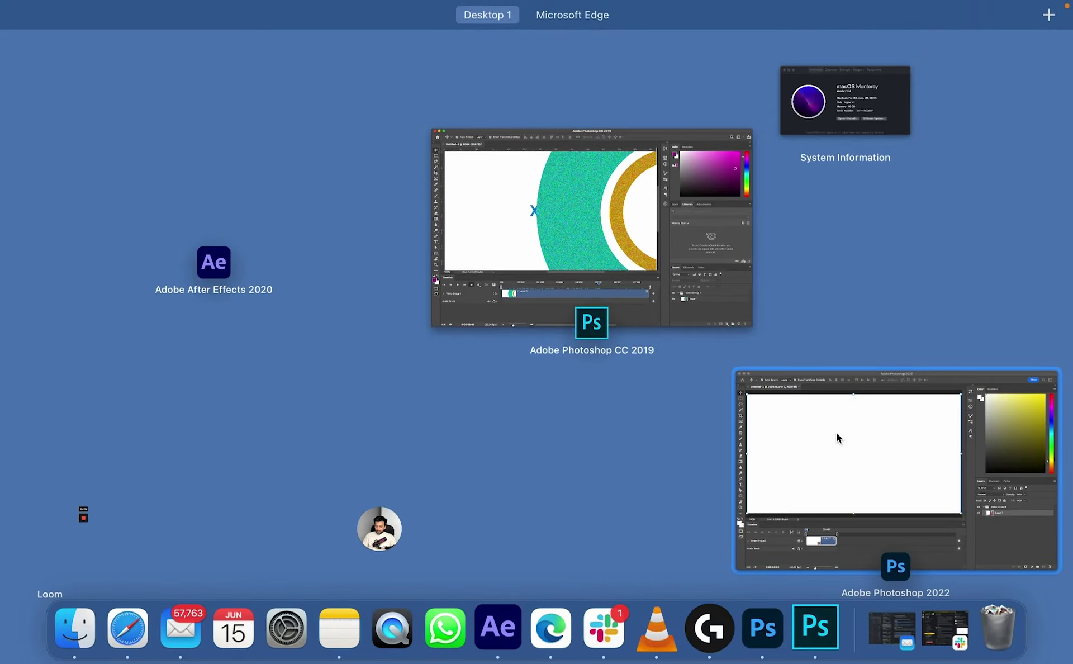
{"action": "left_click", "coordinate": [812, 411]}
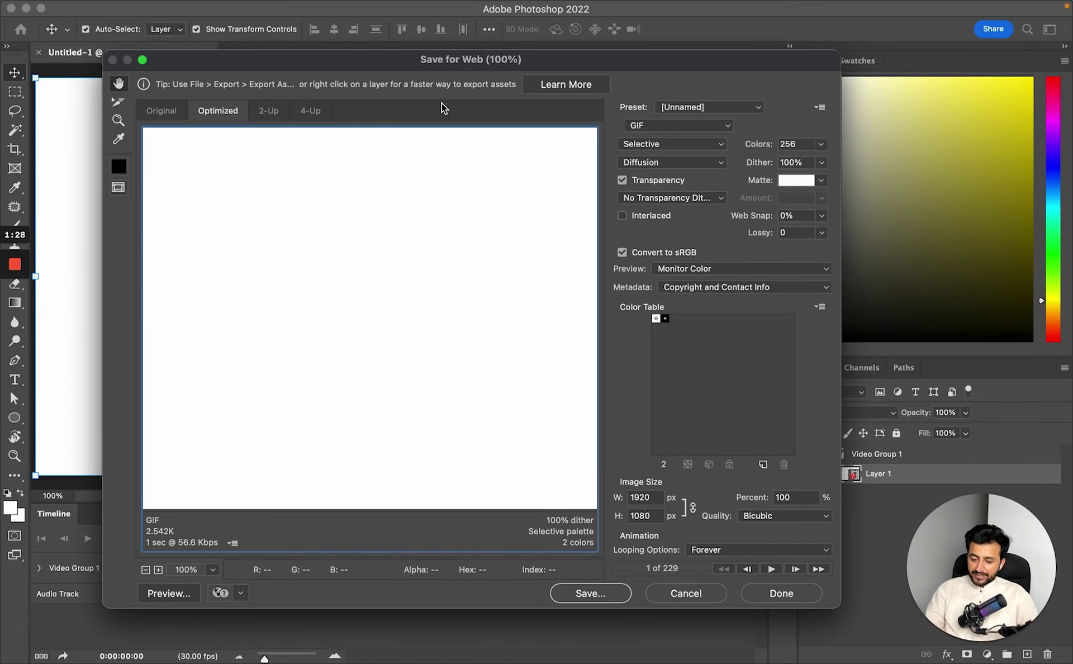
{"action": "left_click_drag", "start_coordinate": [464, 63], "coordinate": [501, 79]}
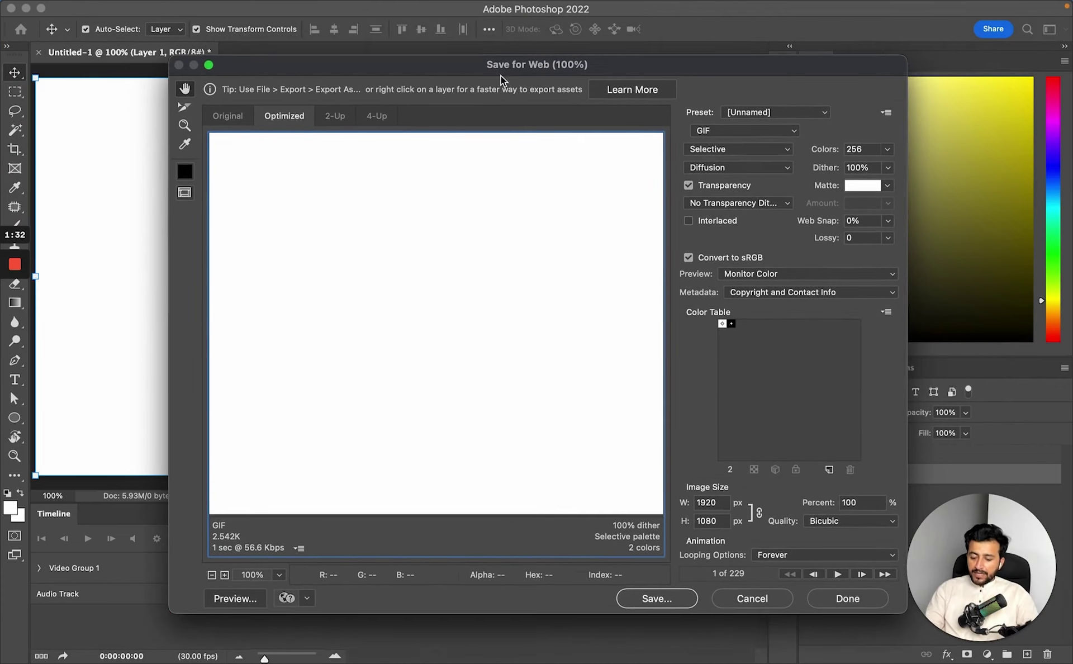
{"action": "left_click", "coordinate": [751, 598]}
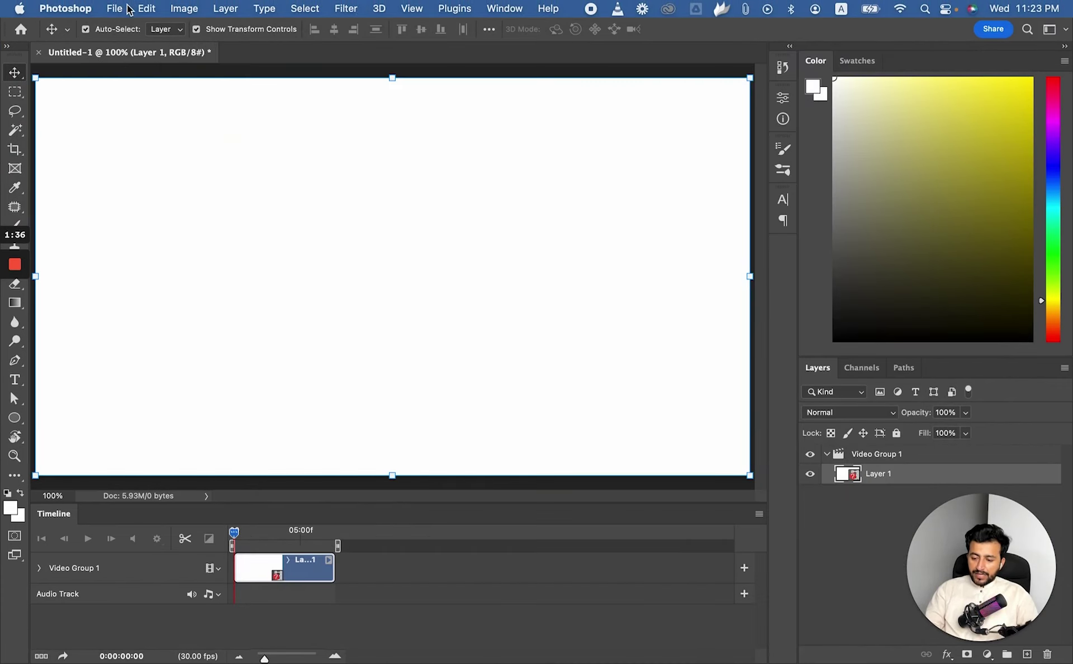
- Open the Save for Web (Legacy) export for the image sequence with GIF as the file format
{"action": "left_click", "coordinate": [128, 8]}
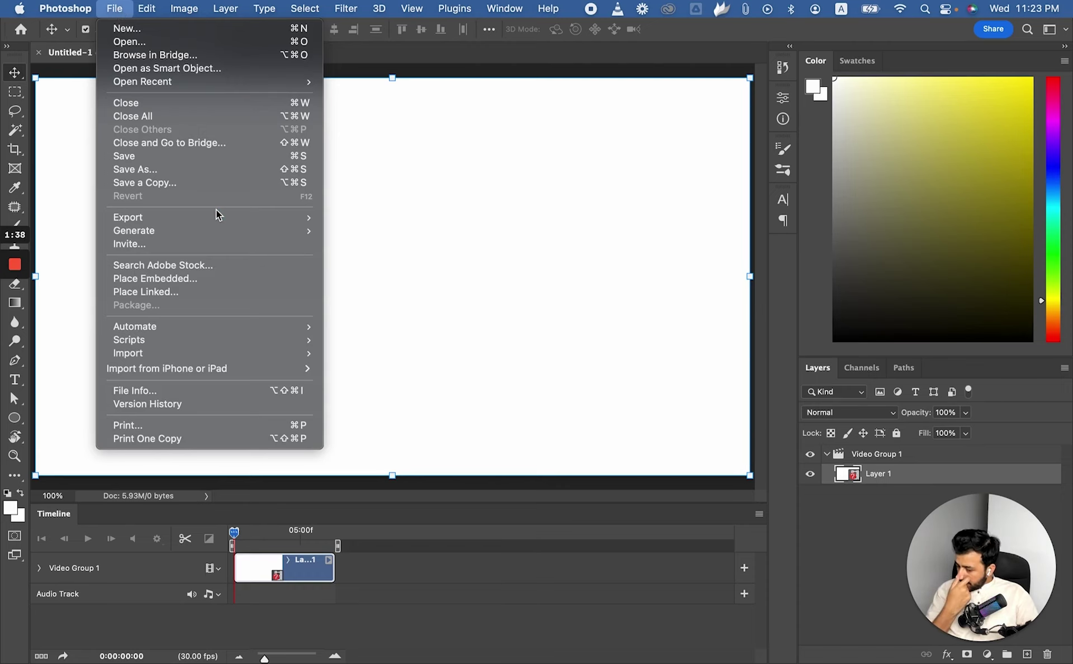
{"action": "mouse_move", "coordinate": [233, 216]}
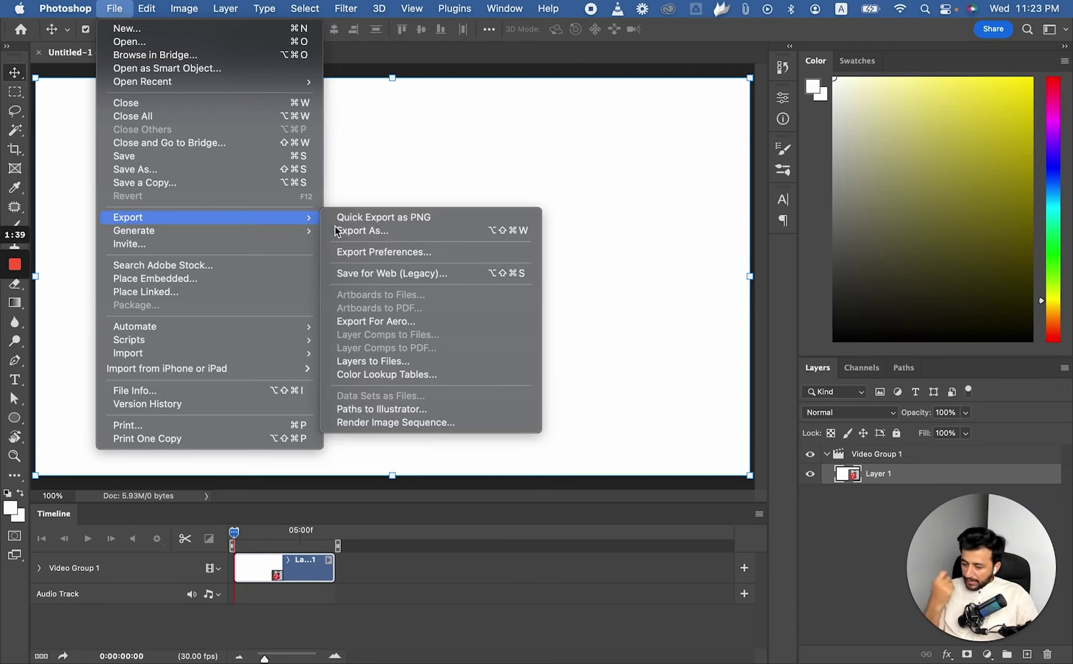
{"action": "left_click", "coordinate": [387, 275]}
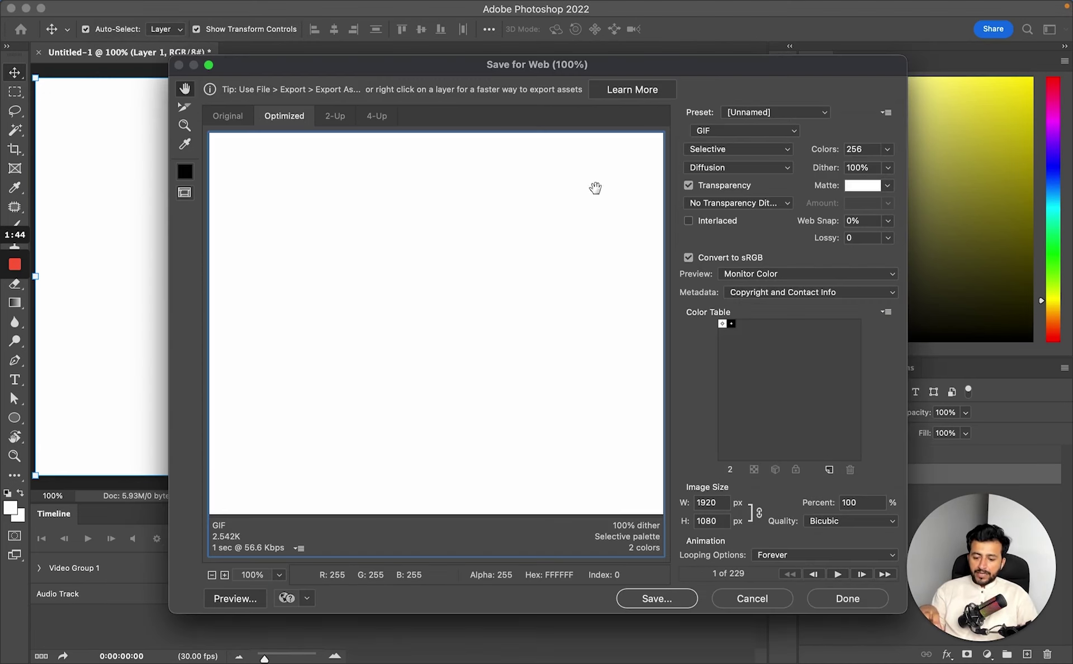
{"action": "left_click", "coordinate": [724, 133]}
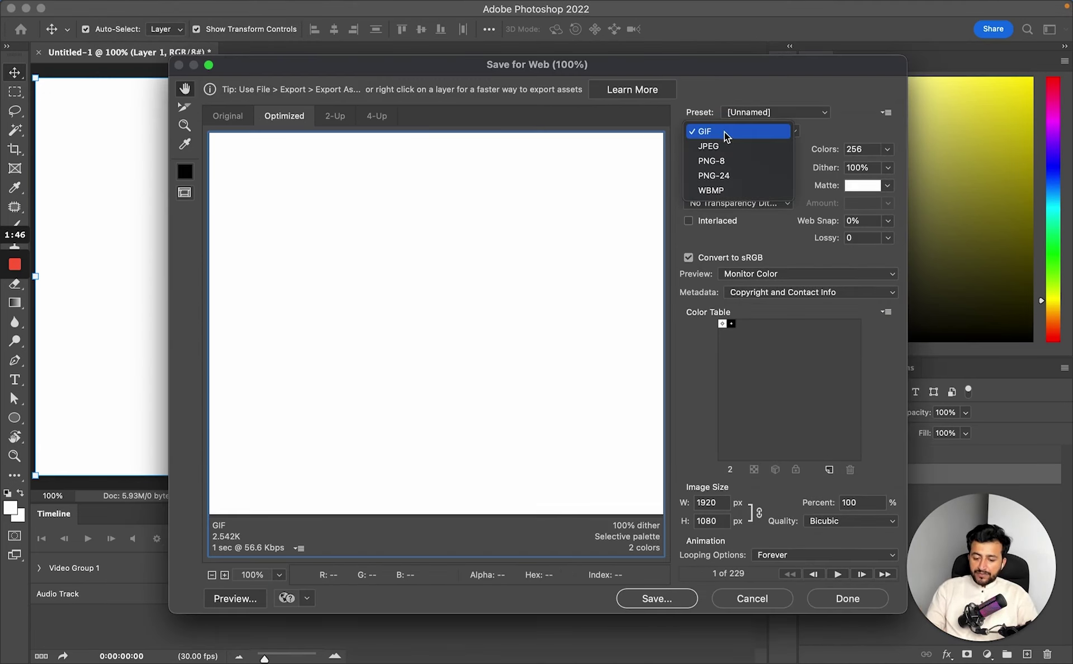
{"action": "left_click", "coordinate": [724, 131]}
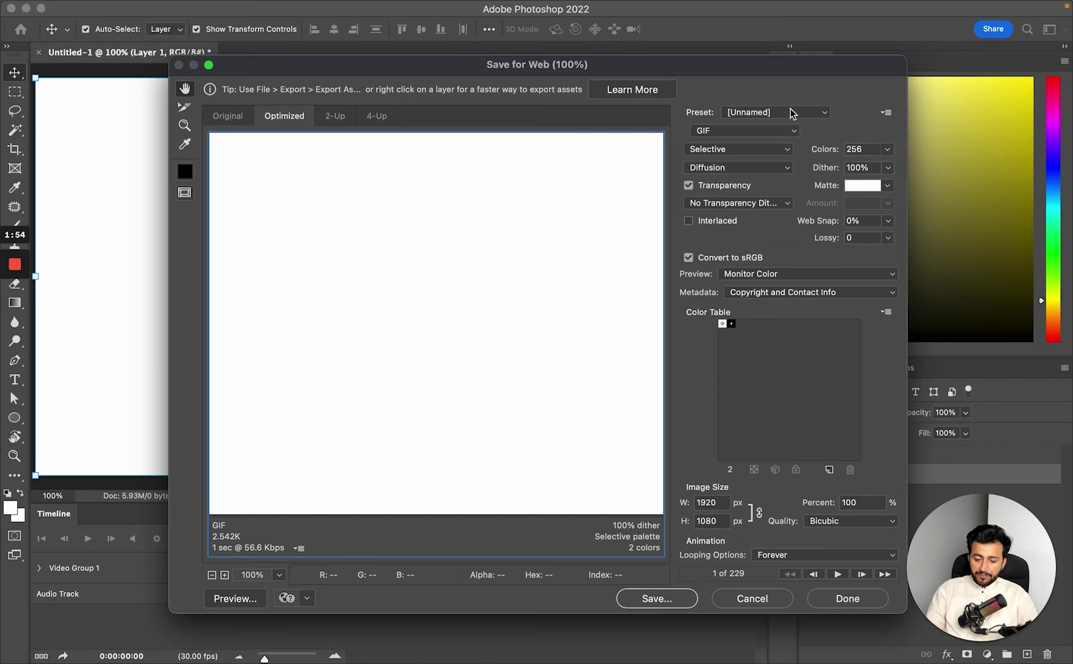
- Review the GIF transparency and transparency dither options, and view the save dialog without saving the file
{"action": "left_click", "coordinate": [689, 185]}
{"action": "left_click", "coordinate": [738, 205]}
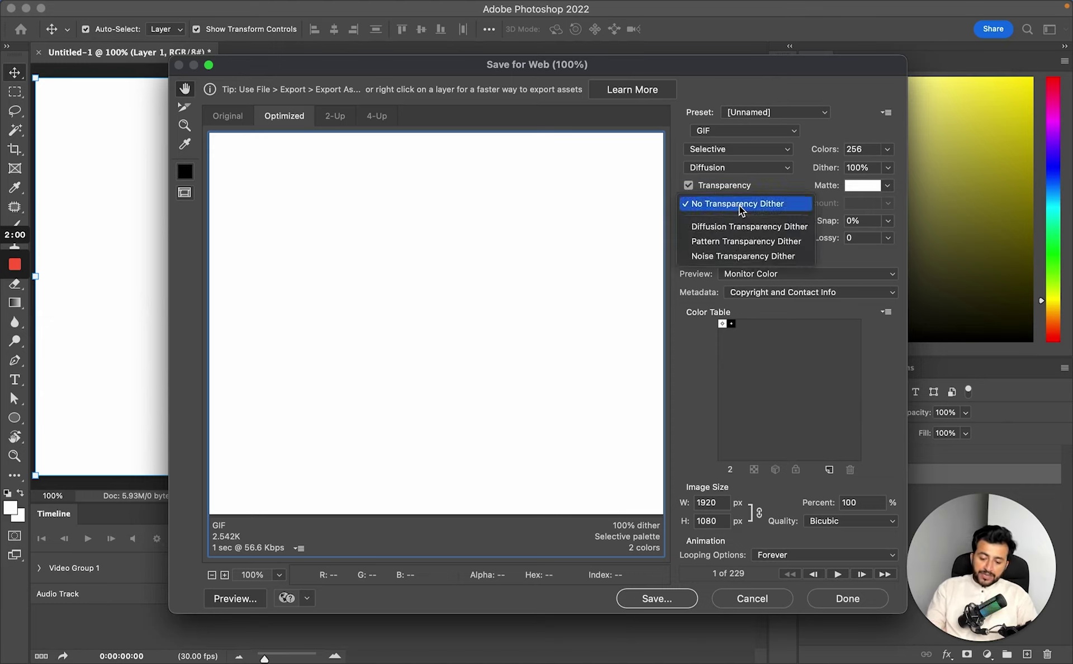
{"action": "left_click", "coordinate": [739, 205]}
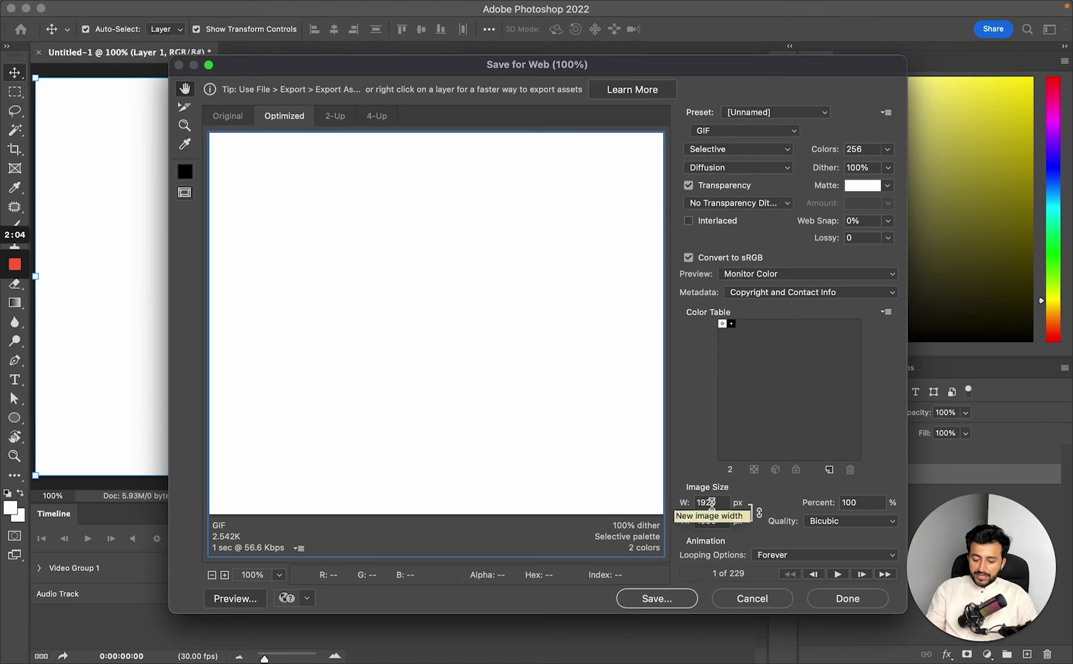
{"action": "left_click", "coordinate": [656, 597]}
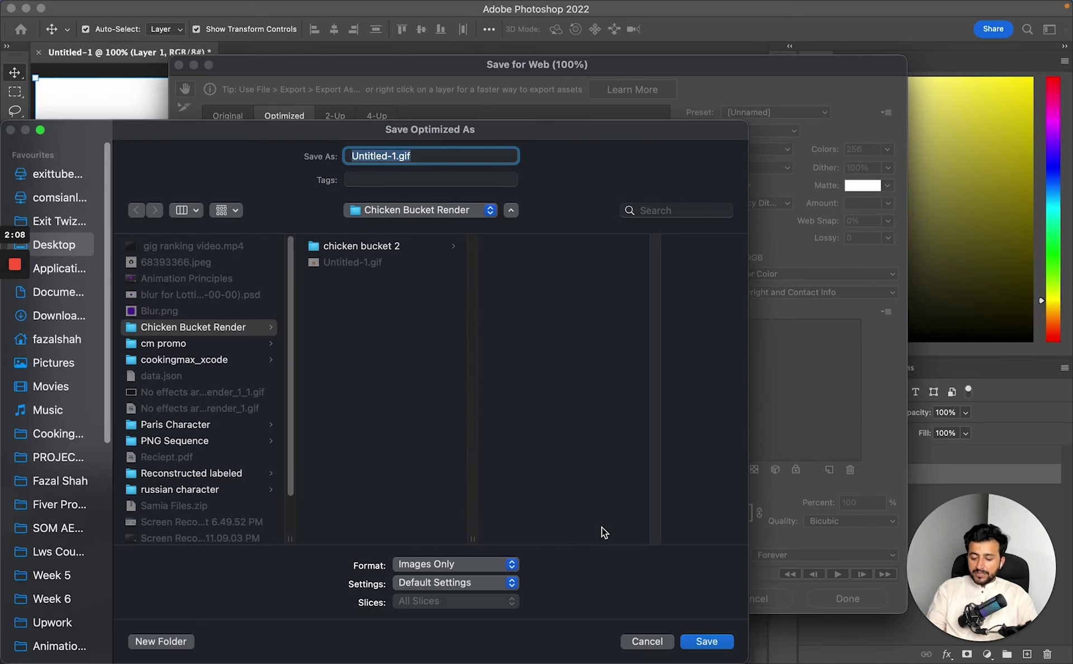
{"action": "left_click", "coordinate": [646, 641]}
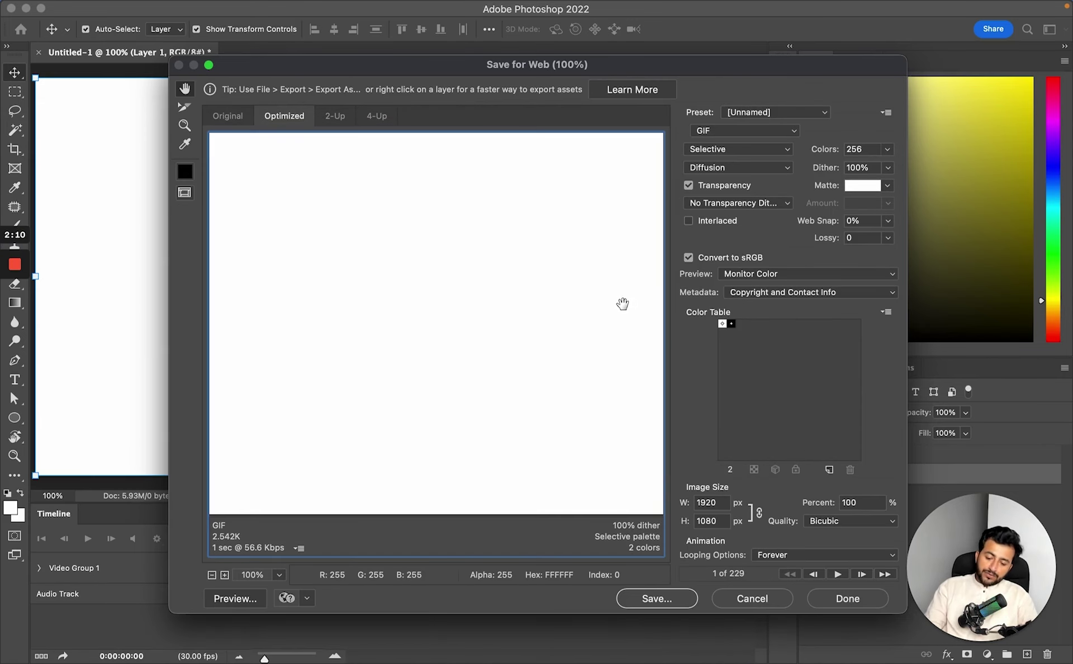
- Switch to Microsoft Edge and look over the animation preferences and export options in the Lottie Editor
{"action": "key", "text": "ctrl+Right"}
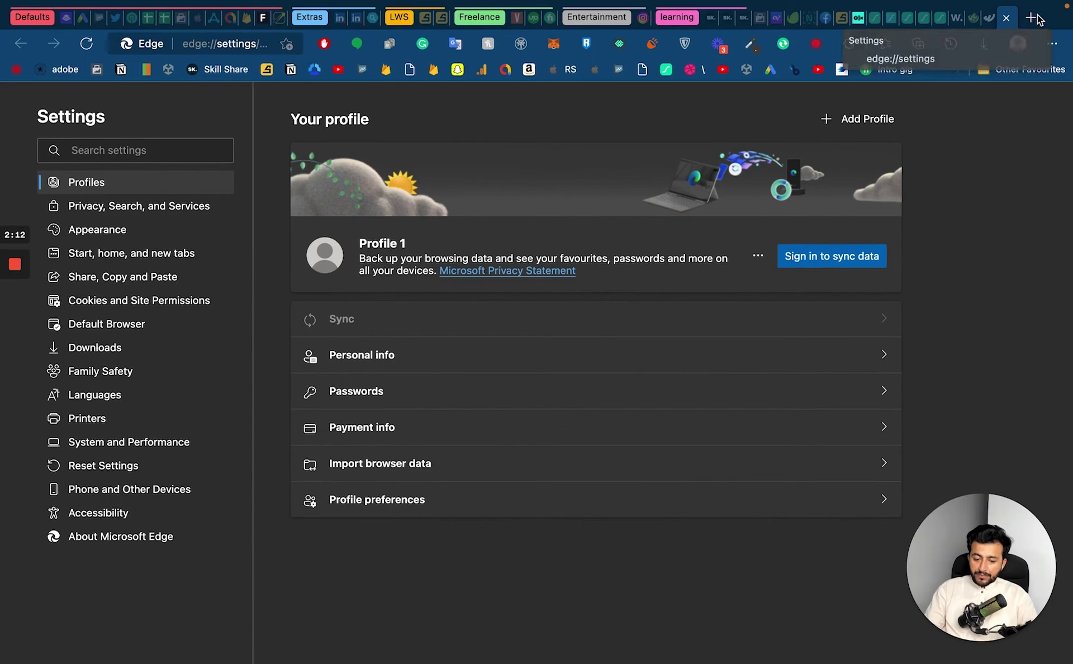
{"action": "left_click", "coordinate": [859, 17]}
{"action": "left_click", "coordinate": [871, 18]}
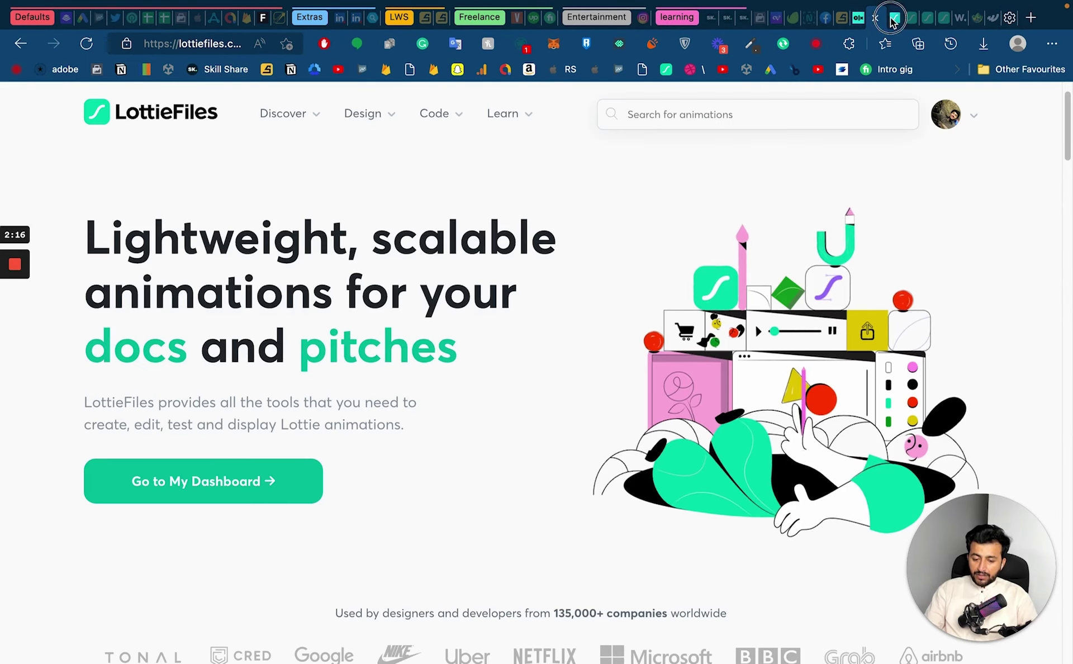
{"action": "left_click", "coordinate": [890, 19]}
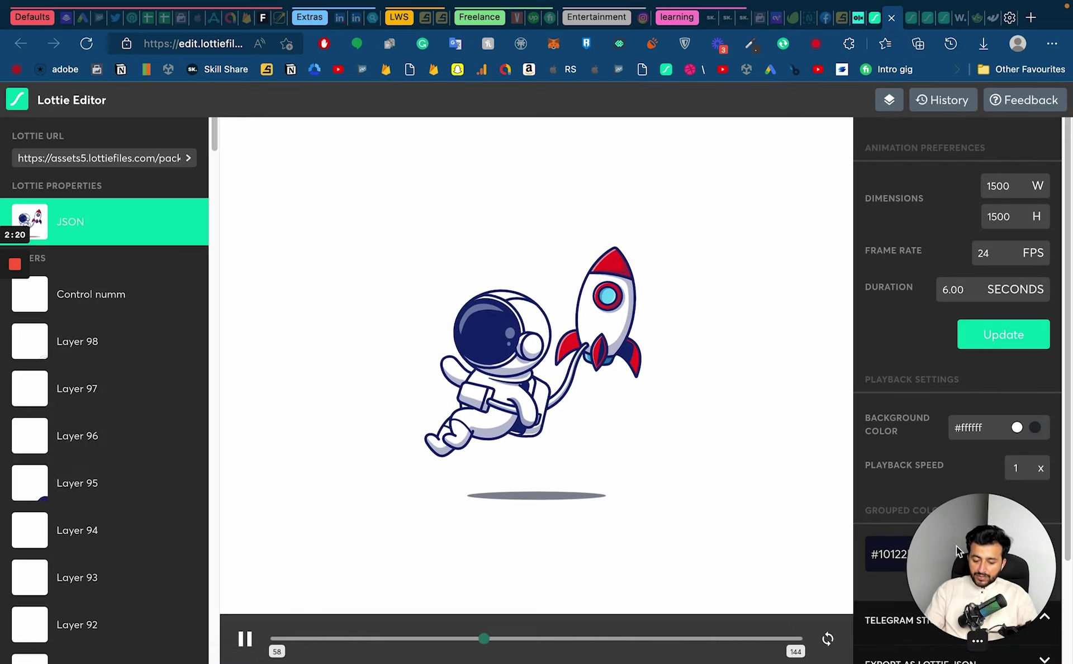
{"action": "scroll", "coordinate": [870, 506], "scroll_direction": "down", "scroll_amount": 3}
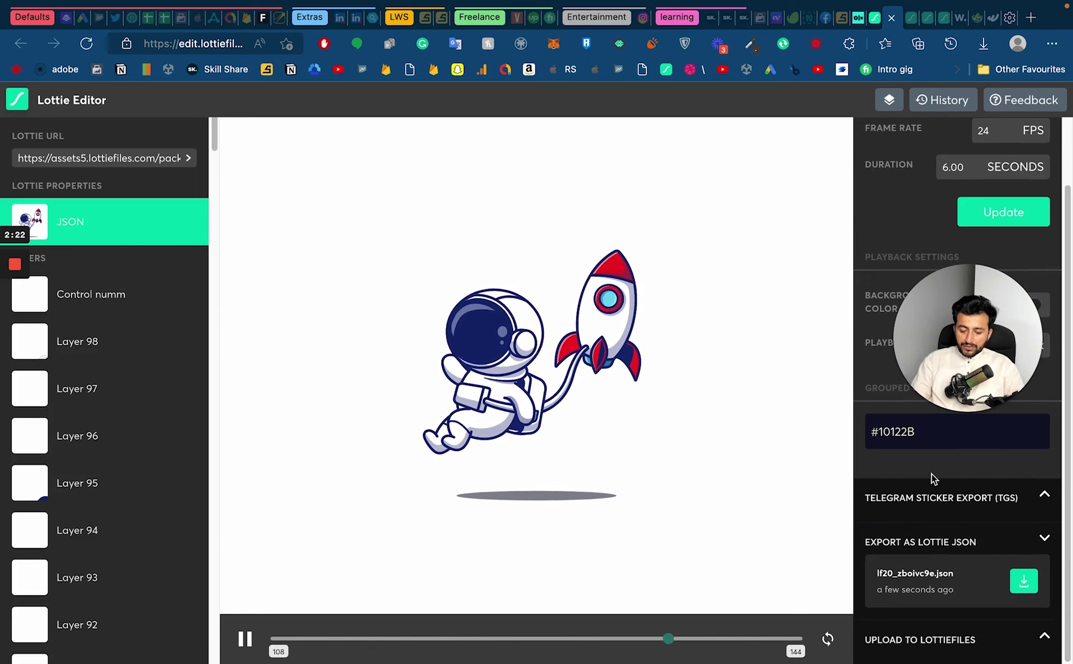
{"action": "scroll", "coordinate": [930, 474], "scroll_direction": "up", "scroll_amount": 3}
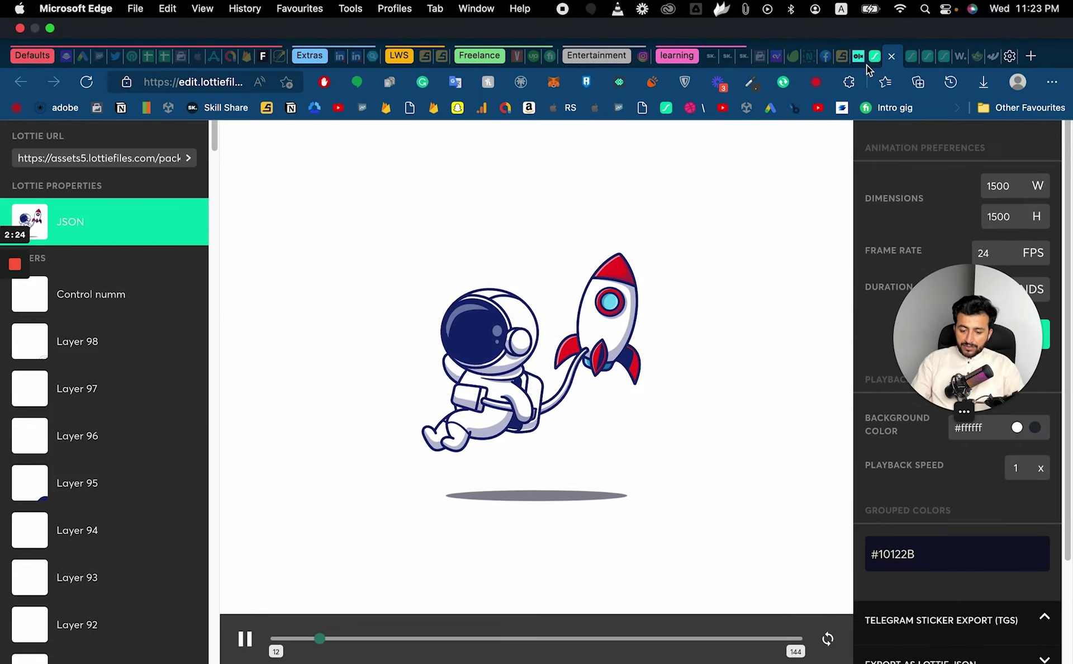
- Open the Handoff view of the untitled XBOX animation on LottieFiles and send it to the Lottie to GIF converter
{"action": "left_click", "coordinate": [915, 54]}
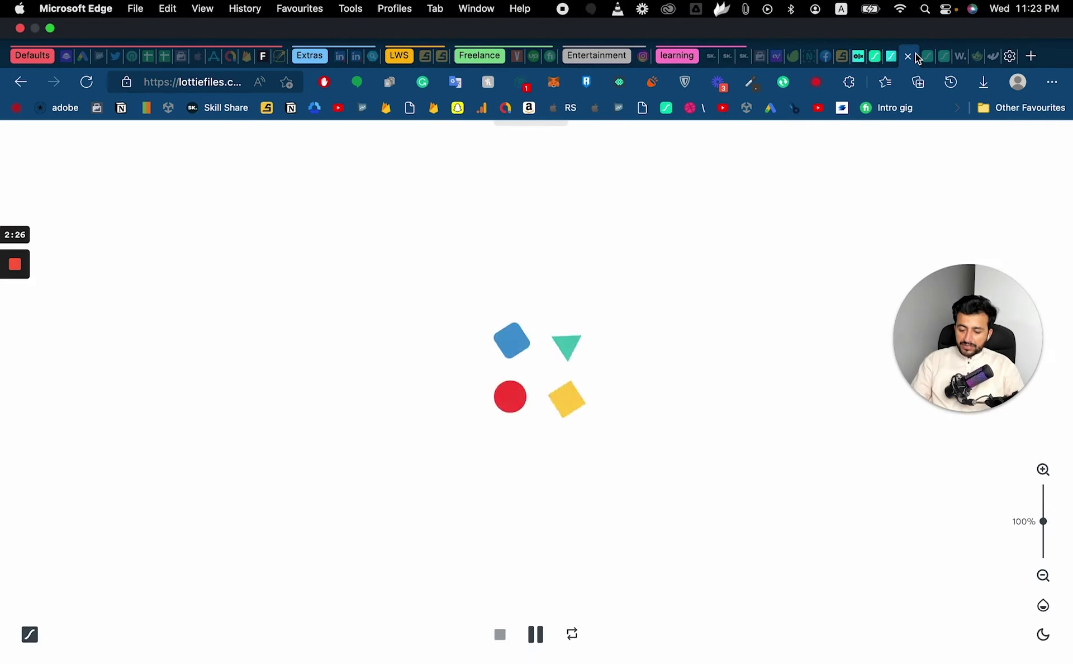
{"action": "left_click", "coordinate": [614, 111]}
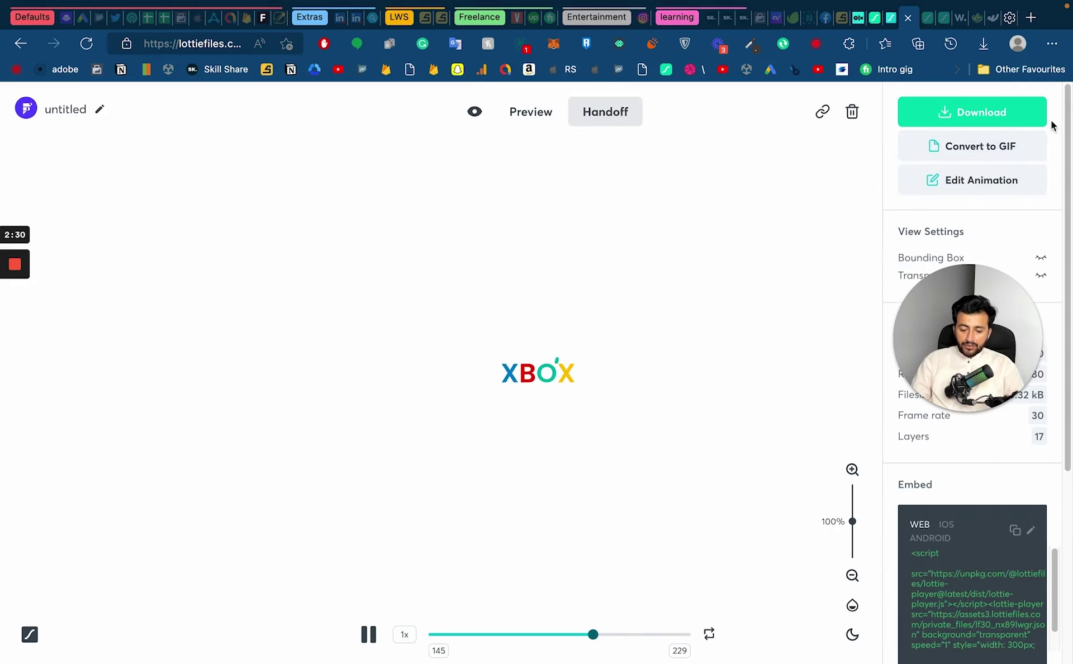
{"action": "left_click", "coordinate": [1014, 146]}
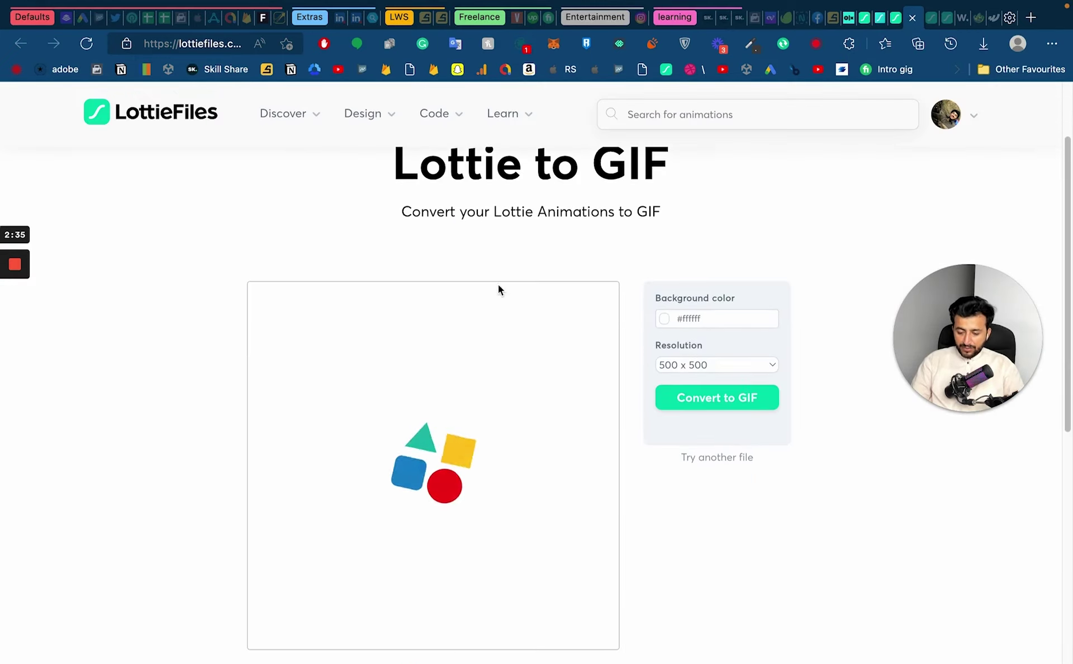
- Set the GIF background colour to fully transparent white, #ffffff00
{"action": "left_click", "coordinate": [720, 317]}
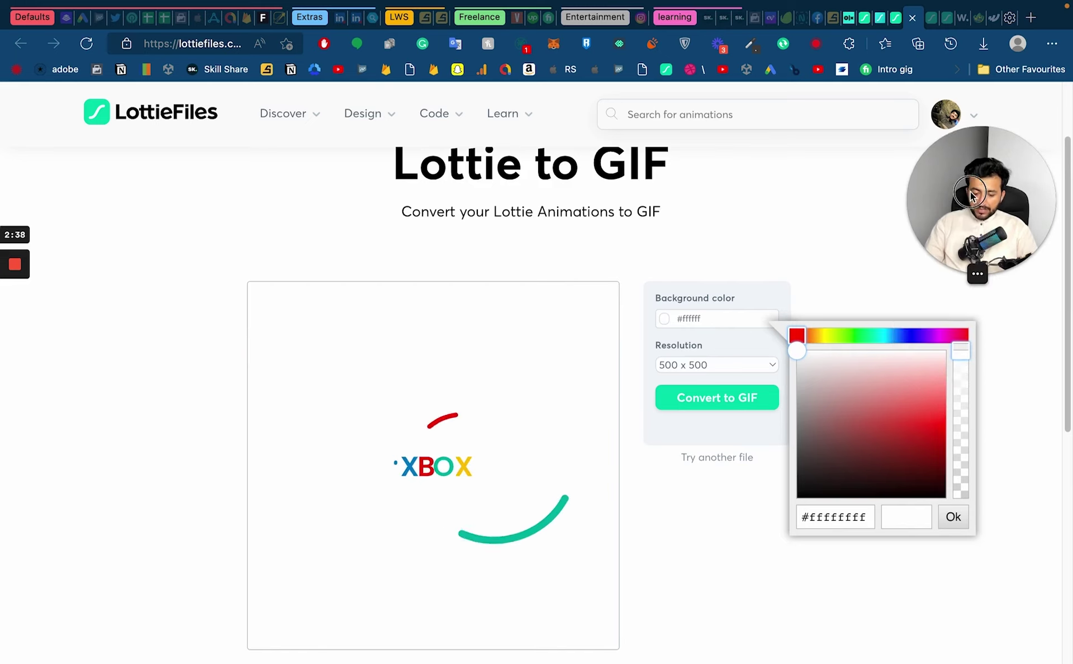
{"action": "left_click", "coordinate": [960, 391]}
{"action": "left_click_drag", "start_coordinate": [961, 391], "coordinate": [950, 357]}
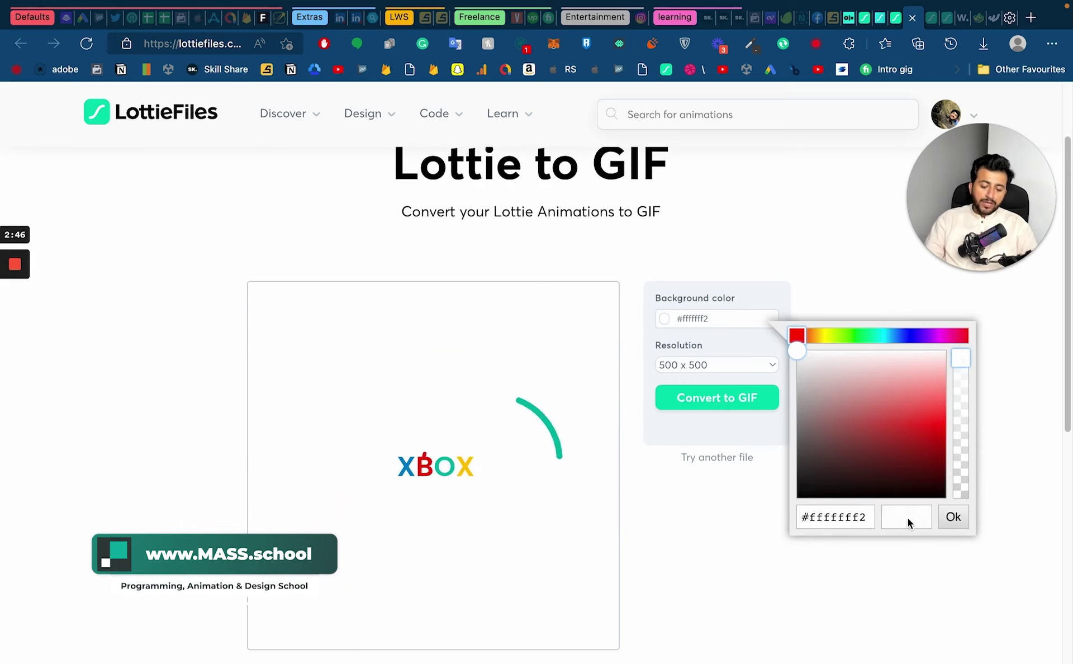
{"action": "left_click", "coordinate": [957, 428]}
{"action": "left_click_drag", "start_coordinate": [960, 432], "coordinate": [954, 506]}
{"action": "left_click", "coordinate": [952, 516]}
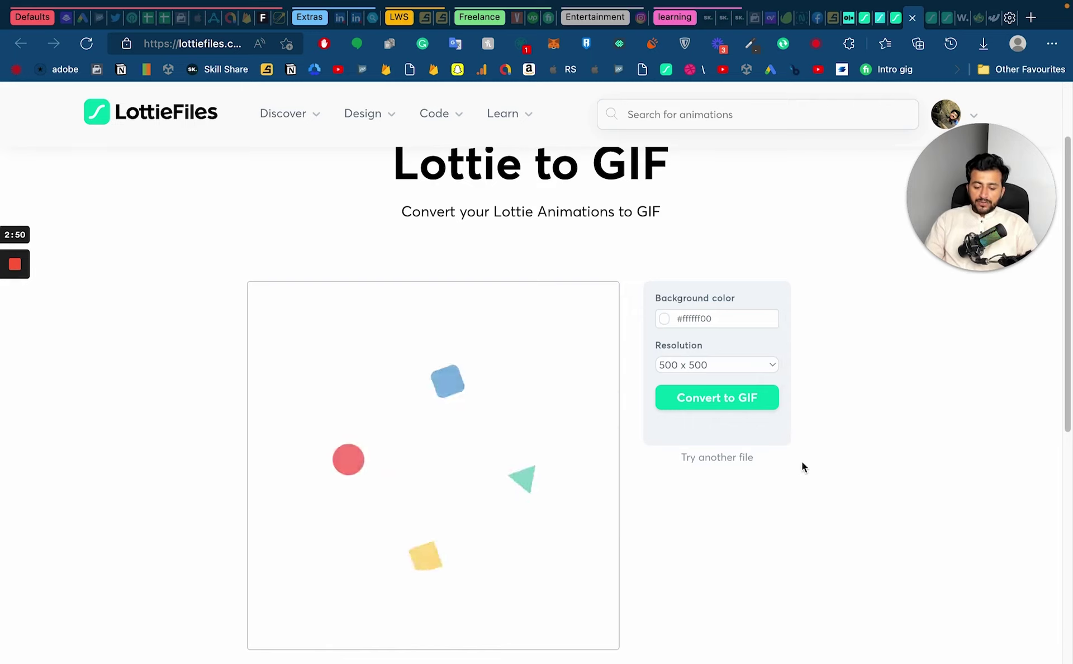
- Start converting the animation to GIF at 500 x 500, and view the other available resolutions
{"action": "left_click", "coordinate": [709, 402]}
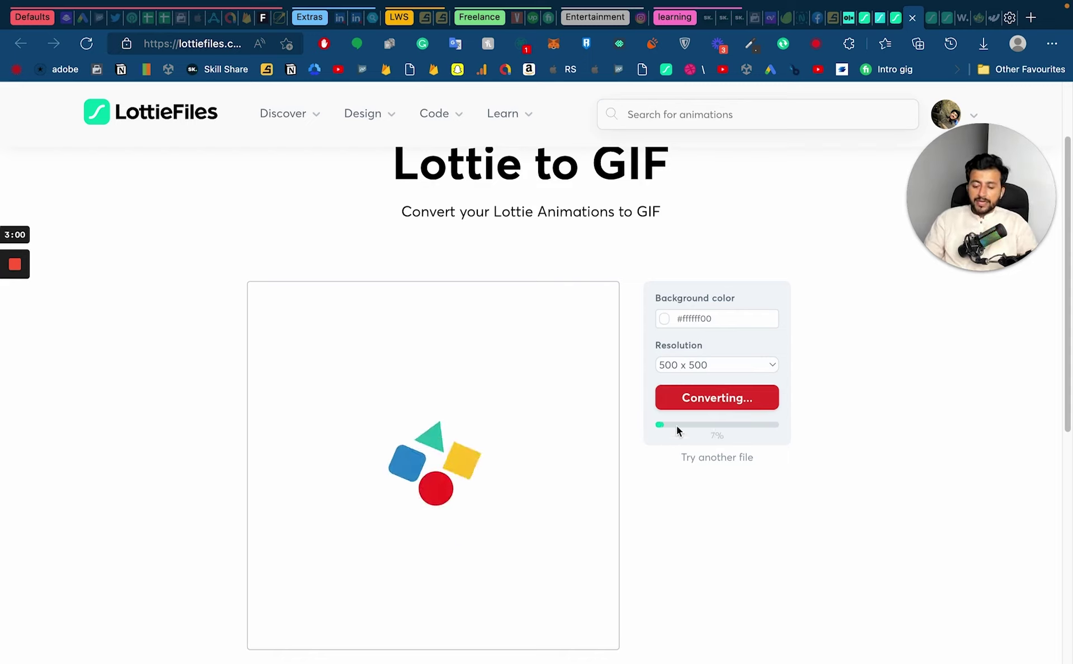
{"action": "left_click", "coordinate": [710, 371]}
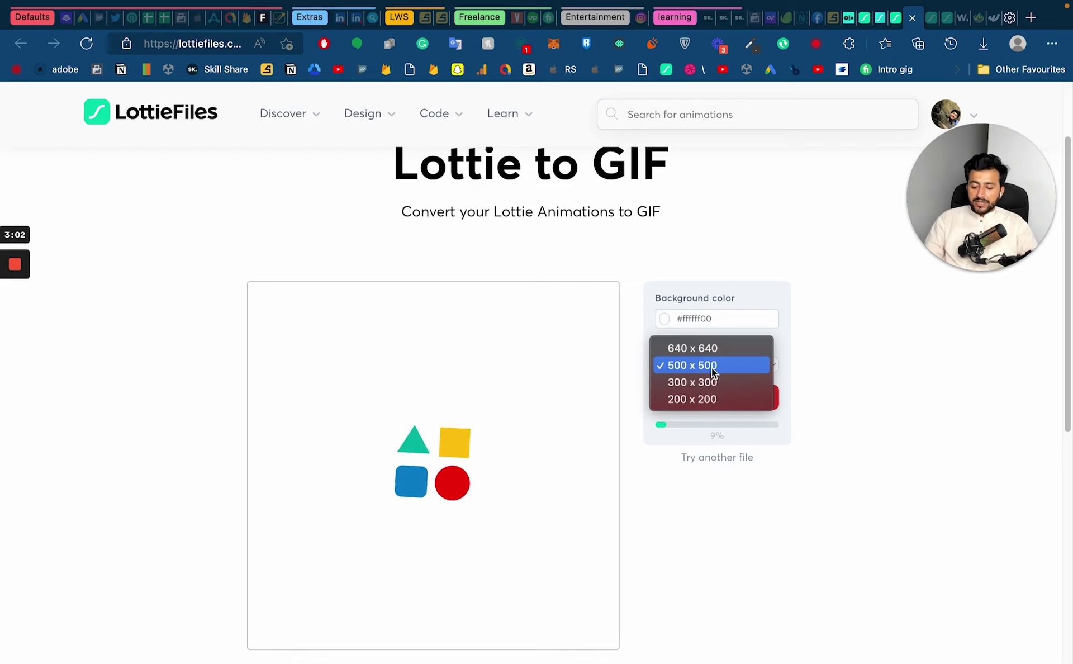
{"action": "left_click", "coordinate": [881, 388]}
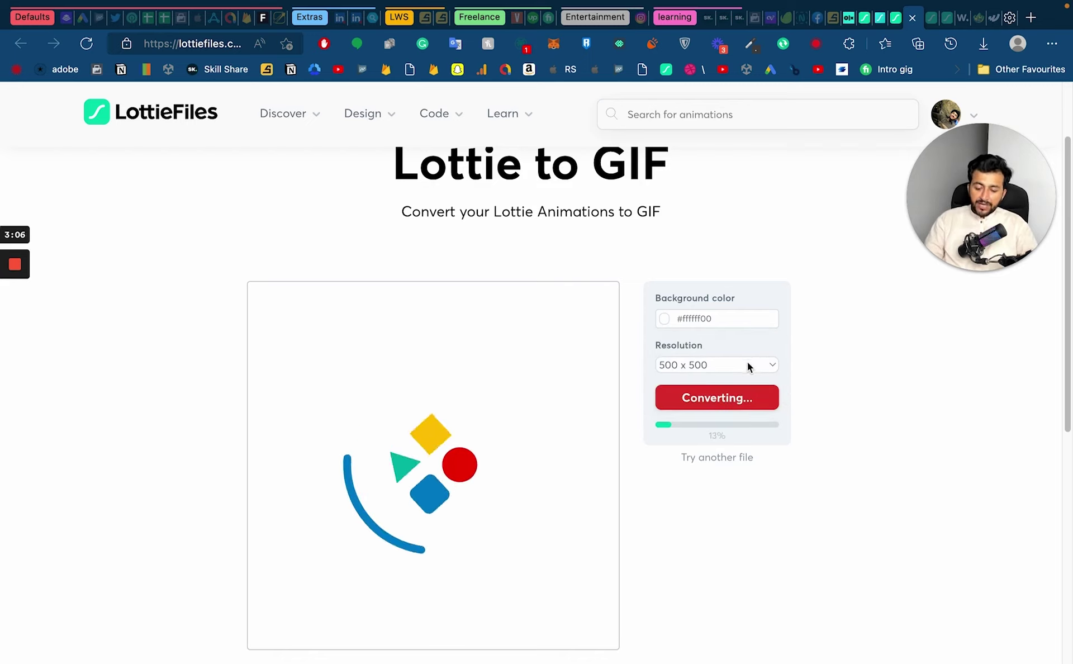
- Switch to Photoshop 2022, cancel the Save for Web export, and quit without saving Untitled-1
{"action": "key", "text": "super+Tab"}
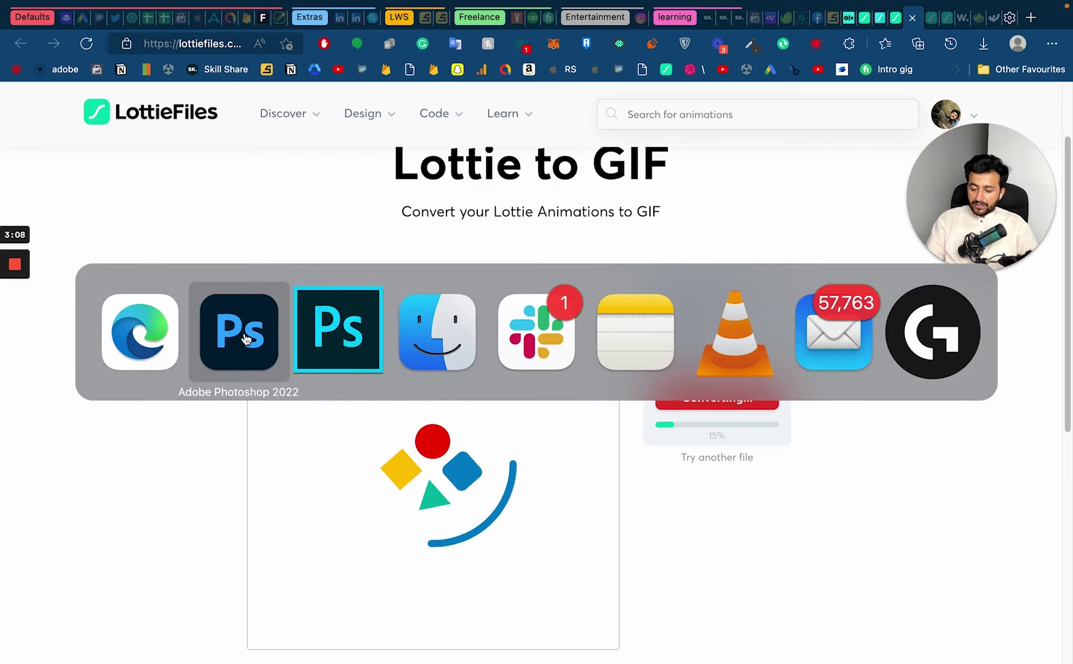
{"action": "left_click", "coordinate": [338, 329]}
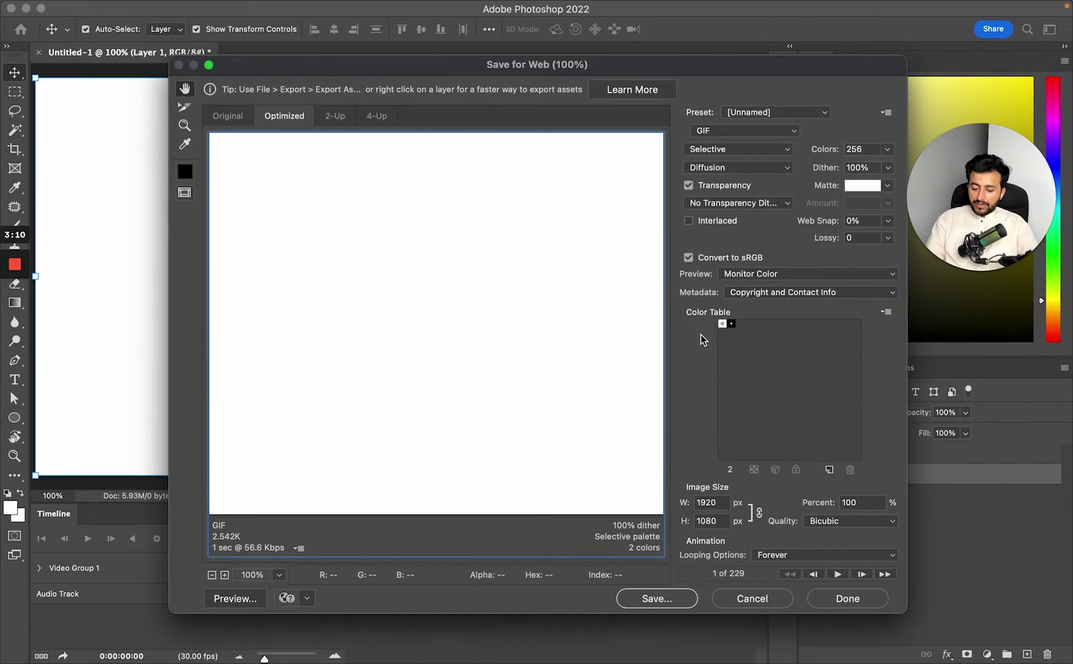
{"action": "left_click", "coordinate": [749, 598]}
{"action": "key", "text": "super+q"}
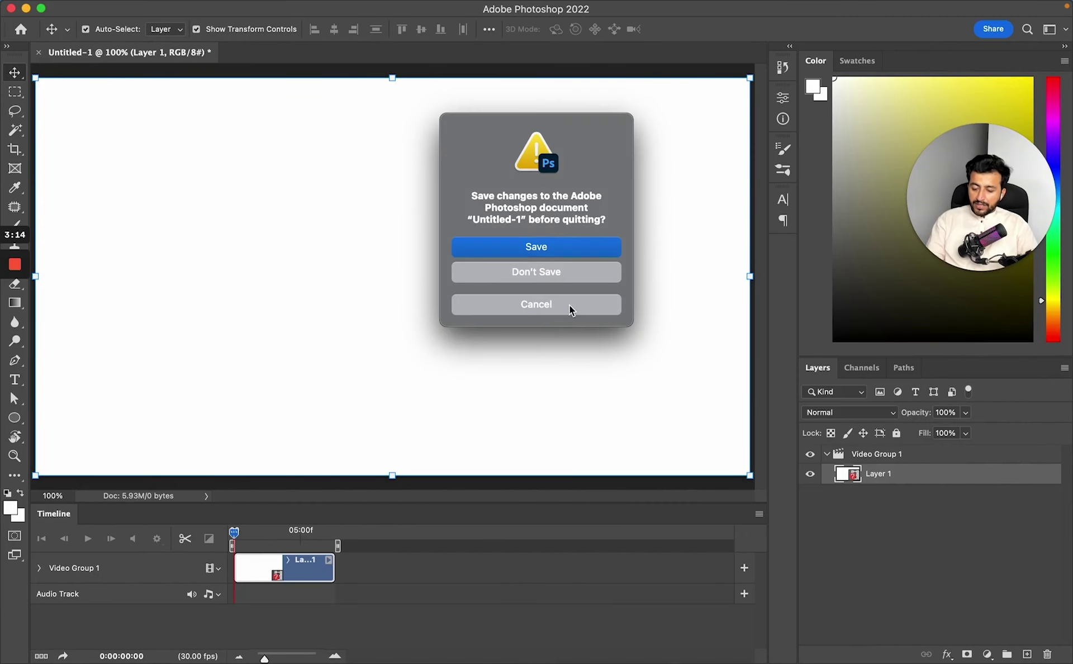
{"action": "left_click", "coordinate": [571, 272]}
- Launch Adobe After Effects 2020 through a system search for "af"
{"action": "key", "text": "super+space"}
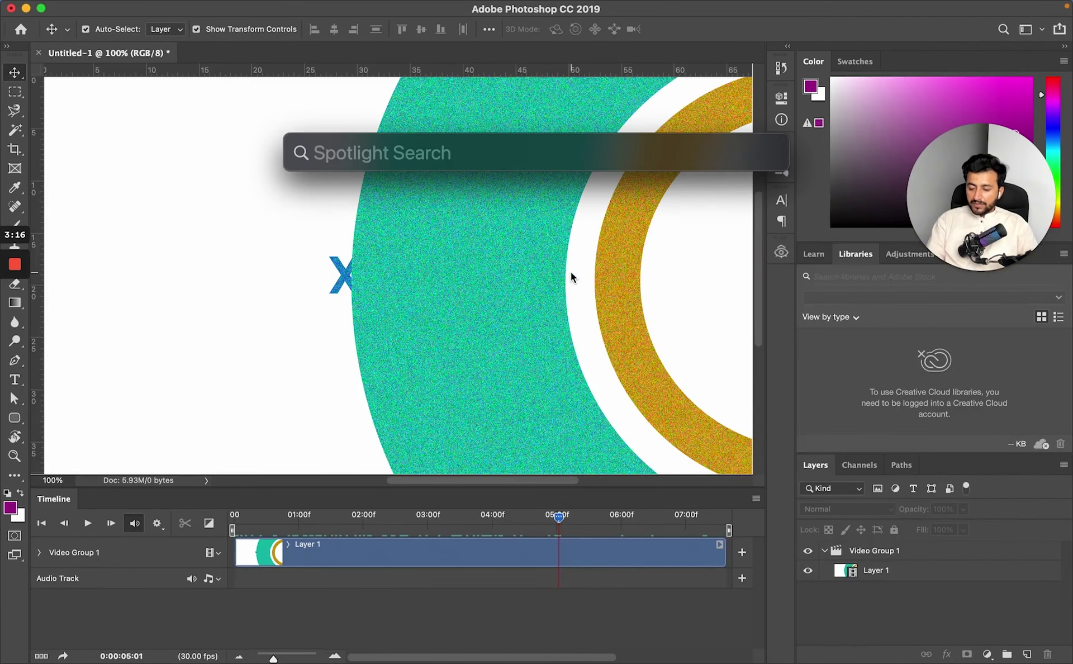
{"action": "type", "text": "af"}
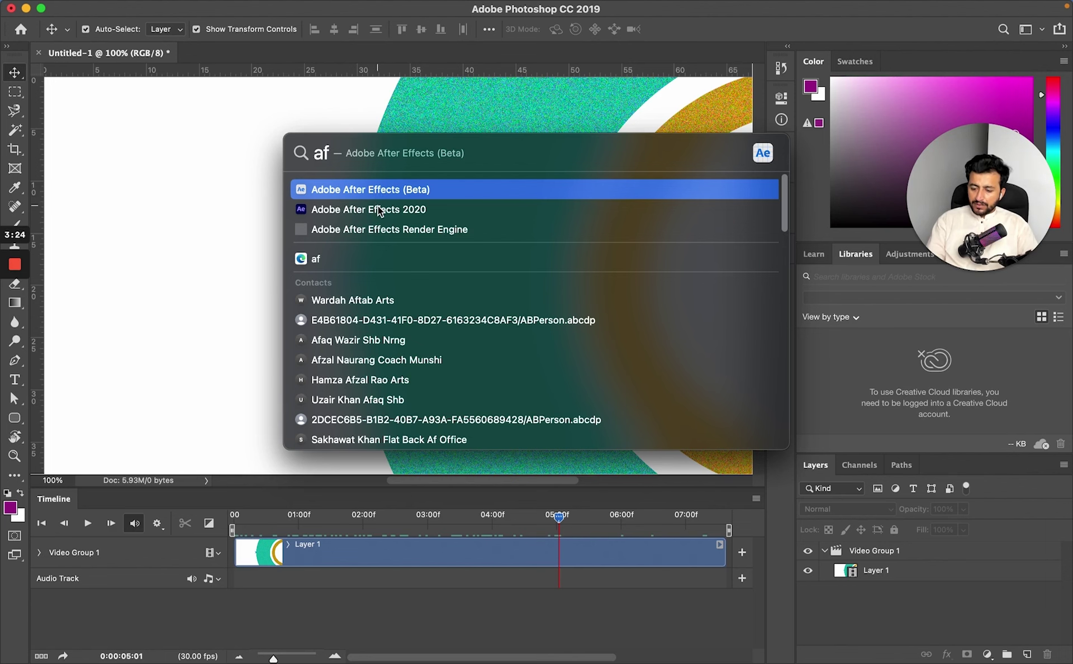
{"action": "left_click", "coordinate": [377, 209]}
- Launch Adobe Media Encoder 2020 through a system search for "medi"
{"action": "key", "text": "super+space"}
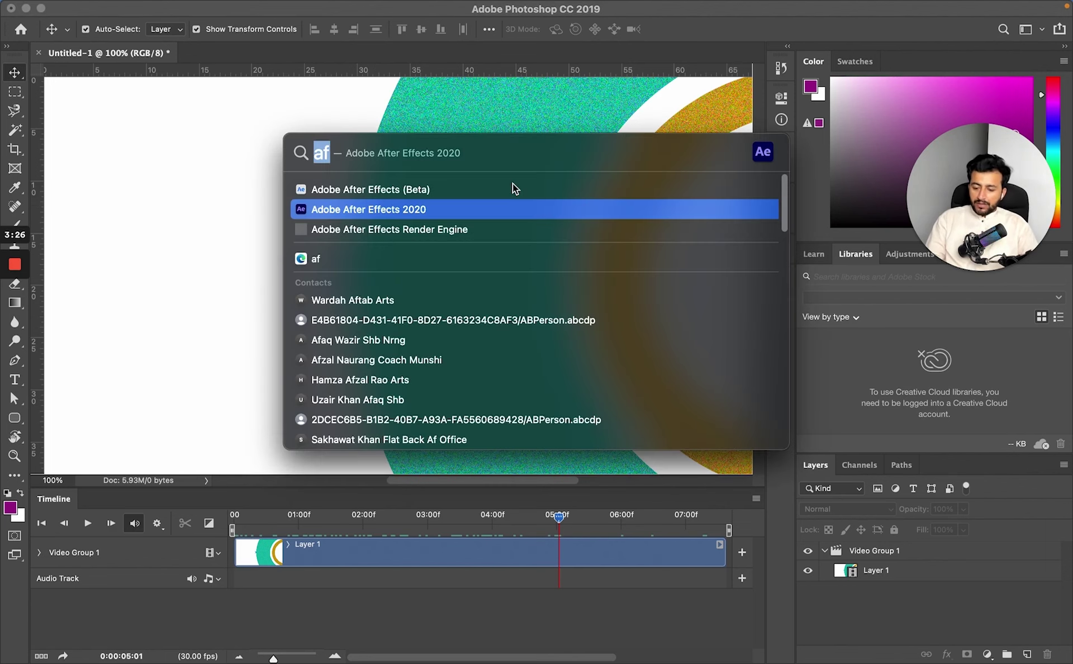
{"action": "type", "text": "medi"}
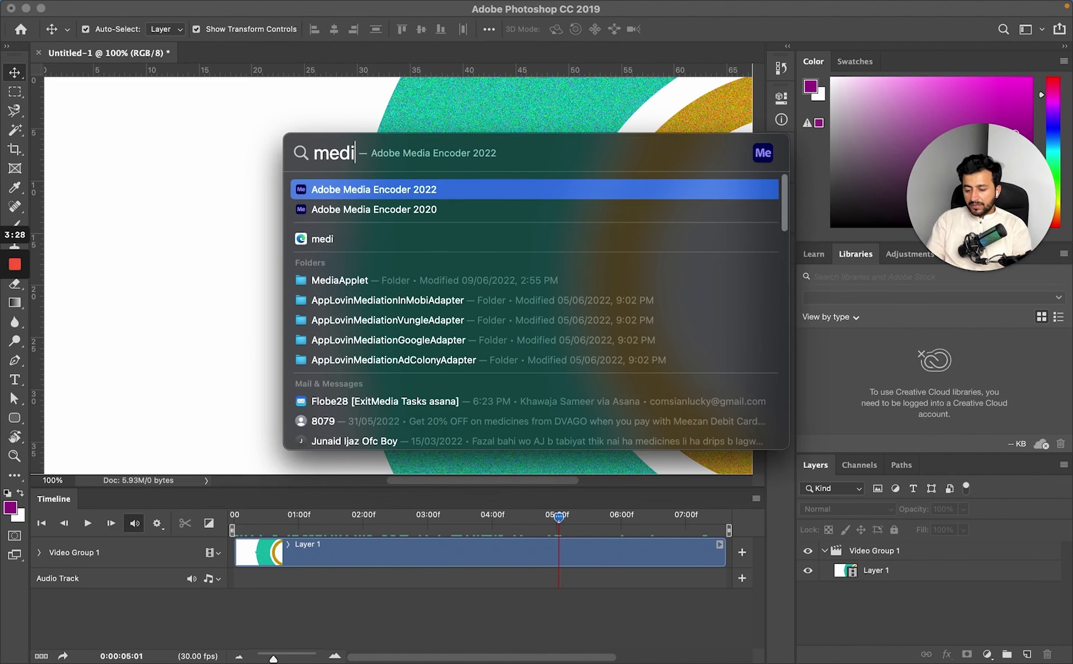
{"action": "key", "text": "Down"}
{"action": "key", "text": "Return"}
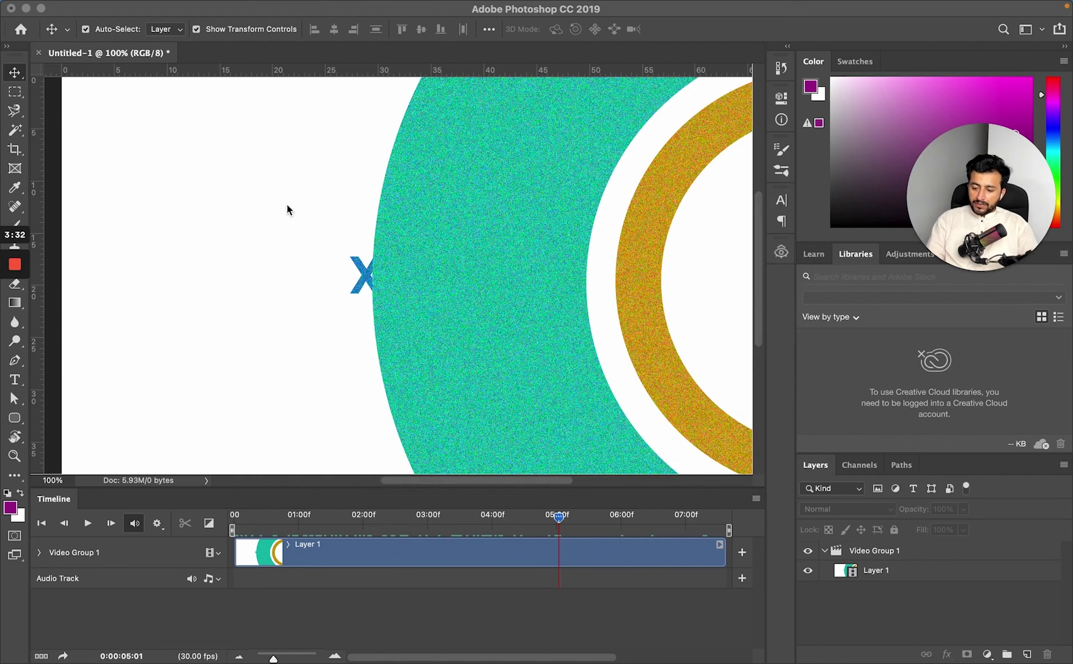
- Switch to After Effects 2020 and reopen the recent project Intro Project File.aep
{"action": "mouse_move", "coordinate": [545, 662]}
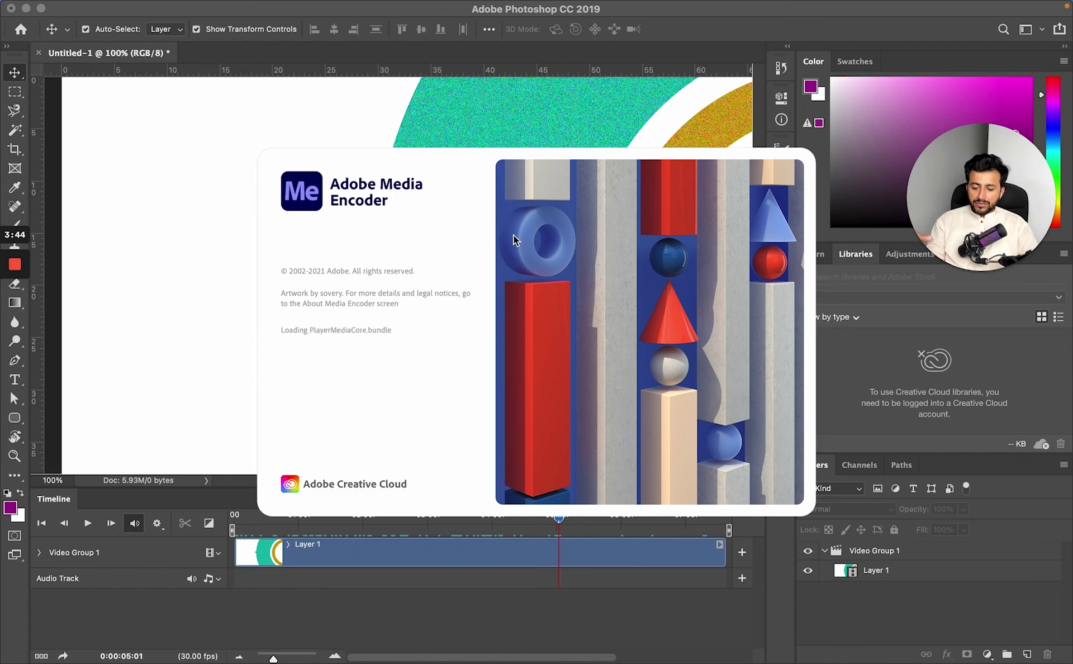
{"action": "key", "text": "super+Tab"}
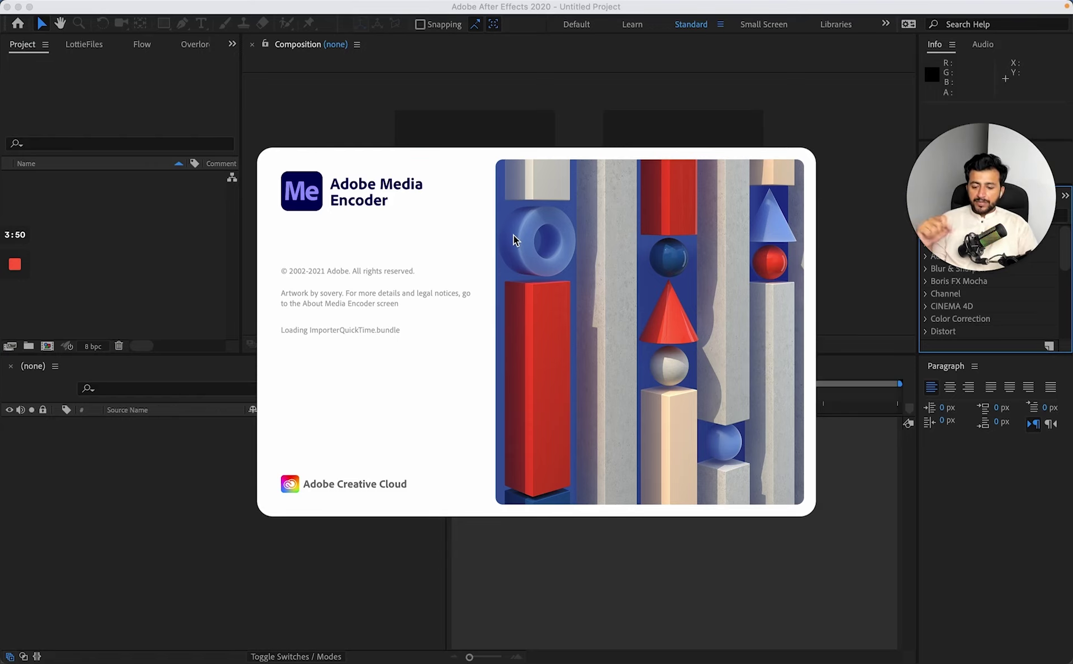
{"action": "left_click", "coordinate": [157, 233]}
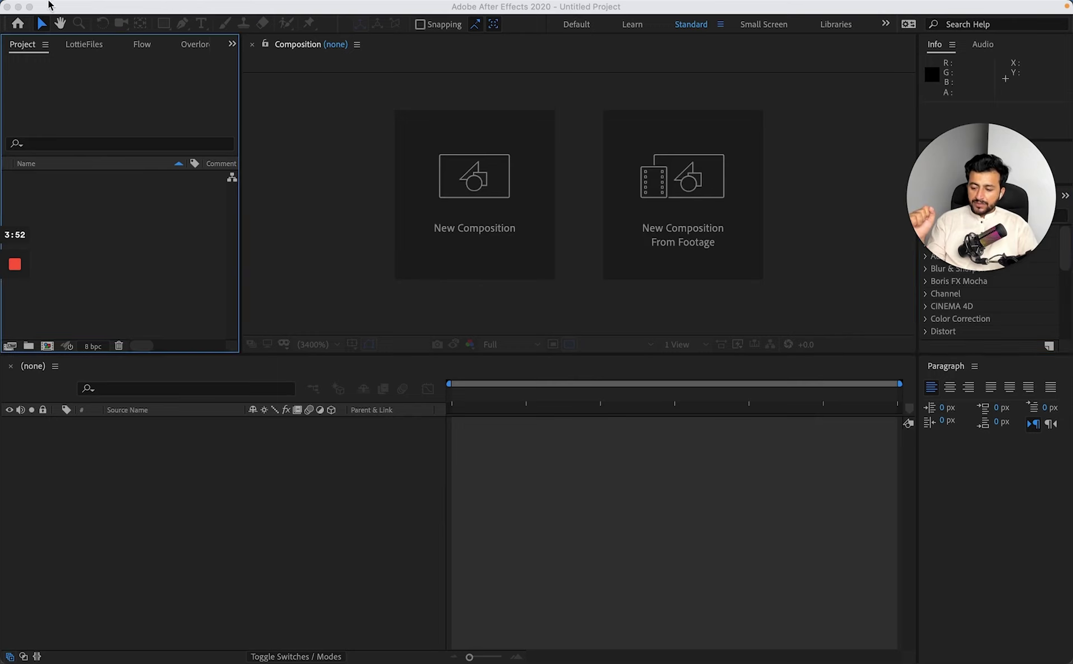
{"action": "left_click", "coordinate": [124, 12]}
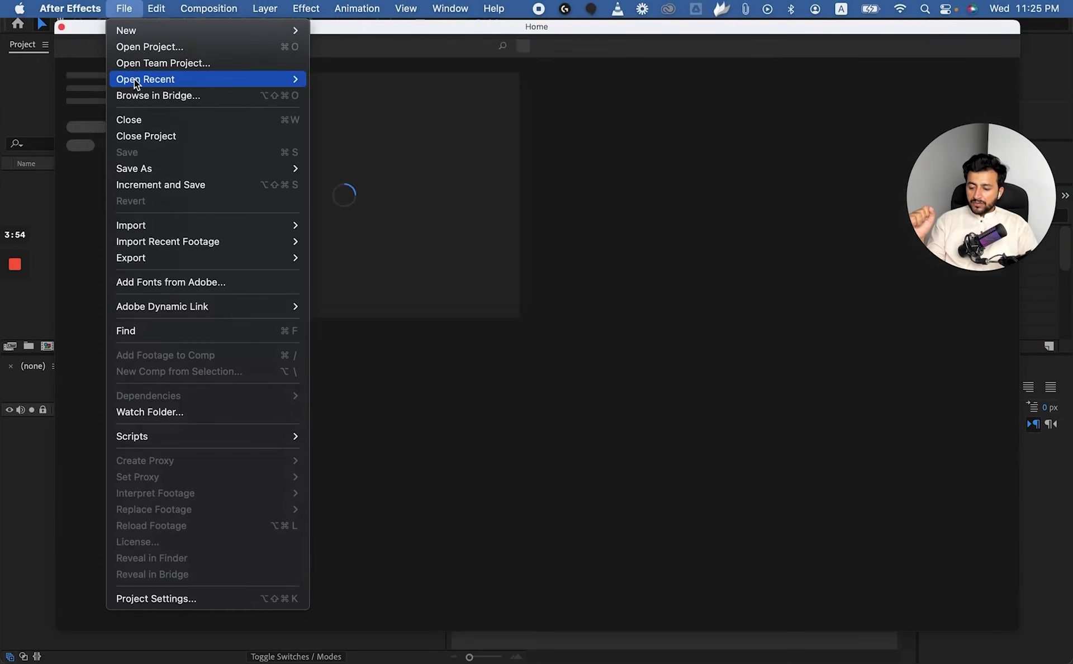
{"action": "mouse_move", "coordinate": [137, 82]}
{"action": "left_click", "coordinate": [349, 79]}
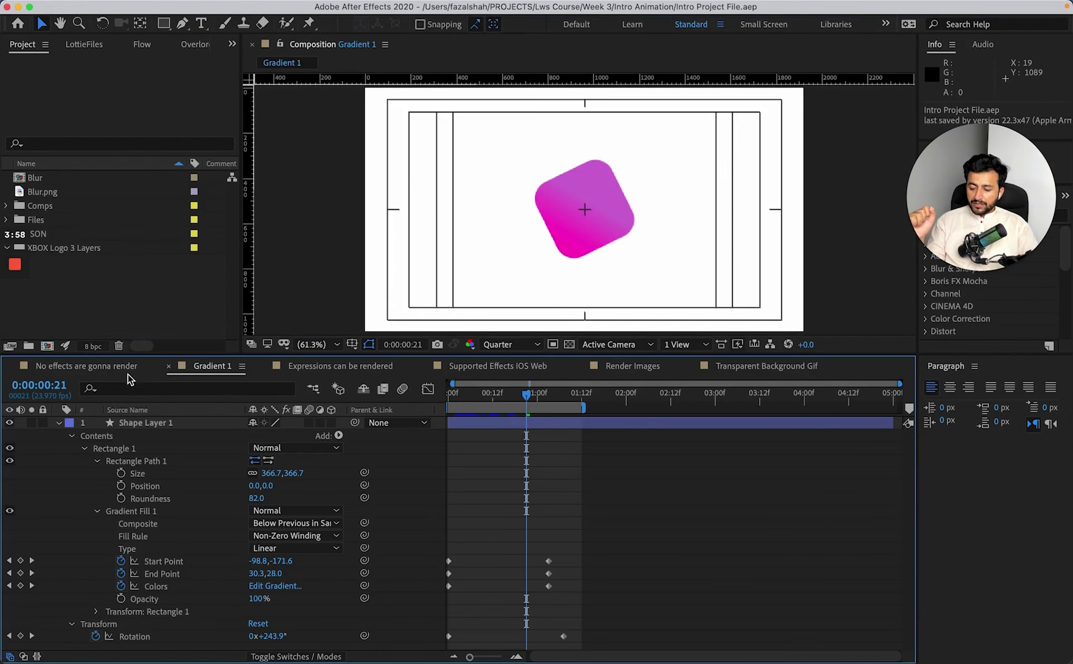
- Show the composition "No effects are gonna render" and reveal it among the project items
{"action": "left_click", "coordinate": [81, 367]}
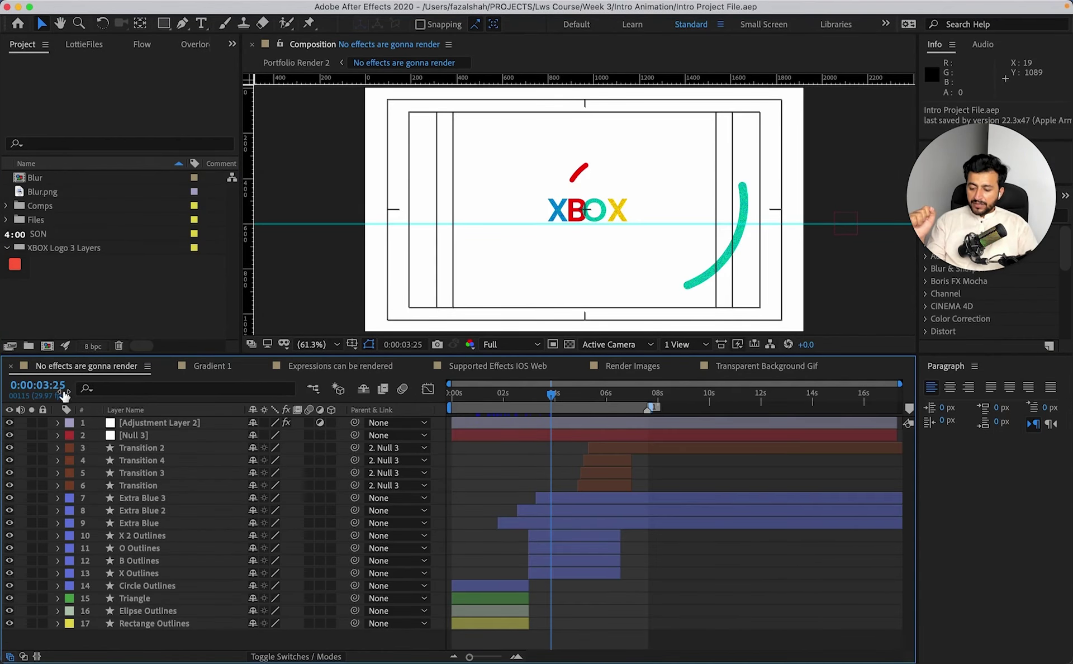
{"action": "right_click", "coordinate": [78, 368]}
{"action": "left_click", "coordinate": [186, 385]}
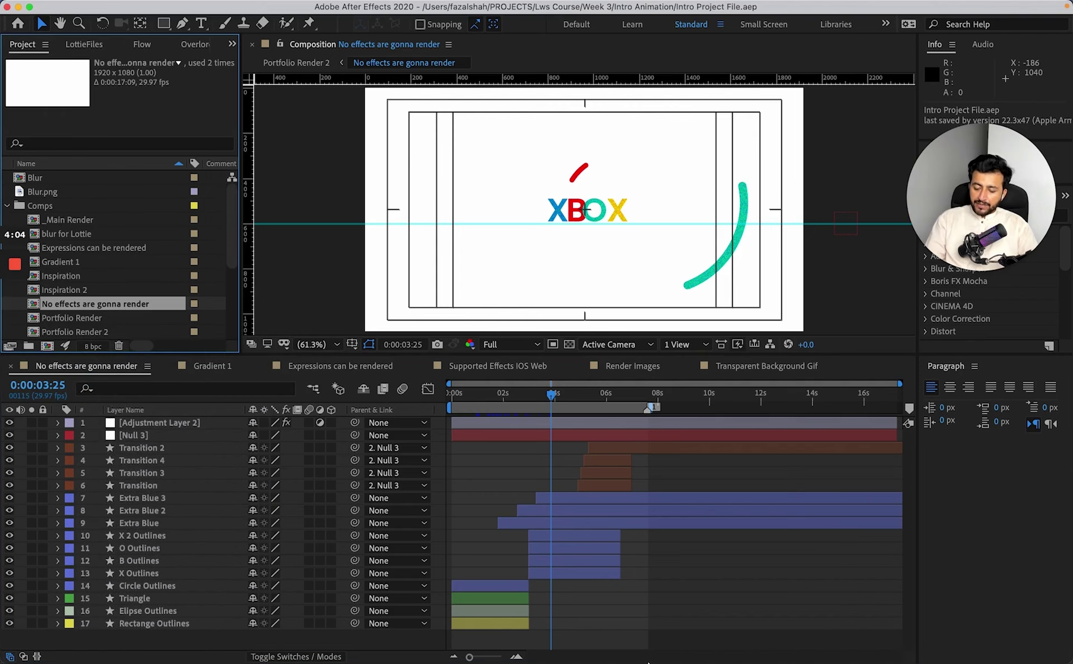
- Add the "No effects are gonna render" composition from After Effects to the Media Encoder queue
{"action": "left_click", "coordinate": [871, 627]}
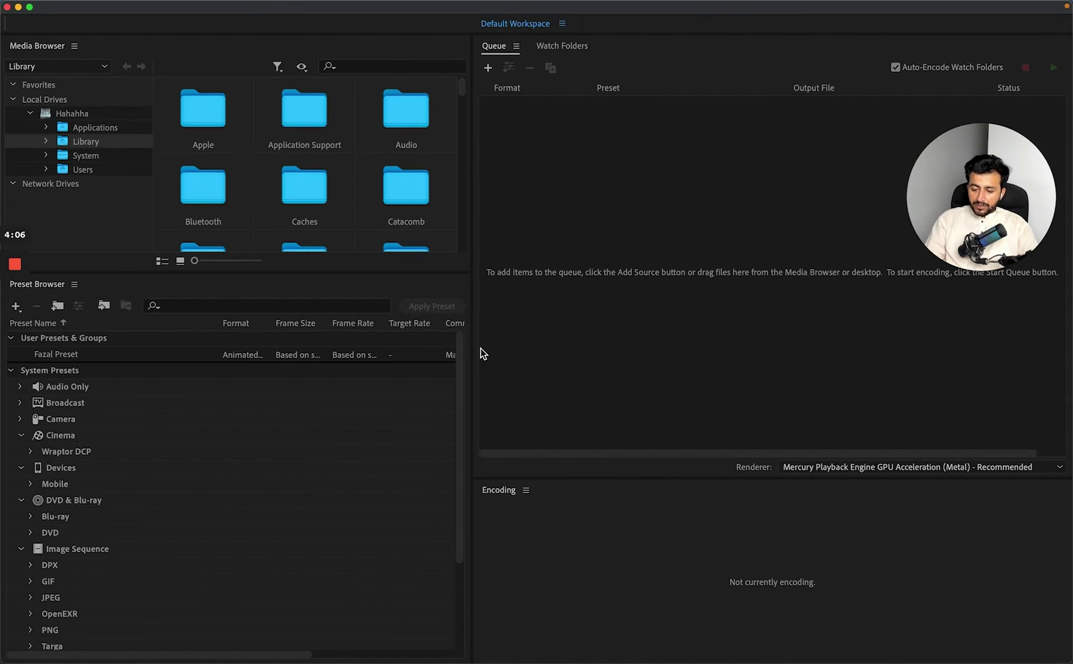
{"action": "key", "text": "super+Tab"}
{"action": "left_click_drag", "start_coordinate": [159, 305], "coordinate": [661, 332]}
{"action": "key", "text": "super+Tab"}
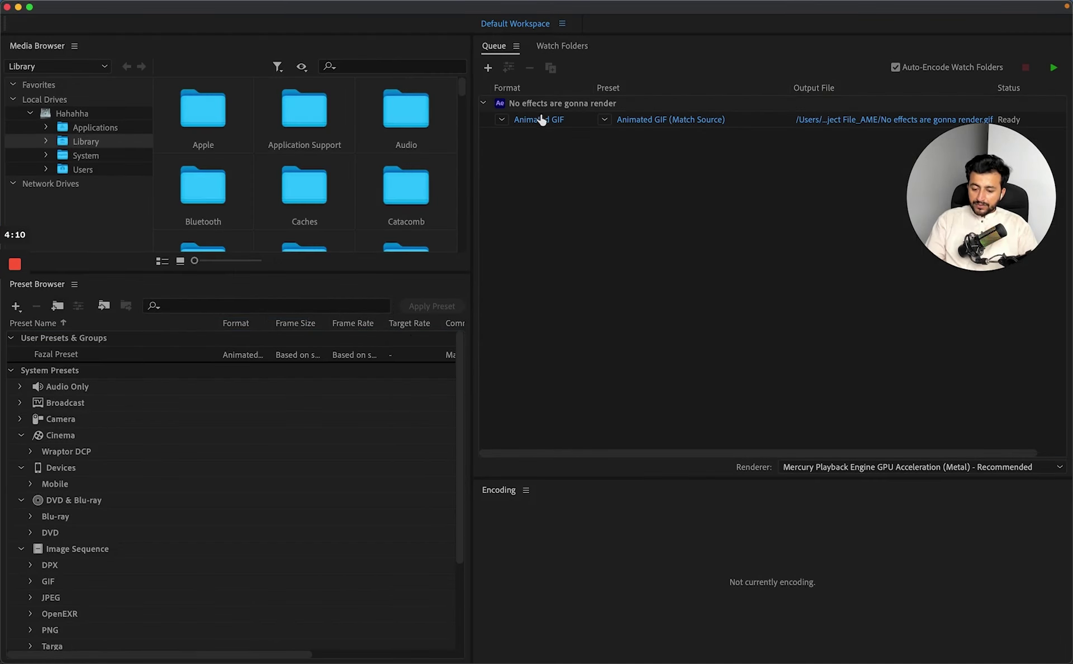
{"action": "left_click", "coordinate": [541, 118]}
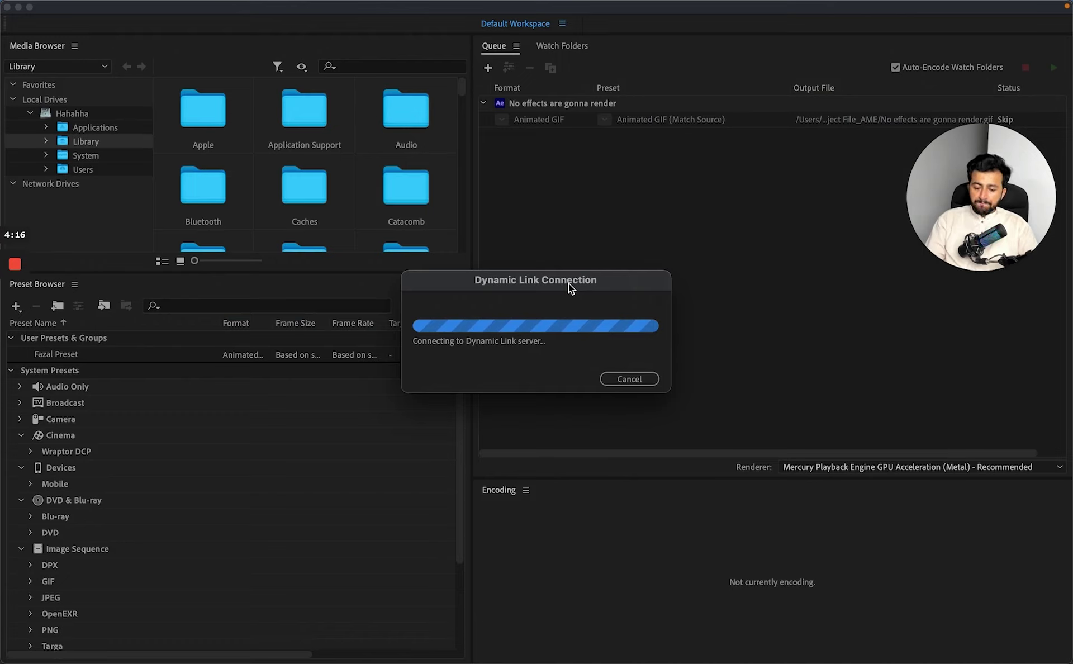
{"action": "left_click", "coordinate": [79, 5]}
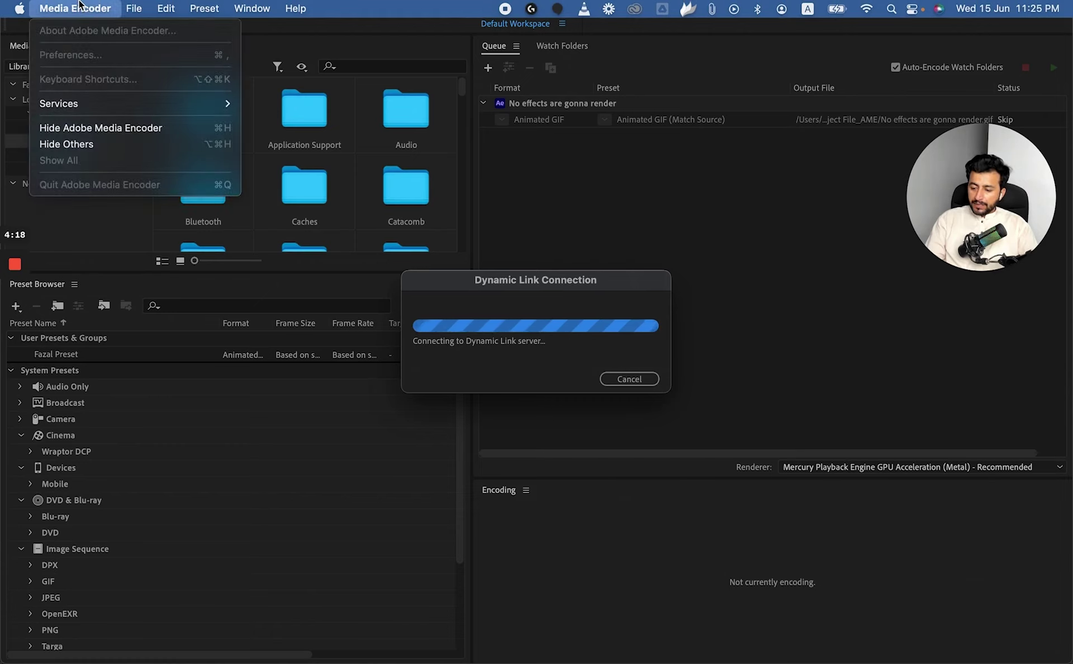
{"action": "left_click", "coordinate": [491, 337]}
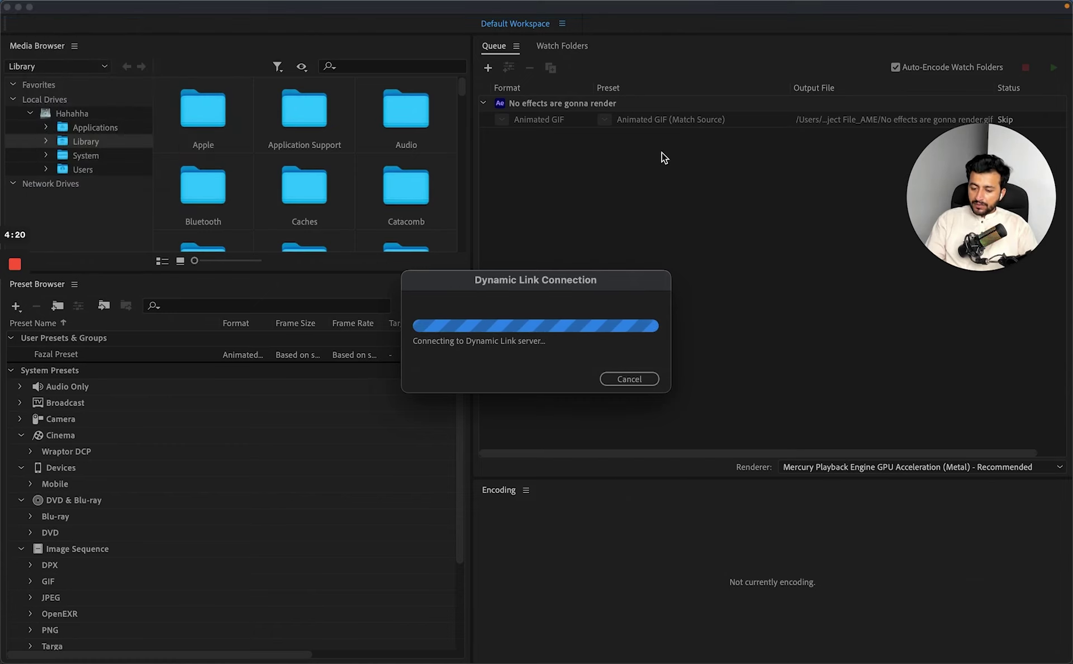
{"action": "left_click", "coordinate": [629, 380]}
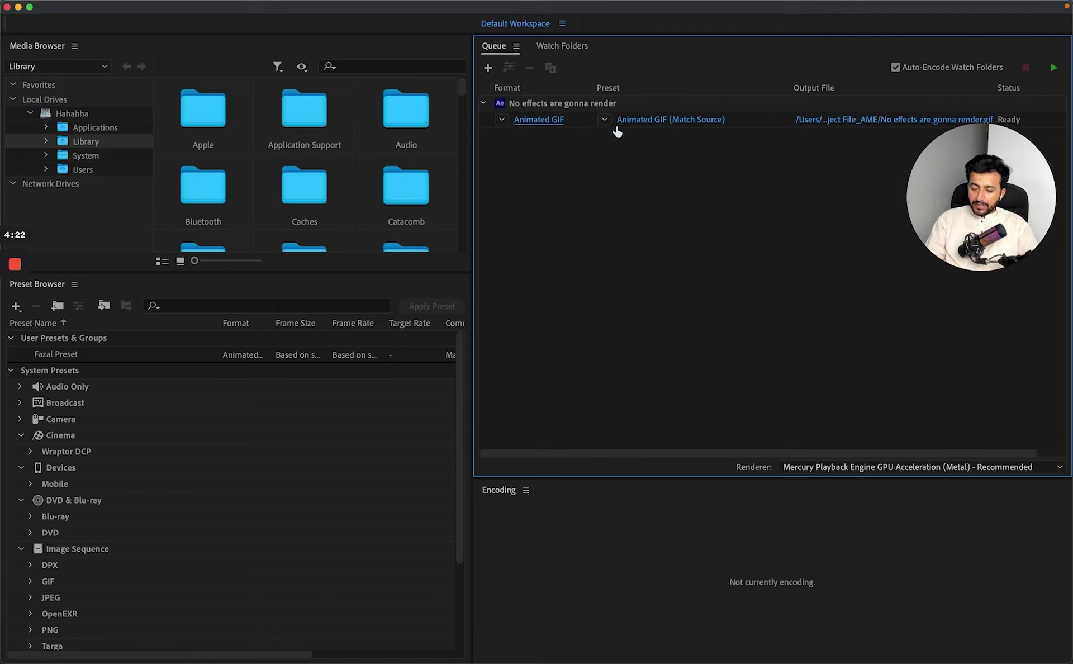
- Open the queued composition's export settings and examine the video options, Render Alpha Channel Only and the available output formats
{"action": "left_click", "coordinate": [653, 123]}
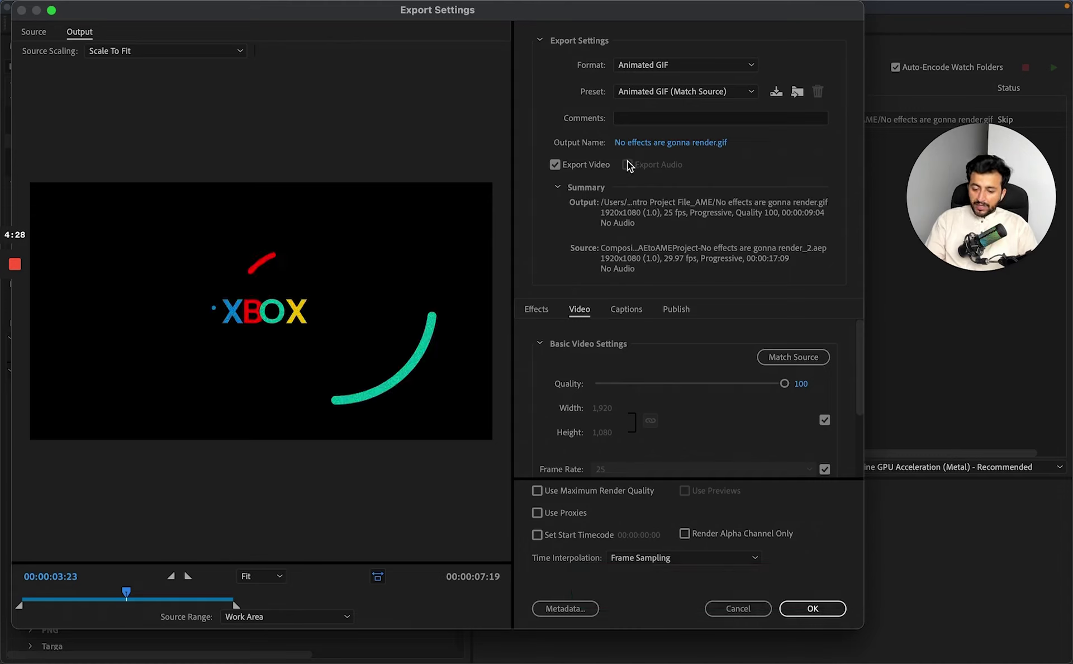
{"action": "scroll", "coordinate": [666, 320], "scroll_direction": "down", "scroll_amount": 3}
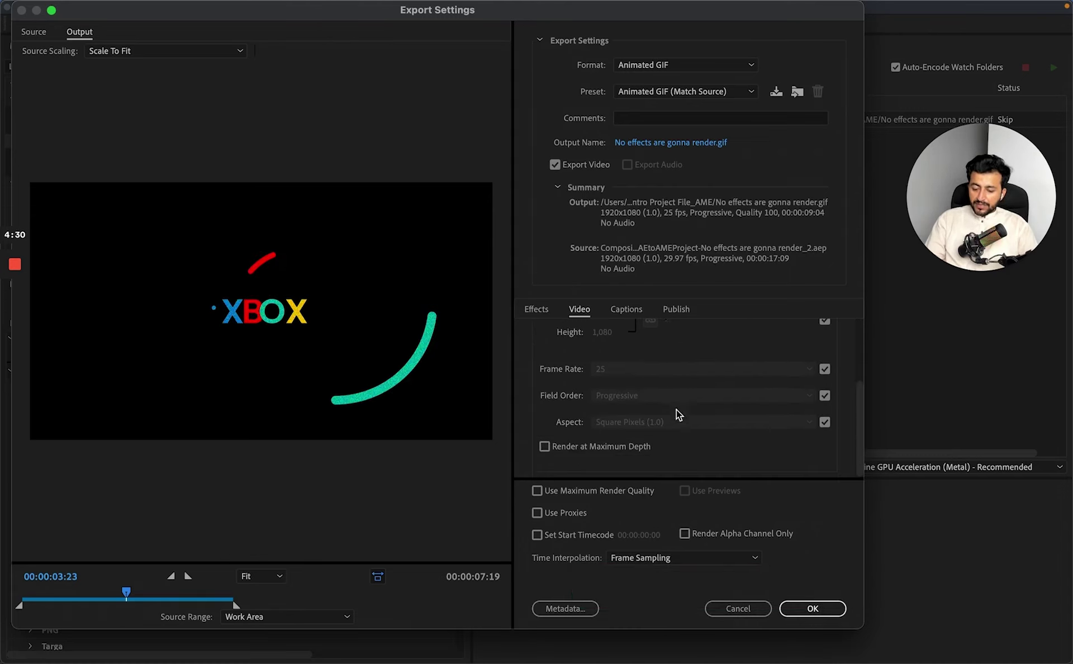
{"action": "left_click", "coordinate": [732, 536]}
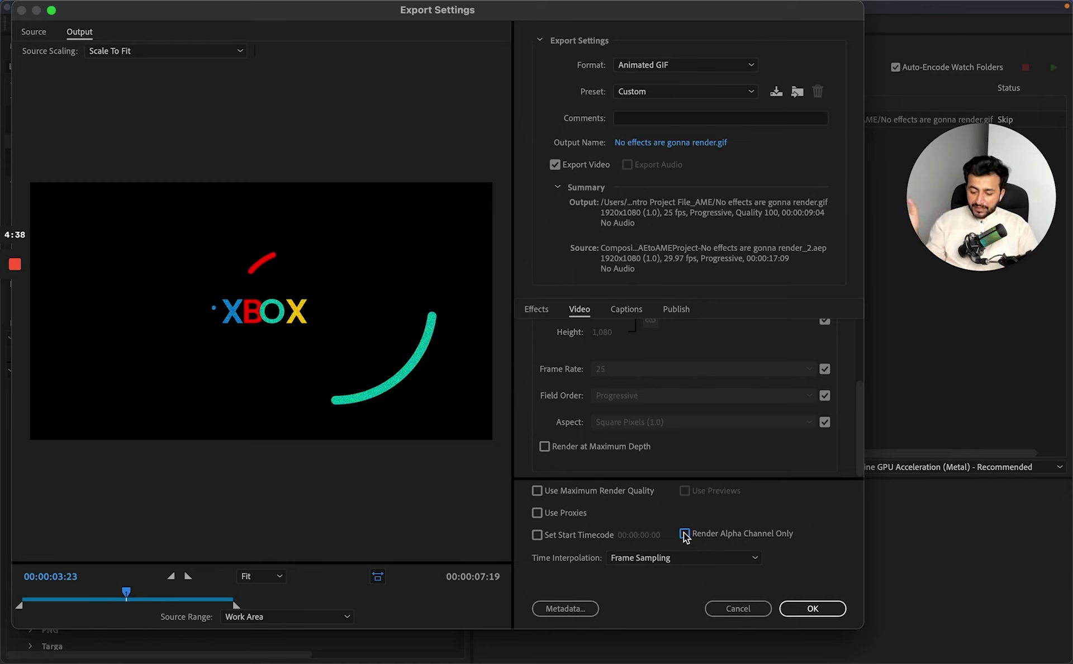
{"action": "left_click", "coordinate": [662, 65]}
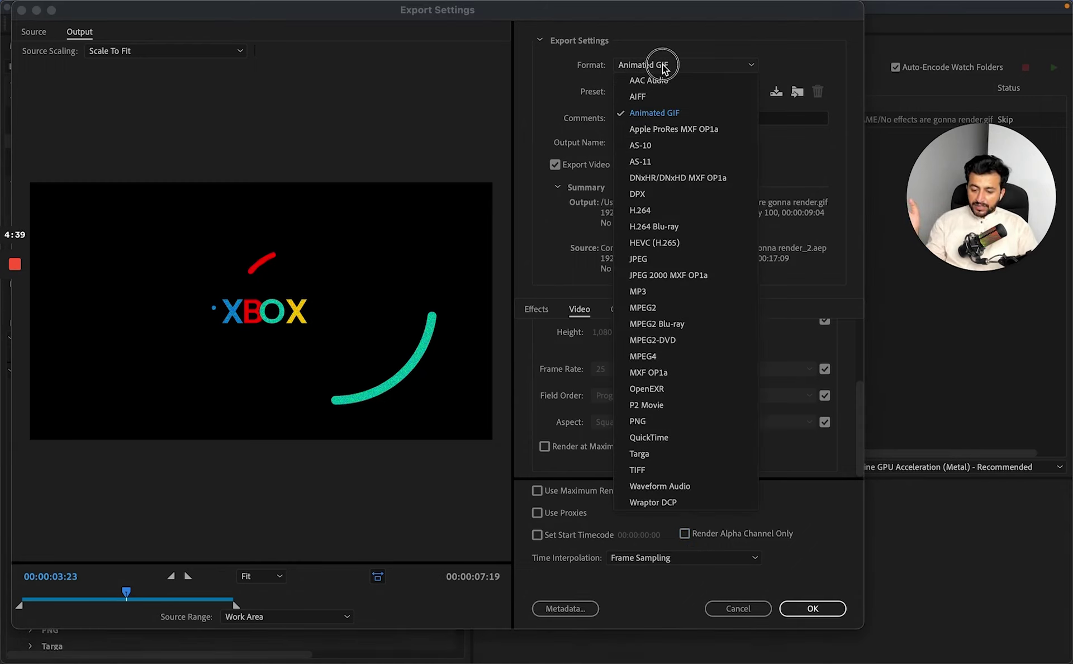